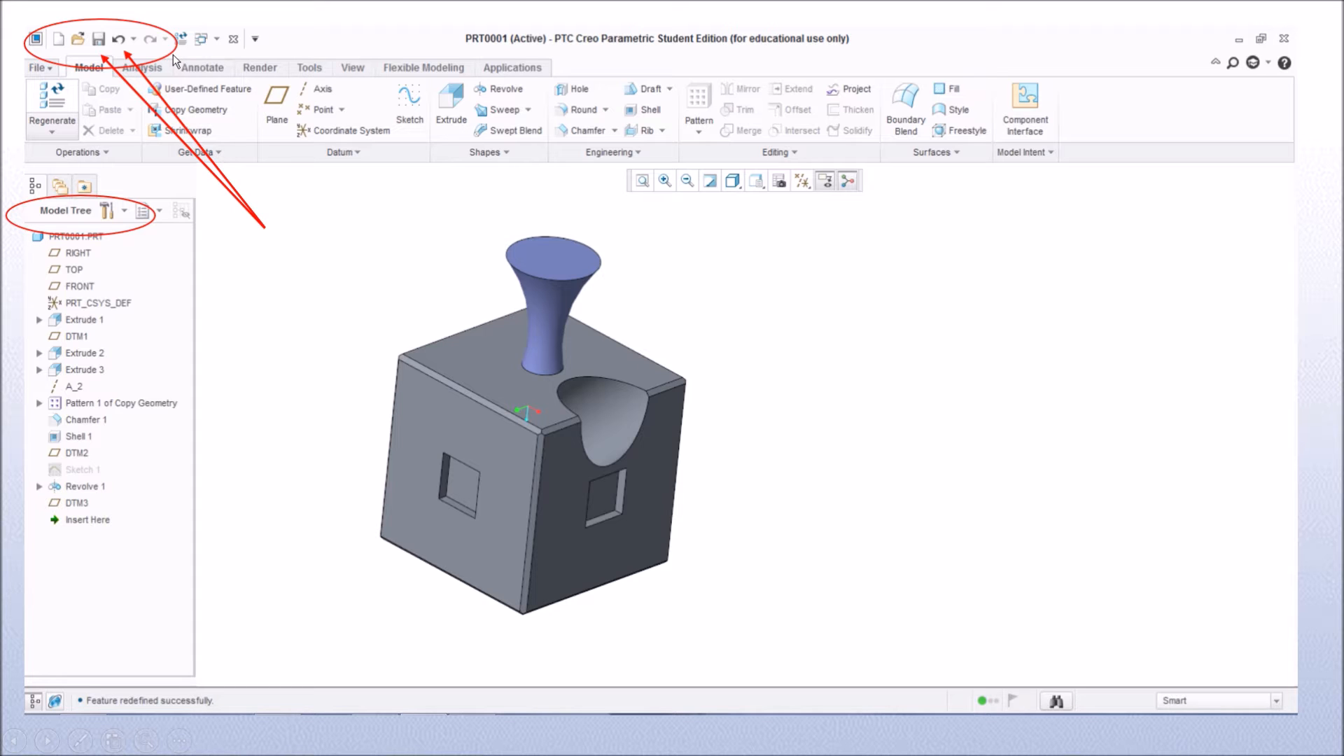
Step: End the slide show, minimize the presentation and browser windows, and launch PTC Creo Parametric in a maximized window
{"action": "key", "text": "Escape"}
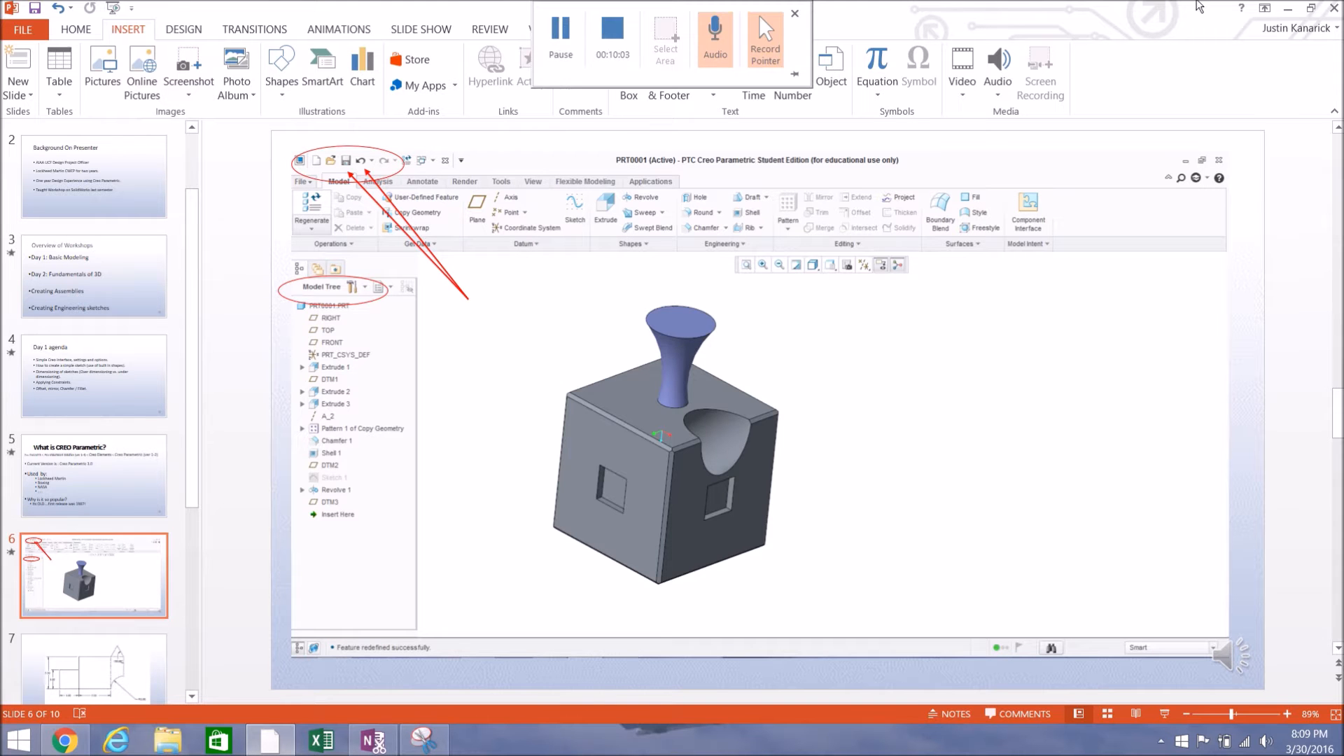
{"action": "left_click", "coordinate": [1287, 8]}
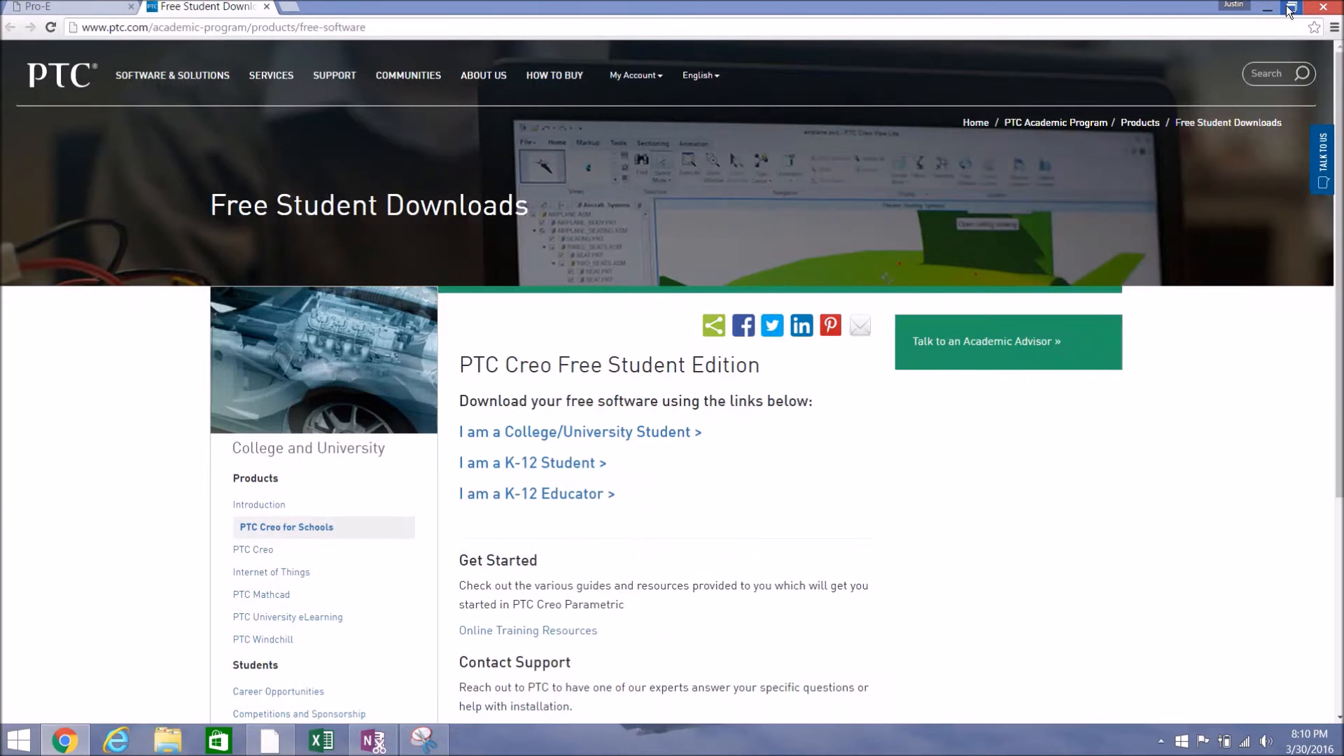
{"action": "left_click", "coordinate": [1266, 8]}
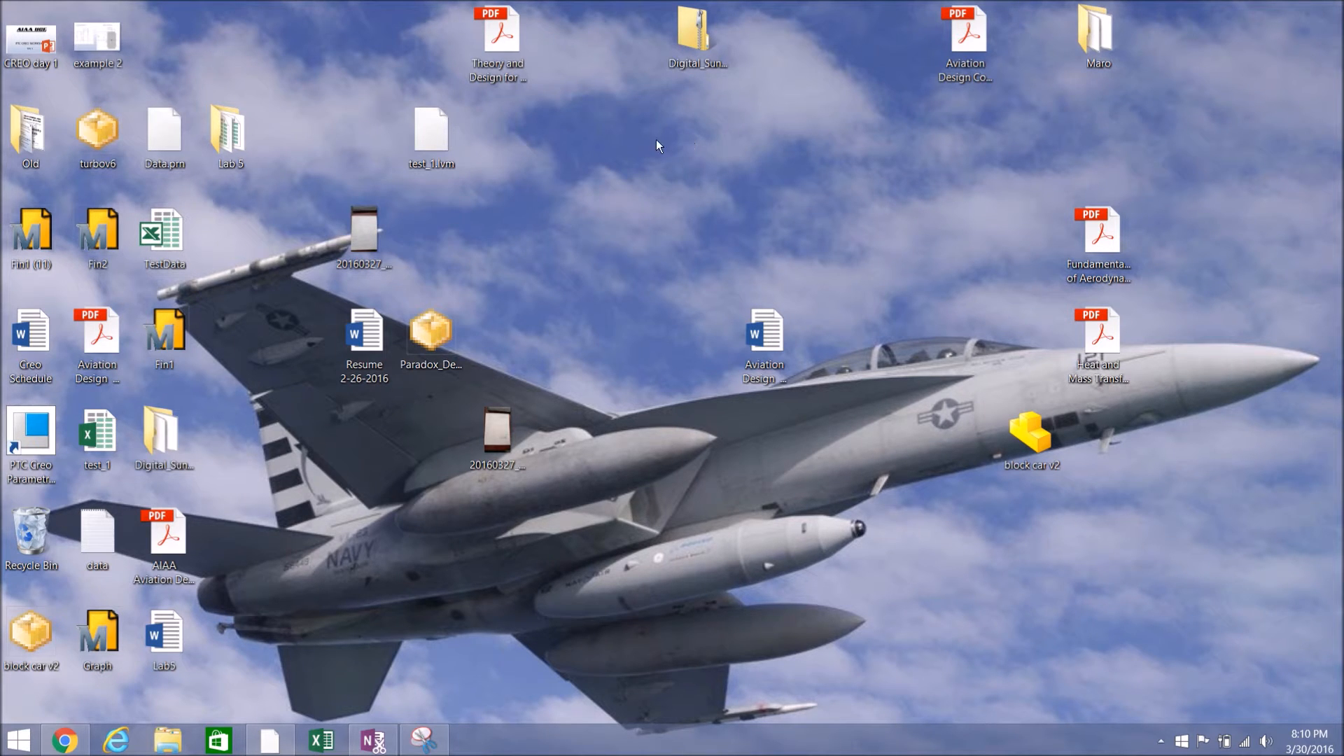
{"action": "double_click", "coordinate": [25, 434]}
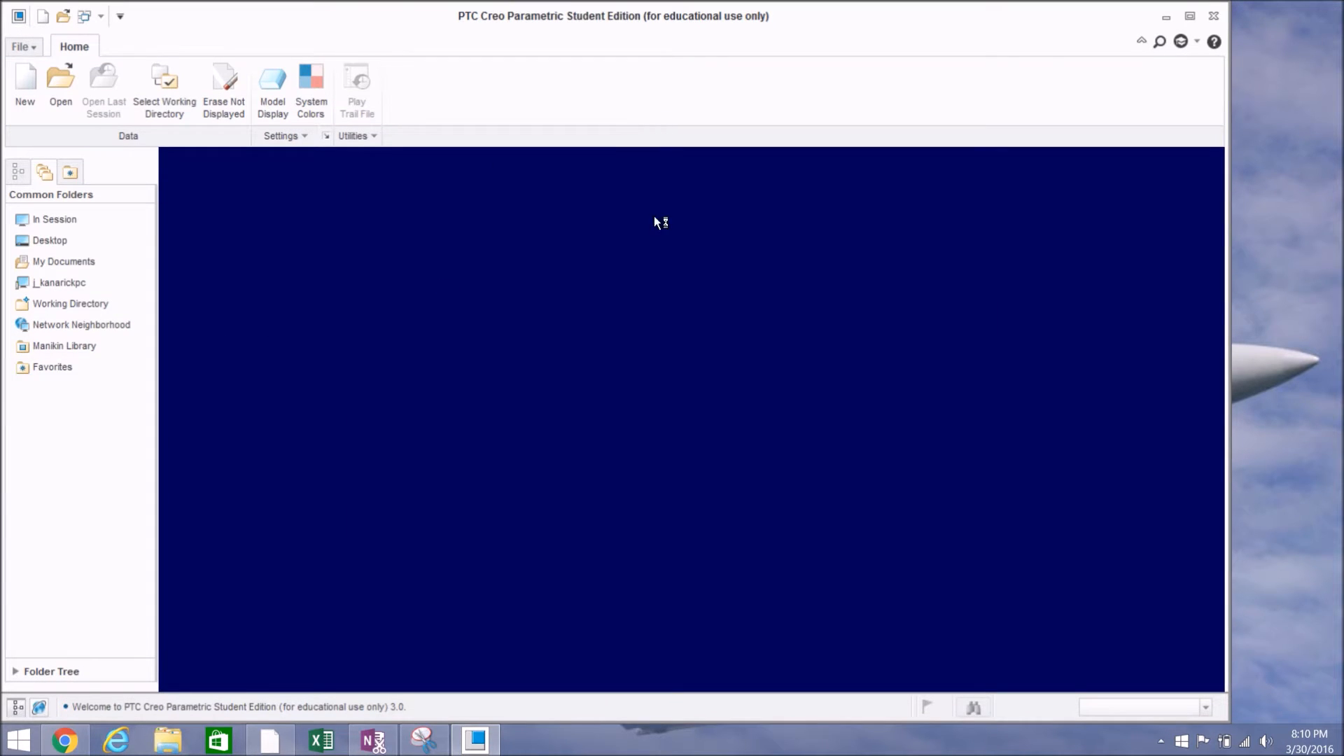
{"action": "left_click", "coordinate": [1189, 15]}
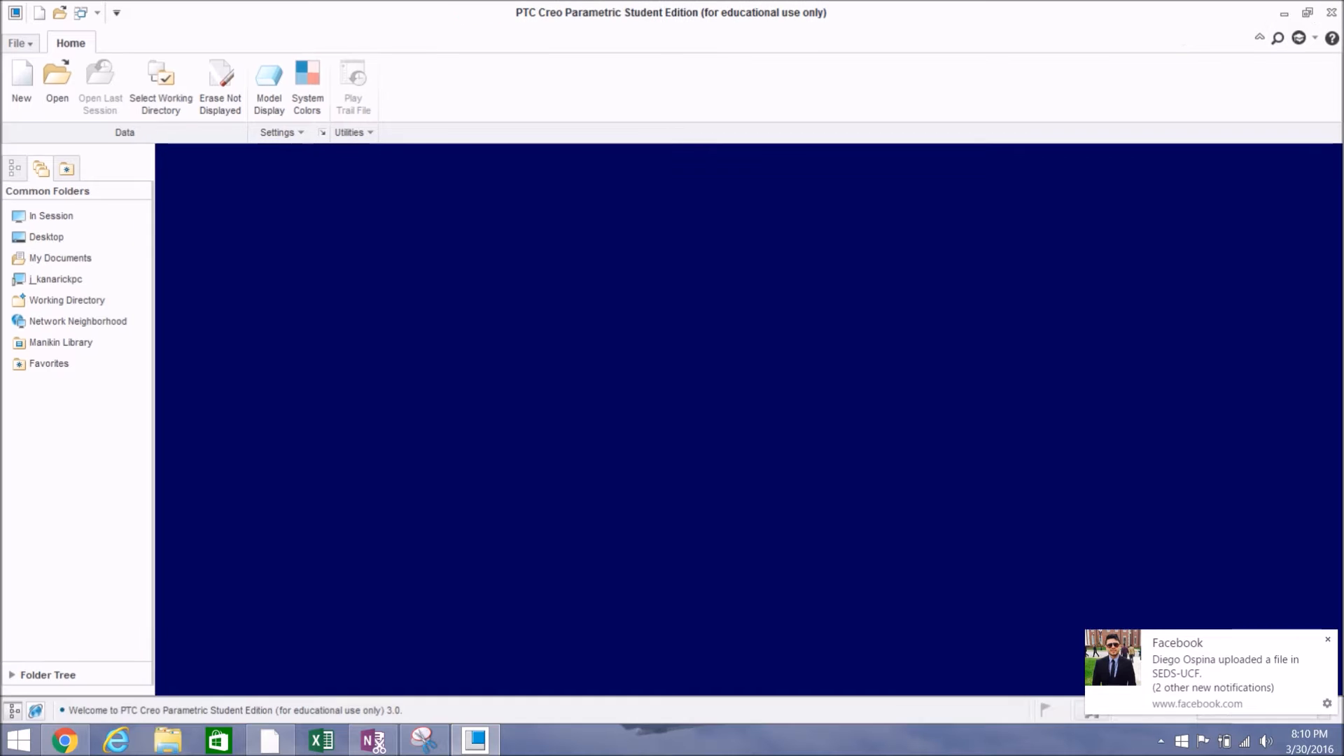
{"action": "left_click", "coordinate": [1327, 638]}
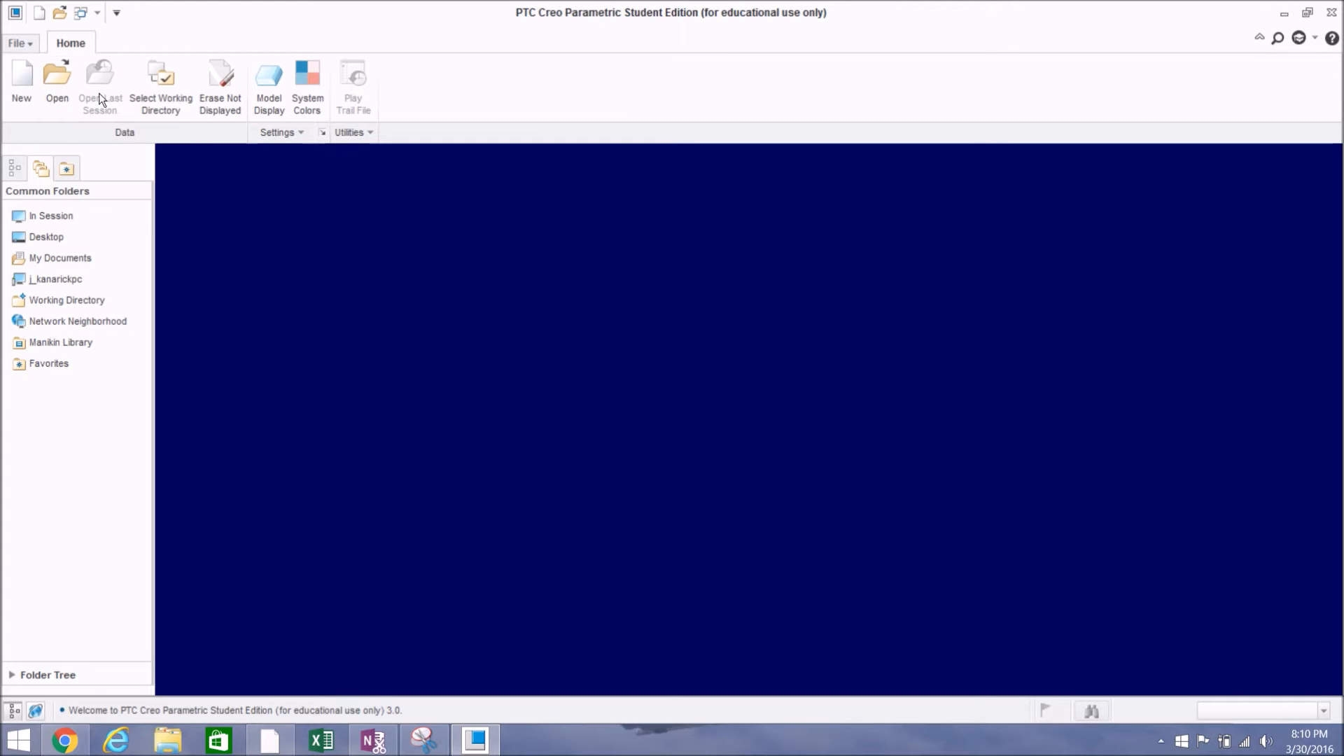
Step: Open the program options and go past the Environment settings to the System Colors settings
{"action": "left_click", "coordinate": [23, 45]}
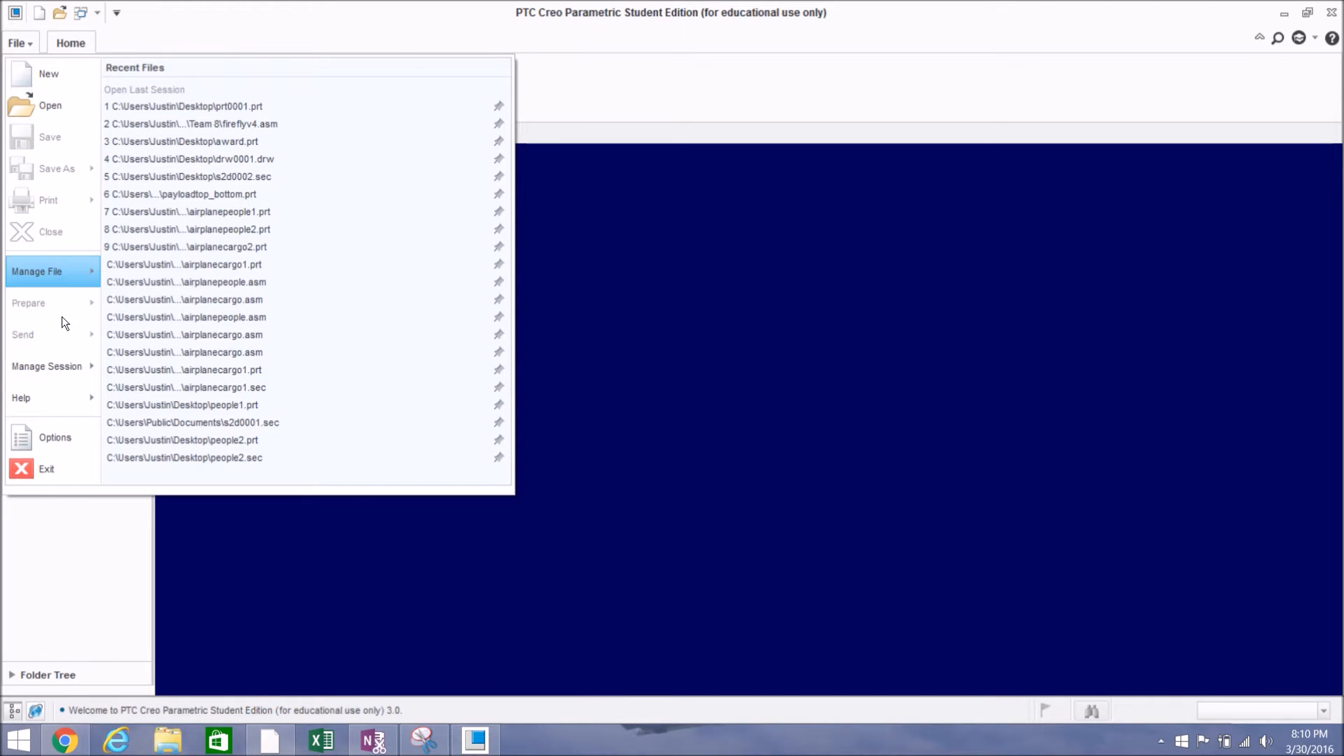
{"action": "left_click", "coordinate": [44, 435]}
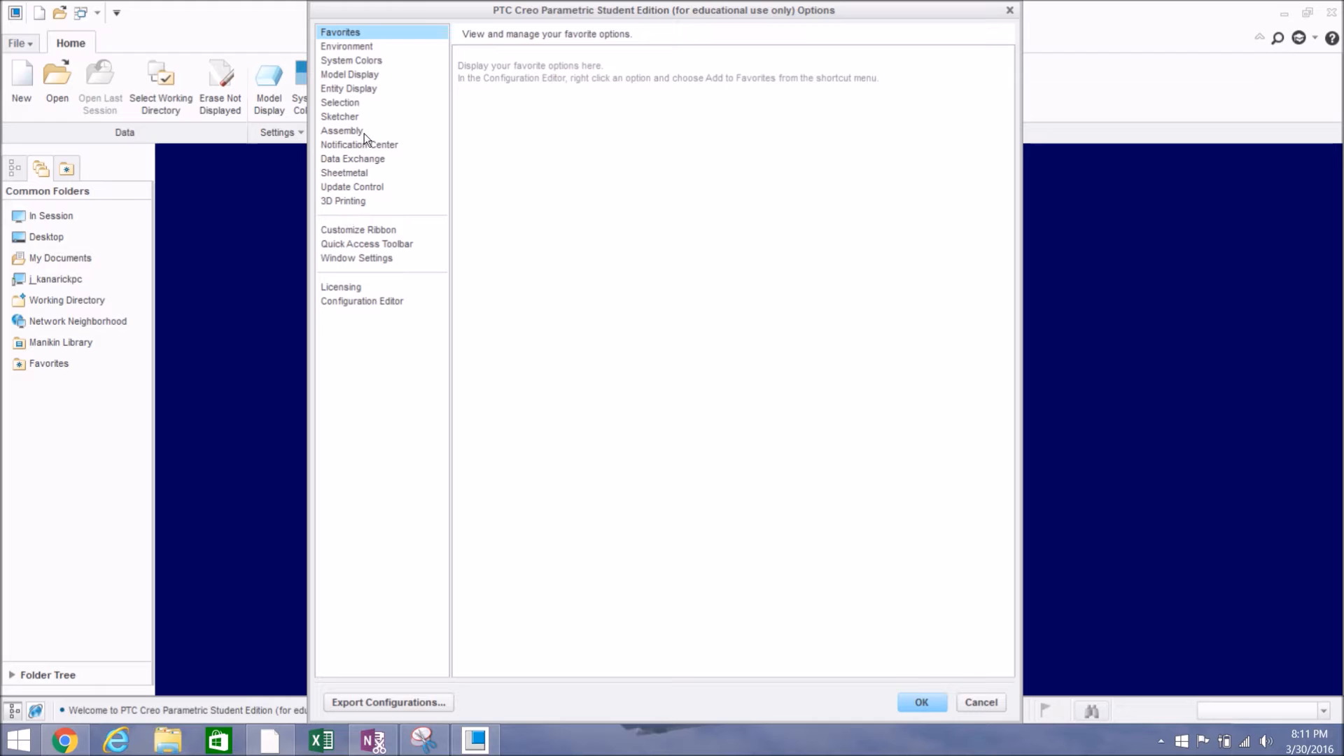
{"action": "left_click", "coordinate": [366, 47]}
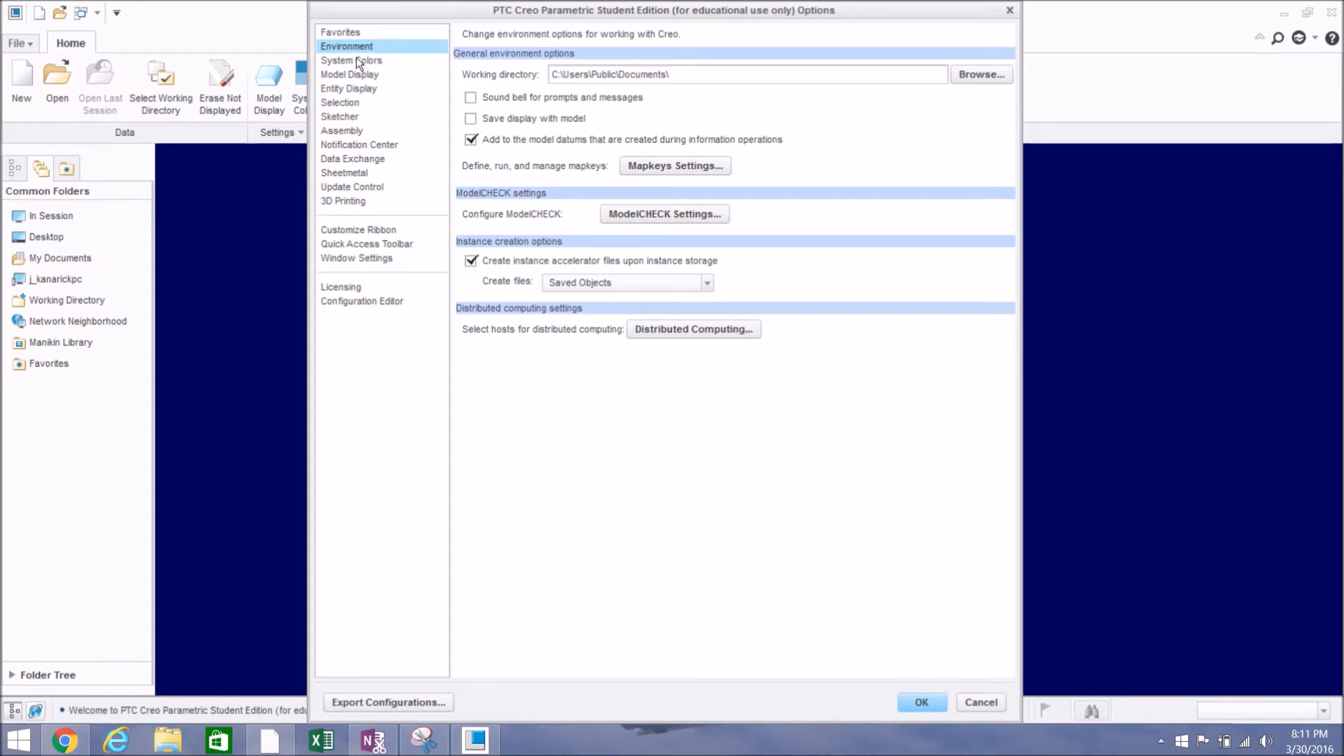
{"action": "left_click", "coordinate": [353, 63]}
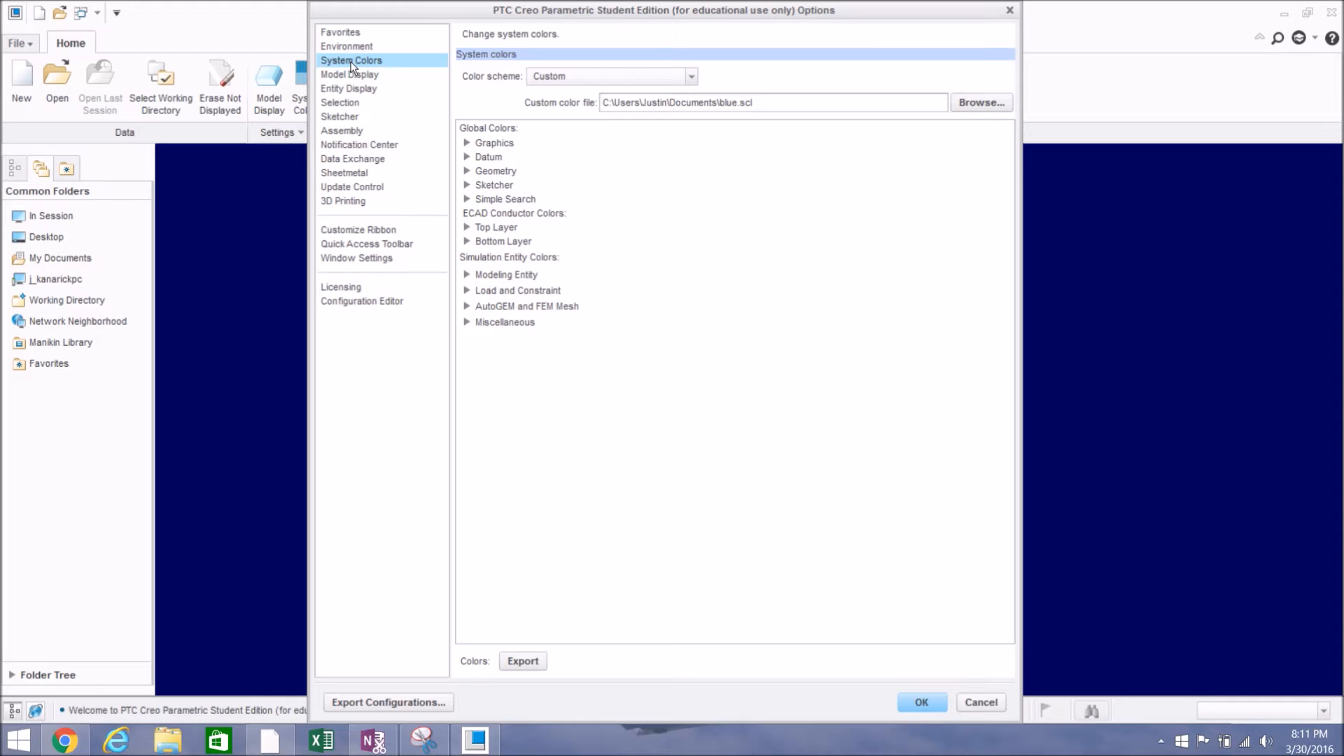
Step: Look through the Graphics and Datum color groups and try white as the graphics Background color
{"action": "left_click", "coordinate": [463, 141]}
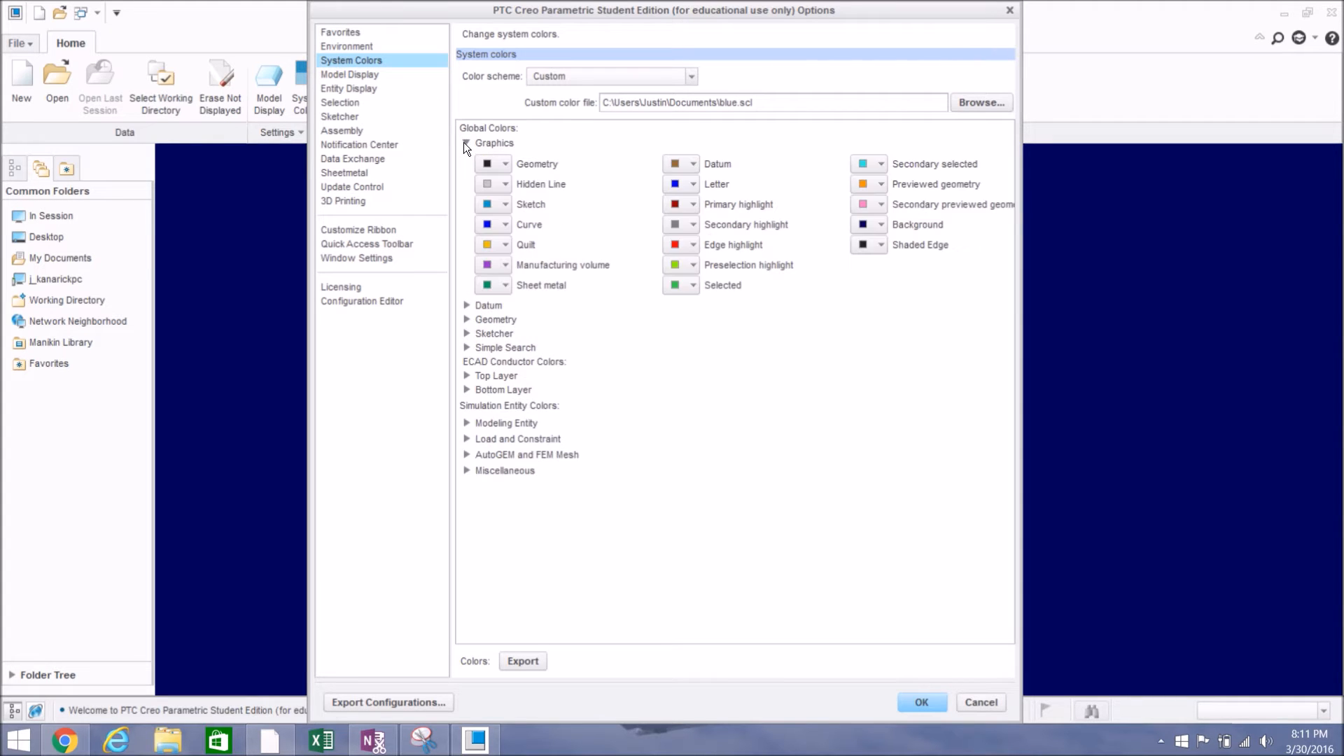
{"action": "left_click", "coordinate": [463, 142]}
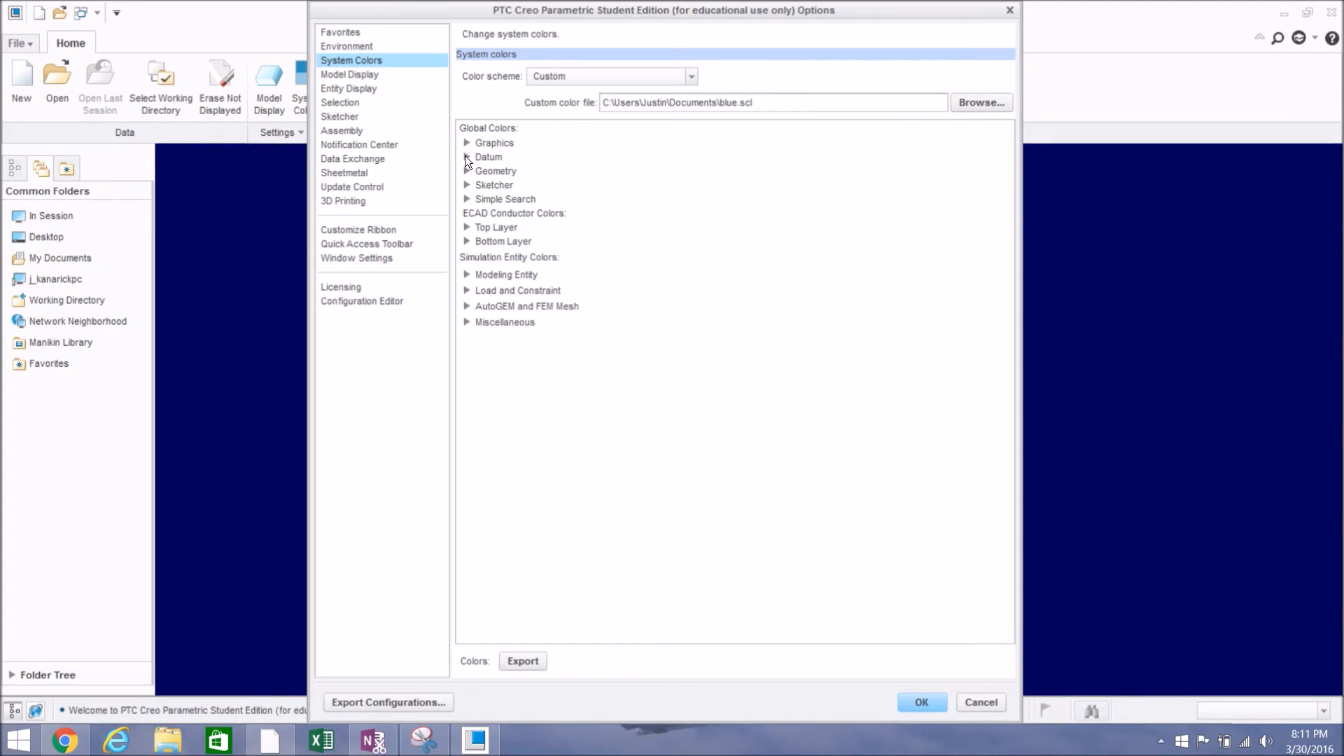
{"action": "left_click", "coordinate": [465, 156]}
{"action": "left_click", "coordinate": [464, 155]}
{"action": "left_click", "coordinate": [467, 144]}
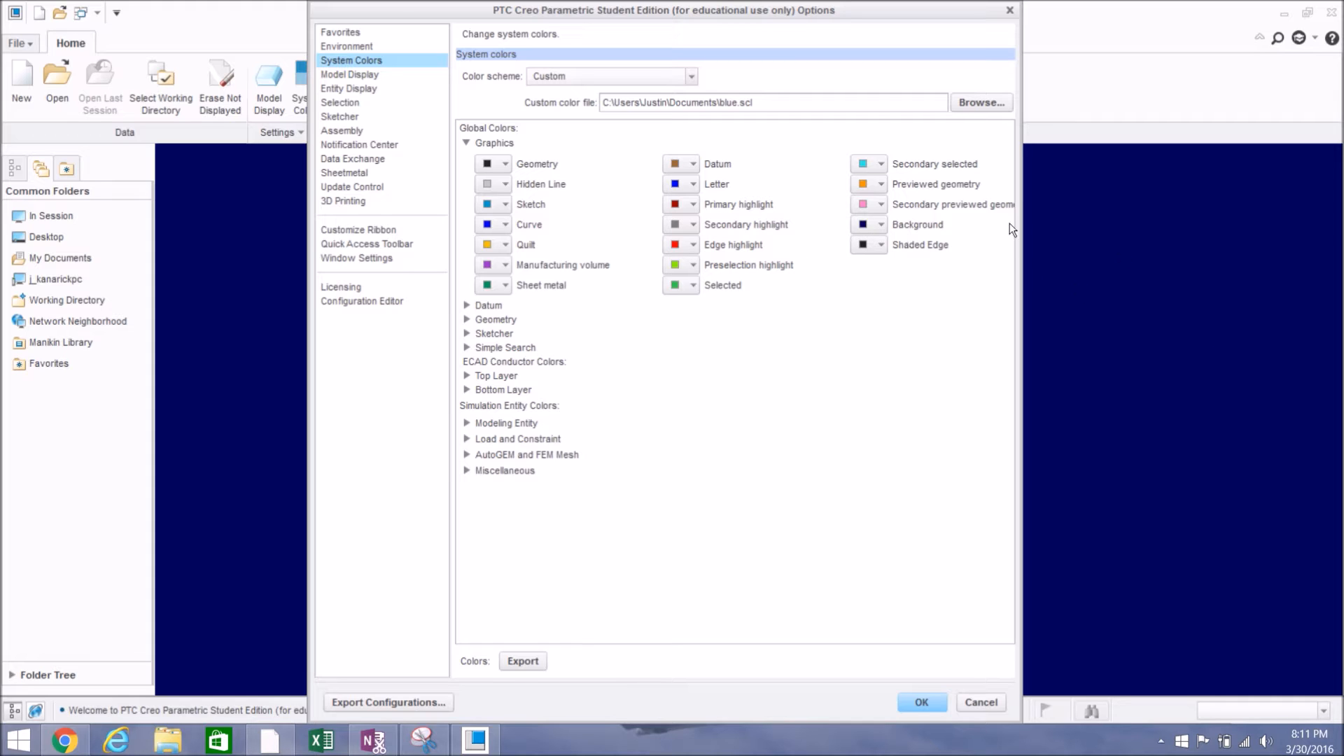
{"action": "left_click", "coordinate": [873, 224]}
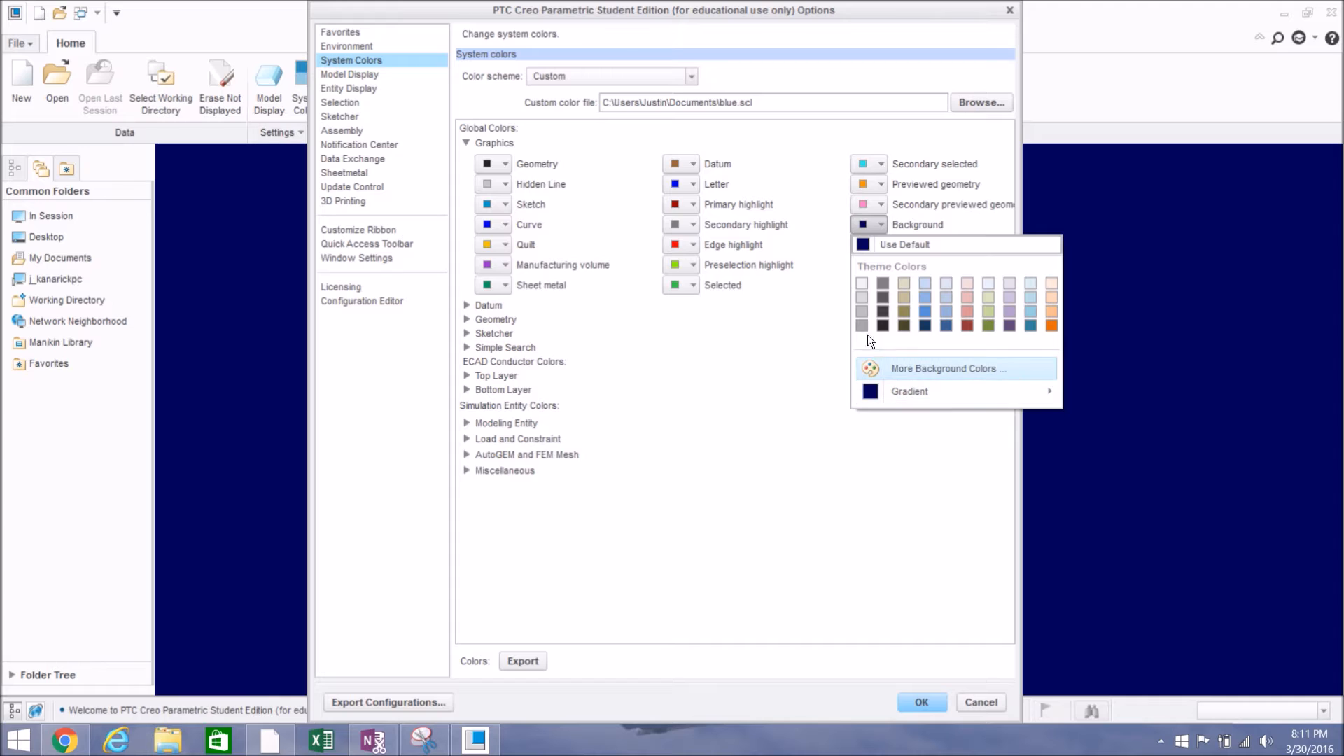
{"action": "left_click", "coordinate": [862, 283]}
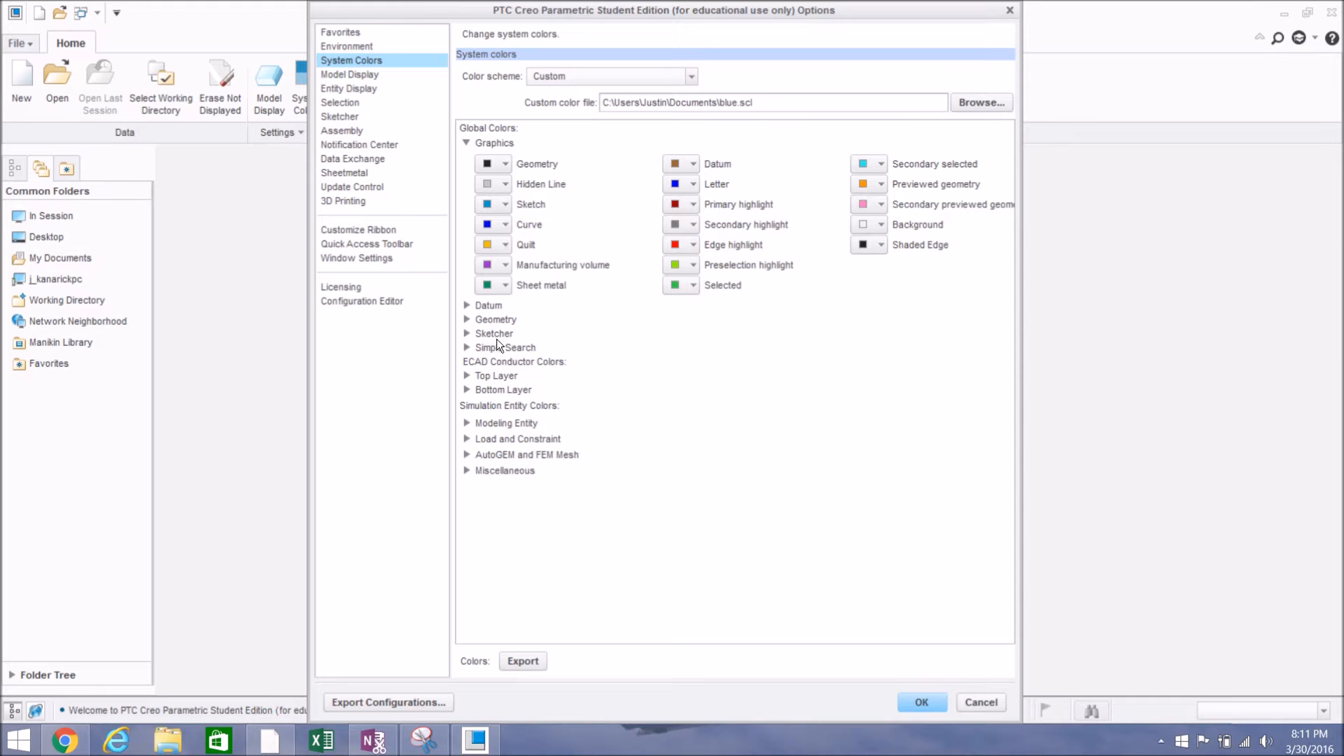
Step: Try the Dark background and Custom color schemes, and settle on the Default scheme
{"action": "left_click", "coordinate": [606, 78]}
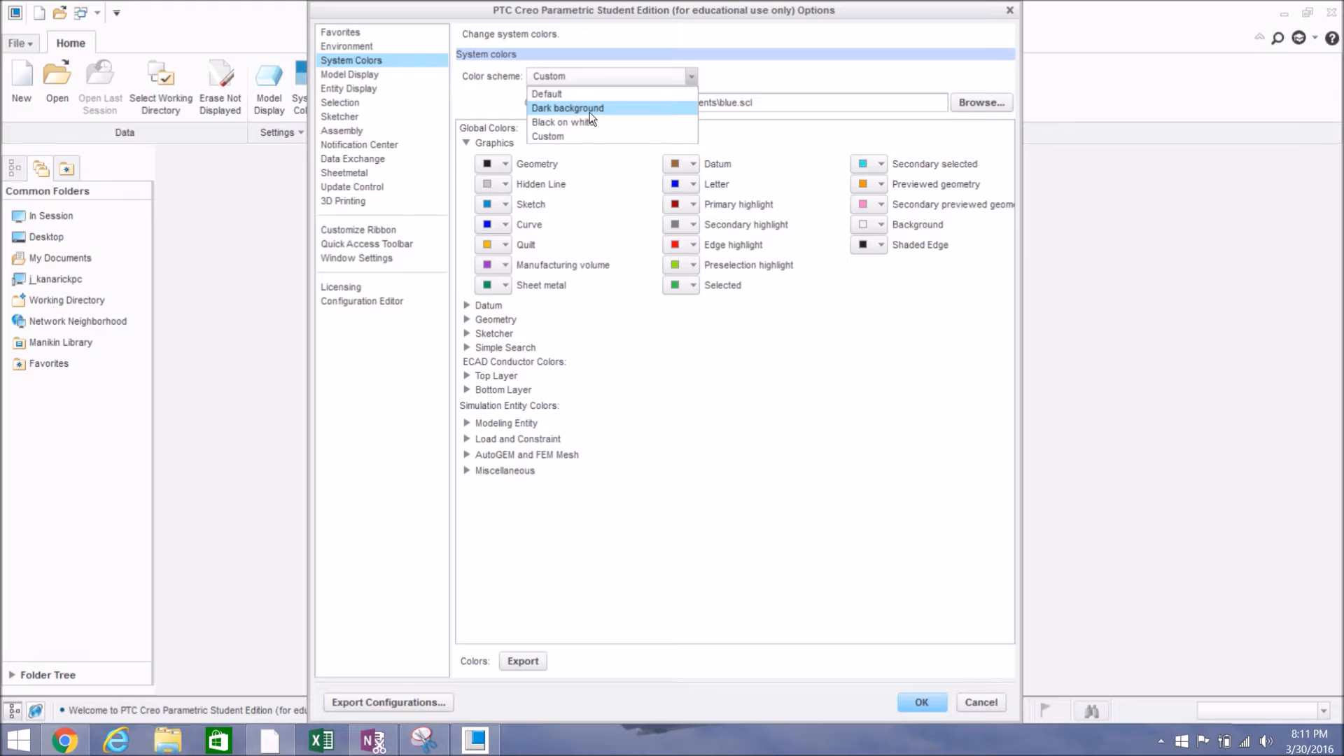
{"action": "left_click", "coordinate": [589, 110]}
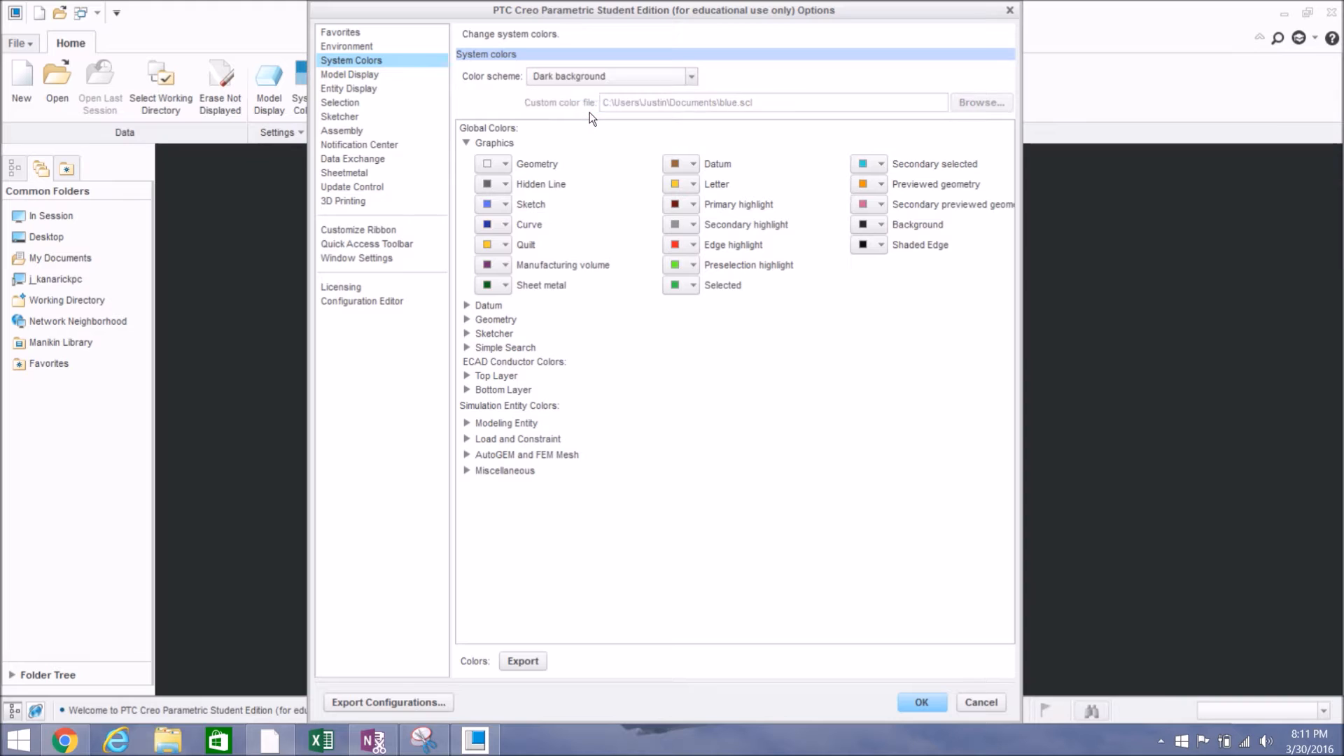
{"action": "left_click", "coordinate": [601, 77]}
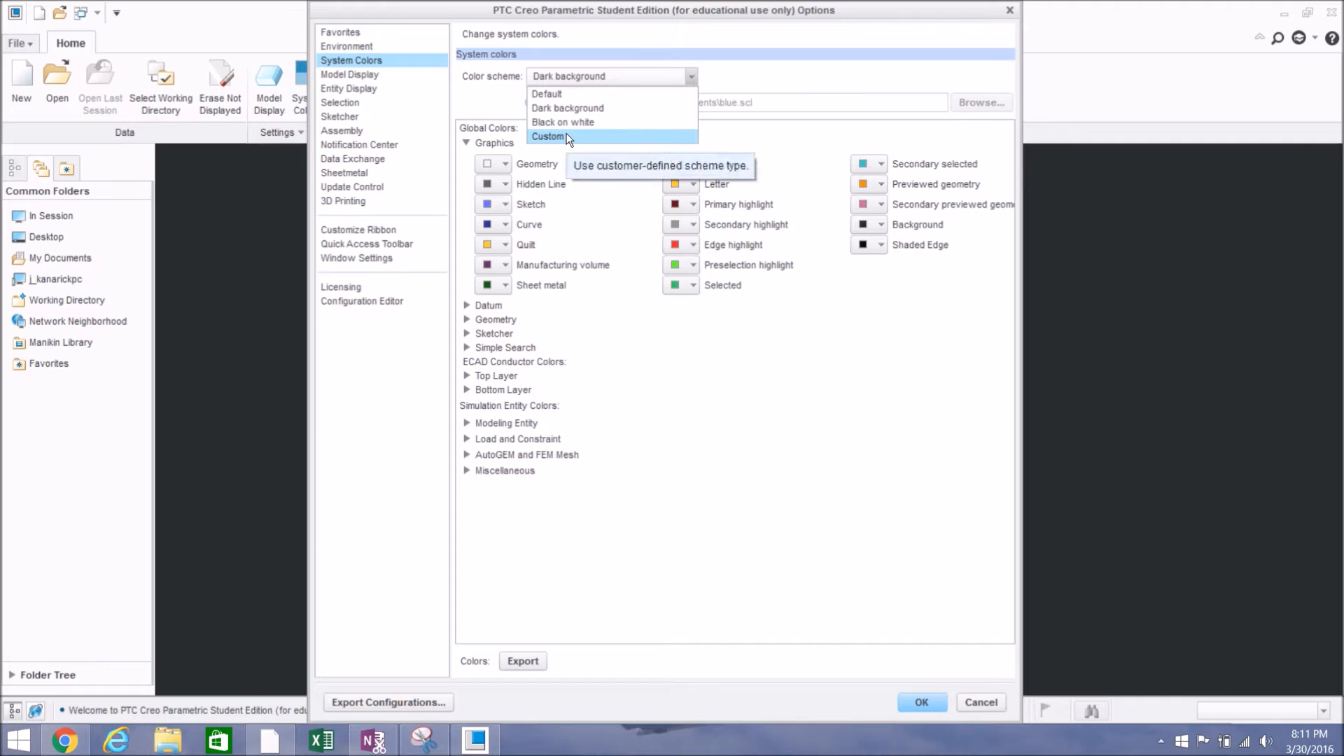
{"action": "left_click", "coordinate": [565, 135]}
{"action": "left_click", "coordinate": [572, 78]}
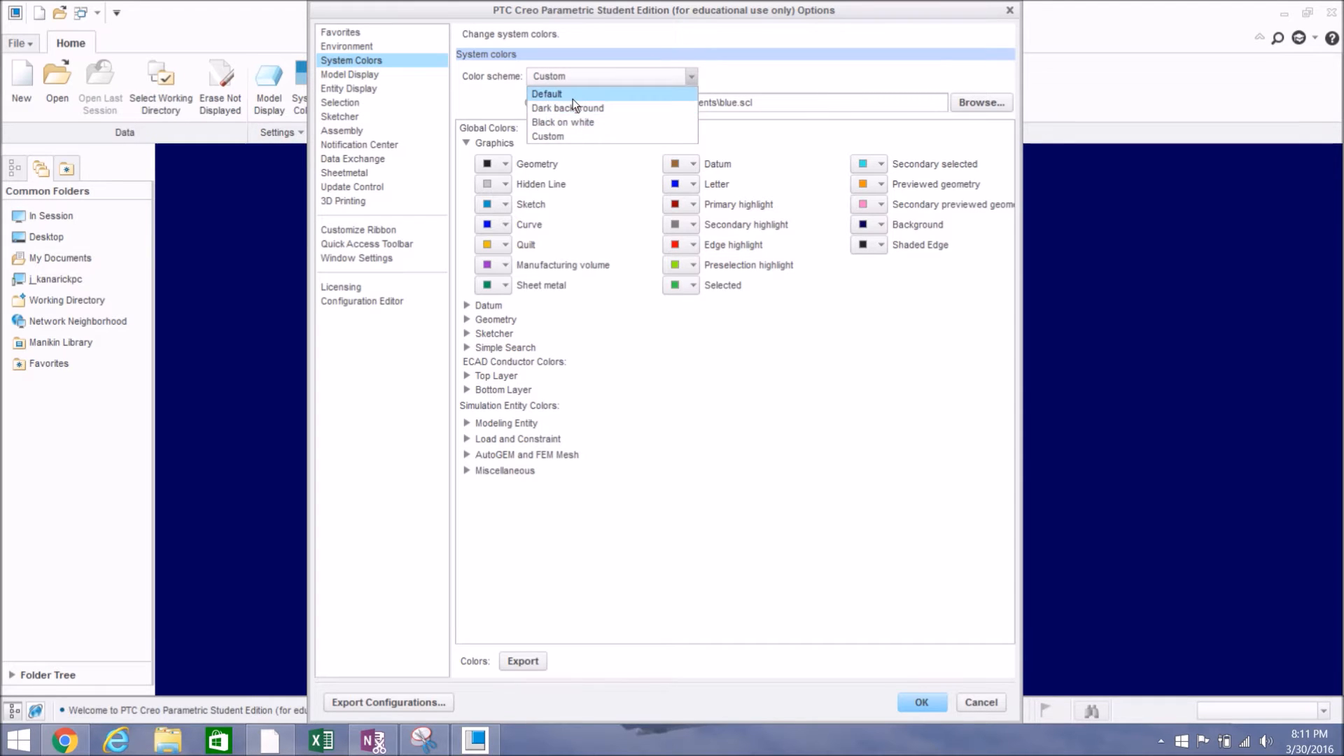
{"action": "left_click", "coordinate": [572, 99]}
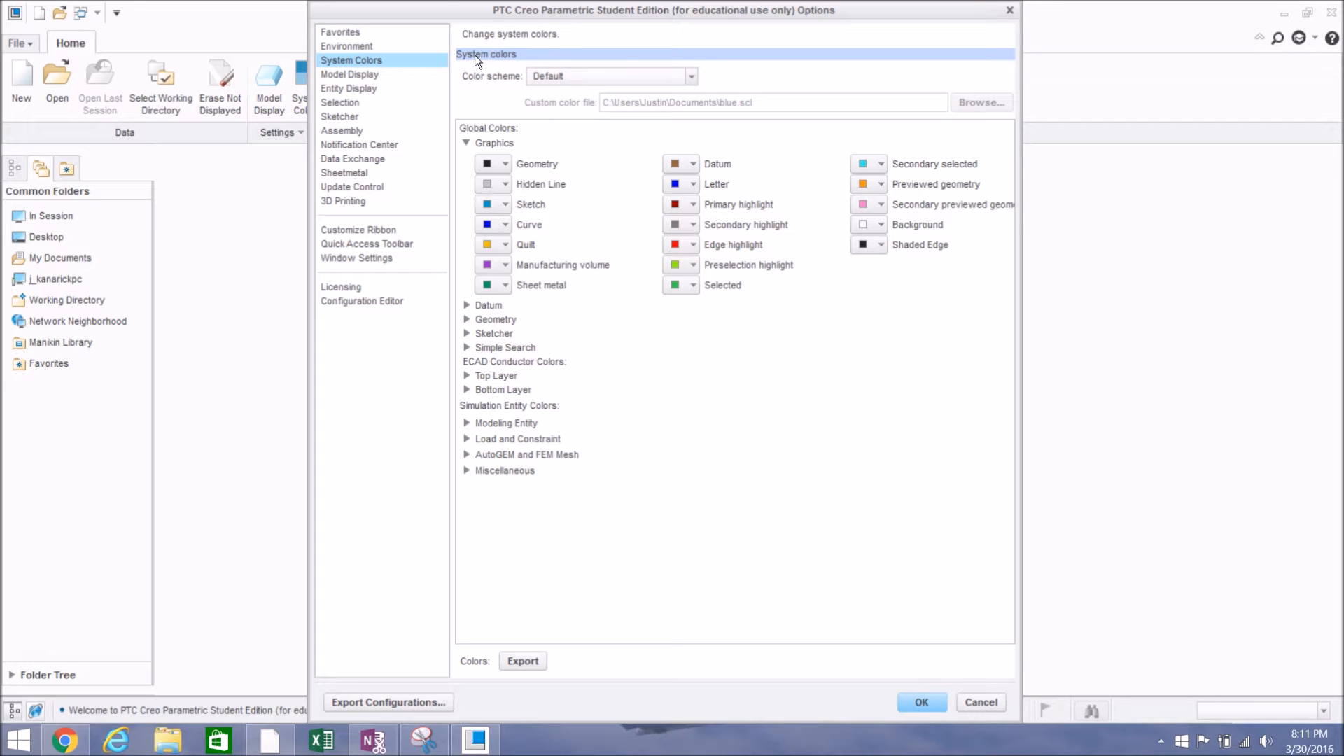
Step: Review the Model Display and Entity Display settings, choosing Very High edge display quality and 16 X anti-aliasing
{"action": "left_click", "coordinate": [389, 76]}
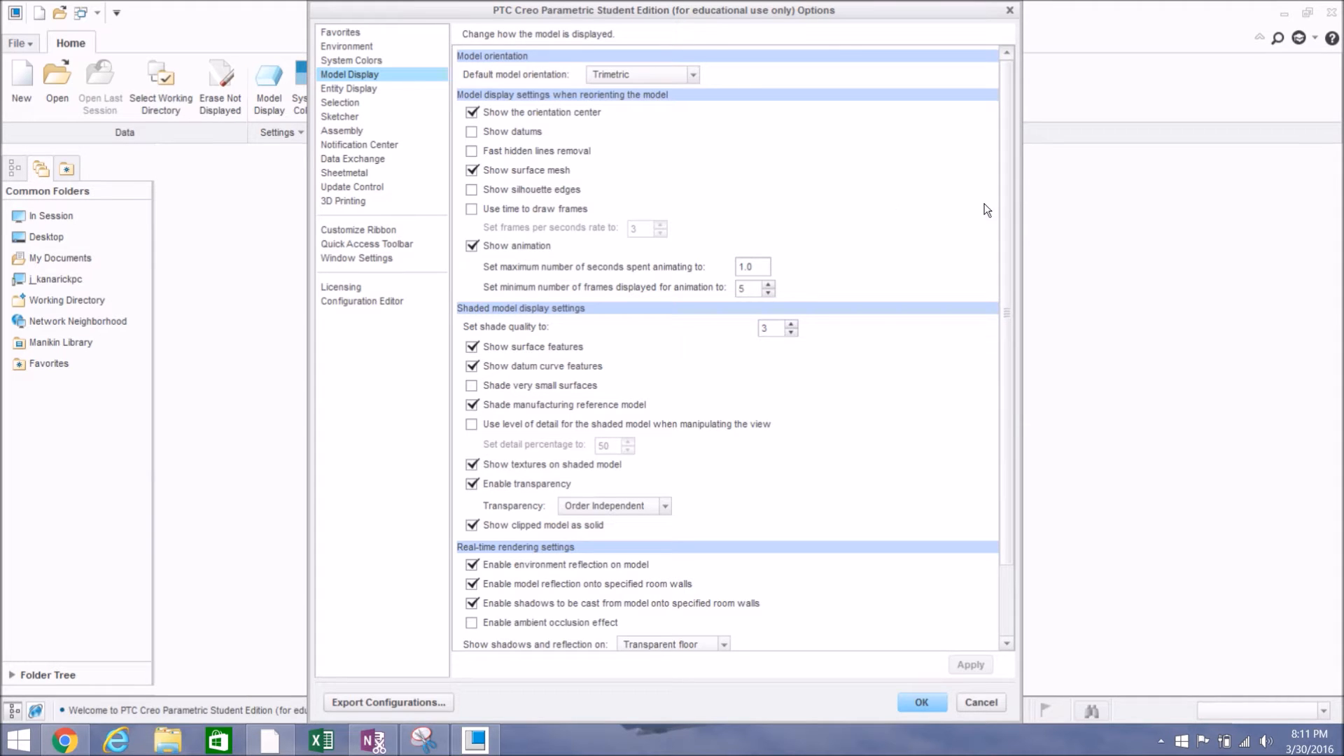
{"action": "left_click_drag", "start_coordinate": [1006, 188], "coordinate": [1021, 255]}
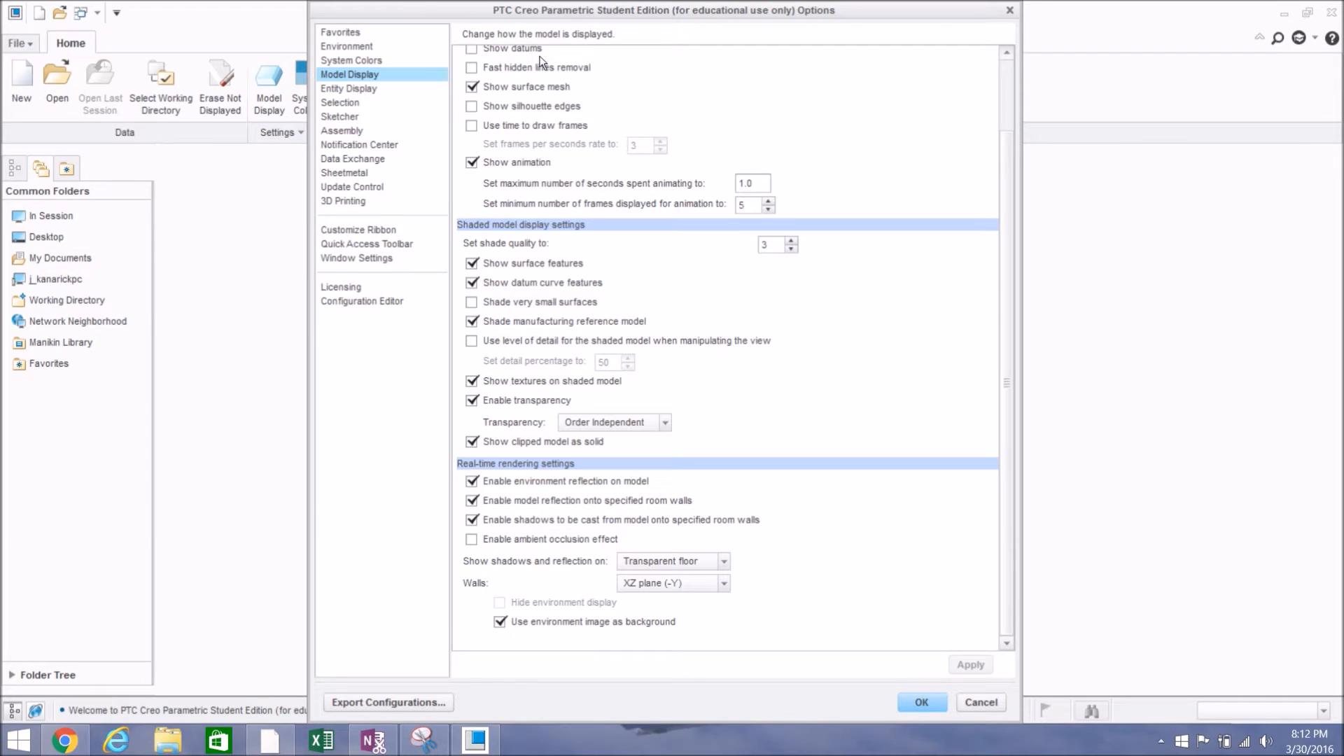
{"action": "left_click", "coordinate": [358, 90]}
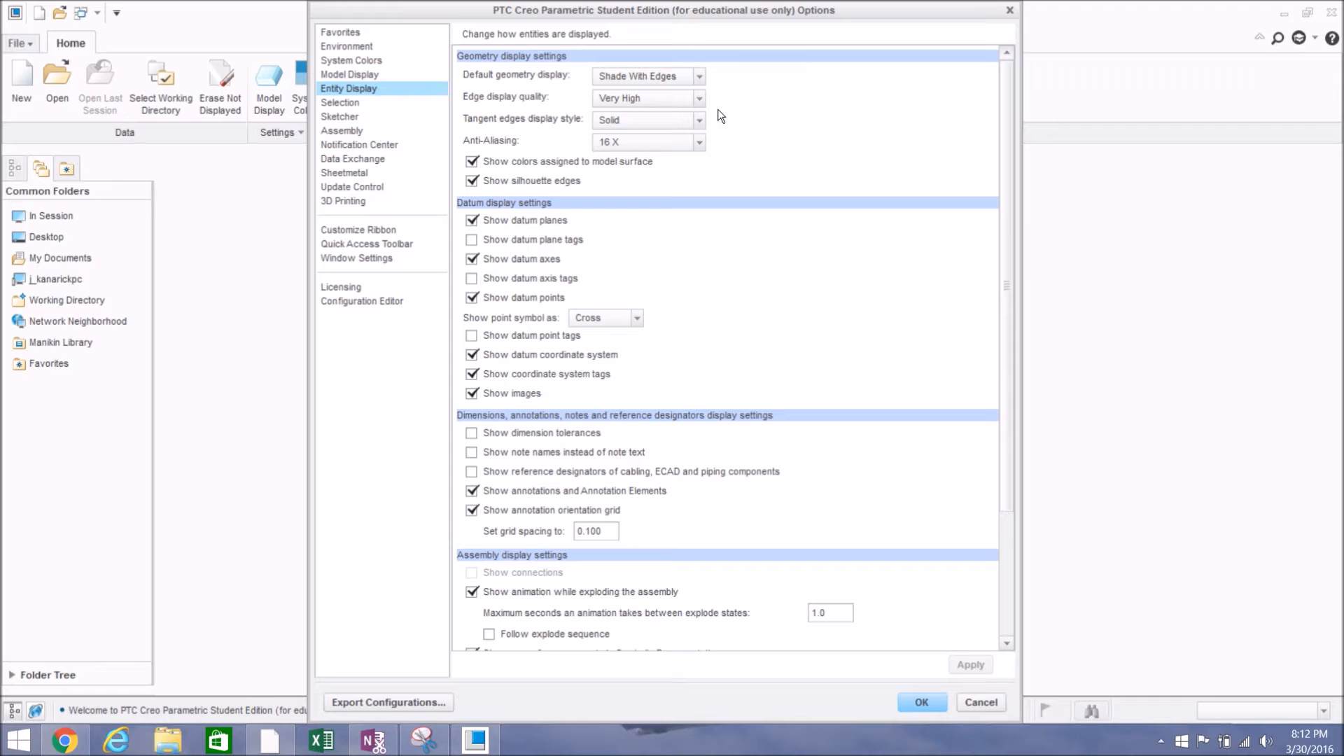
{"action": "left_click", "coordinate": [697, 96]}
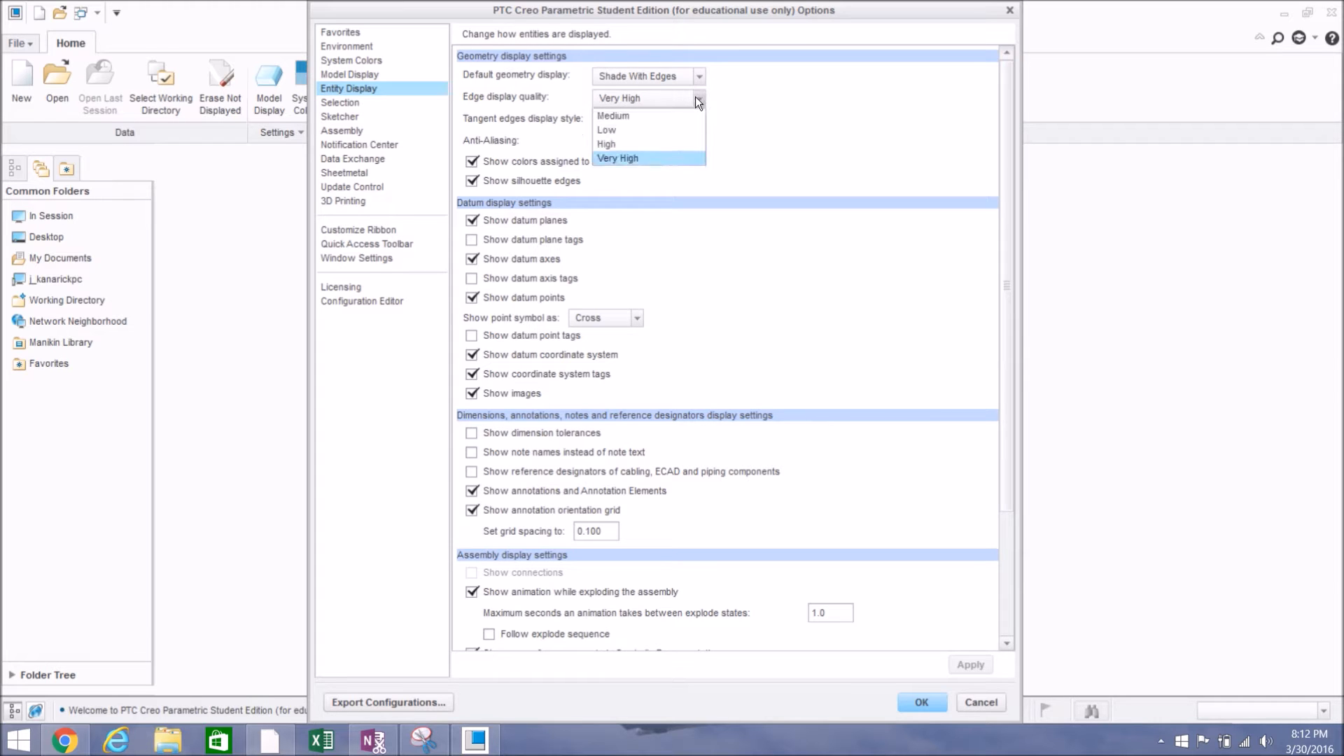
{"action": "left_click", "coordinate": [653, 158]}
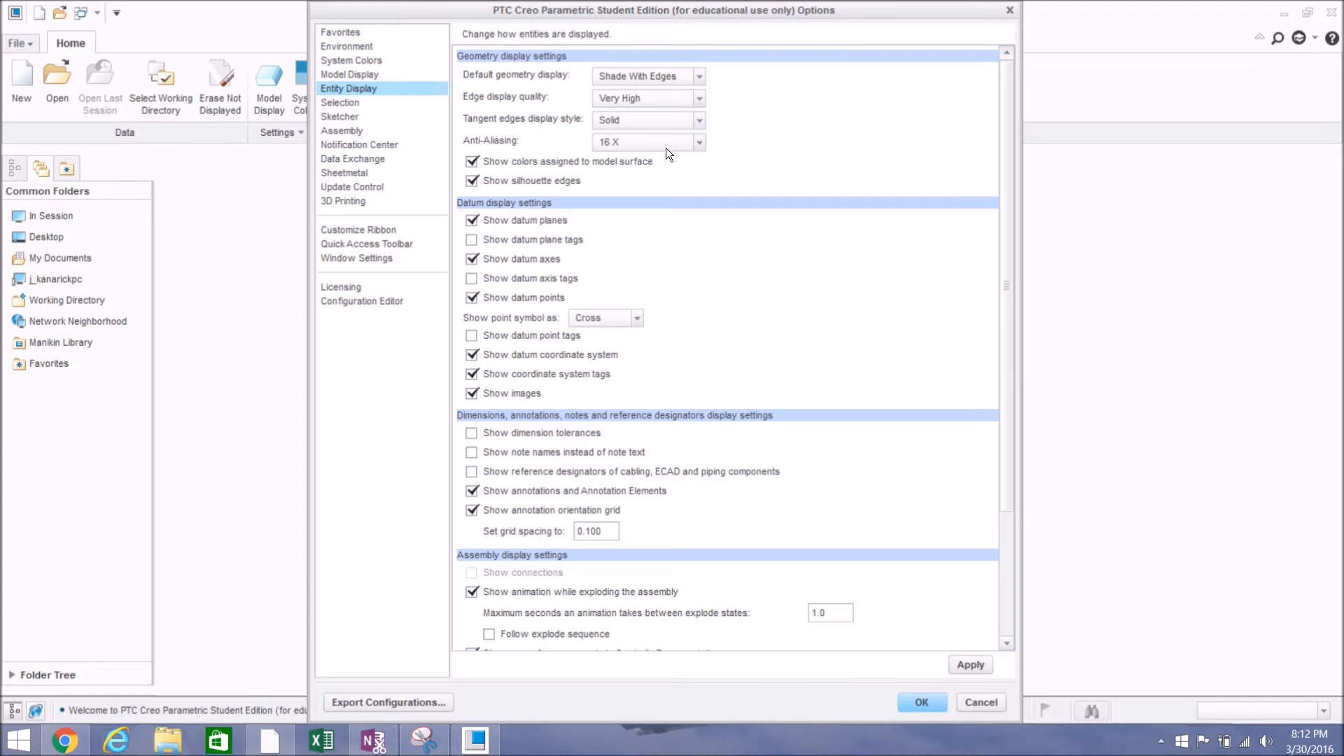
{"action": "left_click", "coordinate": [639, 142]}
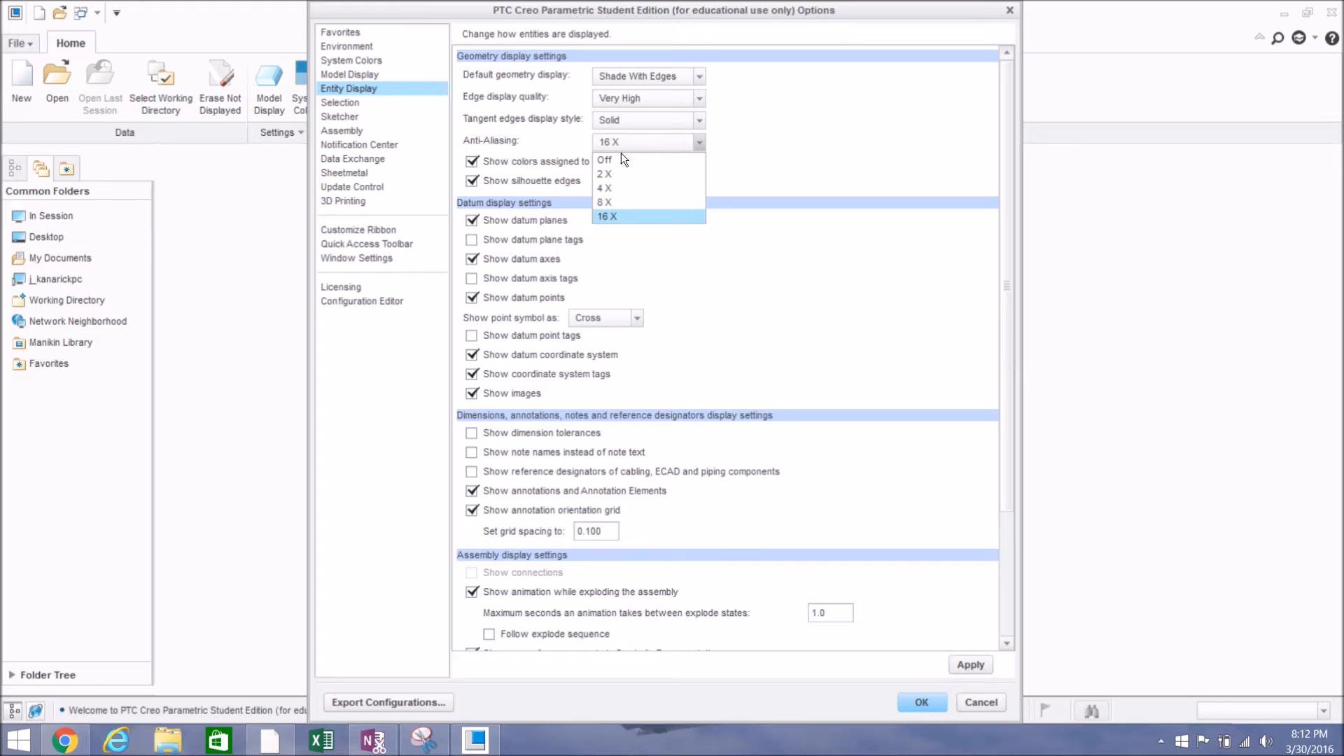
{"action": "left_click", "coordinate": [618, 218]}
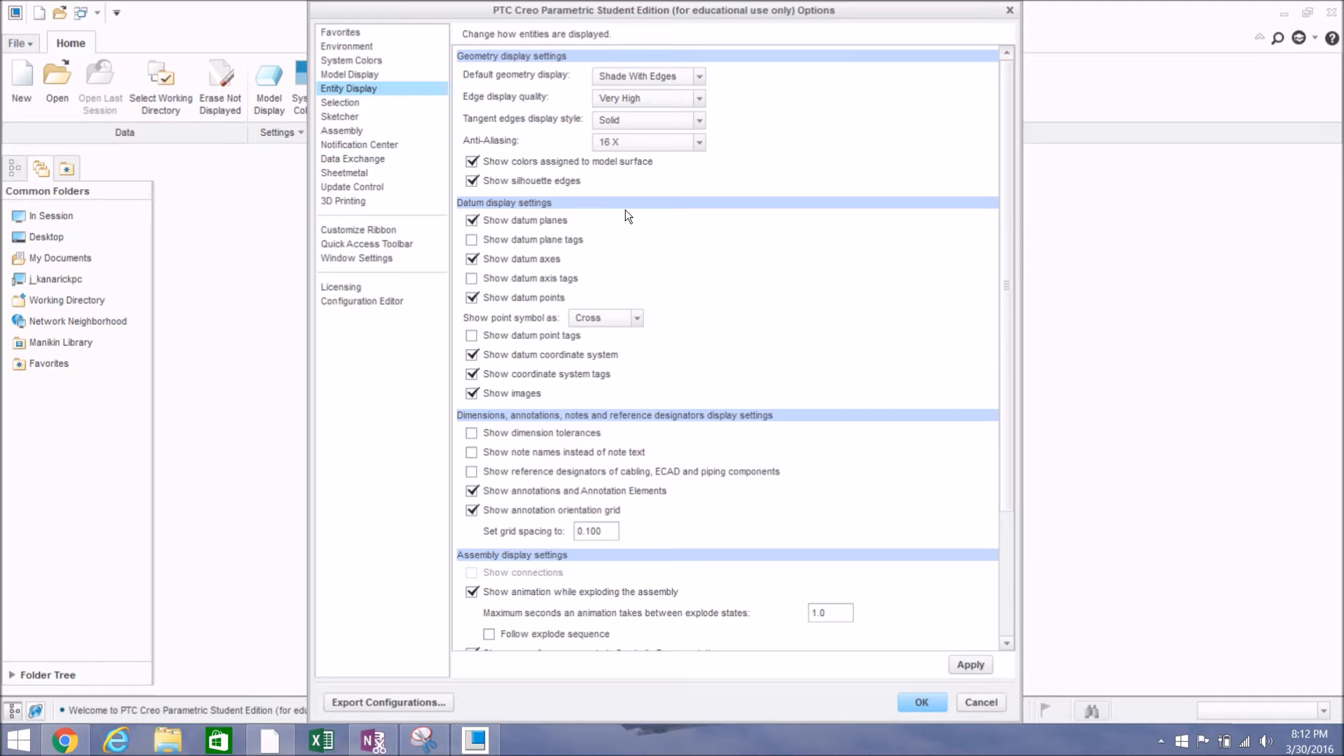
{"action": "scroll", "coordinate": [671, 282], "scroll_direction": "down", "scroll_amount": 3}
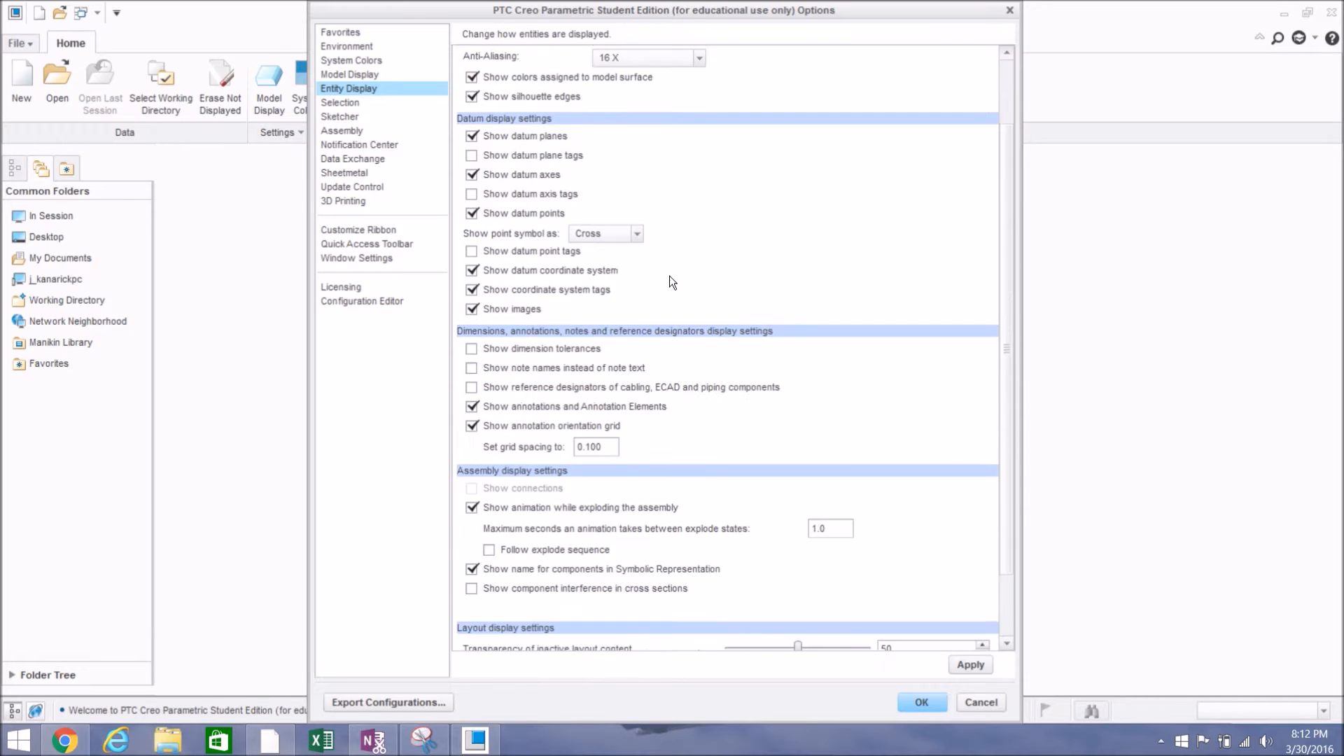
{"action": "scroll", "coordinate": [671, 282], "scroll_direction": "down", "scroll_amount": 3}
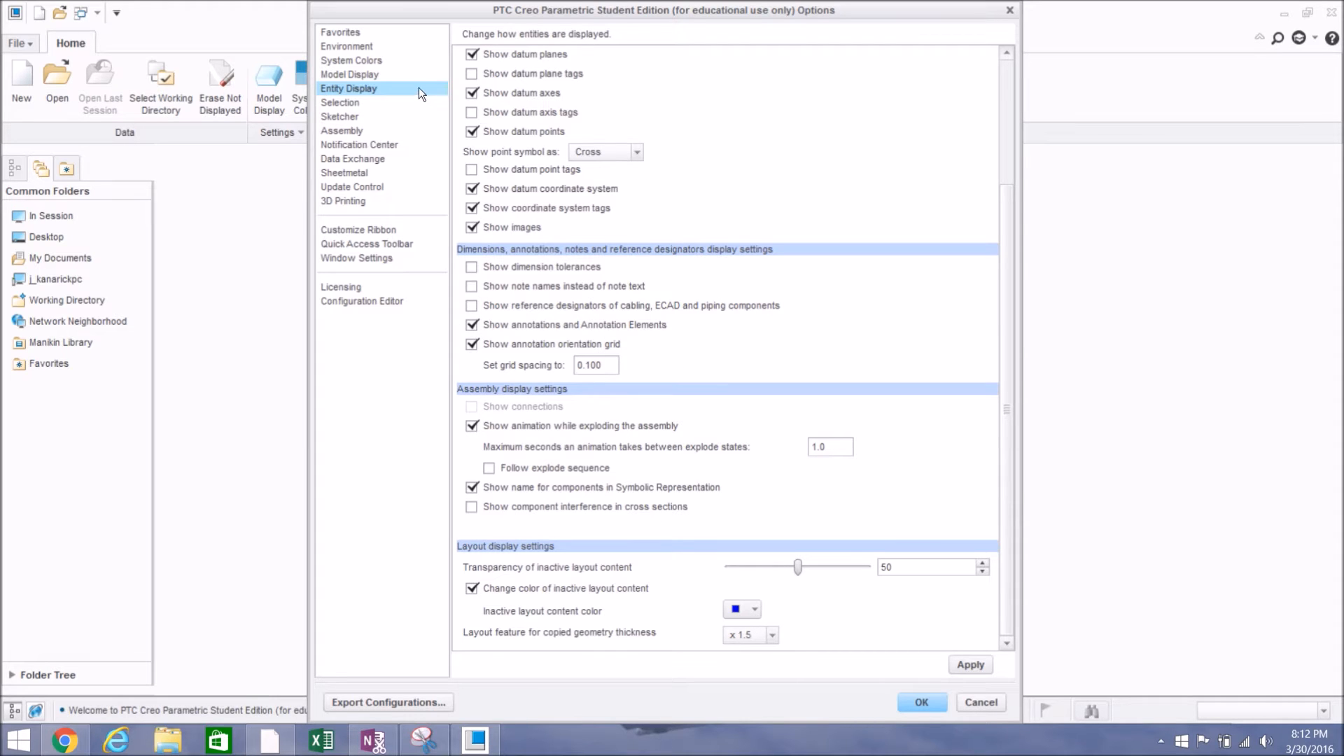
Step: Review the Selection and Sketcher settings, and accept the program options
{"action": "left_click", "coordinate": [391, 102]}
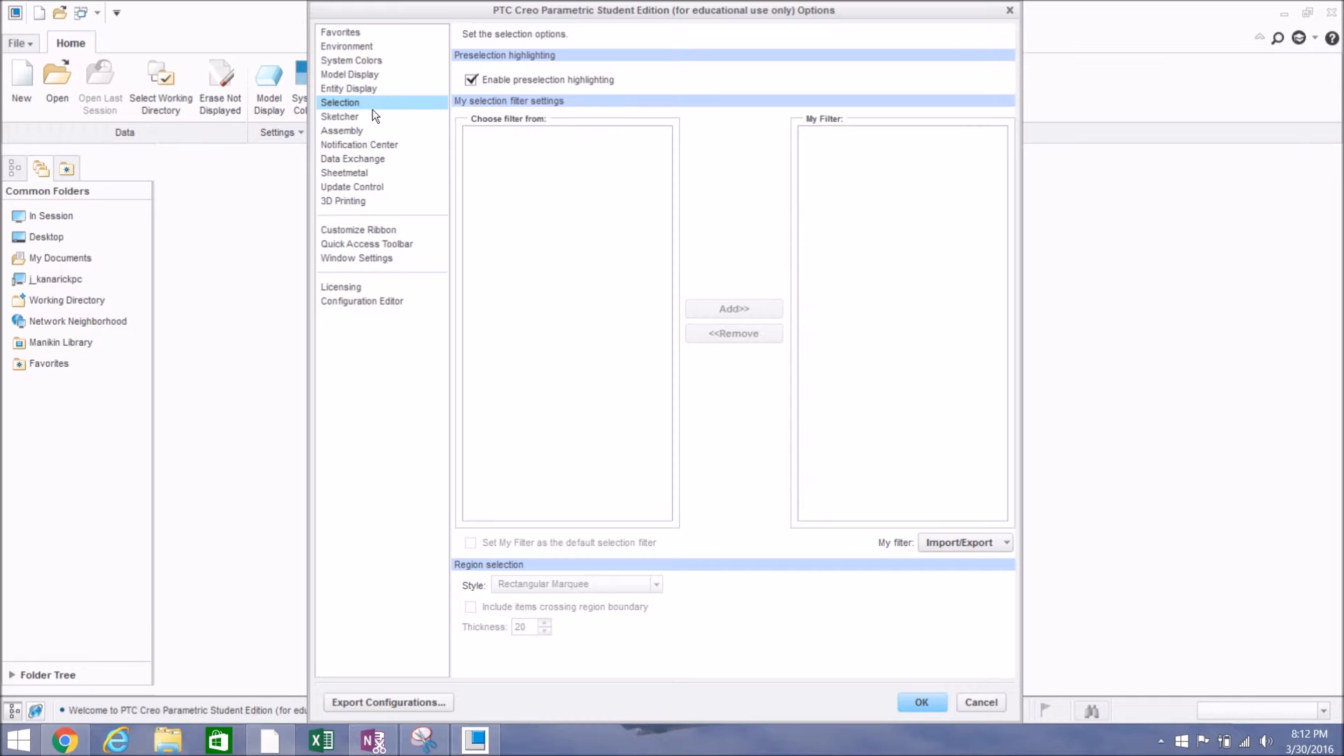
{"action": "left_click", "coordinate": [371, 114]}
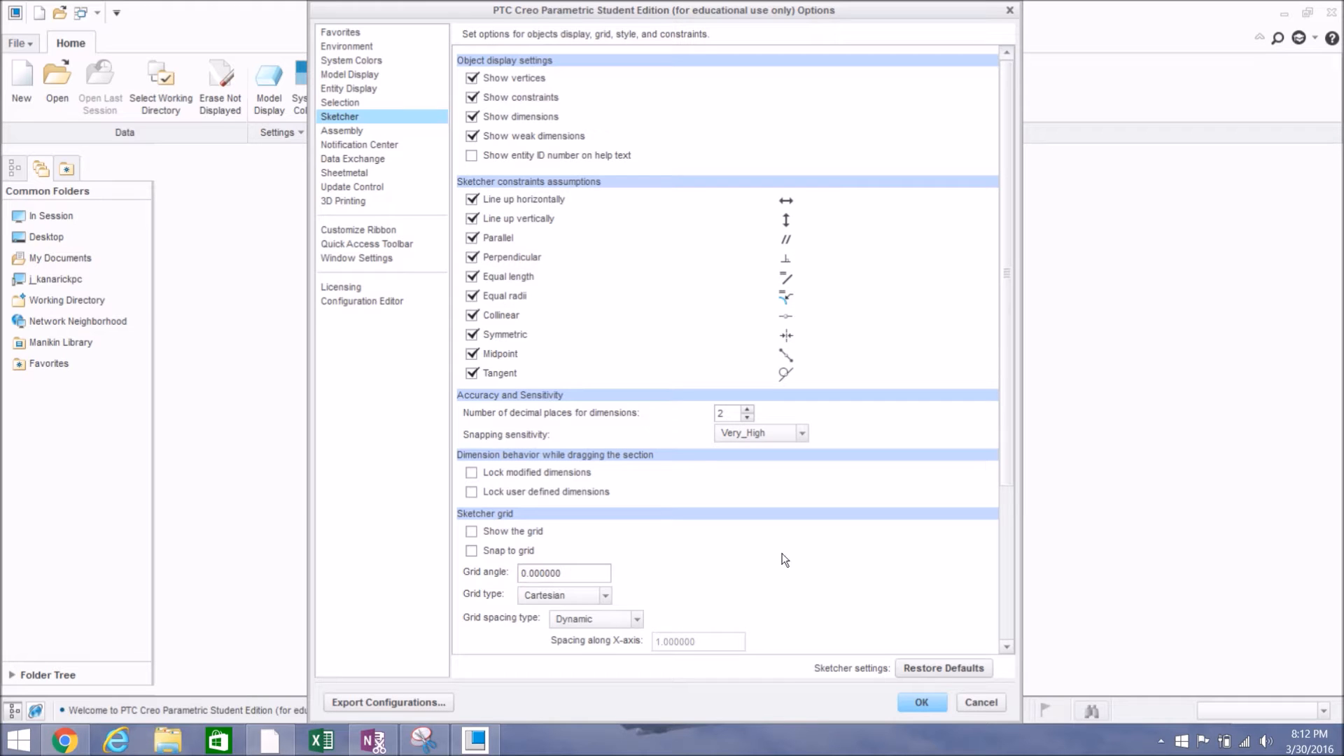
{"action": "left_click", "coordinate": [914, 702]}
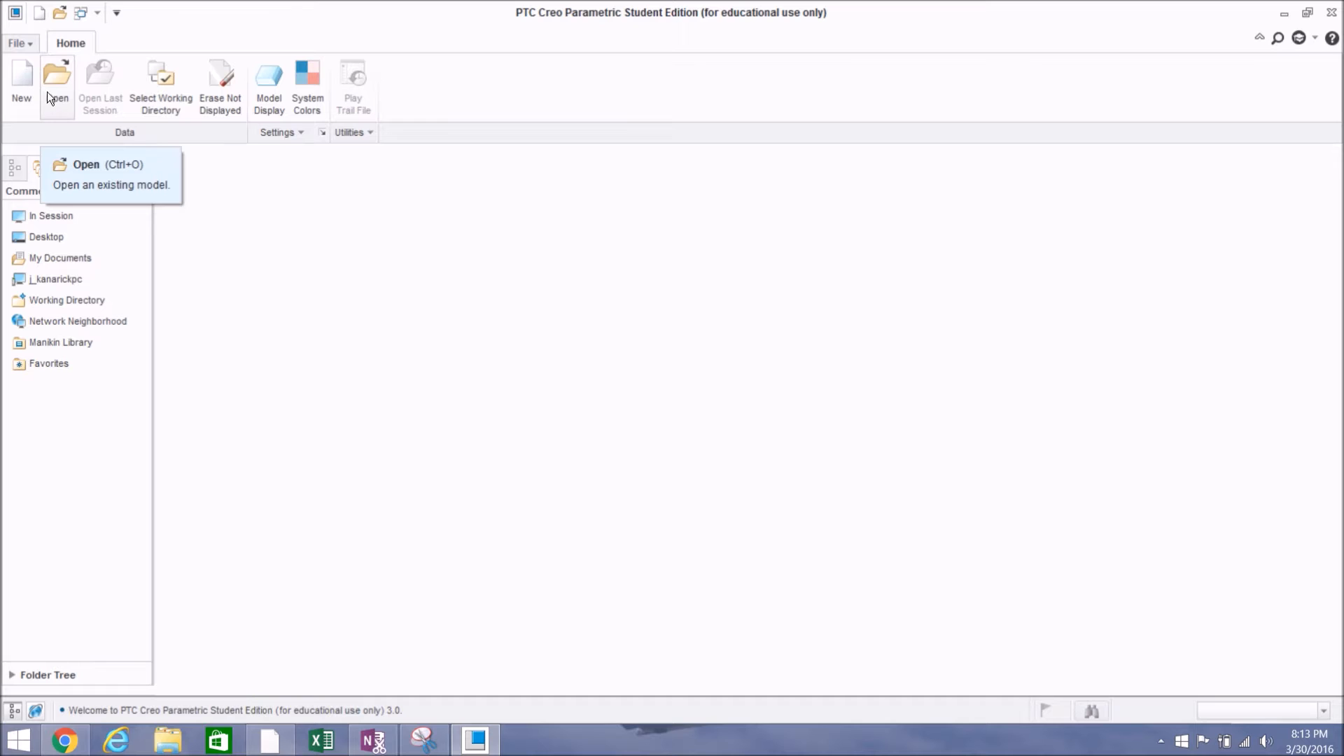
Step: Create a new solid part named Workshop_1 using the default template
{"action": "left_click", "coordinate": [28, 79]}
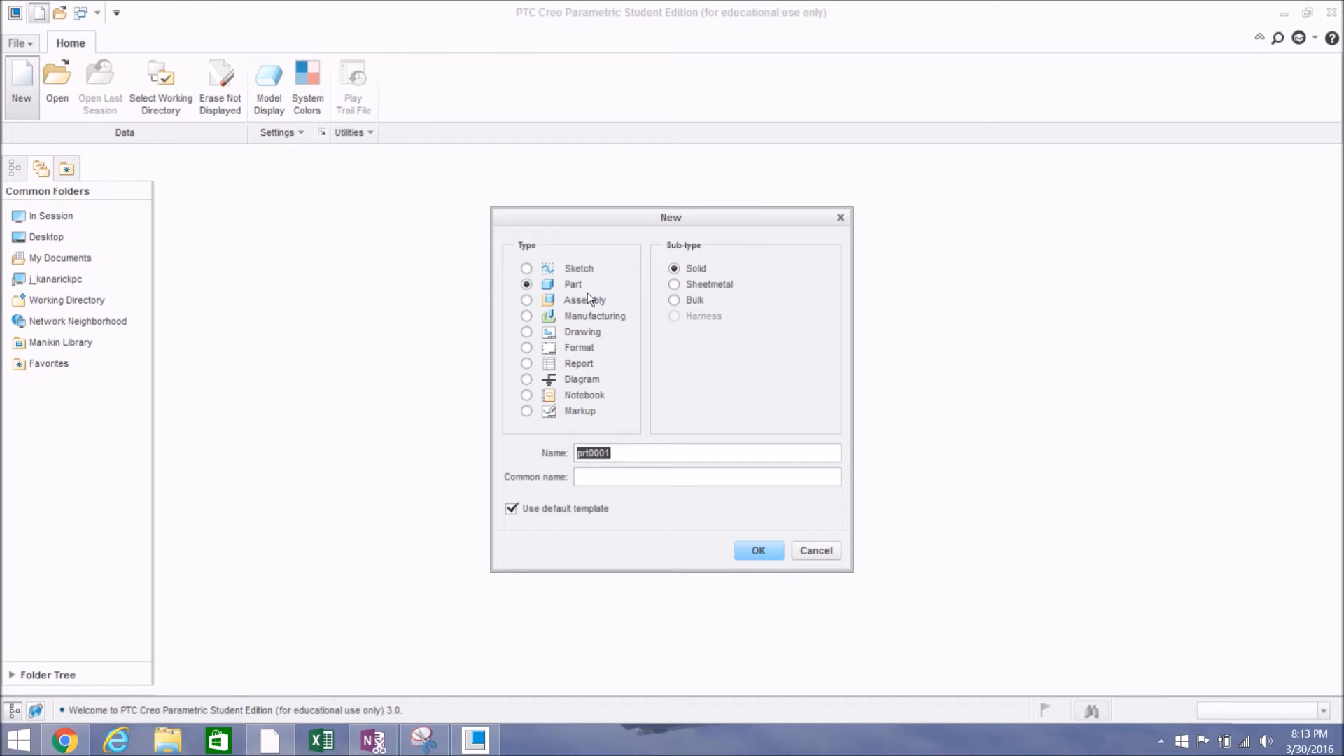
{"action": "left_click", "coordinate": [527, 270]}
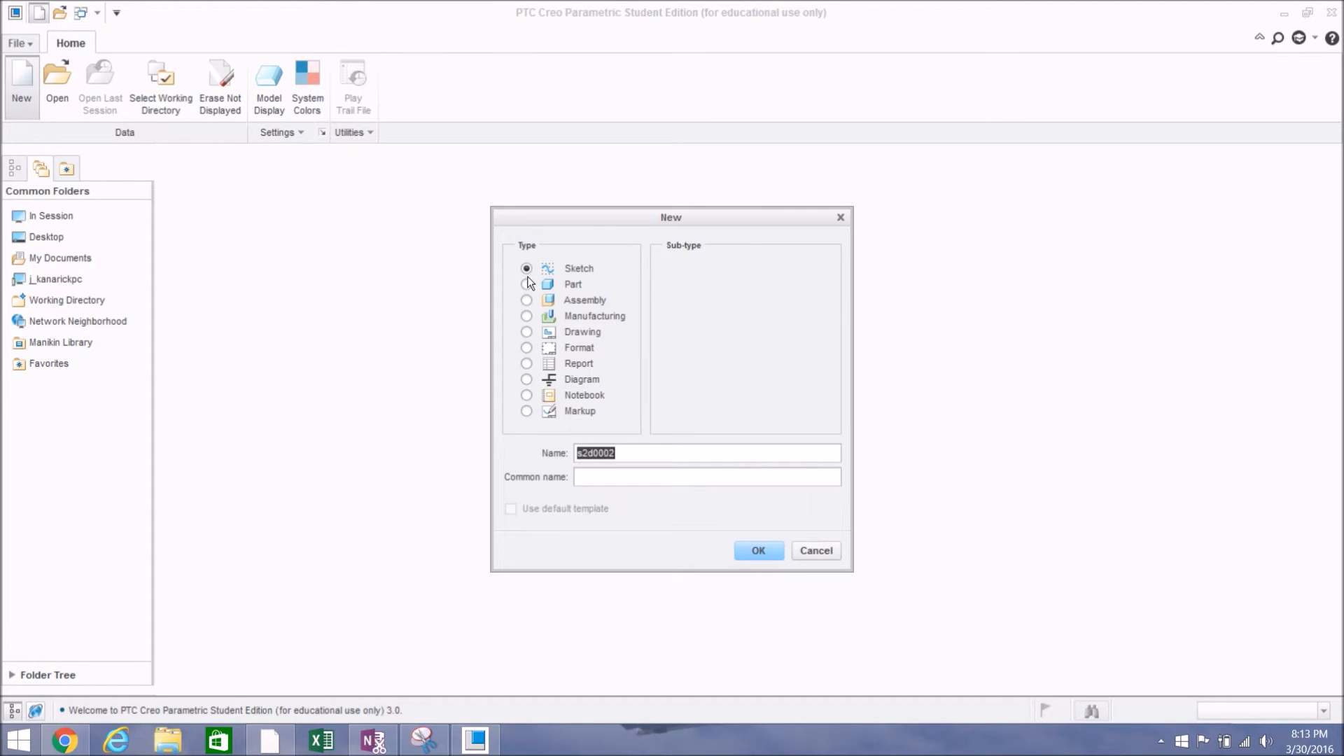
{"action": "left_click", "coordinate": [527, 283]}
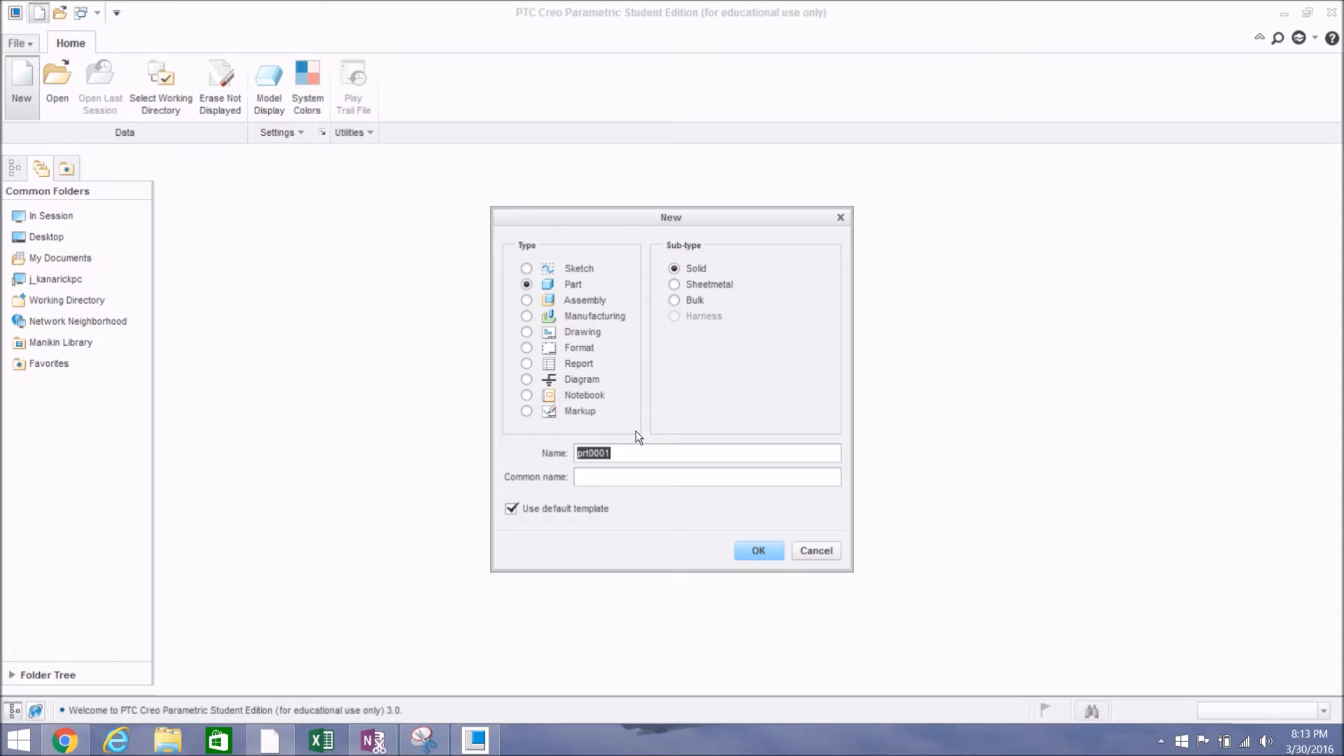
{"action": "type", "text": "Workshop_1"}
{"action": "left_click", "coordinate": [742, 550]}
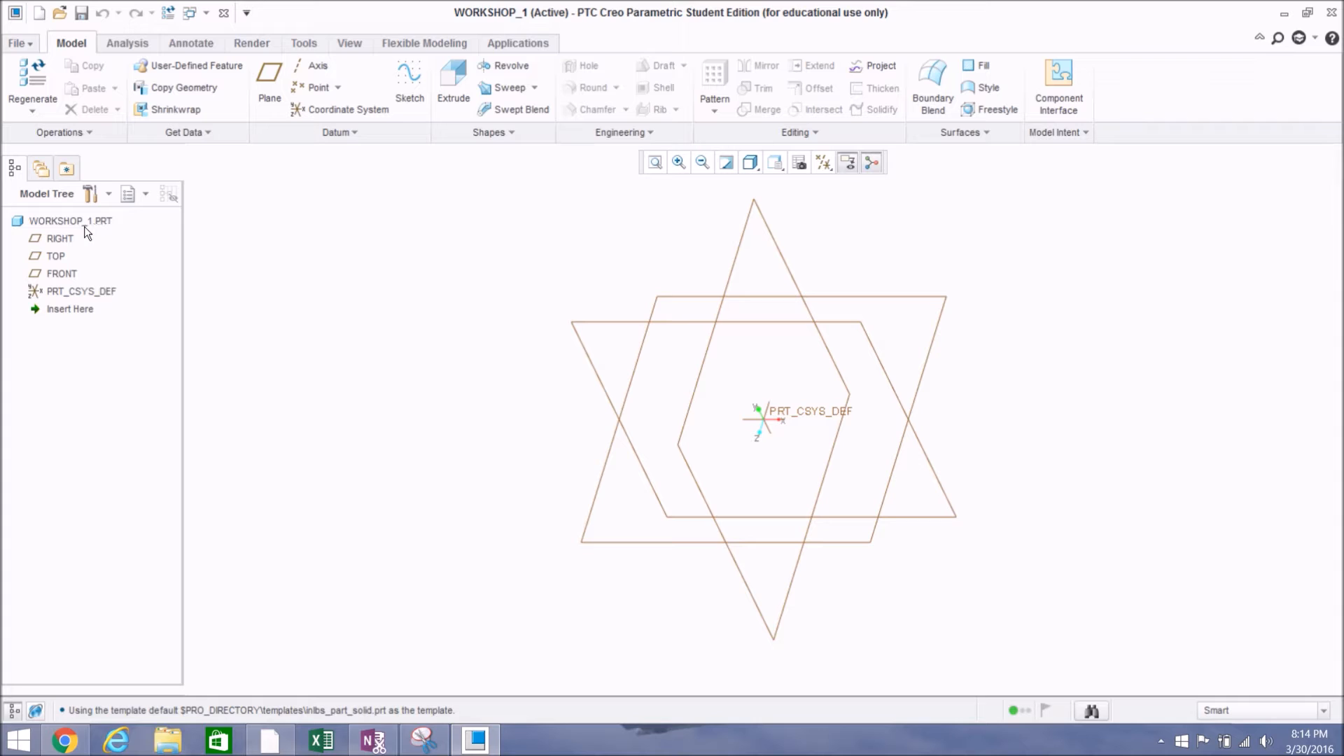
Step: Examine the RIGHT, TOP and FRONT datum planes by highlighting each in the model, and clear the selection
{"action": "left_click", "coordinate": [39, 240]}
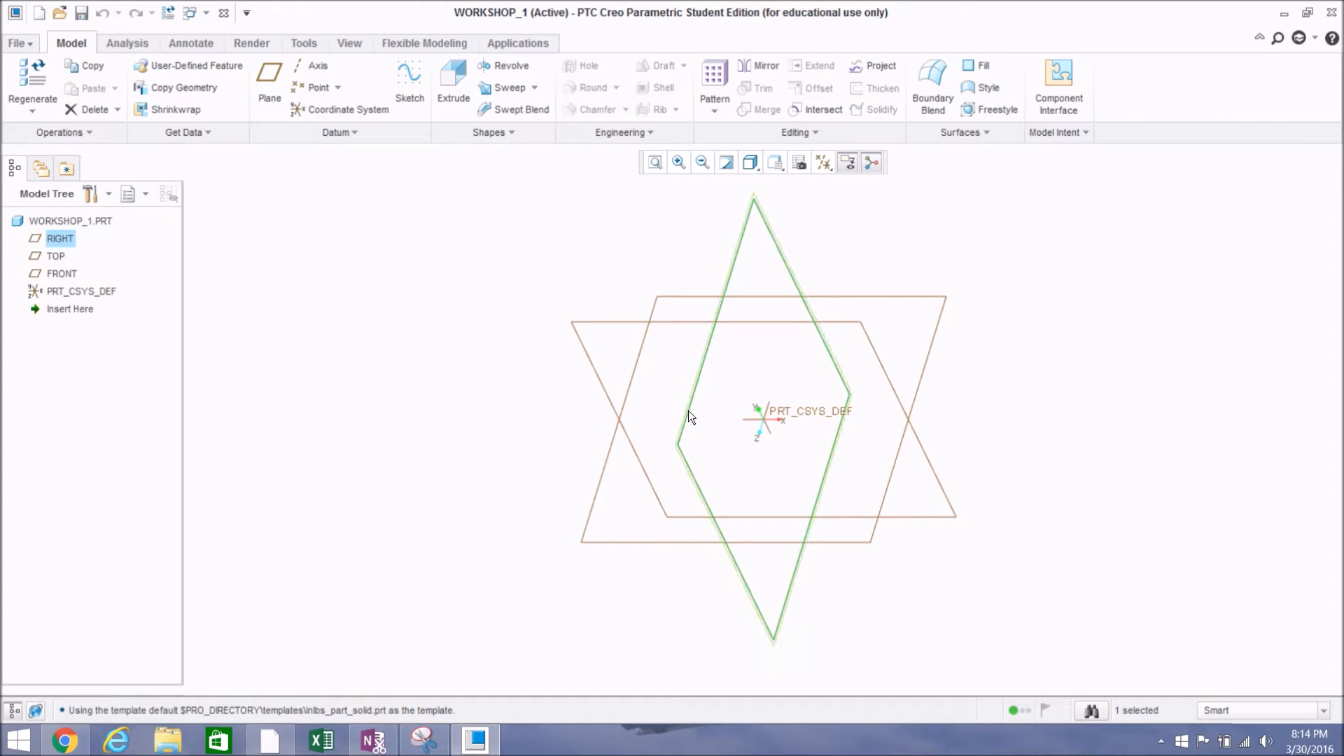
{"action": "left_click", "coordinate": [51, 257]}
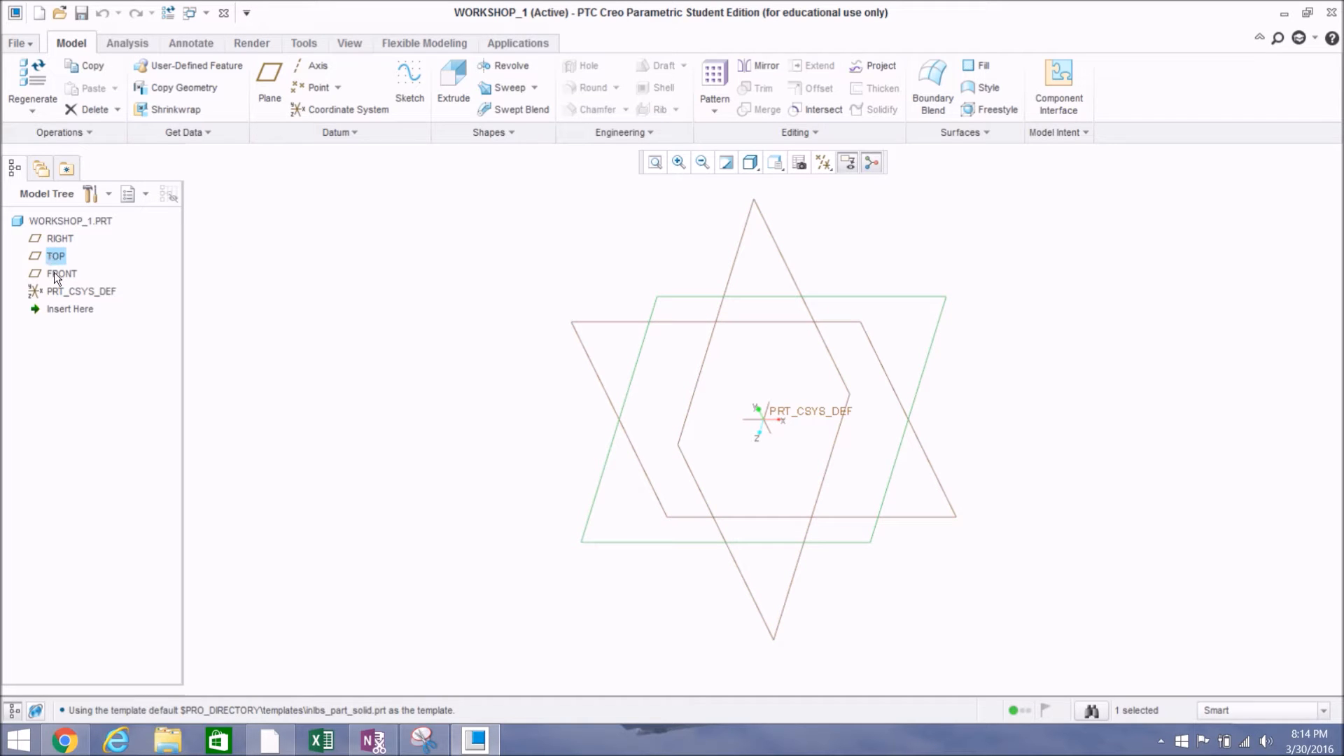
{"action": "left_click", "coordinate": [56, 275]}
{"action": "left_click", "coordinate": [60, 239]}
{"action": "left_click", "coordinate": [52, 240]}
{"action": "left_click", "coordinate": [287, 229]}
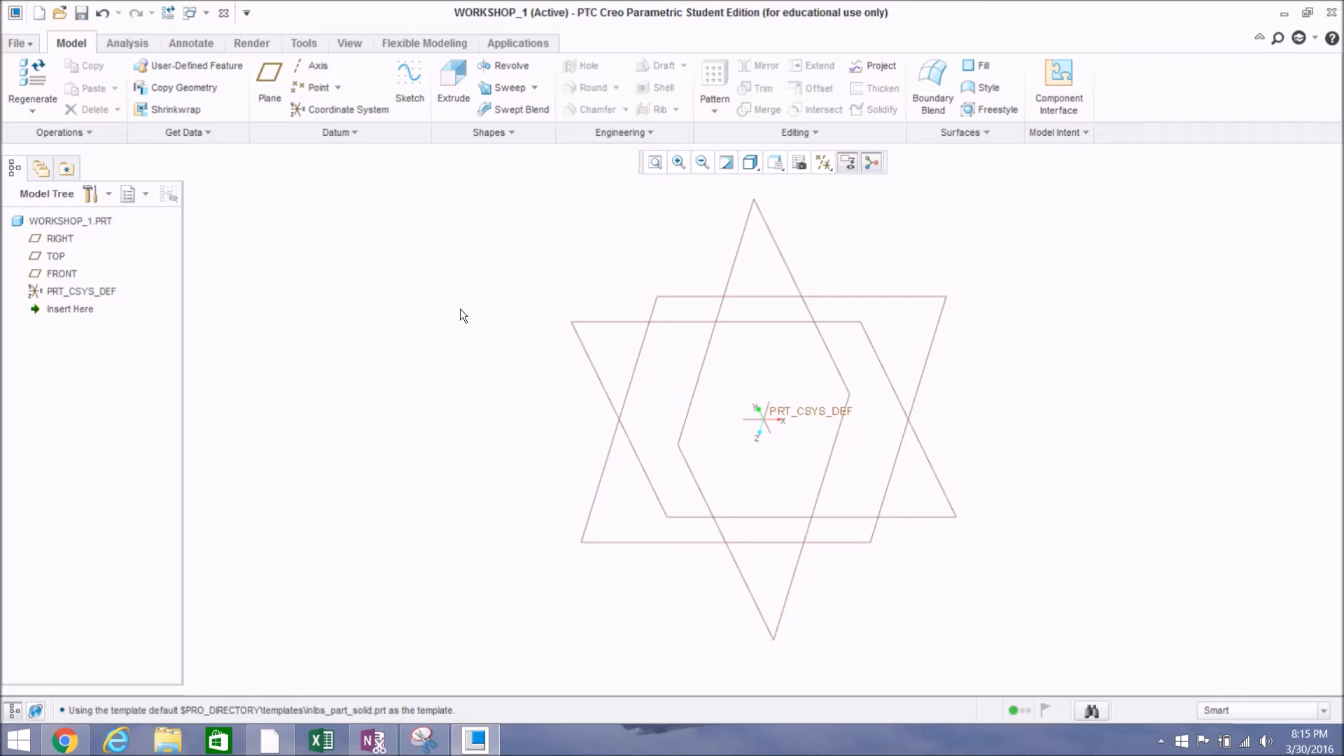
{"action": "left_click", "coordinate": [402, 98]}
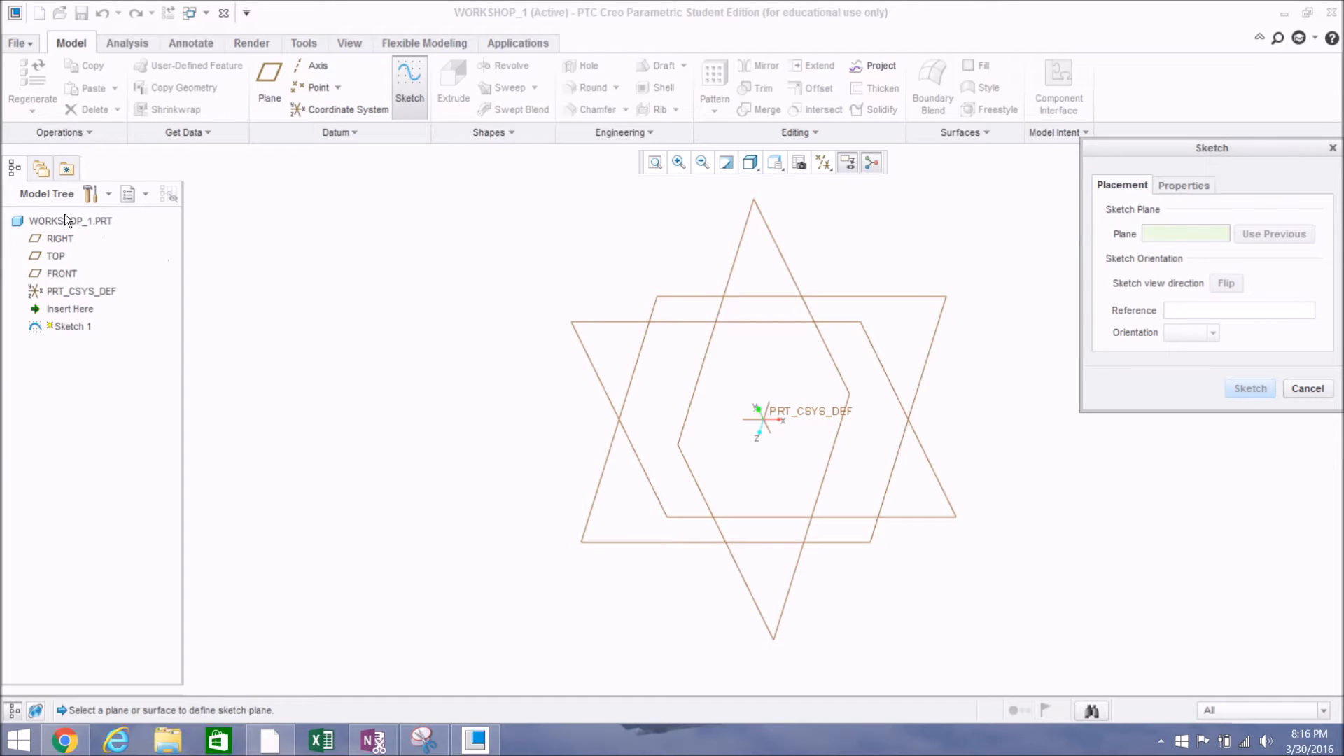
{"action": "left_click", "coordinate": [51, 275]}
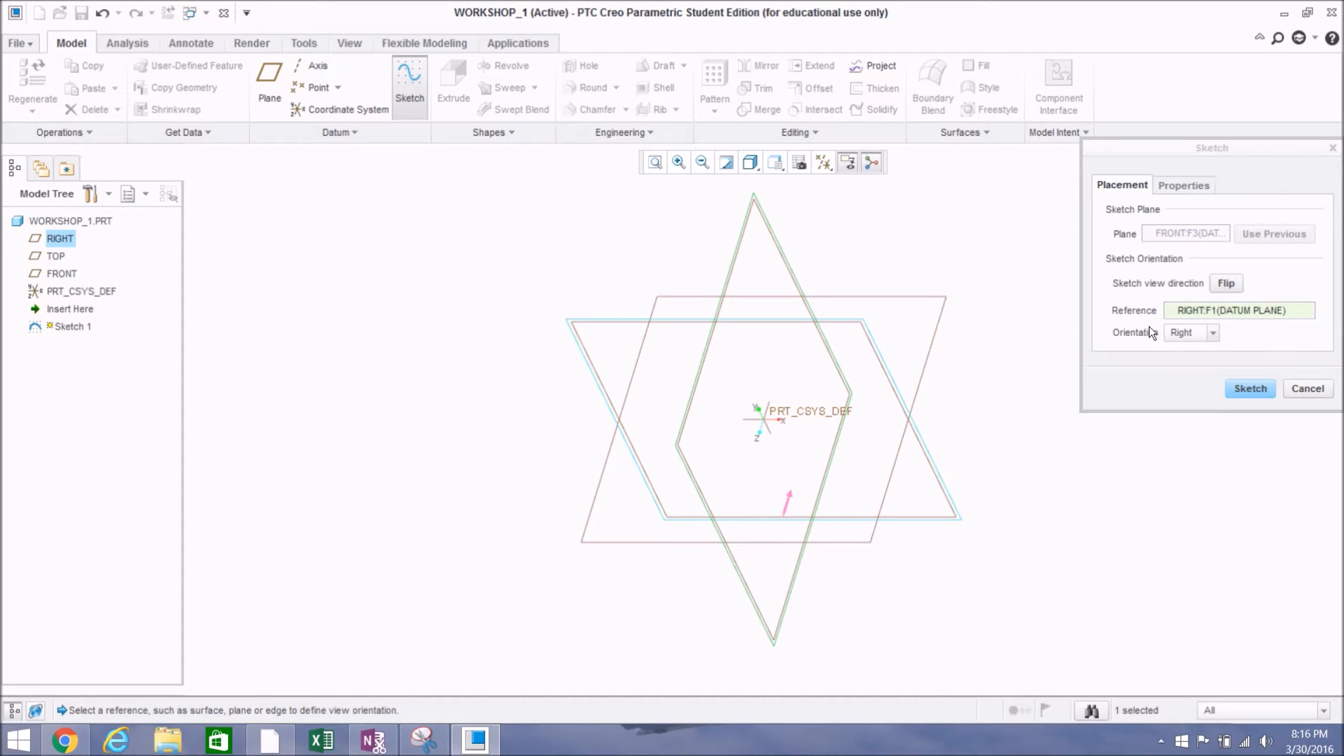
{"action": "left_click", "coordinate": [1236, 386]}
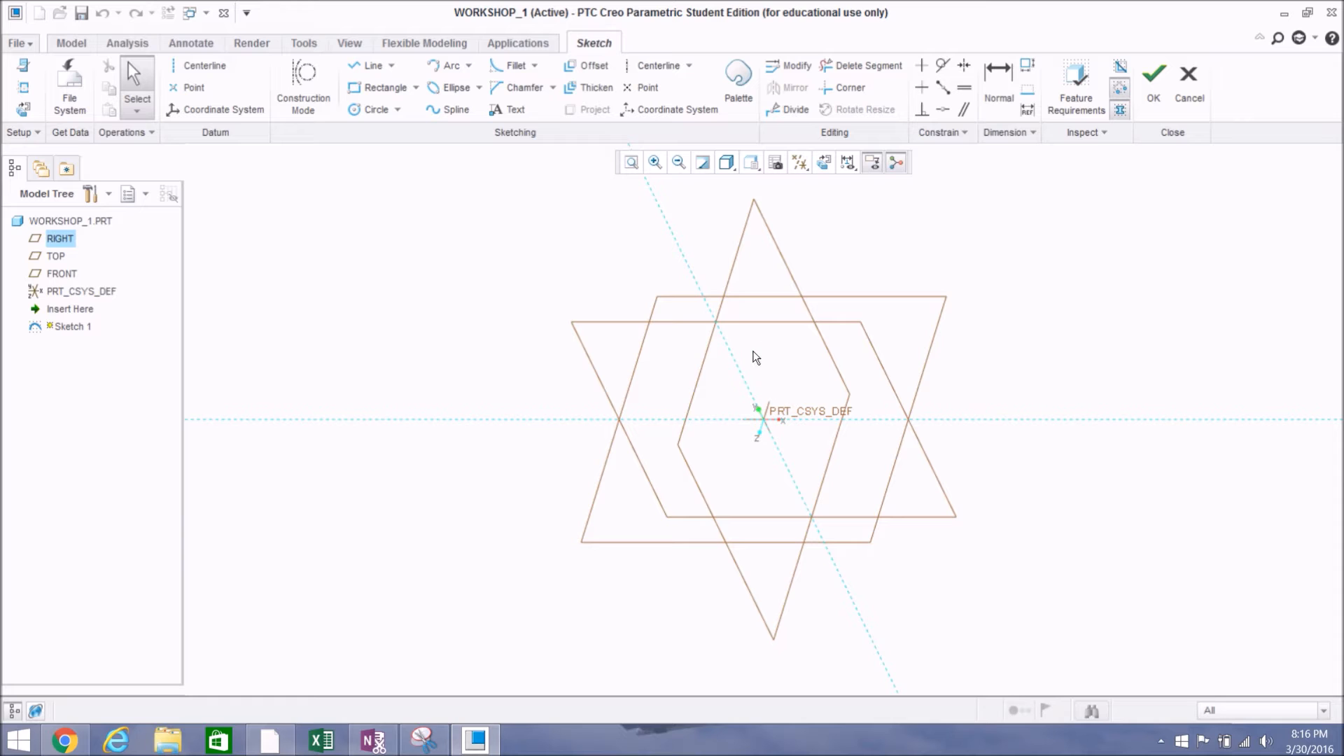
{"action": "left_click", "coordinate": [1151, 109]}
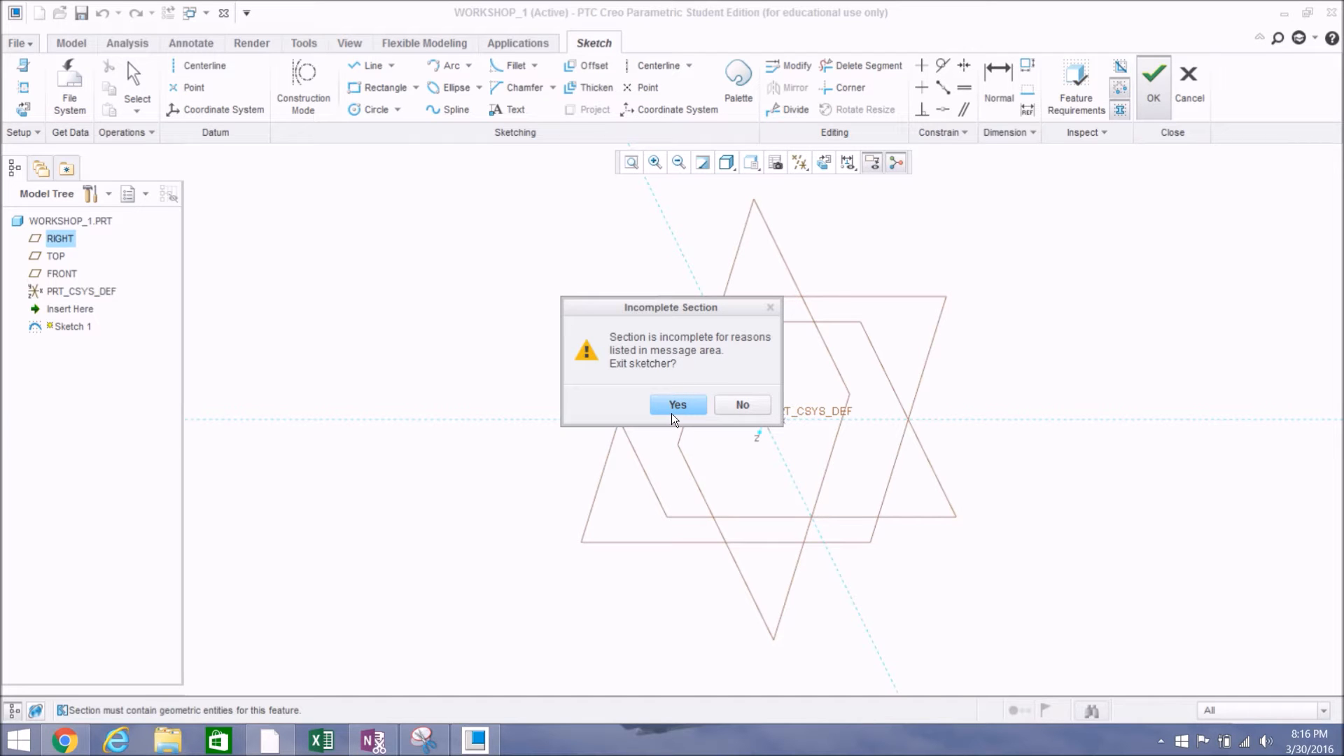
{"action": "left_click", "coordinate": [673, 417]}
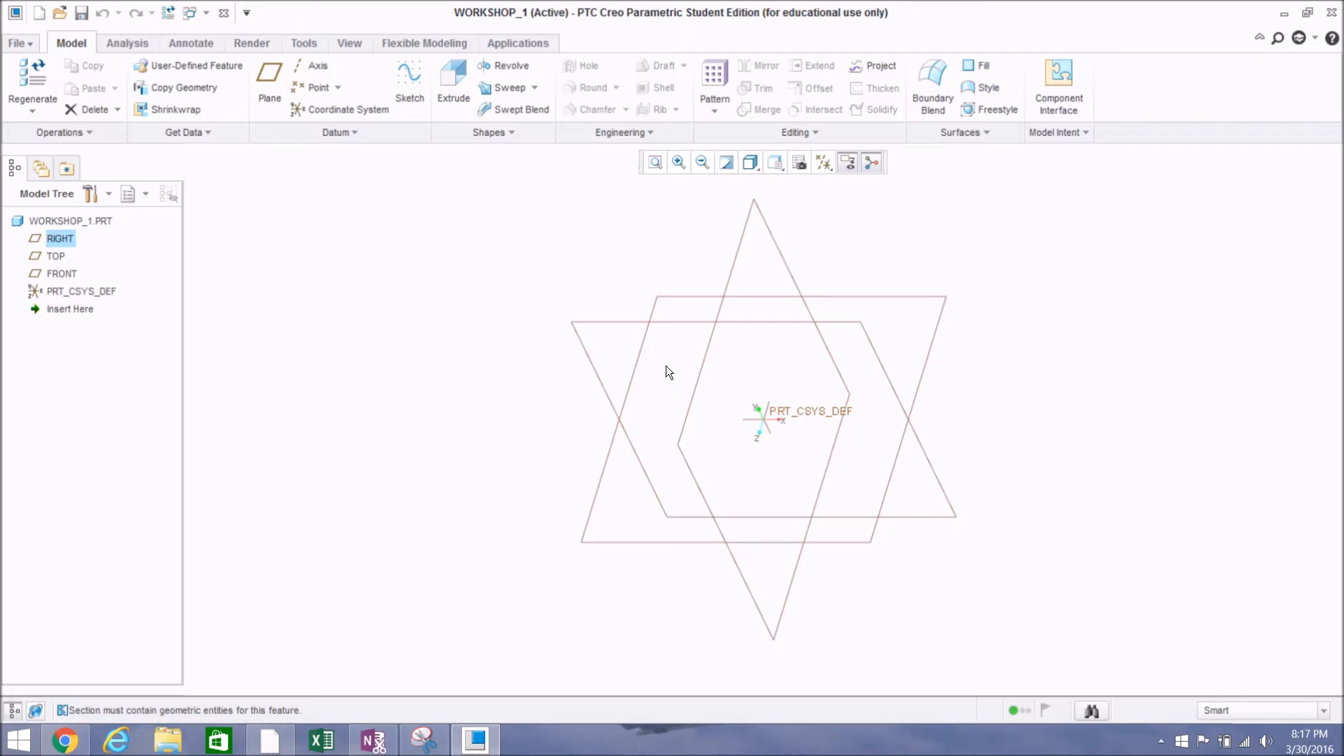
Step: Start a sketch on the FRONT datum plane with the RIGHT plane as reference and orientation Right
{"action": "left_click", "coordinate": [406, 108]}
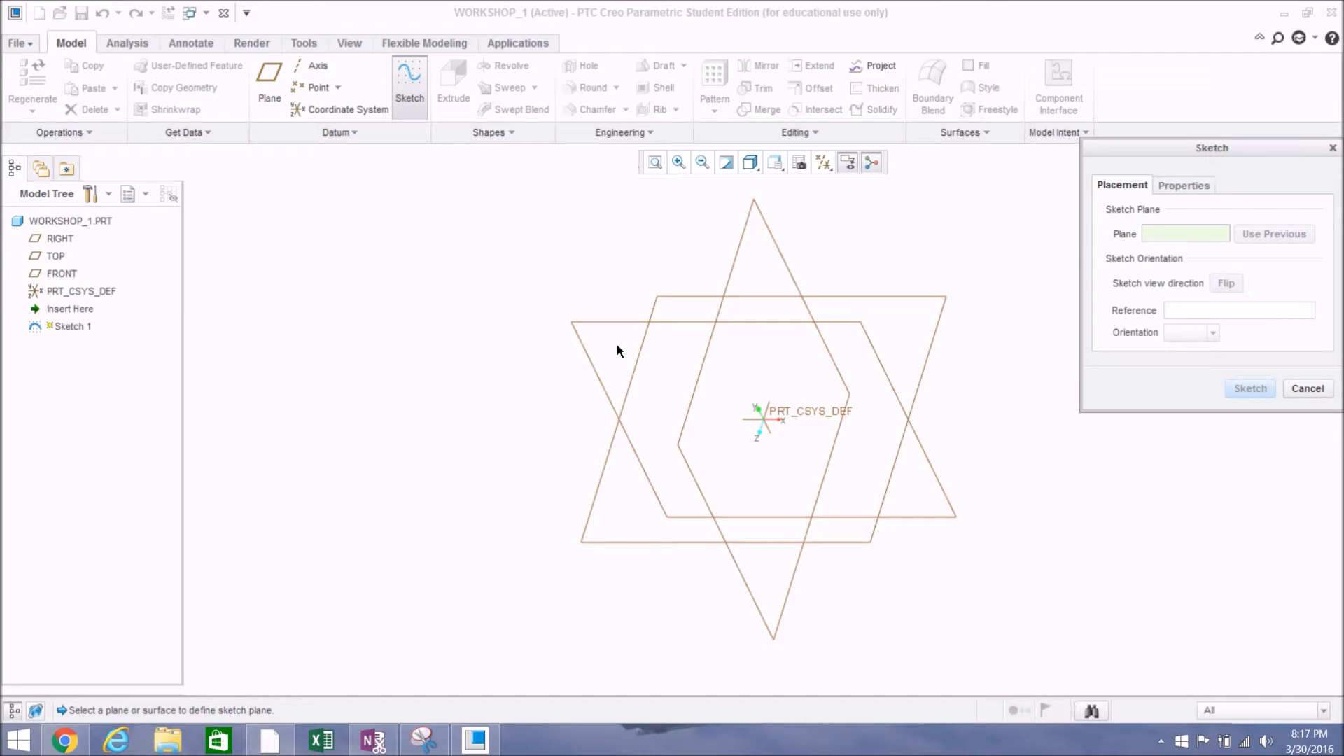
{"action": "left_click", "coordinate": [622, 323]}
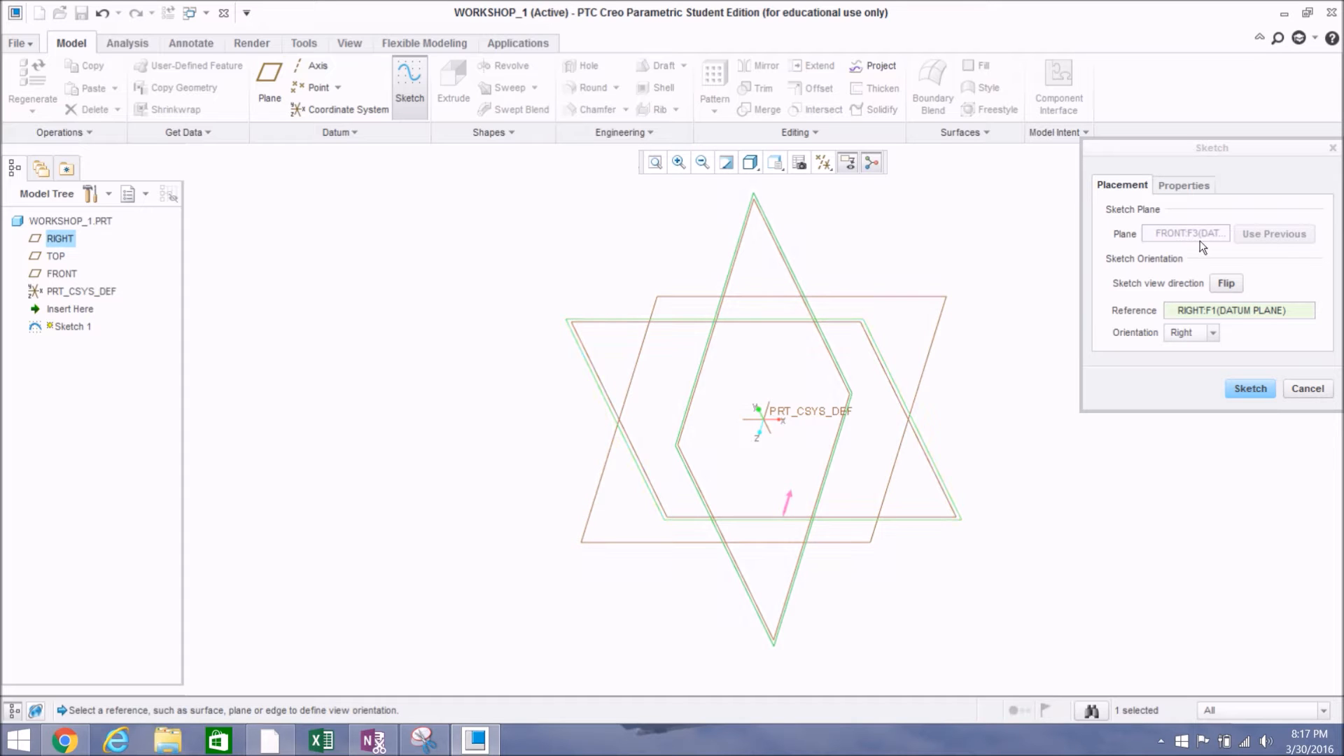
{"action": "left_click", "coordinate": [1244, 395]}
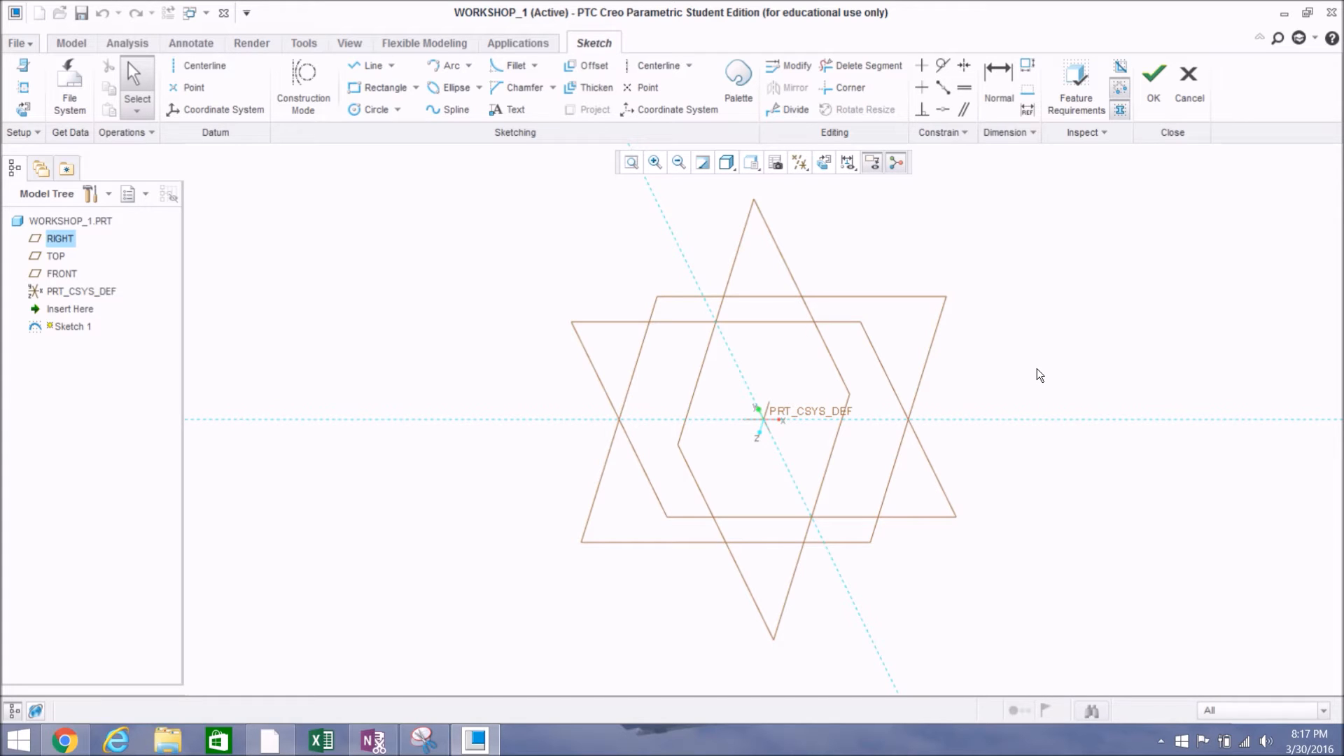
Step: Orient the sketching plane parallel to the screen after viewing the datum planes from several angles
{"action": "middle_click_drag", "start_coordinate": [1036, 369], "coordinate": [1003, 360]}
{"action": "scroll", "coordinate": [1016, 379], "scroll_direction": "up", "scroll_amount": 2}
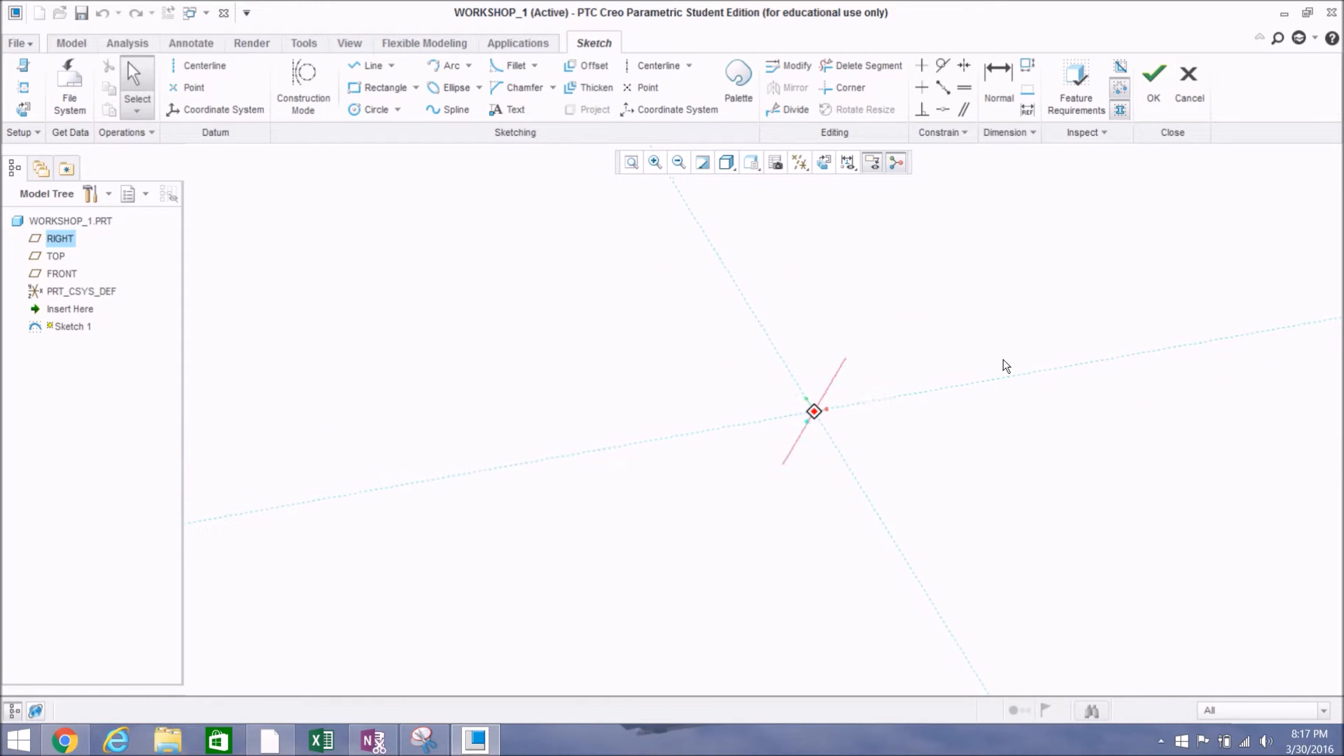
{"action": "middle_click_drag", "start_coordinate": [858, 358], "coordinate": [884, 391]}
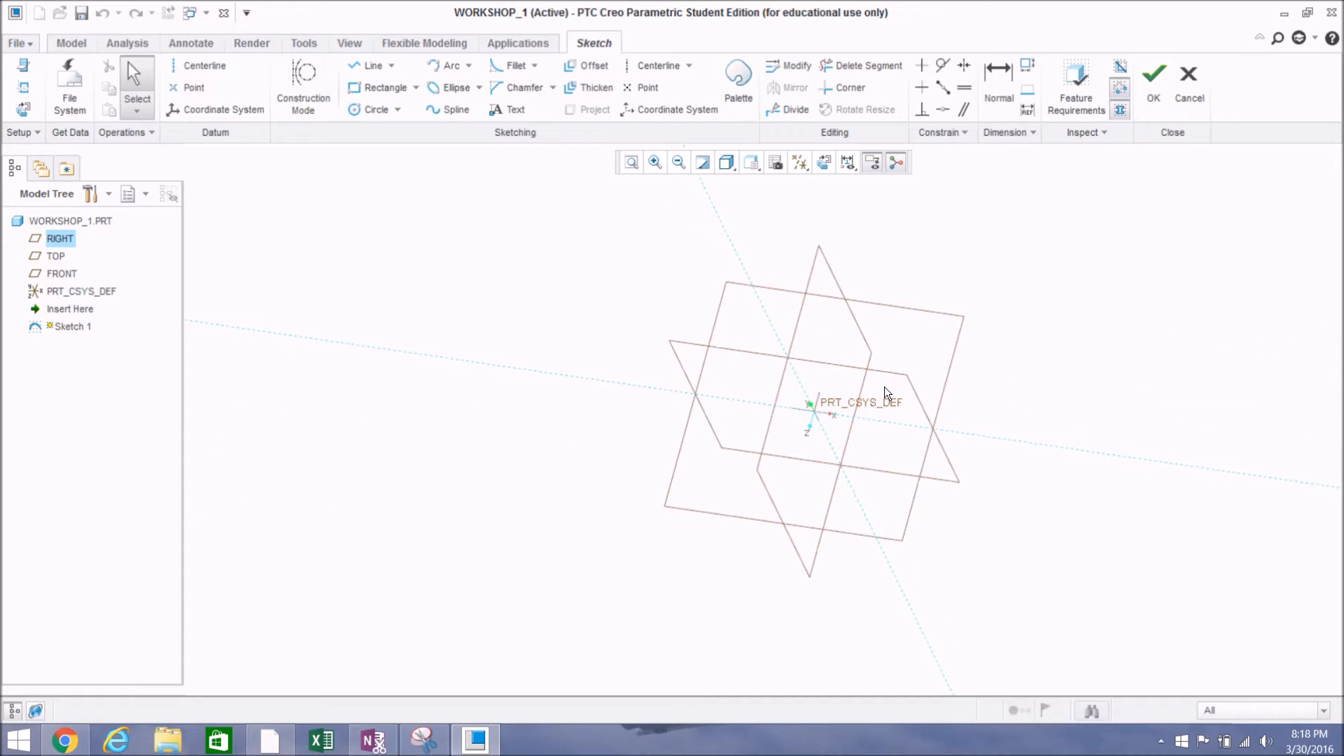
{"action": "mouse_move", "coordinate": [568, 369]}
{"action": "middle_mouse_down"}
{"action": "mouse_move", "coordinate": [574, 354]}
{"action": "mouse_move", "coordinate": [655, 366]}
{"action": "middle_mouse_up"}
{"action": "mouse_move", "coordinate": [757, 386]}
{"action": "middle_mouse_down"}
{"action": "mouse_move", "coordinate": [772, 399]}
{"action": "mouse_move", "coordinate": [744, 381]}
{"action": "mouse_move", "coordinate": [771, 381]}
{"action": "mouse_move", "coordinate": [768, 361]}
{"action": "middle_mouse_up"}
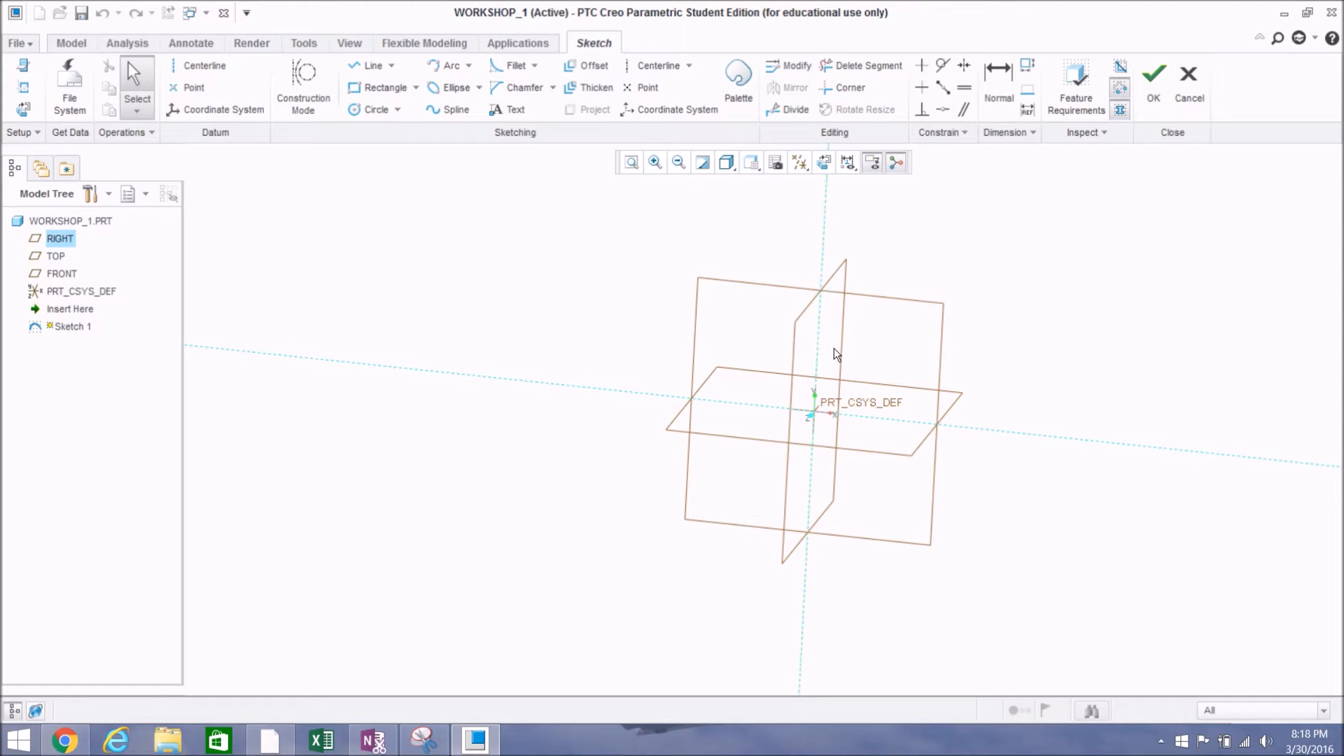
{"action": "scroll", "coordinate": [846, 373], "scroll_direction": "down", "scroll_amount": 2}
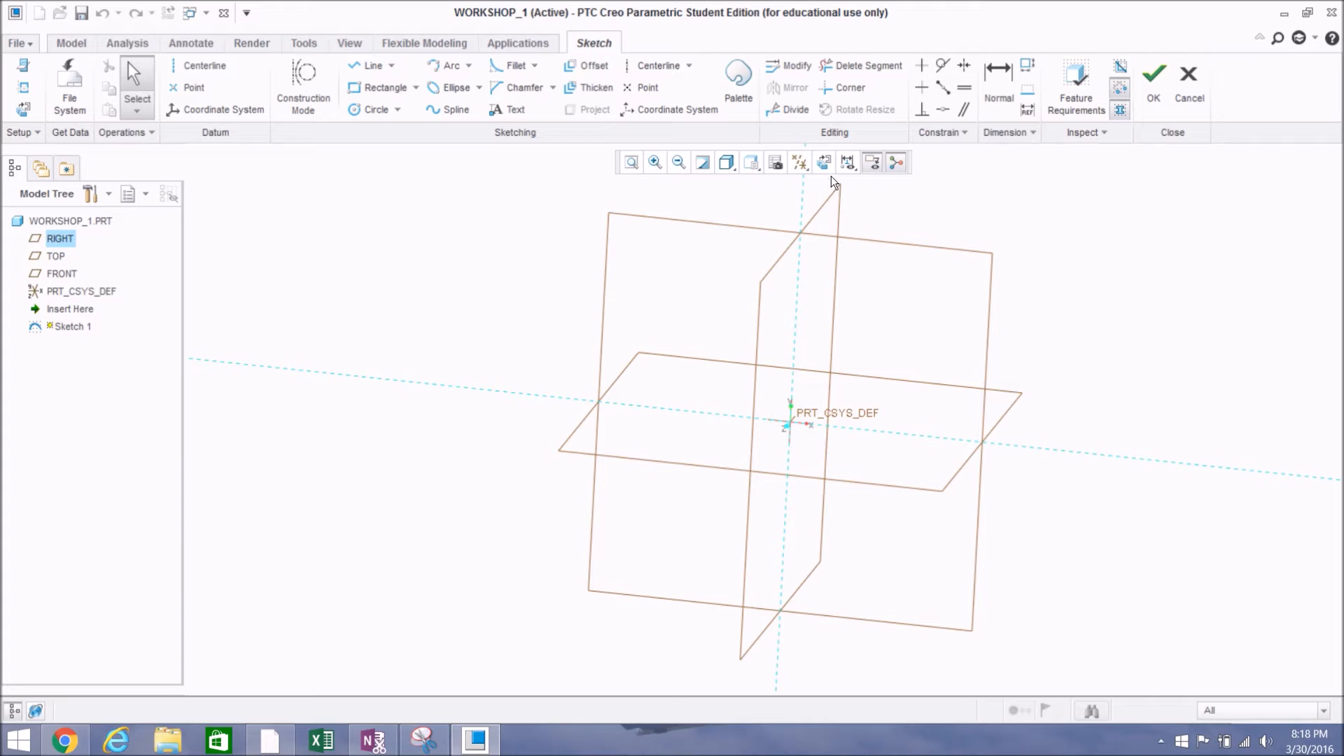
{"action": "key", "text": "ctrl"}
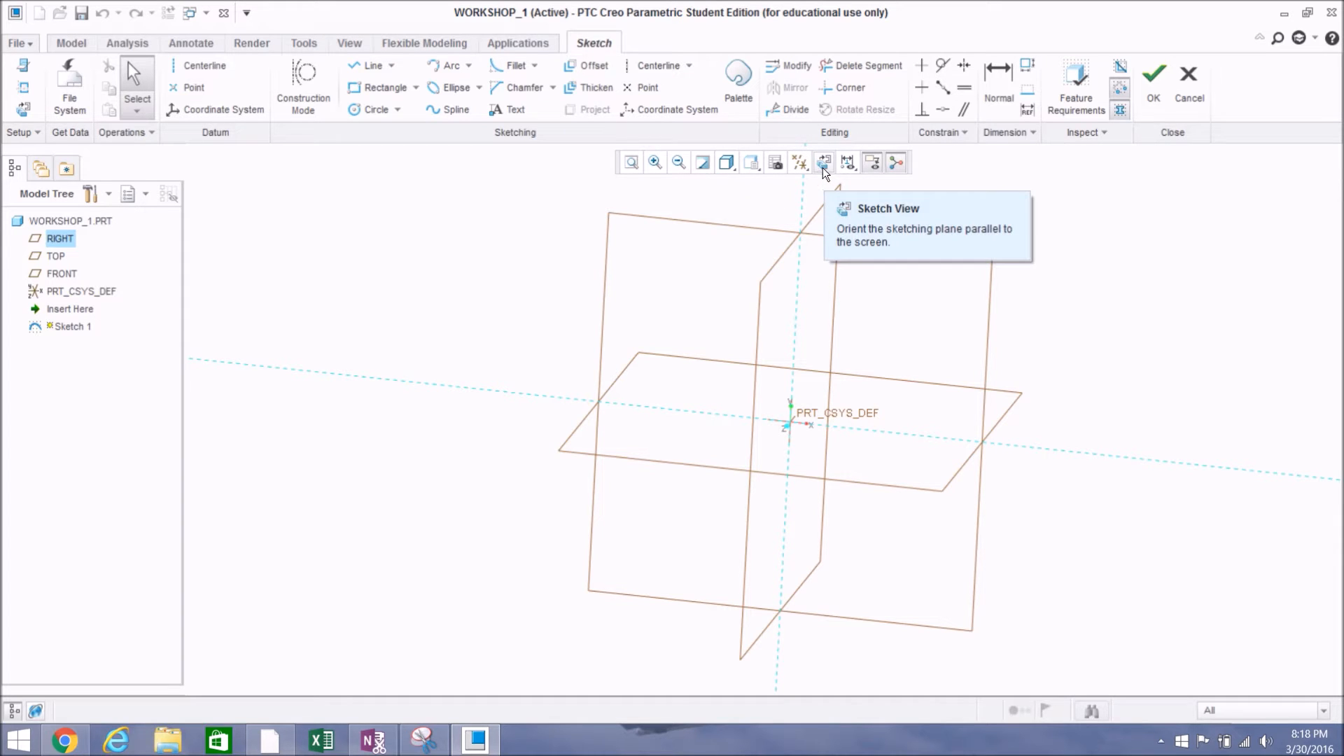
{"action": "left_click", "coordinate": [824, 164]}
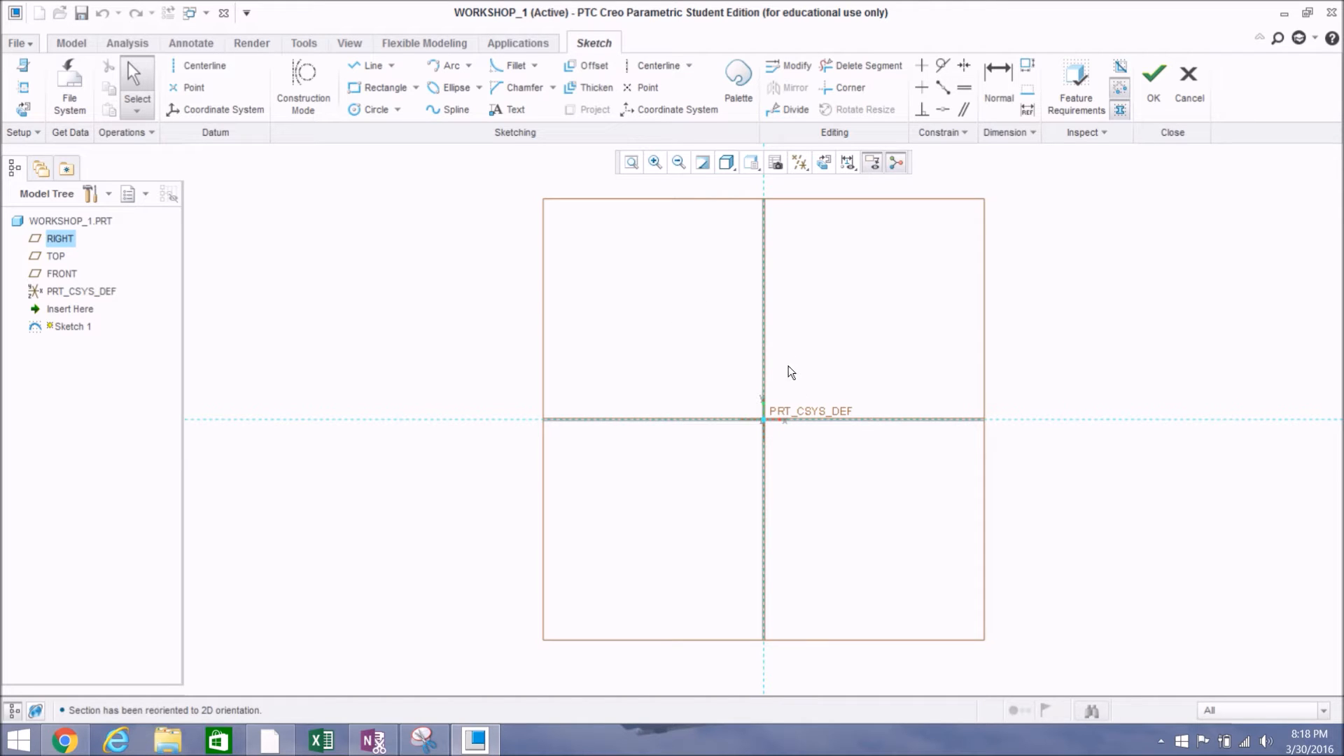
Step: Examine the sketch plane and datum planes at different zooms and angles, and restore the Sketch View orientation
{"action": "scroll", "coordinate": [764, 424], "scroll_direction": "down", "scroll_amount": 5}
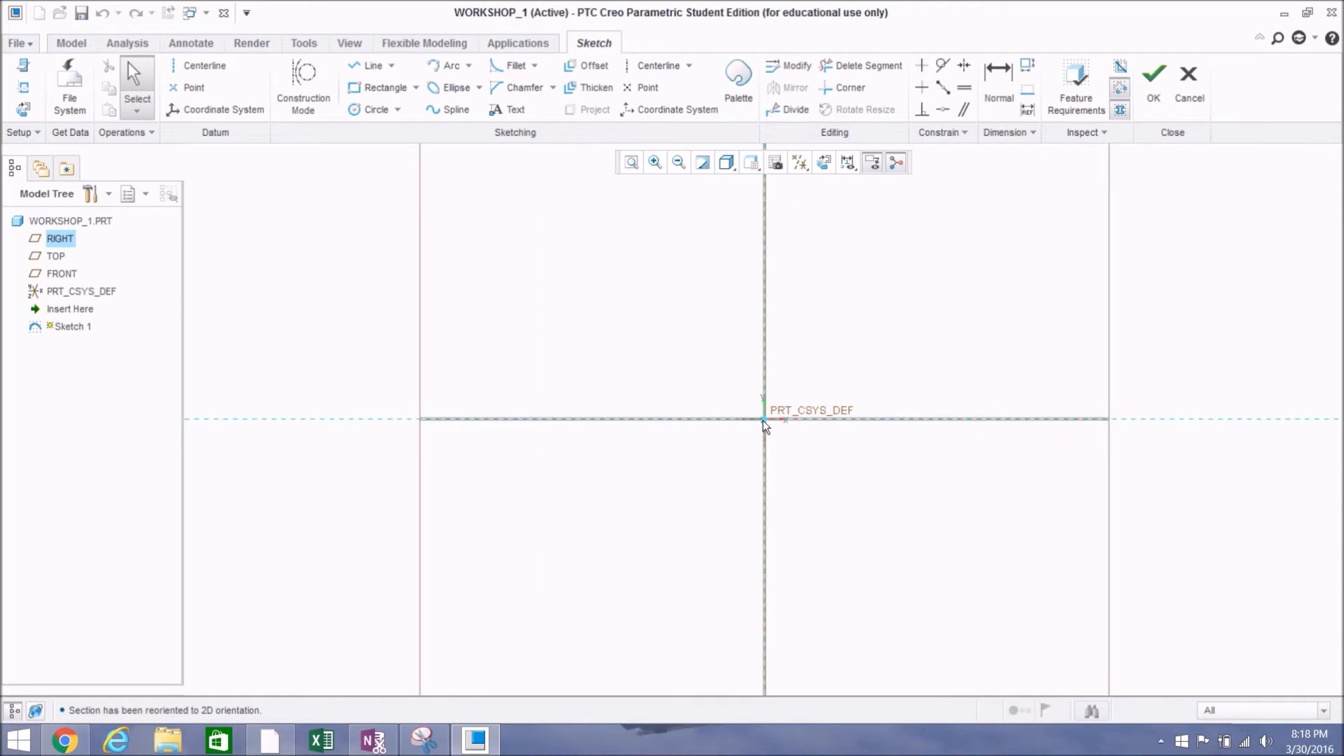
{"action": "scroll", "coordinate": [765, 426], "scroll_direction": "up", "scroll_amount": 3}
{"action": "scroll", "coordinate": [765, 422], "scroll_direction": "up", "scroll_amount": 4}
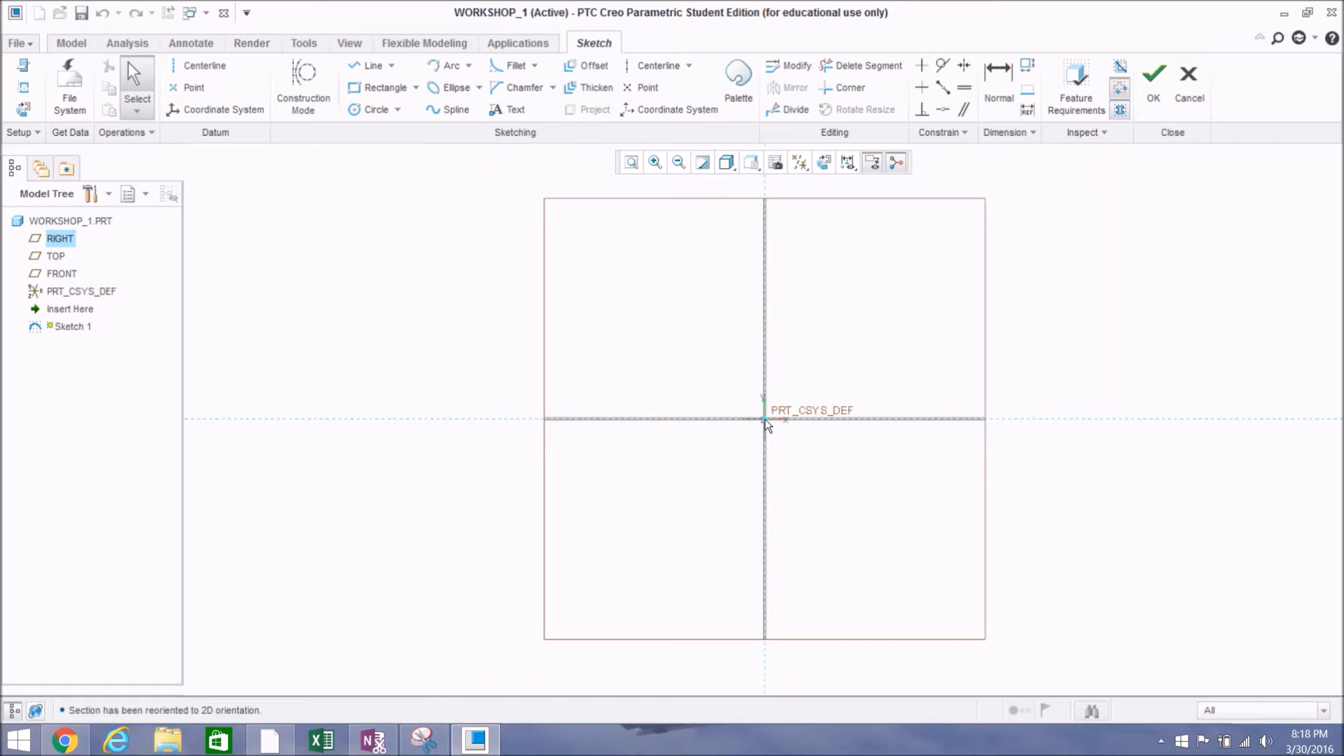
{"action": "scroll", "coordinate": [767, 423], "scroll_direction": "down", "scroll_amount": 5}
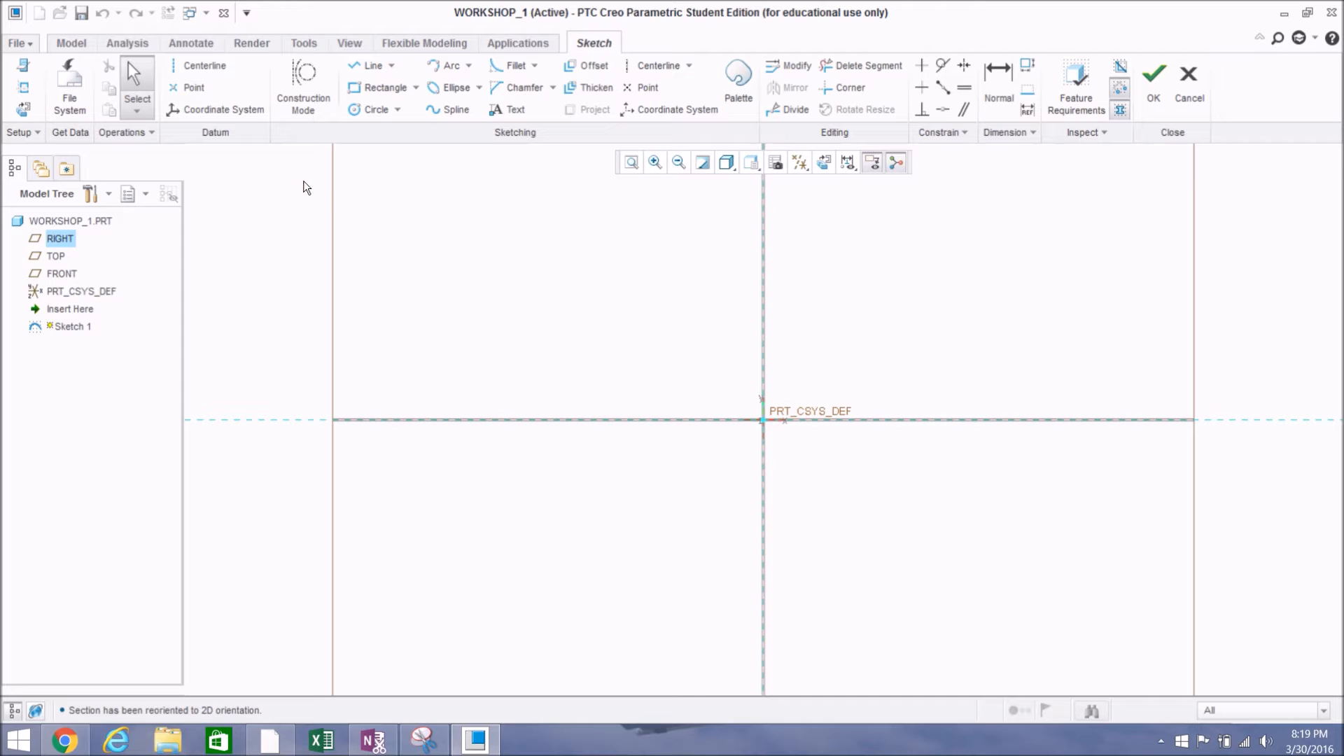
{"action": "scroll", "coordinate": [304, 181], "scroll_direction": "up", "scroll_amount": 4}
{"action": "scroll", "coordinate": [304, 183], "scroll_direction": "up", "scroll_amount": 1}
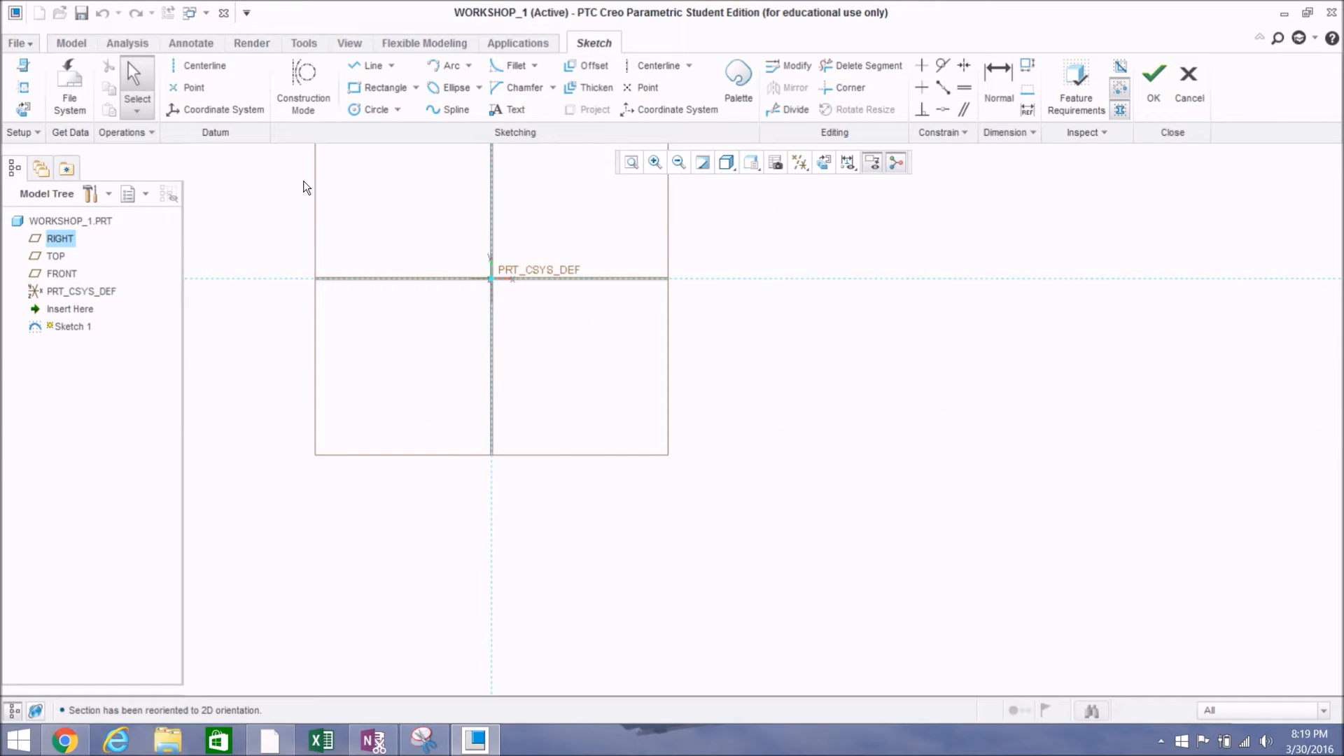
{"action": "scroll", "coordinate": [305, 181], "scroll_direction": "down", "scroll_amount": 4}
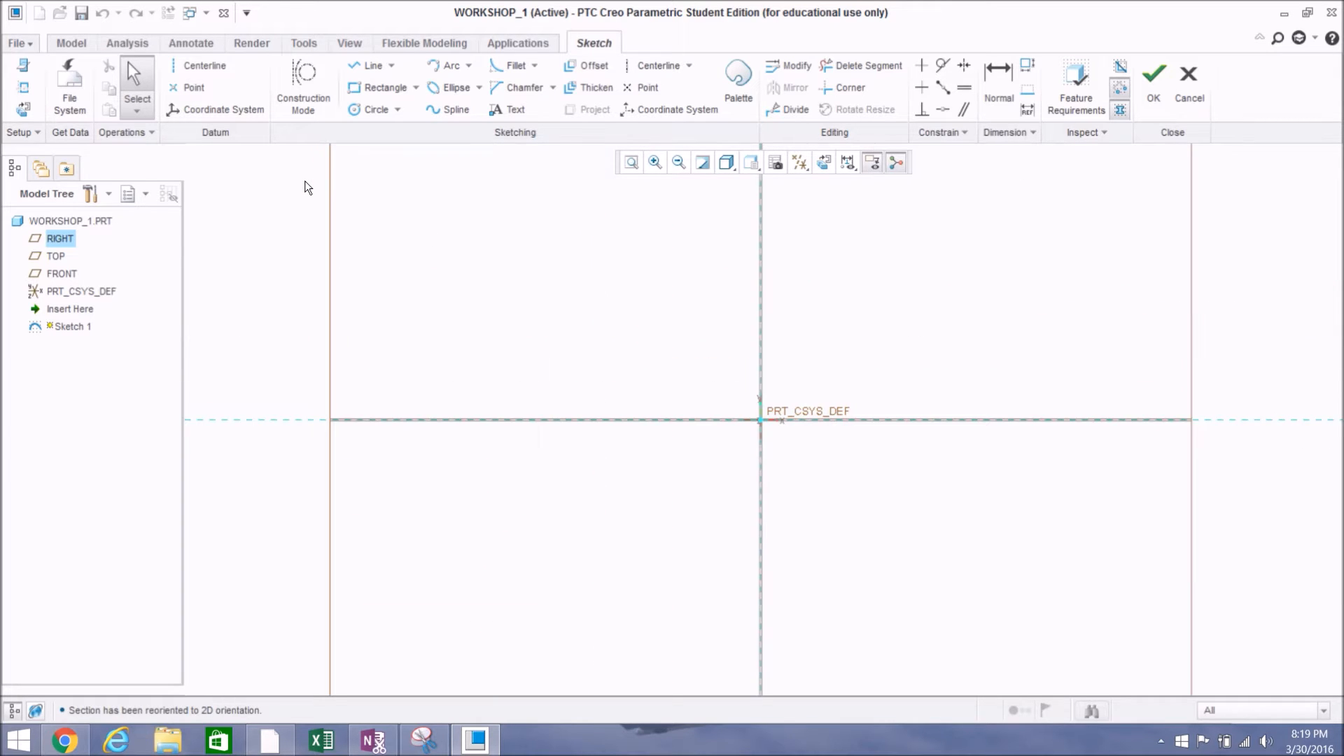
{"action": "scroll", "coordinate": [304, 181], "scroll_direction": "up", "scroll_amount": 3}
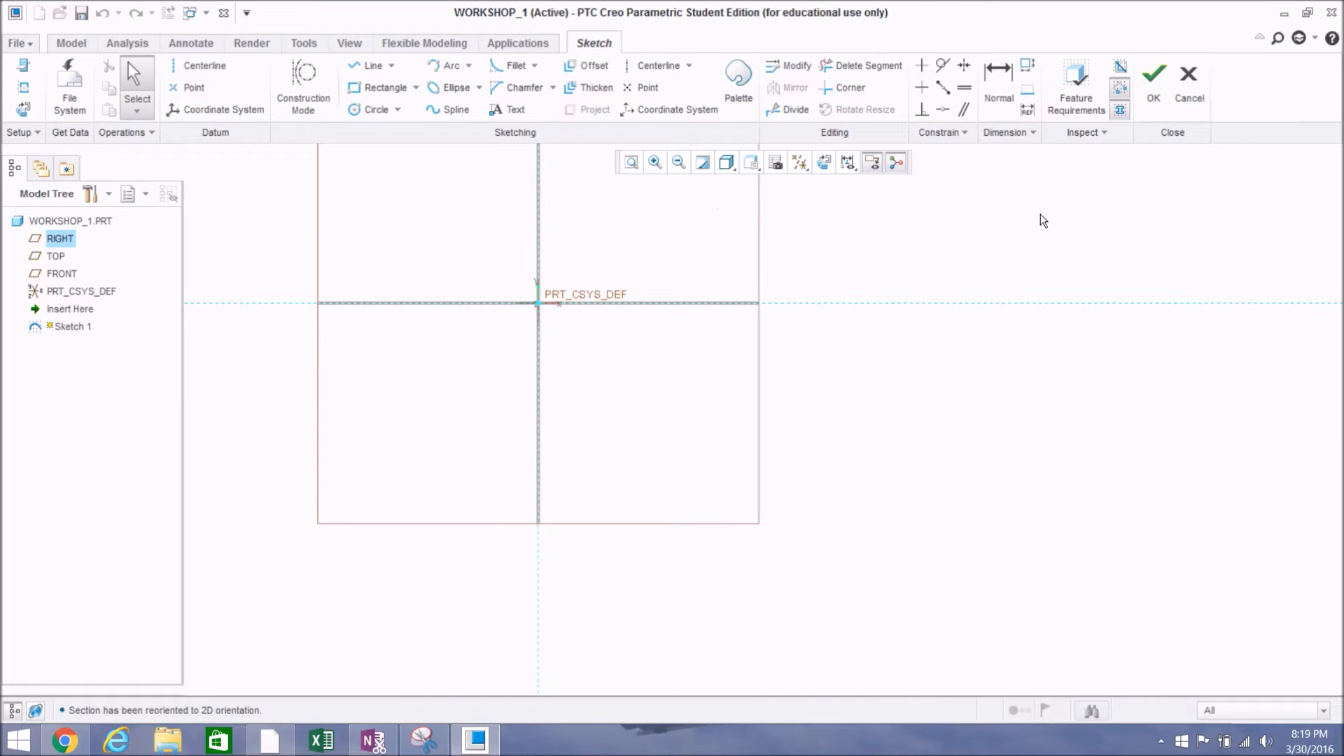
{"action": "scroll", "coordinate": [1048, 211], "scroll_direction": "up", "scroll_amount": 2}
{"action": "scroll", "coordinate": [1048, 211], "scroll_direction": "down", "scroll_amount": 2}
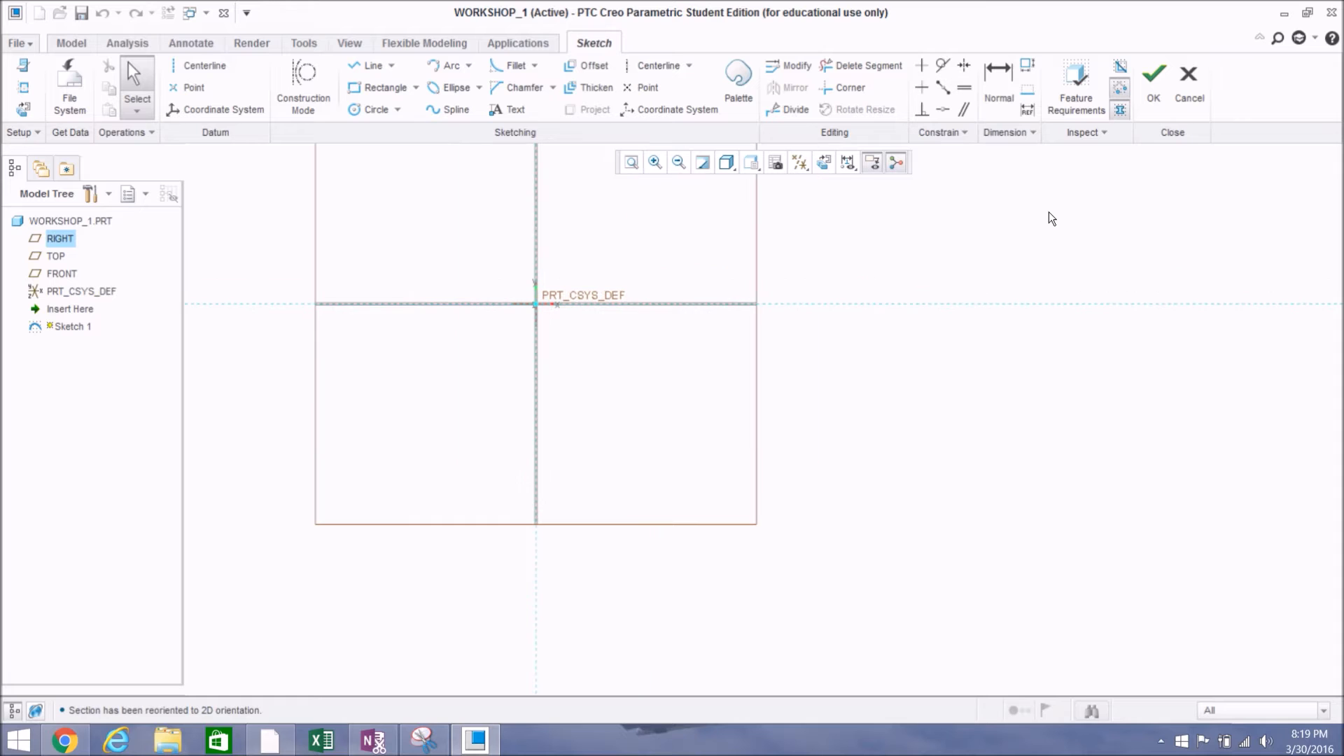
{"action": "scroll", "coordinate": [904, 270], "scroll_direction": "up", "scroll_amount": 1}
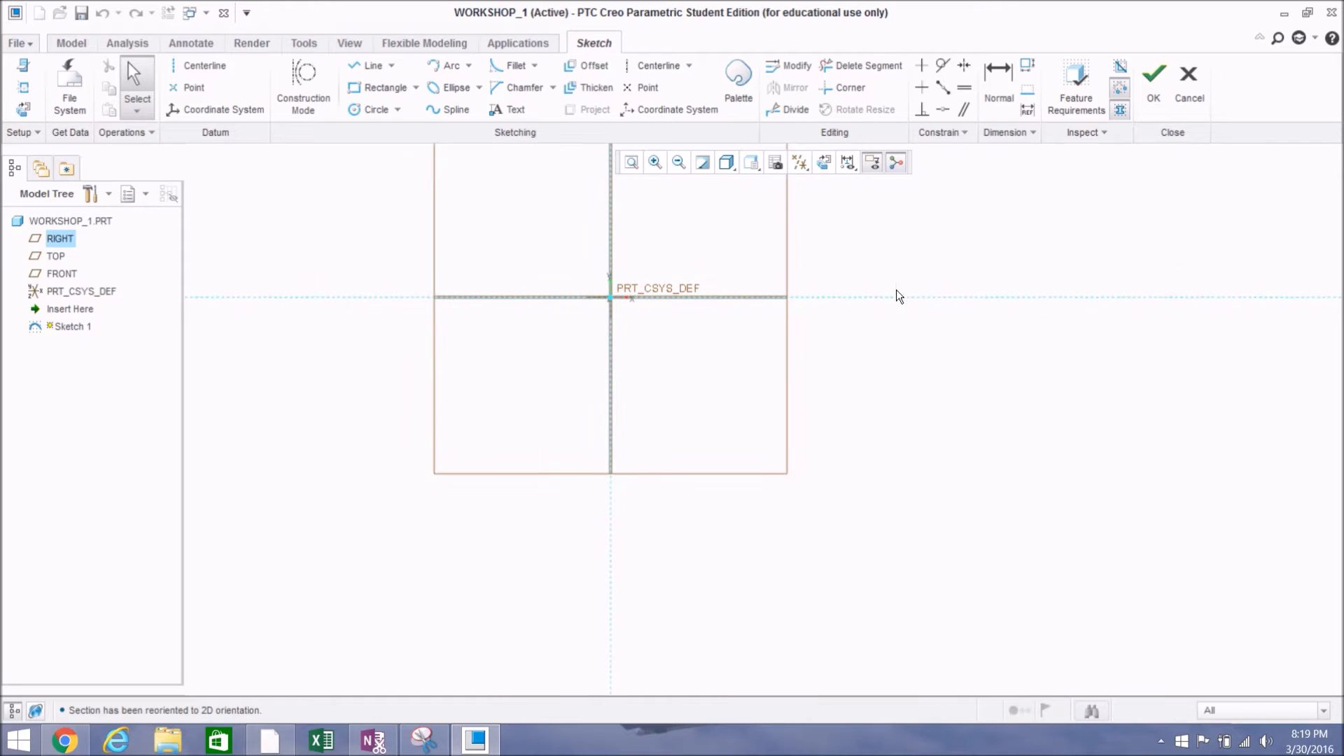
{"action": "mouse_move", "coordinate": [908, 299]}
{"action": "middle_mouse_down"}
{"action": "mouse_move", "coordinate": [879, 303]}
{"action": "mouse_move", "coordinate": [621, 486]}
{"action": "mouse_move", "coordinate": [795, 486]}
{"action": "middle_mouse_up"}
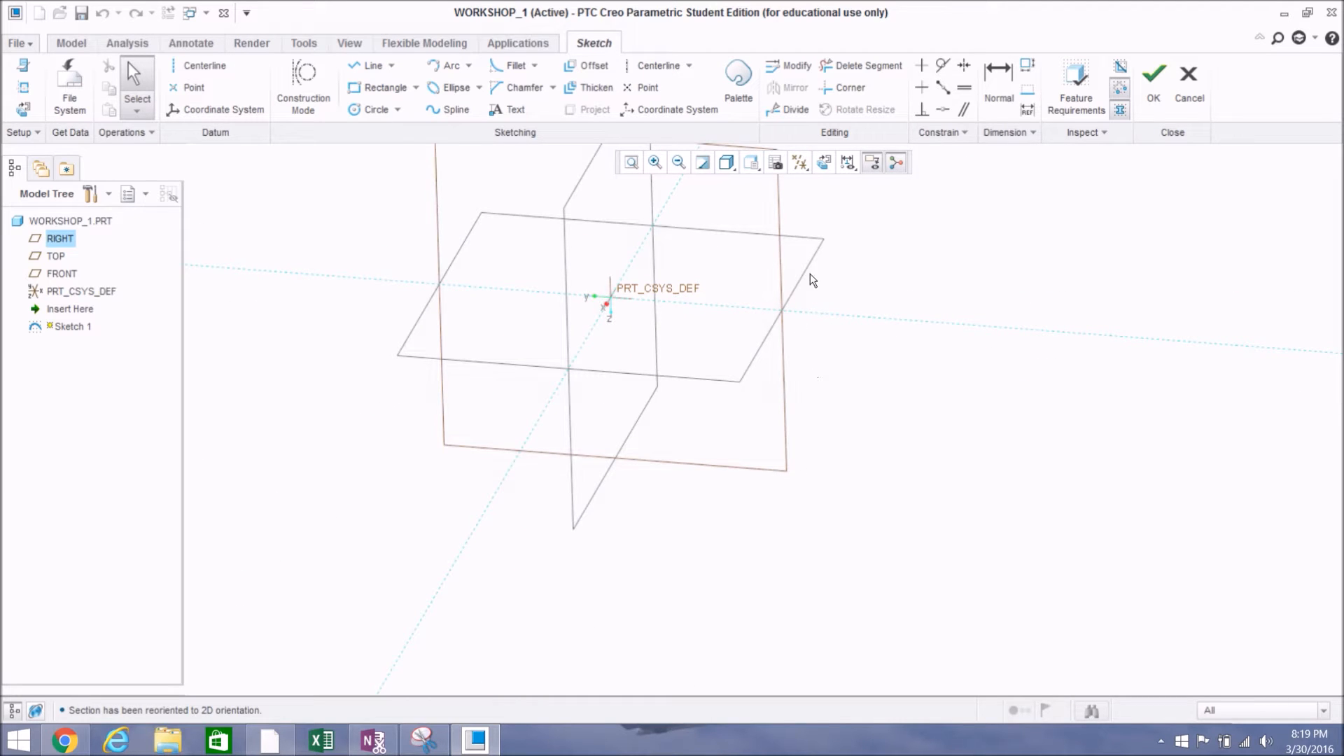
{"action": "left_click", "coordinate": [822, 164]}
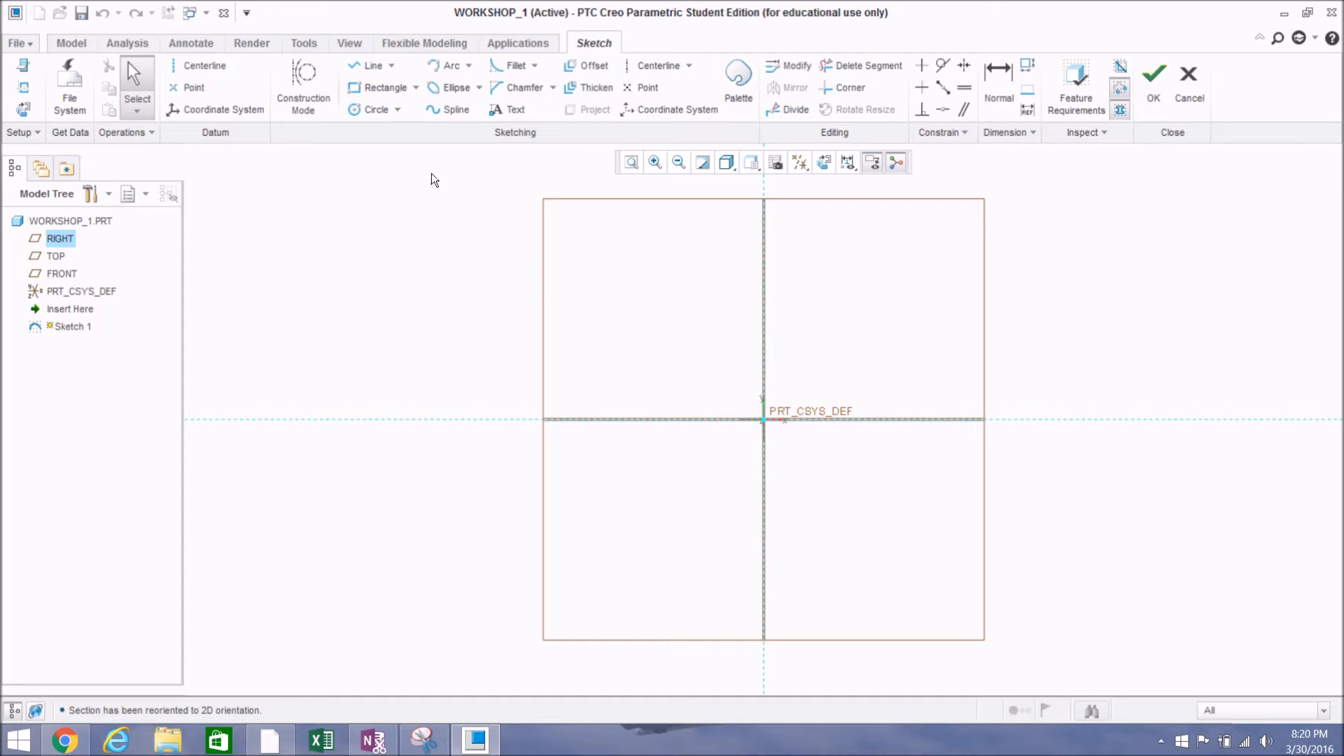
Step: Sketch a slanted line from the origin up to the right, its end about 45.72 above the horizontal reference
{"action": "left_click", "coordinate": [364, 66]}
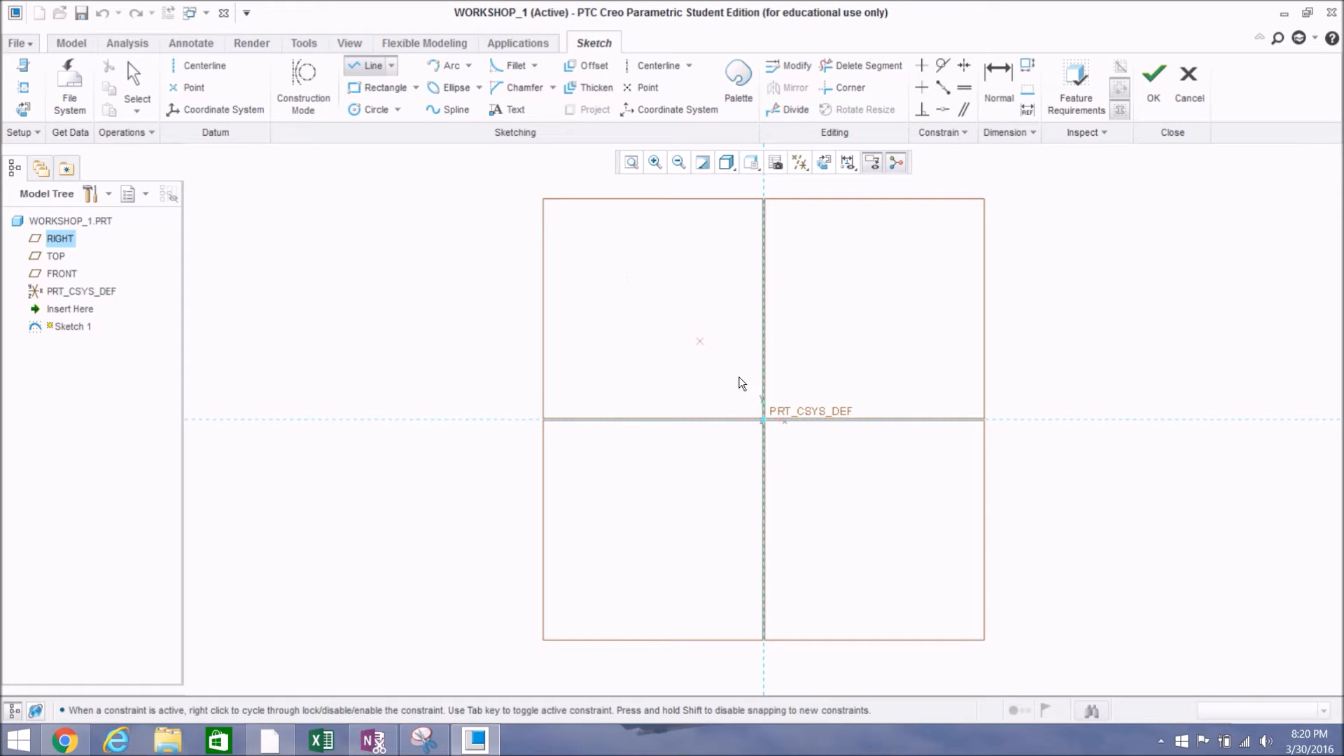
{"action": "scroll", "coordinate": [767, 434], "scroll_direction": "down", "scroll_amount": 3}
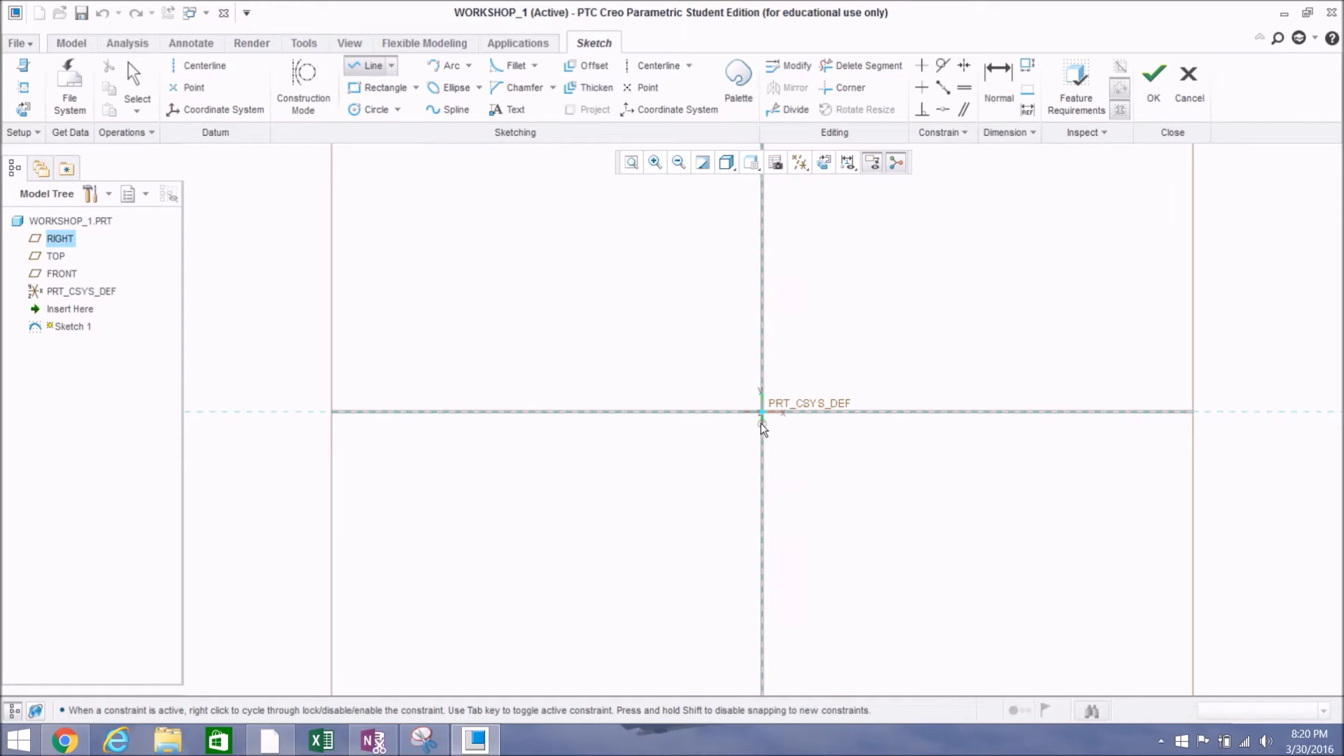
{"action": "scroll", "coordinate": [766, 424], "scroll_direction": "down", "scroll_amount": 2}
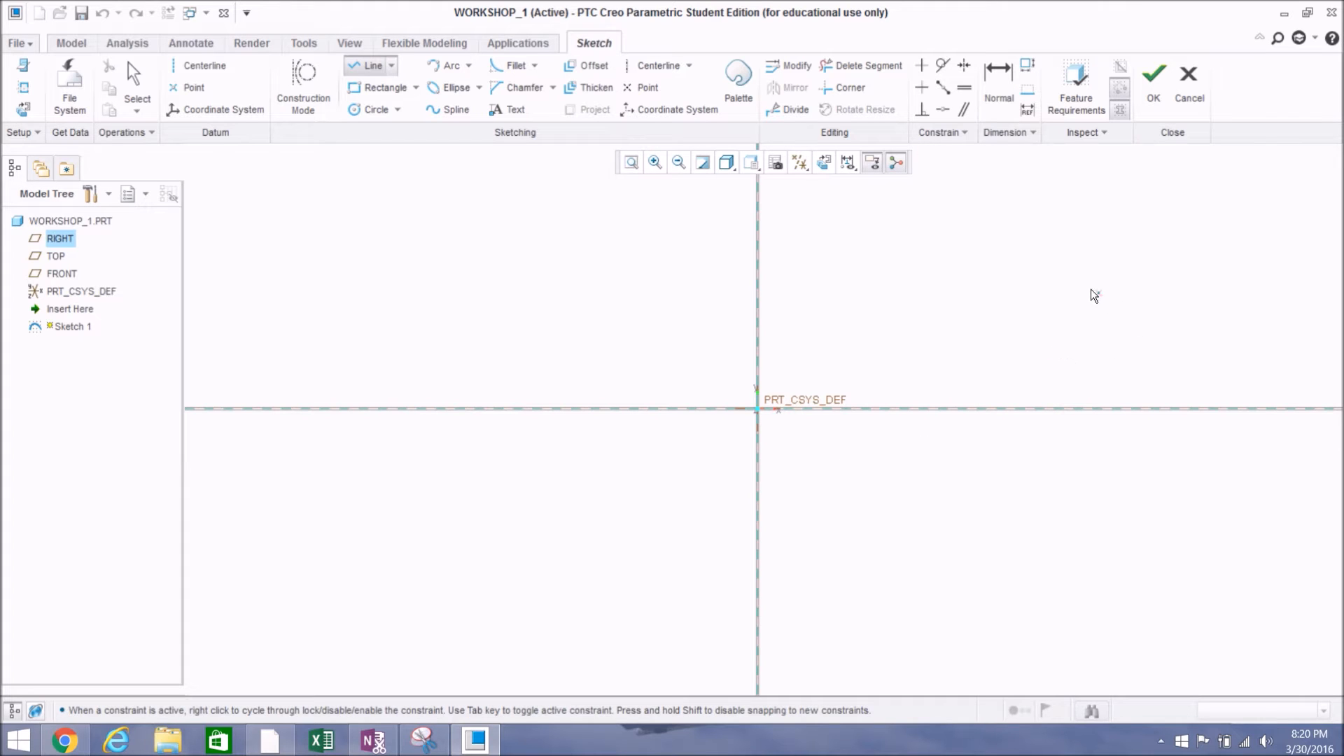
{"action": "key", "text": "ctrl"}
{"action": "key", "text": "ctrl"}
{"action": "key", "text": "ctrl"}
{"action": "key", "text": "ctrl"}
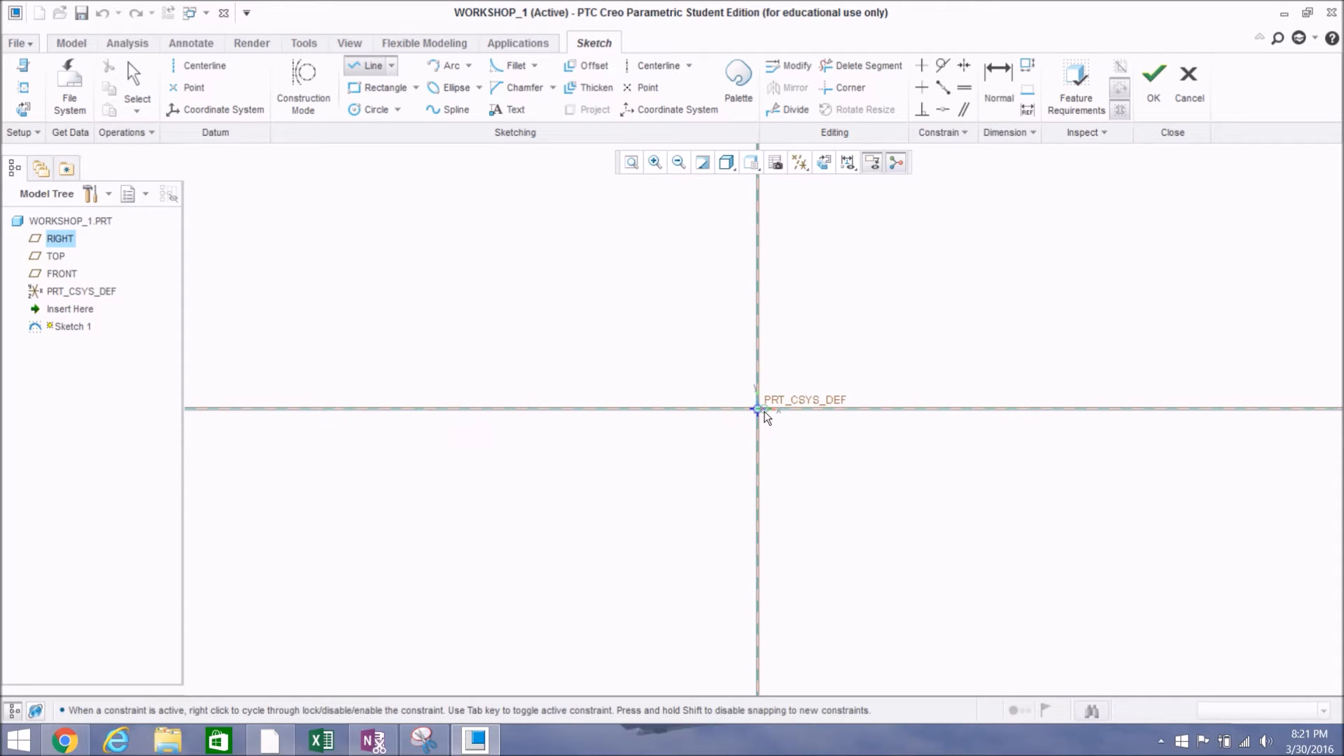
{"action": "left_click", "coordinate": [764, 412]}
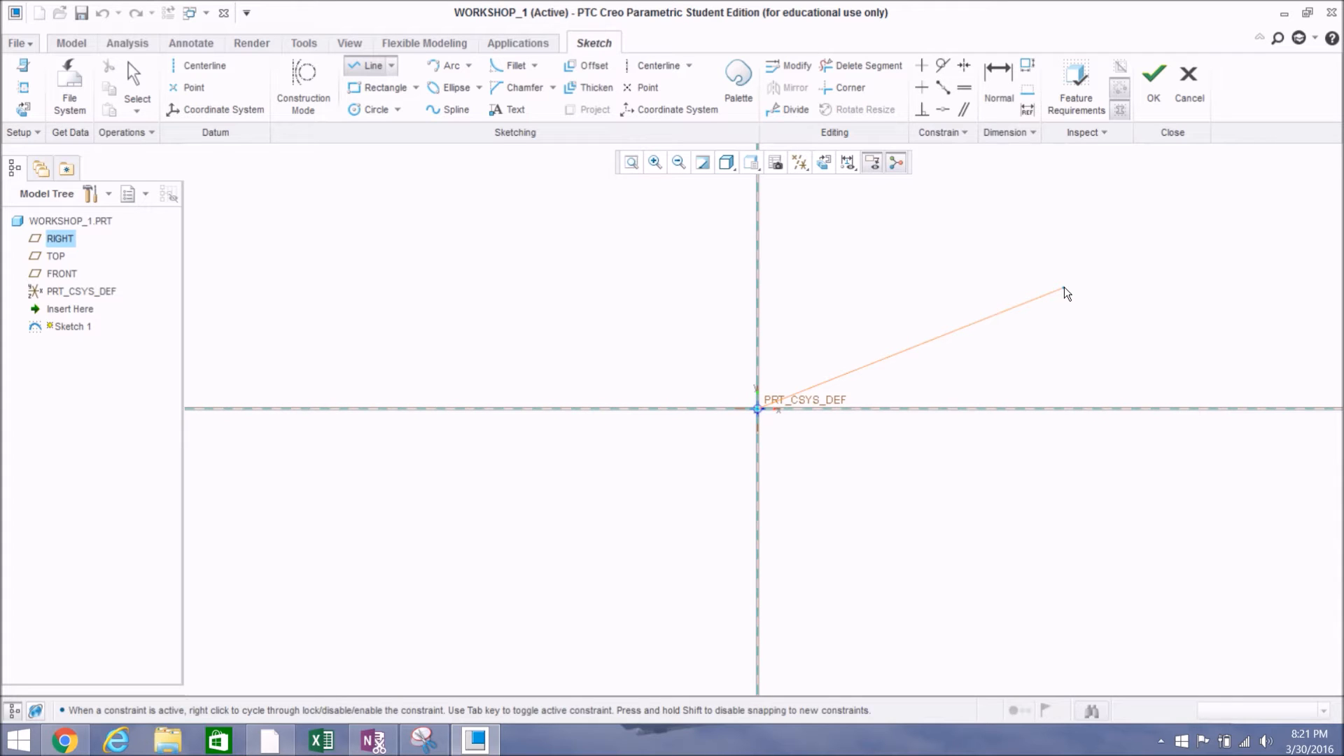
{"action": "left_click", "coordinate": [1064, 288]}
{"action": "middle_click", "coordinate": [1129, 303]}
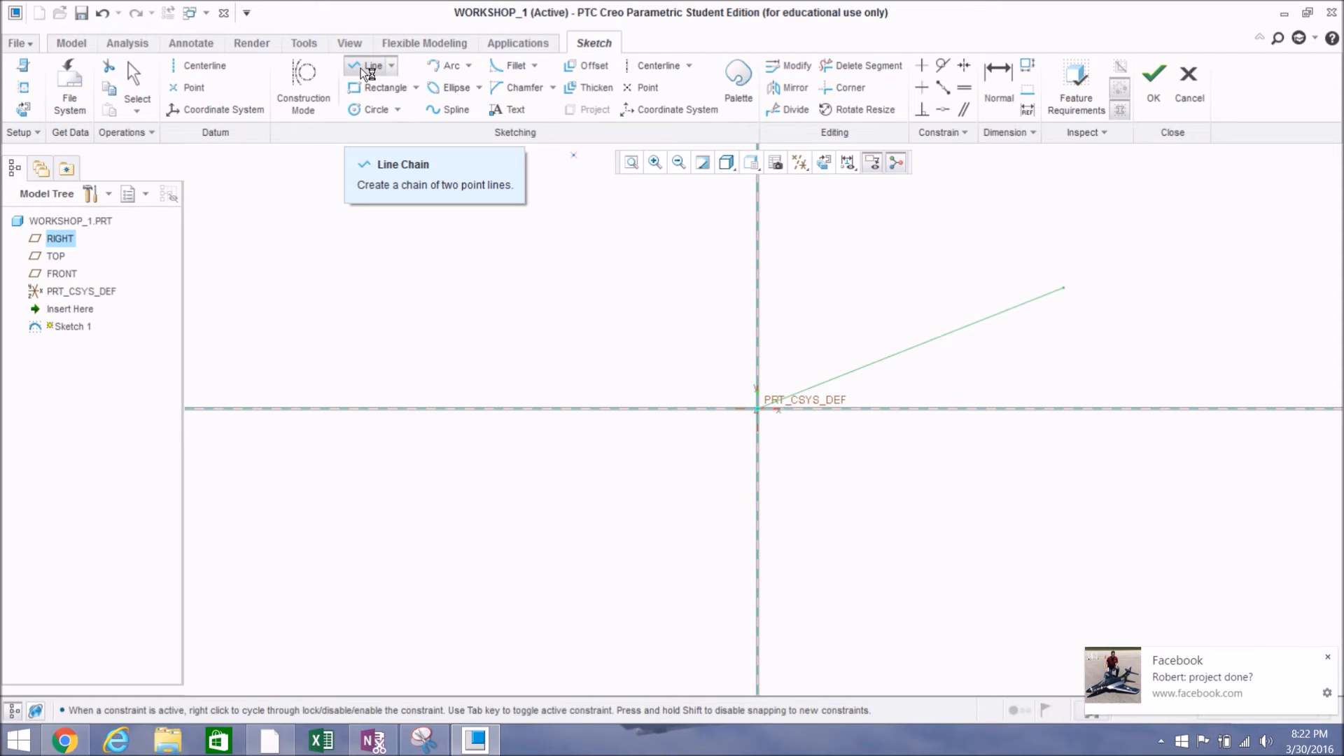
{"action": "left_click", "coordinate": [1329, 658]}
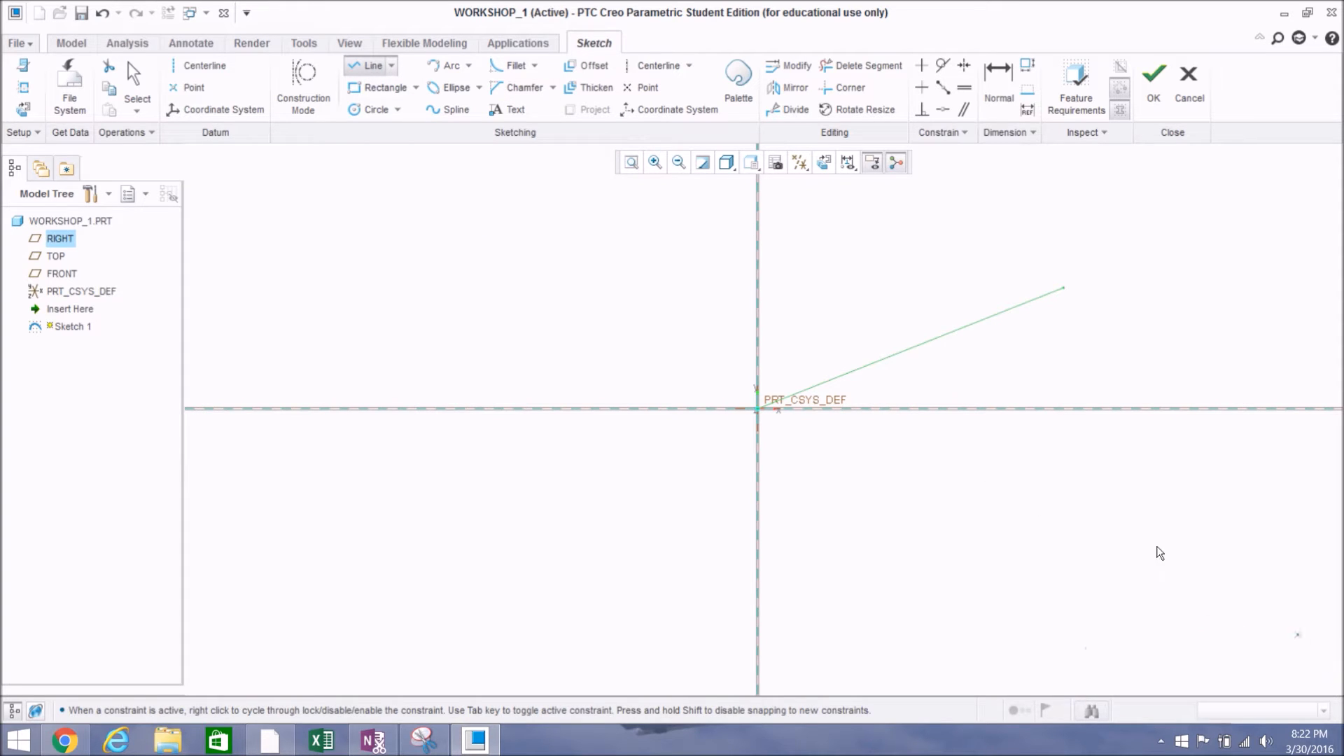
{"action": "middle_click", "coordinate": [1095, 323]}
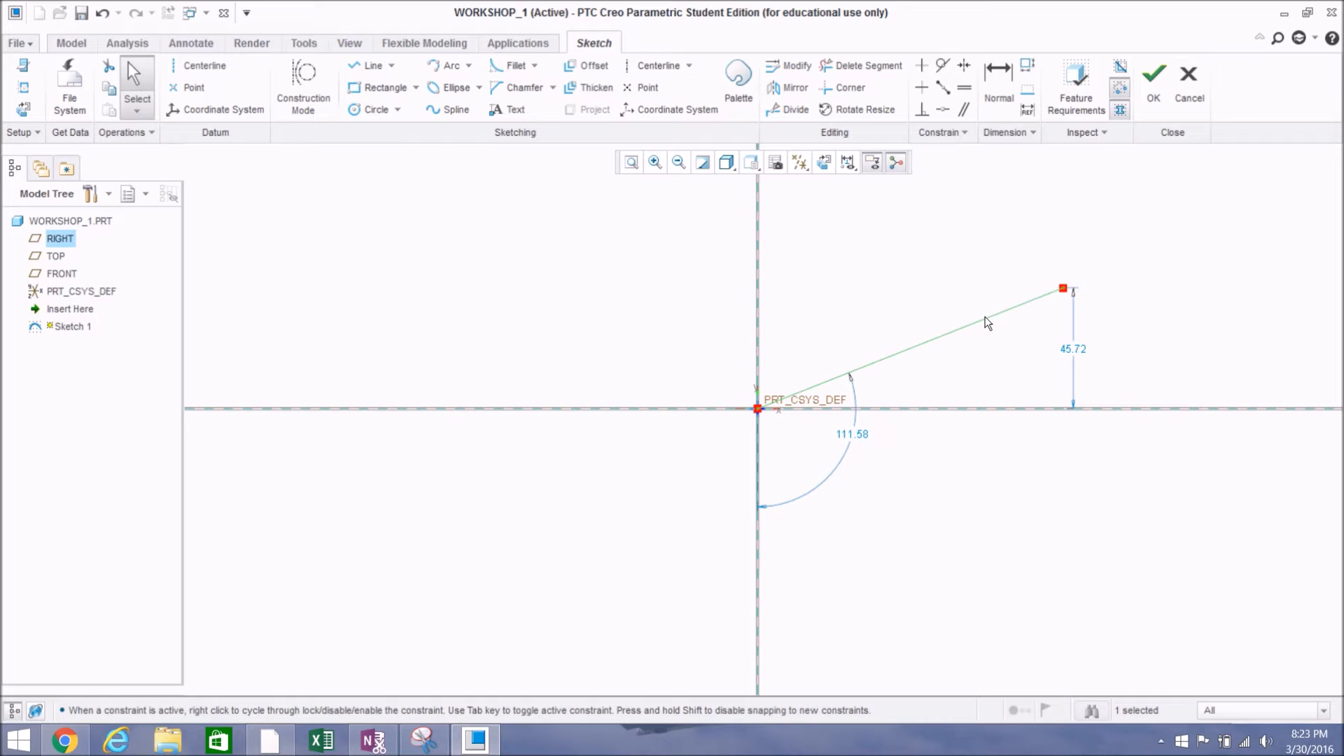
Step: Delete the slanted line, undo that deletion, and remove the line again with Delete Segment
{"action": "key", "text": "Delete"}
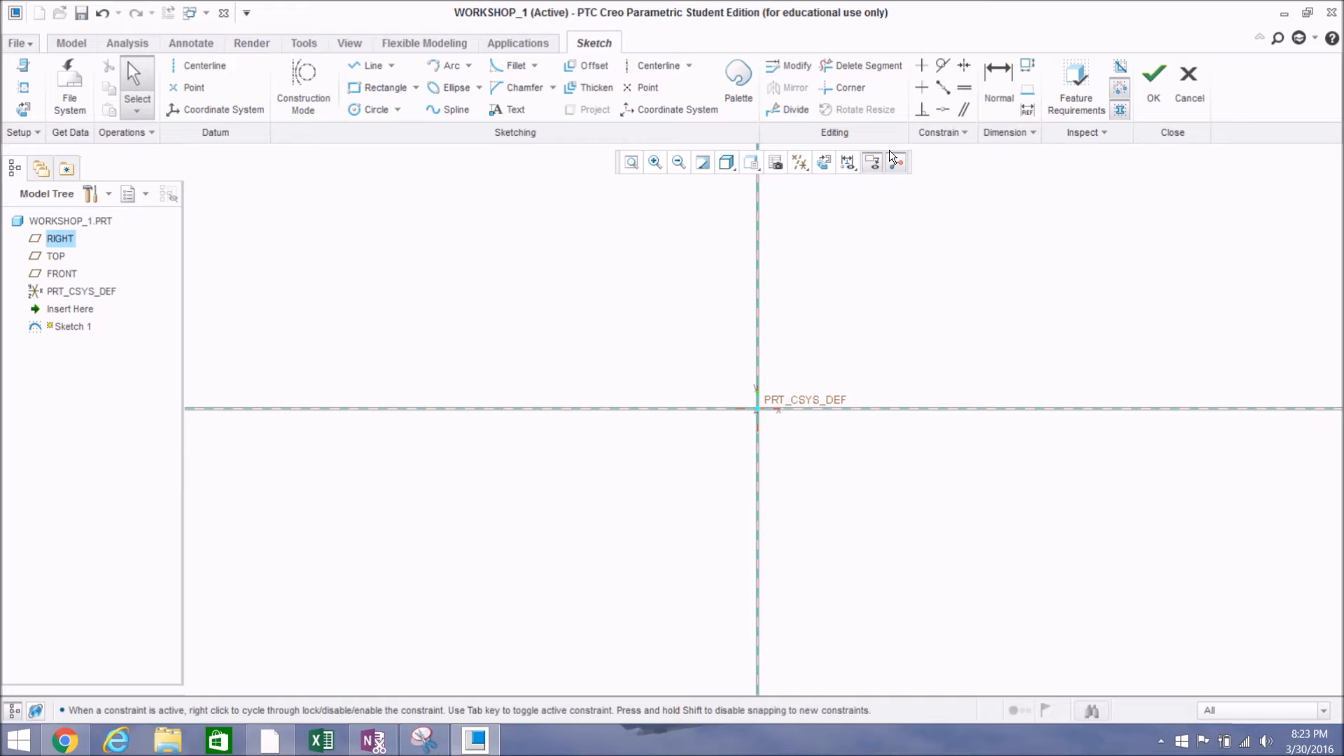
{"action": "key", "text": "ctrl+z"}
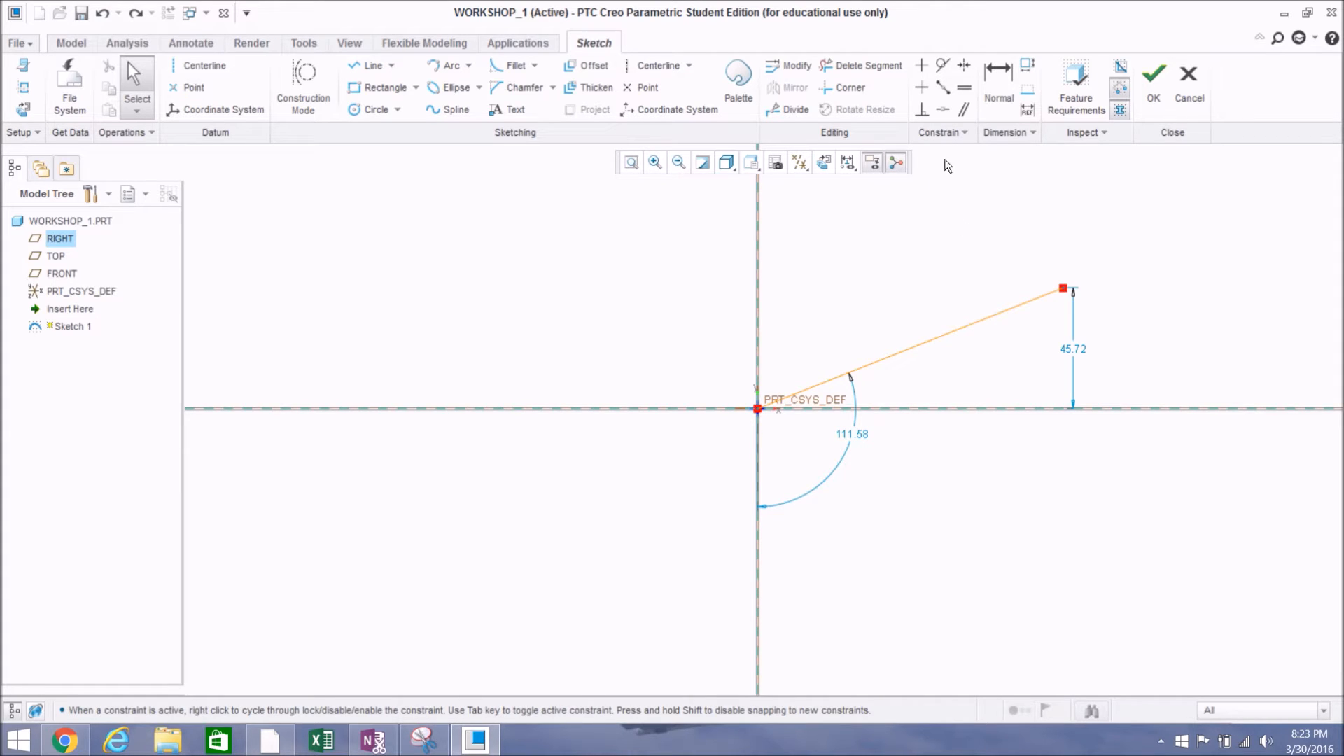
{"action": "left_click", "coordinate": [884, 70]}
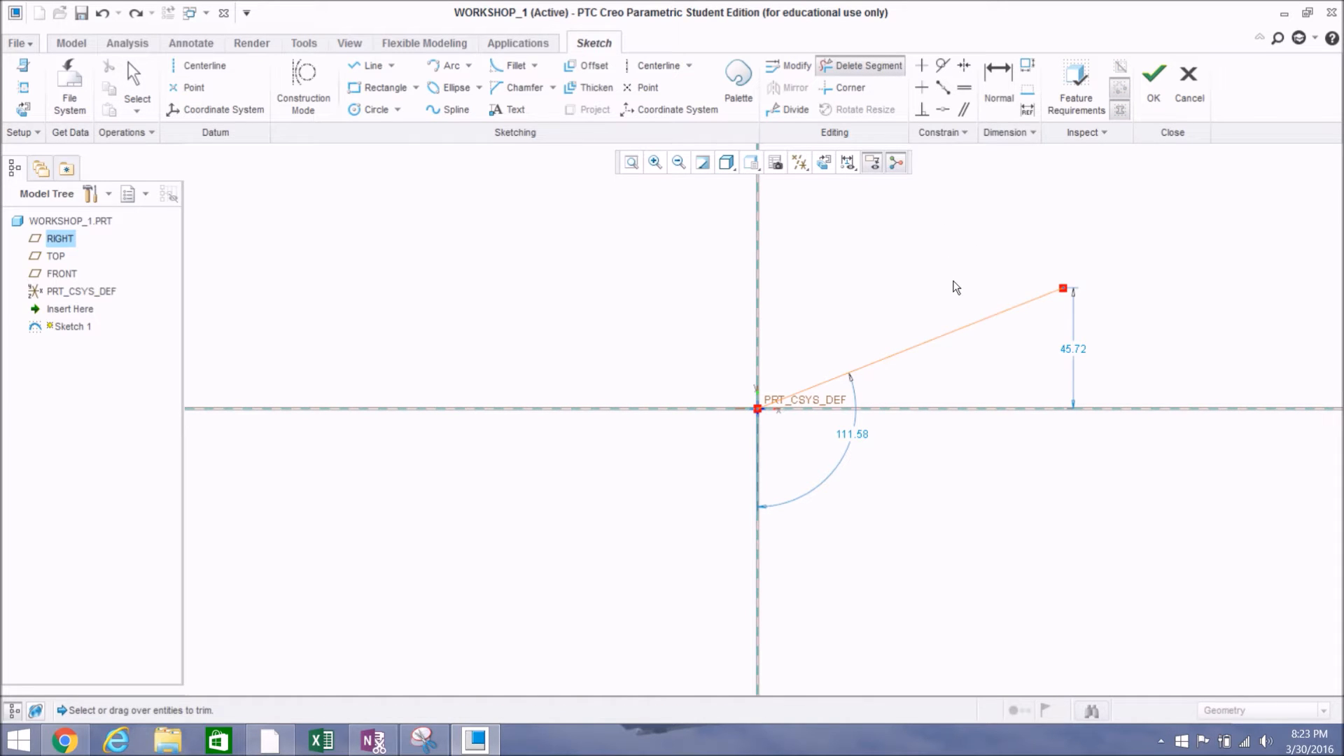
{"action": "mouse_move", "coordinate": [956, 287]}
{"action": "left_mouse_down"}
{"action": "mouse_move", "coordinate": [957, 307]}
{"action": "mouse_move", "coordinate": [934, 292]}
{"action": "mouse_move", "coordinate": [951, 262]}
{"action": "mouse_move", "coordinate": [984, 332]}
{"action": "left_mouse_up"}
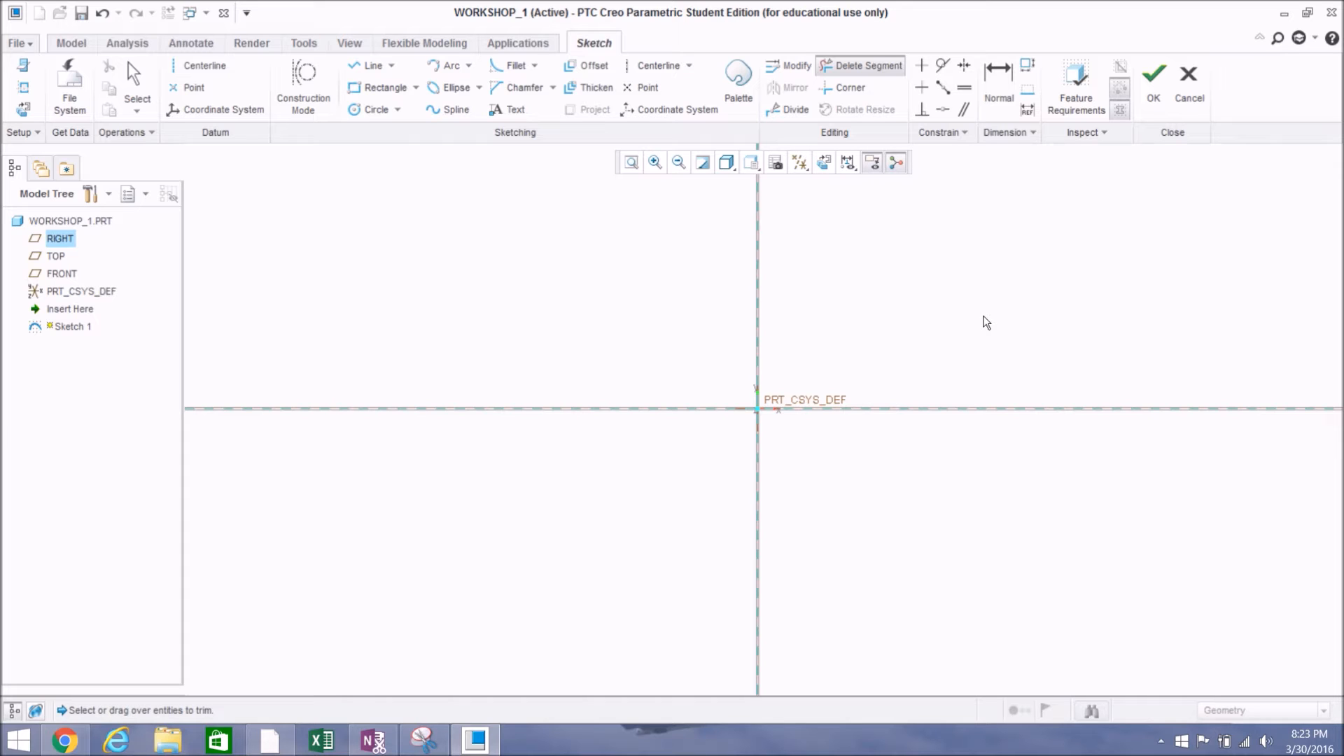
{"action": "key", "text": "Escape"}
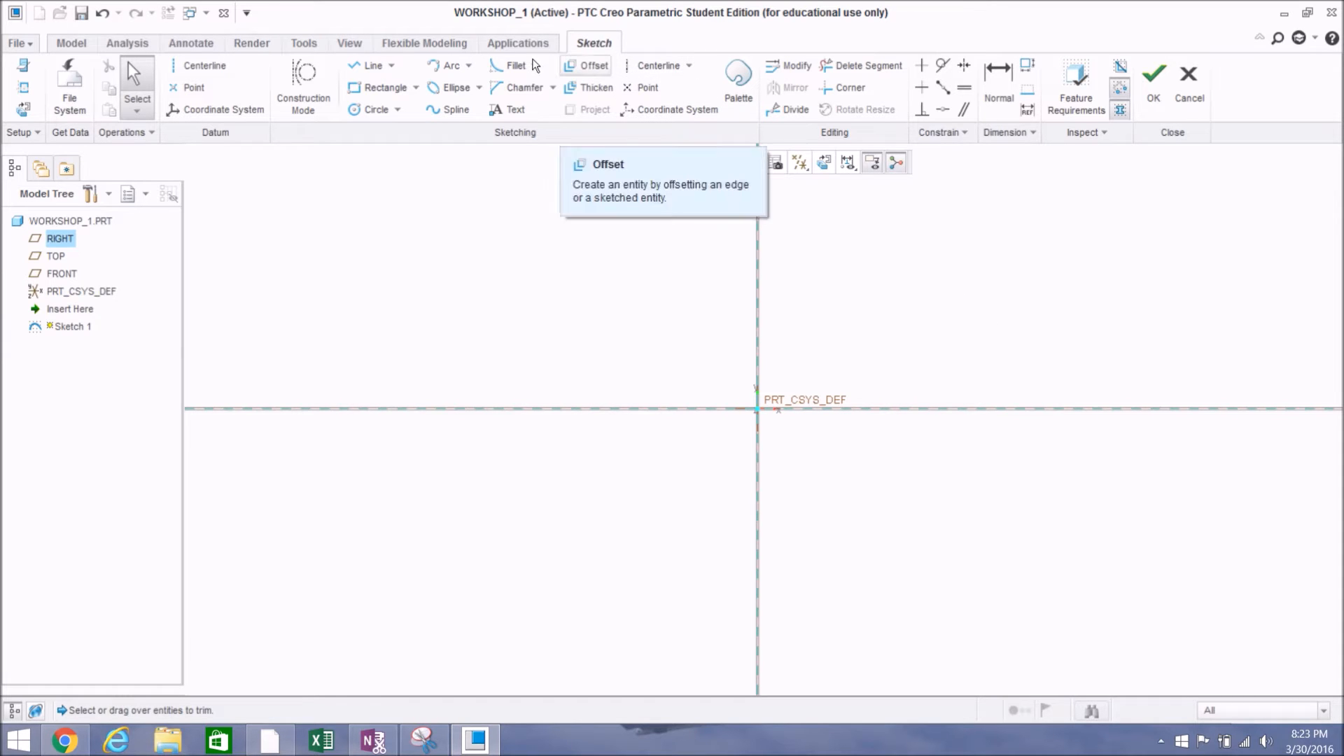
Step: Sketch a horizontal line about 155.08 long from the origin to the right along the horizontal reference
{"action": "left_click", "coordinate": [360, 63]}
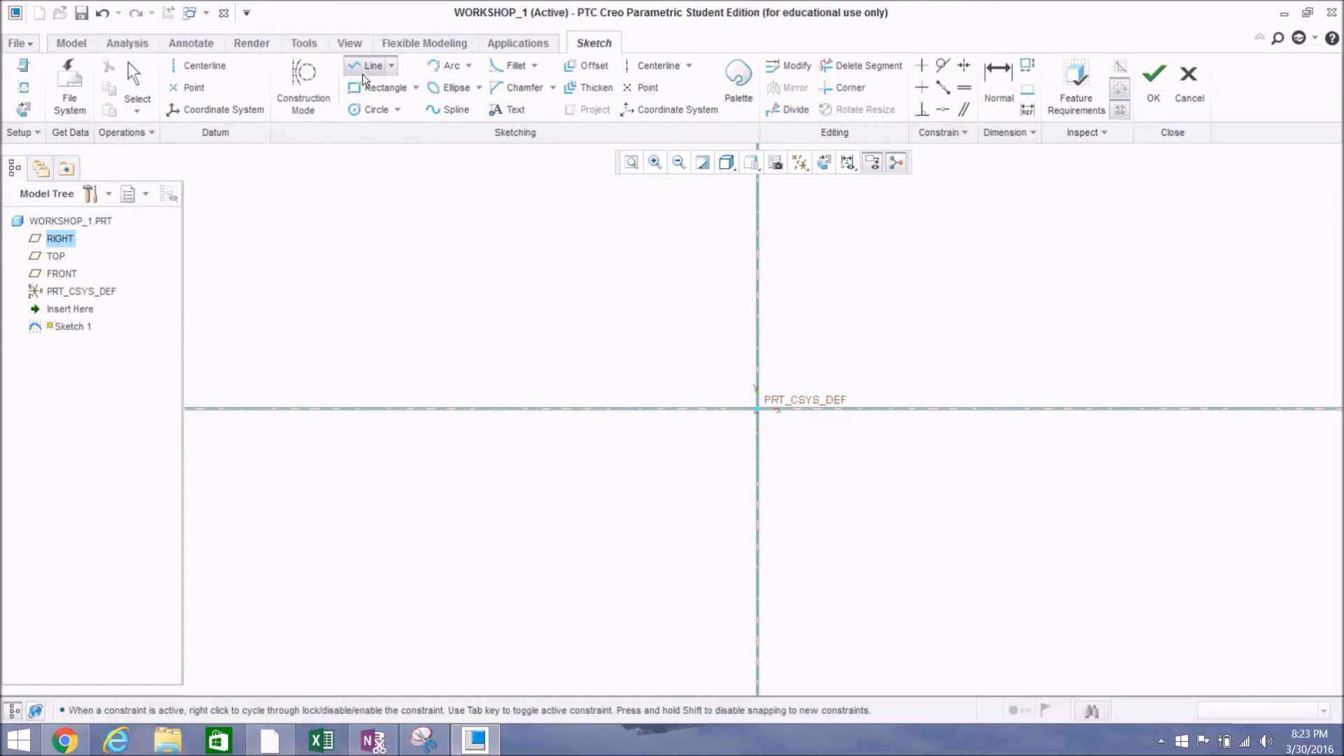
{"action": "left_click", "coordinate": [756, 409]}
{"action": "middle_click", "coordinate": [1171, 417]}
{"action": "middle_click", "coordinate": [1188, 376]}
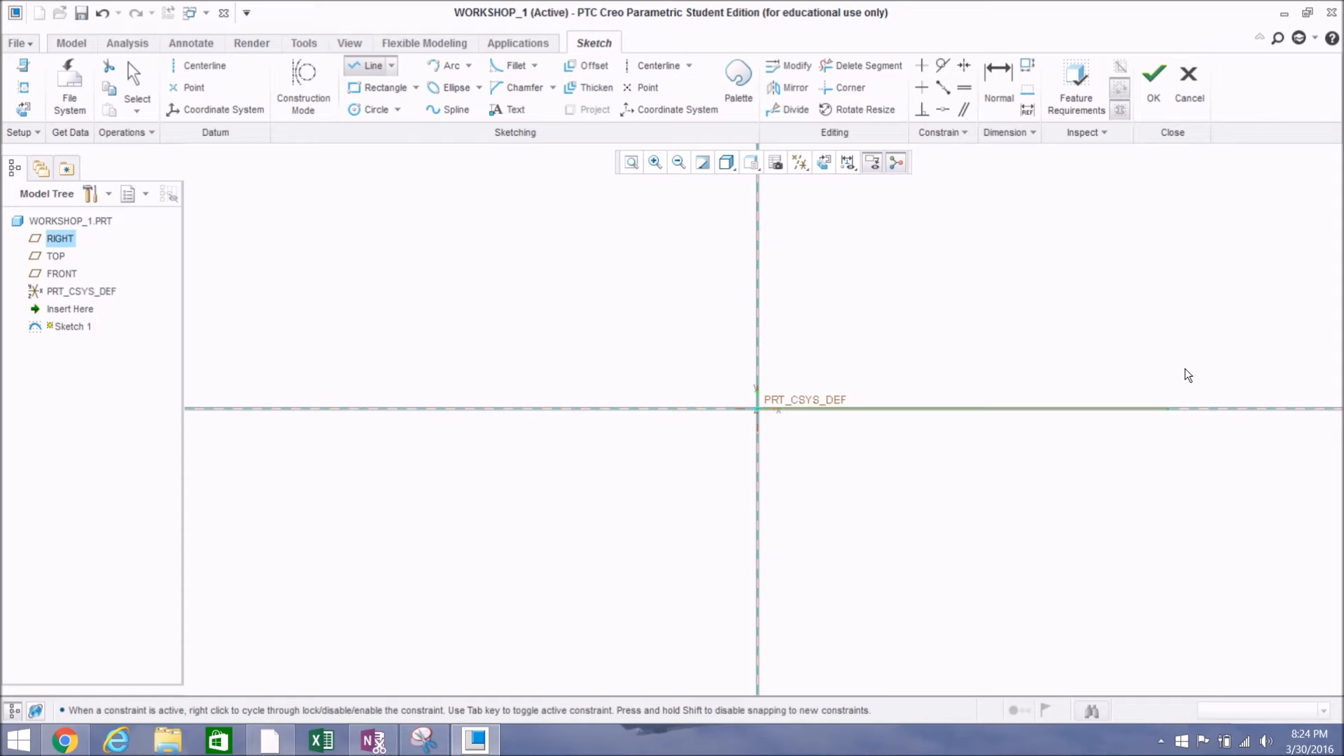
{"action": "middle_click", "coordinate": [1204, 324]}
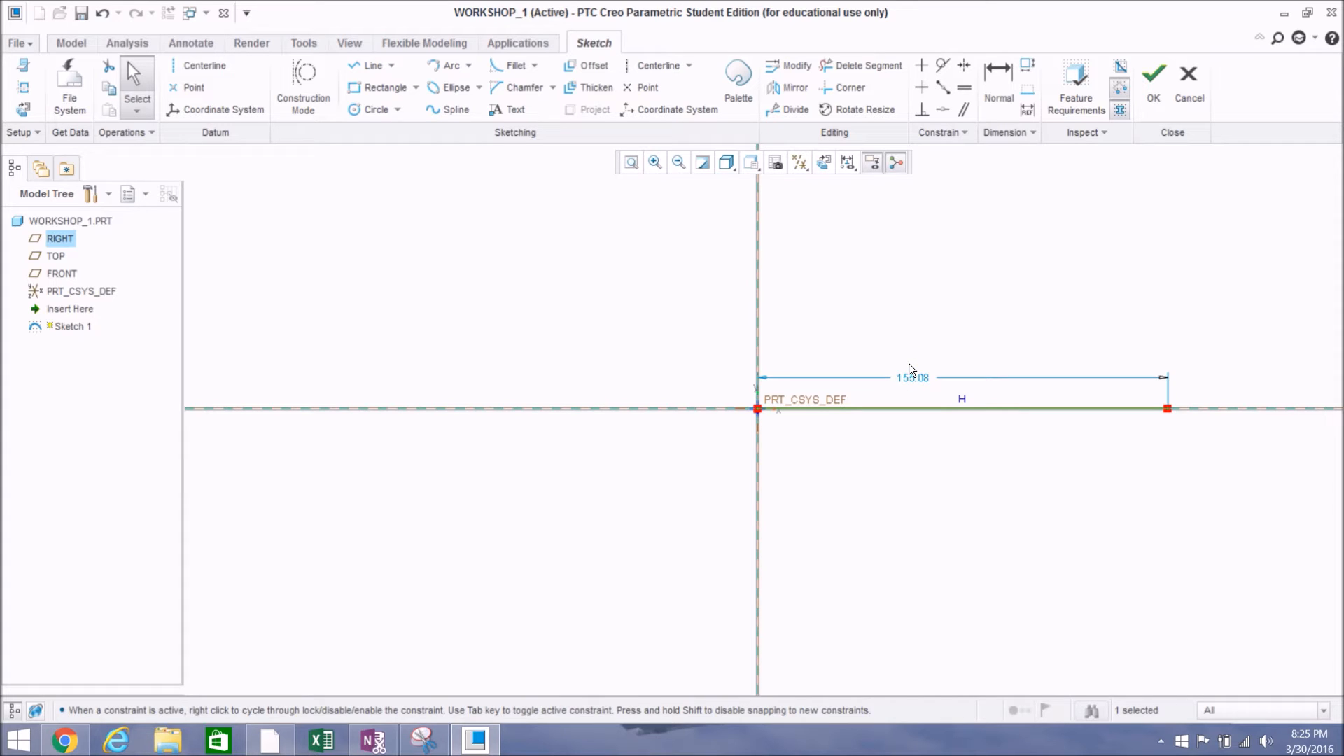
Step: Reposition the horizontal line's length dimension below the line, near its middle
{"action": "left_click_drag", "start_coordinate": [906, 377], "coordinate": [901, 436]}
{"action": "left_click_drag", "start_coordinate": [920, 461], "coordinate": [922, 463]}
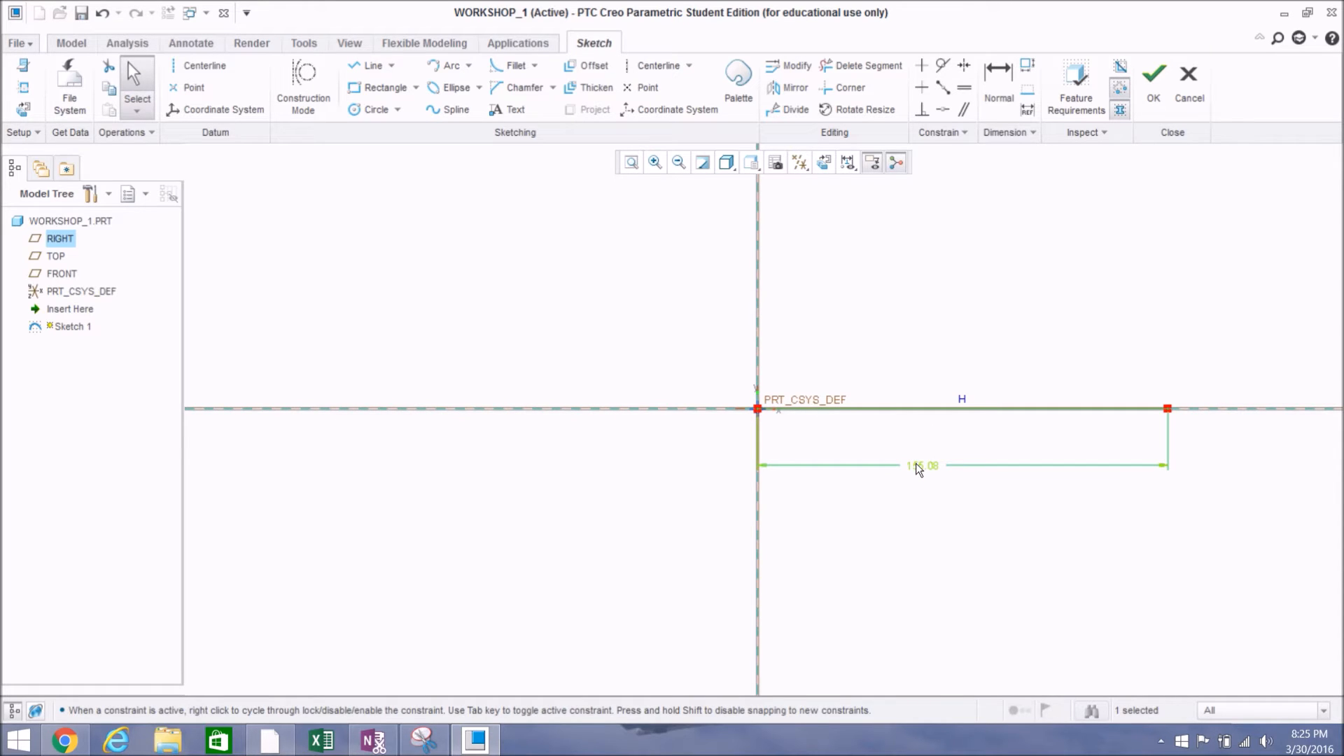
{"action": "left_click_drag", "start_coordinate": [918, 463], "coordinate": [972, 468]}
{"action": "left_click", "coordinate": [959, 481]}
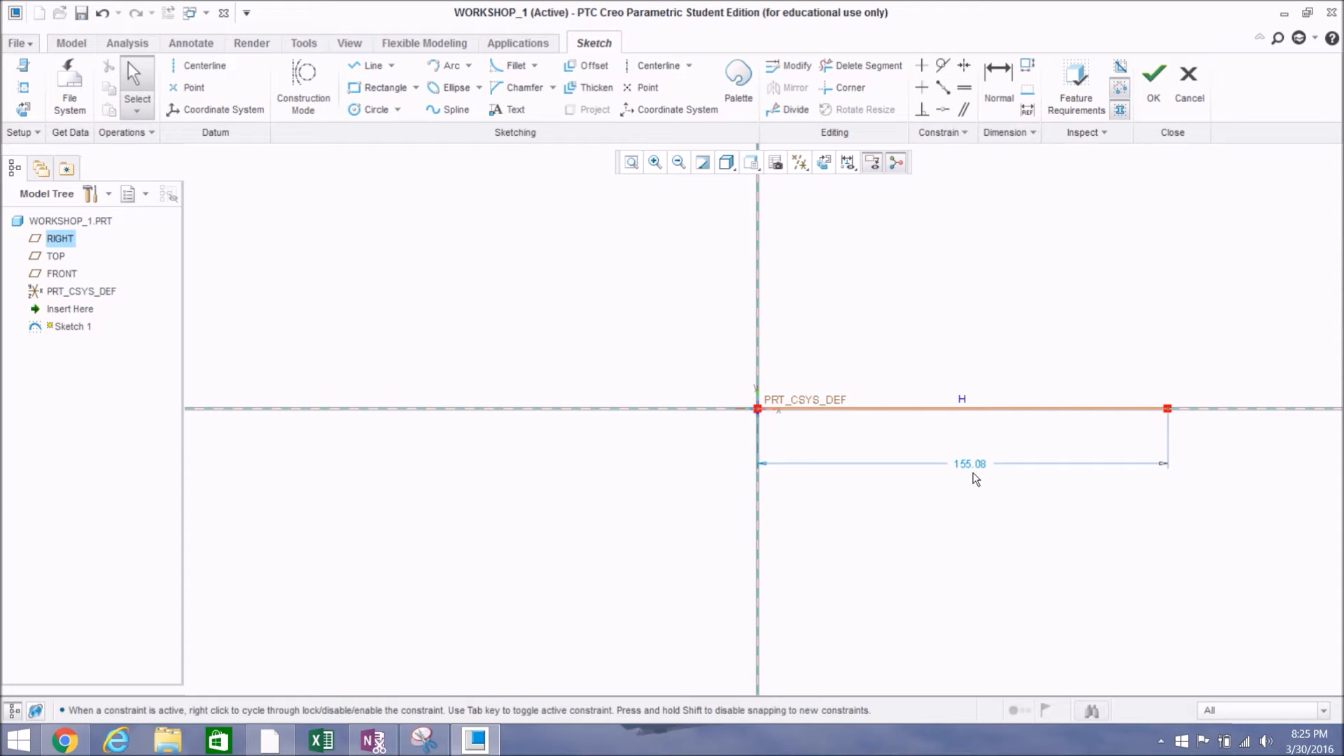
Step: Set the horizontal line's length to 5 and place its dimension below the datum plane outline
{"action": "left_click", "coordinate": [969, 466]}
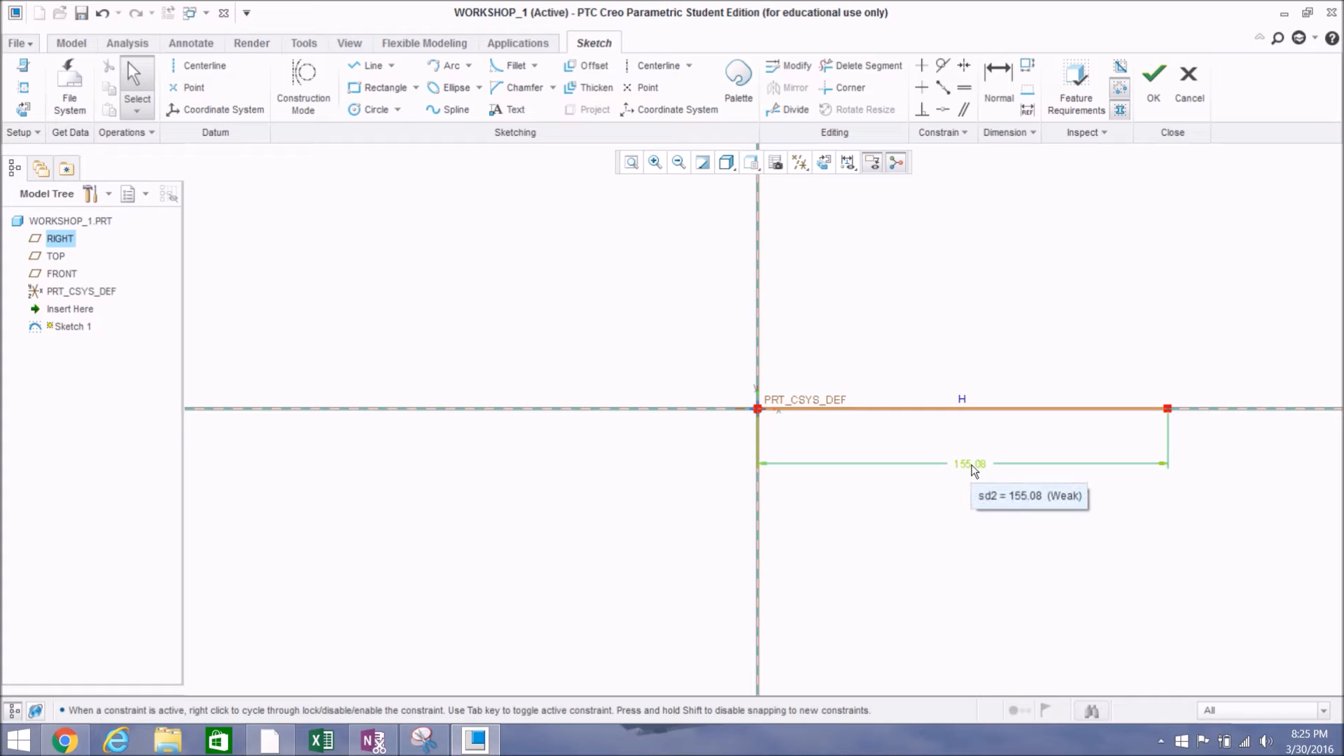
{"action": "double_click", "coordinate": [973, 465]}
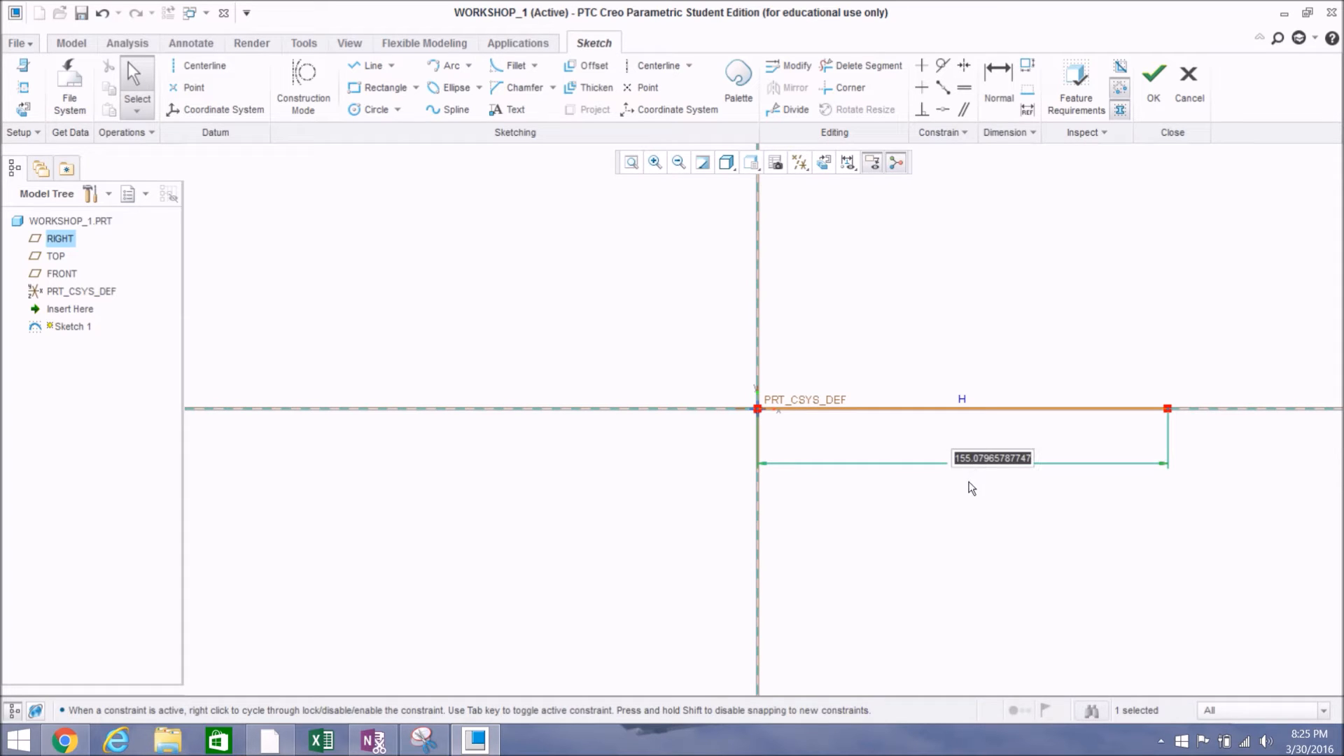
{"action": "left_click", "coordinate": [968, 483]}
{"action": "key", "text": "Return"}
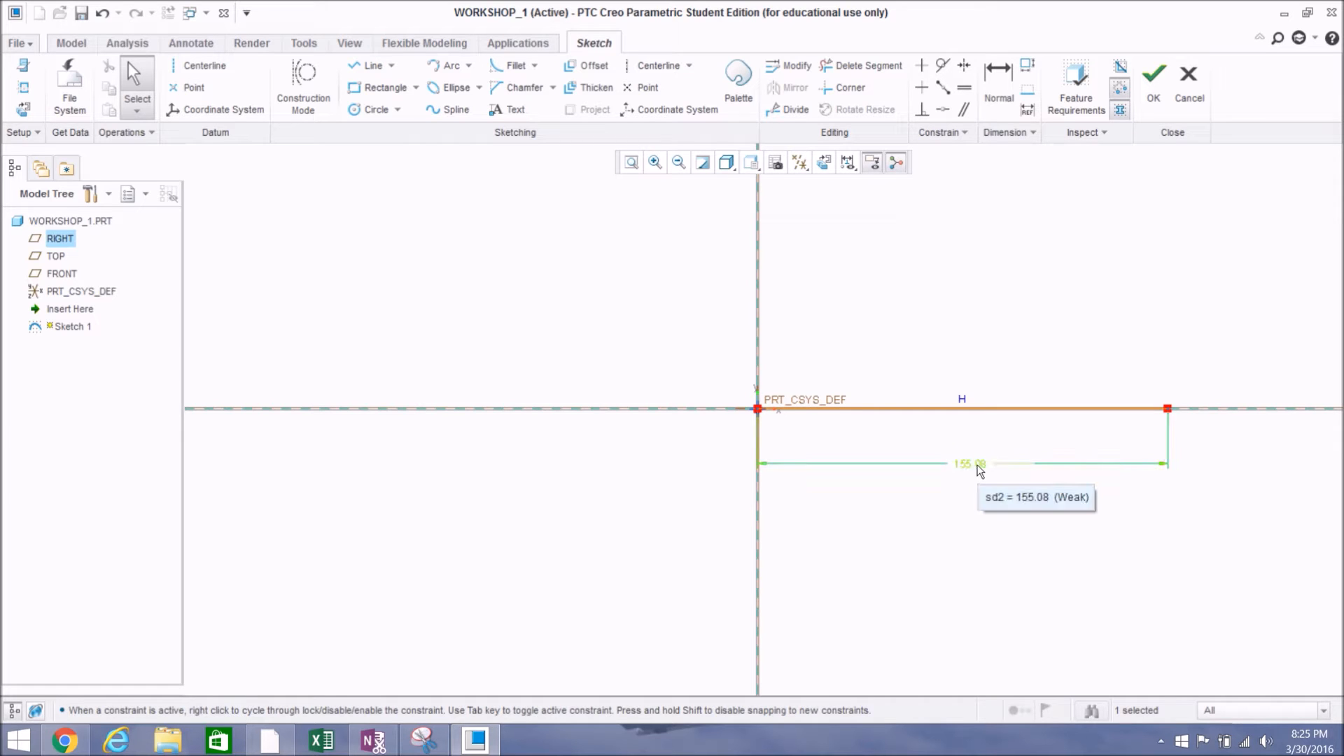
{"action": "double_click", "coordinate": [979, 469]}
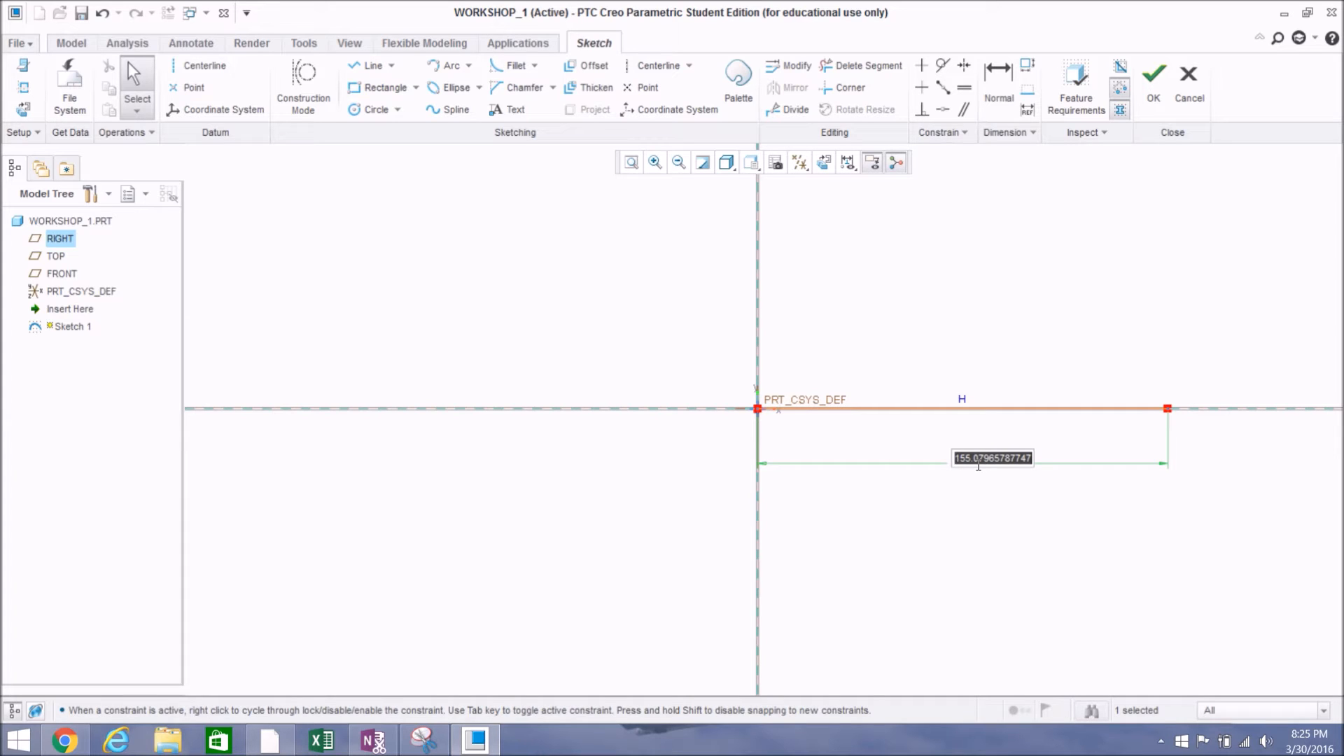
{"action": "type", "text": "5"}
{"action": "key", "text": "Return"}
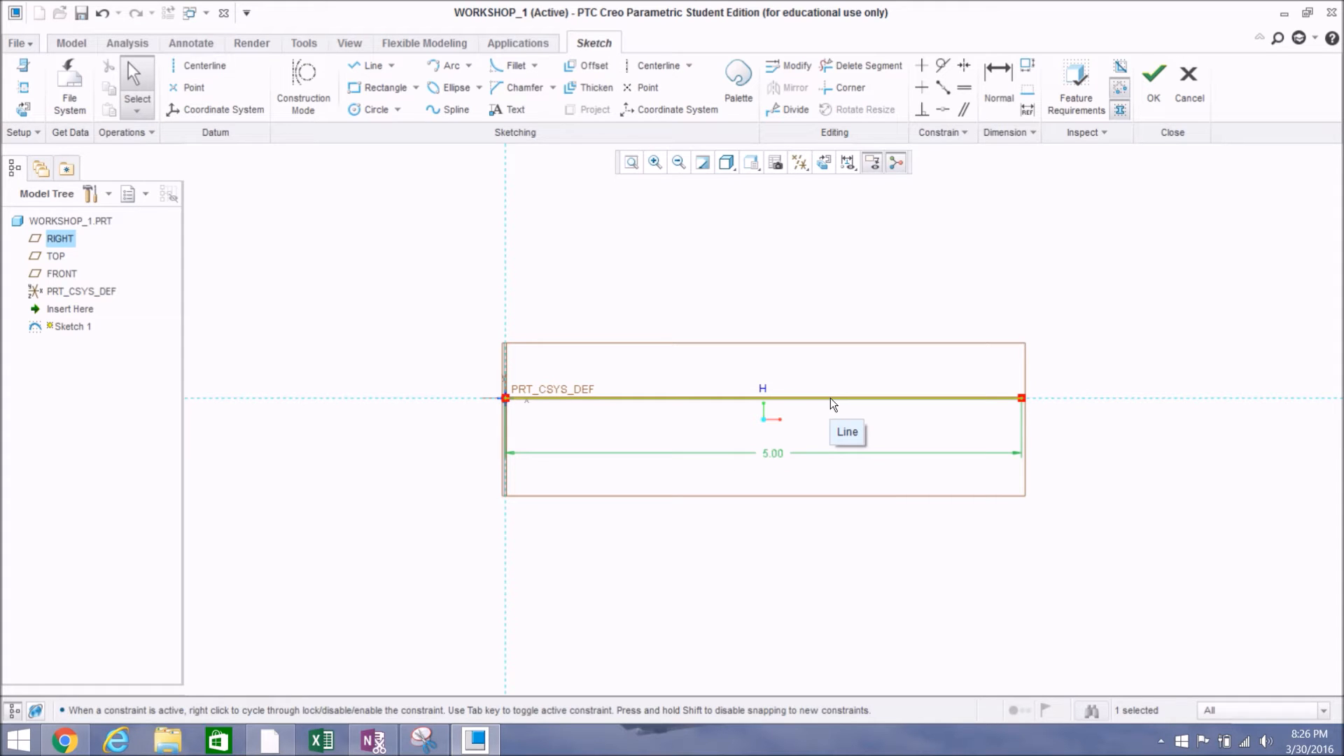
{"action": "left_click_drag", "start_coordinate": [772, 453], "coordinate": [907, 564]}
{"action": "left_click", "coordinate": [1085, 545]}
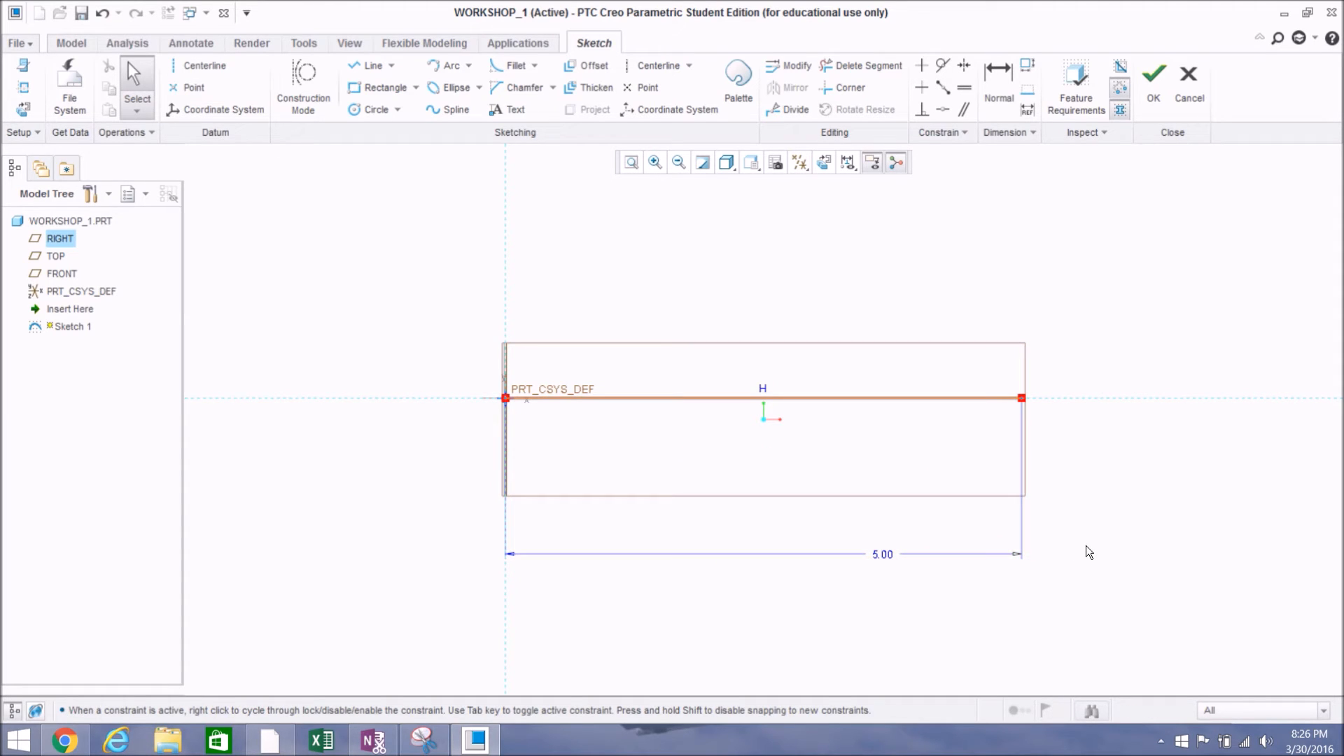
Step: Complete a closed rectangle about 2.44 high above the horizontal line with connected lines back to the origin, and place its height dimension outside the right edge
{"action": "scroll", "coordinate": [1086, 545], "scroll_direction": "up", "scroll_amount": 1}
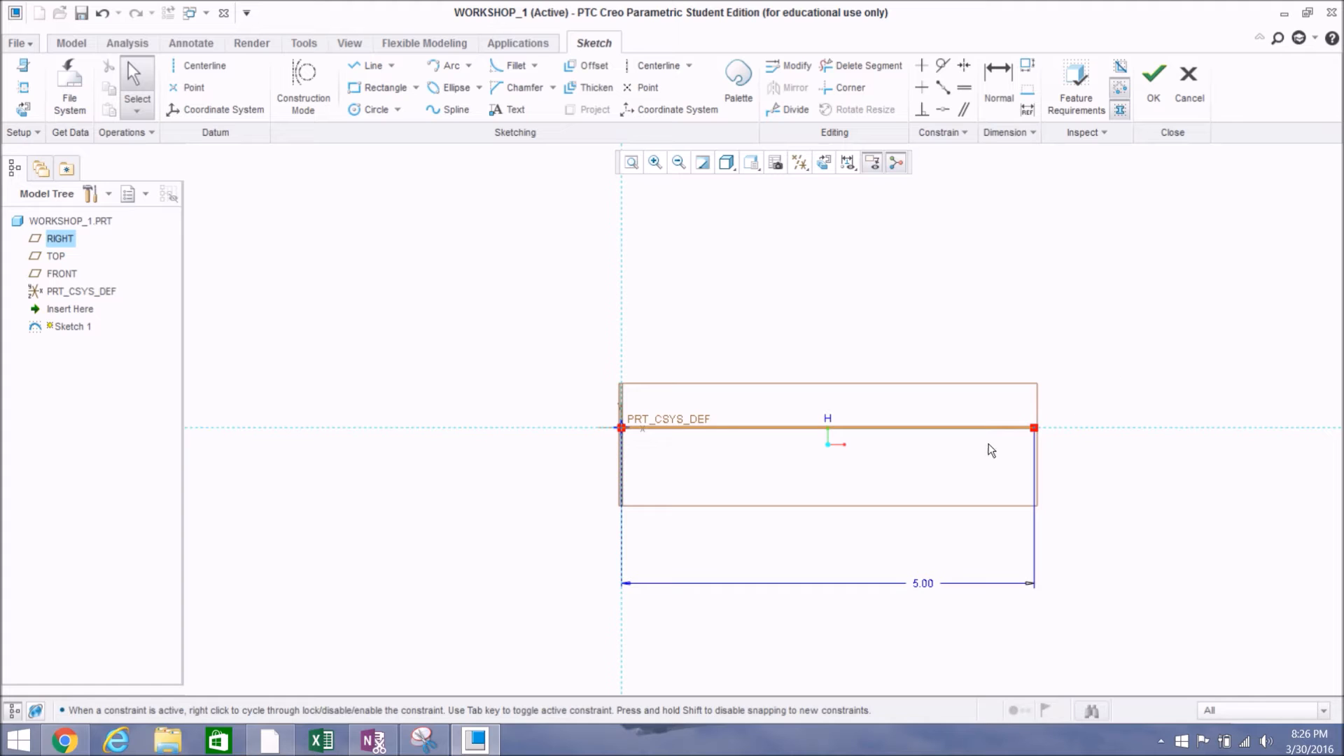
{"action": "scroll", "coordinate": [987, 453], "scroll_direction": "up", "scroll_amount": 1}
{"action": "scroll", "coordinate": [1051, 401], "scroll_direction": "down", "scroll_amount": 2}
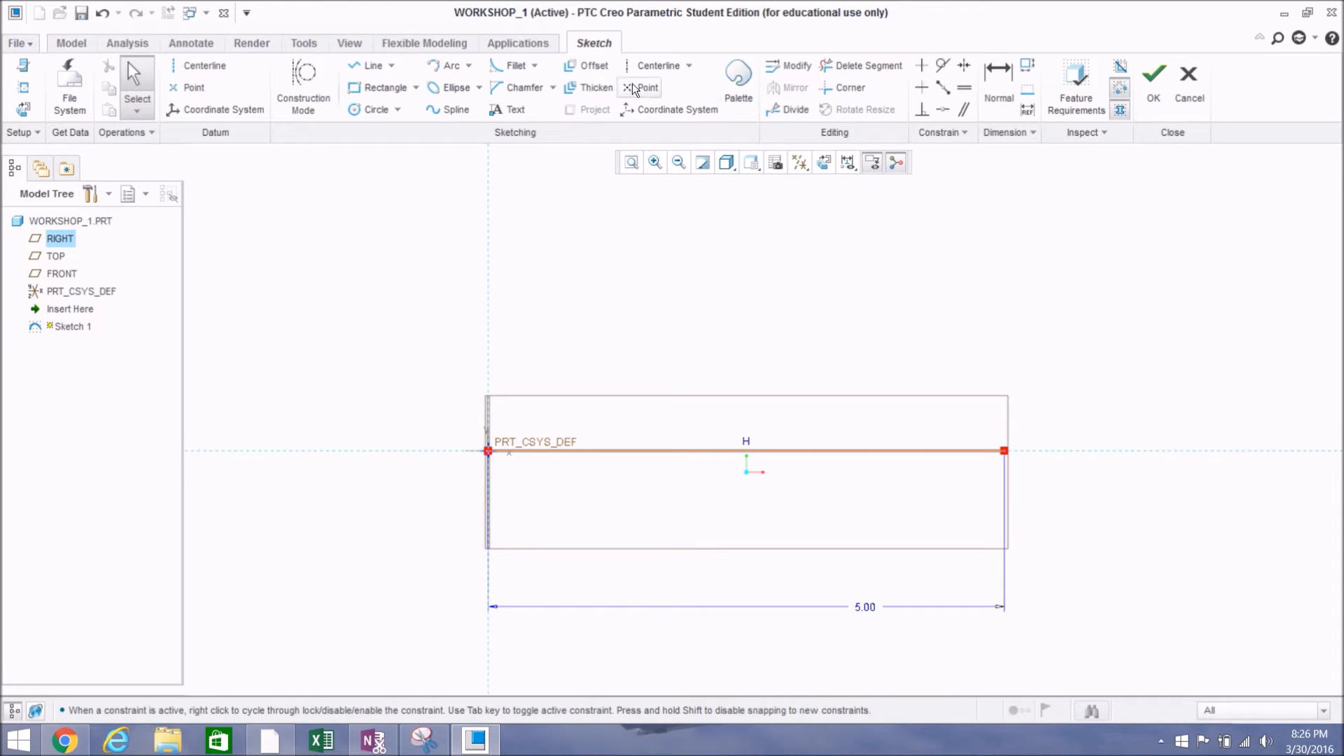
{"action": "left_click", "coordinate": [361, 68]}
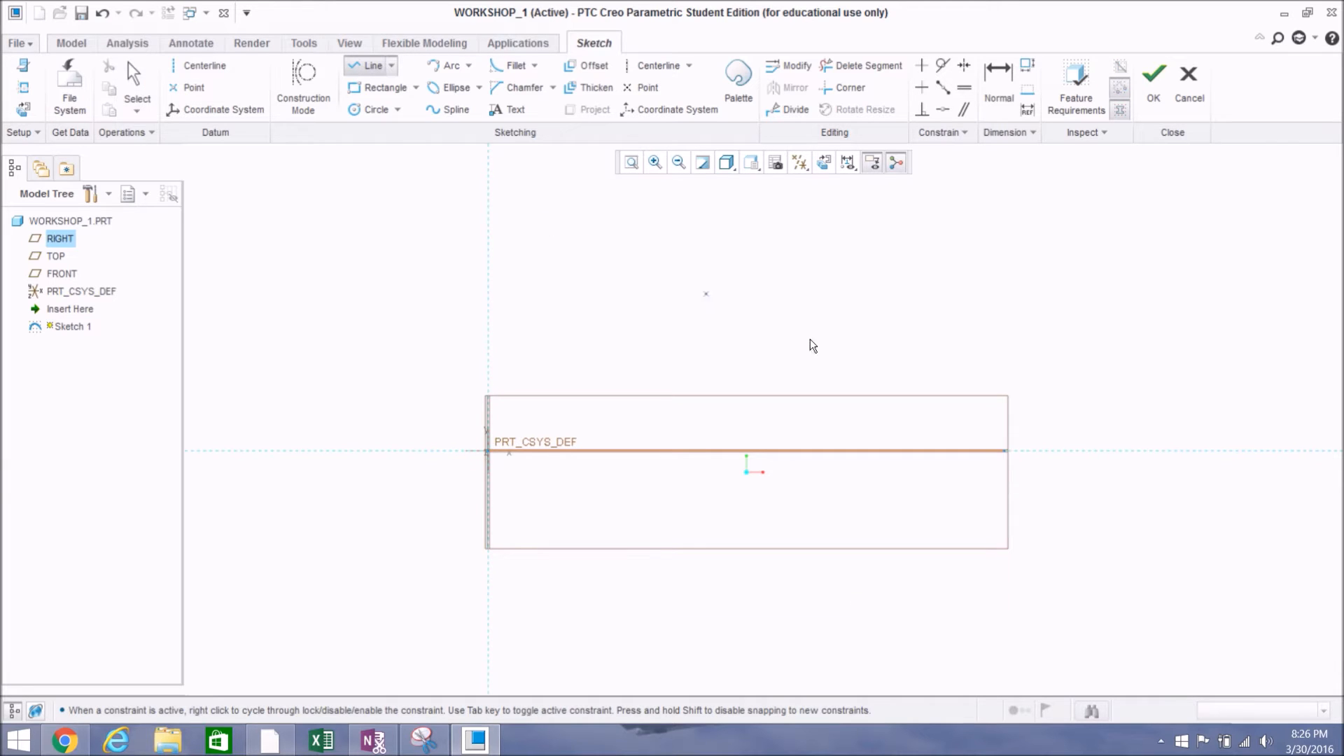
{"action": "left_click", "coordinate": [1005, 450]}
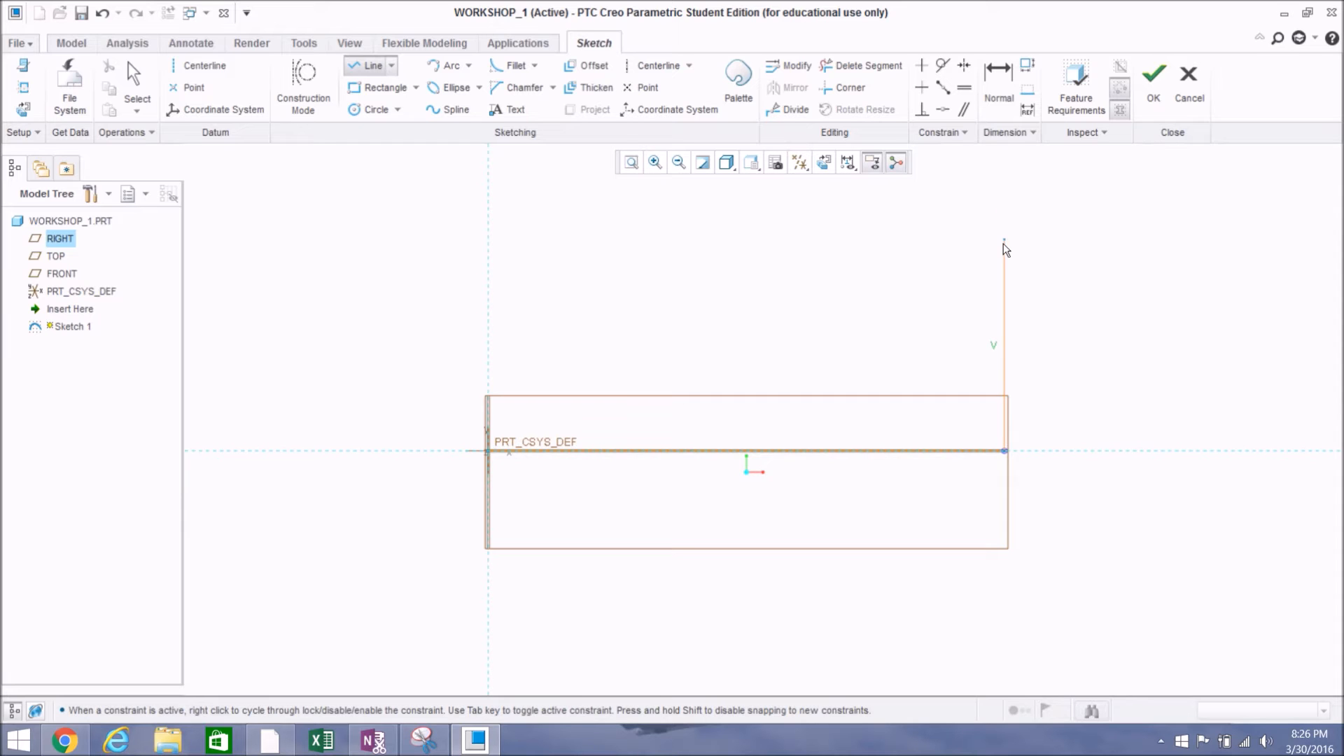
{"action": "scroll", "coordinate": [1005, 246], "scroll_direction": "down", "scroll_amount": 1}
{"action": "scroll", "coordinate": [972, 329], "scroll_direction": "down", "scroll_amount": 1}
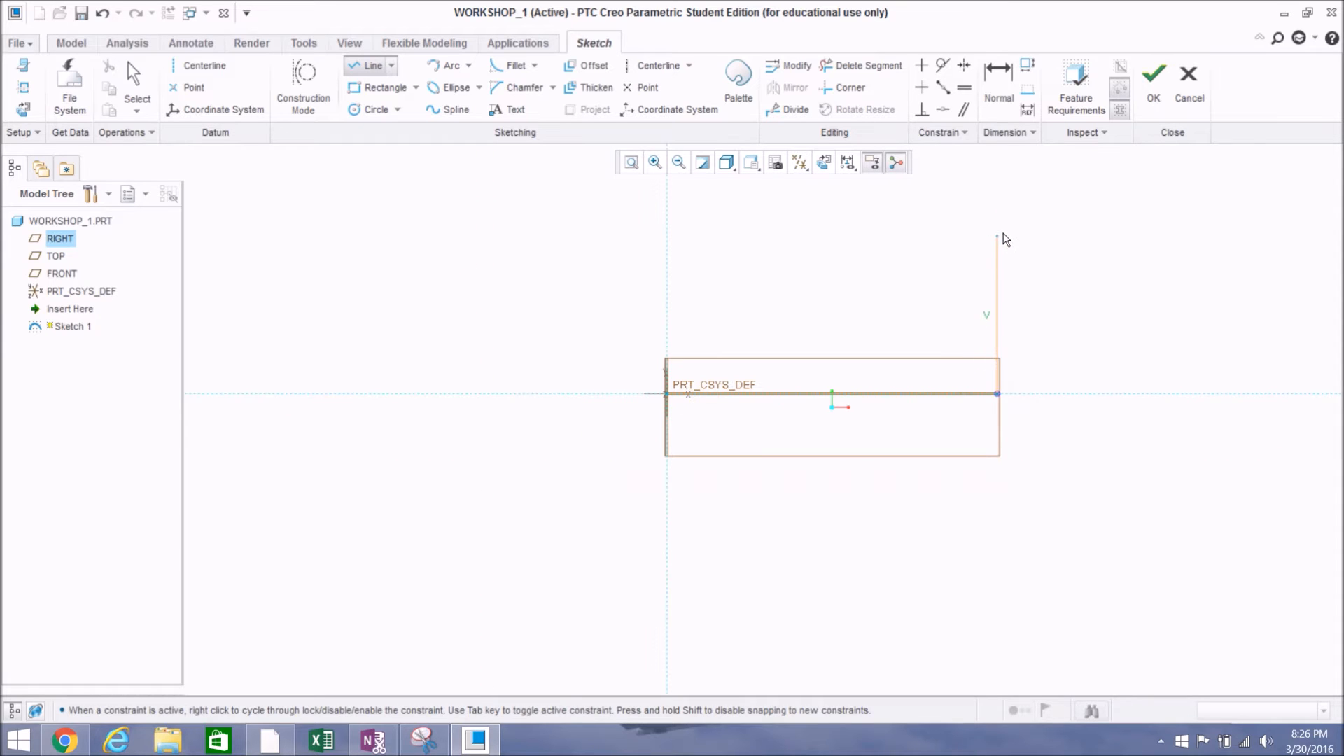
{"action": "scroll", "coordinate": [999, 231], "scroll_direction": "up", "scroll_amount": 1}
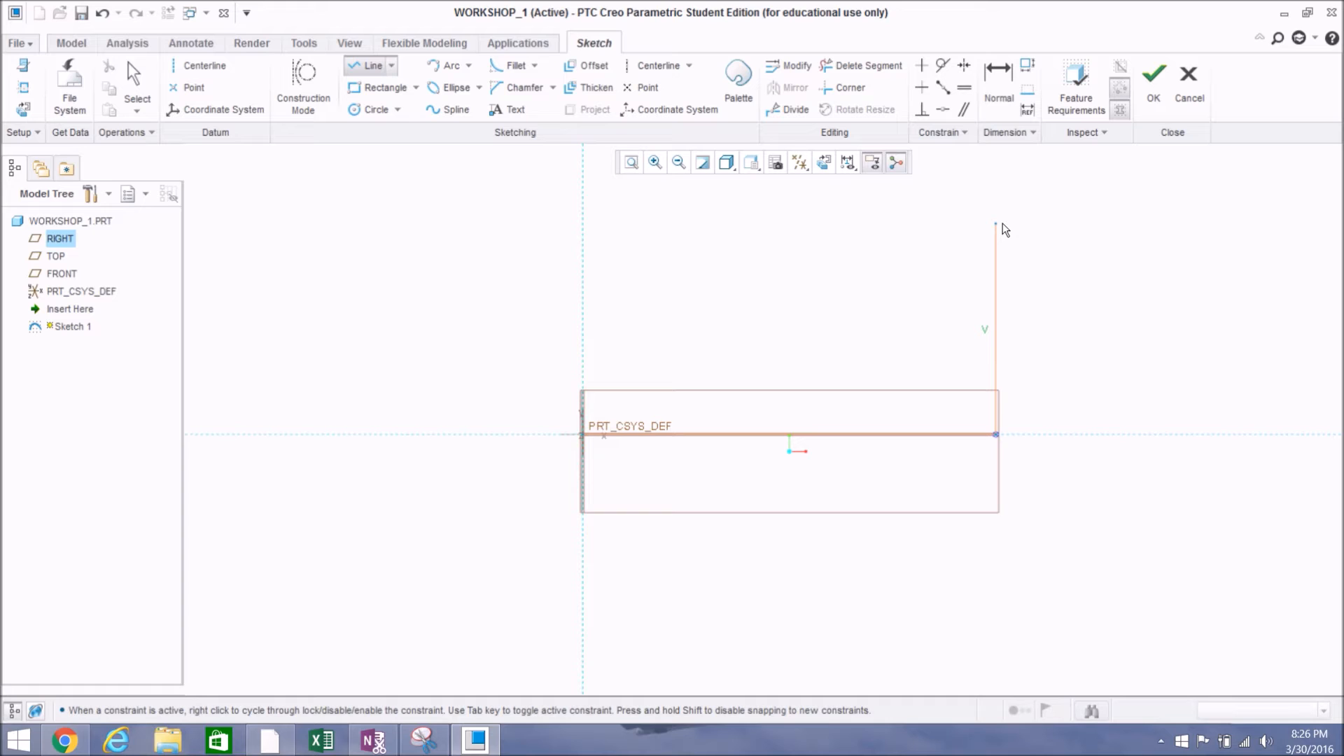
{"action": "left_click", "coordinate": [1004, 235]}
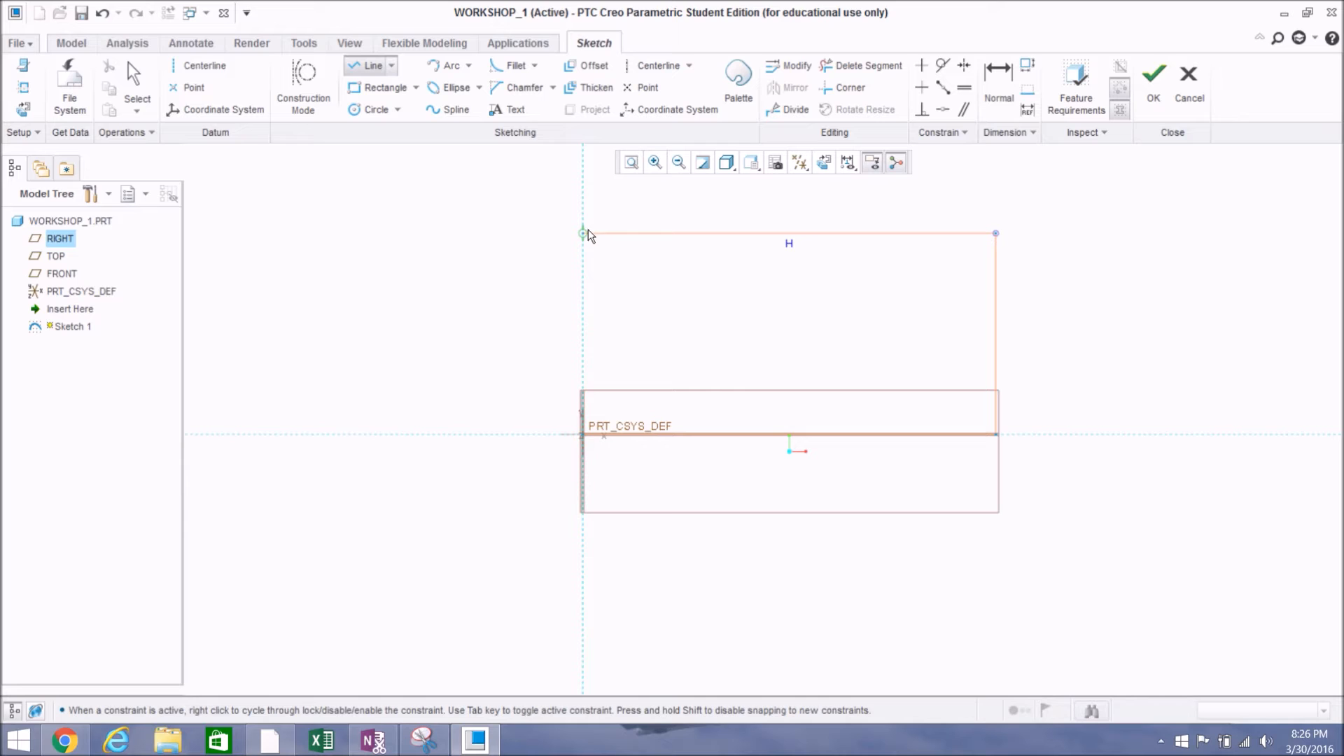
{"action": "left_click", "coordinate": [583, 233]}
{"action": "left_click", "coordinate": [584, 435]}
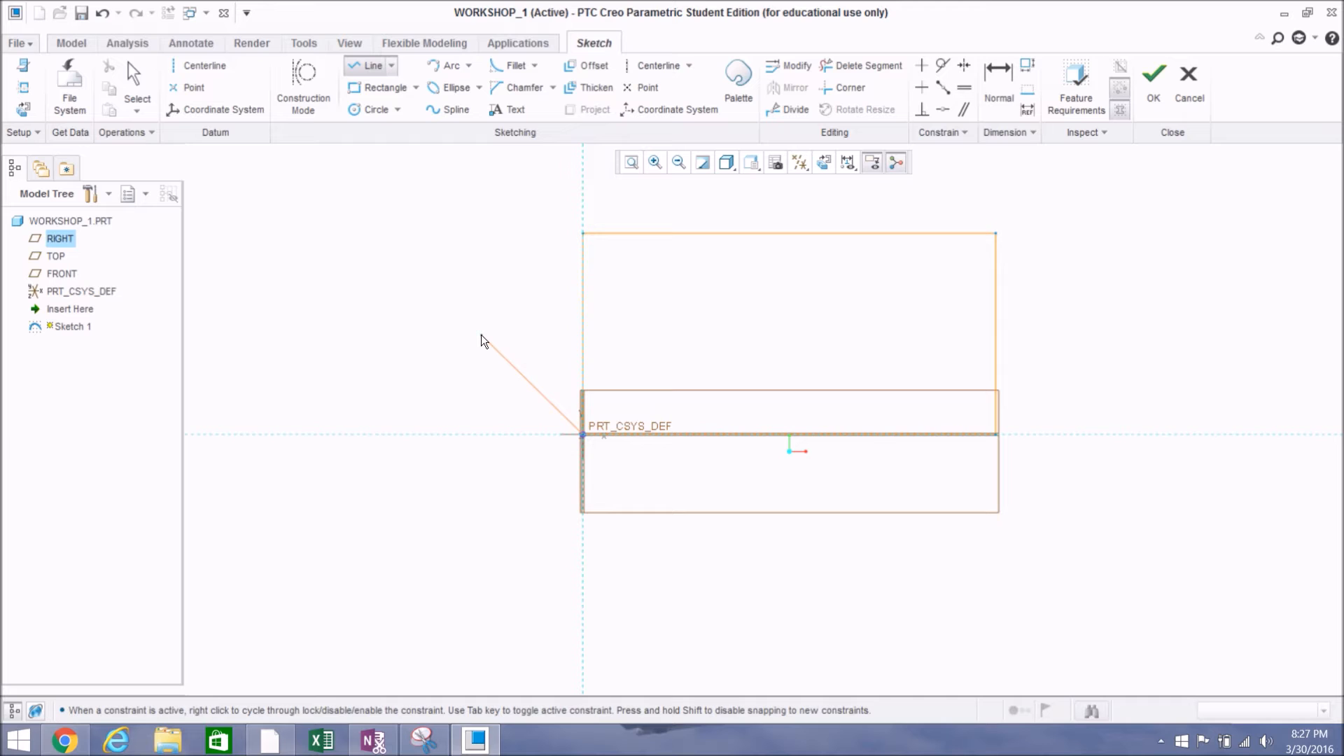
{"action": "middle_click", "coordinate": [482, 341]}
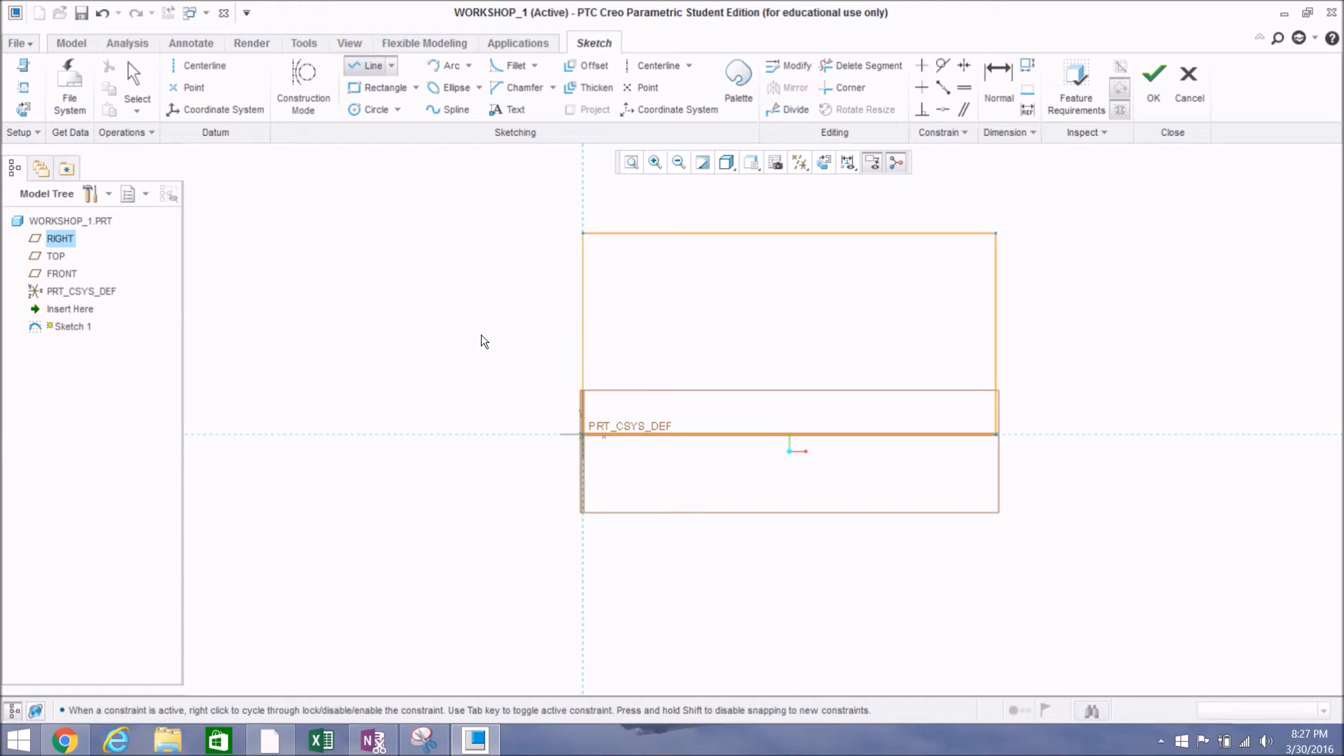
{"action": "middle_click", "coordinate": [481, 336]}
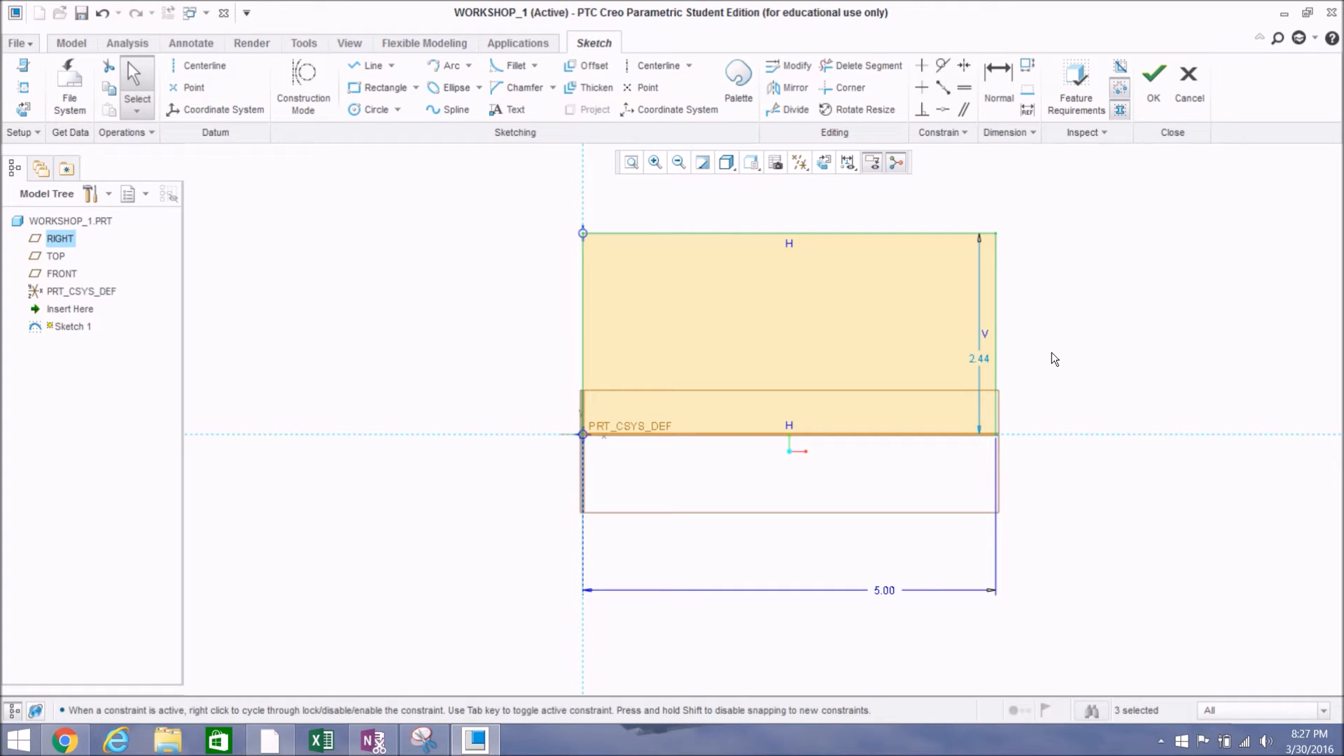
{"action": "left_click_drag", "start_coordinate": [984, 359], "coordinate": [1086, 368]}
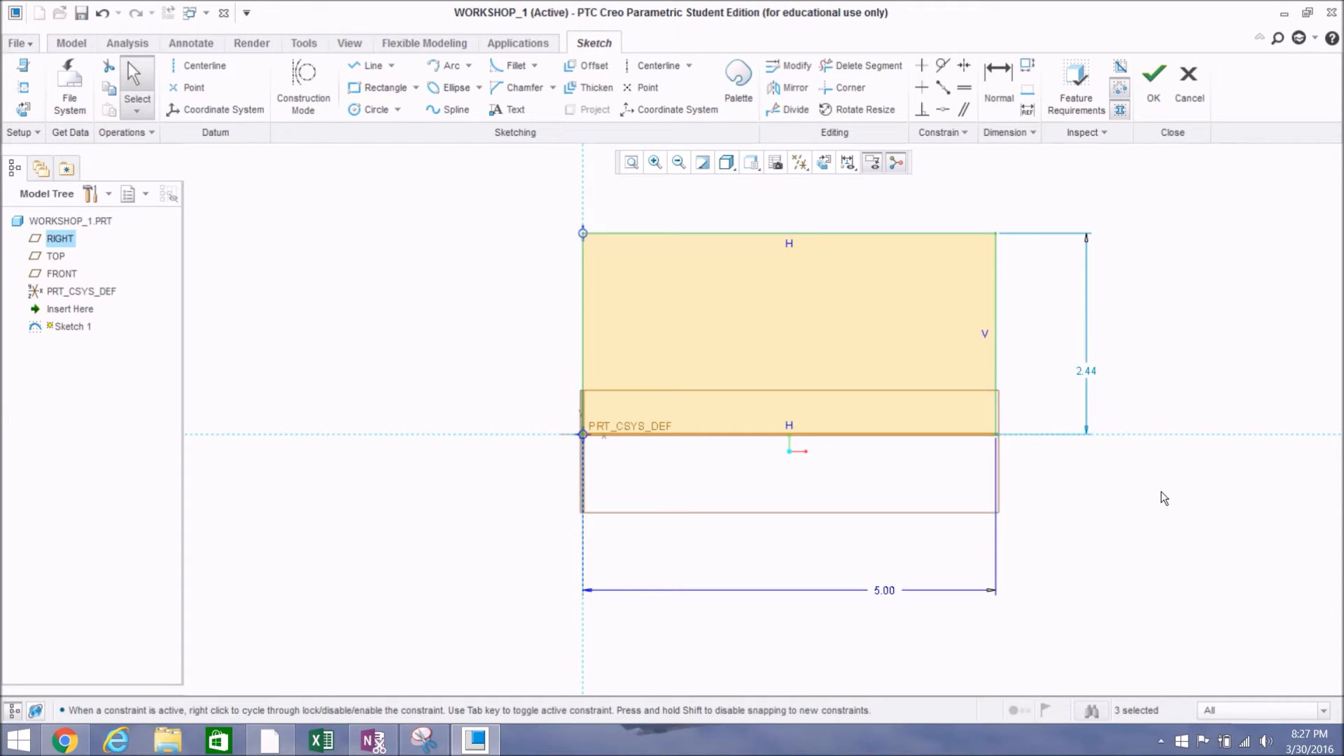
Step: Center the width dimension below the rectangle and set the rectangle's height to 5
{"action": "left_click", "coordinate": [1107, 499]}
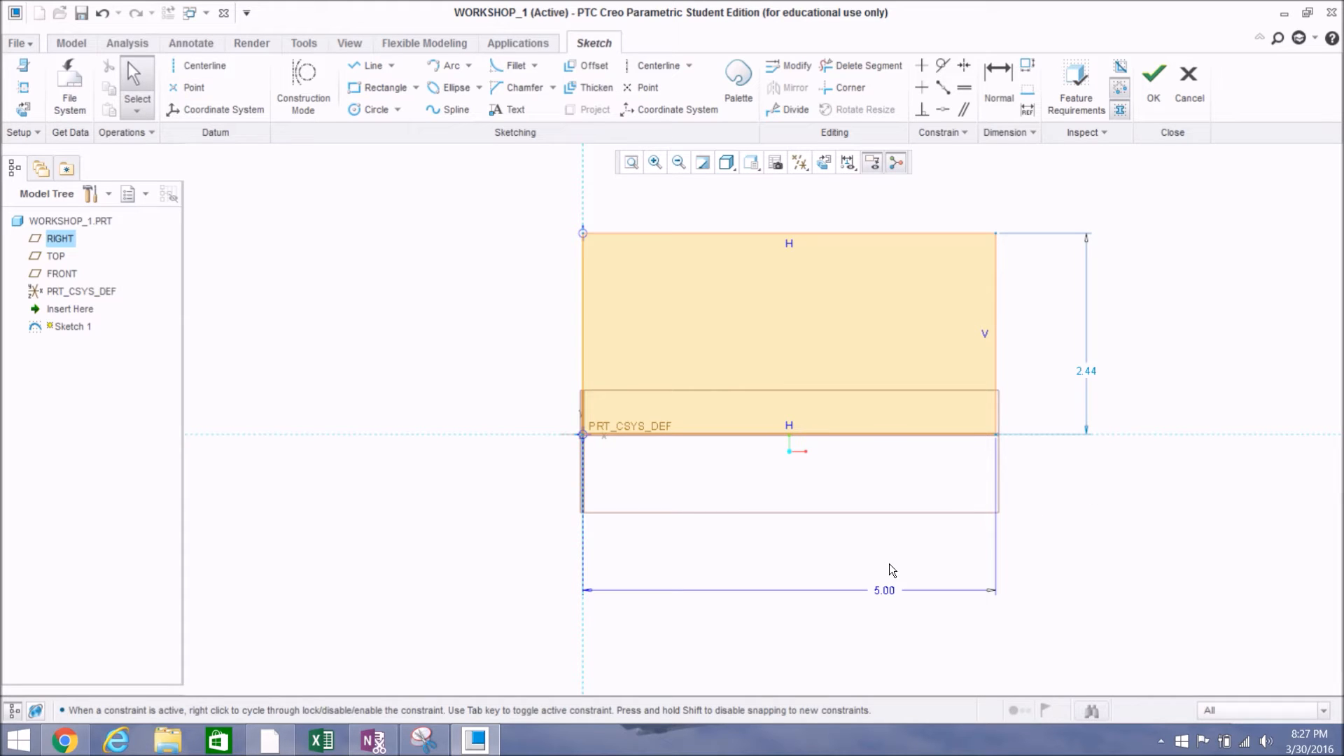
{"action": "mouse_move", "coordinate": [887, 590]}
{"action": "left_mouse_down"}
{"action": "mouse_move", "coordinate": [837, 548]}
{"action": "mouse_move", "coordinate": [785, 548]}
{"action": "left_mouse_up"}
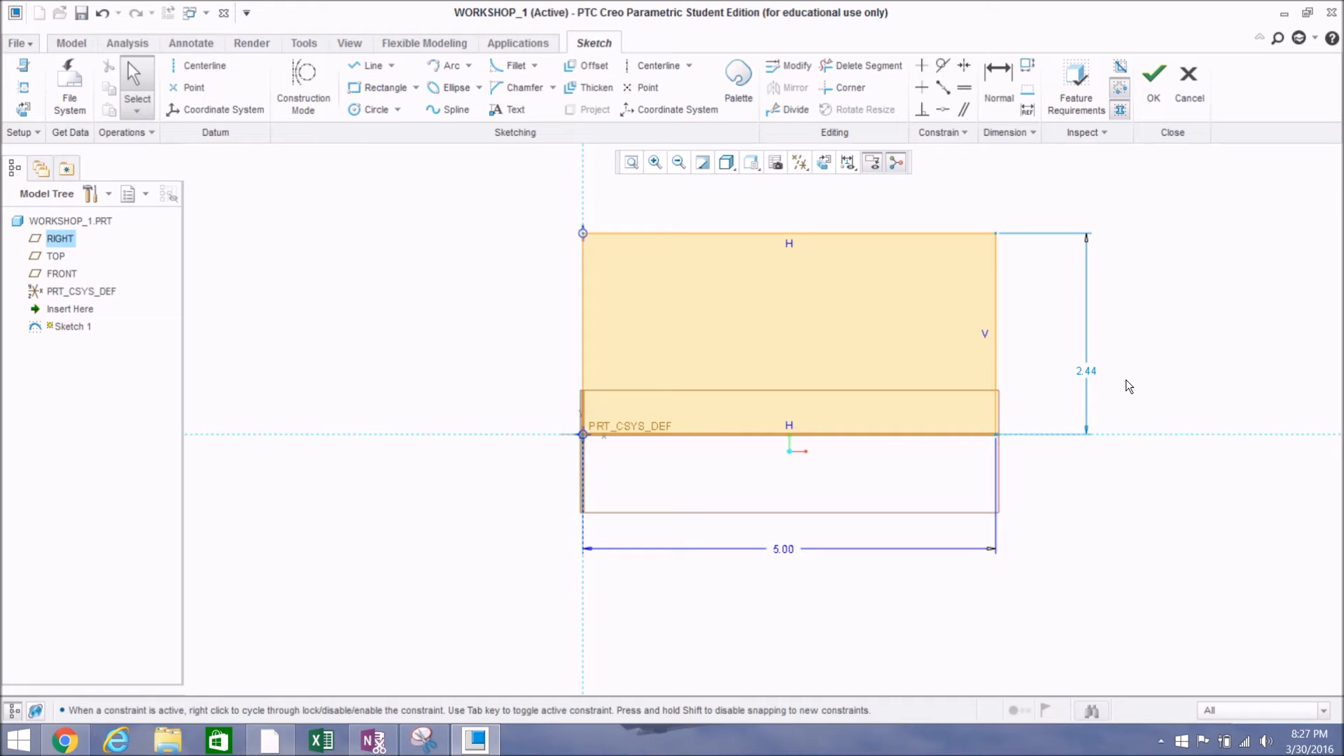
{"action": "double_click", "coordinate": [1081, 370]}
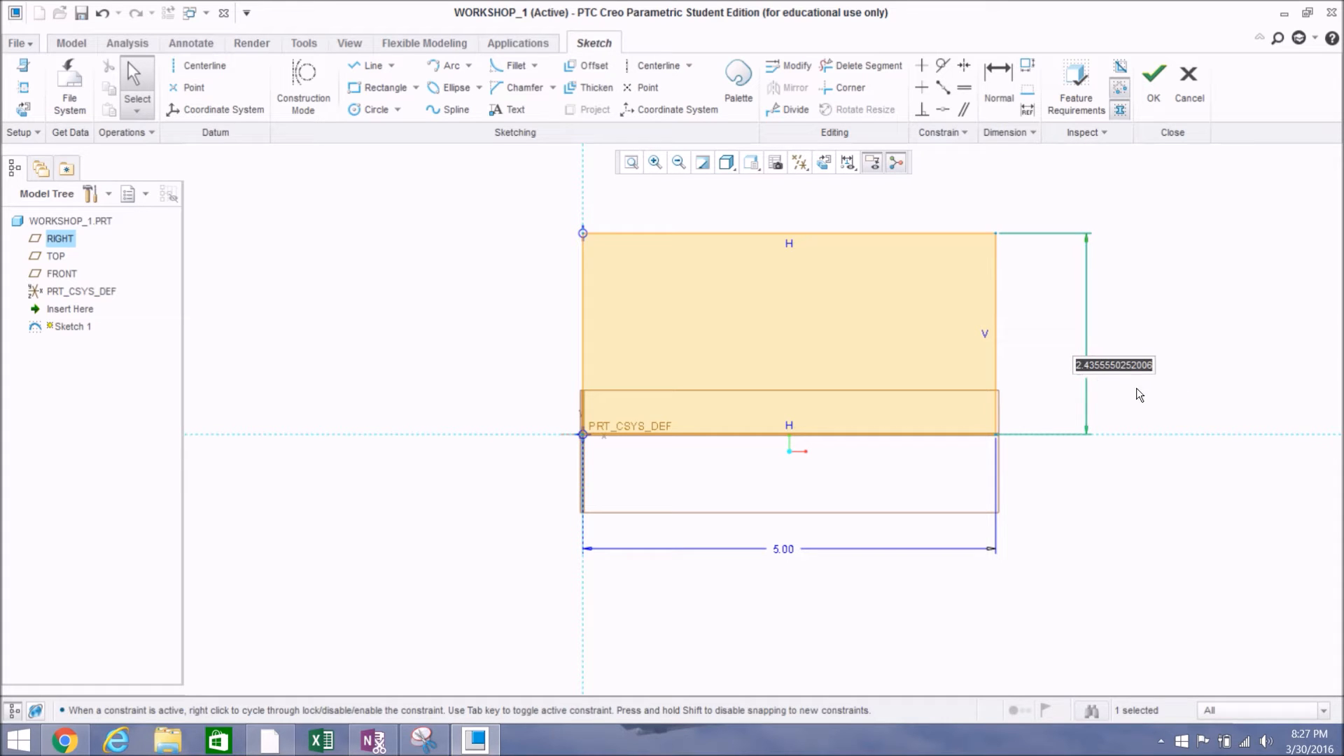
{"action": "type", "text": "5"}
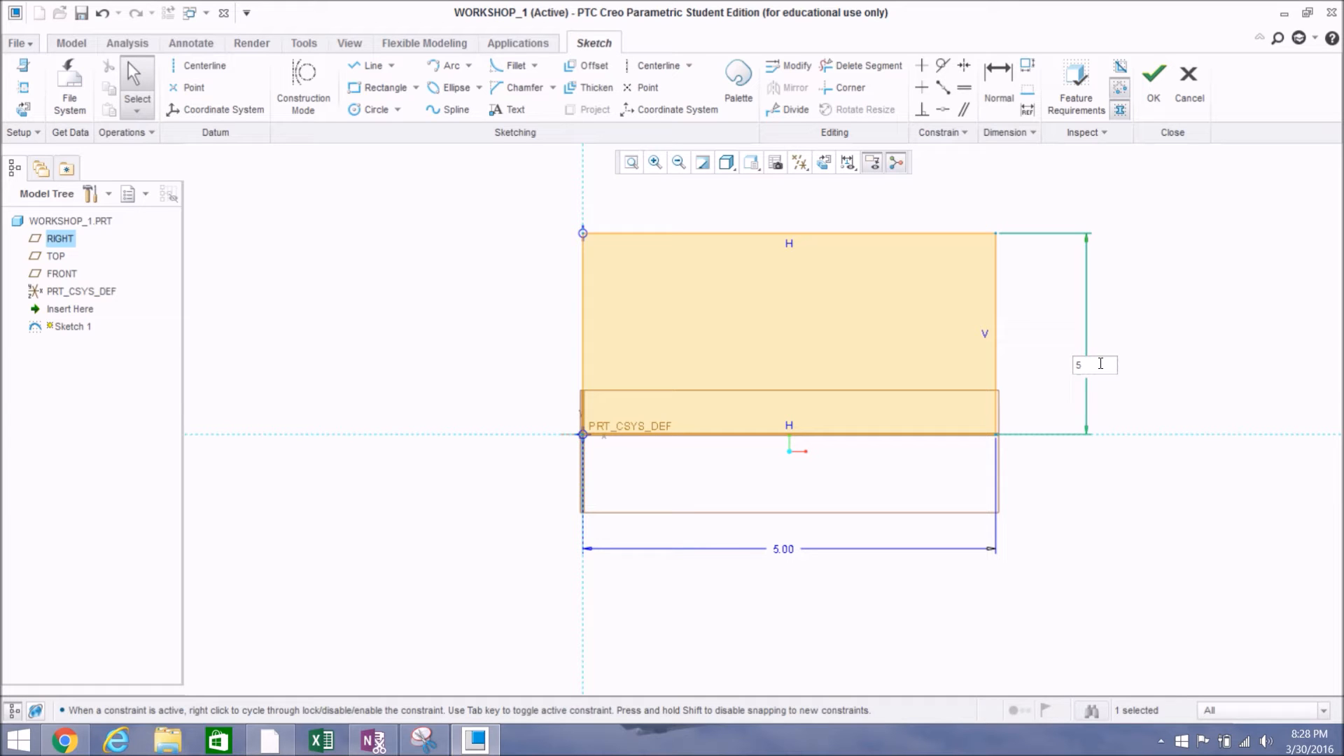
{"action": "key", "text": "Return"}
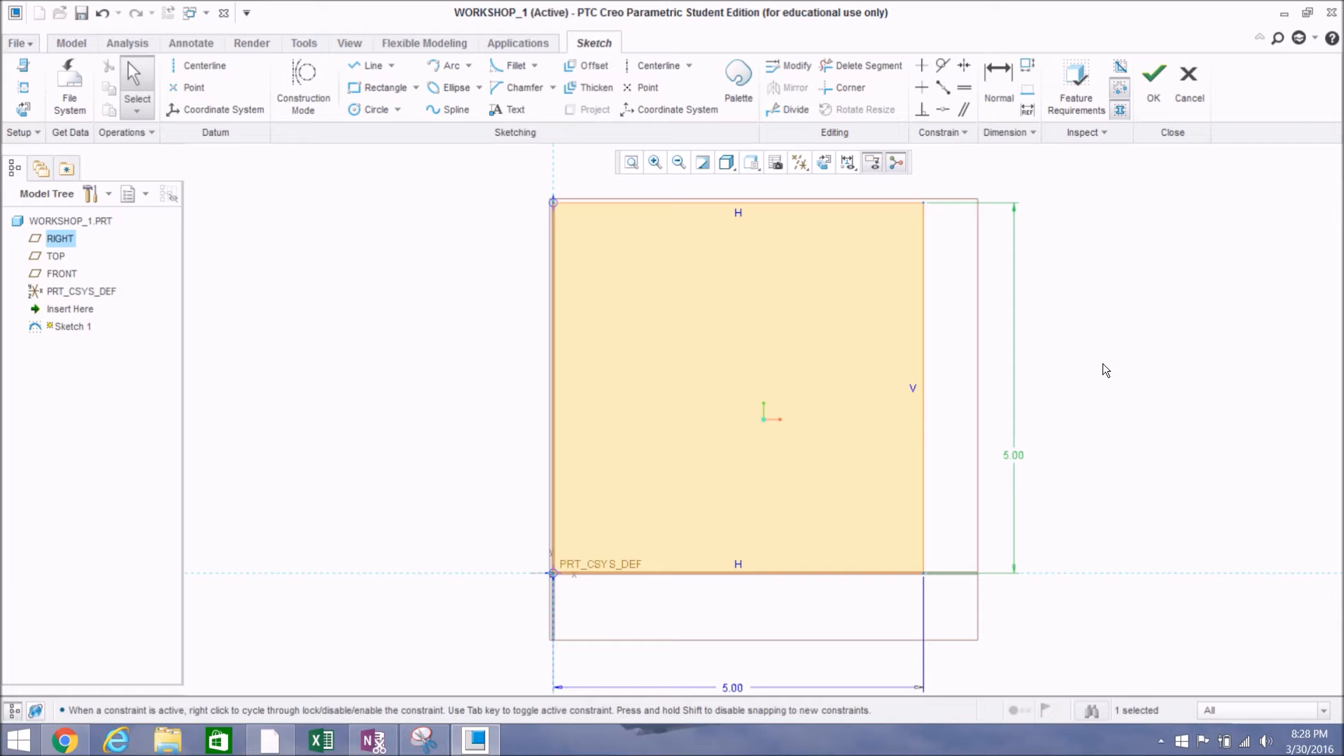
{"action": "left_click", "coordinate": [1014, 450]}
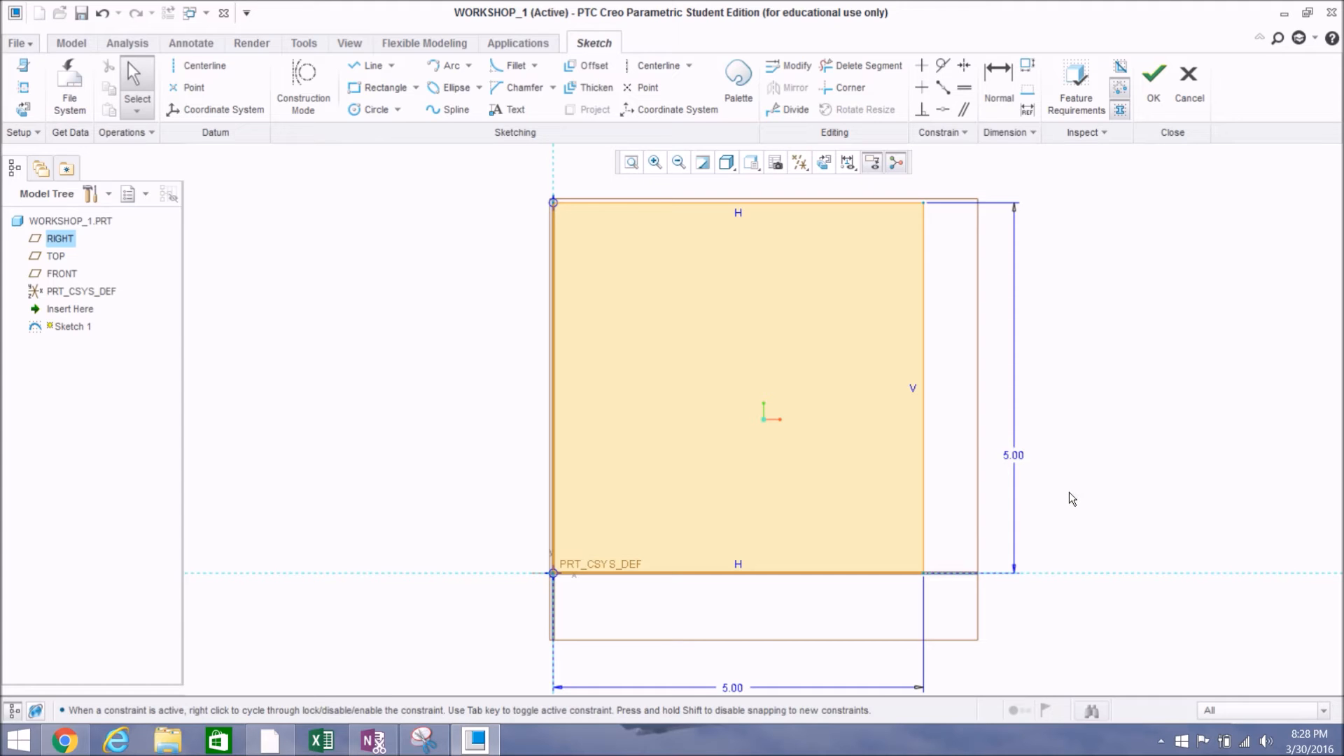
{"action": "double_click", "coordinate": [1013, 453]}
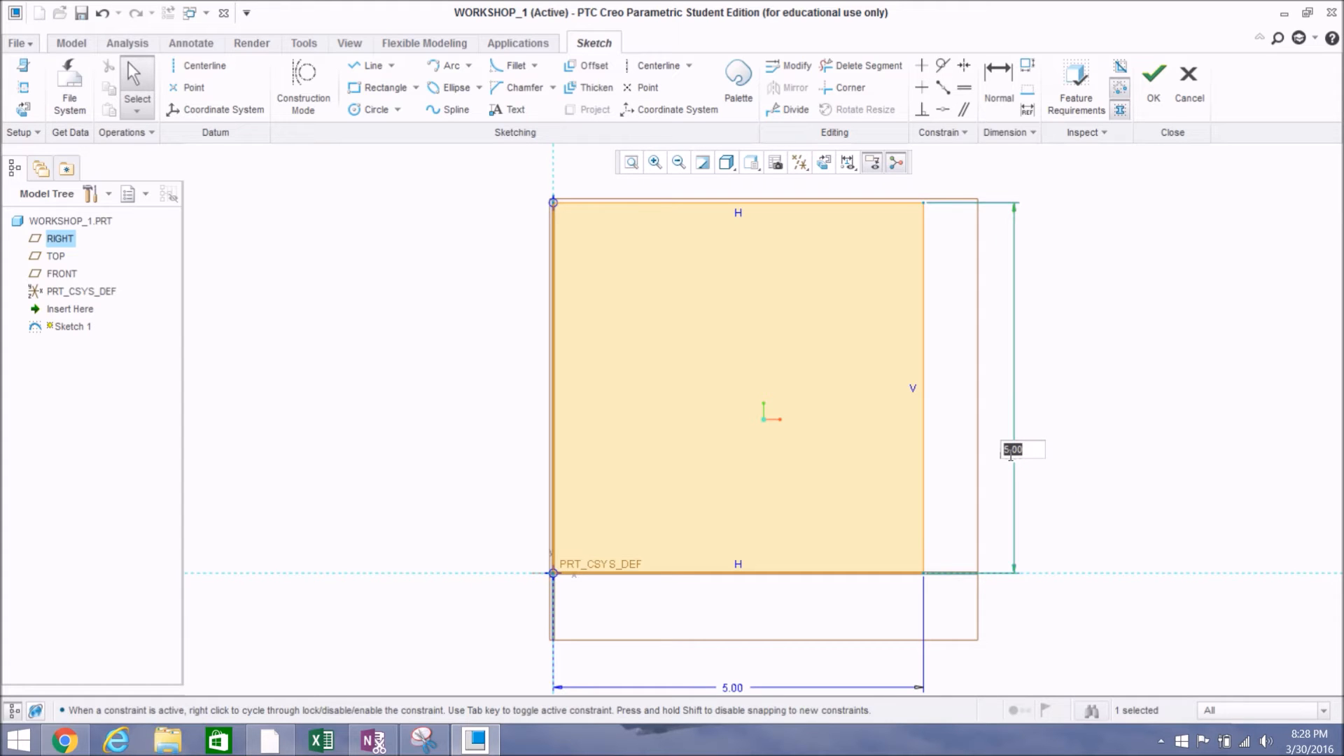
{"action": "key", "text": "Return"}
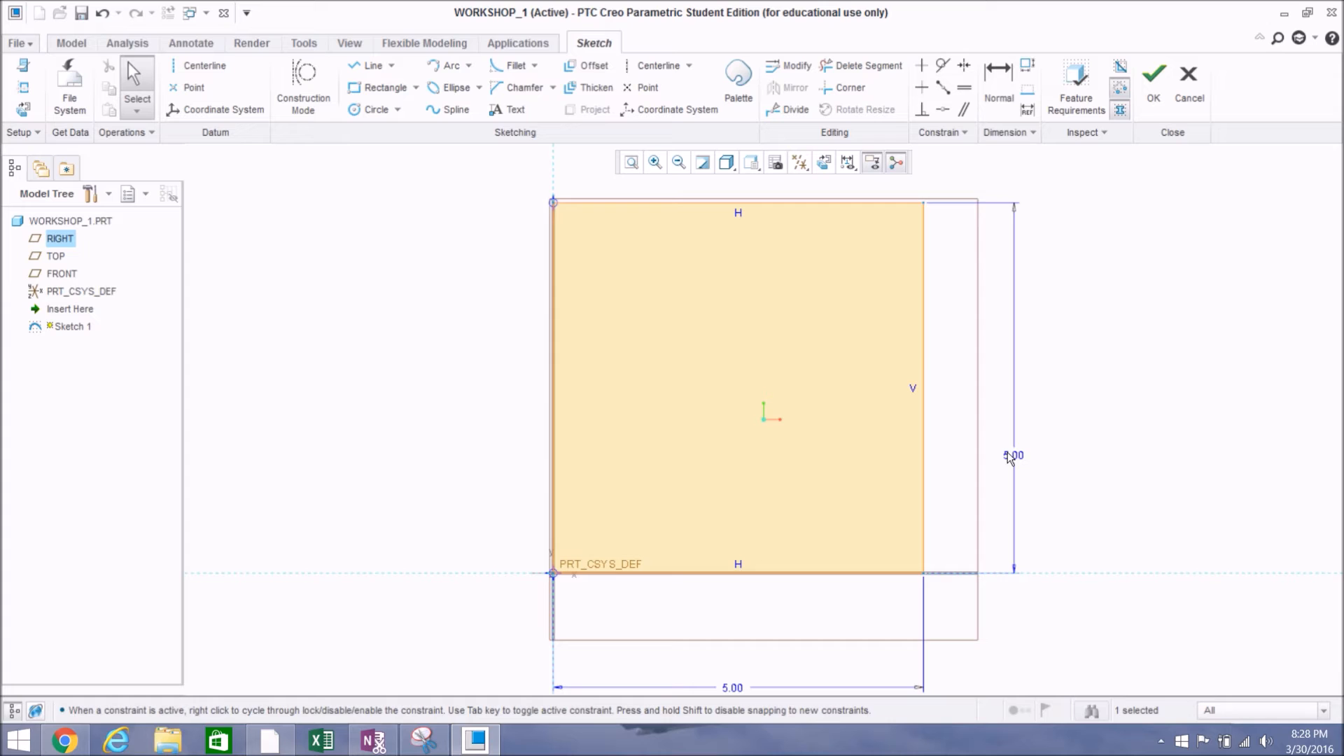
{"action": "left_click", "coordinate": [1038, 460]}
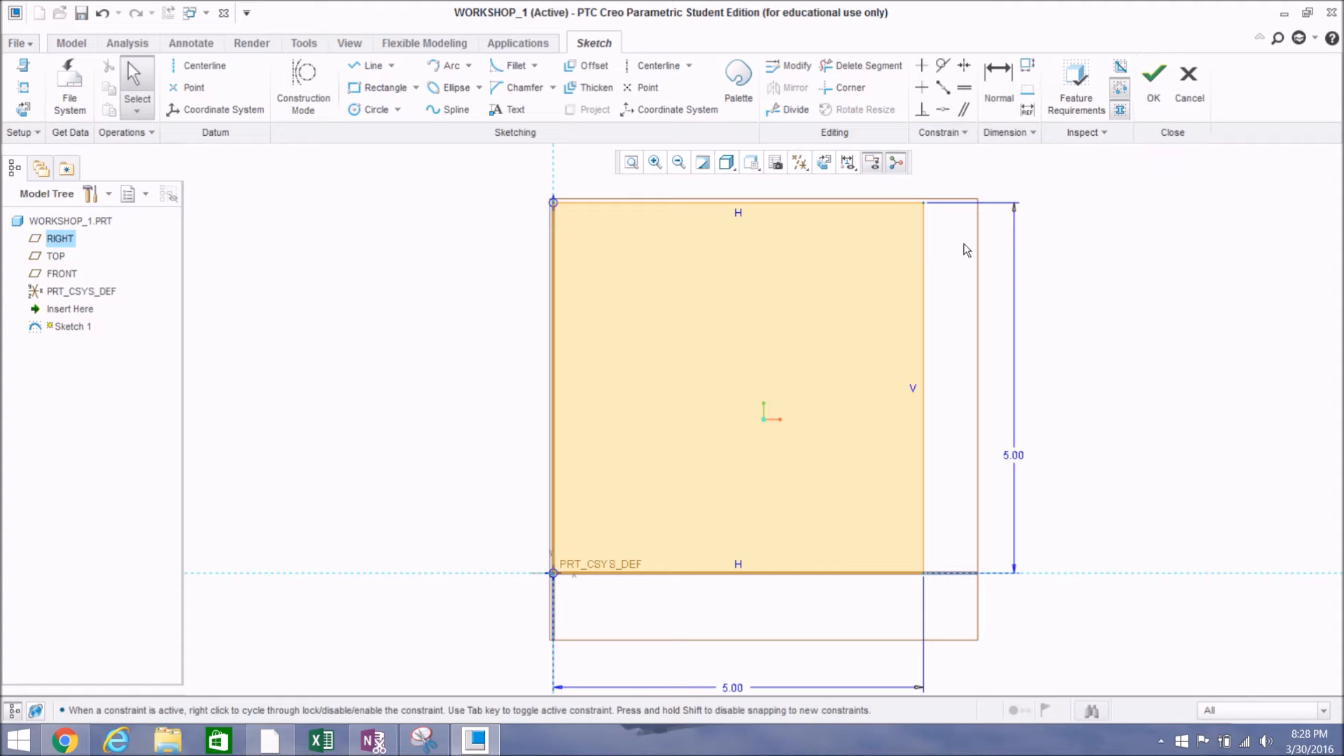
Step: Finish the sketch and rename it BOX in the model tree
{"action": "left_click", "coordinate": [1161, 105]}
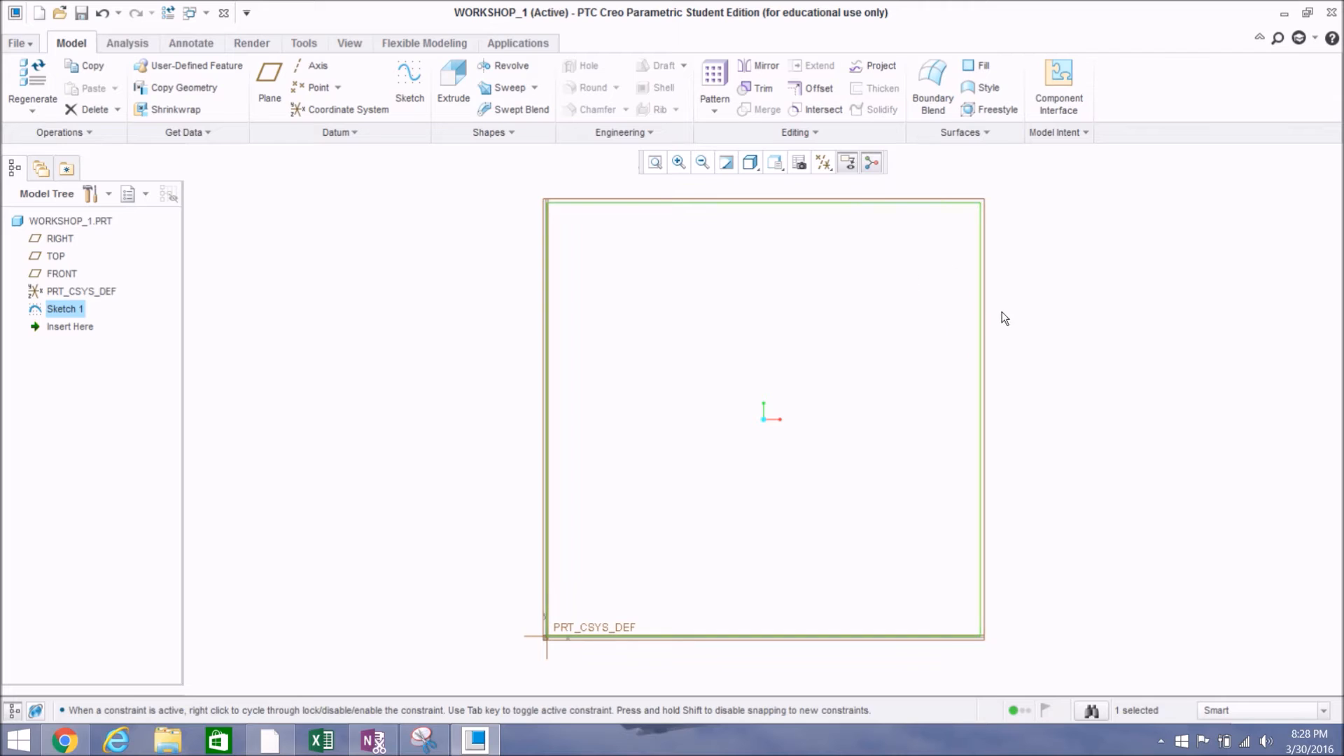
{"action": "middle_click_drag", "start_coordinate": [1060, 339], "coordinate": [1016, 306]}
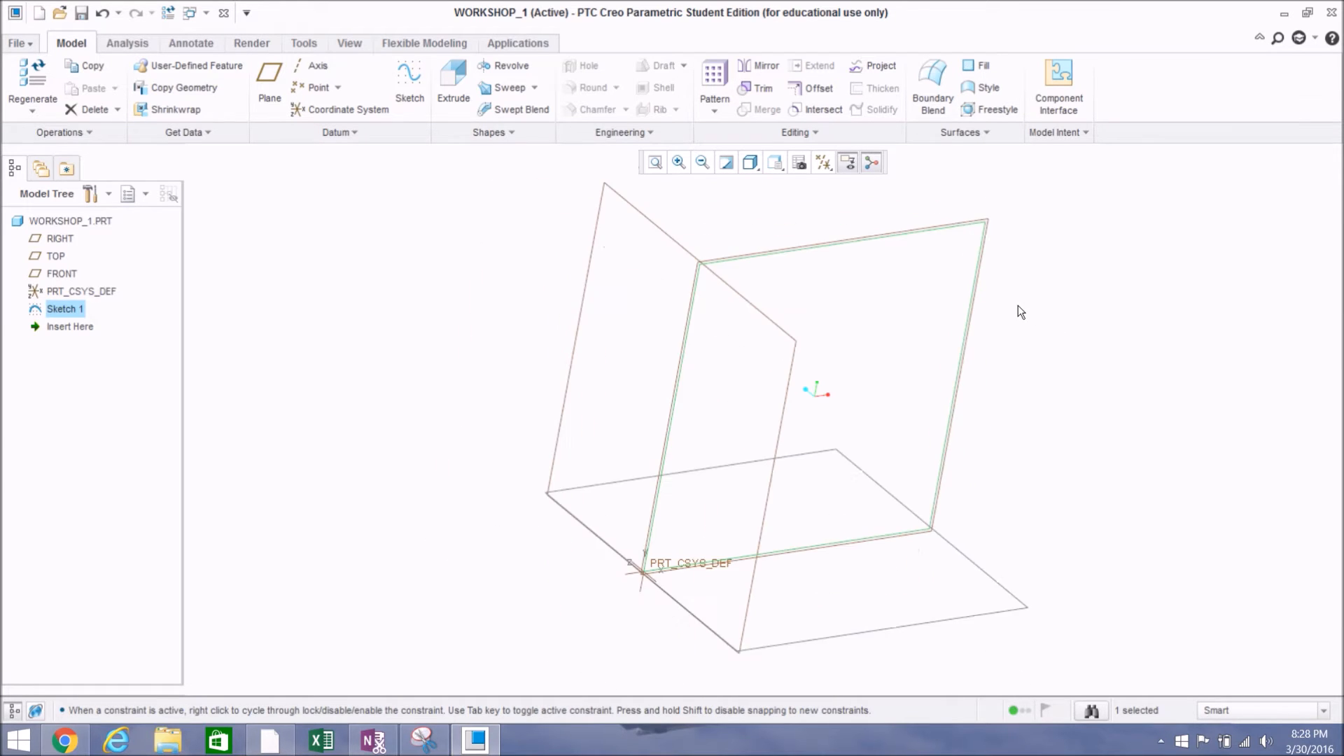
{"action": "middle_click_drag", "start_coordinate": [827, 390], "coordinate": [842, 405]}
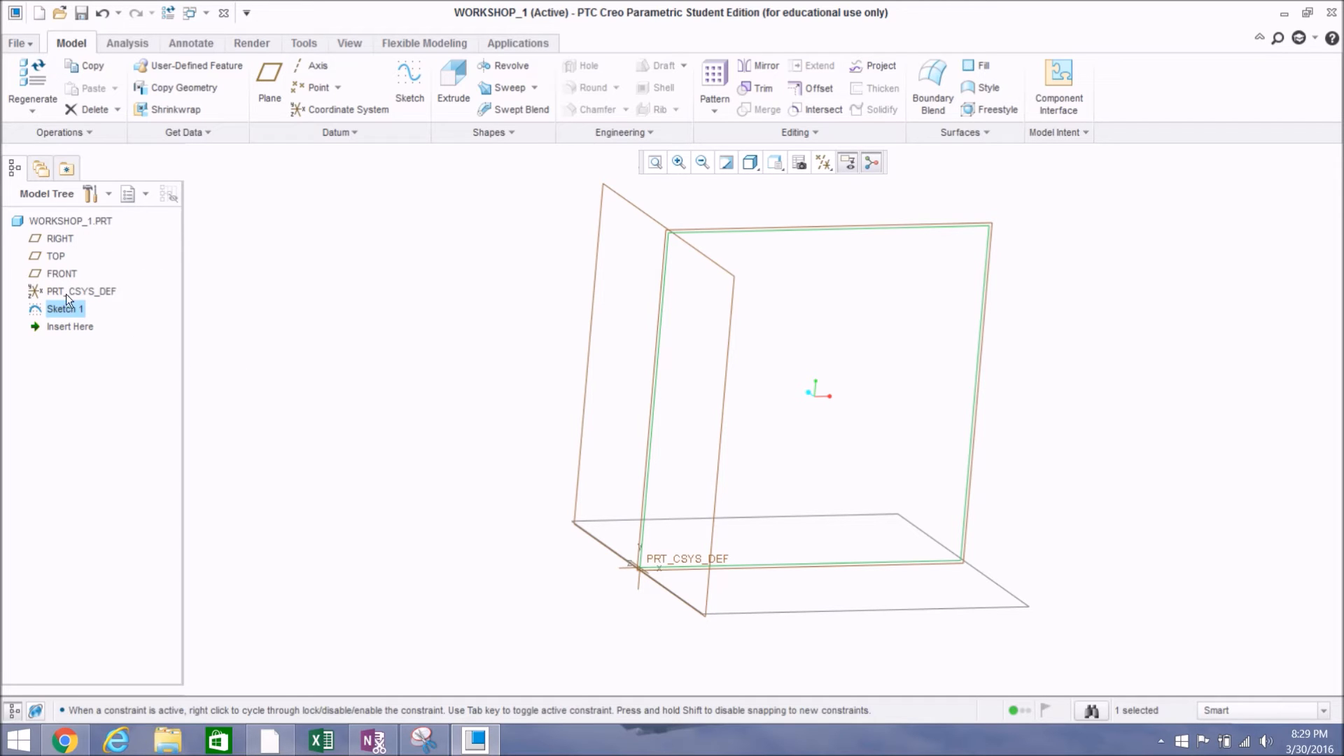
{"action": "right_click", "coordinate": [71, 312]}
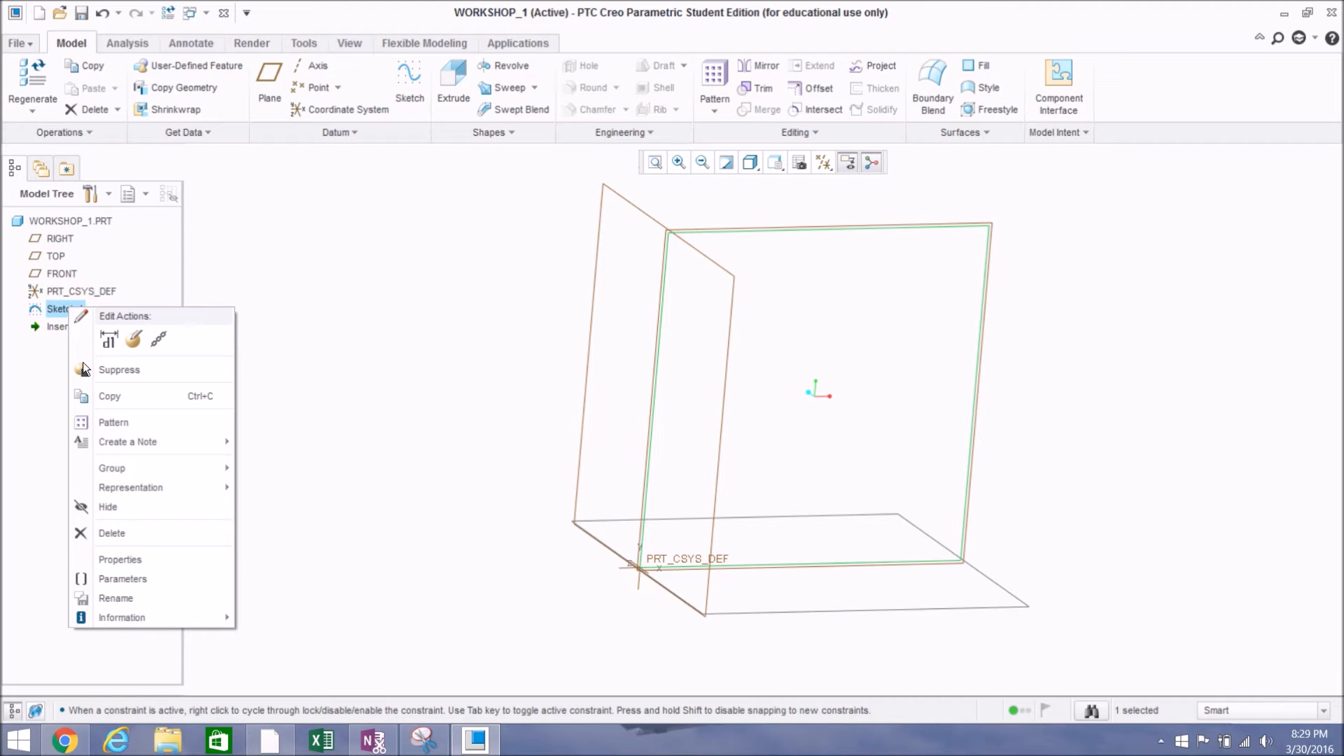
{"action": "left_click", "coordinate": [95, 597]}
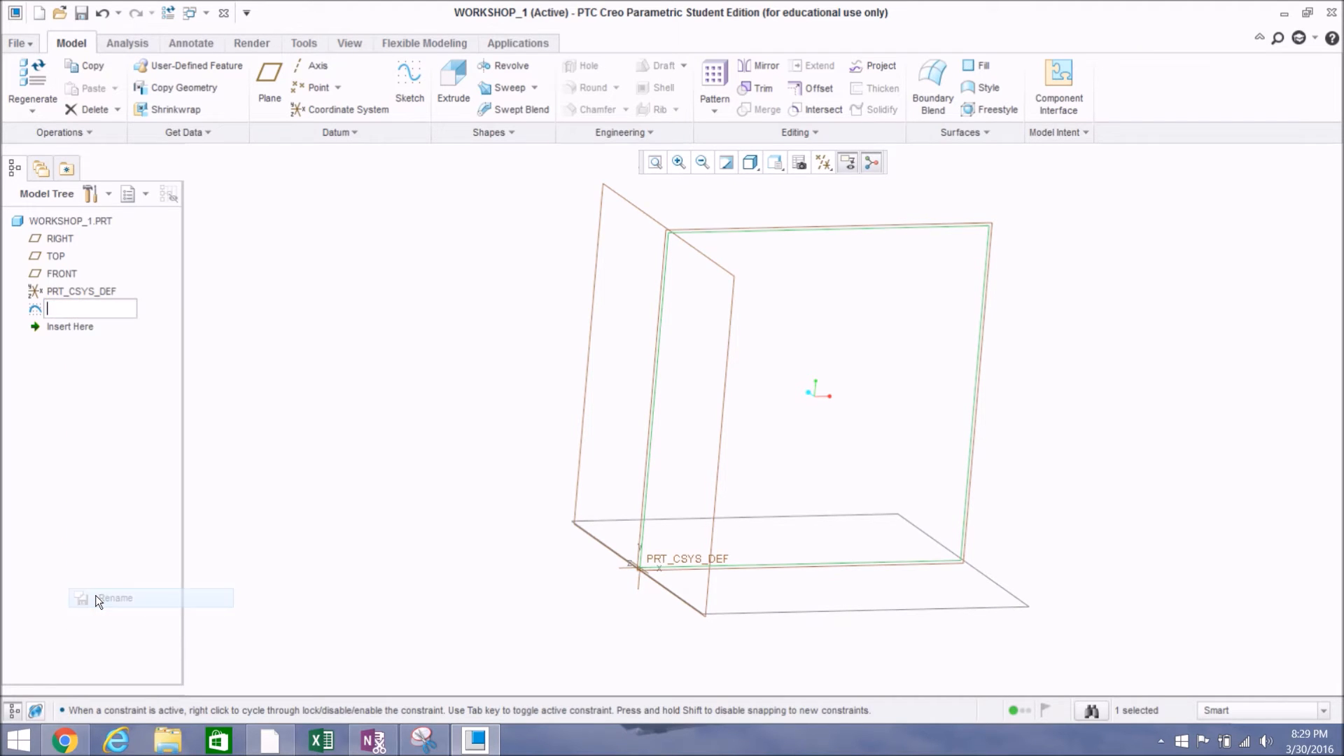
{"action": "type", "text": "Front"}
{"action": "key", "text": "BackSpace"}
{"action": "key", "text": "BackSpace"}
{"action": "key", "text": "BackSpace"}
{"action": "key", "text": "BackSpace"}
{"action": "key", "text": "BackSpace"}
{"action": "type", "text": "Box"}
{"action": "left_click", "coordinate": [392, 482]}
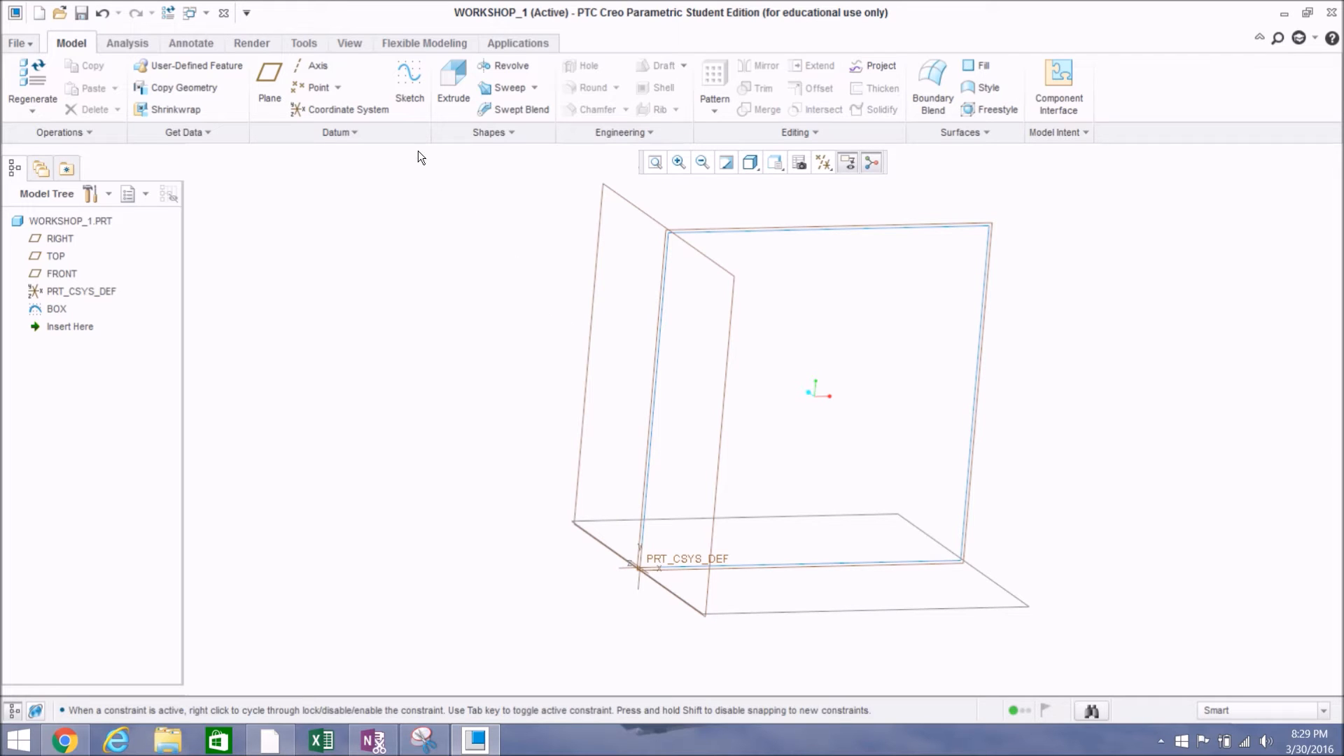
Step: Create a new solid part named Workshop_12 from the default template and maximize its window
{"action": "left_click", "coordinate": [38, 13]}
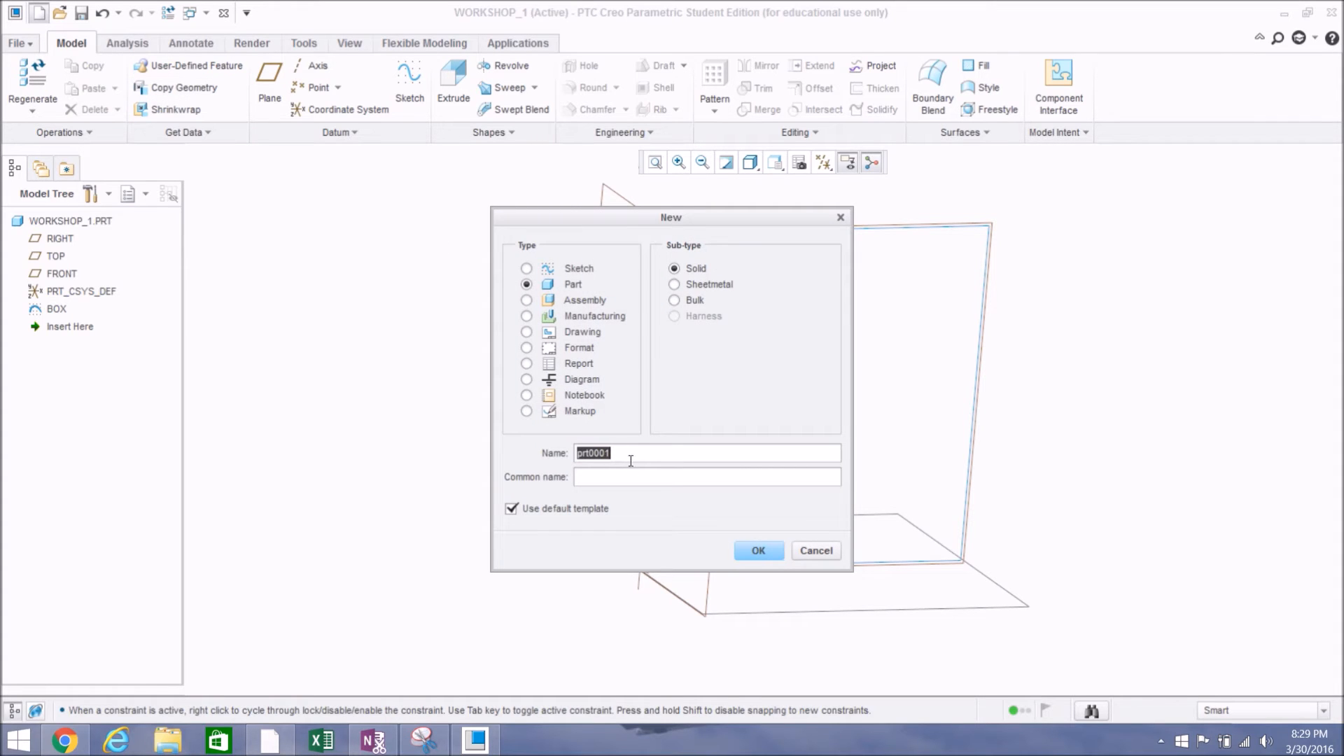
{"action": "type", "text": "Works"}
{"action": "key", "text": "BackSpace"}
{"action": "type", "text": "shop_12"}
{"action": "left_click", "coordinate": [754, 550]}
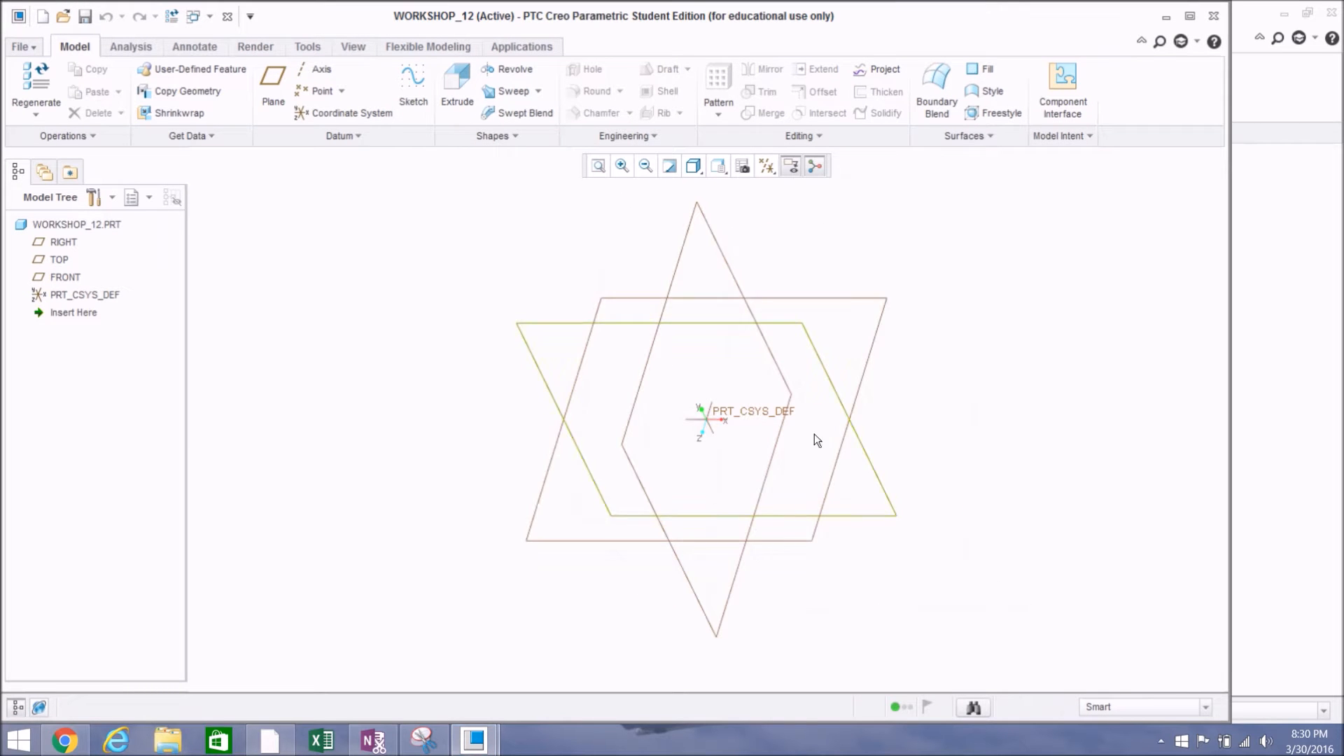
{"action": "left_click", "coordinate": [1189, 16]}
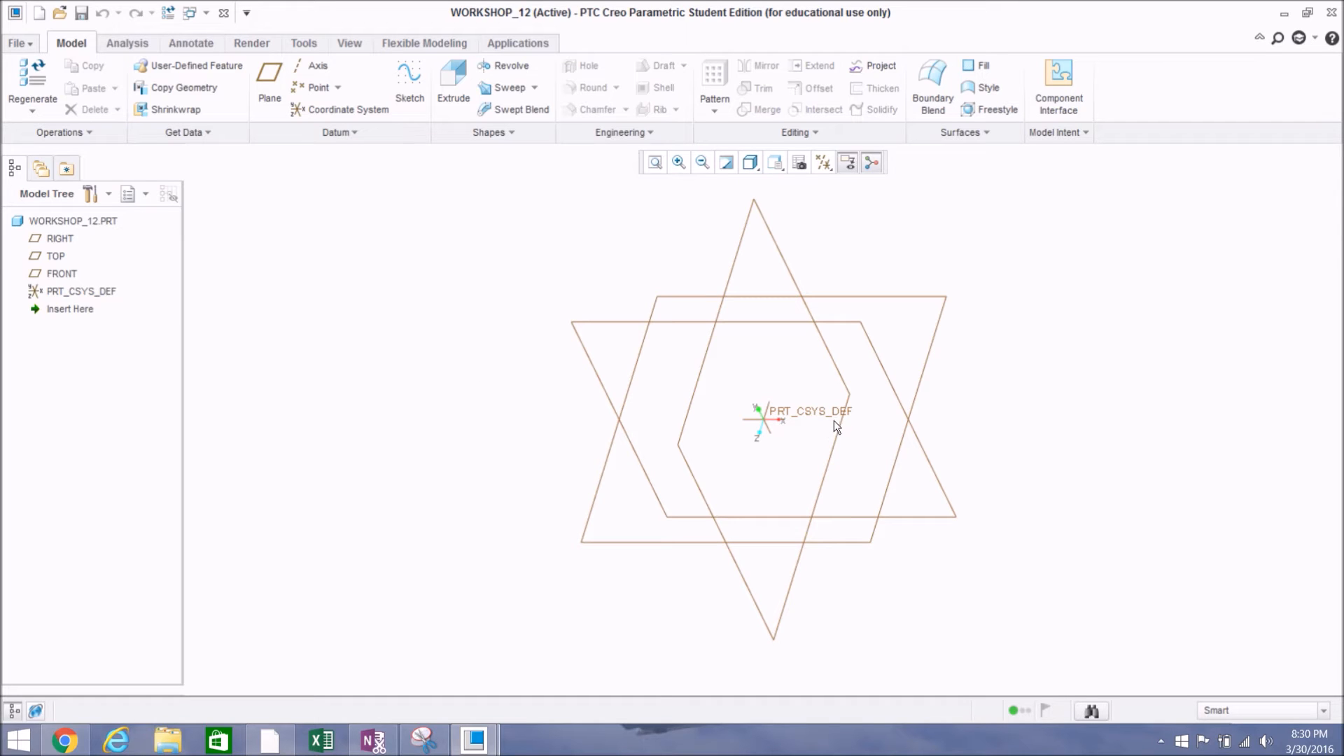
Step: Start a sketch on the RIGHT datum plane and orient it to the 2D sketch view
{"action": "left_click", "coordinate": [49, 238]}
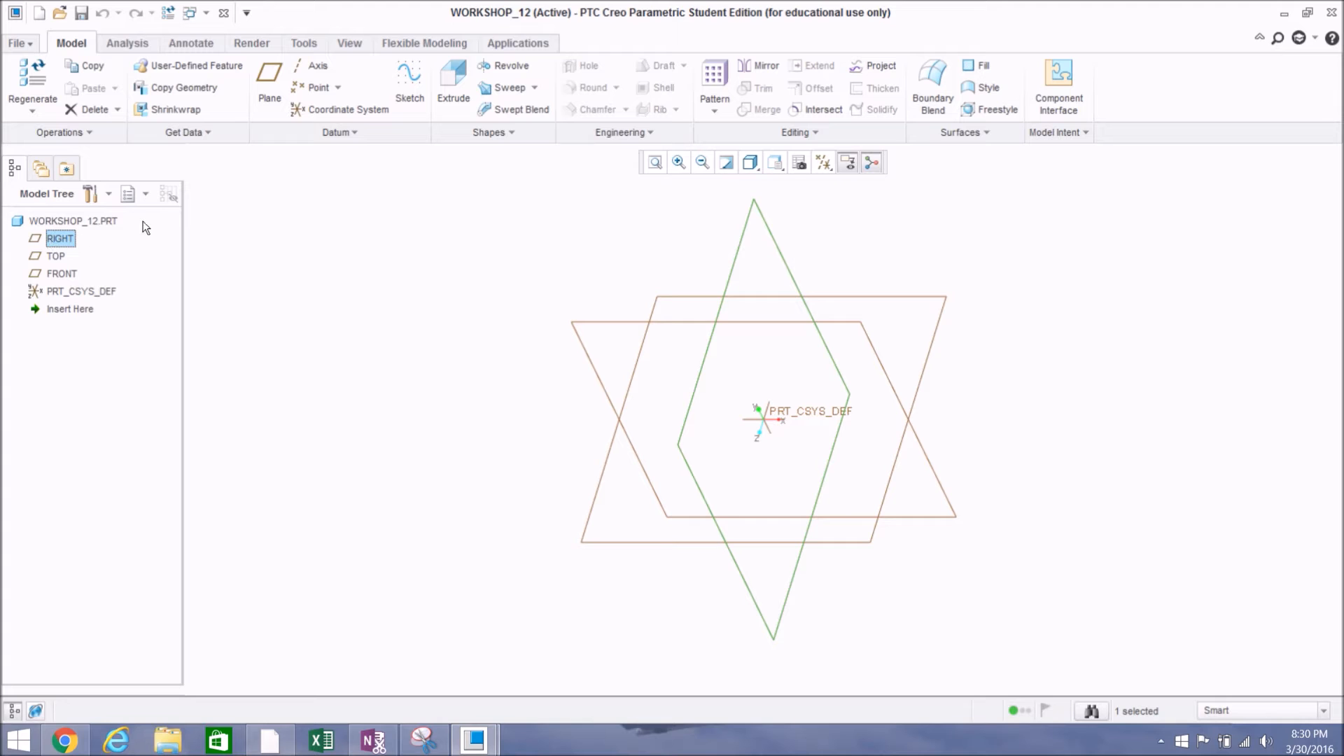
{"action": "left_click", "coordinate": [407, 92]}
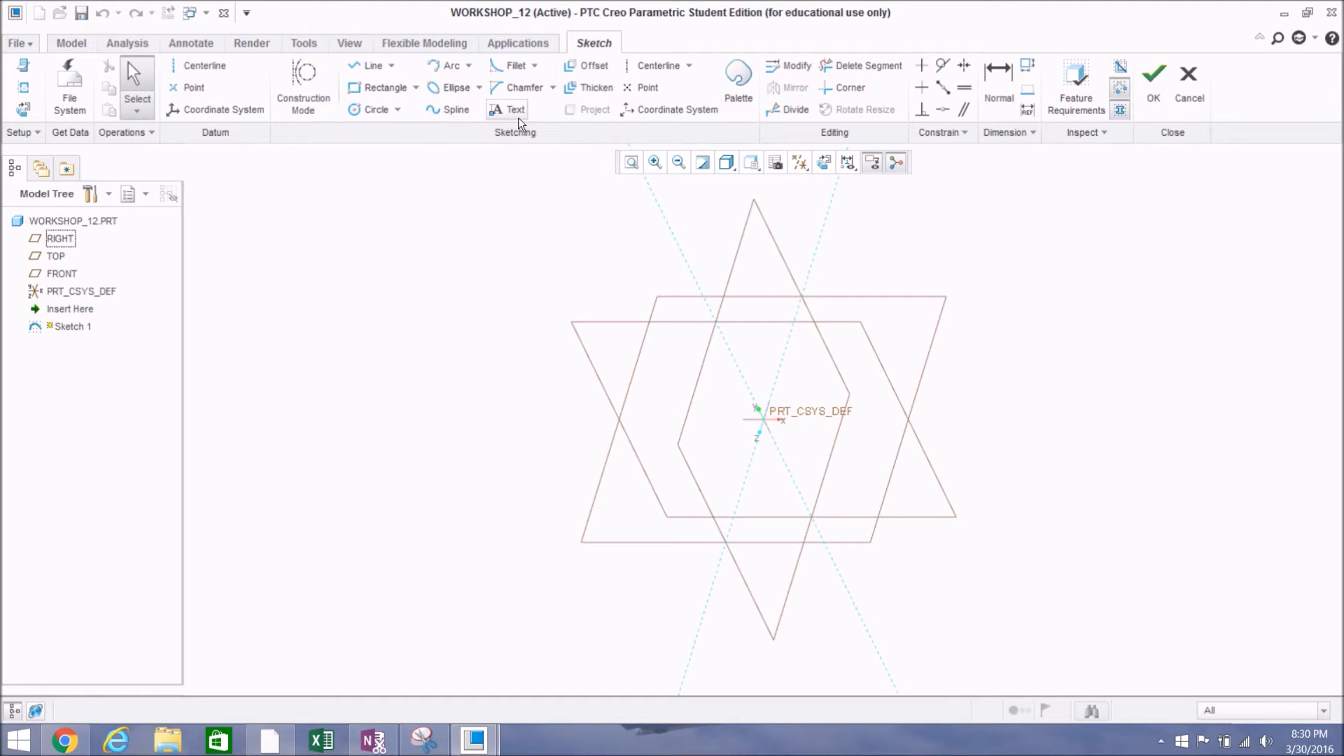
{"action": "left_click", "coordinate": [822, 169]}
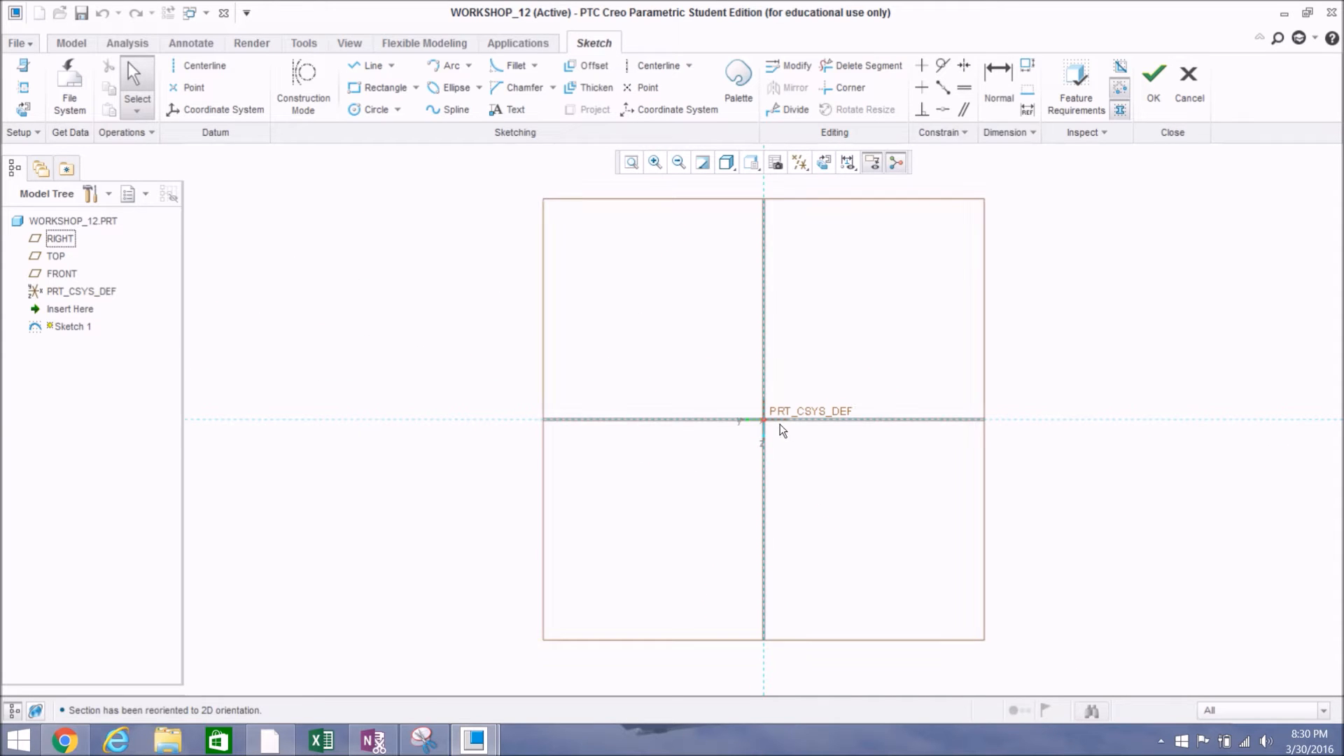
Step: Sketch a corner rectangle about 60.84 by 46.45 from the origin and place both dimensions outside its edges
{"action": "scroll", "coordinate": [782, 429], "scroll_direction": "up", "scroll_amount": 5}
{"action": "scroll", "coordinate": [779, 421], "scroll_direction": "up", "scroll_amount": 2}
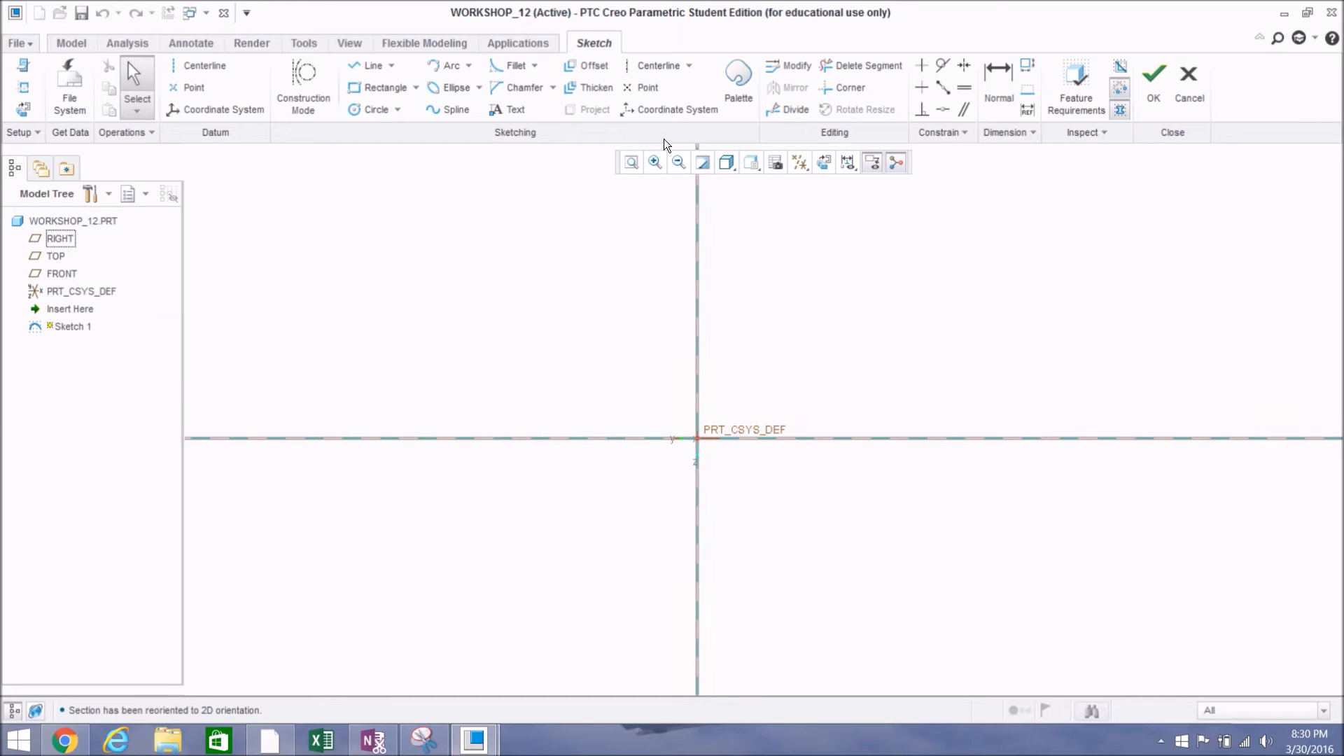
{"action": "left_click", "coordinate": [375, 89]}
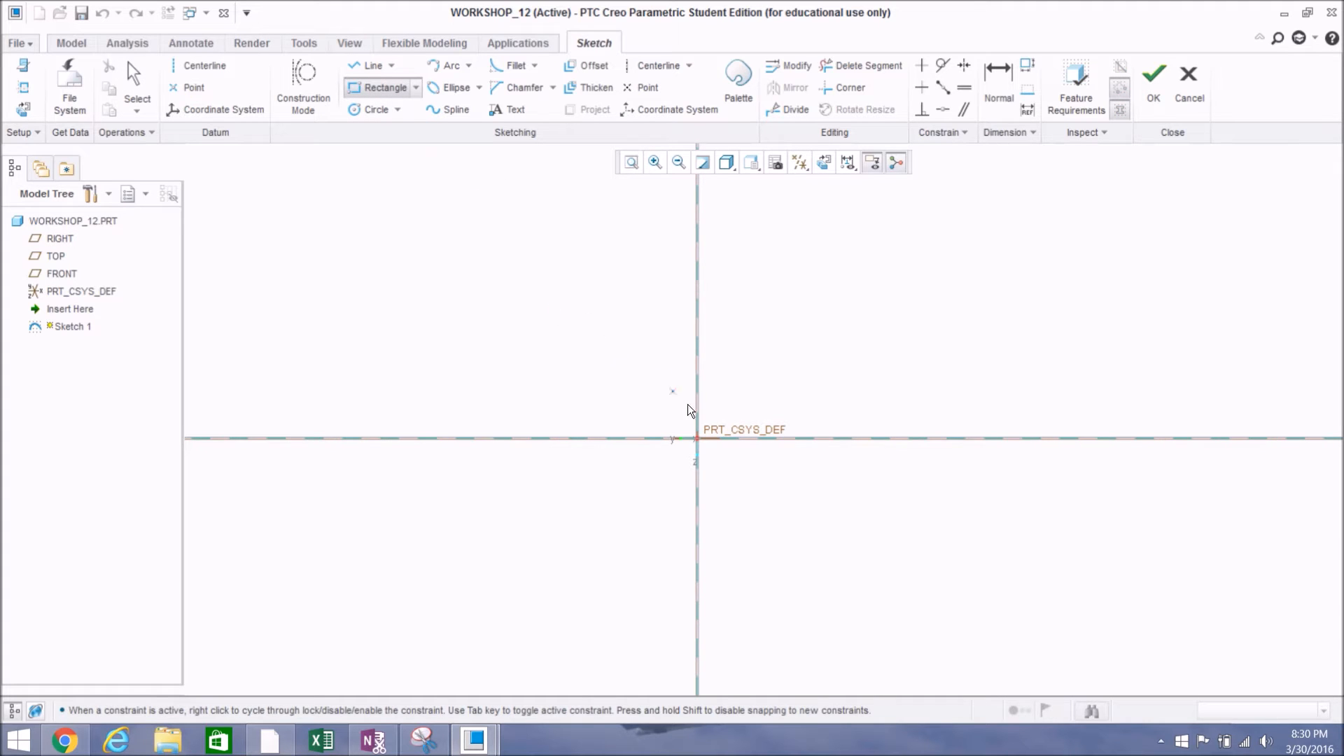
{"action": "left_click", "coordinate": [696, 438]}
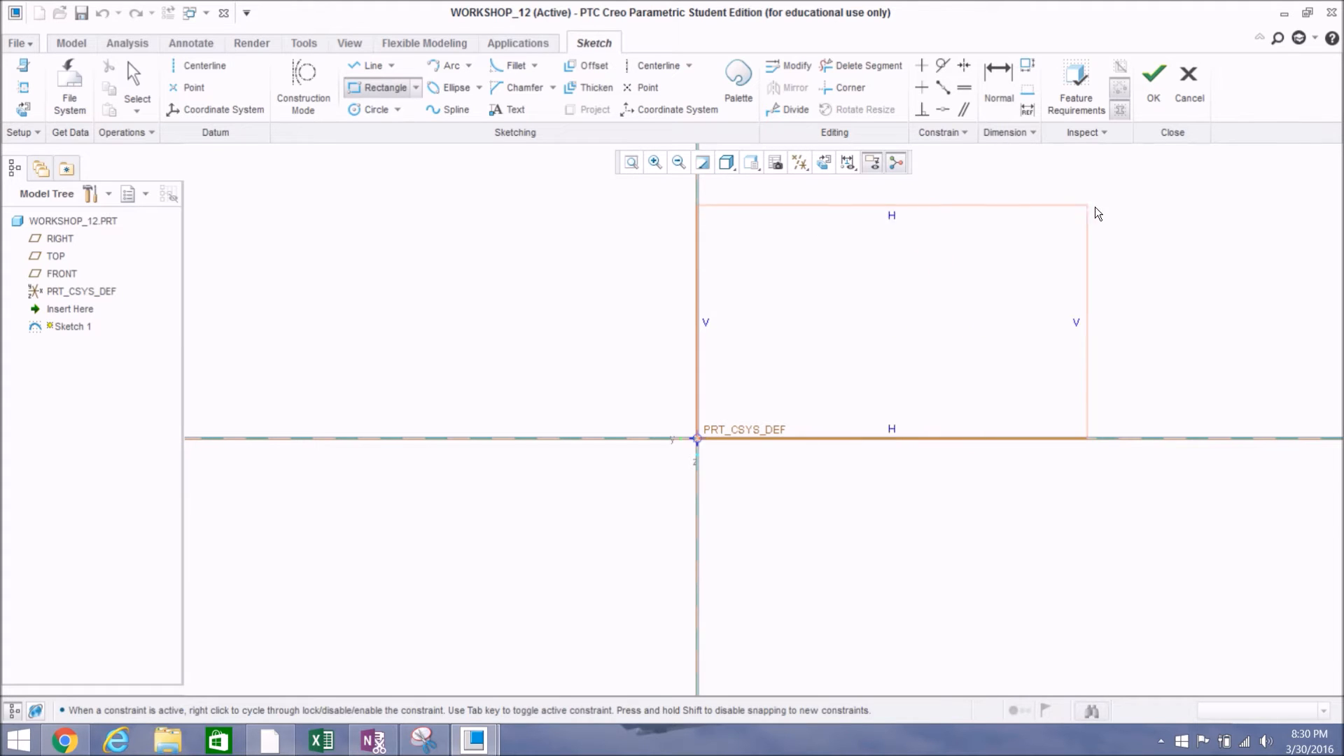
{"action": "left_click", "coordinate": [1012, 197]}
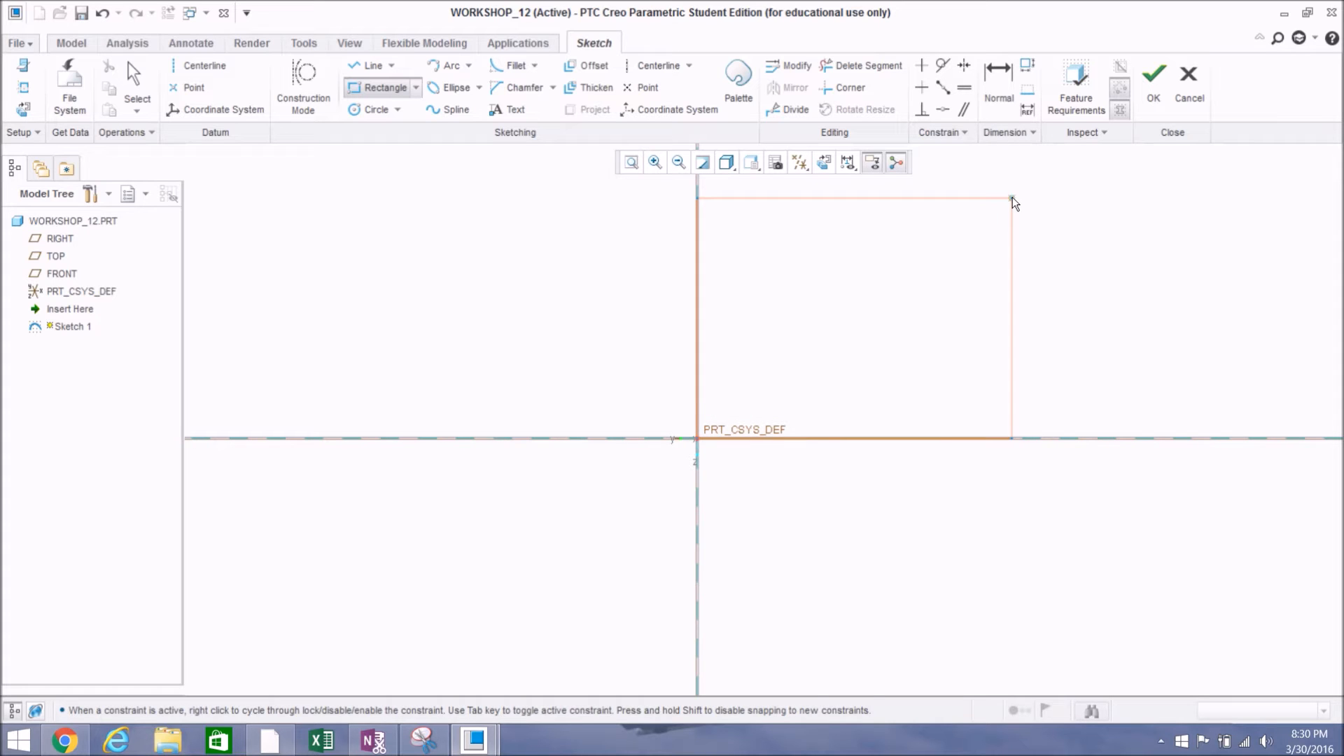
{"action": "middle_click", "coordinate": [1086, 253]}
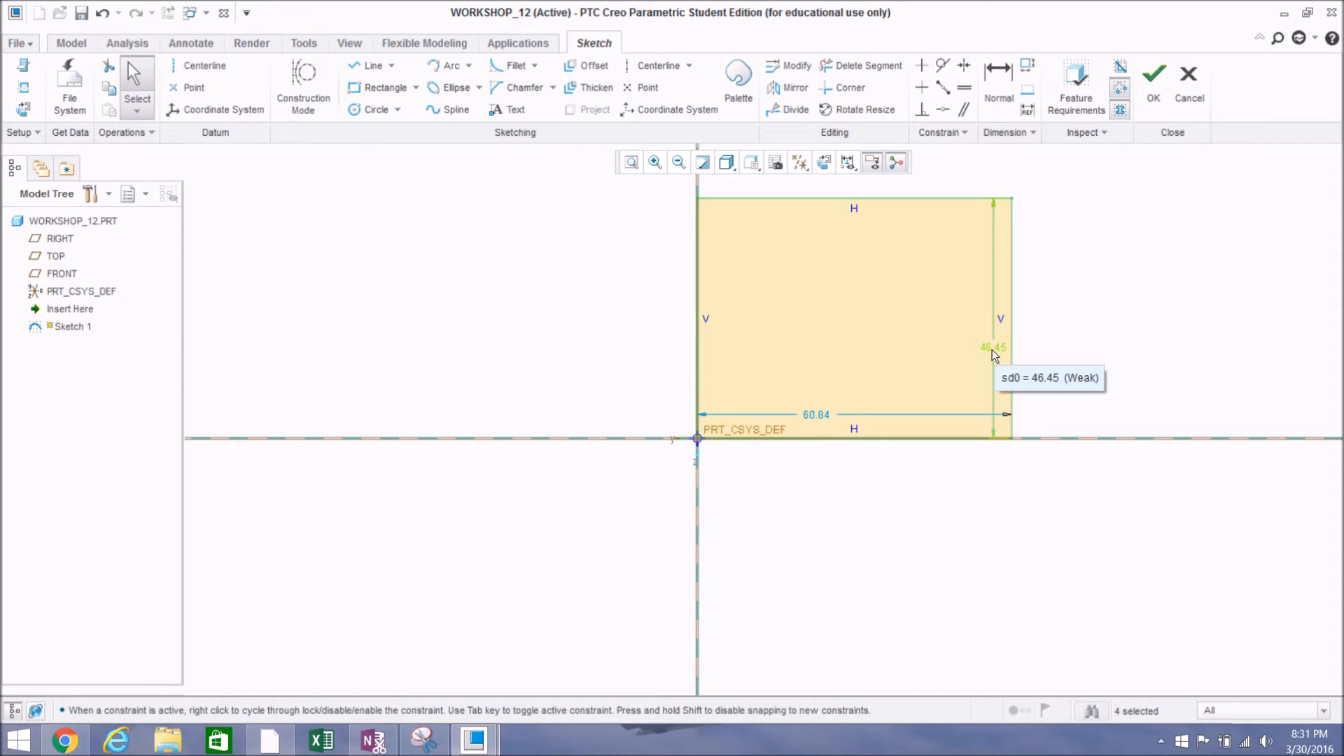
{"action": "left_click_drag", "start_coordinate": [993, 349], "coordinate": [1059, 363]}
{"action": "left_click_drag", "start_coordinate": [820, 413], "coordinate": [813, 481]}
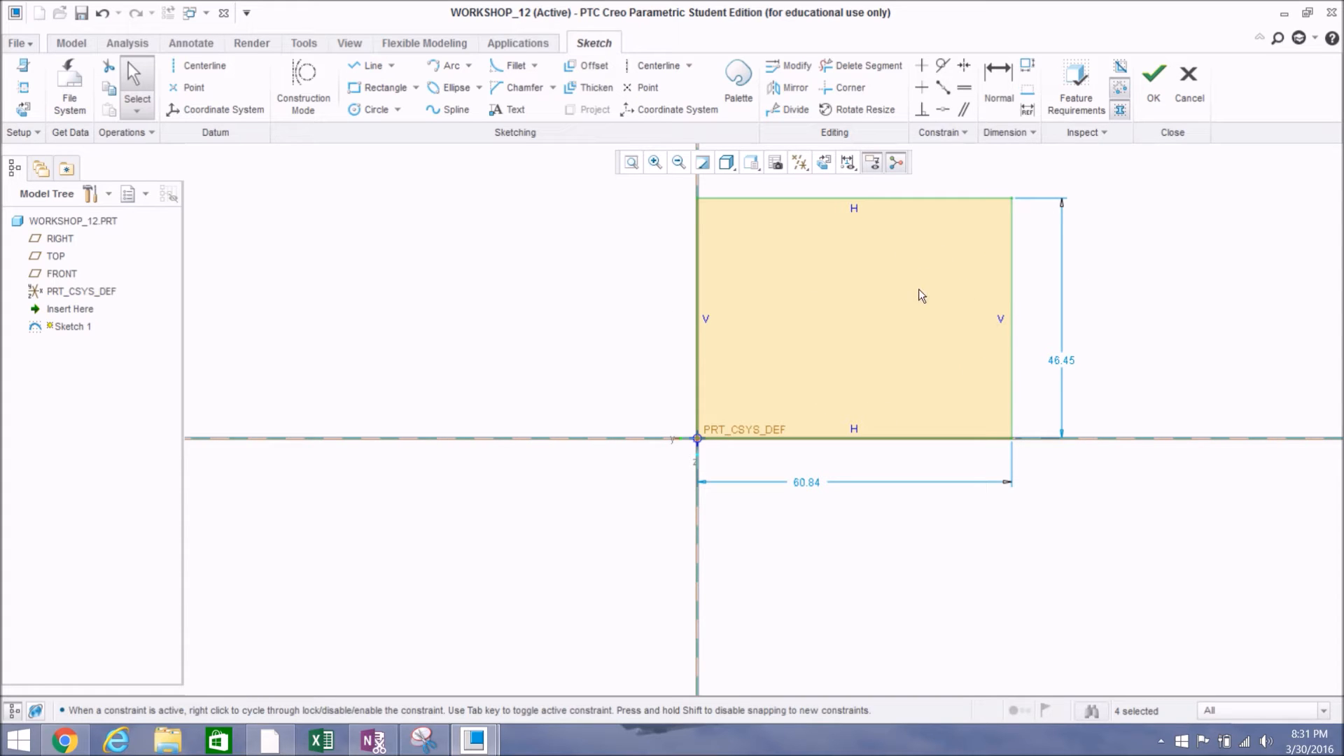
Step: Delete the rectangle's outer vertical side, and remove its remaining lines with Delete Segment
{"action": "left_click", "coordinate": [1010, 317]}
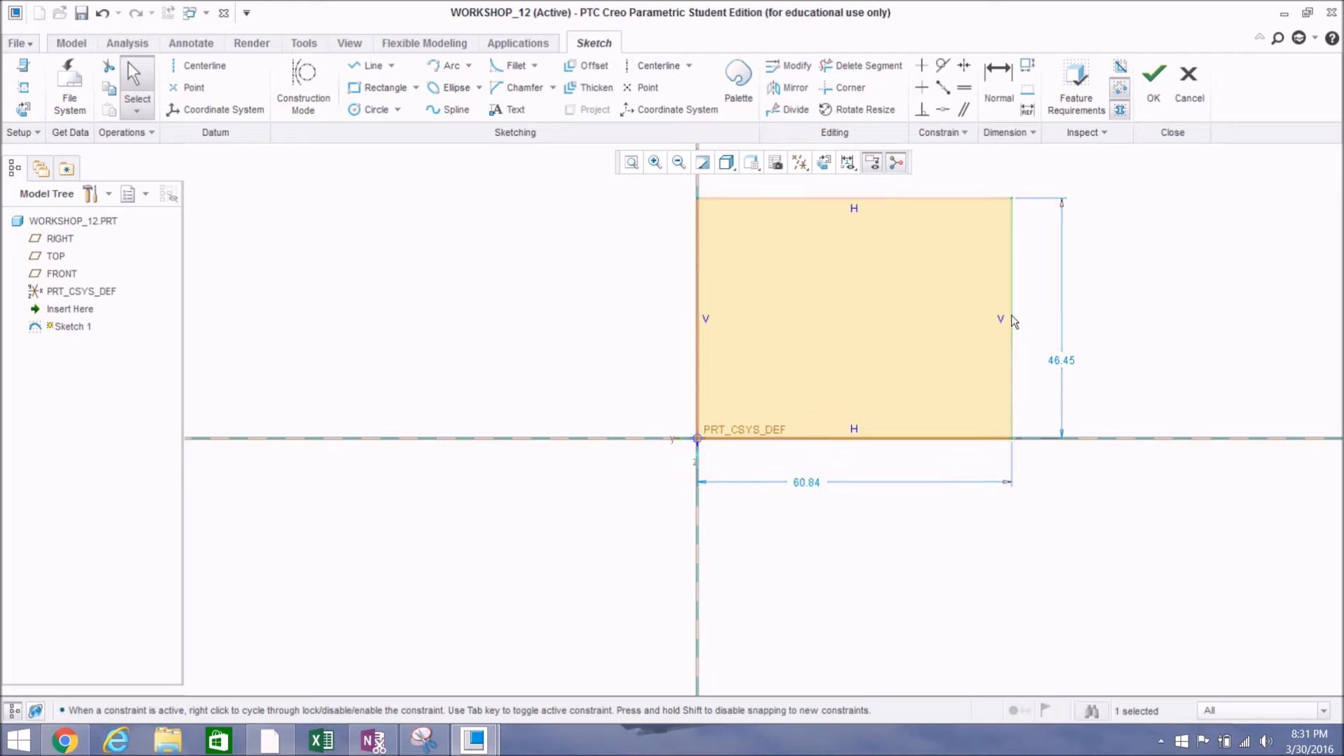
{"action": "key", "text": "Delete"}
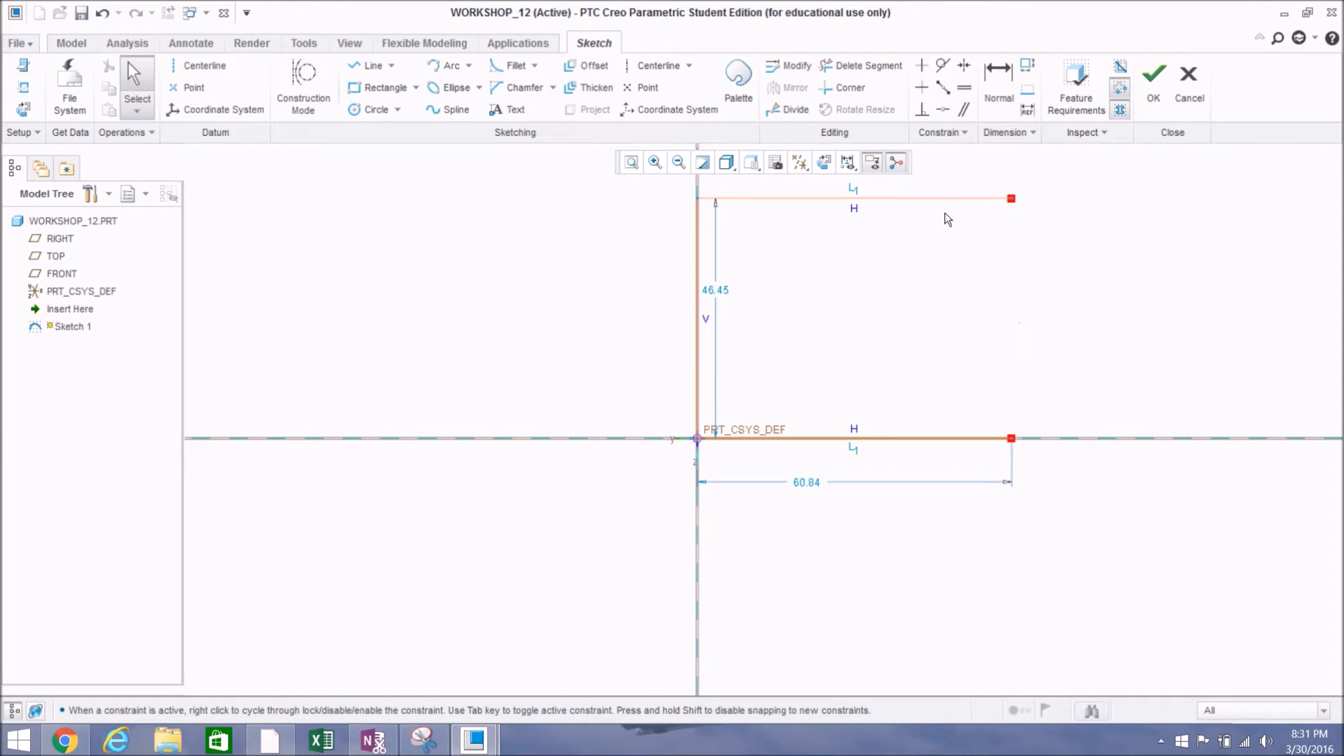
{"action": "left_click", "coordinate": [878, 66]}
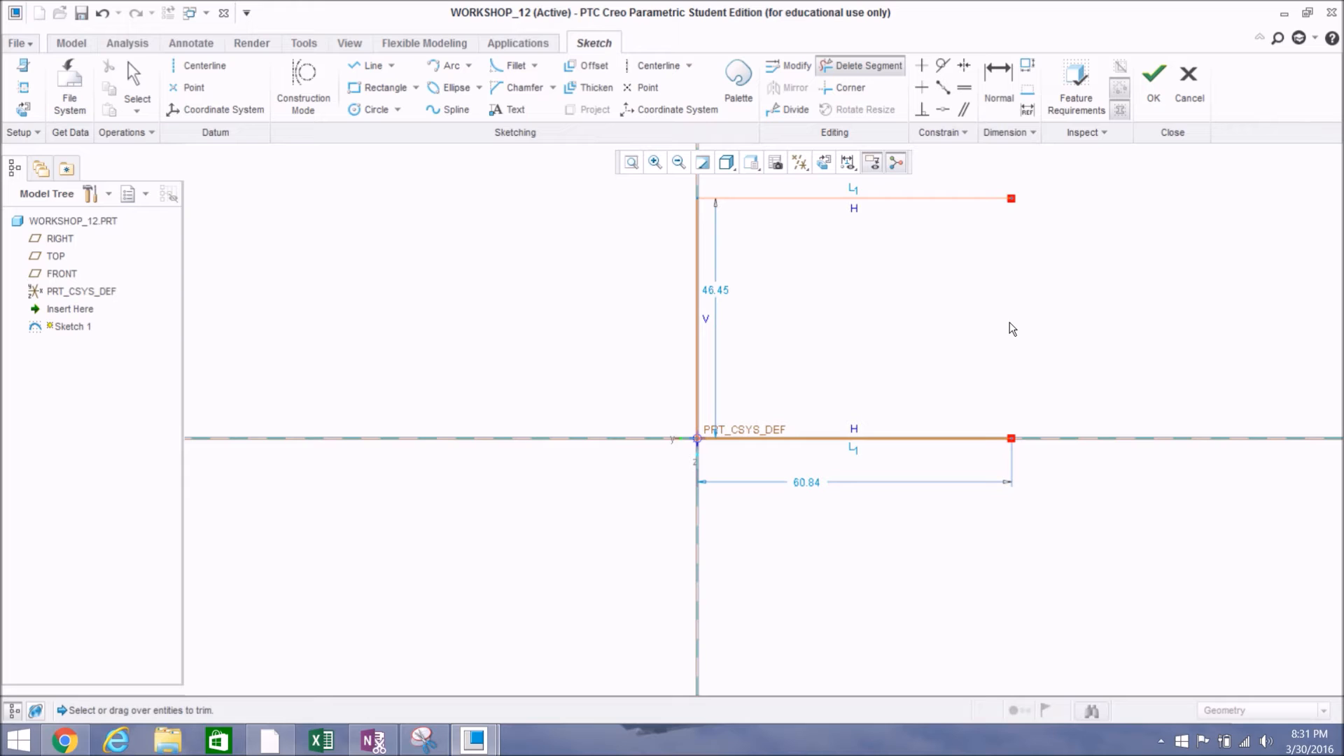
{"action": "mouse_move", "coordinate": [992, 350]}
{"action": "left_mouse_down"}
{"action": "mouse_move", "coordinate": [980, 420]}
{"action": "mouse_move", "coordinate": [935, 422]}
{"action": "mouse_move", "coordinate": [766, 358]}
{"action": "left_mouse_up"}
{"action": "left_click_drag", "start_coordinate": [695, 334], "coordinate": [842, 191]}
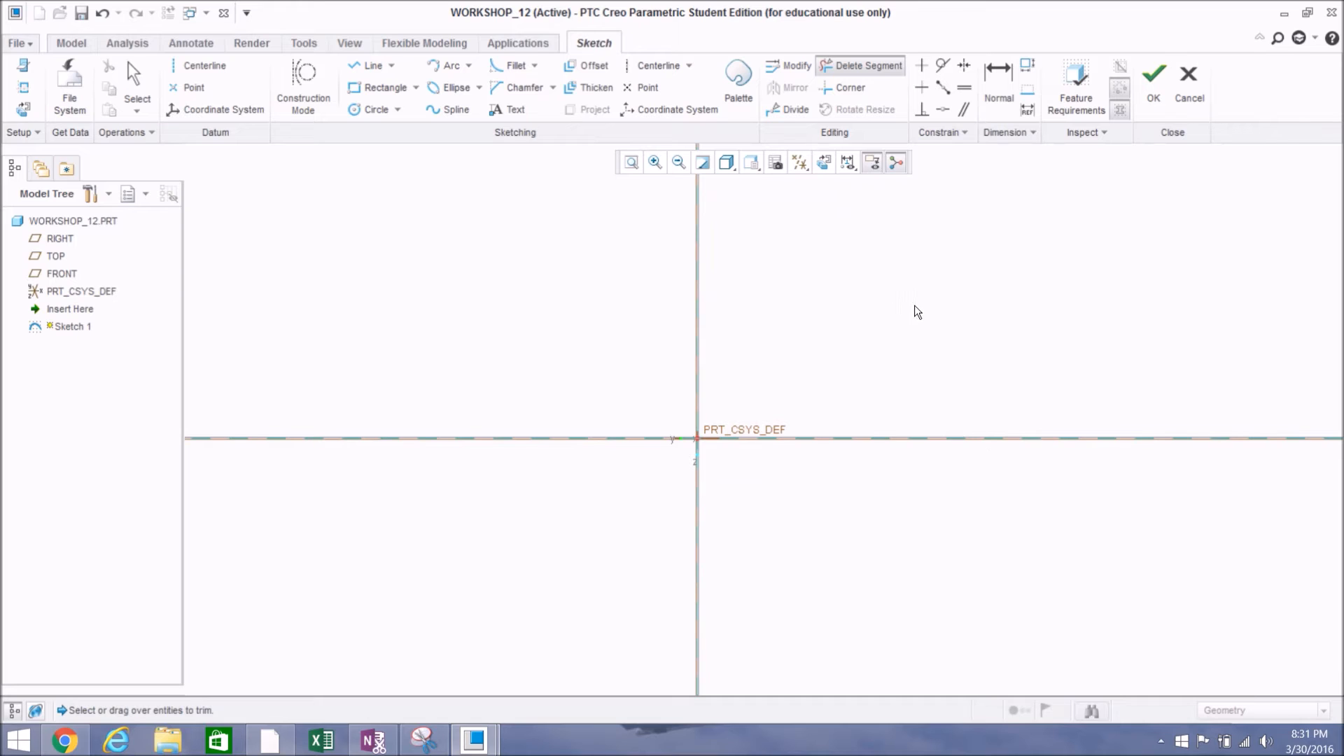
{"action": "middle_click", "coordinate": [876, 331]}
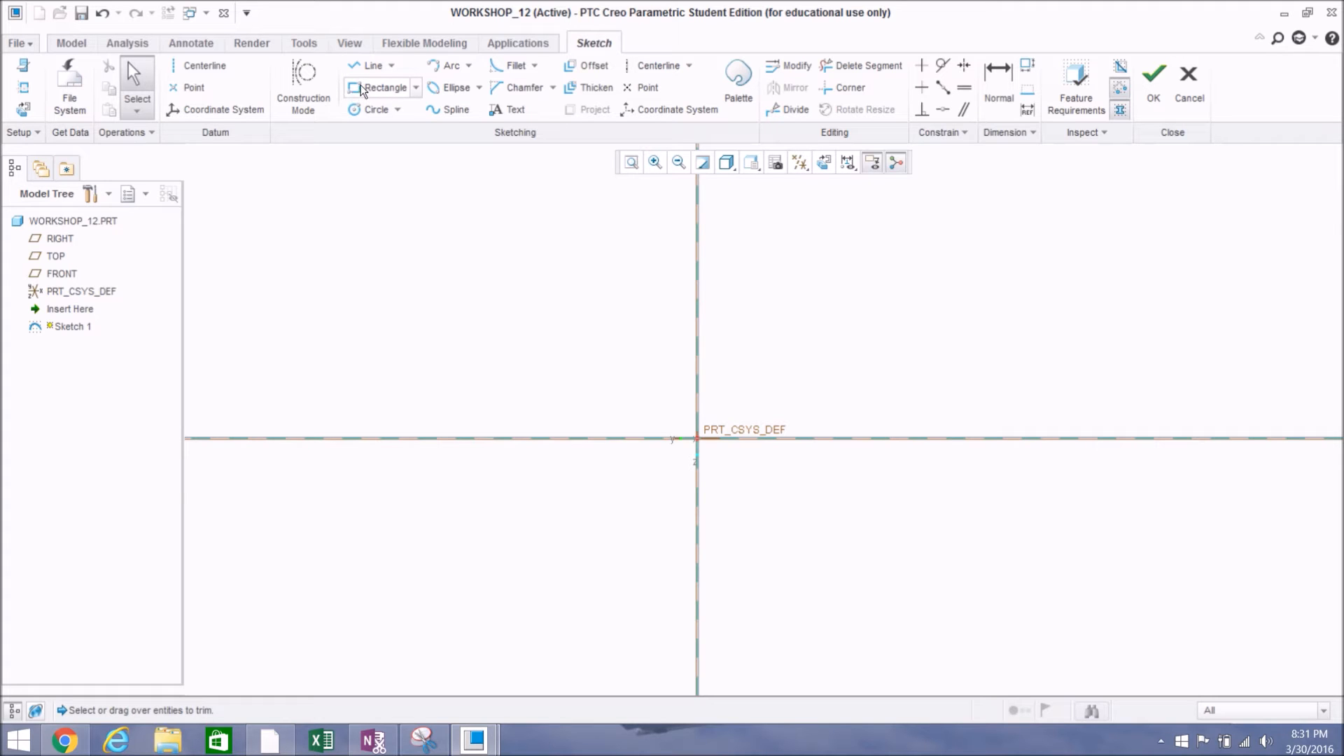
{"action": "left_click", "coordinate": [416, 88]}
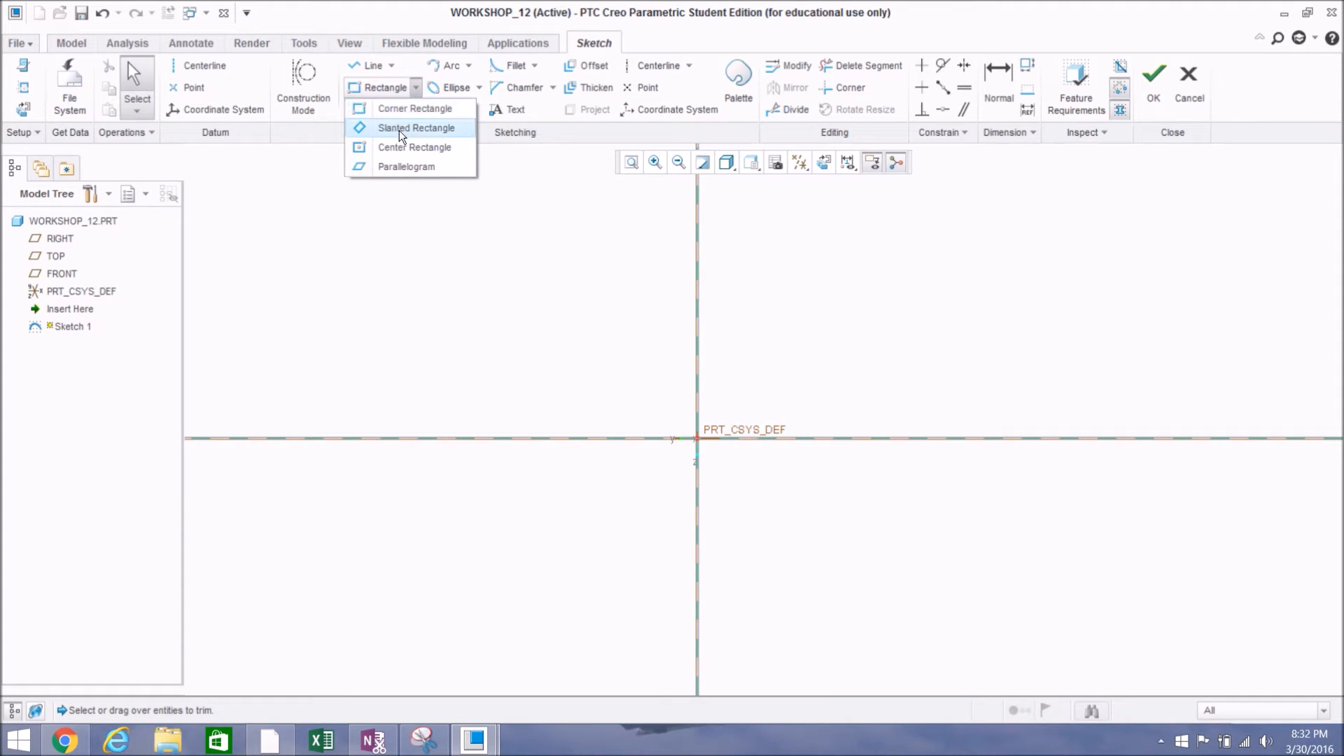
{"action": "left_click", "coordinate": [433, 149]}
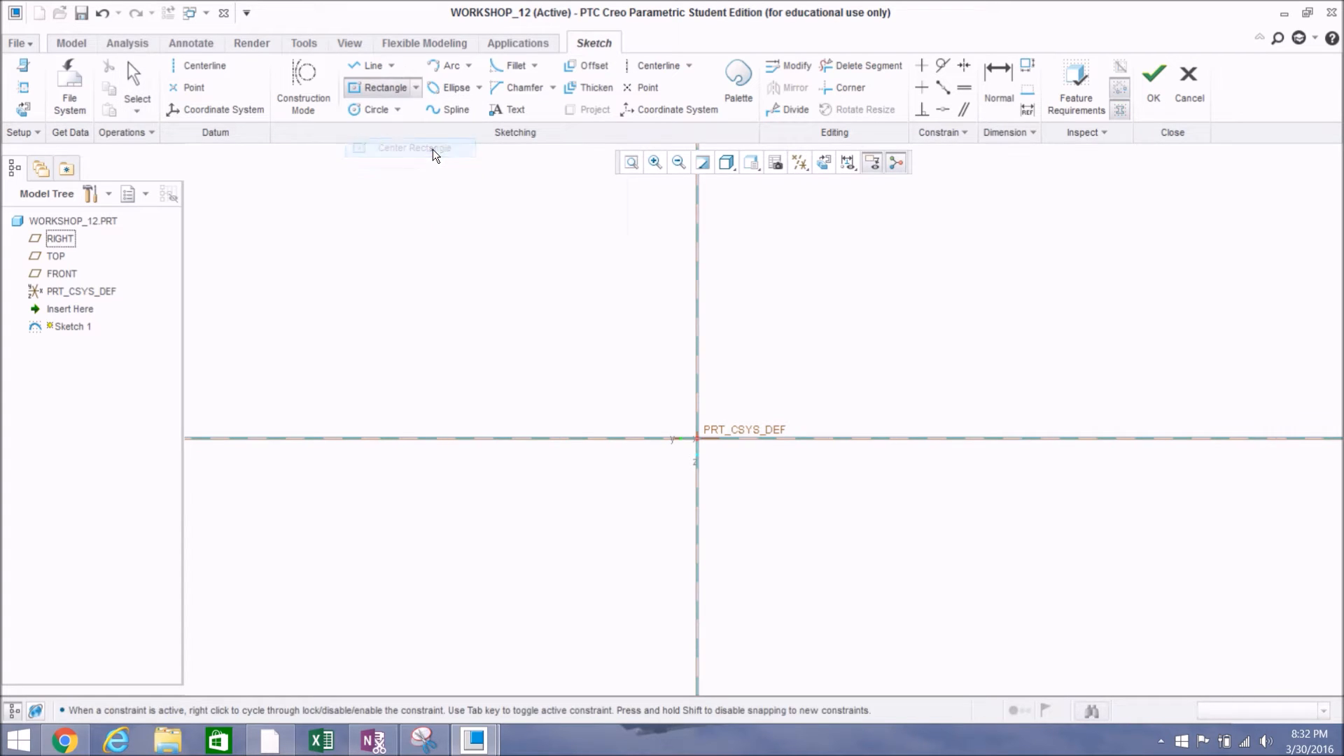
{"action": "left_click", "coordinate": [698, 435]}
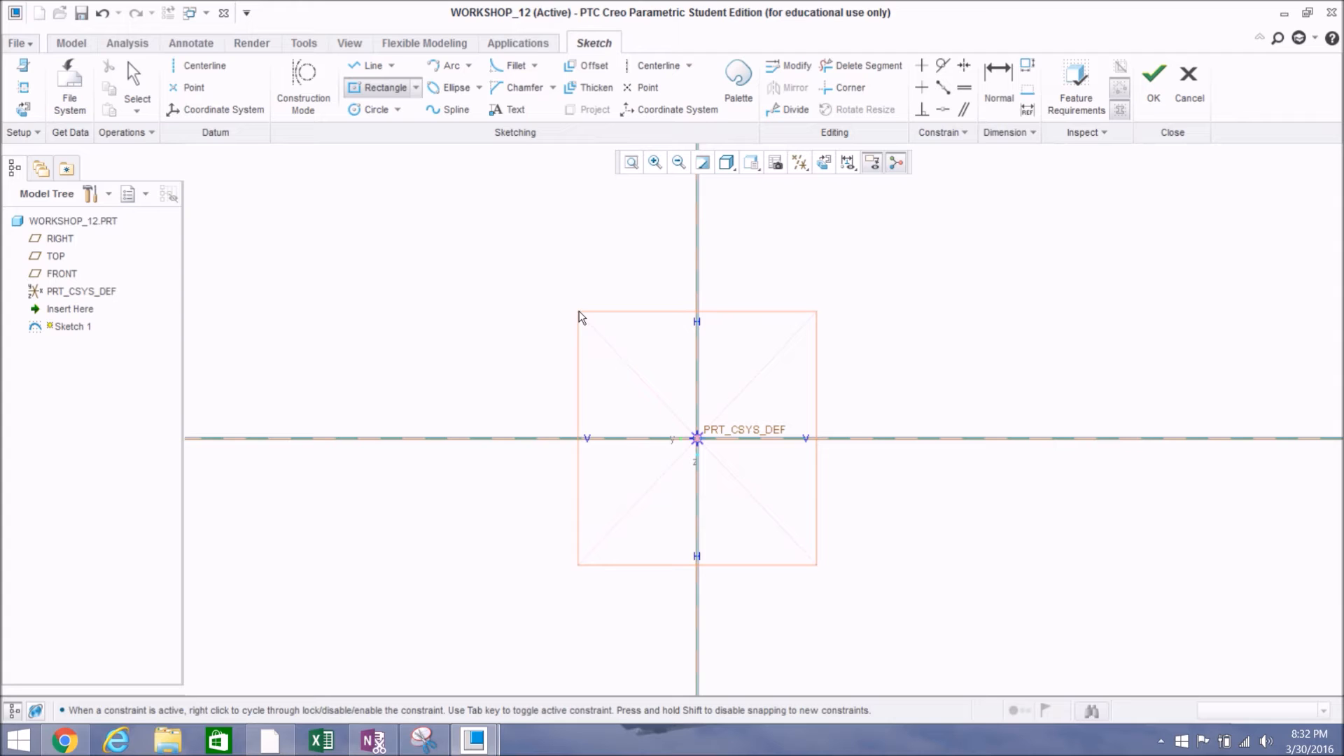
{"action": "middle_click", "coordinate": [578, 311]}
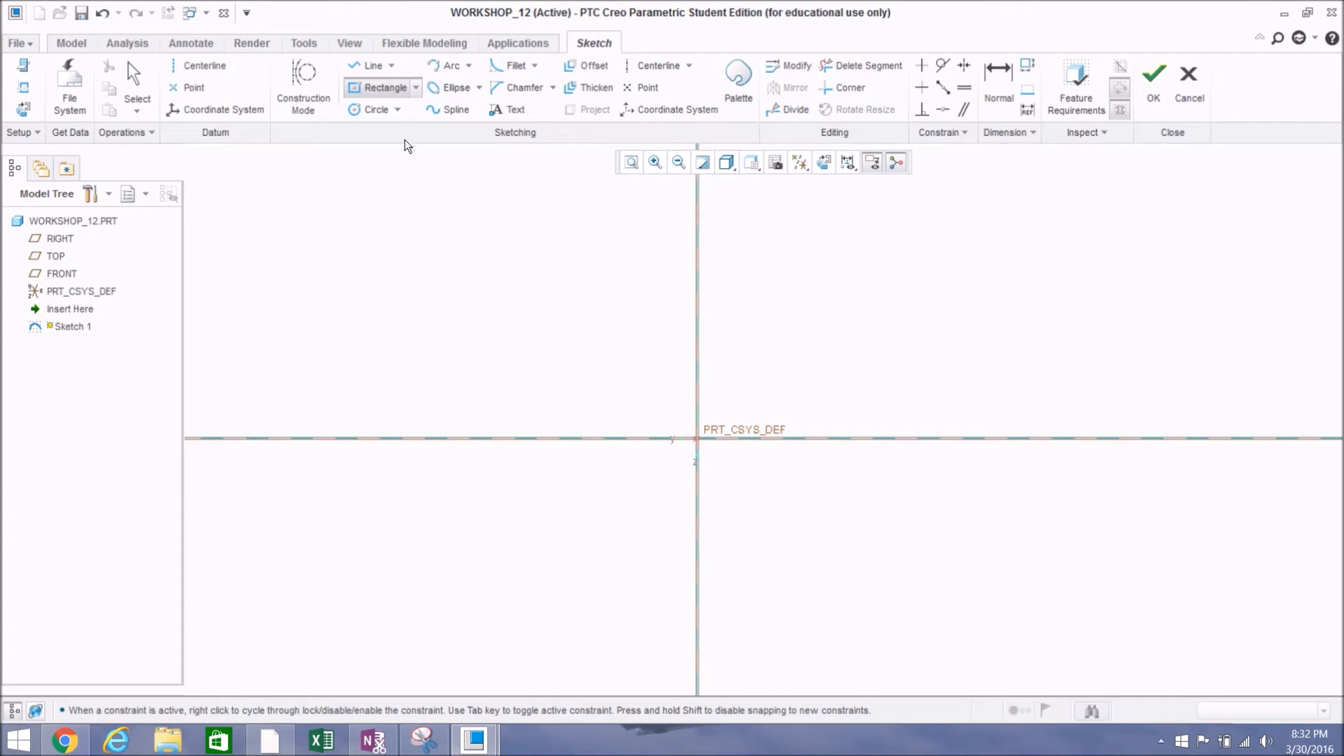
Step: Sketch a circle about 14.20 in diameter, its center about 67.46 right of and 44.07 above the origin
{"action": "left_click", "coordinate": [376, 107]}
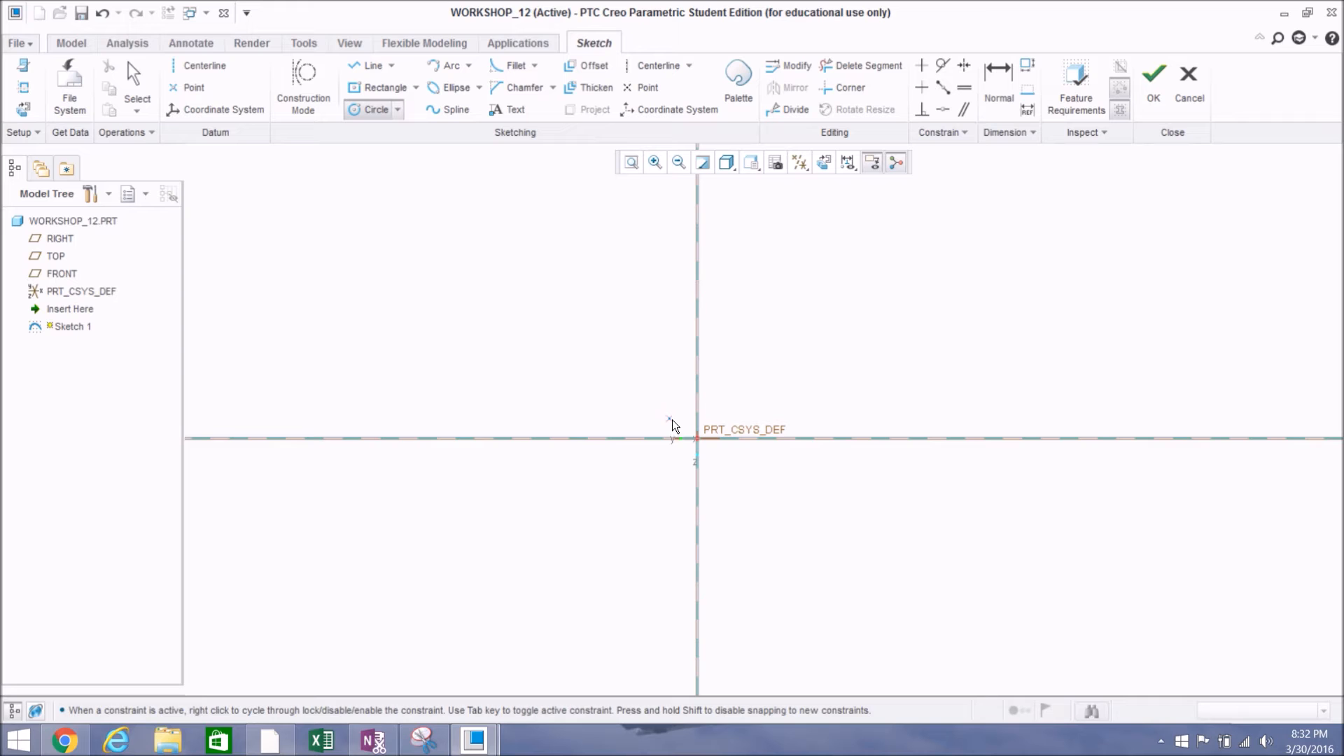
{"action": "left_click", "coordinate": [696, 439]}
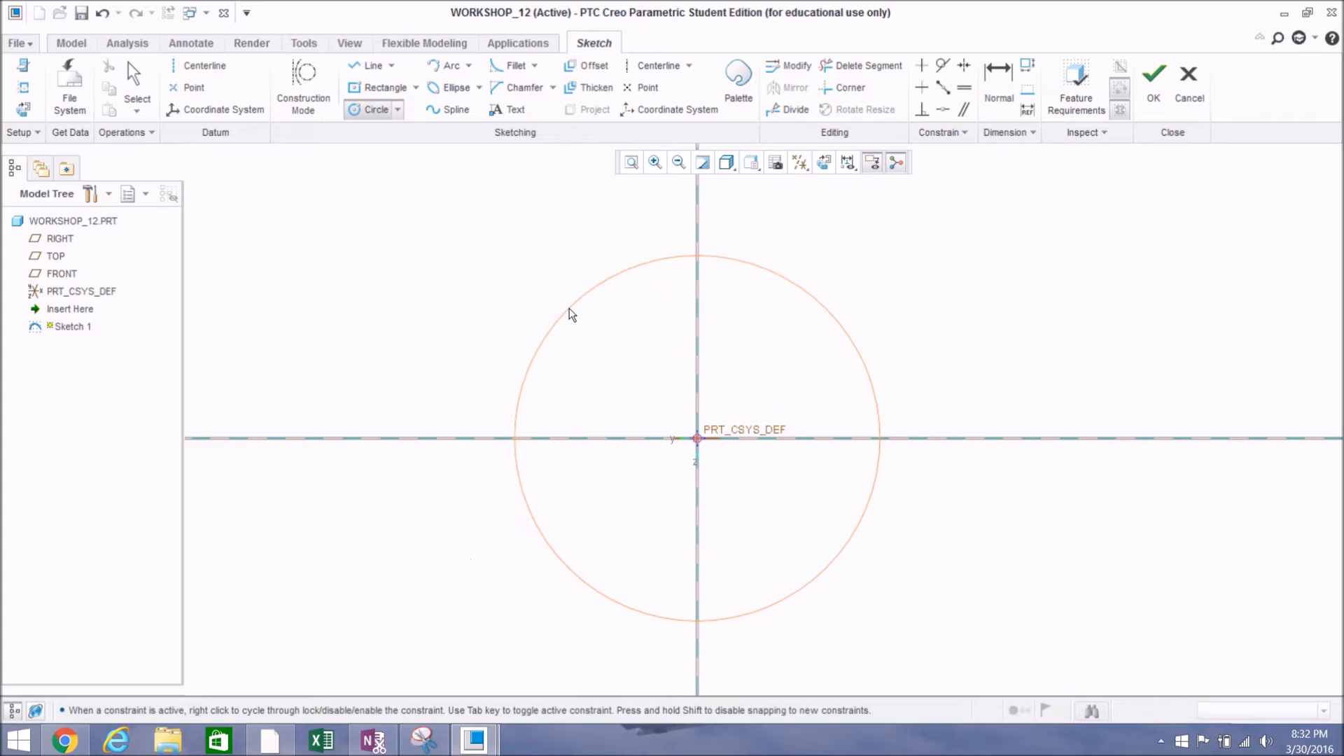
{"action": "middle_click", "coordinate": [569, 309]}
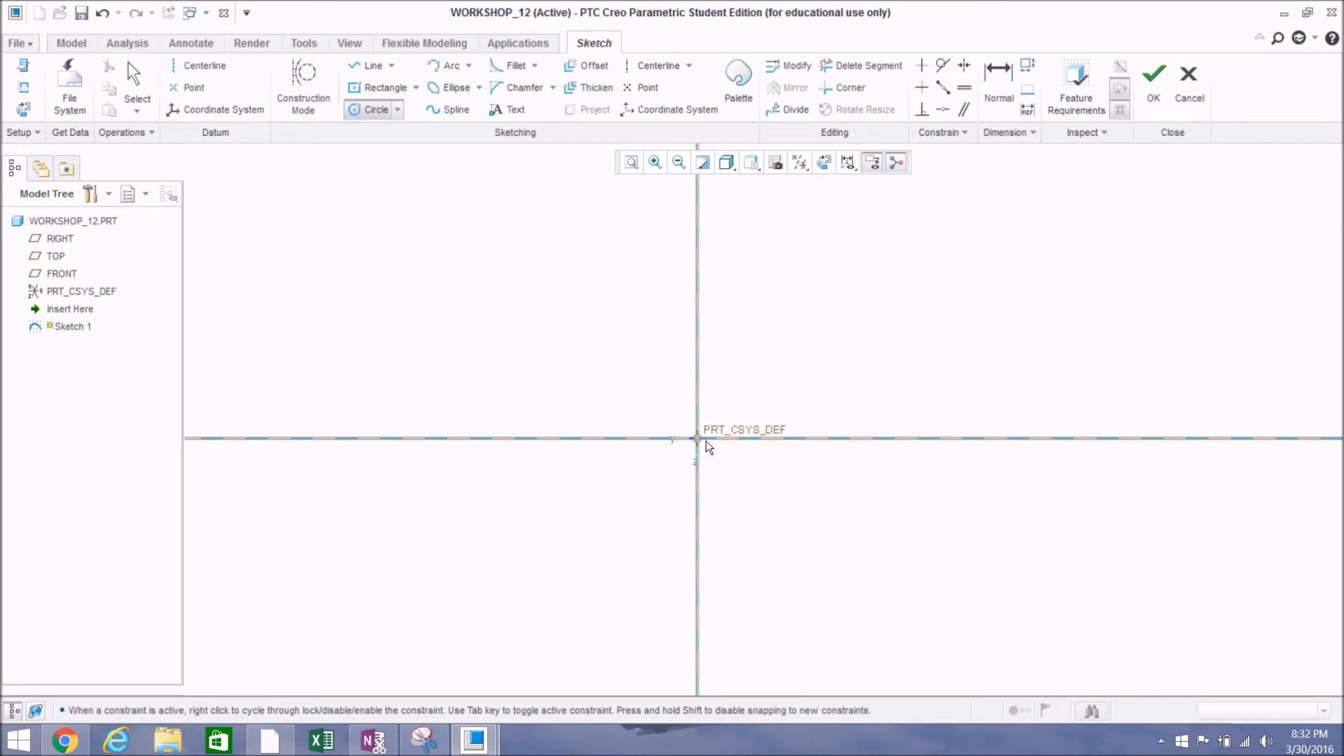
{"action": "left_click", "coordinate": [1047, 209]}
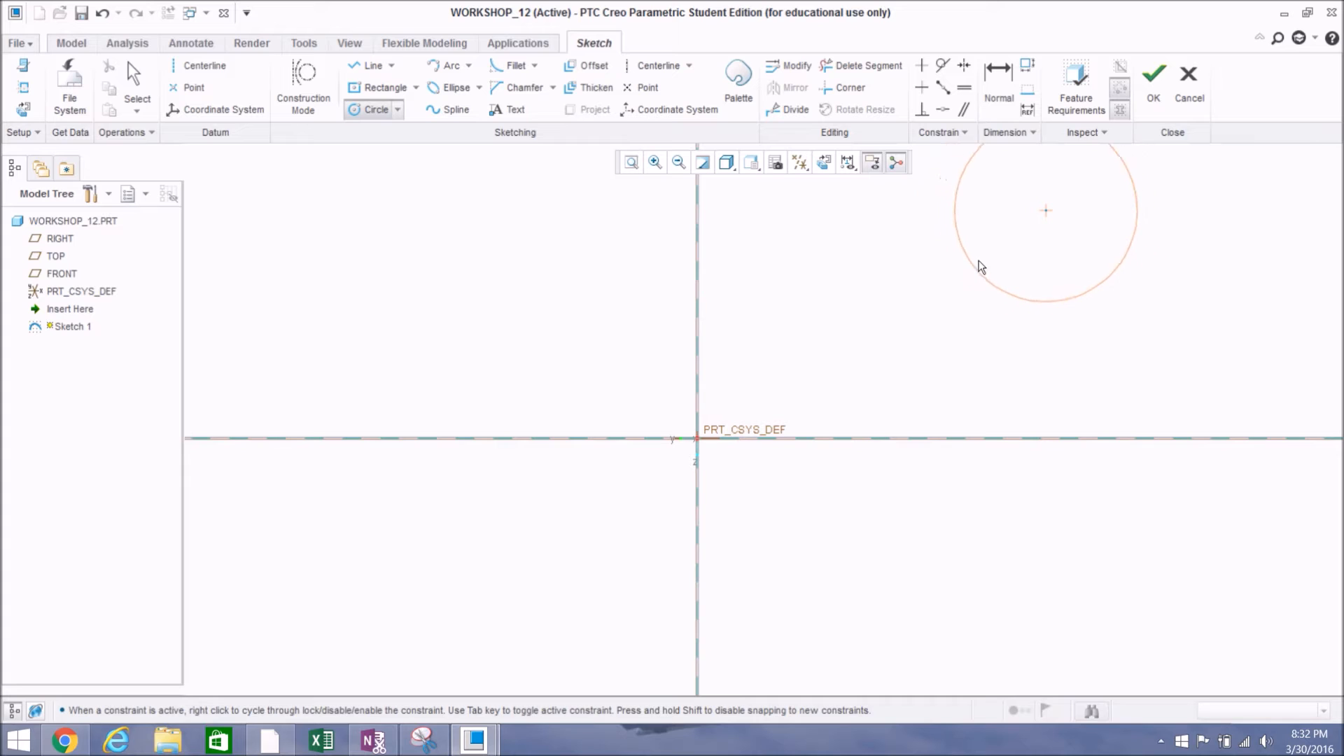
{"action": "left_click", "coordinate": [1012, 222]}
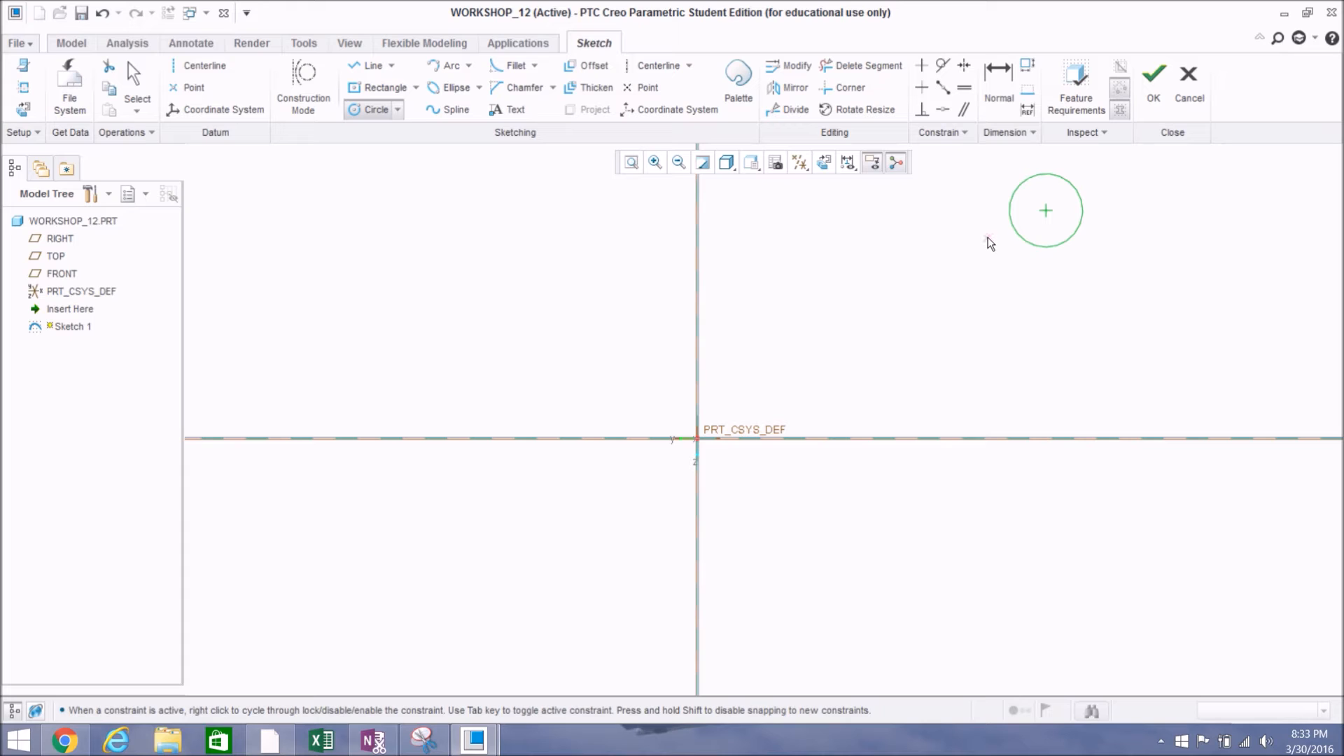
{"action": "middle_click", "coordinate": [990, 239]}
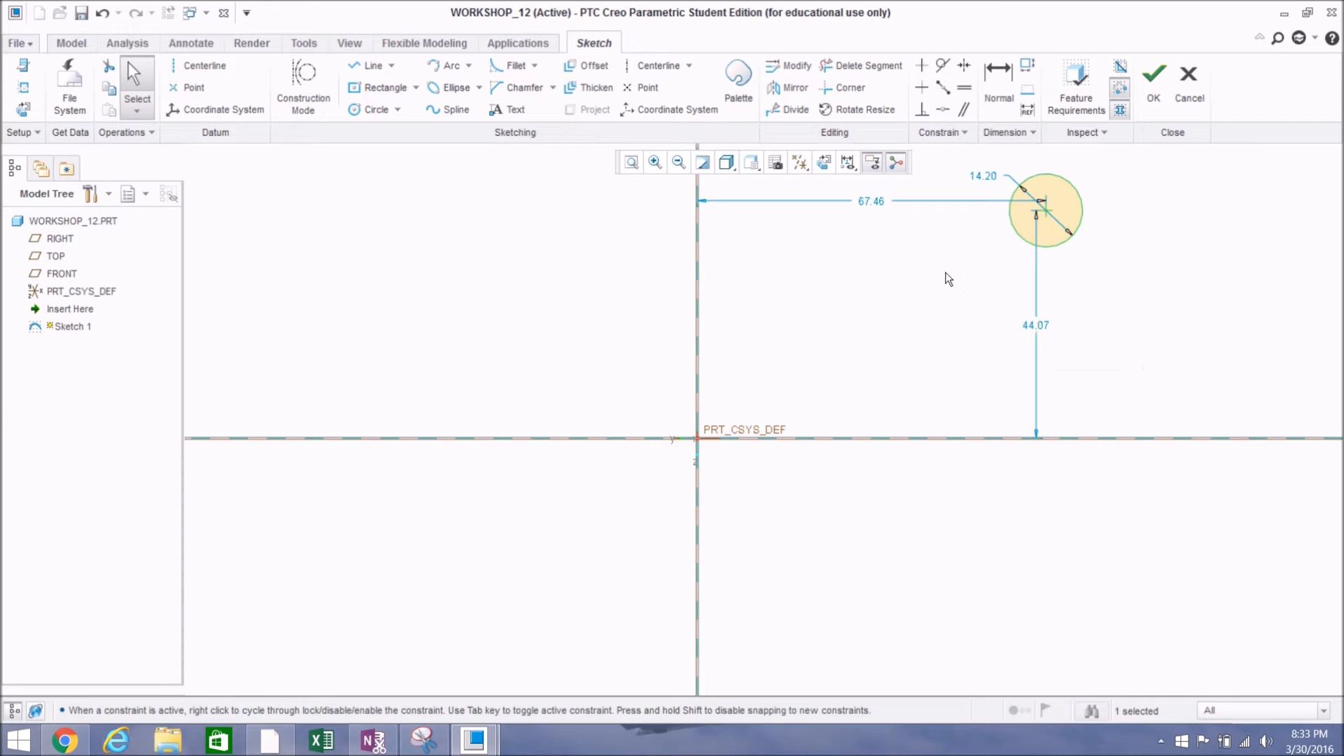
Step: Set the circle center's horizontal distance from the origin to 60 and its vertical distance to 40
{"action": "double_click", "coordinate": [868, 201]}
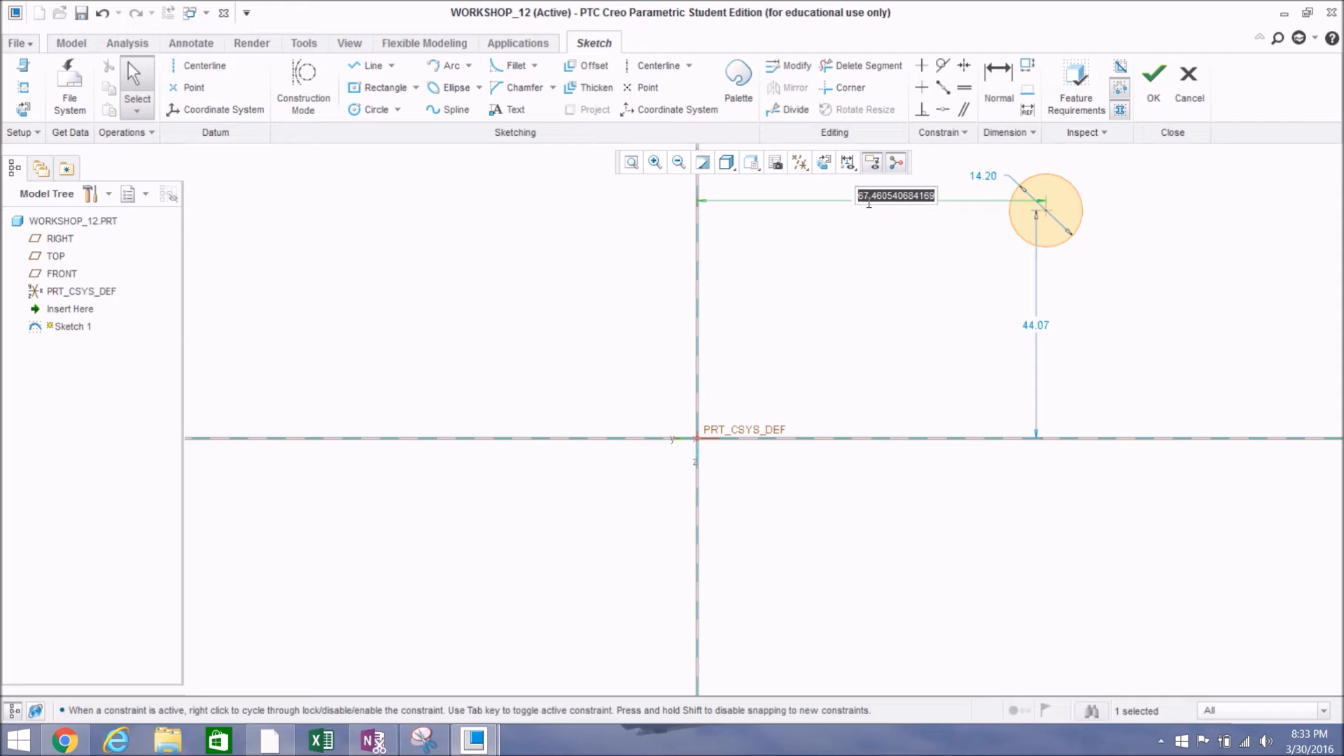
{"action": "type", "text": "060"}
{"action": "key", "text": "Return"}
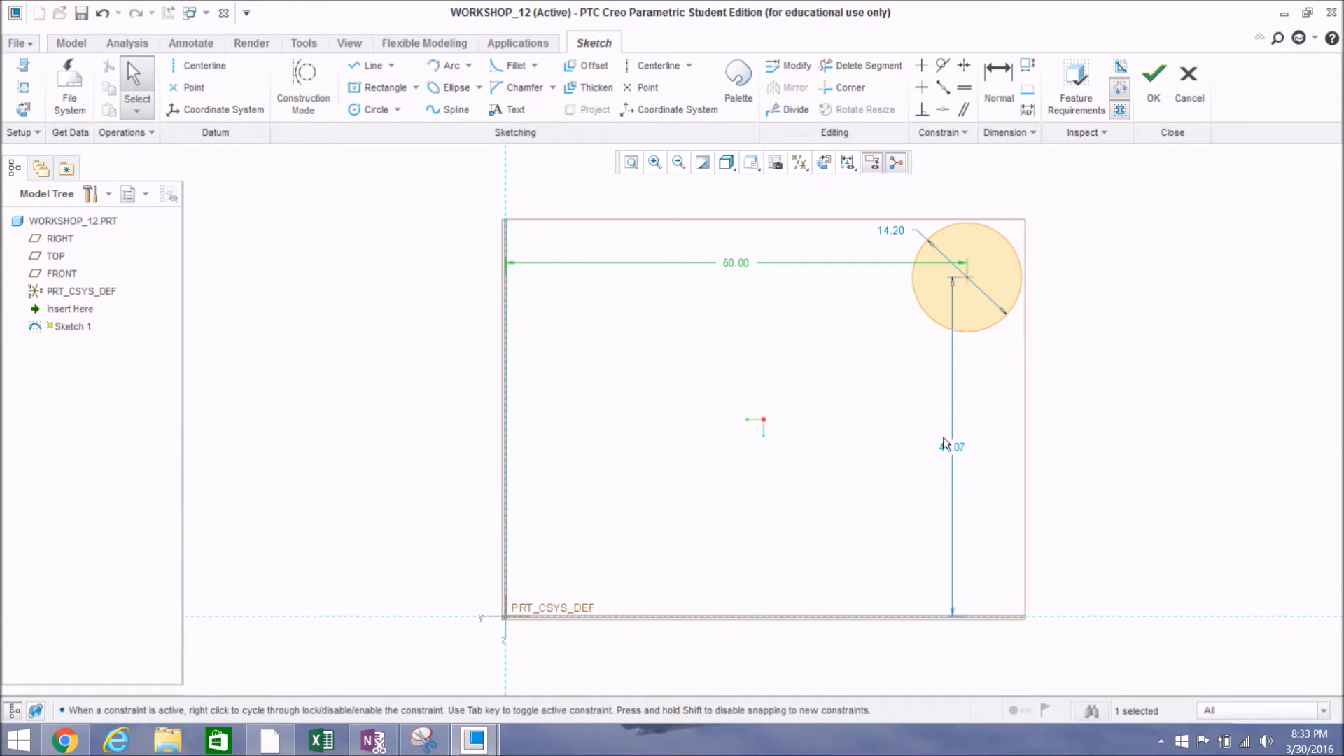
{"action": "double_click", "coordinate": [950, 448]}
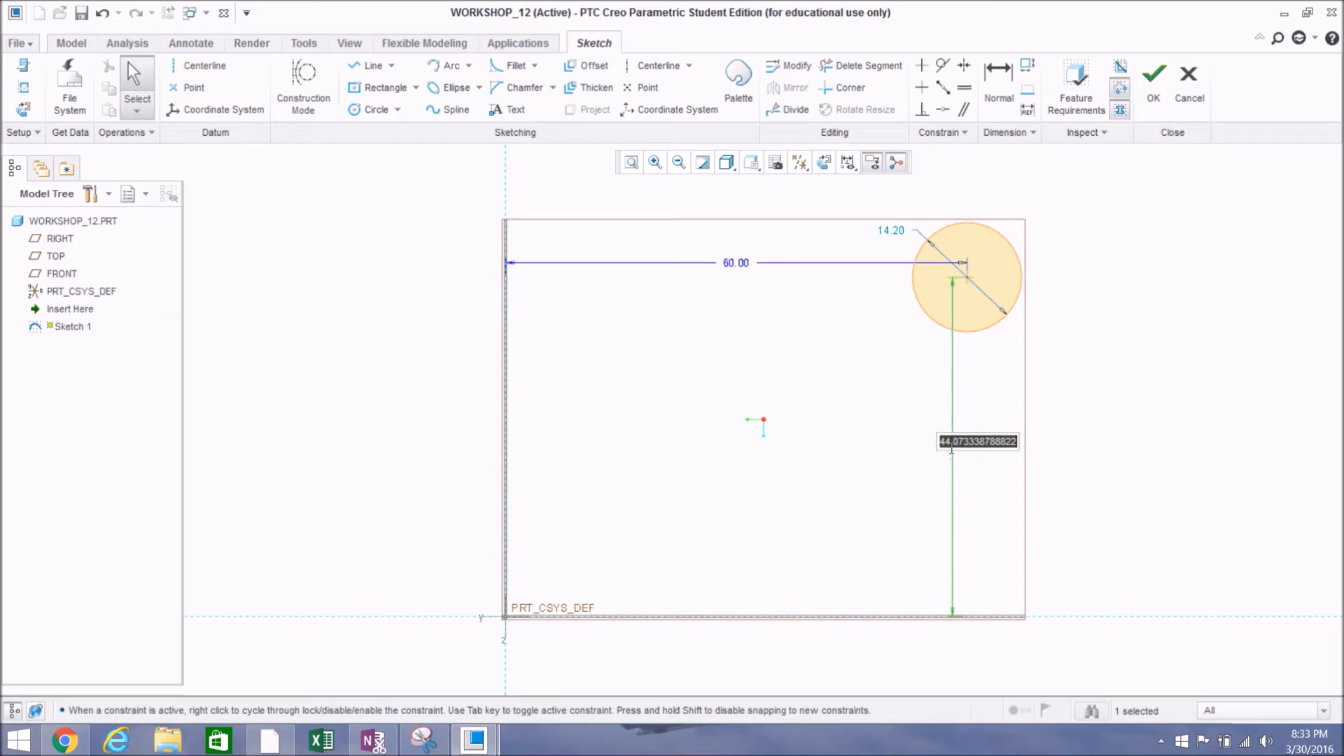
{"action": "type", "text": "40"}
{"action": "key", "text": "Return"}
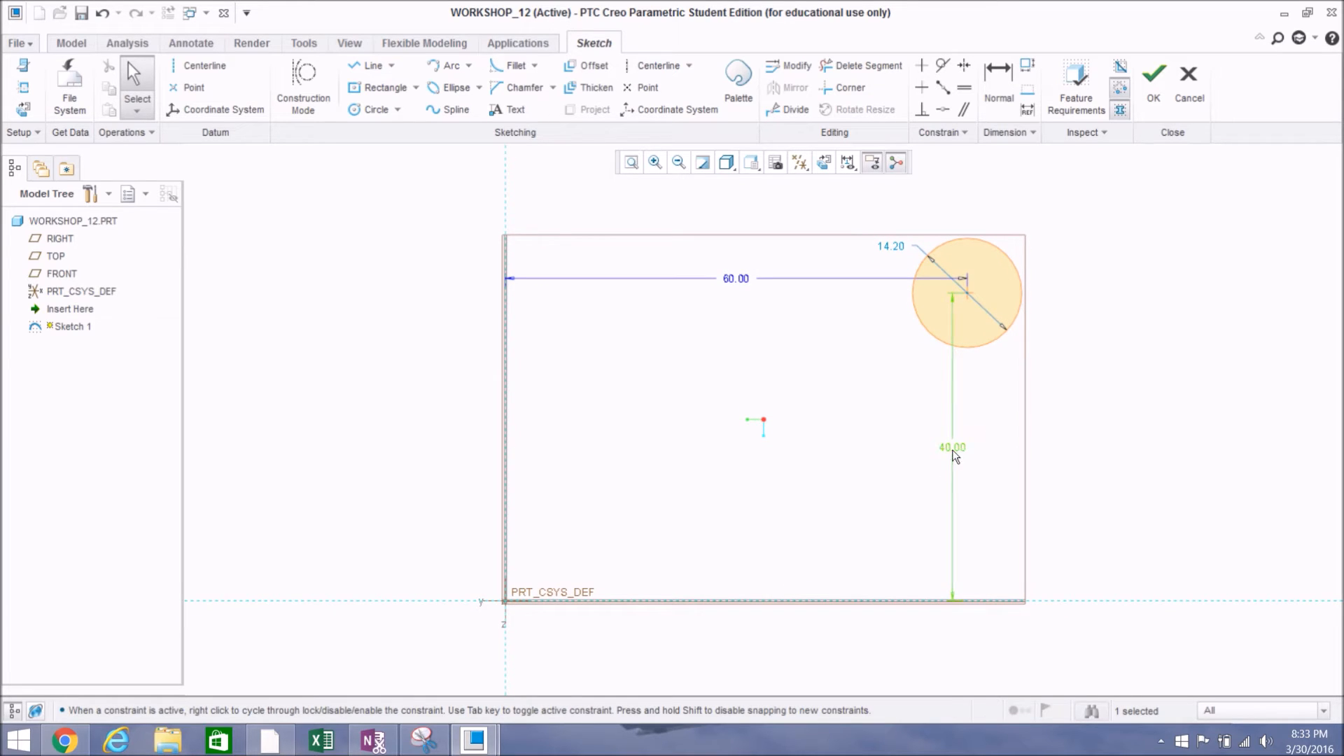
{"action": "double_click", "coordinate": [953, 448]}
{"action": "key", "text": "Return"}
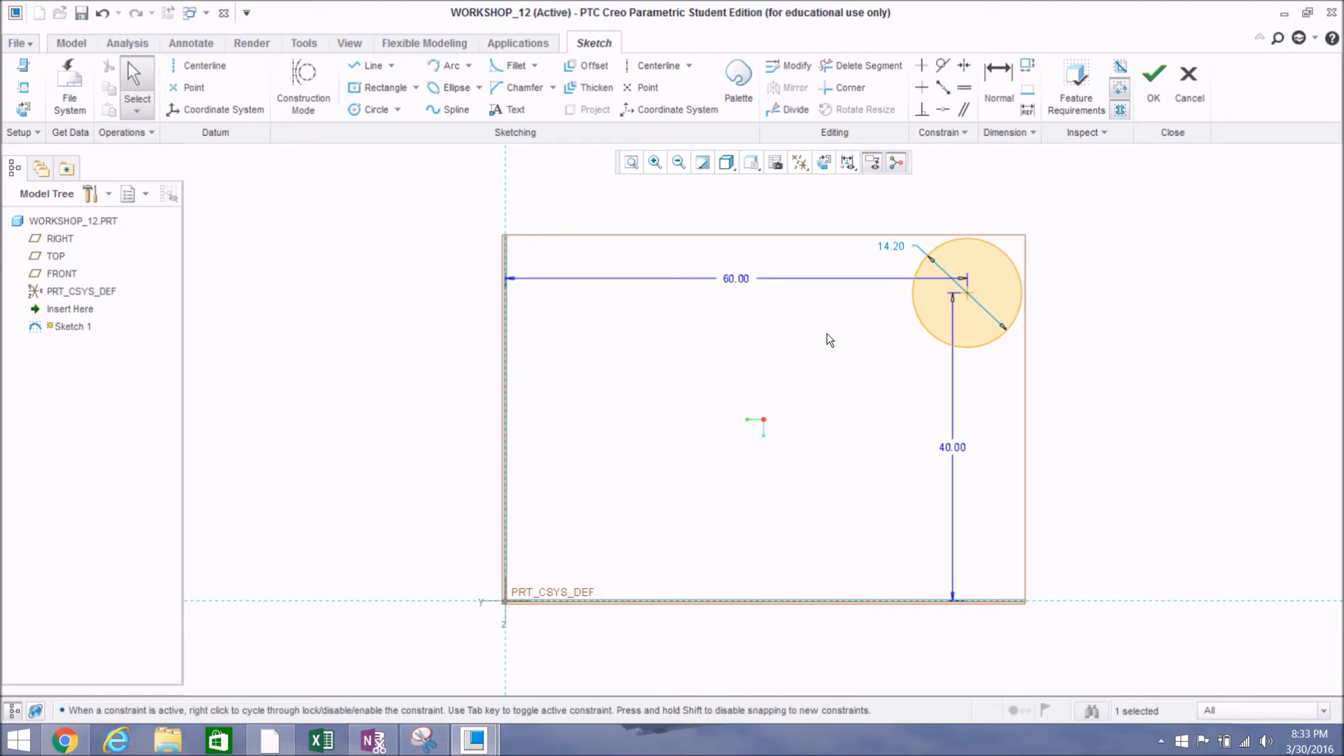
Step: Remove the dimensioned circle from the sketch with Delete Segment
{"action": "left_click", "coordinate": [824, 67]}
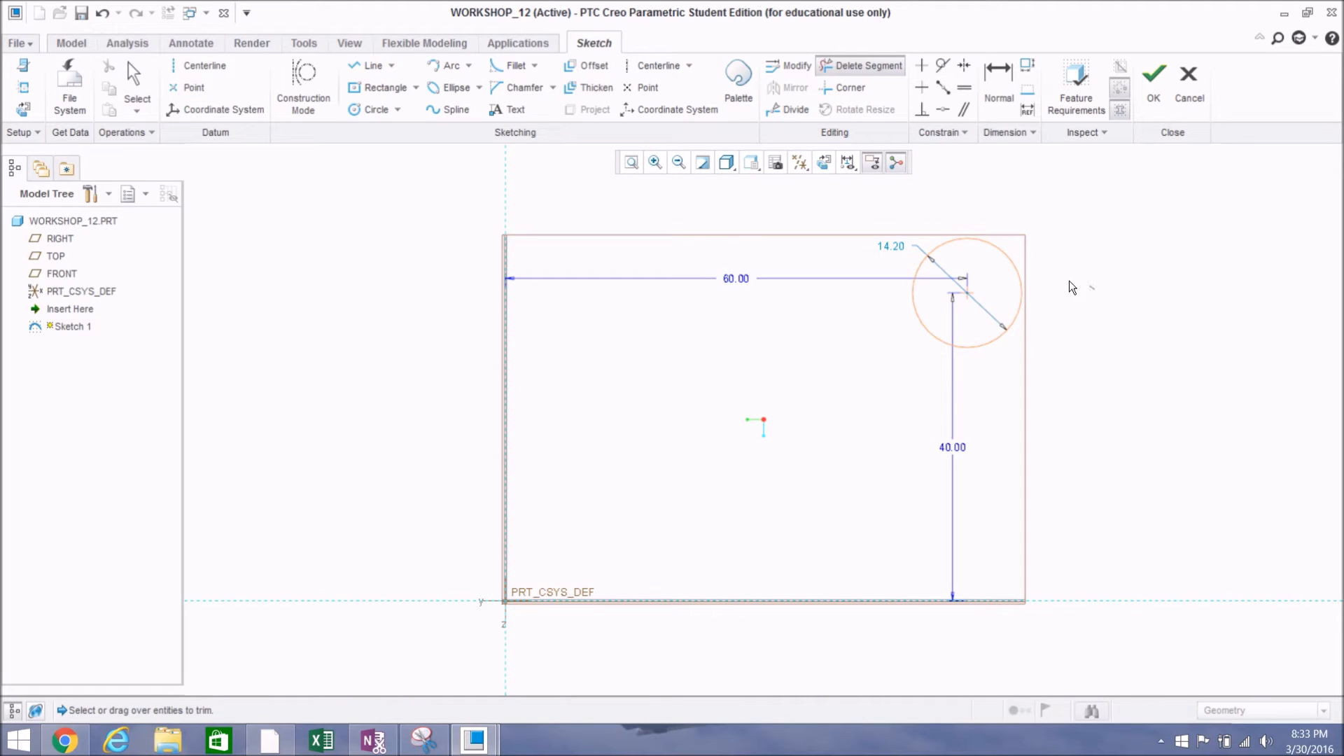
{"action": "left_click_drag", "start_coordinate": [1008, 262], "coordinate": [997, 265]}
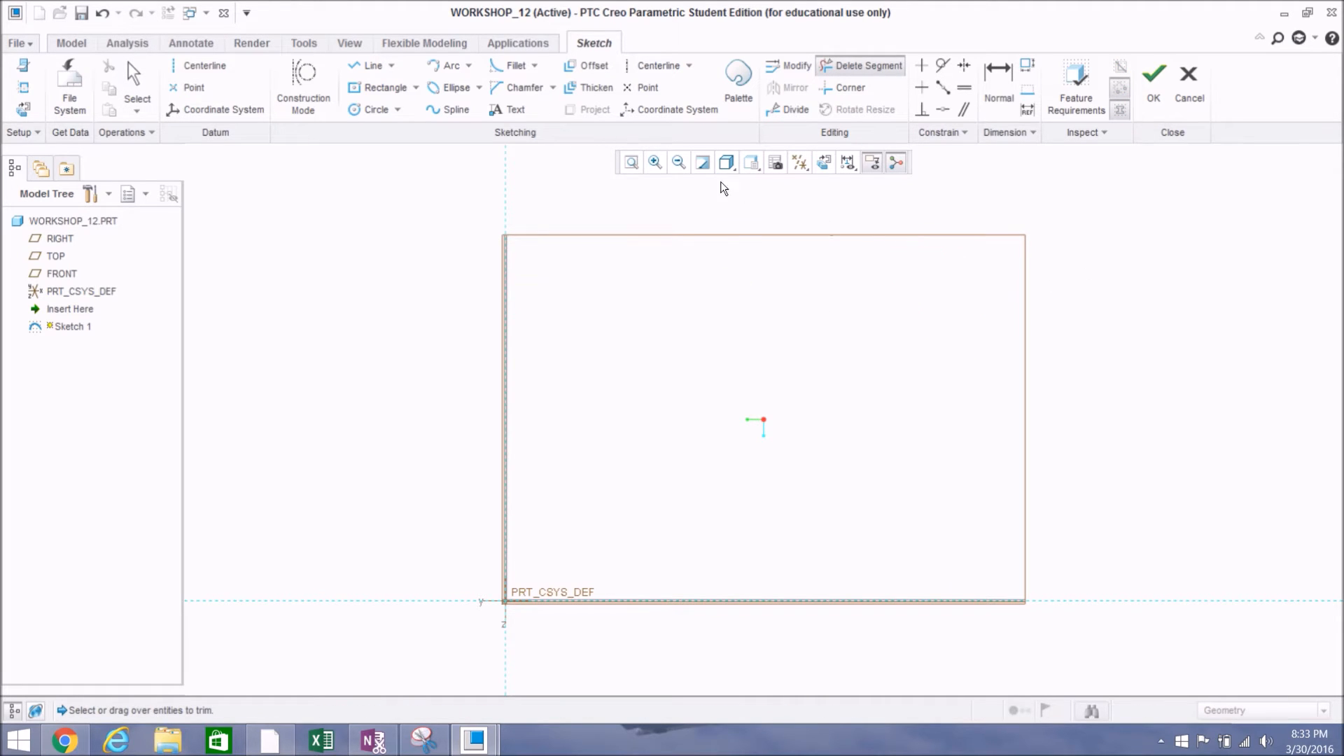
{"action": "left_click", "coordinate": [398, 110]}
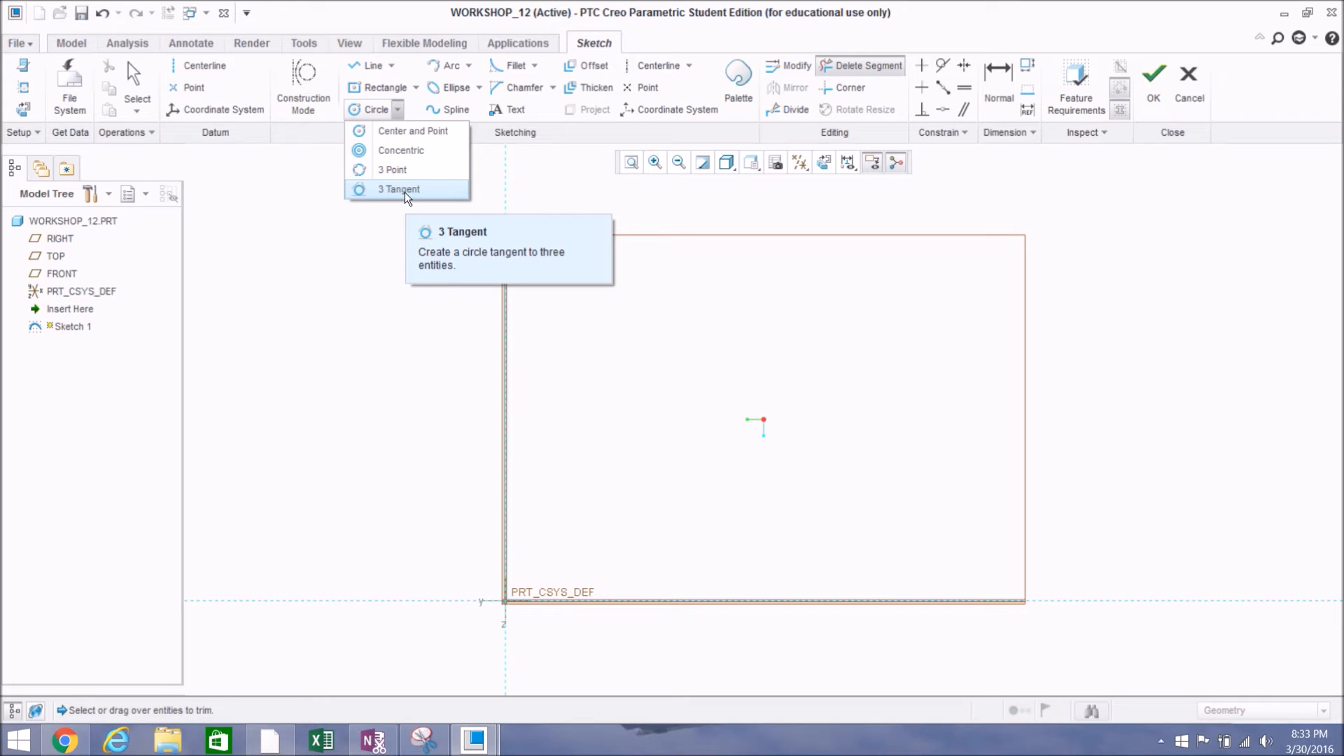
{"action": "key", "text": "Escape"}
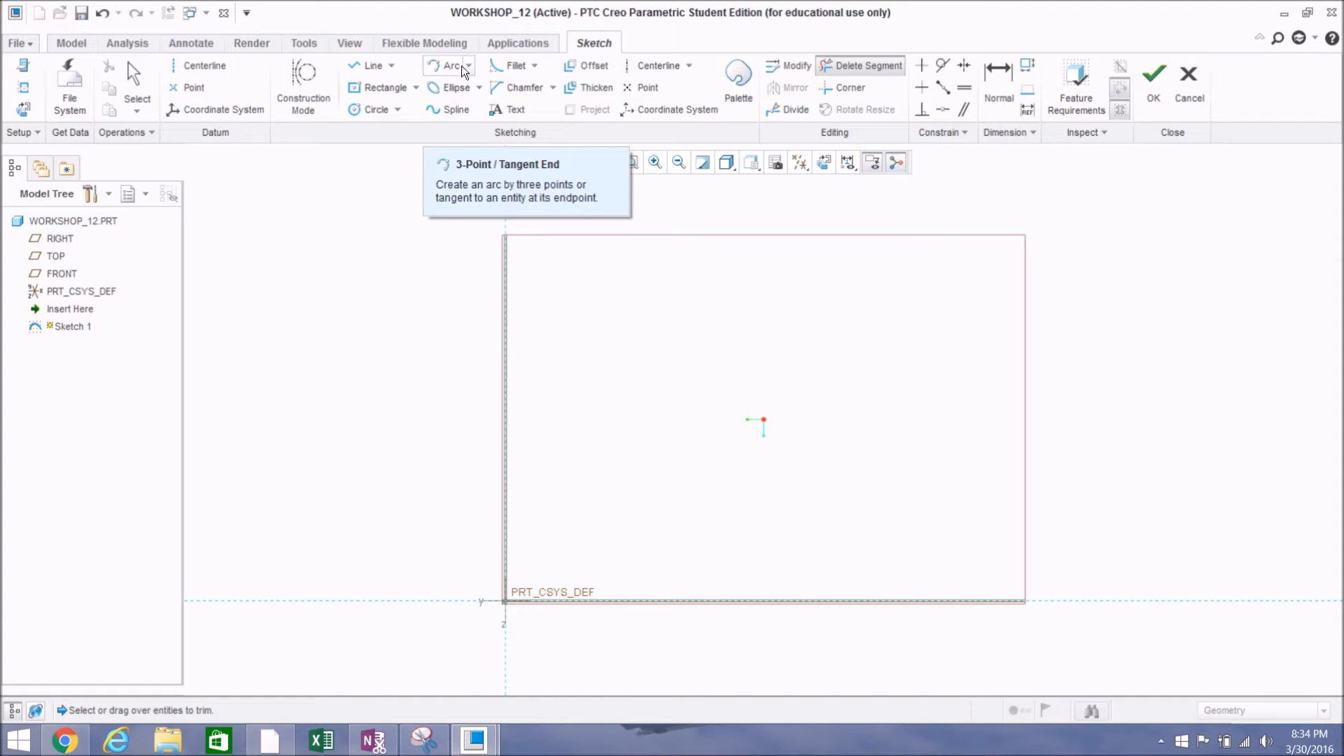
Step: Sketch a three-point arc of about 16.48 radius from the origin to the horizontal reference, bulging upward with its center about 2.04 above it
{"action": "left_click", "coordinate": [441, 64]}
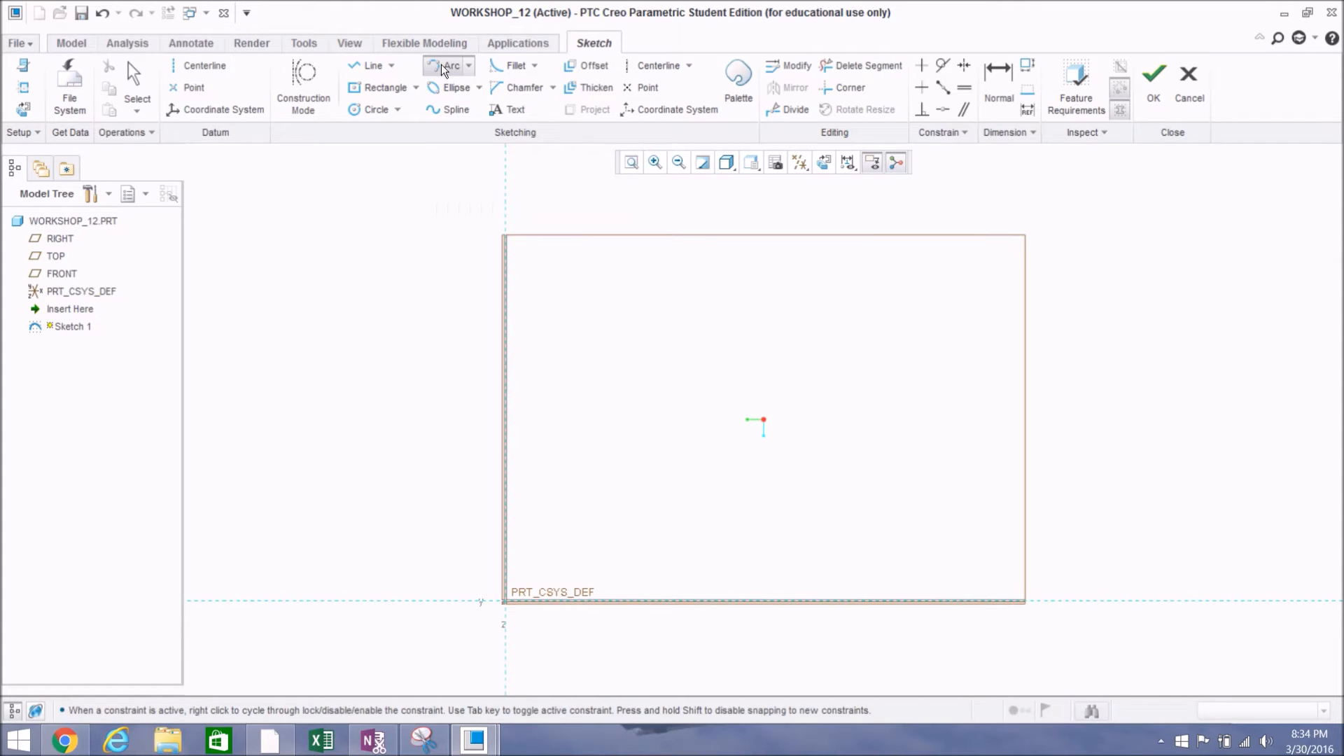
{"action": "scroll", "coordinate": [512, 589], "scroll_direction": "up", "scroll_amount": 2}
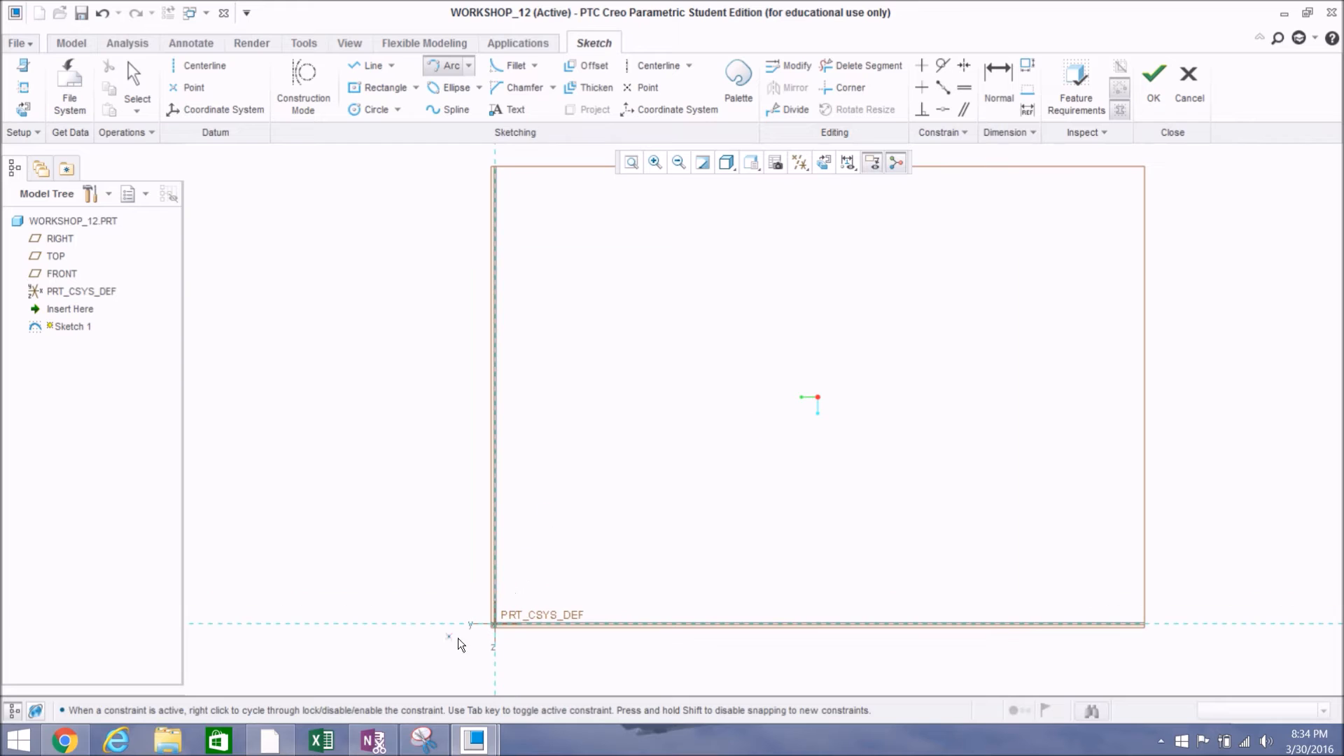
{"action": "scroll", "coordinate": [502, 639], "scroll_direction": "up", "scroll_amount": 2}
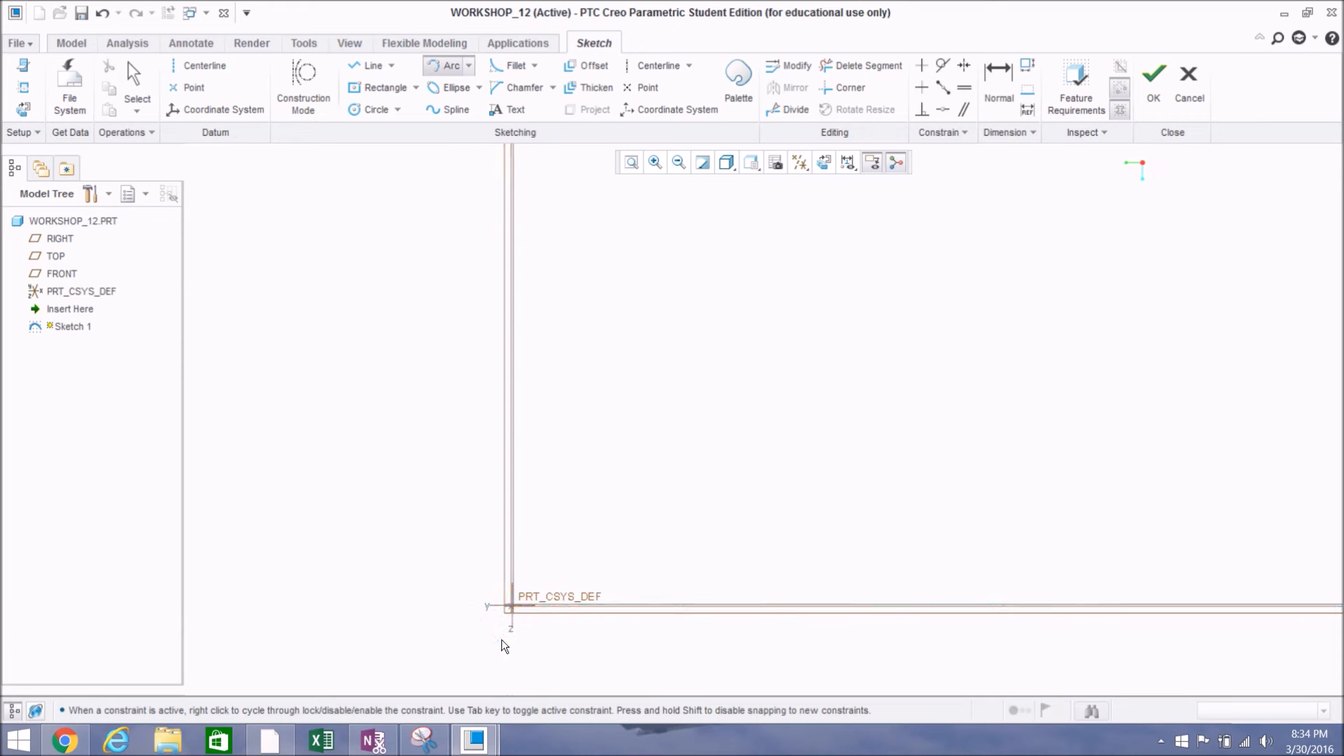
{"action": "left_click", "coordinate": [510, 604]}
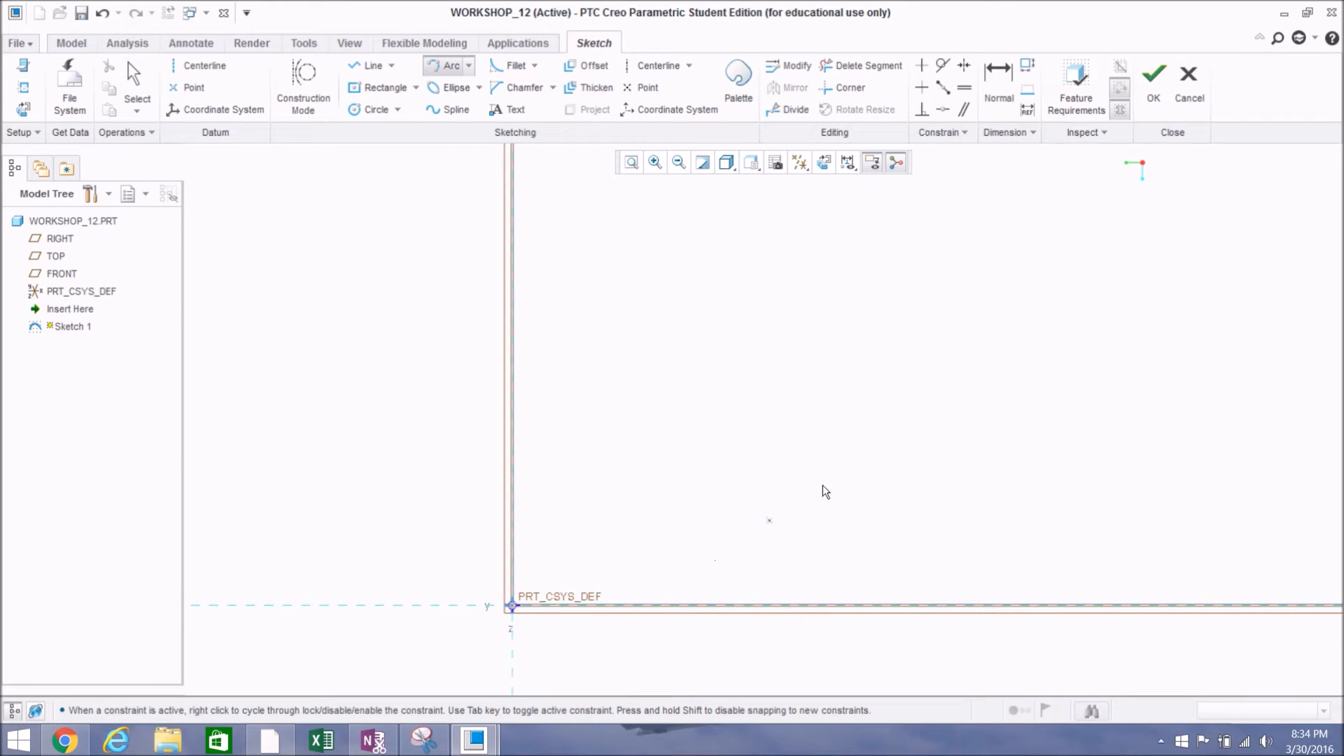
{"action": "left_click", "coordinate": [1126, 604]}
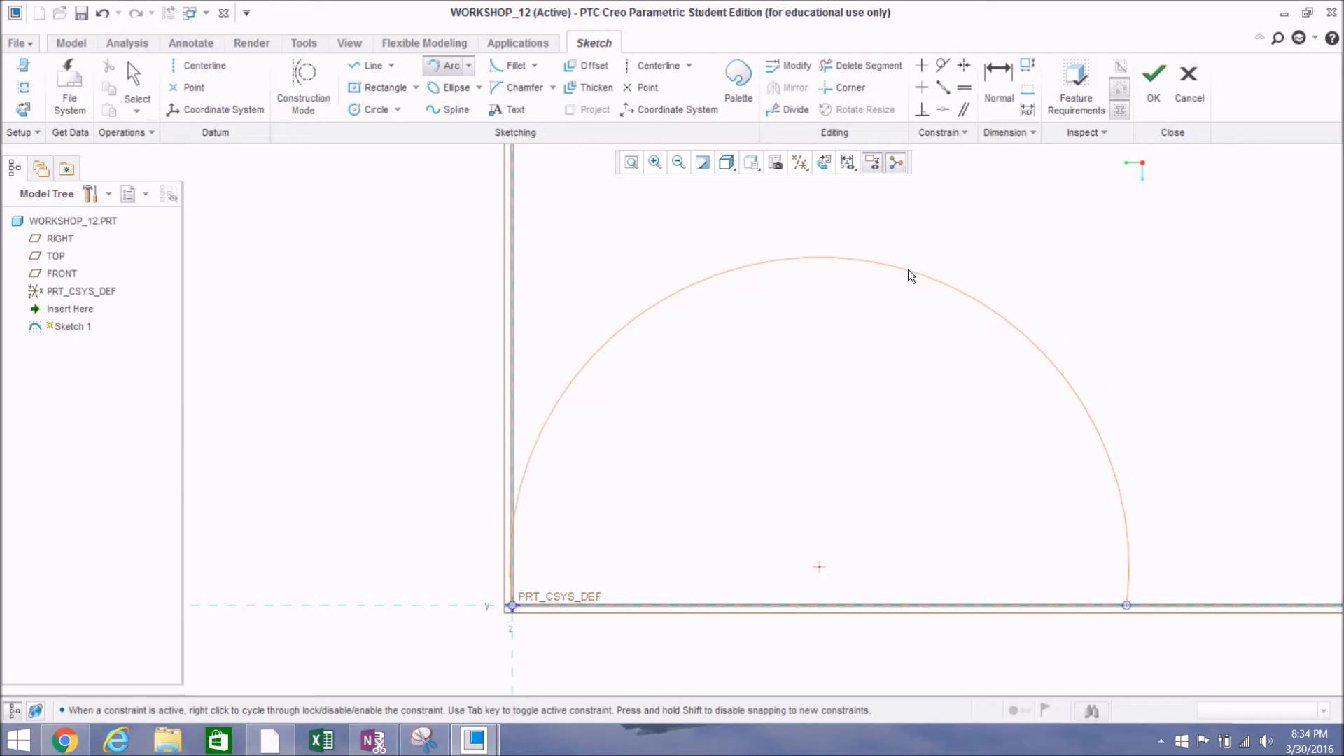
{"action": "left_click", "coordinate": [909, 270]}
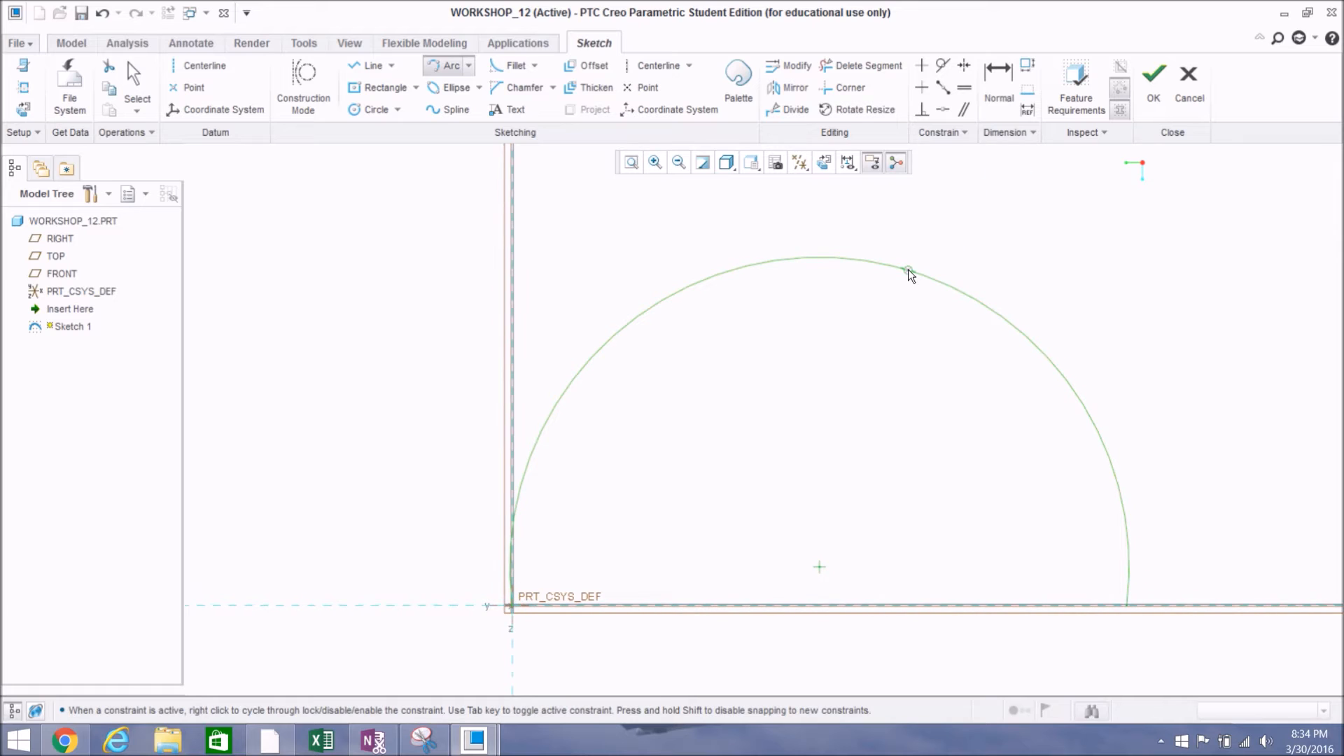
{"action": "middle_click", "coordinate": [1093, 283]}
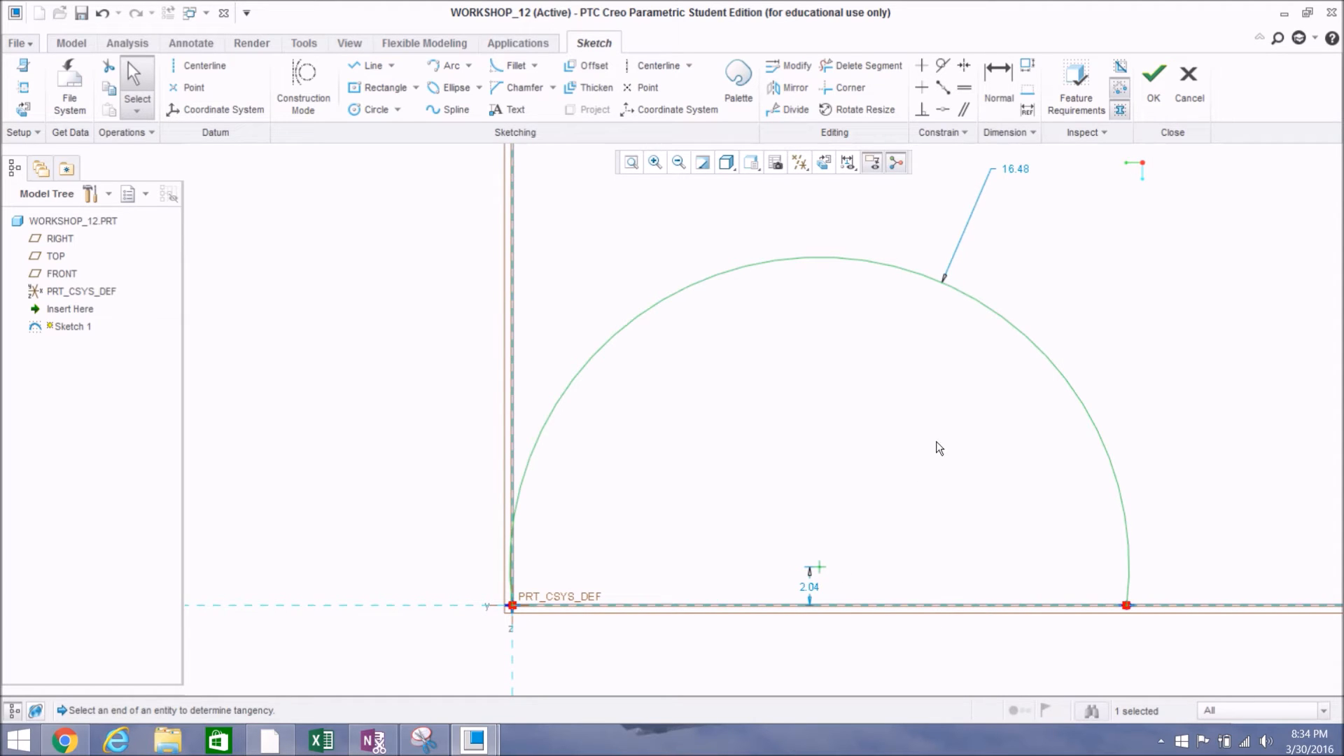
Step: Set the arc's radius to 15 and its center's height above the horizontal reference to 3
{"action": "double_click", "coordinate": [1016, 169]}
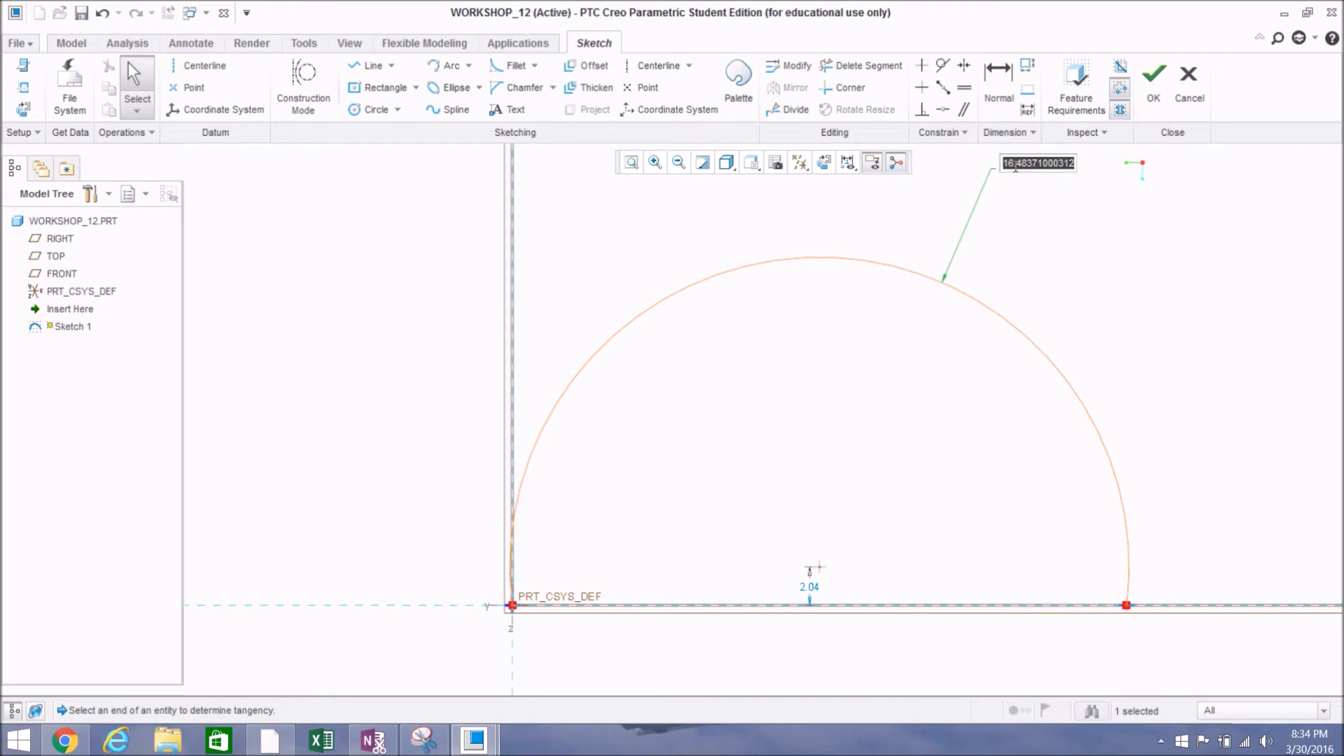
{"action": "type", "text": "15"}
{"action": "key", "text": "Return"}
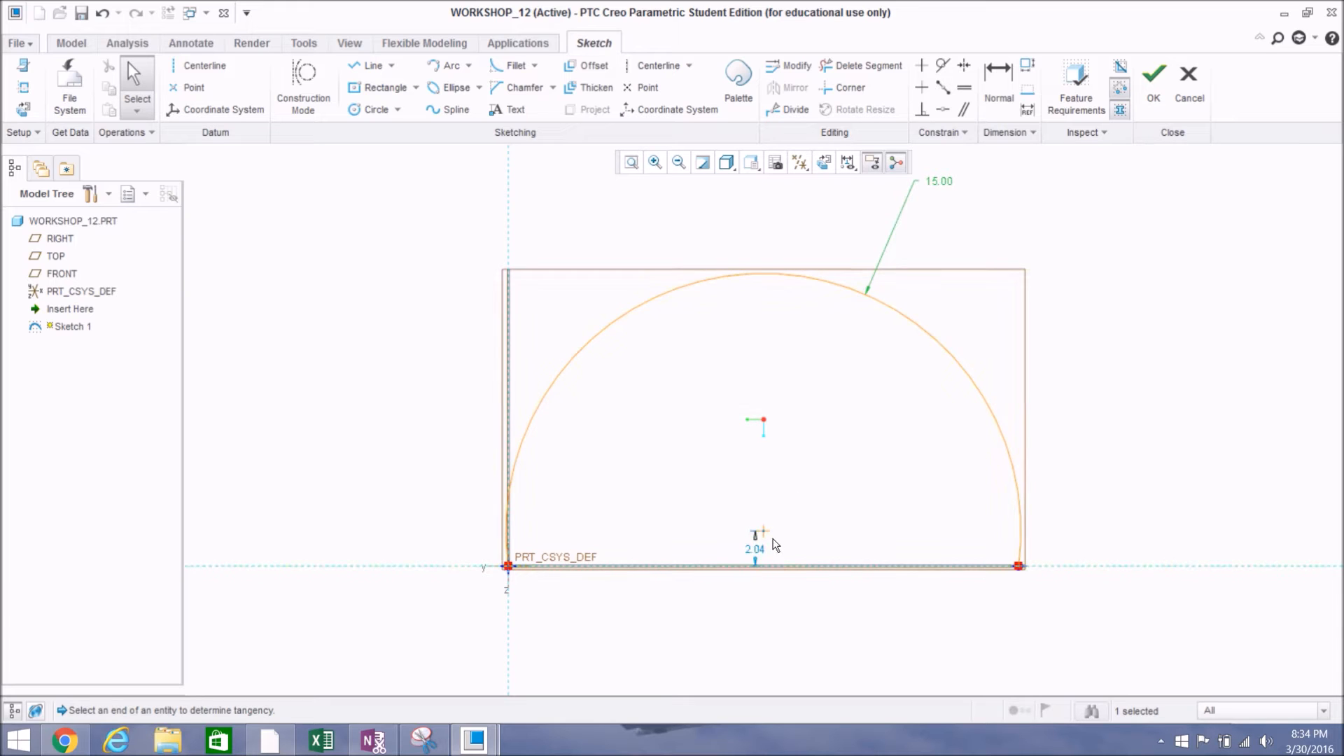
{"action": "double_click", "coordinate": [755, 548]}
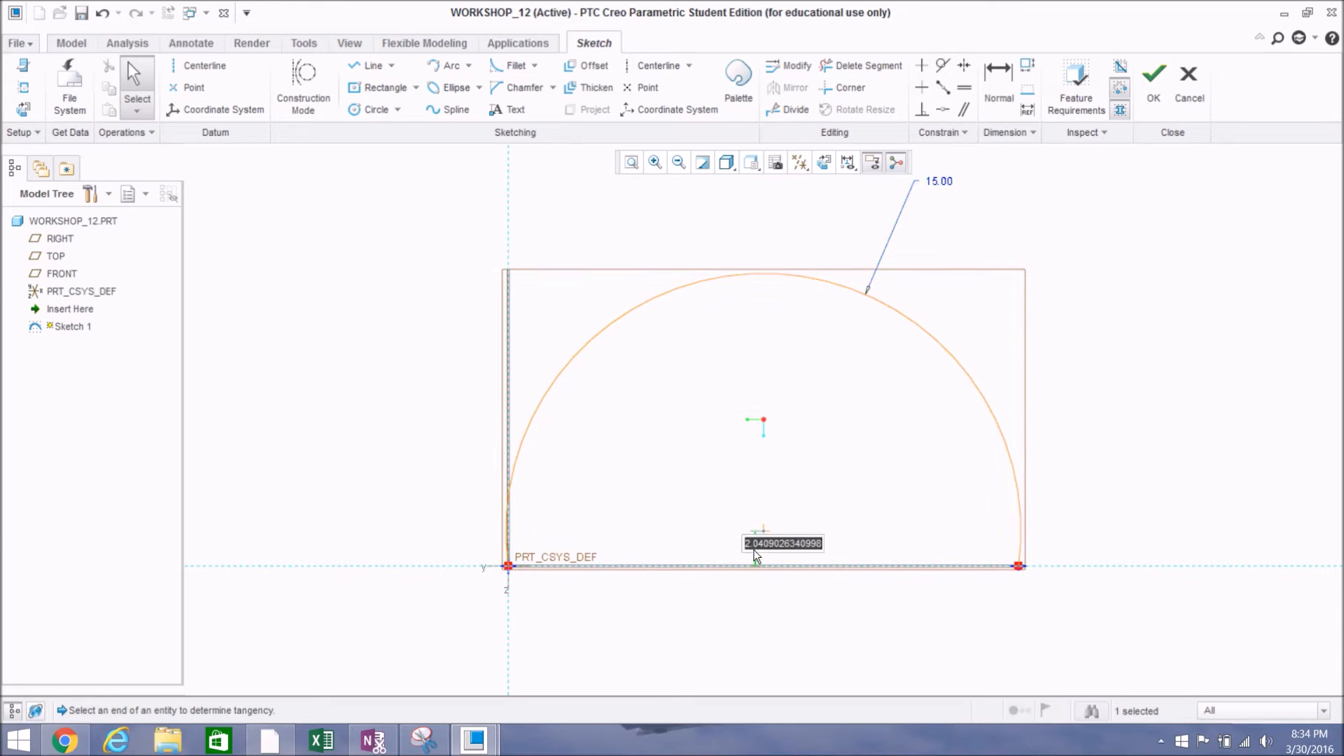
{"action": "type", "text": "3"}
{"action": "key", "text": "Return"}
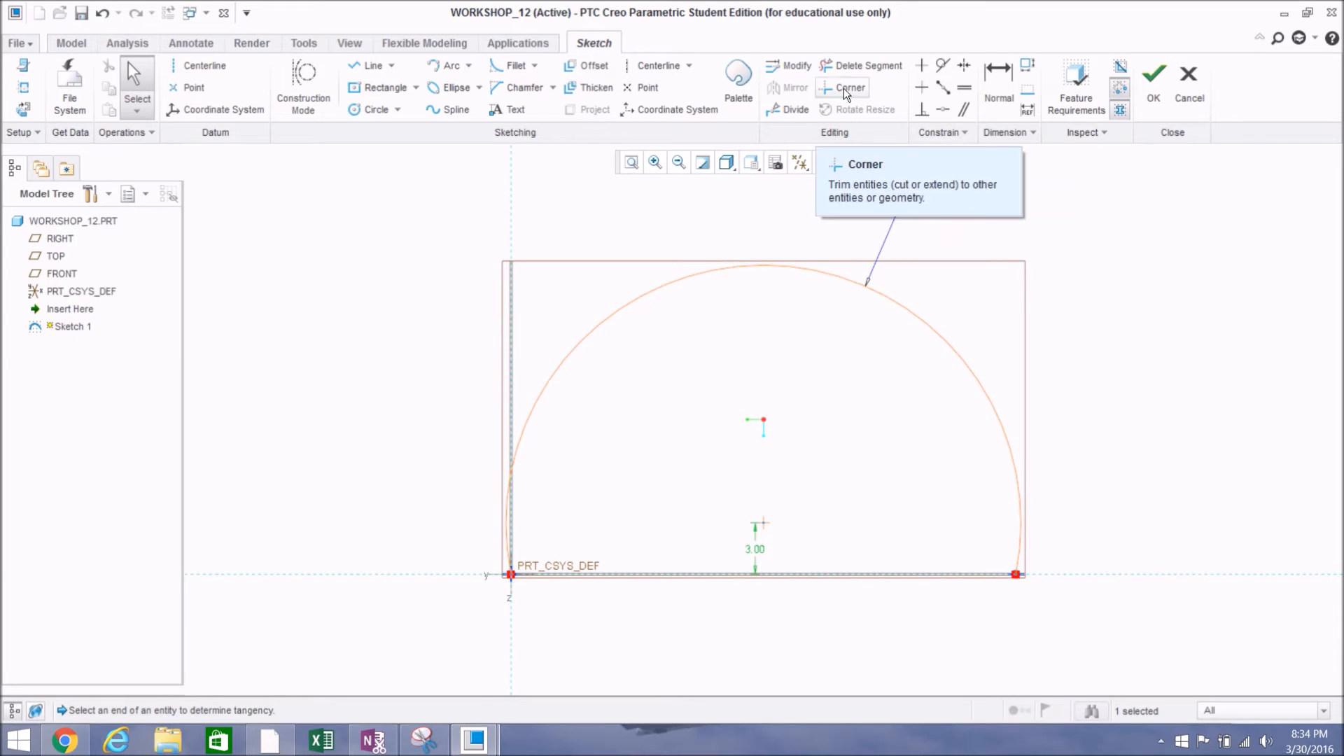
Step: Remove the large arc portion and the small remaining piece beside the vertical reference with Delete Segment
{"action": "left_click", "coordinate": [850, 70]}
{"action": "left_click_drag", "start_coordinate": [600, 413], "coordinate": [581, 350]}
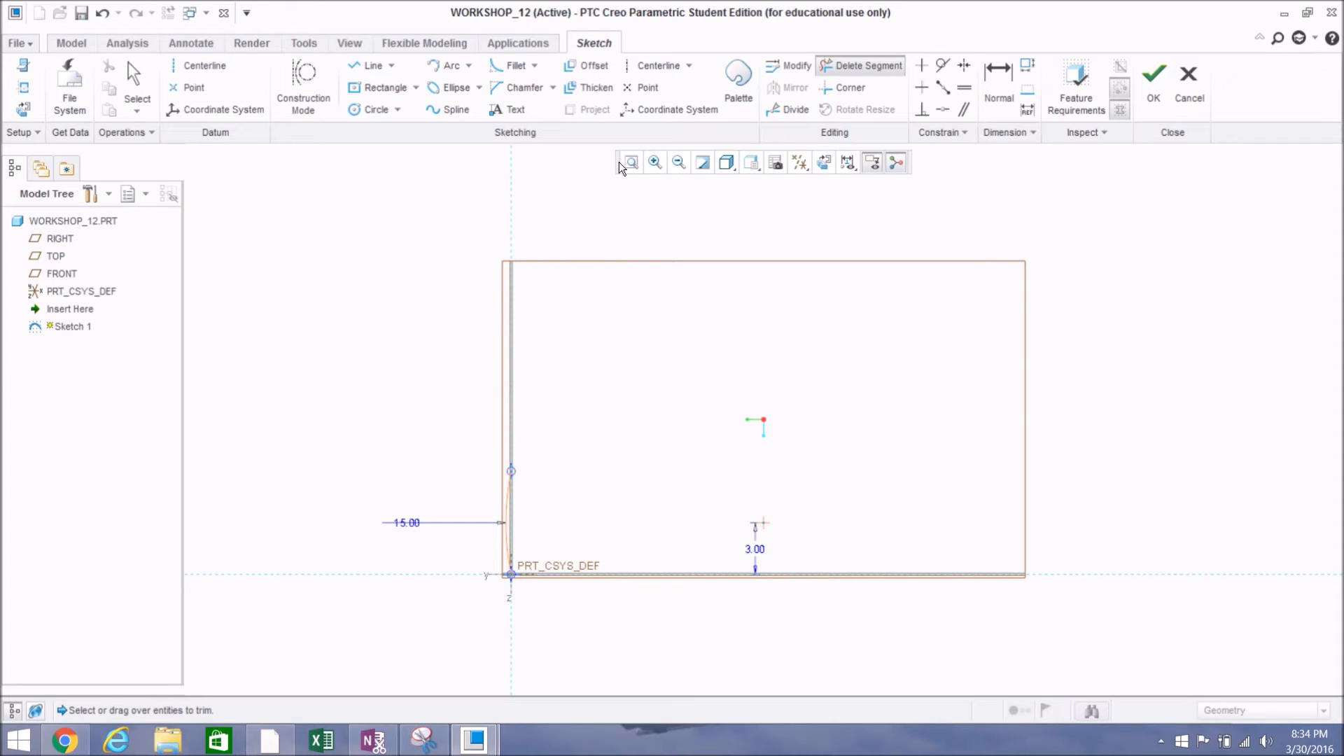
{"action": "middle_click", "coordinate": [694, 289]}
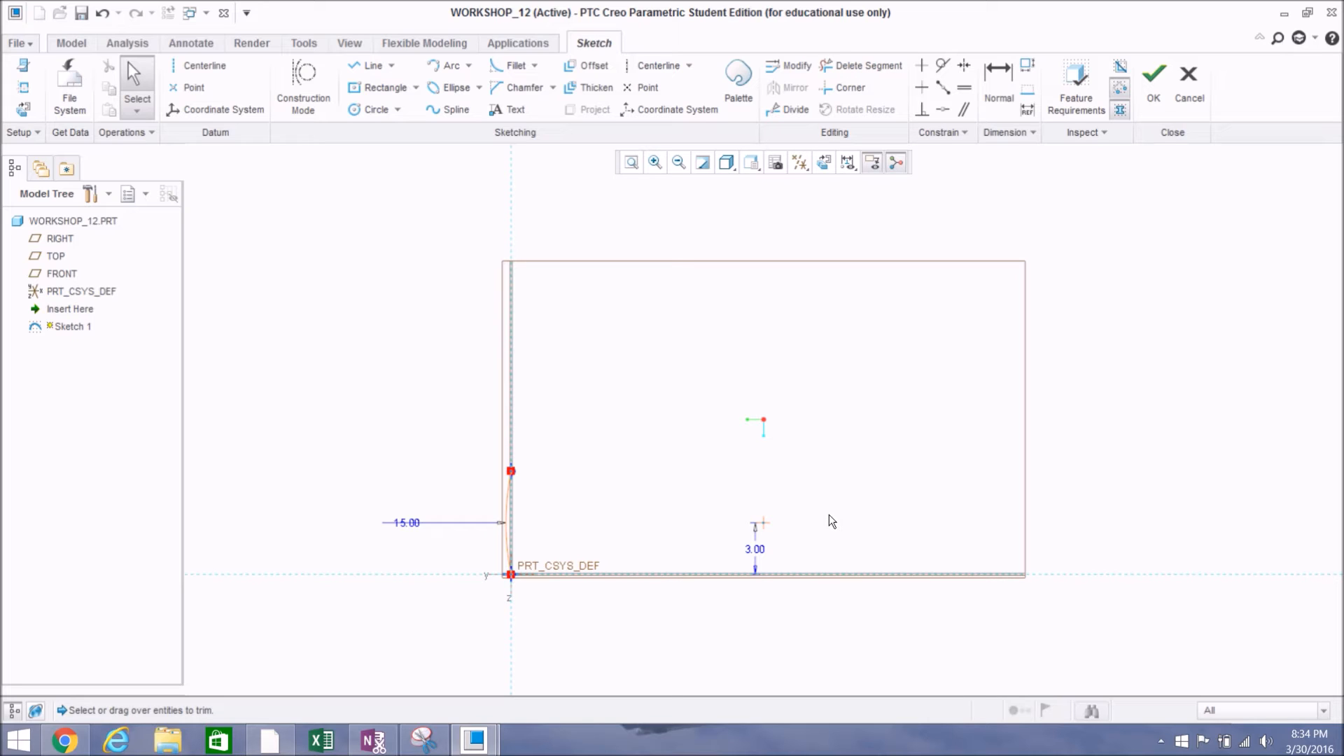
{"action": "scroll", "coordinate": [511, 543], "scroll_direction": "up", "scroll_amount": 3}
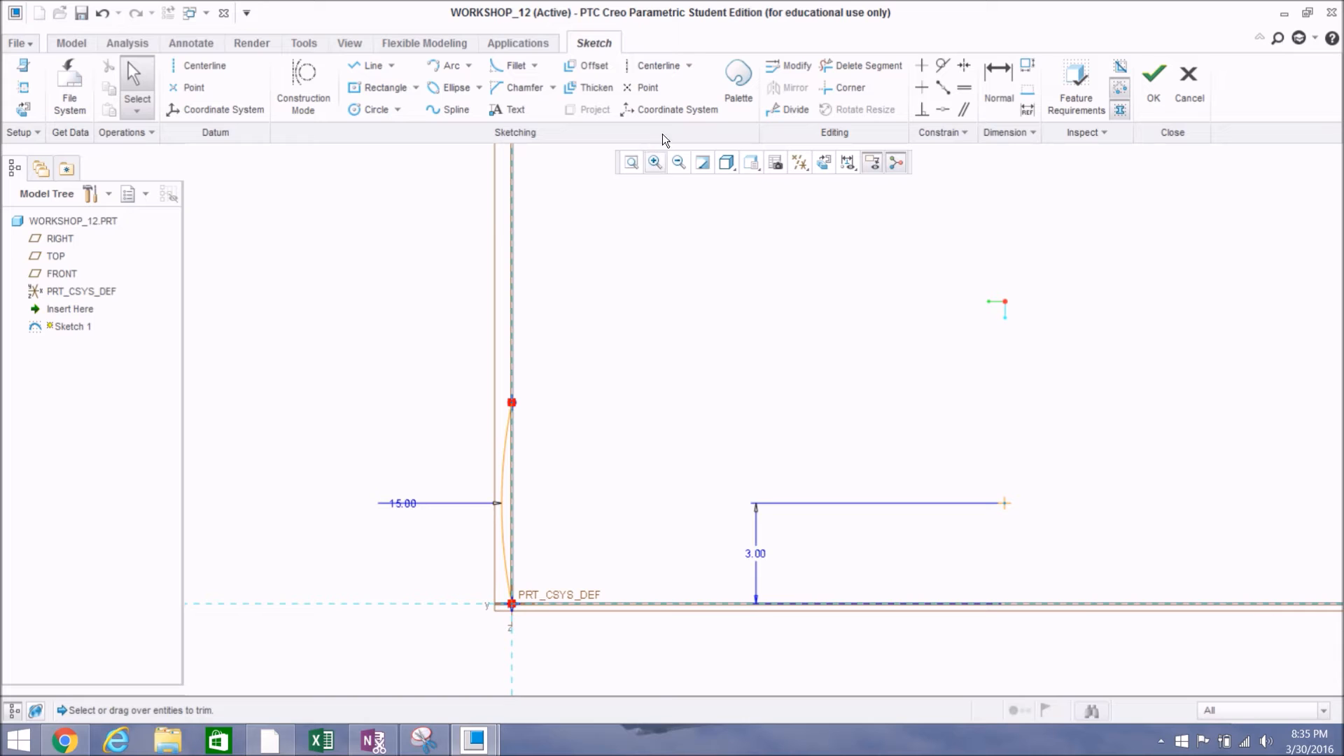
{"action": "left_click", "coordinate": [860, 65]}
{"action": "mouse_move", "coordinate": [340, 442]}
{"action": "left_mouse_down"}
{"action": "mouse_move", "coordinate": [480, 457]}
{"action": "mouse_move", "coordinate": [571, 496]}
{"action": "left_mouse_up"}
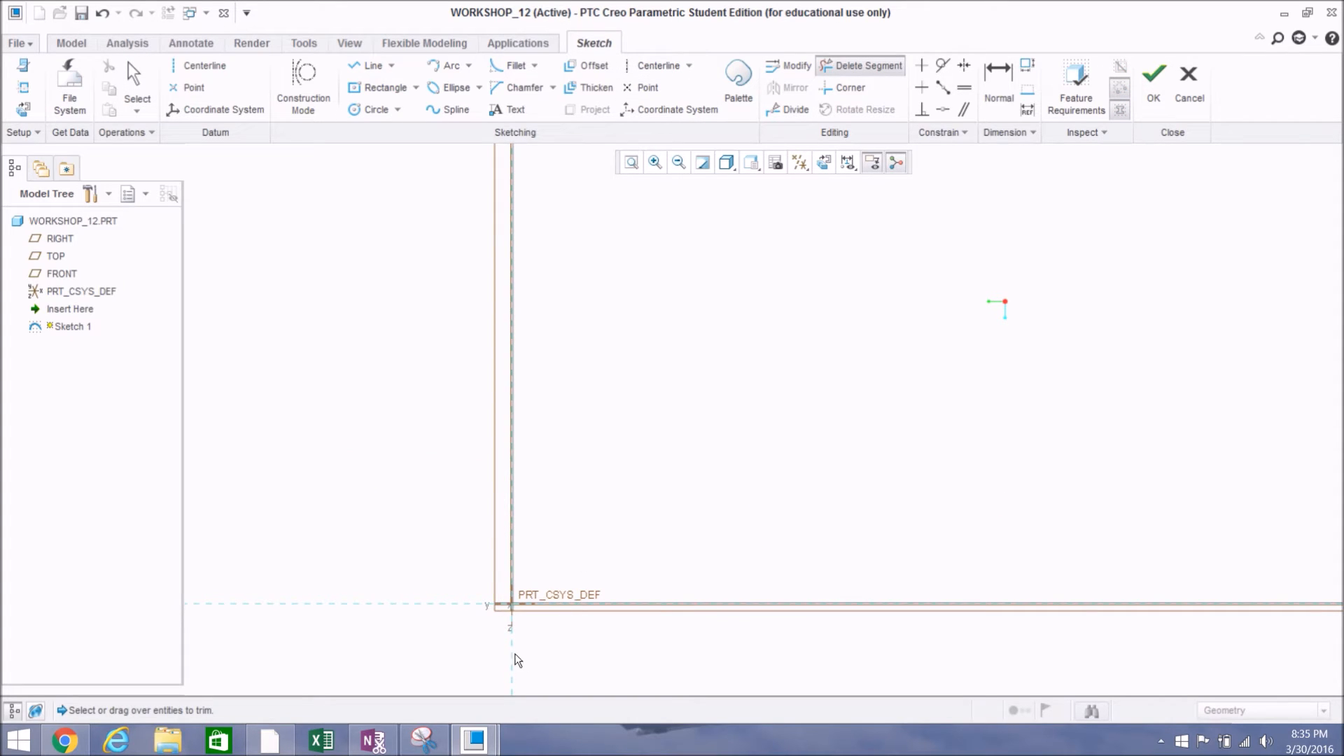
{"action": "scroll", "coordinate": [418, 410], "scroll_direction": "up", "scroll_amount": 1}
{"action": "middle_click", "coordinate": [442, 569]}
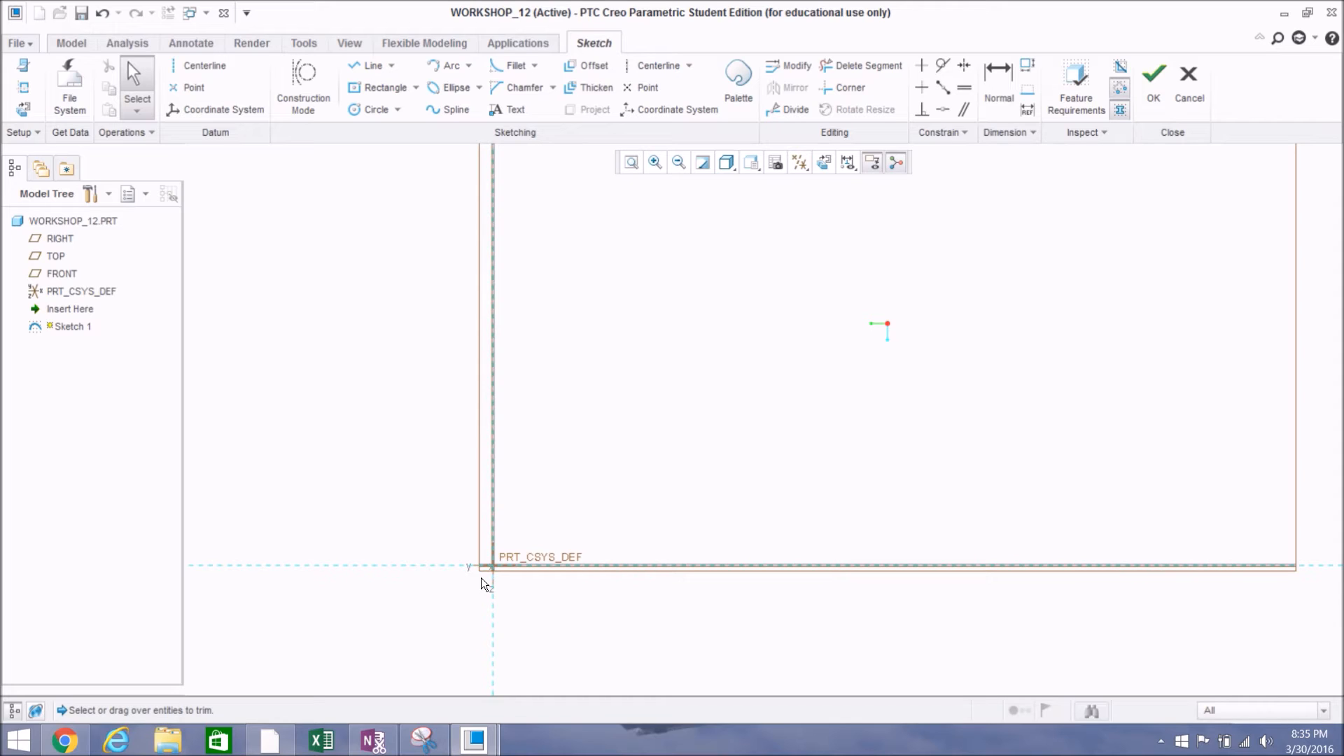
Step: Switch to PowerPoint, examine the dimensioned stepped profile on slide 7 full screen, and return to the WORKSHOP_12 sketch in Creo
{"action": "scroll", "coordinate": [467, 586], "scroll_direction": "down", "scroll_amount": 3}
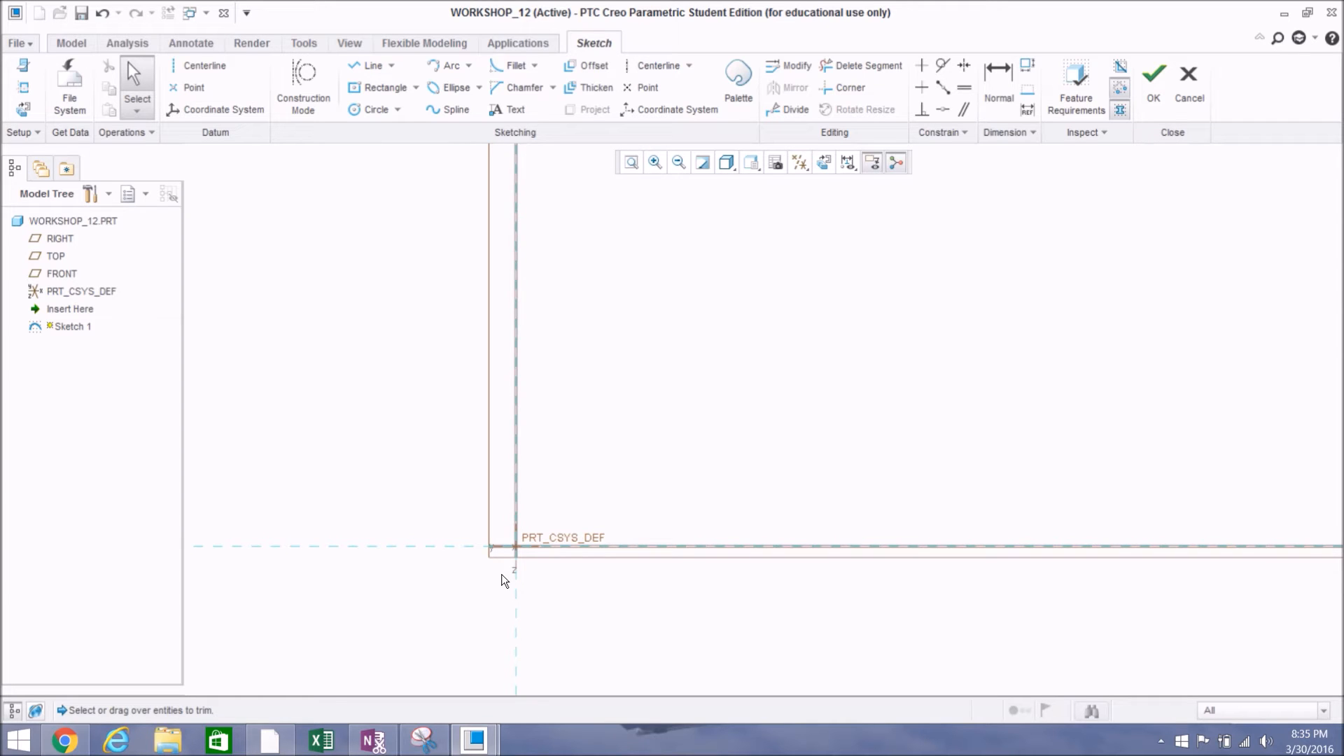
{"action": "left_click", "coordinate": [270, 734]}
{"action": "left_click", "coordinate": [109, 649]}
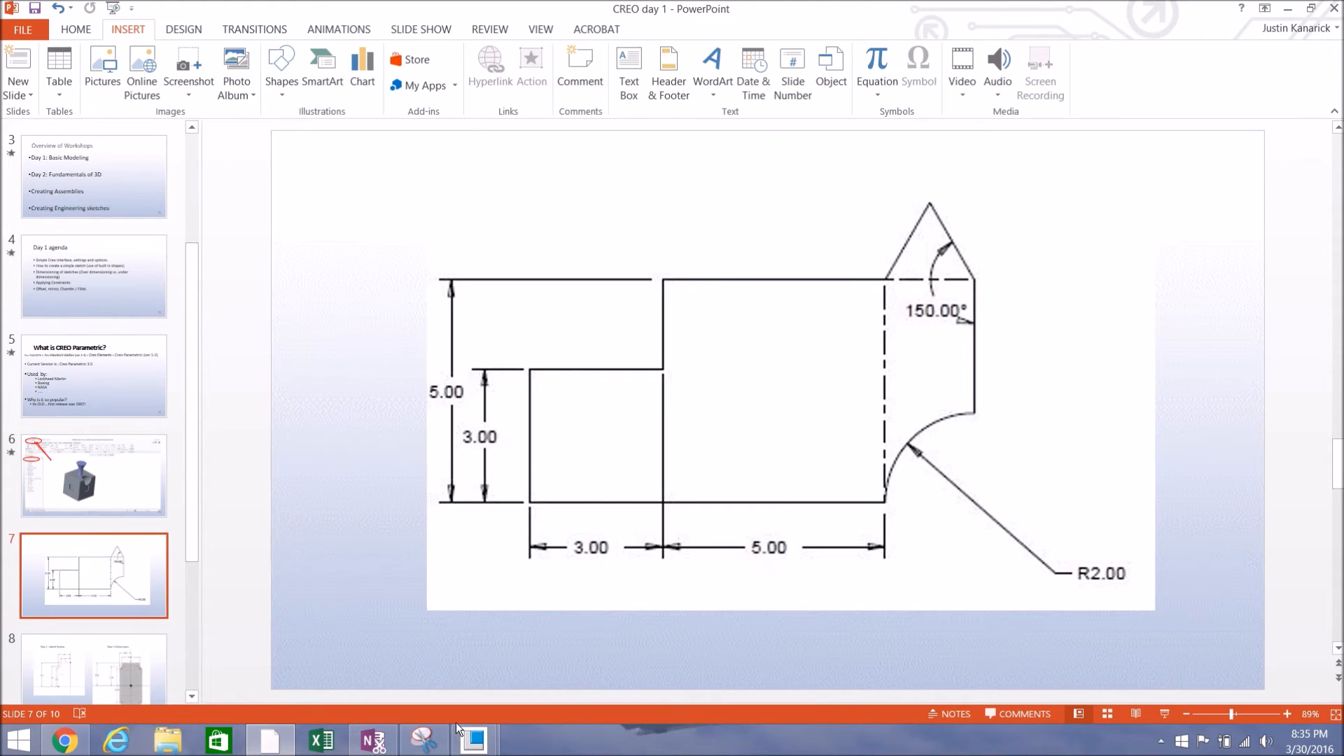
{"action": "left_click", "coordinate": [1164, 713]}
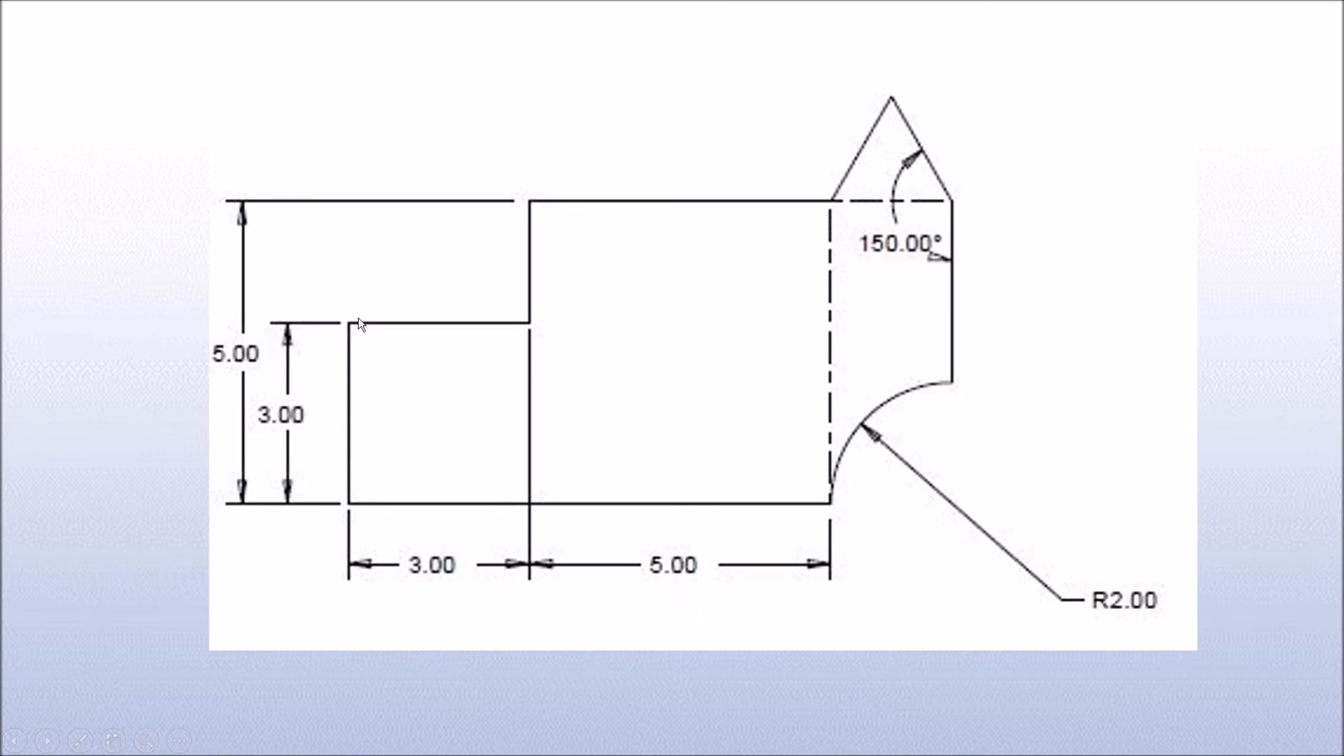
{"action": "key", "text": "Escape"}
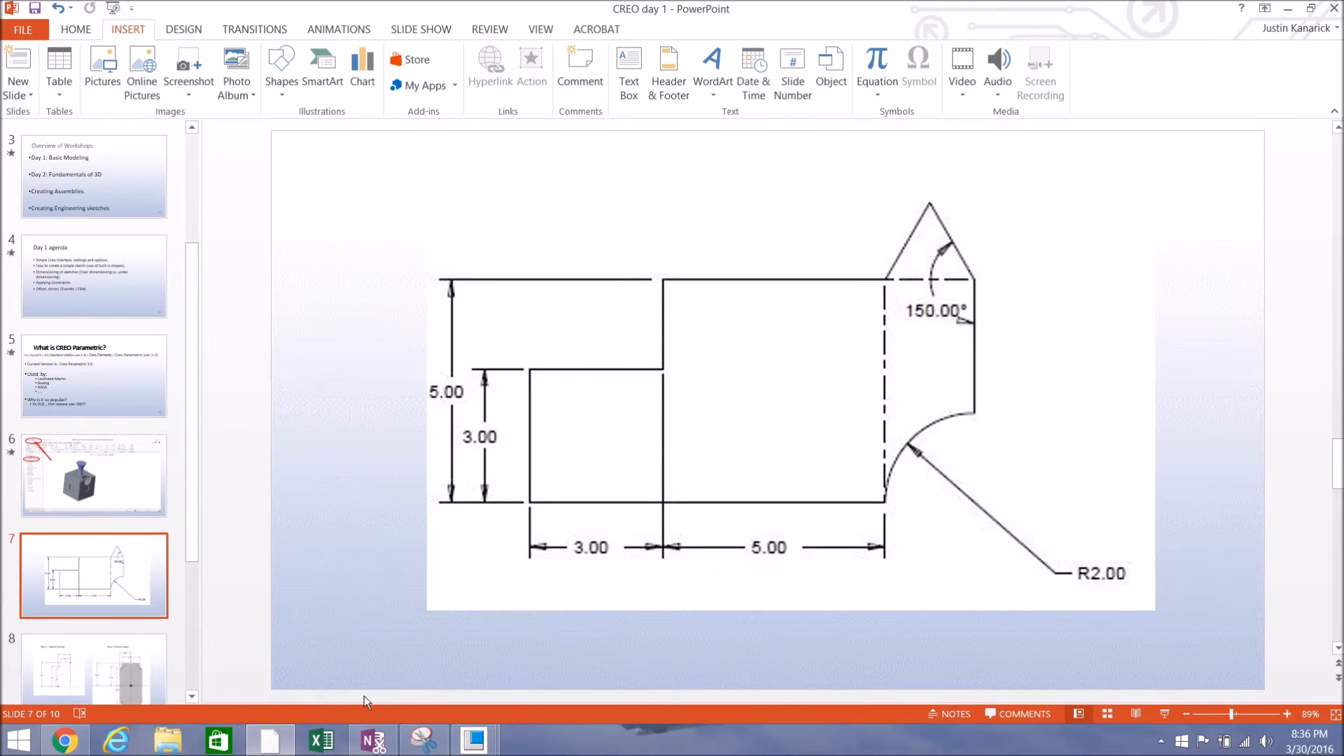
{"action": "left_click", "coordinate": [476, 742]}
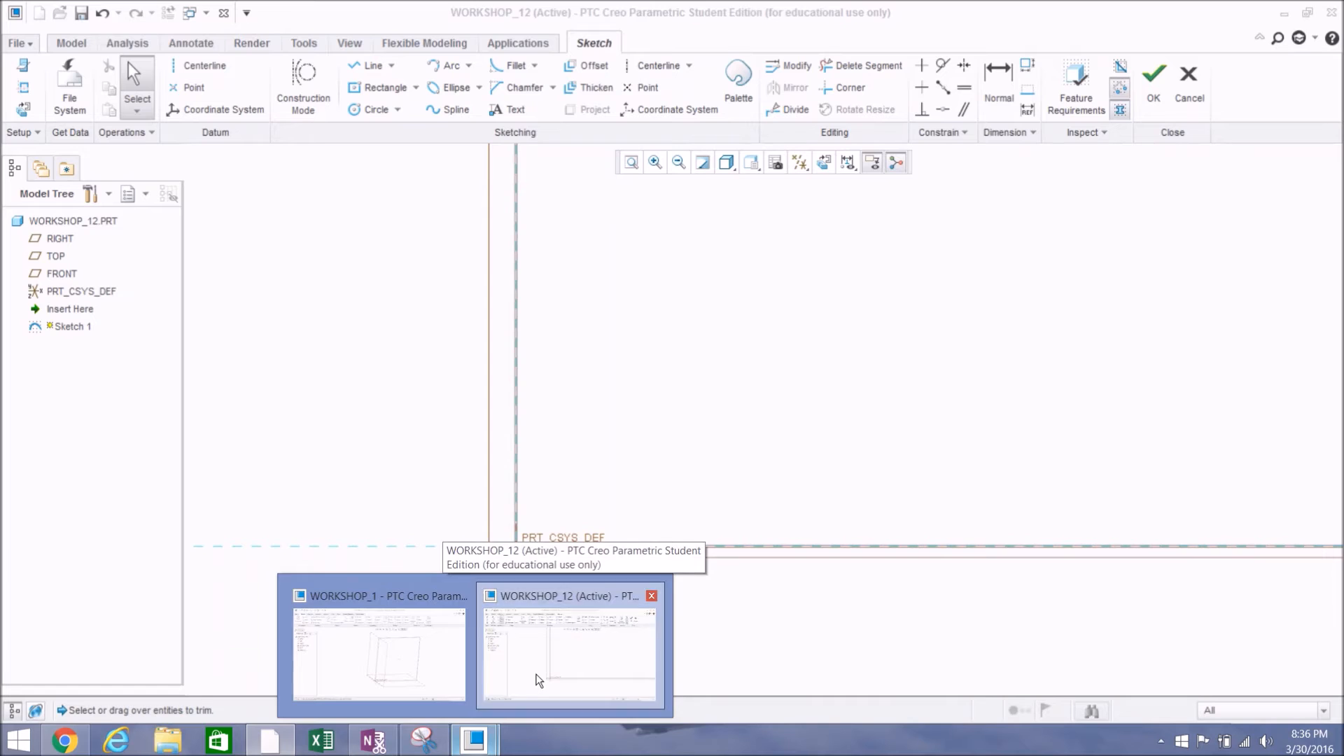
{"action": "left_click", "coordinate": [538, 679]}
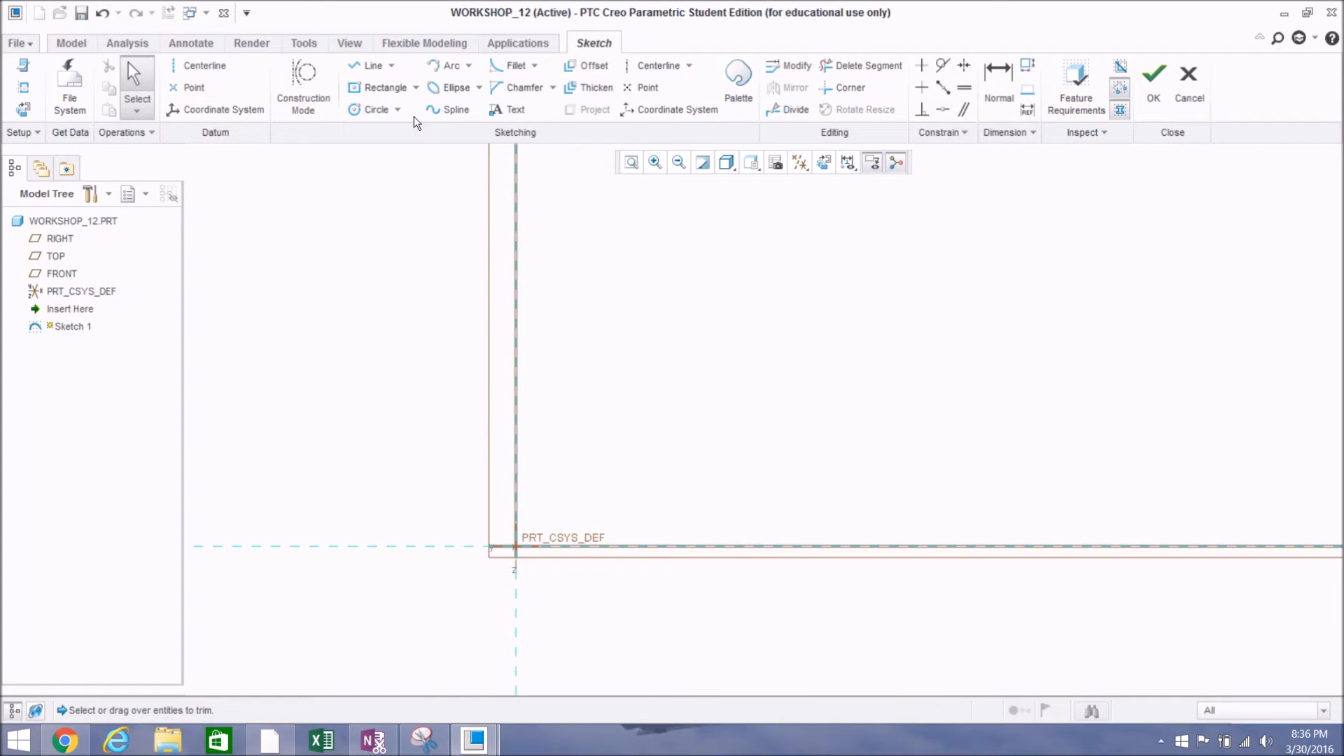
Step: Sketch a horizontal line about 11.41 long from the origin along the horizontal reference, then a vertical line about 4.57 high from its end
{"action": "left_click", "coordinate": [368, 66]}
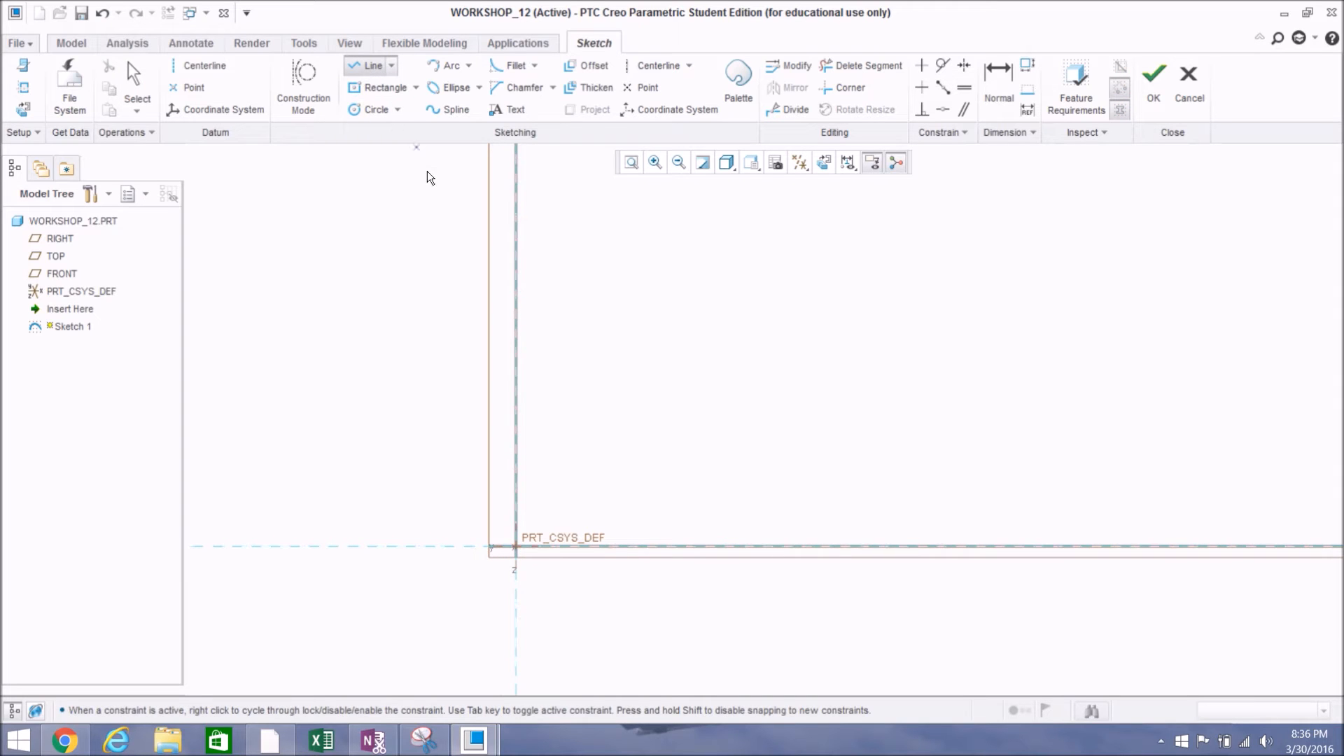
{"action": "left_click", "coordinate": [518, 547]}
{"action": "left_click", "coordinate": [1114, 547]}
{"action": "left_click", "coordinate": [1119, 307]}
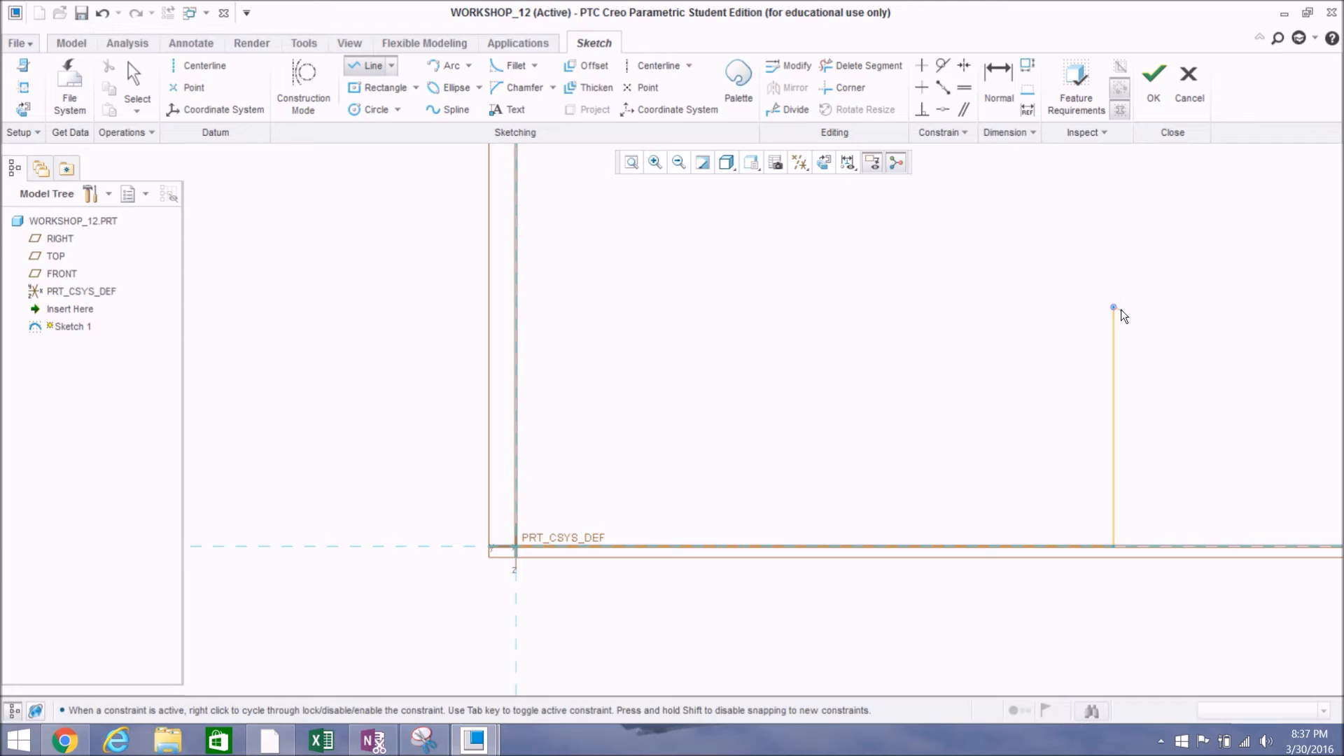
{"action": "middle_click", "coordinate": [1119, 309]}
{"action": "middle_click", "coordinate": [1119, 309]}
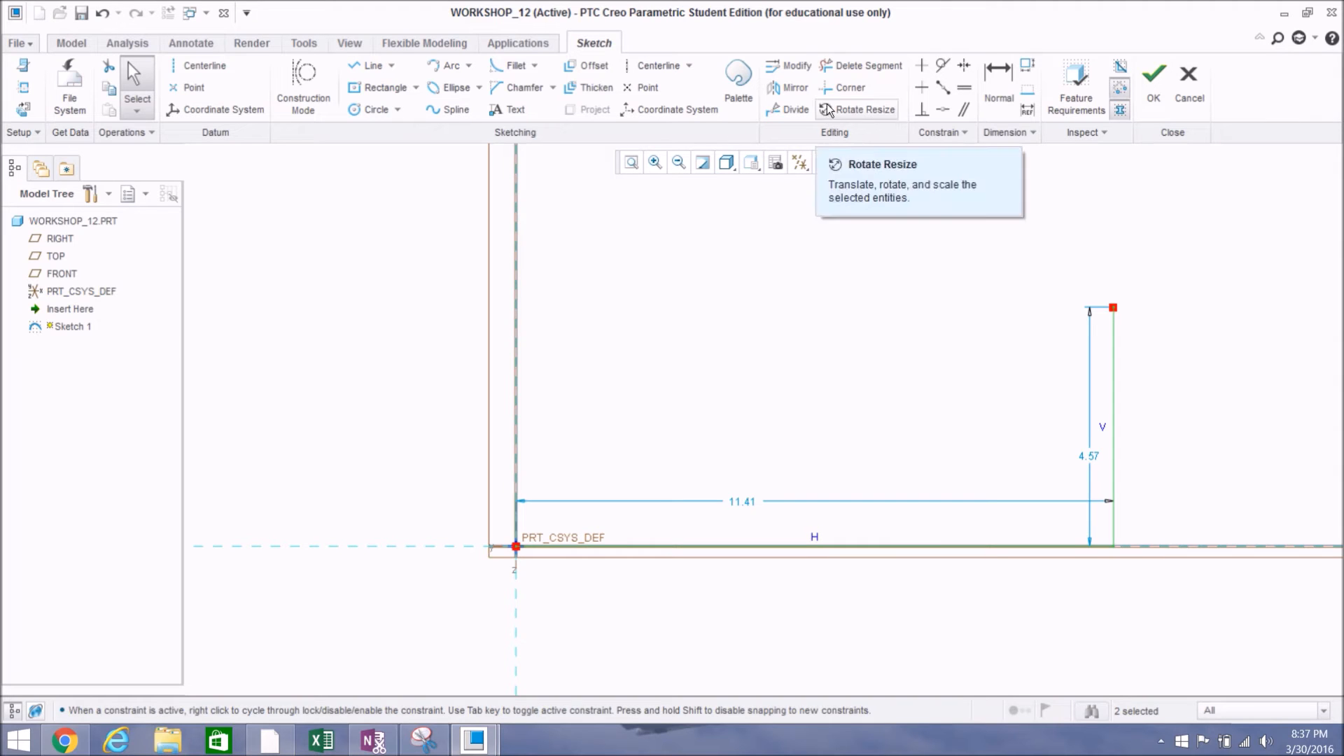
Step: Remove the horizontal and vertical lines from the sketch with Delete Segment
{"action": "left_click", "coordinate": [844, 70]}
{"action": "mouse_move", "coordinate": [1212, 403]}
{"action": "left_mouse_down"}
{"action": "mouse_move", "coordinate": [1097, 387]}
{"action": "mouse_move", "coordinate": [956, 480]}
{"action": "mouse_move", "coordinate": [932, 584]}
{"action": "left_mouse_up"}
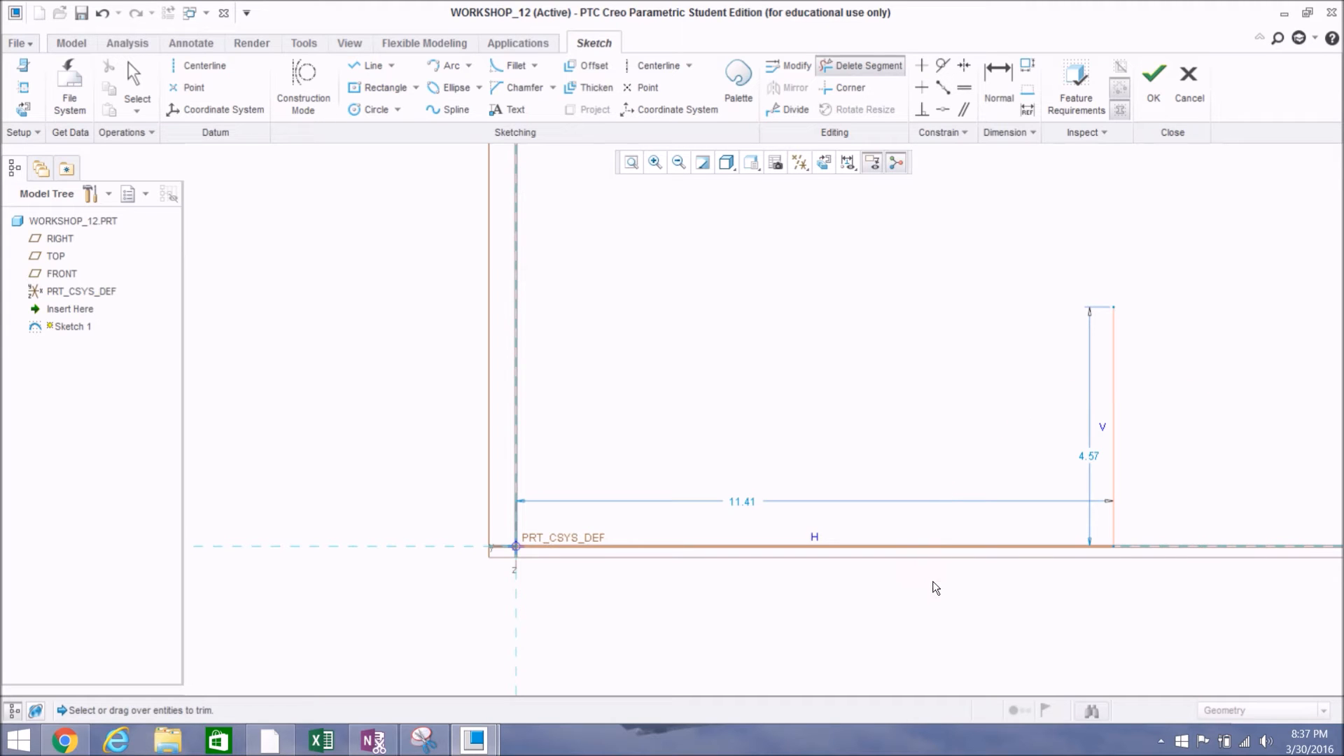
{"action": "left_click", "coordinate": [1095, 369]}
{"action": "left_click_drag", "start_coordinate": [874, 567], "coordinate": [877, 575]}
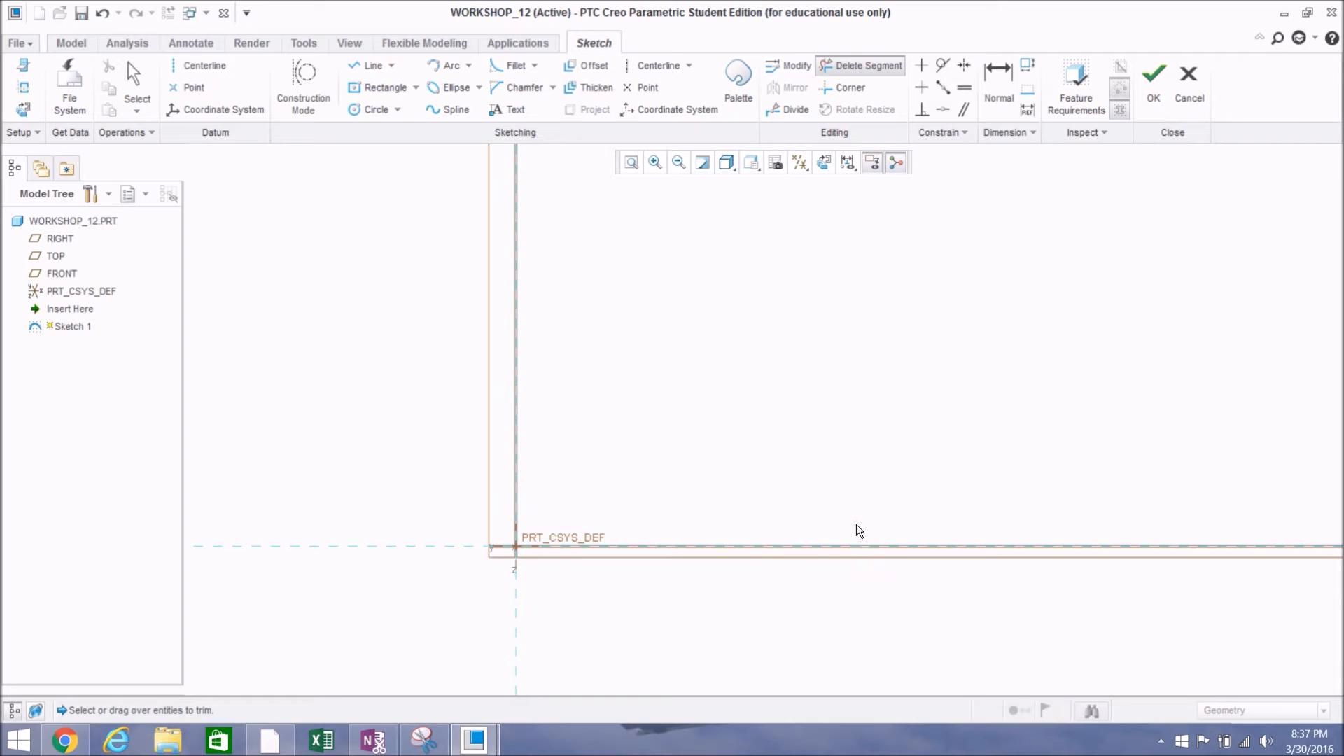
{"action": "middle_click", "coordinate": [791, 410]}
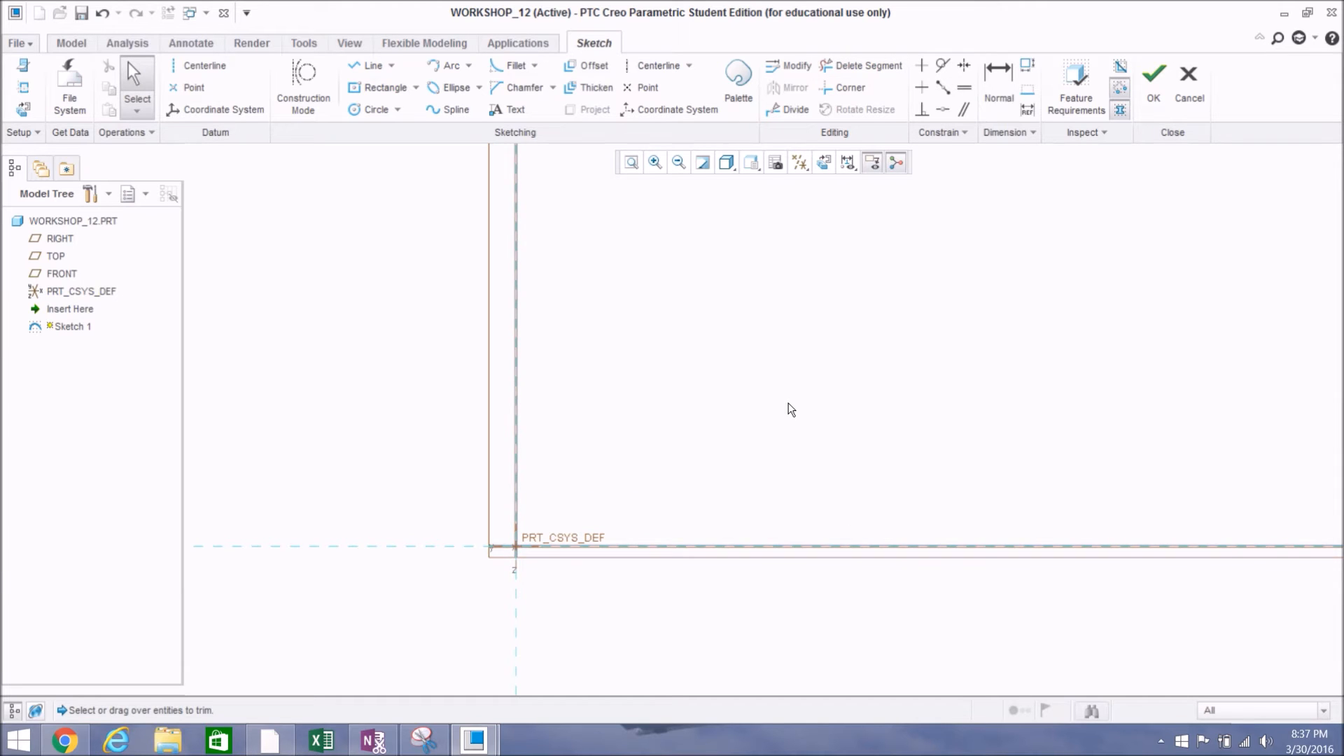
Step: Reorient the sketch view and draw connected lines from the origin, about 10.49 along the horizontal reference and 5.38 straight up
{"action": "scroll", "coordinate": [790, 410], "scroll_direction": "down", "scroll_amount": 5}
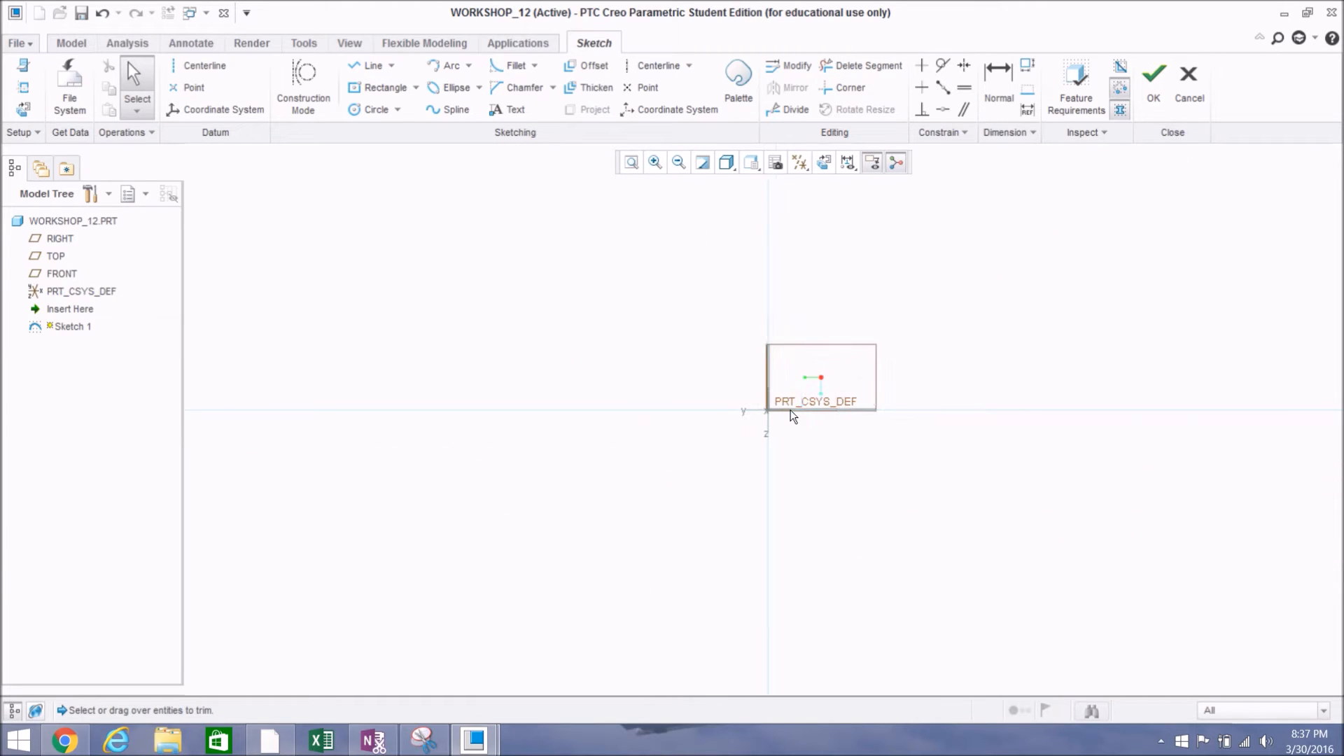
{"action": "scroll", "coordinate": [791, 409], "scroll_direction": "up", "scroll_amount": 1}
{"action": "left_click", "coordinate": [830, 168]}
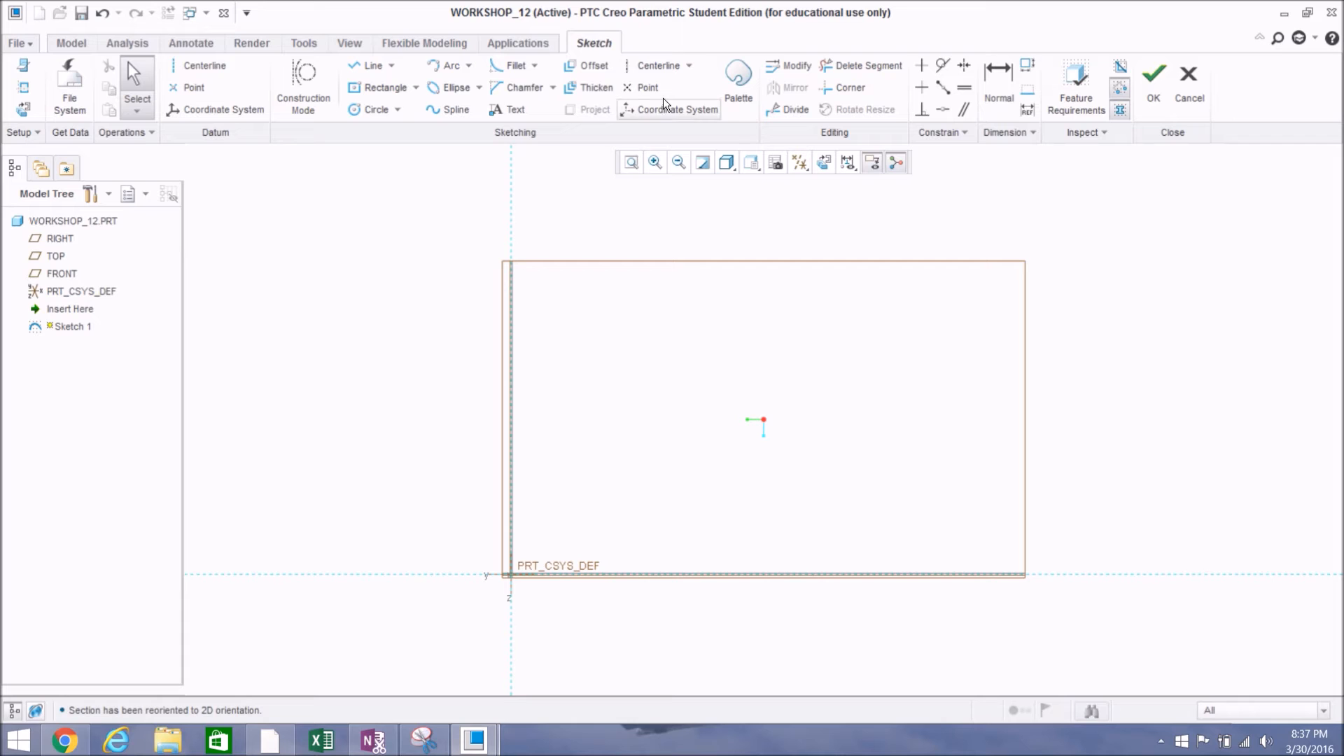
{"action": "left_click", "coordinate": [353, 66]}
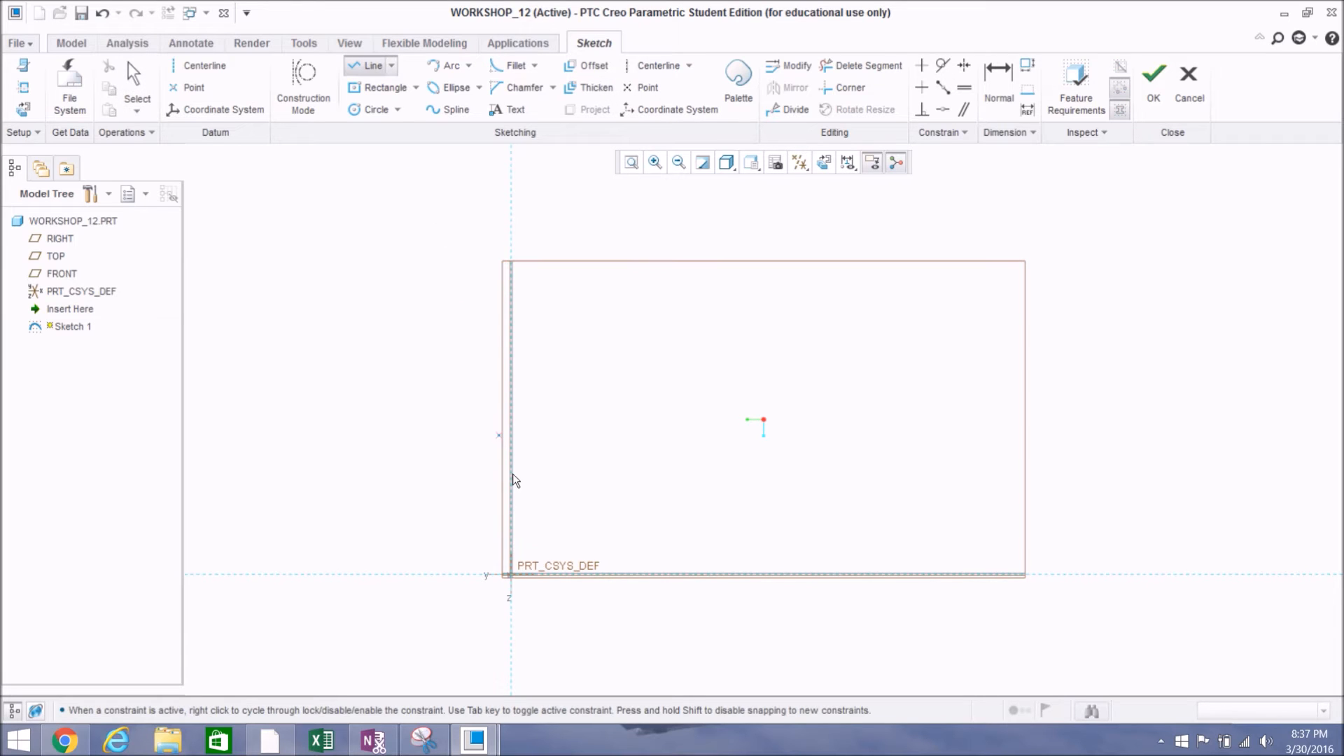
{"action": "left_click", "coordinate": [510, 574]}
{"action": "left_click", "coordinate": [691, 573]}
{"action": "middle_click", "coordinate": [691, 574]}
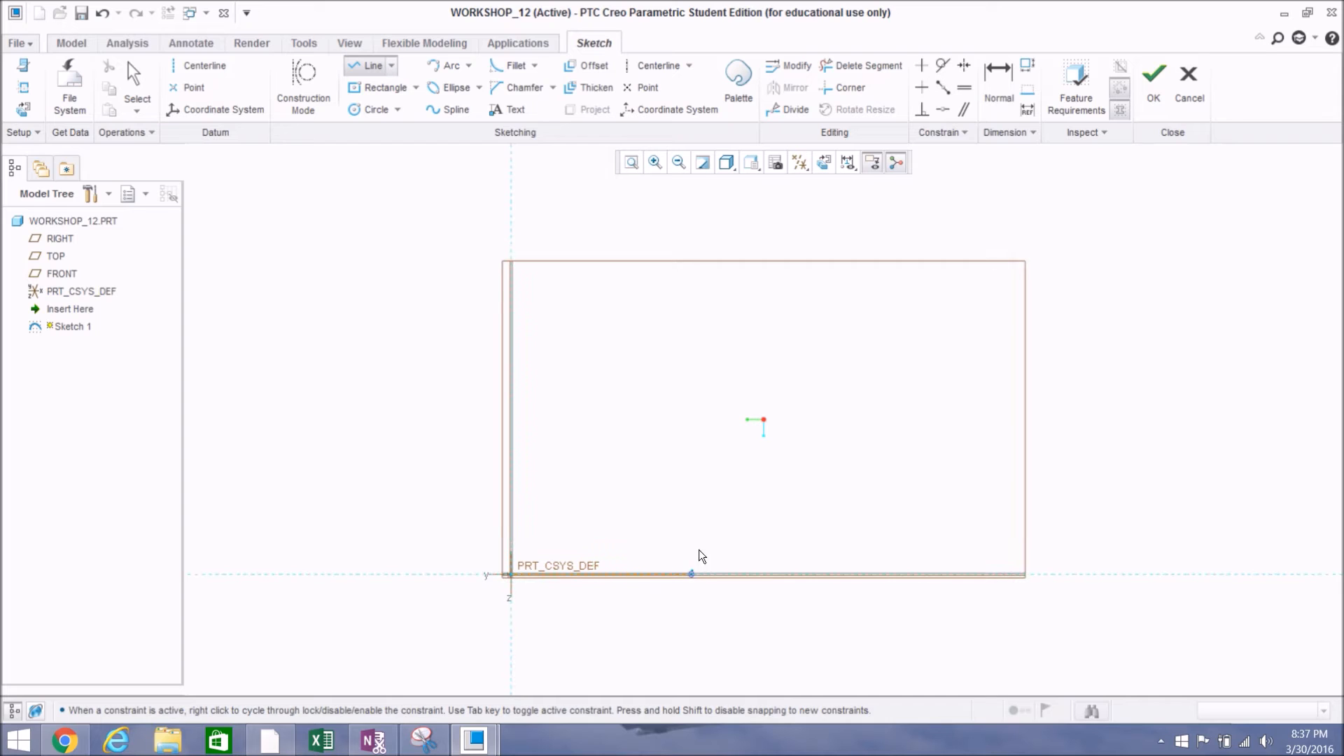
{"action": "left_click", "coordinate": [699, 480]}
{"action": "middle_click", "coordinate": [698, 480]}
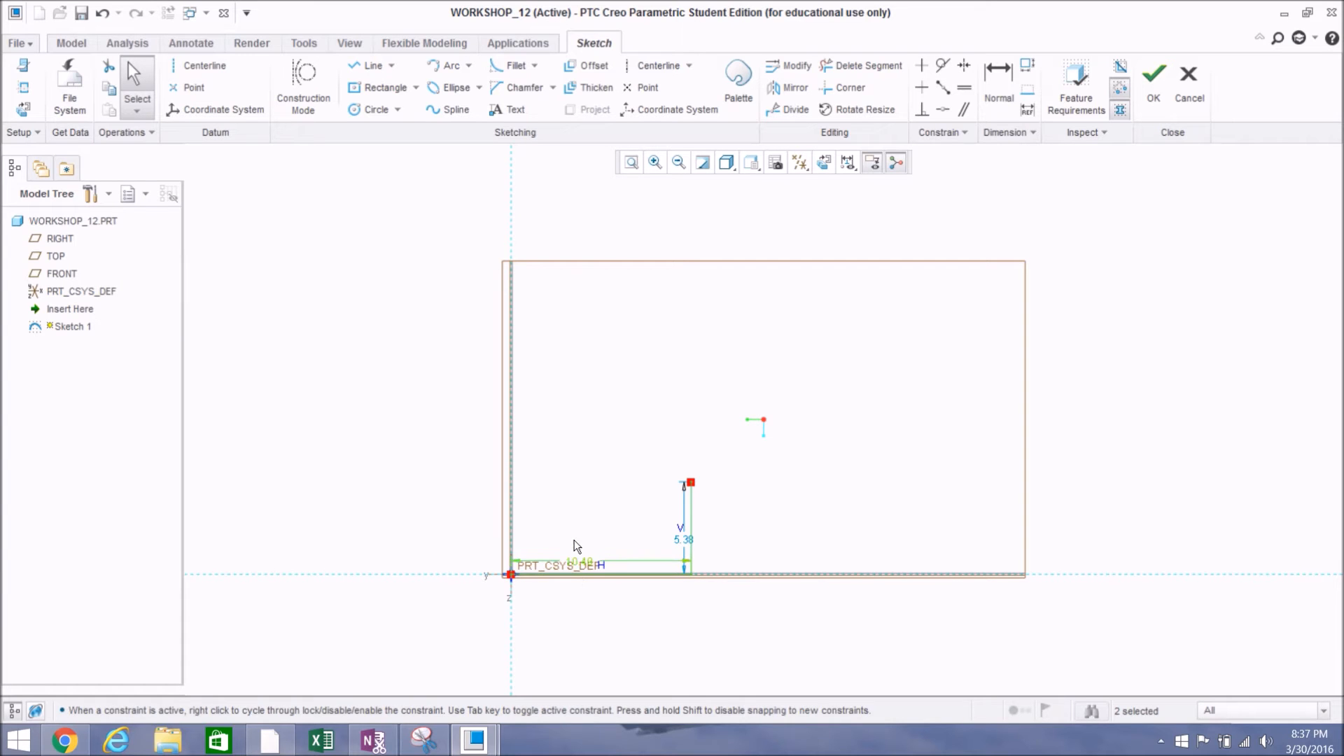
Step: Set the horizontal line's length to 0.5
{"action": "double_click", "coordinate": [573, 562]}
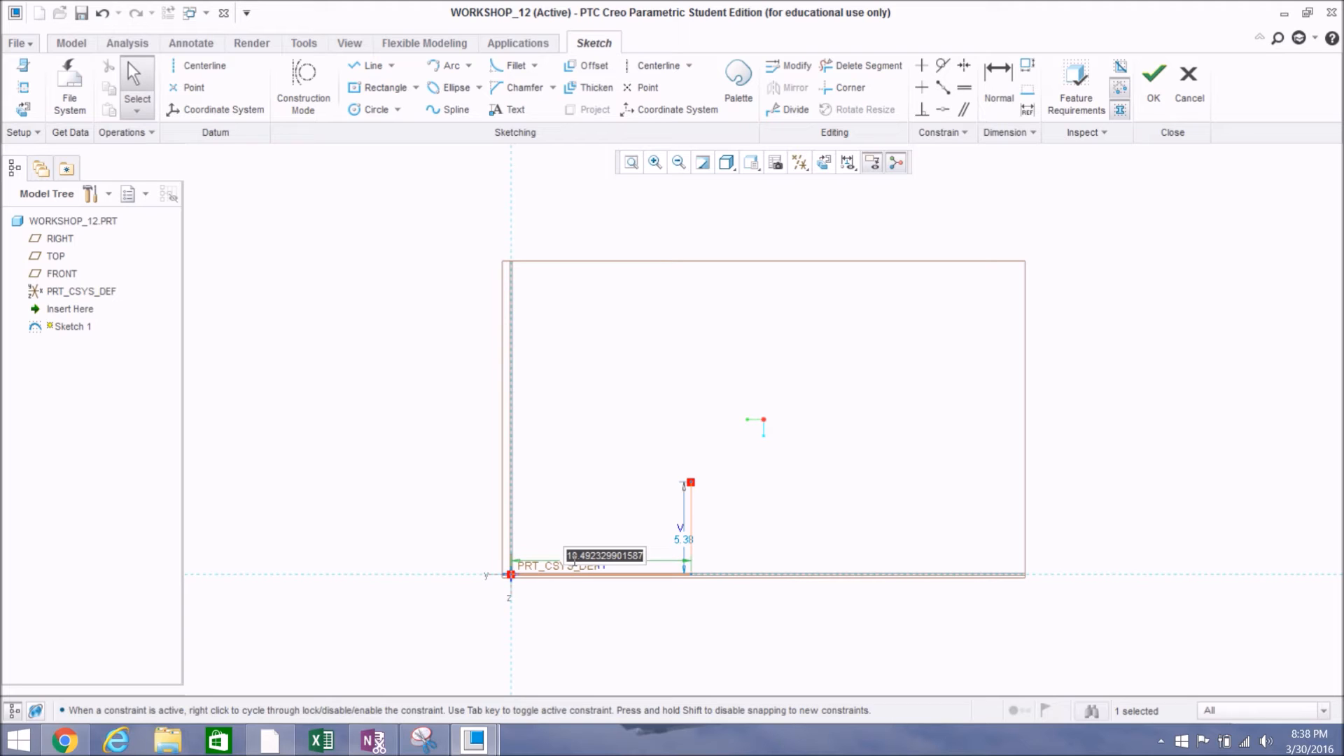
{"action": "type", "text": "0.5"}
{"action": "key", "text": "Return"}
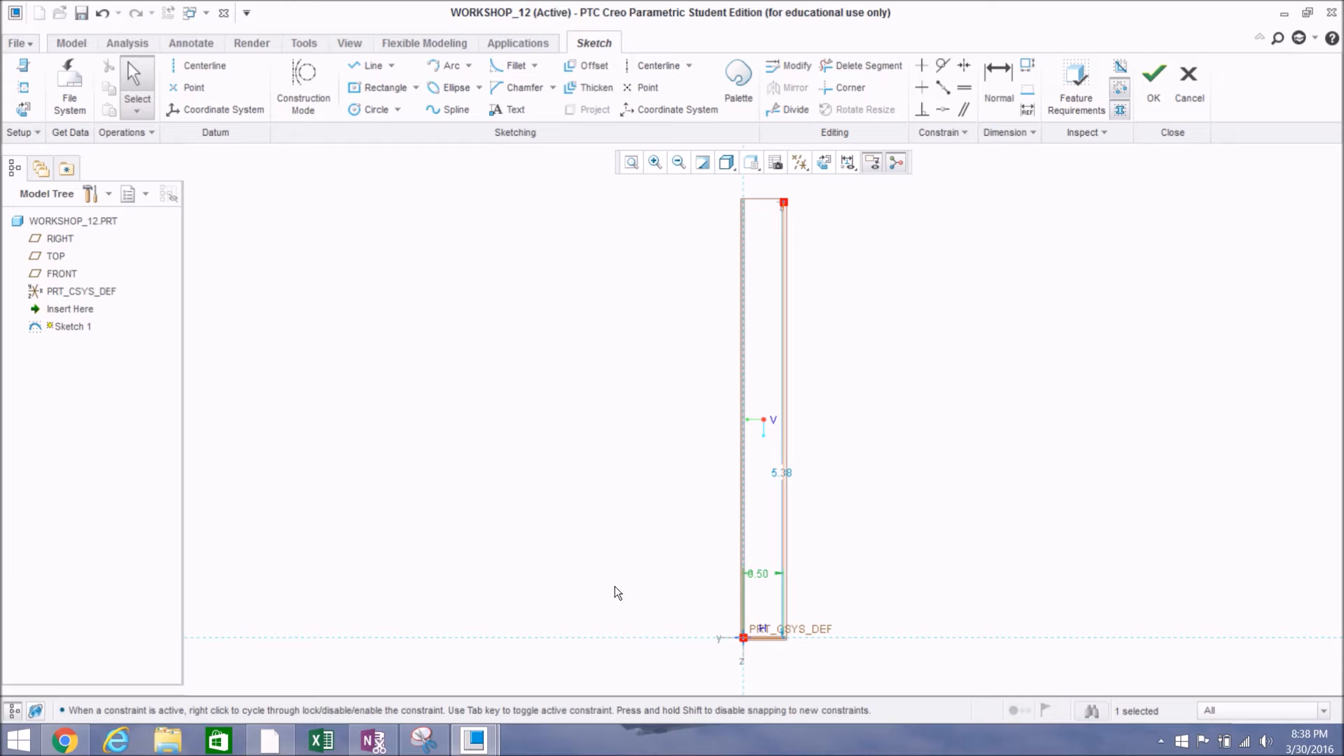
Step: Clear the 0.50-wide pair of connected lines from the sketch with Delete Segment
{"action": "scroll", "coordinate": [778, 634], "scroll_direction": "up", "scroll_amount": 5}
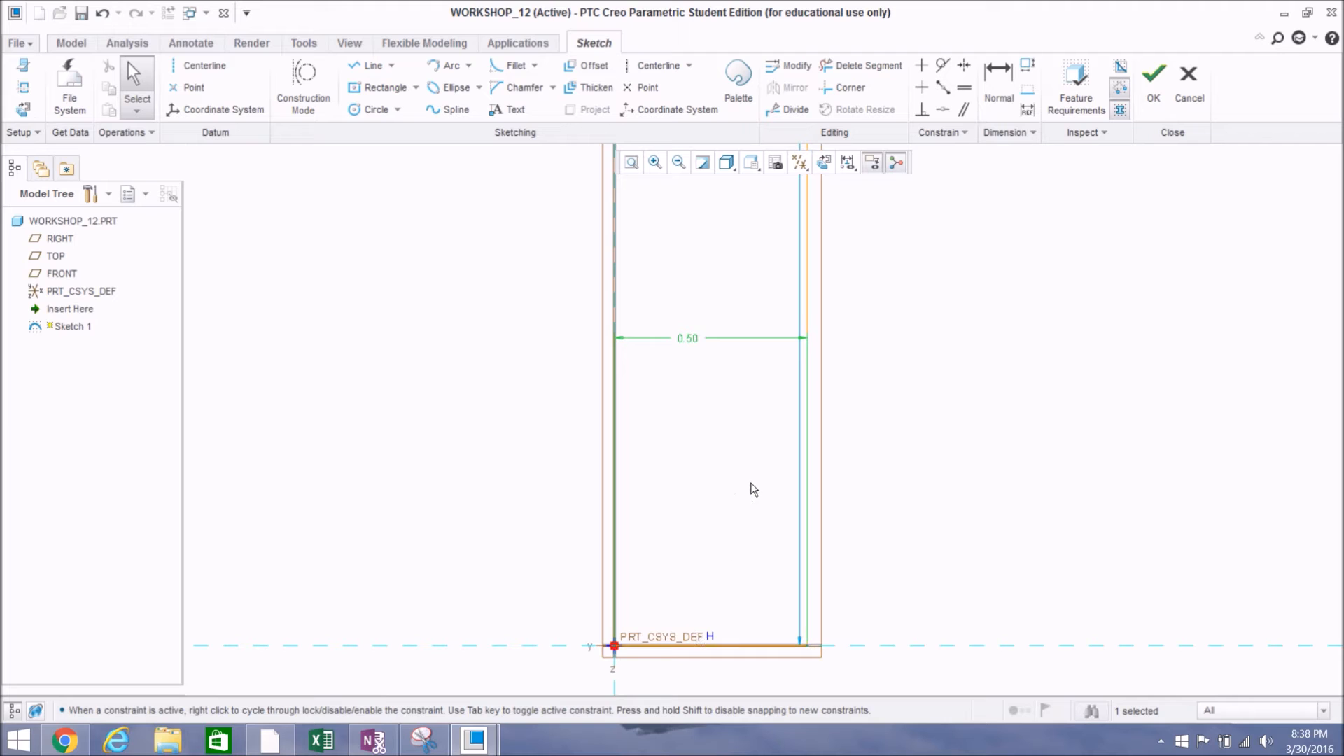
{"action": "scroll", "coordinate": [733, 532], "scroll_direction": "up", "scroll_amount": 3}
{"action": "scroll", "coordinate": [733, 534], "scroll_direction": "down", "scroll_amount": 1}
{"action": "scroll", "coordinate": [734, 538], "scroll_direction": "up", "scroll_amount": 1}
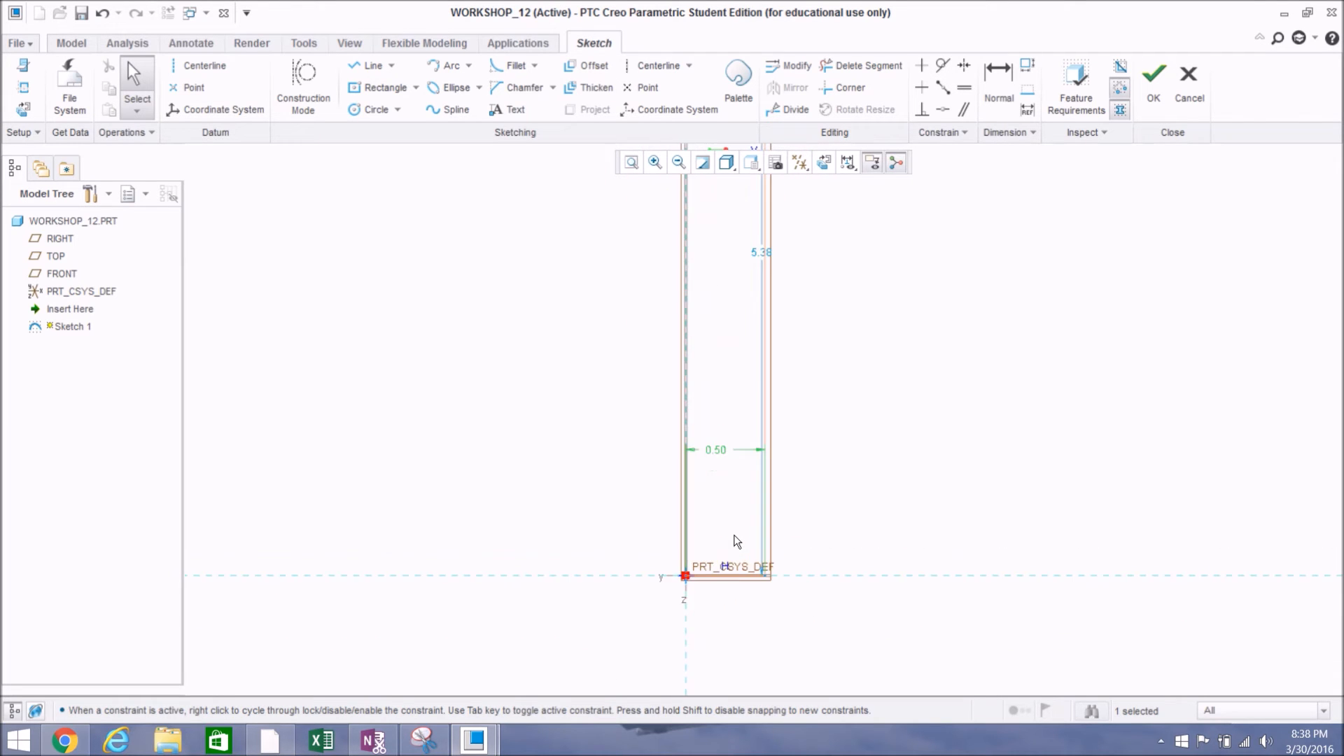
{"action": "scroll", "coordinate": [728, 570], "scroll_direction": "down", "scroll_amount": 3}
{"action": "scroll", "coordinate": [739, 587], "scroll_direction": "down", "scroll_amount": 6}
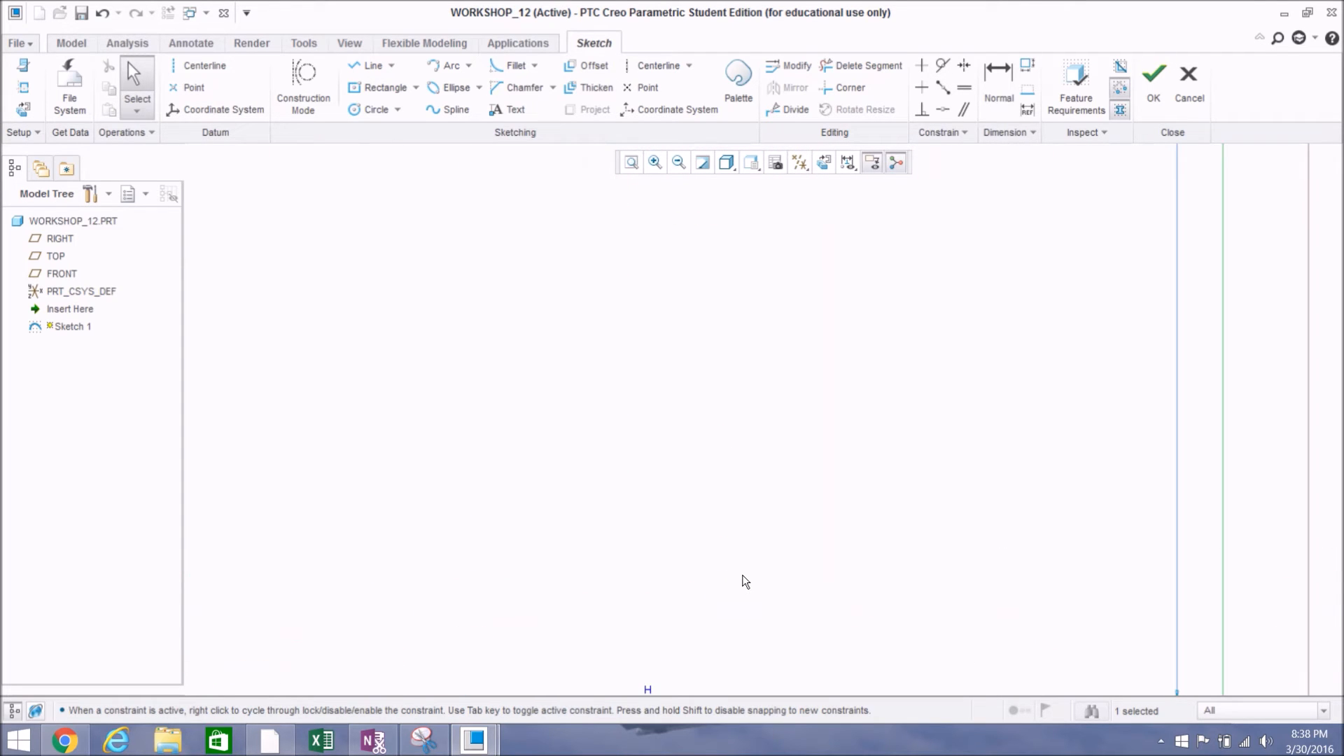
{"action": "scroll", "coordinate": [746, 573], "scroll_direction": "down", "scroll_amount": 3}
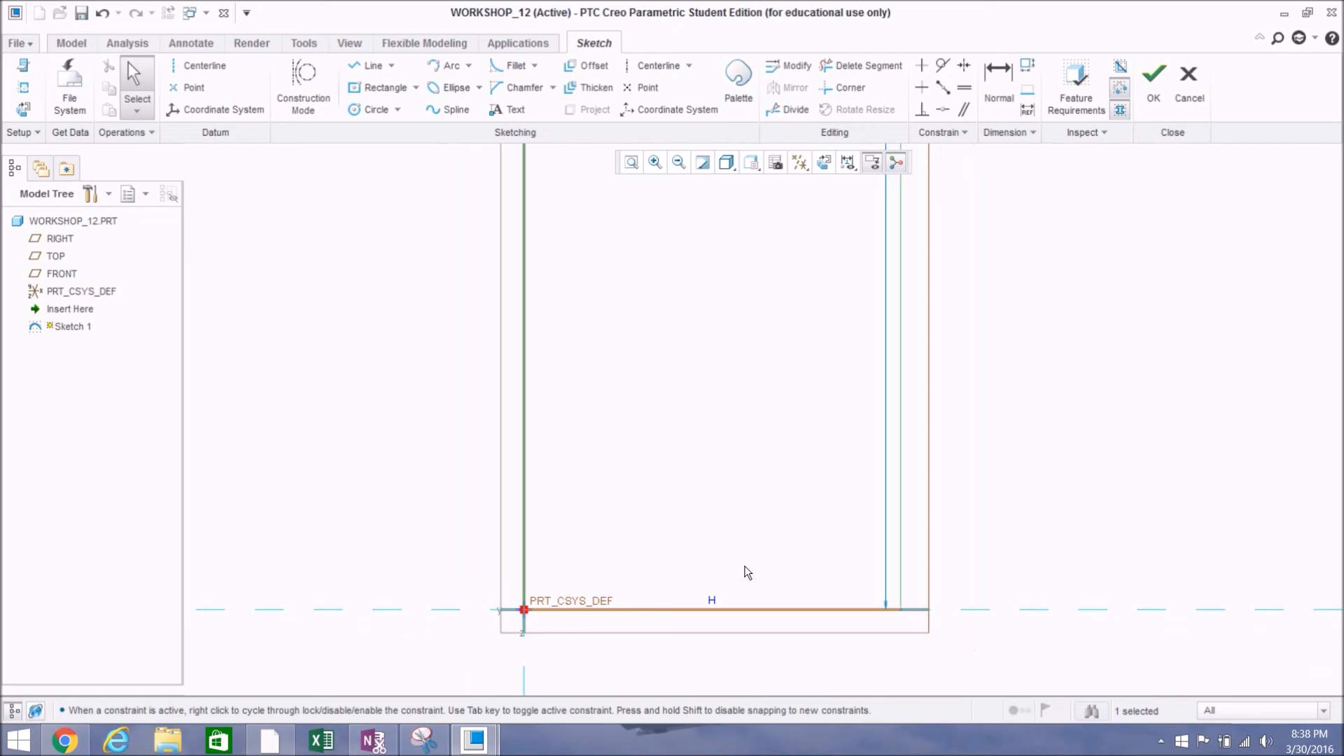
{"action": "scroll", "coordinate": [747, 573], "scroll_direction": "down", "scroll_amount": 2}
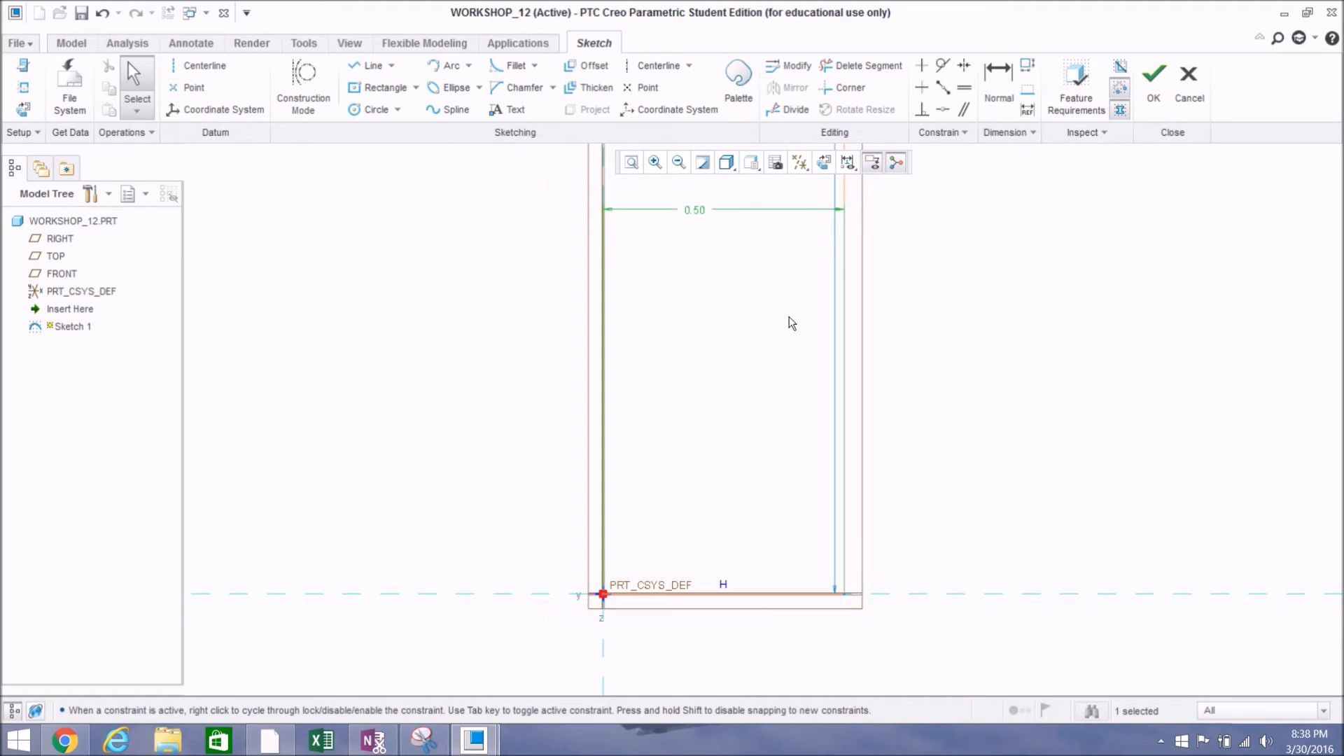
{"action": "left_click", "coordinate": [859, 67]}
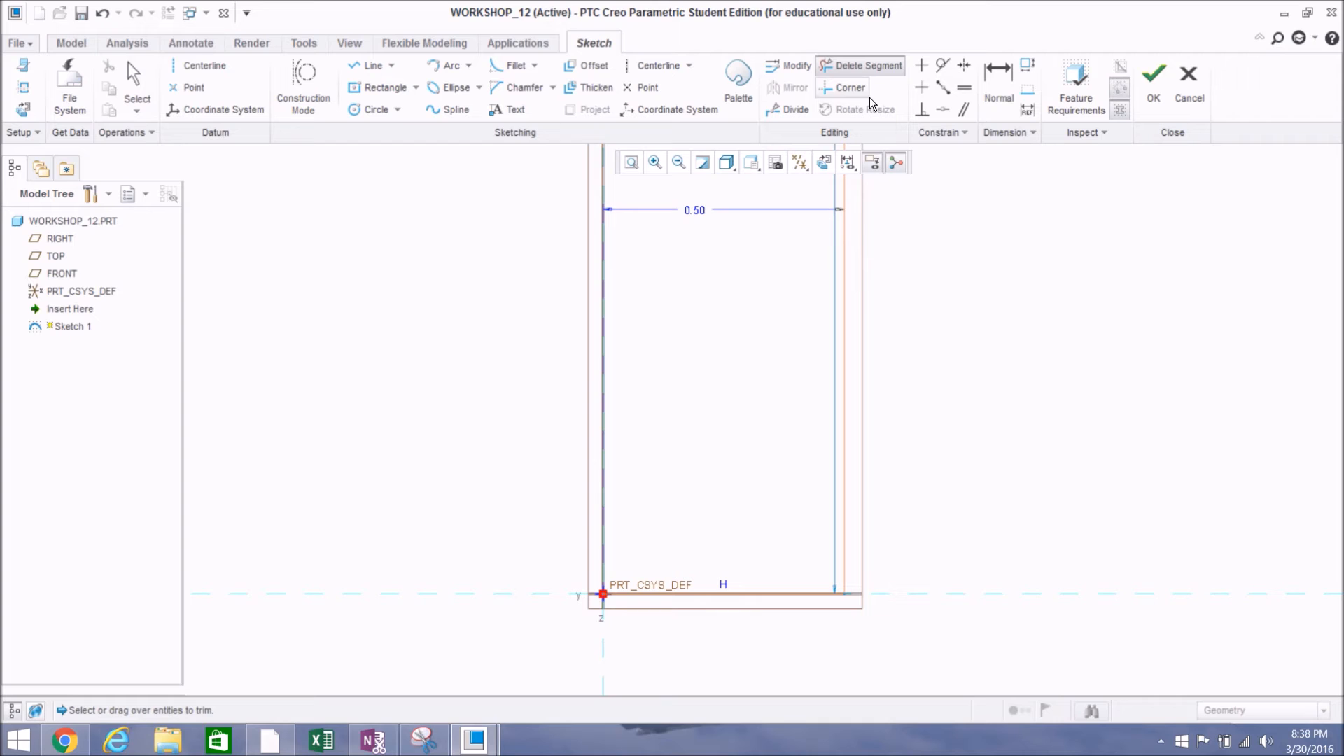
{"action": "mouse_move", "coordinate": [845, 300]}
{"action": "left_mouse_down"}
{"action": "mouse_move", "coordinate": [768, 447]}
{"action": "mouse_move", "coordinate": [766, 619]}
{"action": "left_mouse_up"}
{"action": "scroll", "coordinate": [694, 602], "scroll_direction": "up", "scroll_amount": 3}
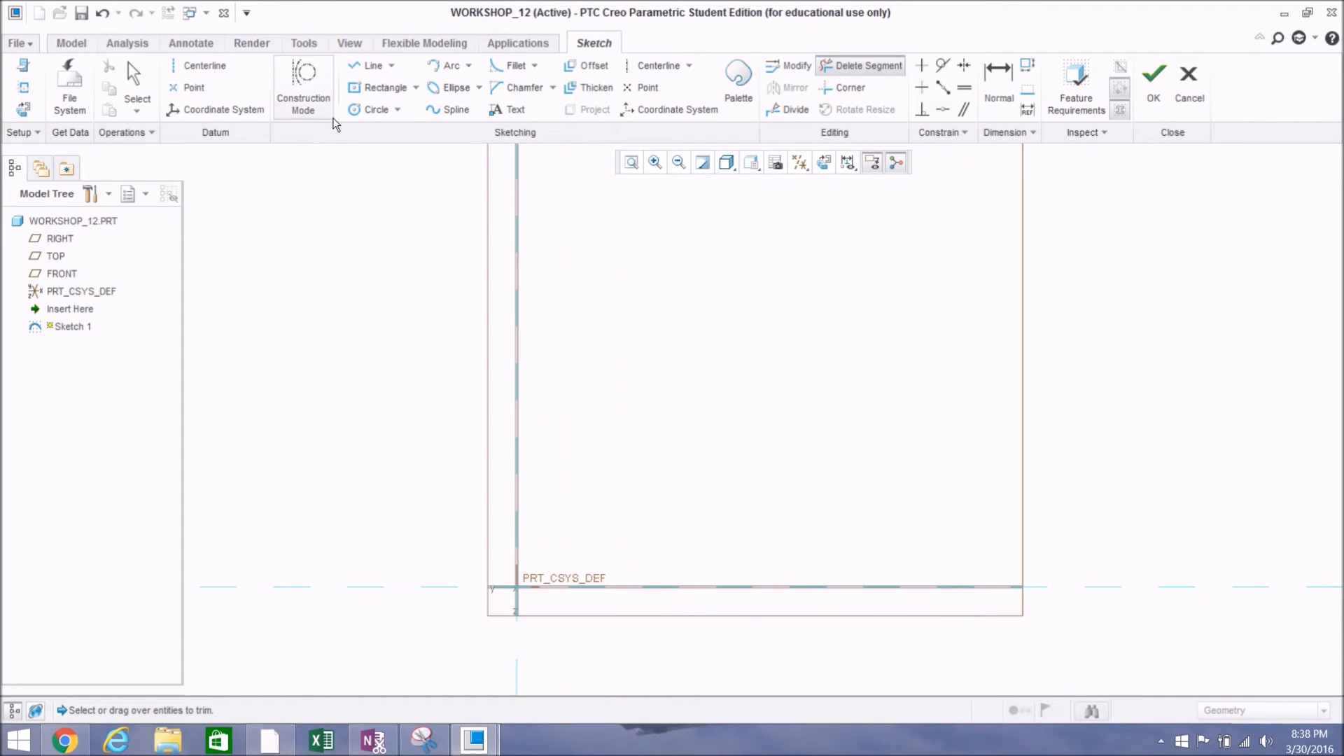
Step: Sketch connected lines from the origin, about 0.28 along the horizontal reference and about 0.35 vertically upward
{"action": "left_click", "coordinate": [363, 68]}
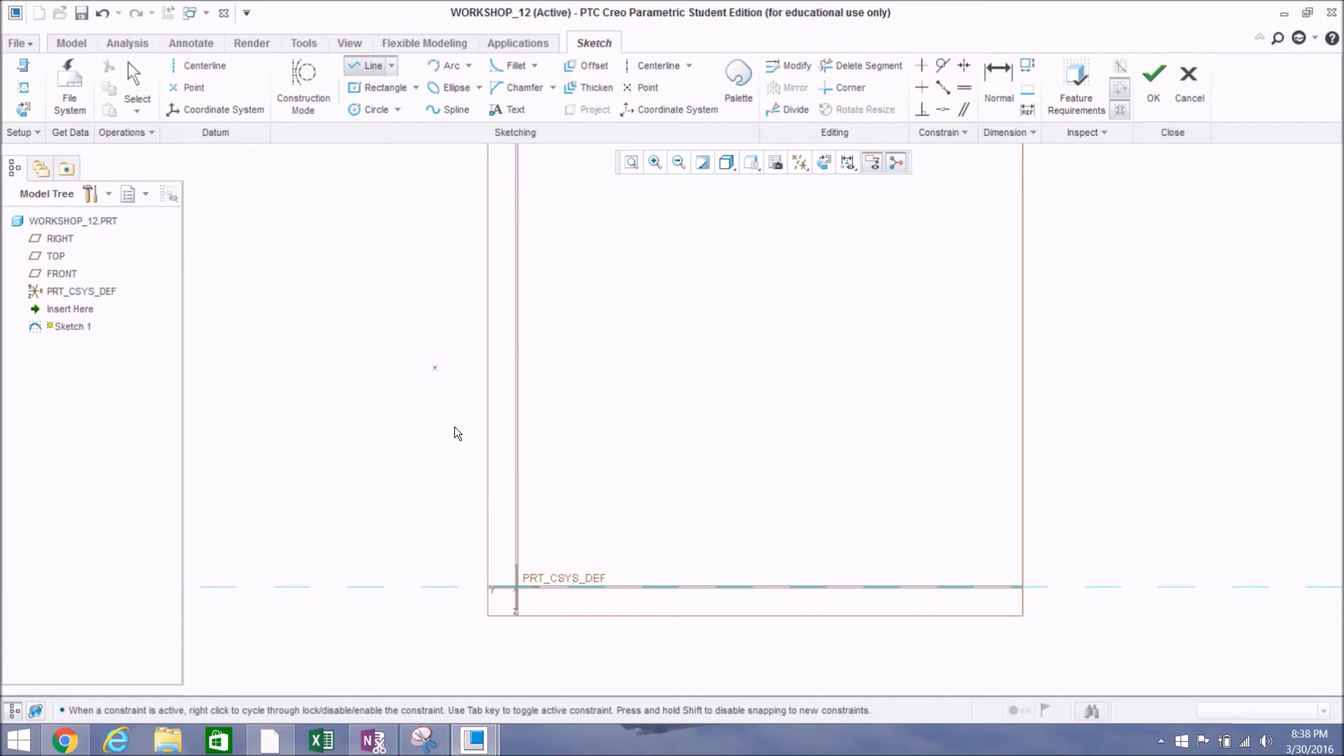
{"action": "left_click", "coordinate": [519, 591]}
{"action": "left_click", "coordinate": [781, 588]}
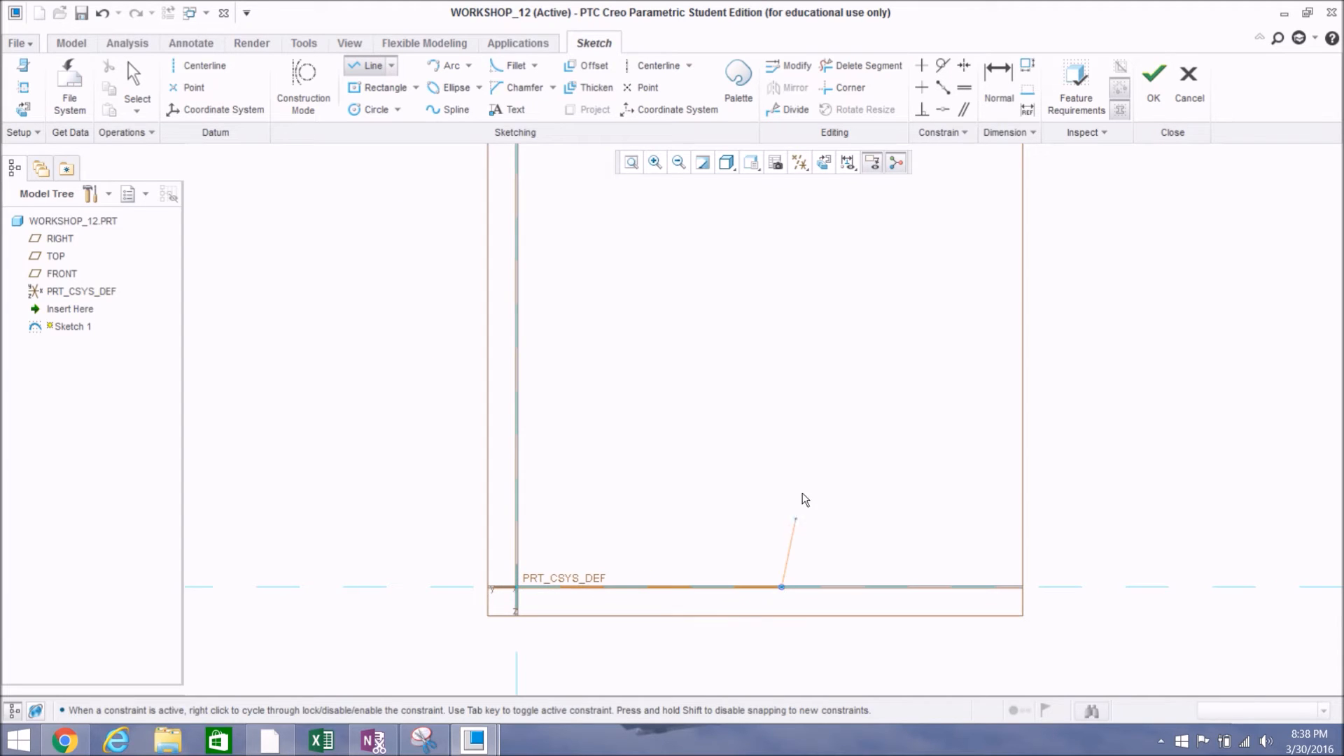
{"action": "left_click", "coordinate": [782, 254]}
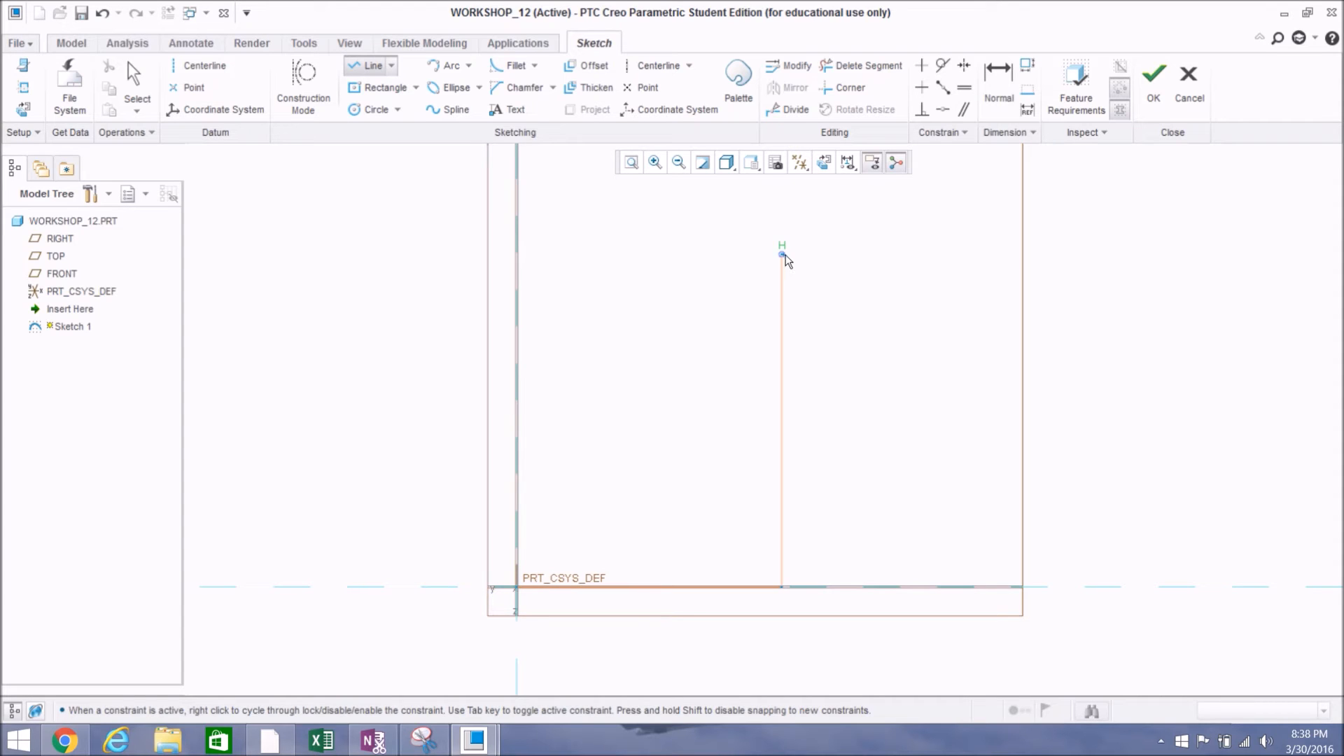
{"action": "middle_click", "coordinate": [820, 259]}
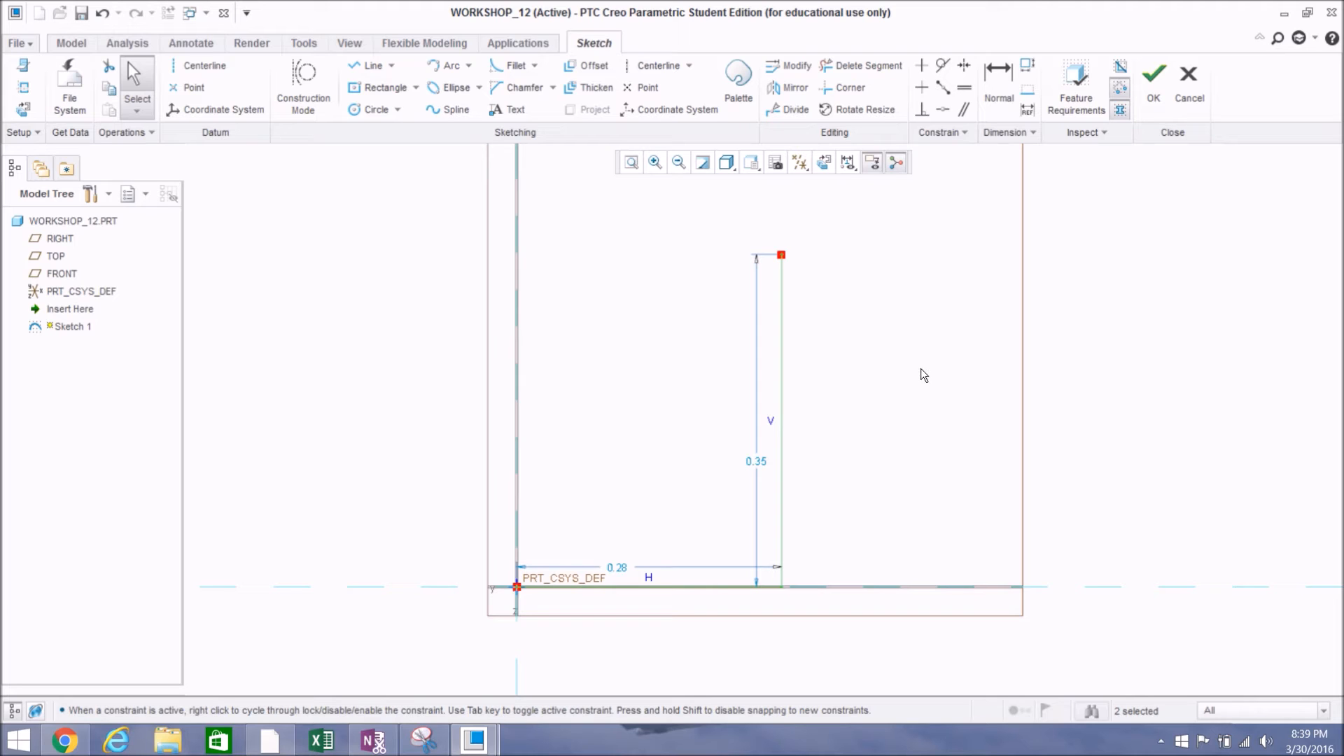
Step: Close the stepped profile with connected lines: about 0.13 horizontally, about 0.09 down, across to the vertical reference and down to the origin
{"action": "left_click", "coordinate": [359, 64]}
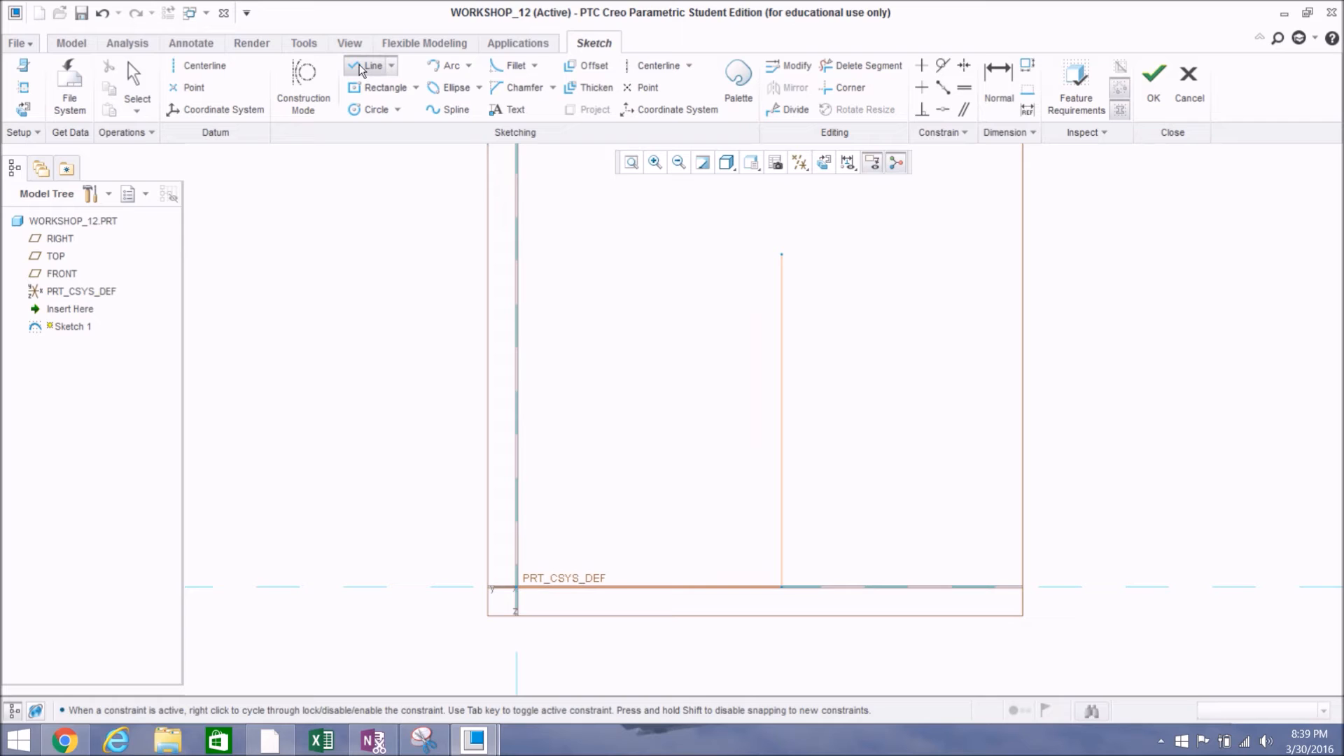
{"action": "left_click", "coordinate": [781, 255]}
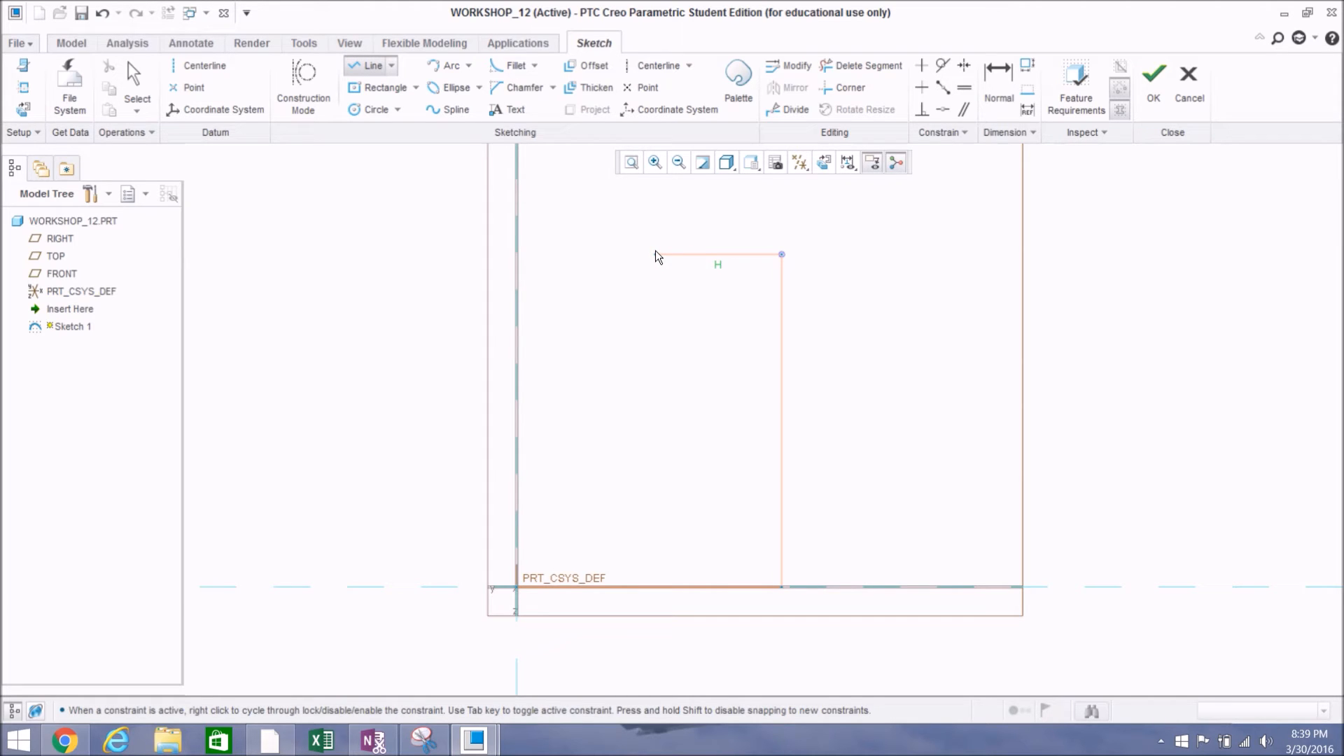
{"action": "left_click", "coordinate": [655, 253]}
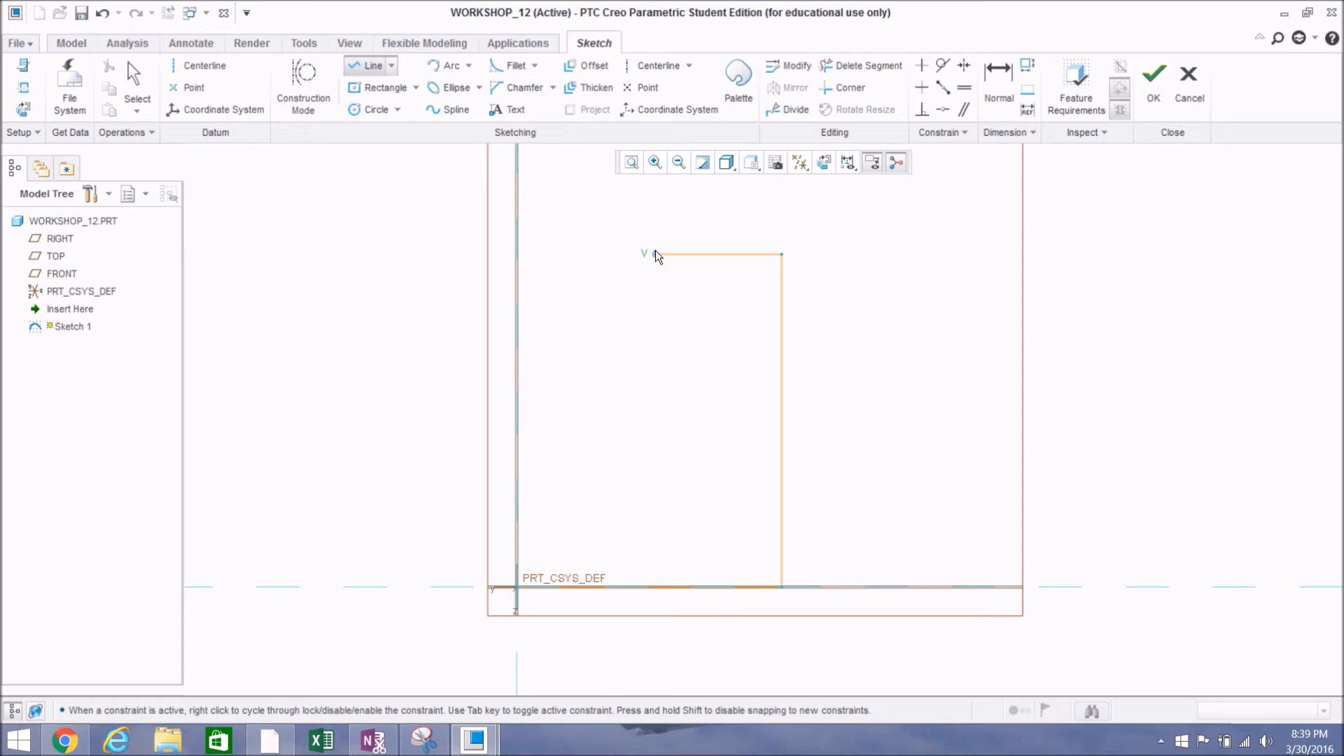
{"action": "left_click", "coordinate": [654, 342]}
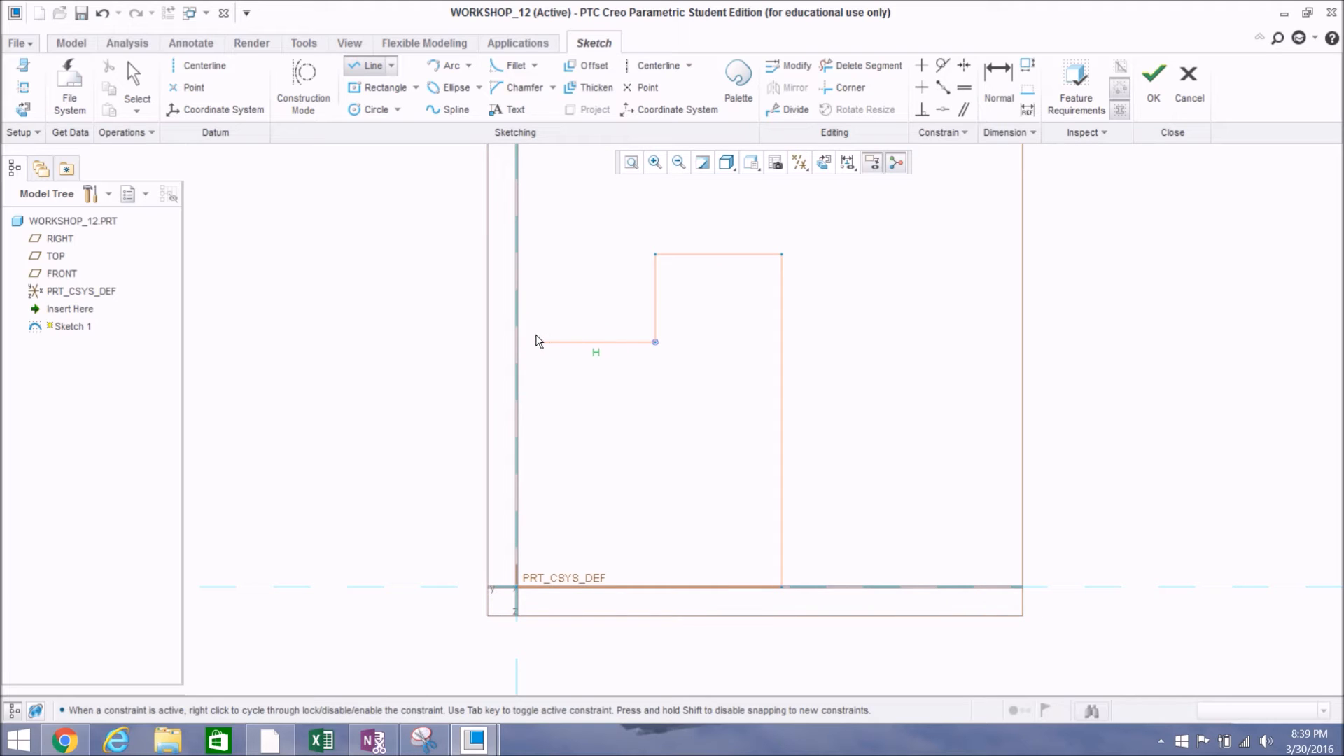
{"action": "left_click", "coordinate": [515, 341]}
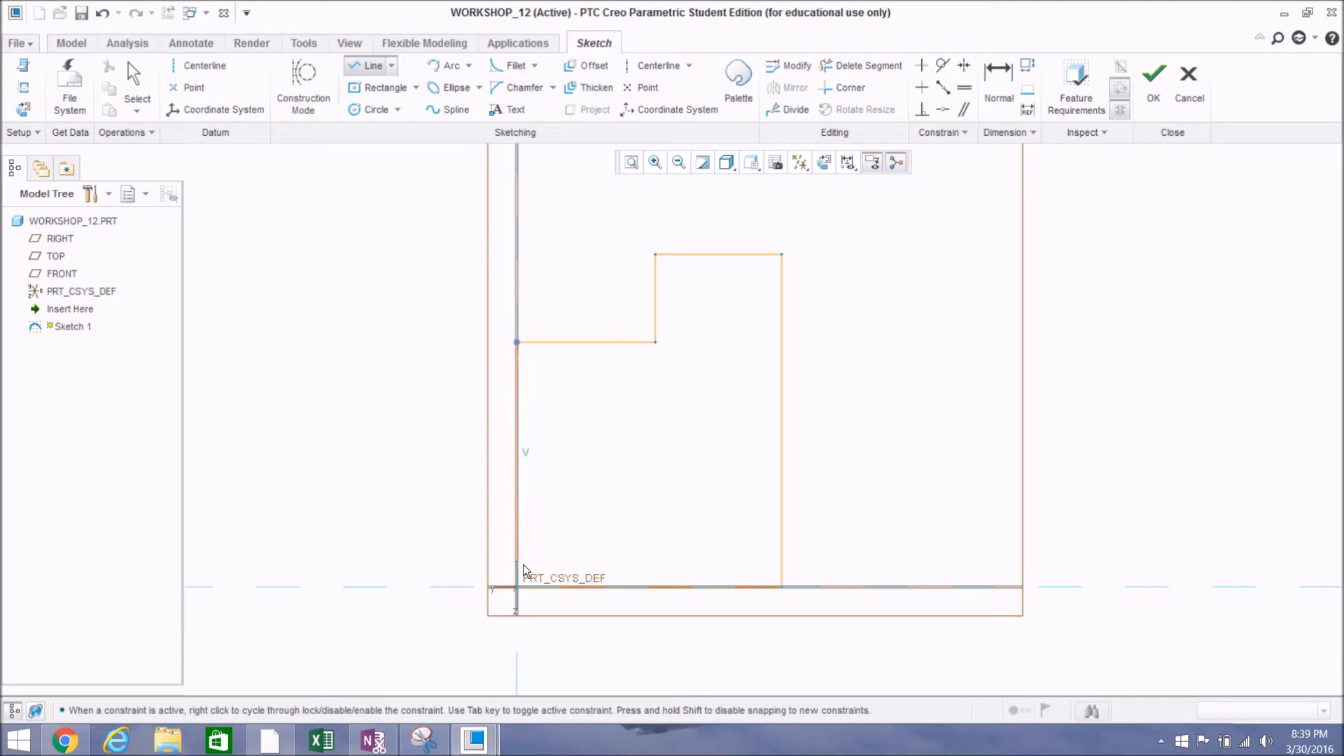
{"action": "left_click", "coordinate": [517, 587]}
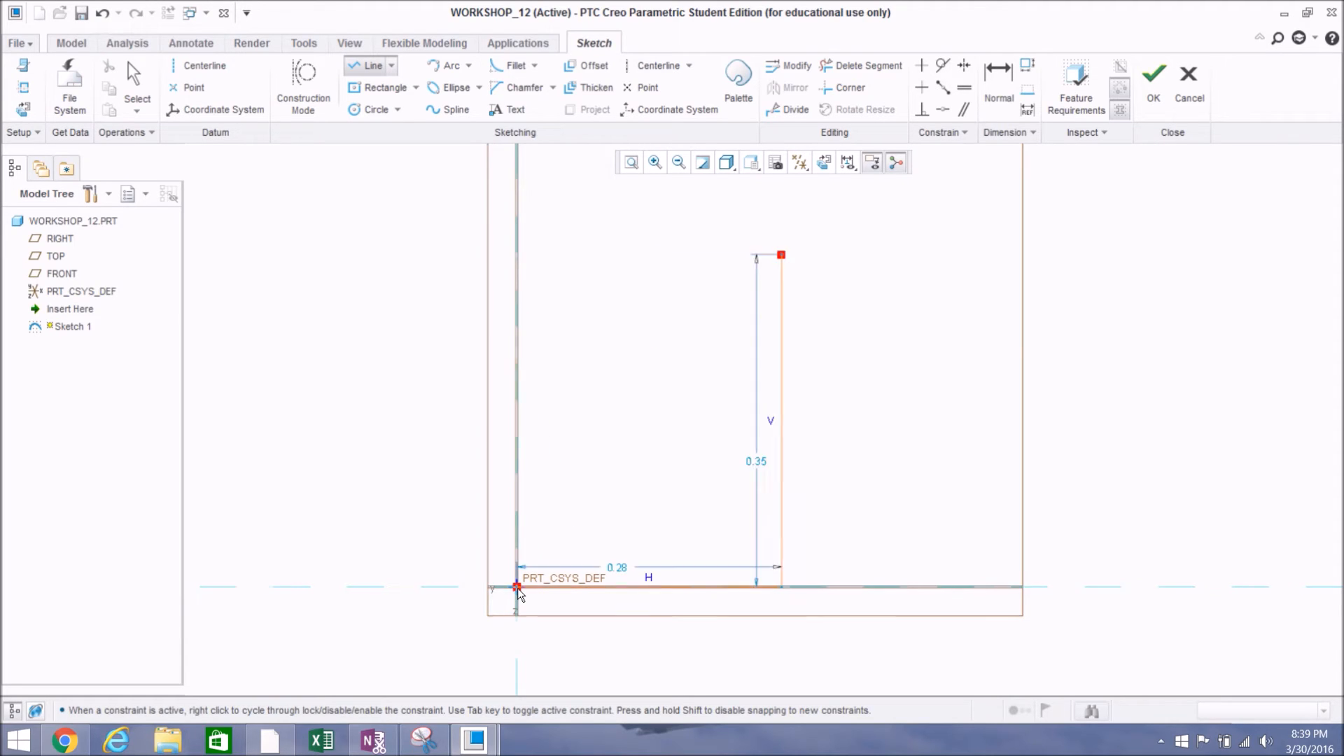
{"action": "left_click", "coordinate": [518, 587]}
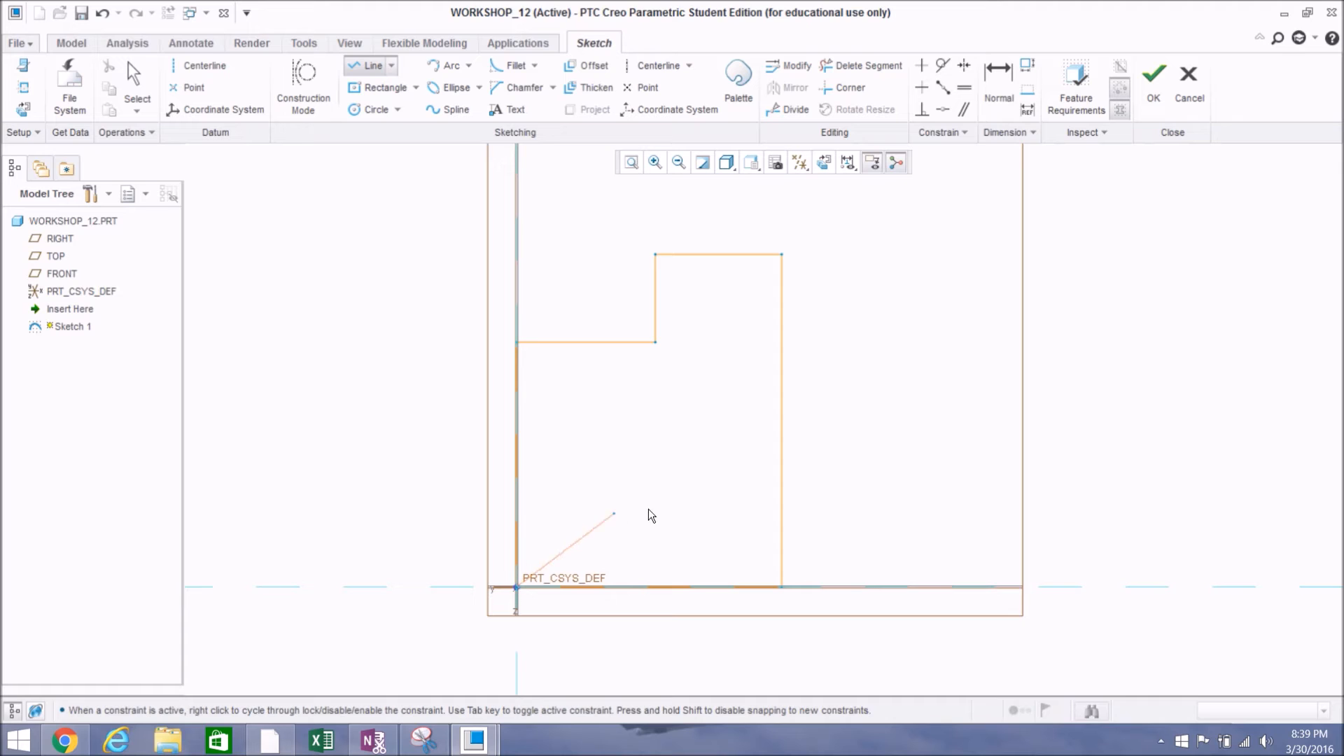
{"action": "middle_click", "coordinate": [666, 489]}
{"action": "middle_click", "coordinate": [667, 489]}
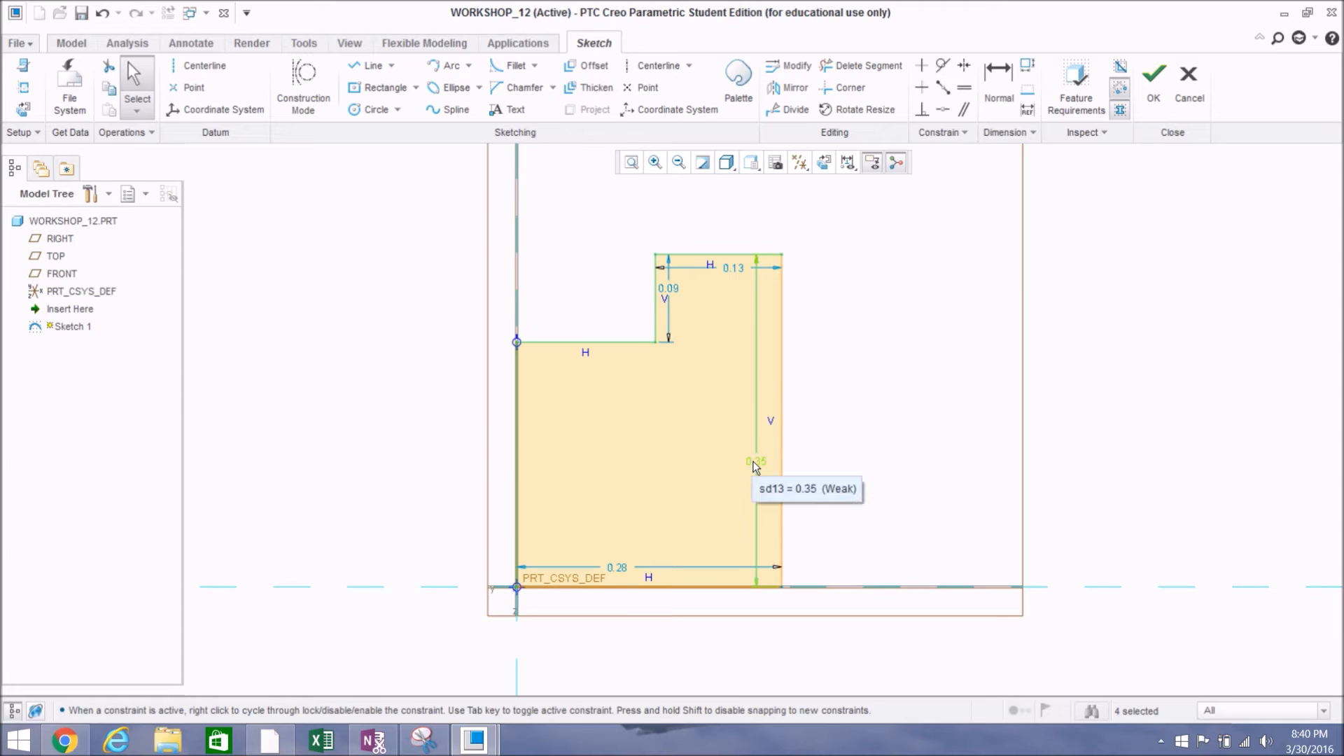
Step: Move the tall vertical side's height dimension outside the profile and set it to 5
{"action": "left_click_drag", "start_coordinate": [759, 468], "coordinate": [903, 463]}
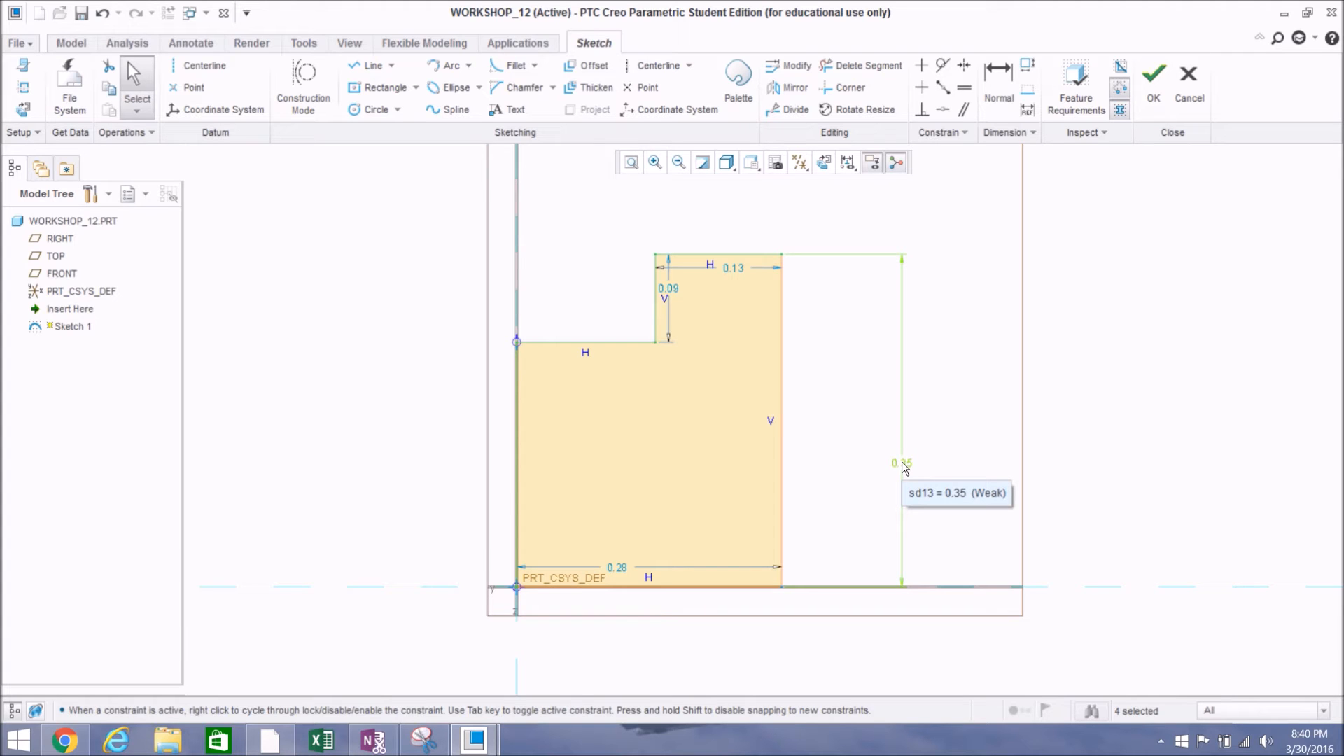
{"action": "double_click", "coordinate": [902, 465]}
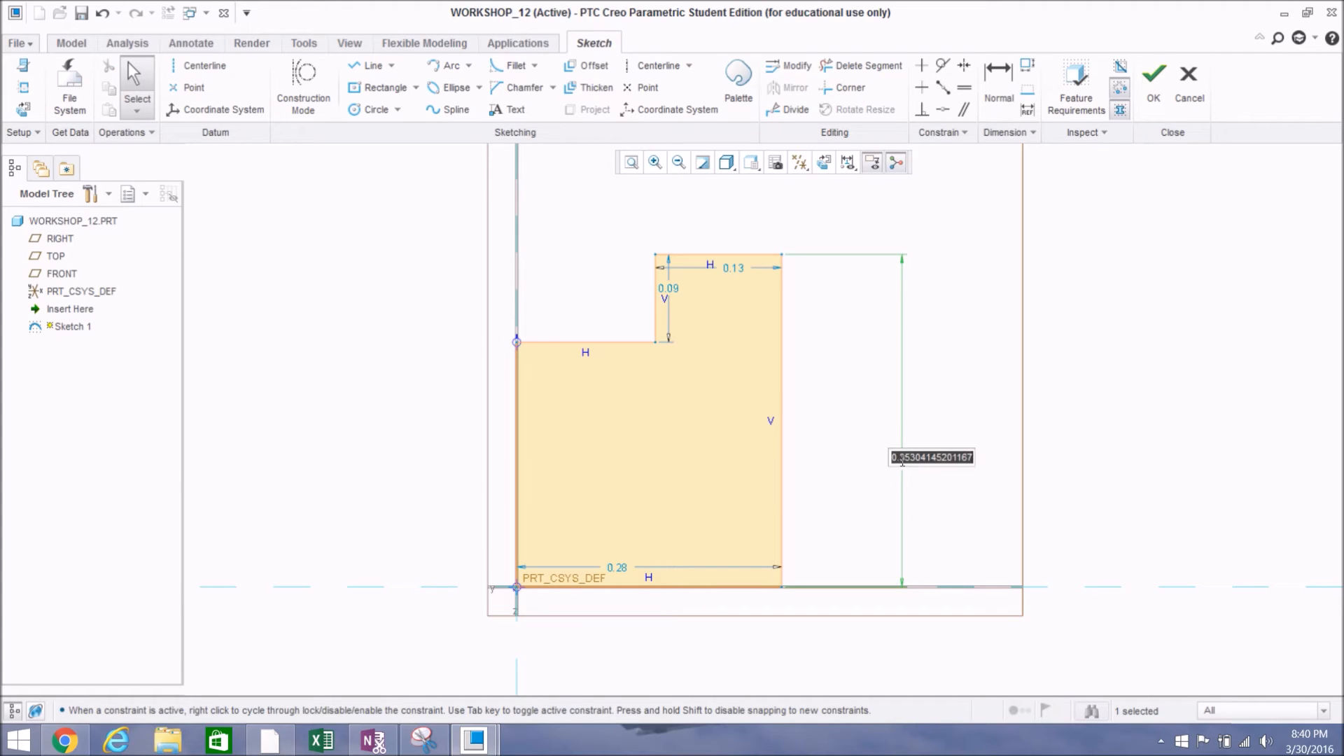
{"action": "type", "text": "5"}
{"action": "key", "text": "Return"}
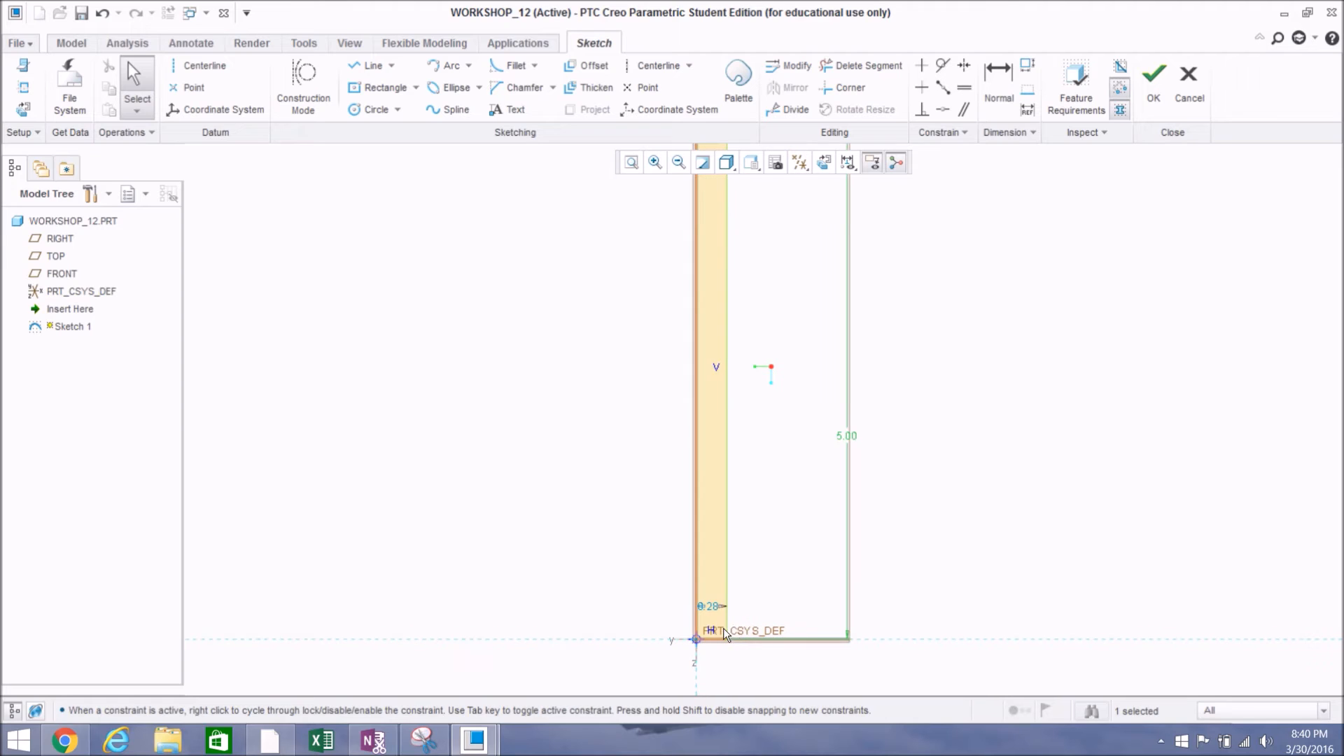
Step: Place the overall width dimension below the profile's base line and switch to PowerPoint to consult the dimensioned drawing
{"action": "scroll", "coordinate": [690, 633], "scroll_direction": "up", "scroll_amount": 3}
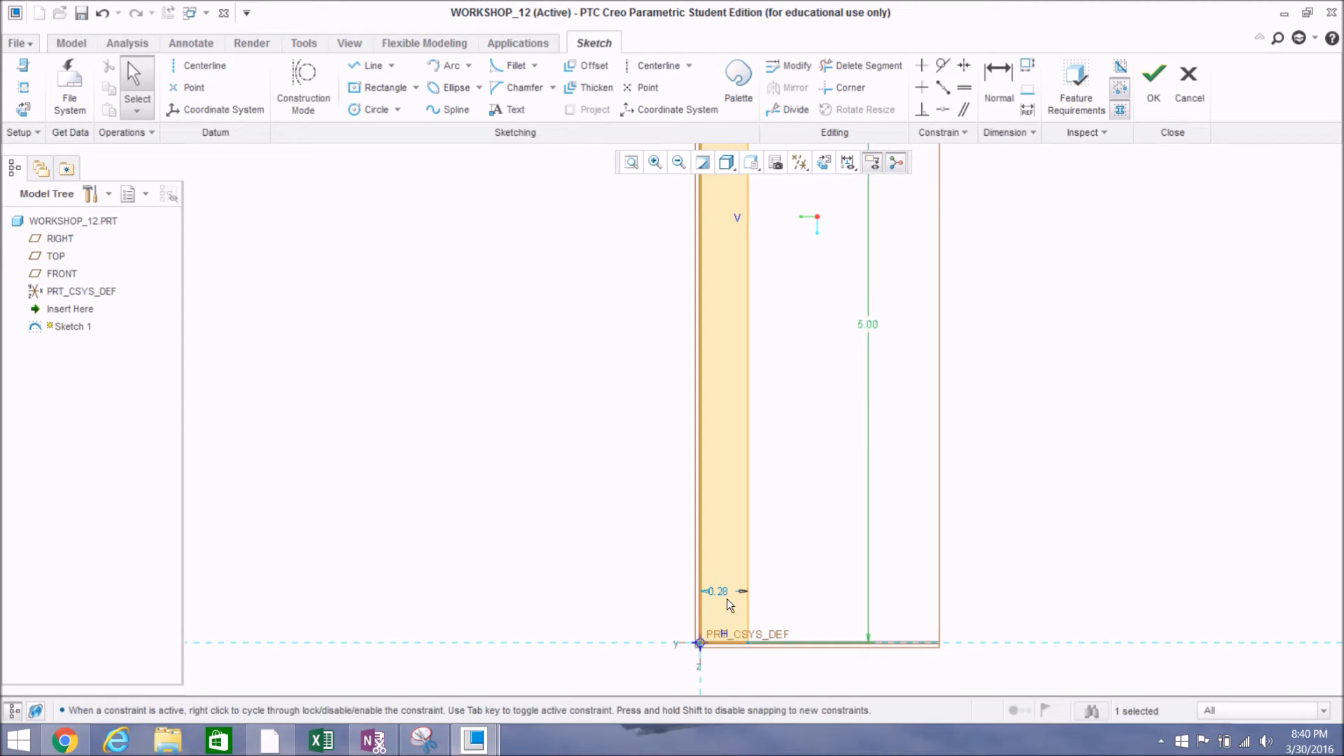
{"action": "scroll", "coordinate": [628, 479], "scroll_direction": "up", "scroll_amount": 3}
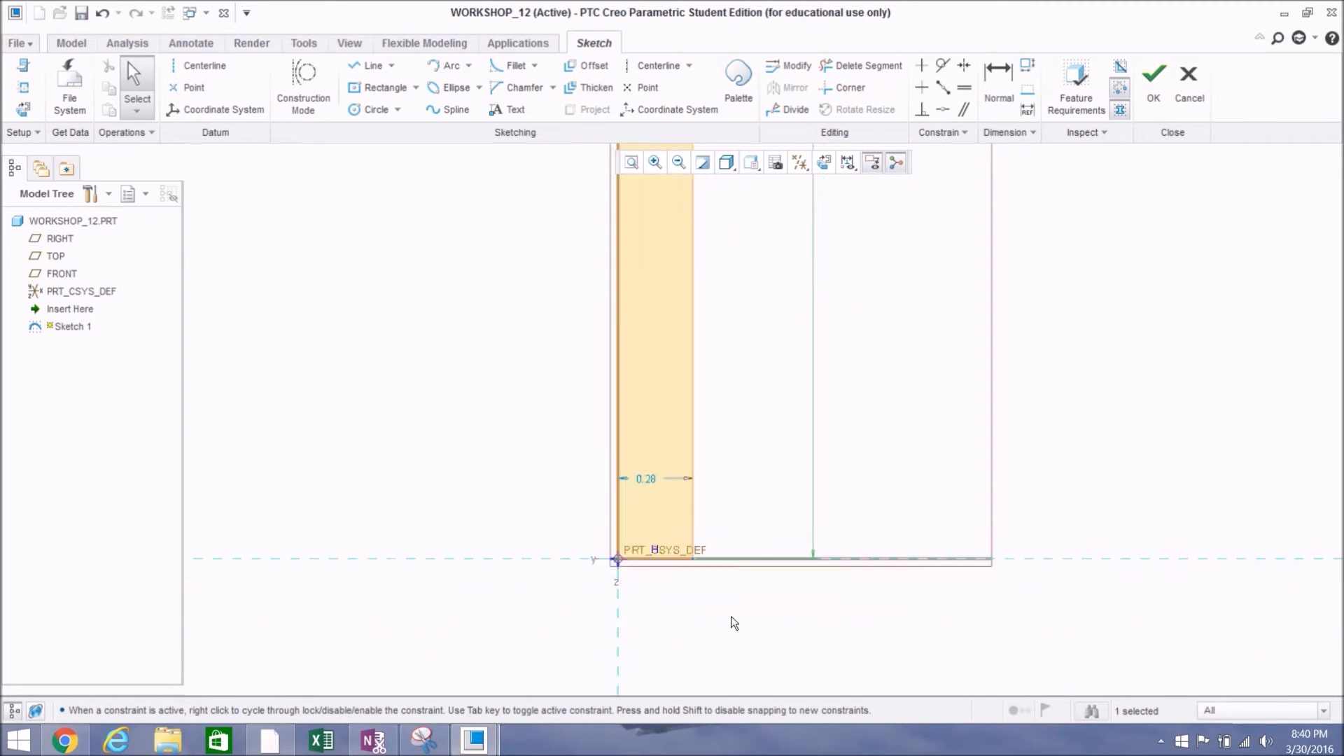
{"action": "mouse_move", "coordinate": [631, 442]}
{"action": "left_mouse_down"}
{"action": "mouse_move", "coordinate": [615, 543]}
{"action": "mouse_move", "coordinate": [632, 594]}
{"action": "left_mouse_up"}
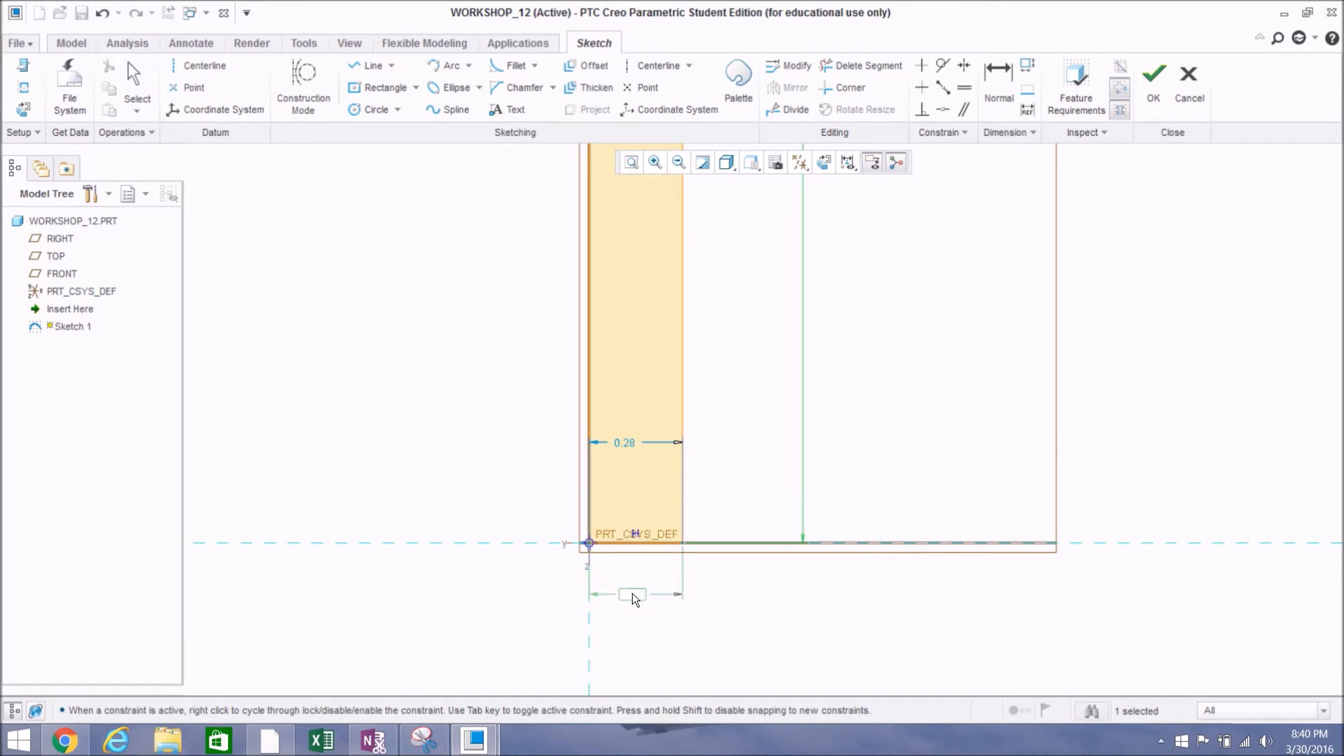
{"action": "left_click", "coordinate": [268, 741]}
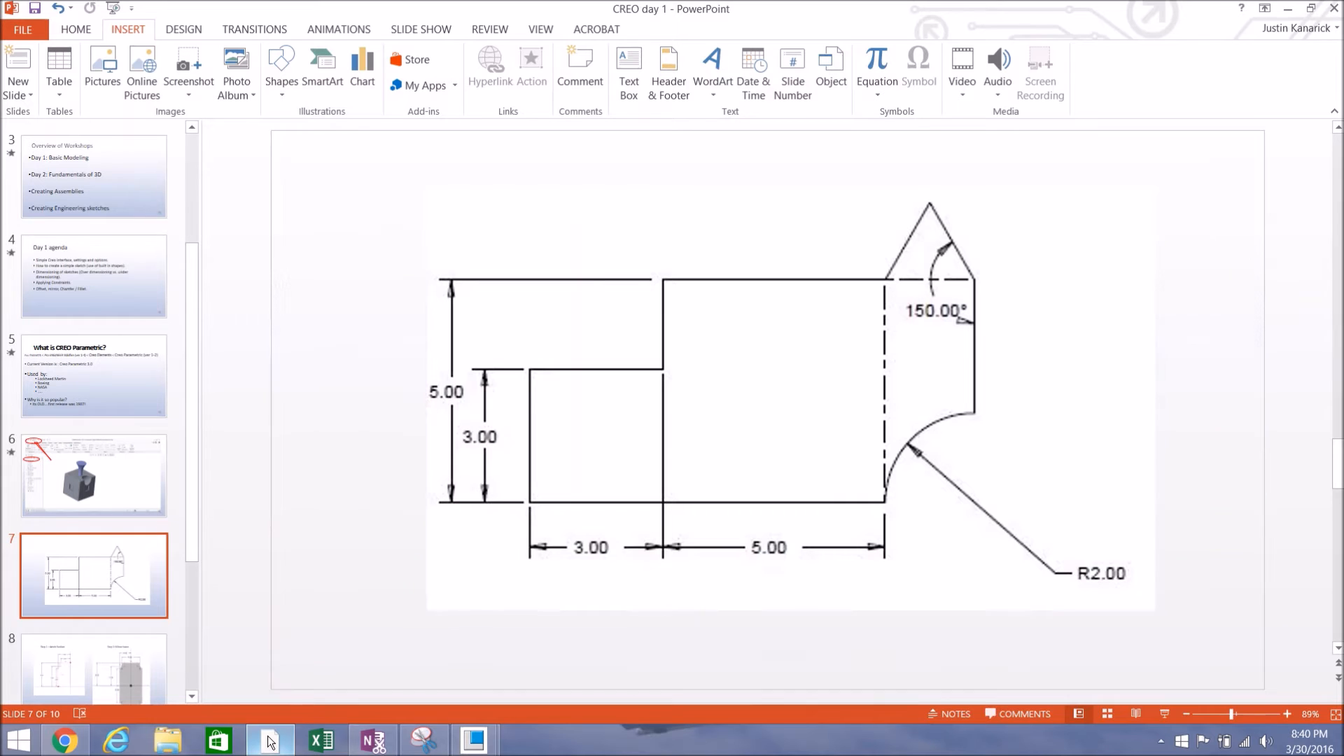
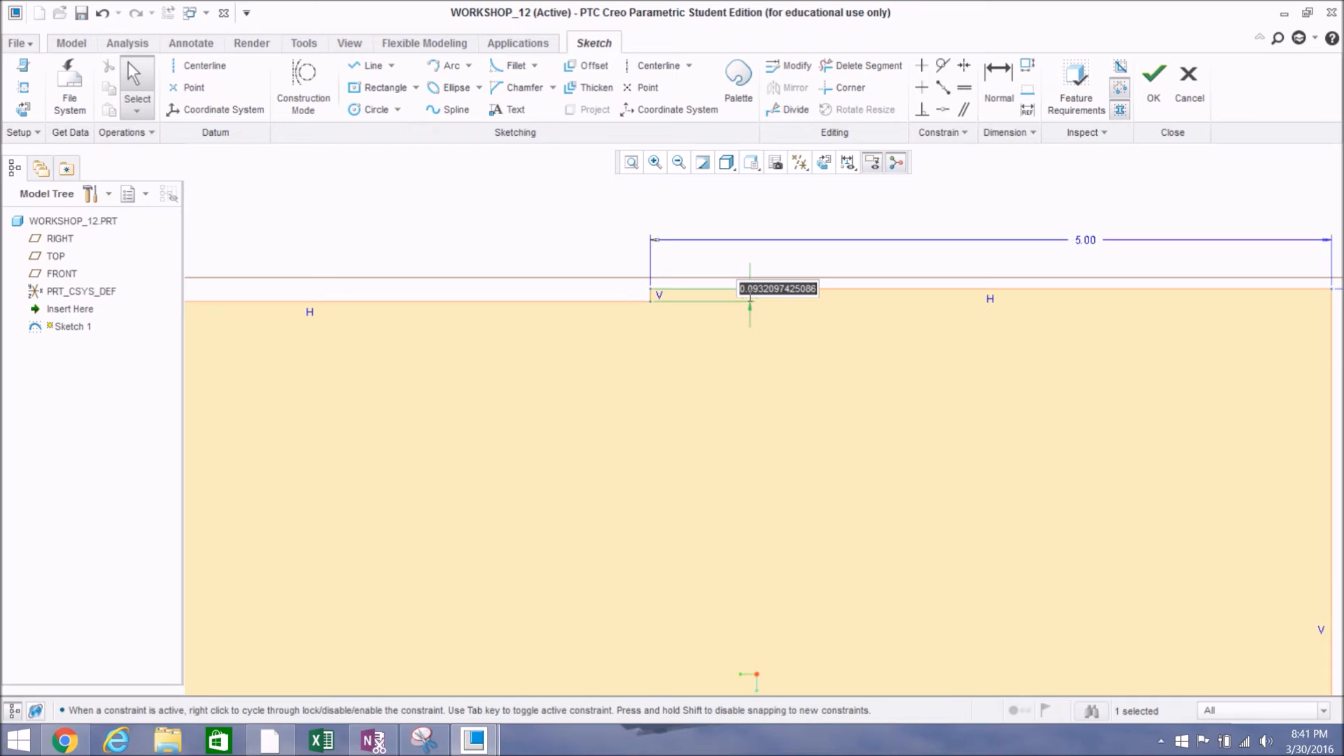
Step: Set the short vertical step's height to 2 and place its dimension outside the profile, beside the low end
{"action": "scroll", "coordinate": [749, 308], "scroll_direction": "down", "scroll_amount": 6}
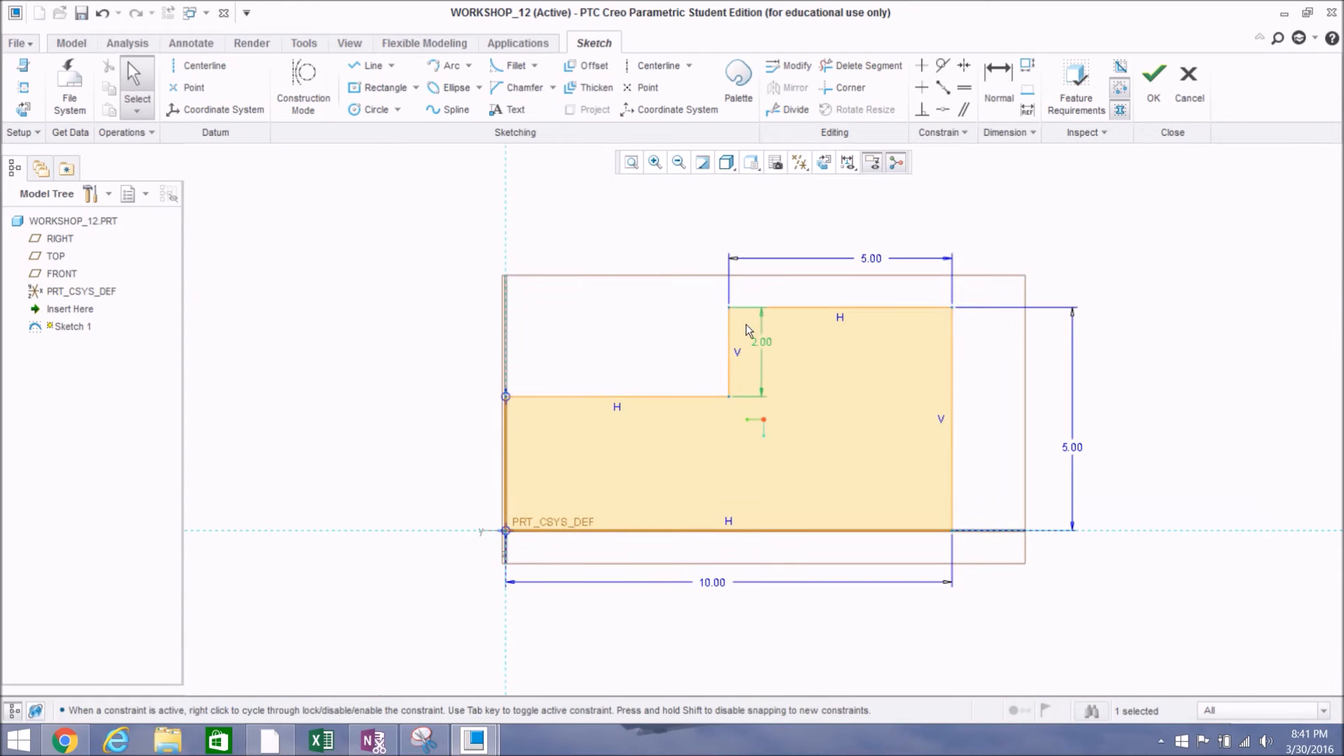
{"action": "left_click_drag", "start_coordinate": [760, 343], "coordinate": [423, 376]}
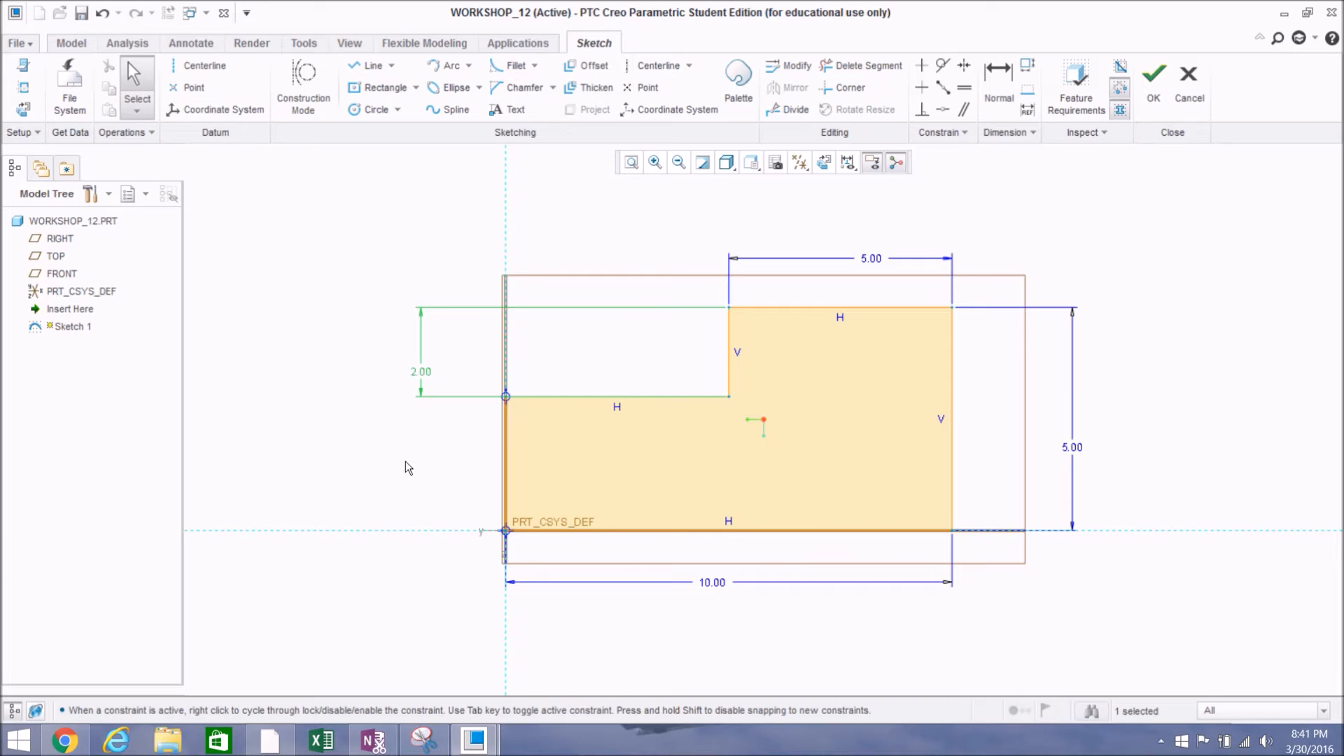
{"action": "left_click", "coordinate": [613, 375]}
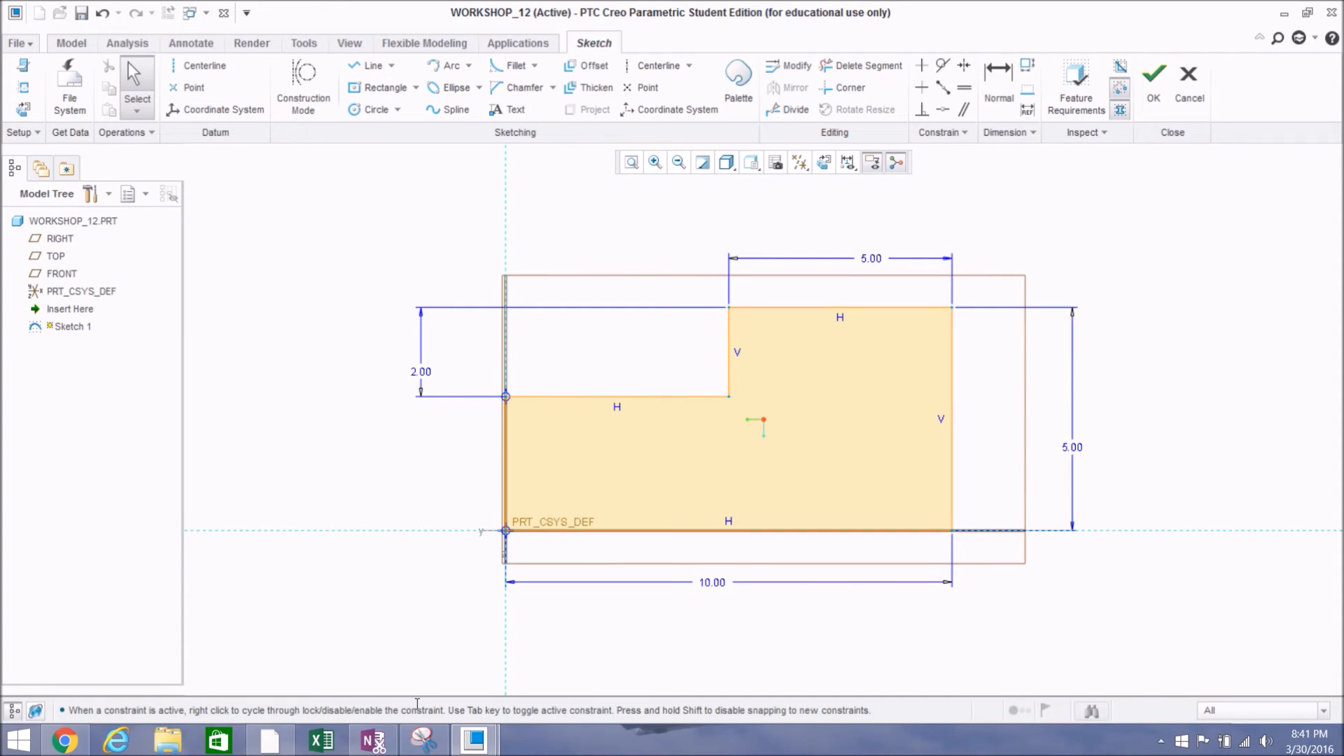
Step: Check the dimensioned stepped profile in PowerPoint and switch back to the WORKSHOP_12 sketch in Creo Parametric
{"action": "left_click", "coordinate": [272, 739]}
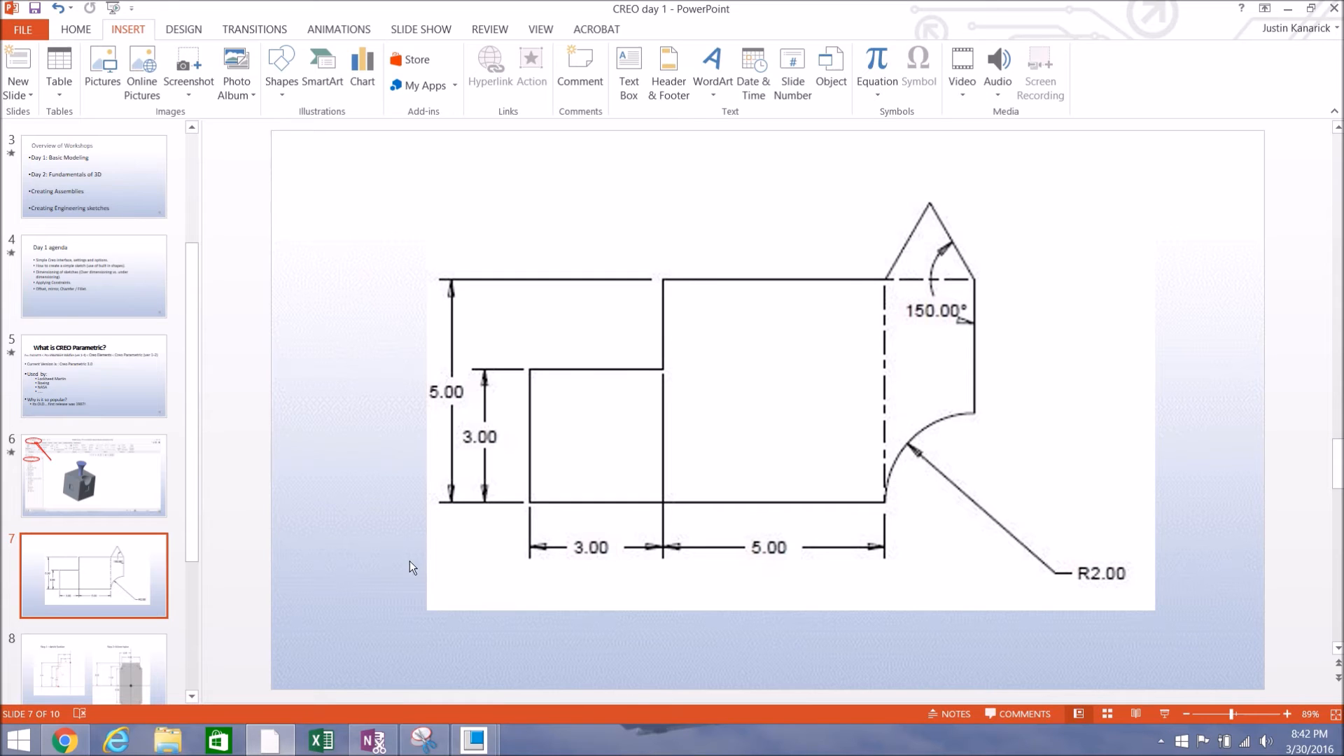
{"action": "left_click", "coordinate": [473, 748]}
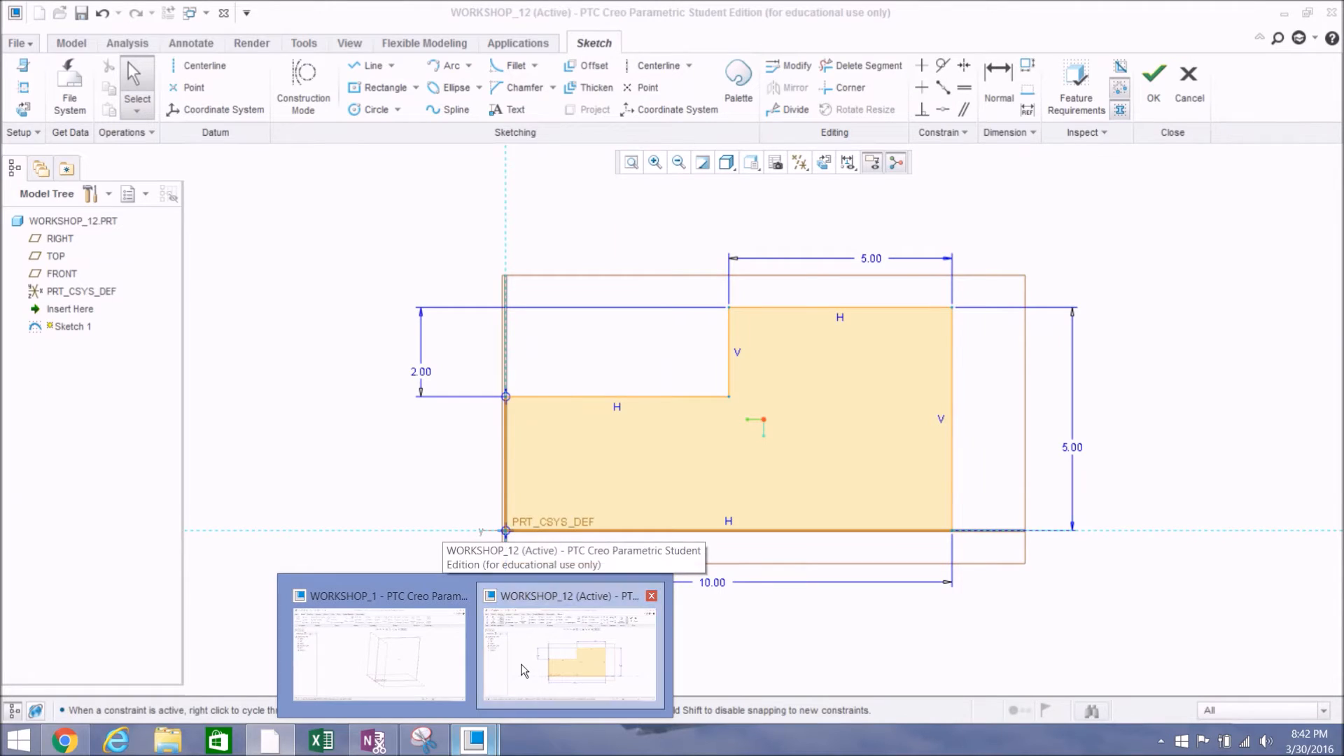
{"action": "left_click", "coordinate": [521, 663]}
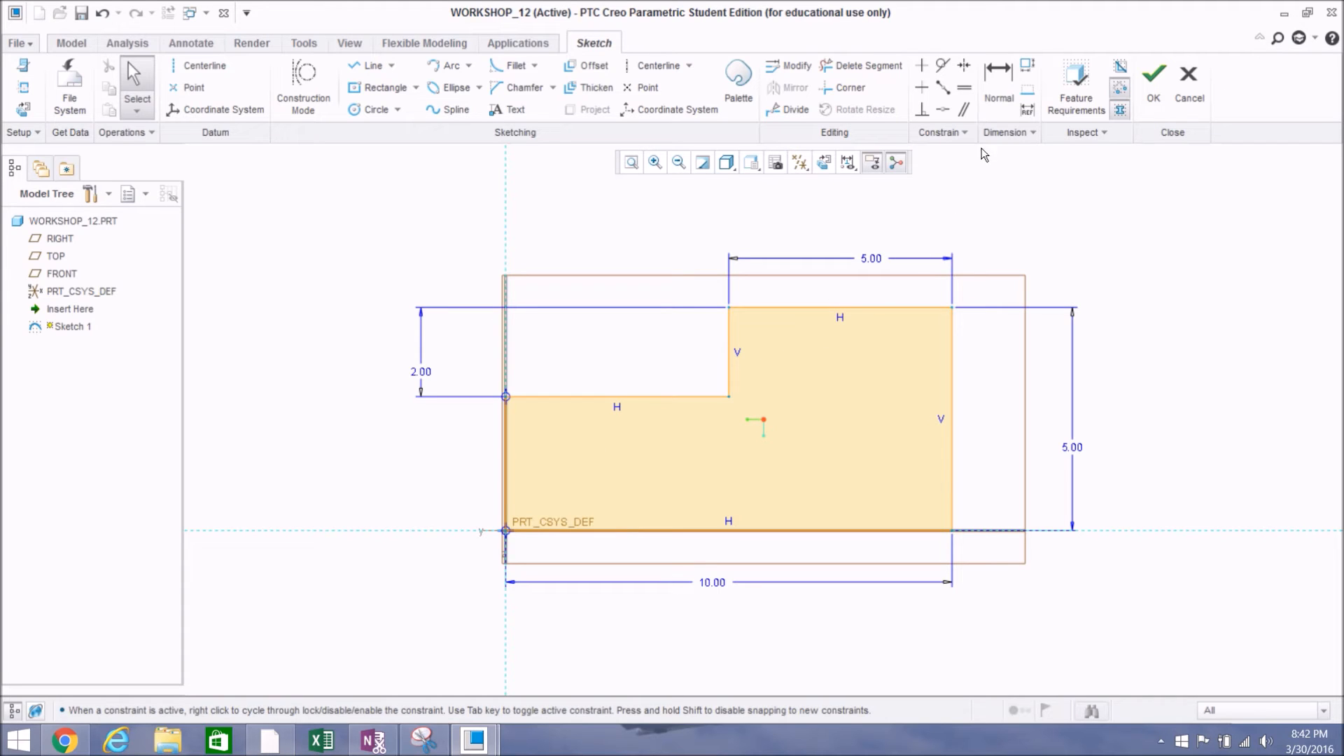
Step: Try to add a height dimension between the base line and the lower step's horizontal line, and undo the conflicting dimension
{"action": "left_click", "coordinate": [995, 96]}
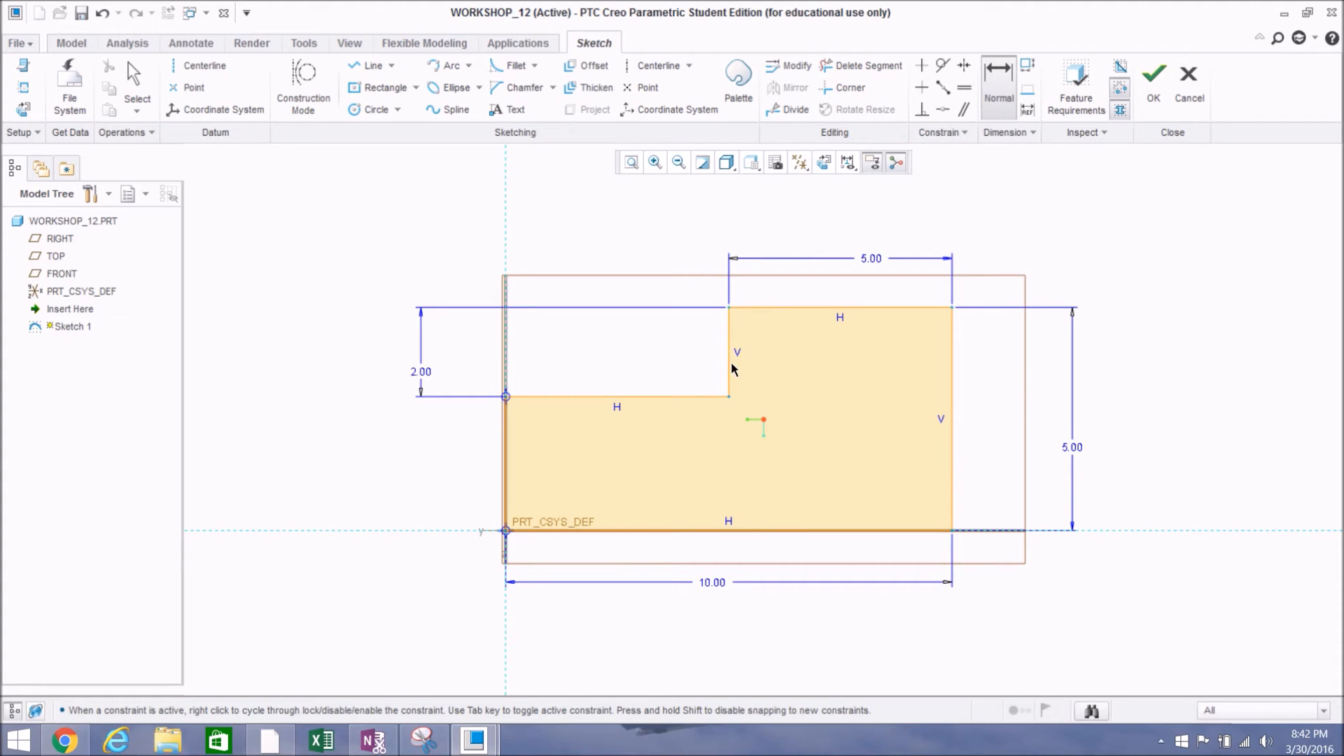
{"action": "left_click", "coordinate": [802, 534]}
{"action": "left_click", "coordinate": [686, 397], "text": "ctrl"}
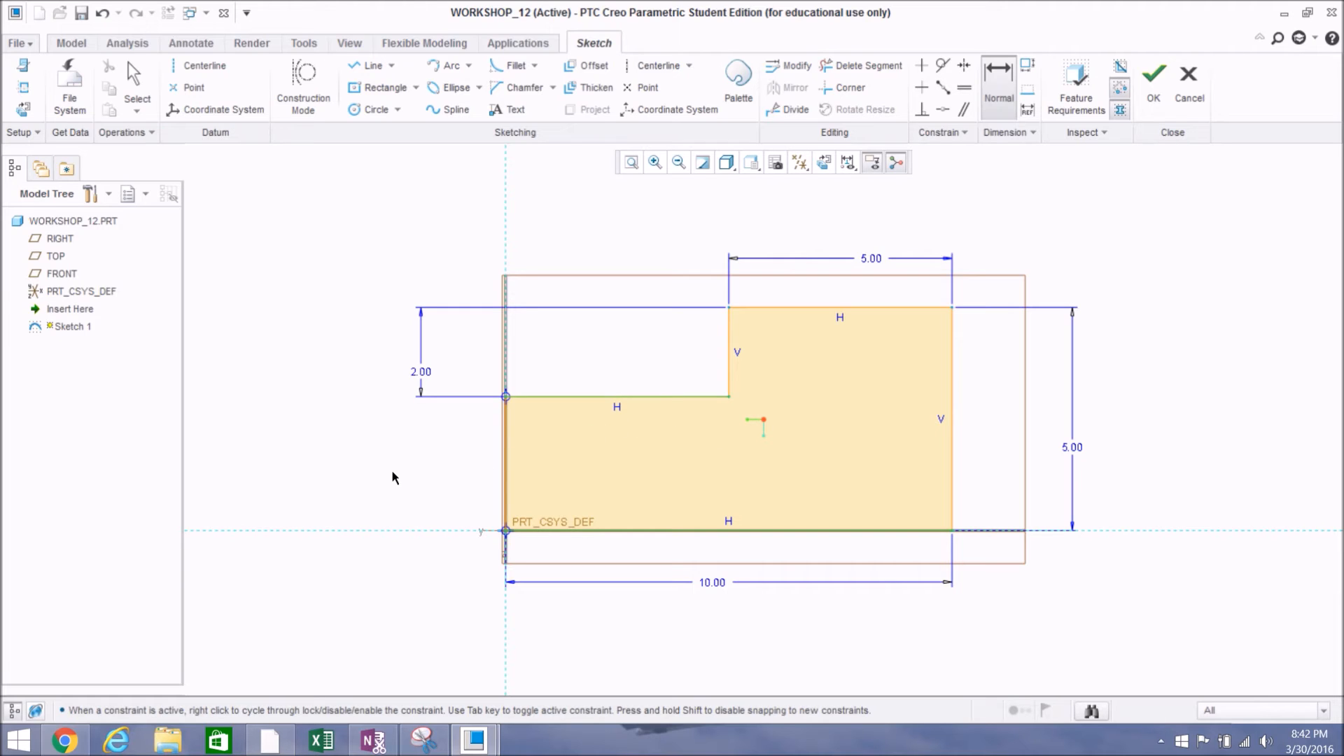
{"action": "middle_click", "coordinate": [432, 468]}
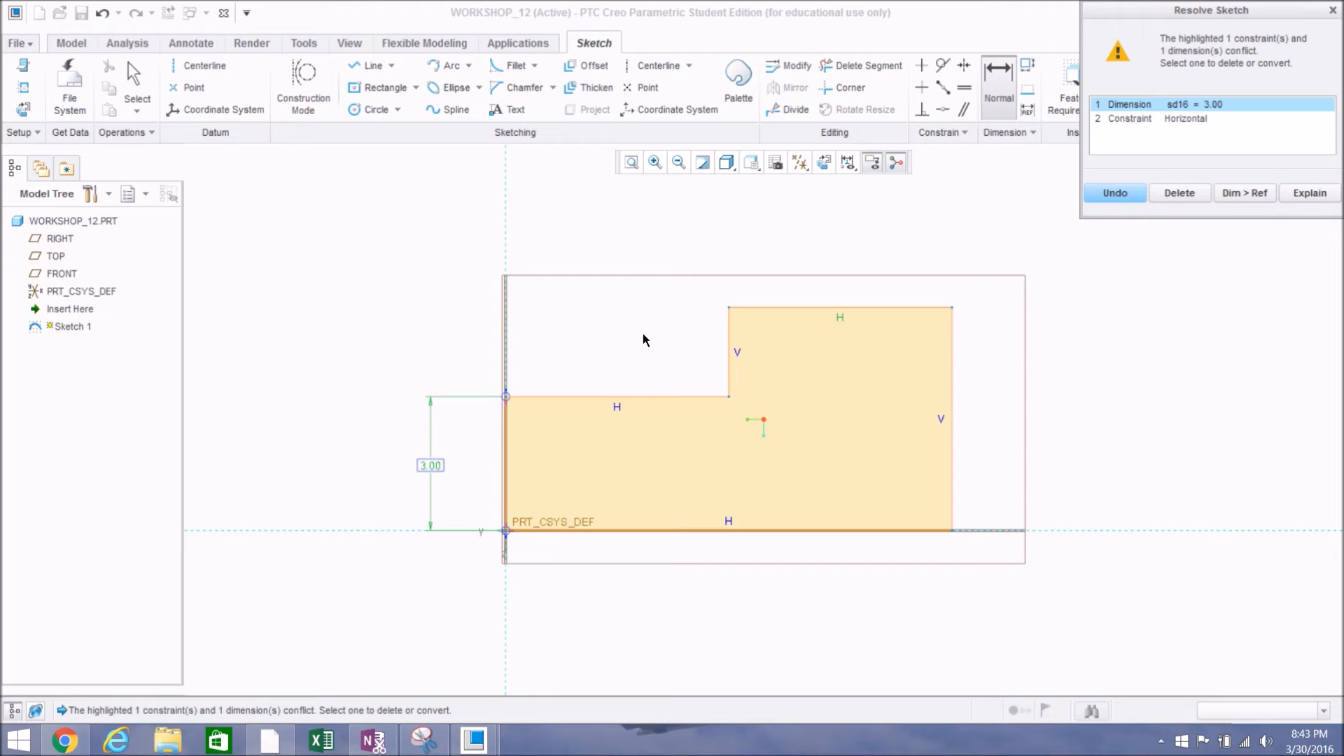
{"action": "left_click", "coordinate": [1111, 194]}
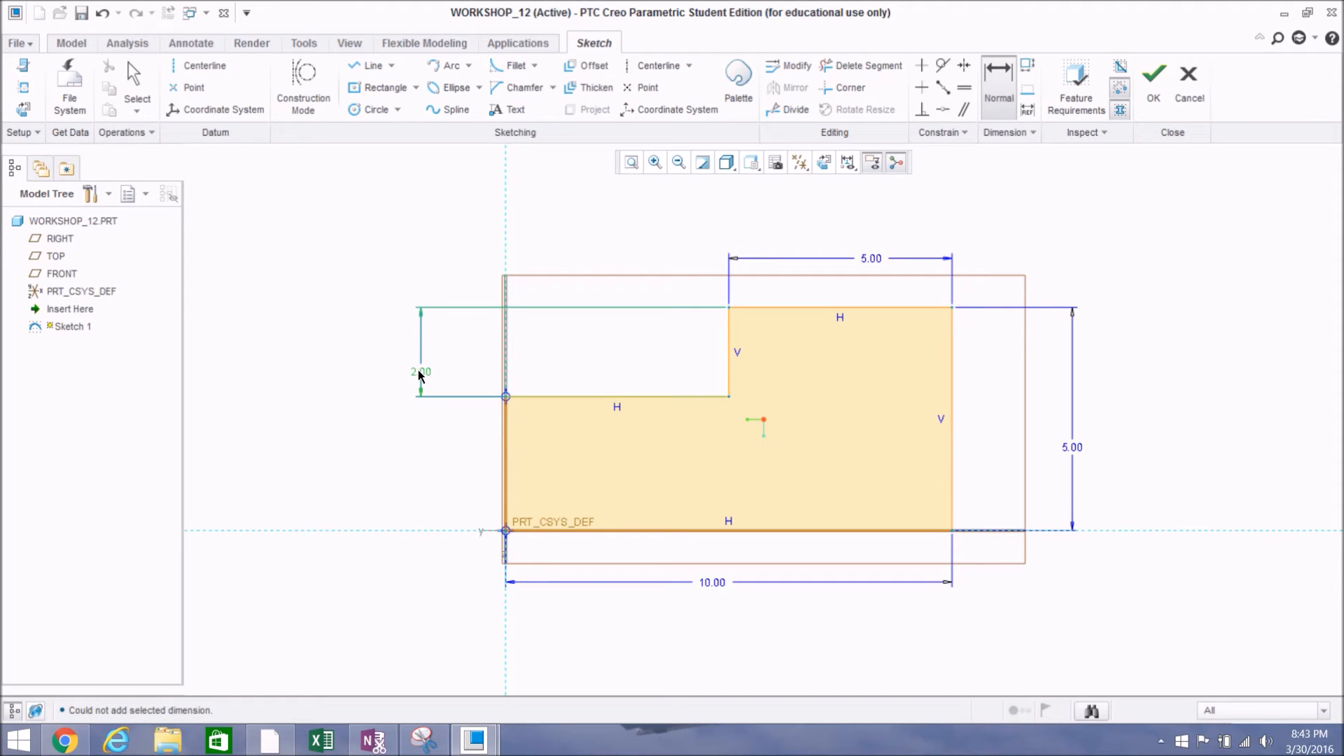
Step: Delete the 2.00 step height dimension and place the lower section's height dimension outside the profile
{"action": "key", "text": "Delete"}
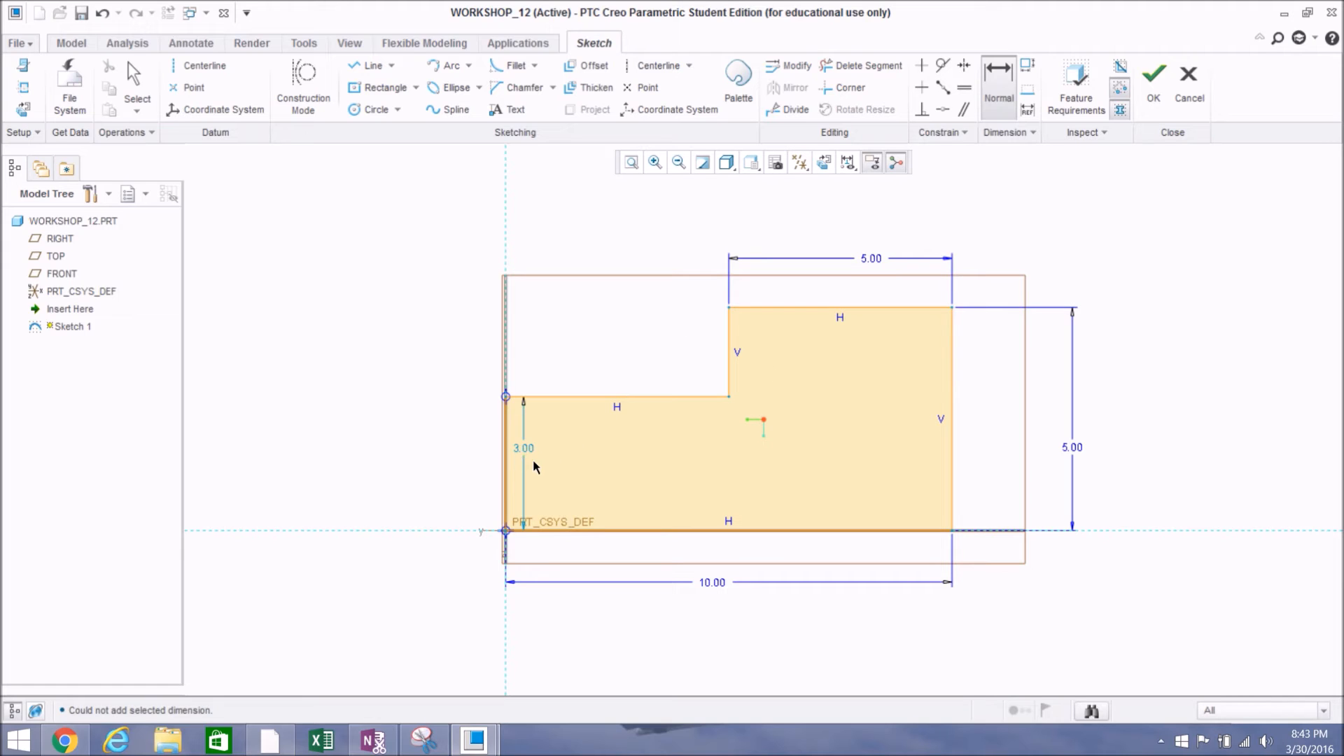
{"action": "left_click", "coordinate": [440, 434]}
{"action": "middle_click", "coordinate": [458, 432]}
{"action": "left_click_drag", "start_coordinate": [523, 447], "coordinate": [448, 448]}
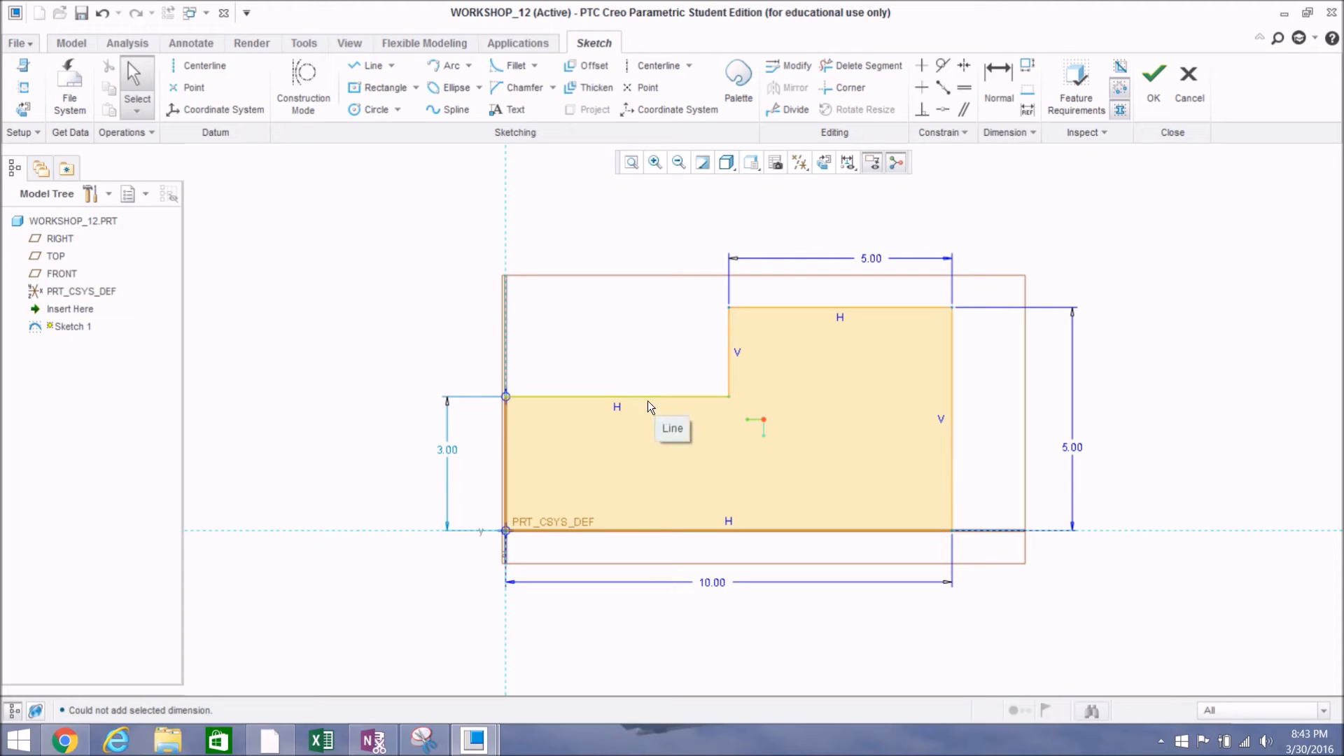
Step: Try to make the lower section's weak height dimension strong by re-accepting its existing value
{"action": "double_click", "coordinate": [451, 455]}
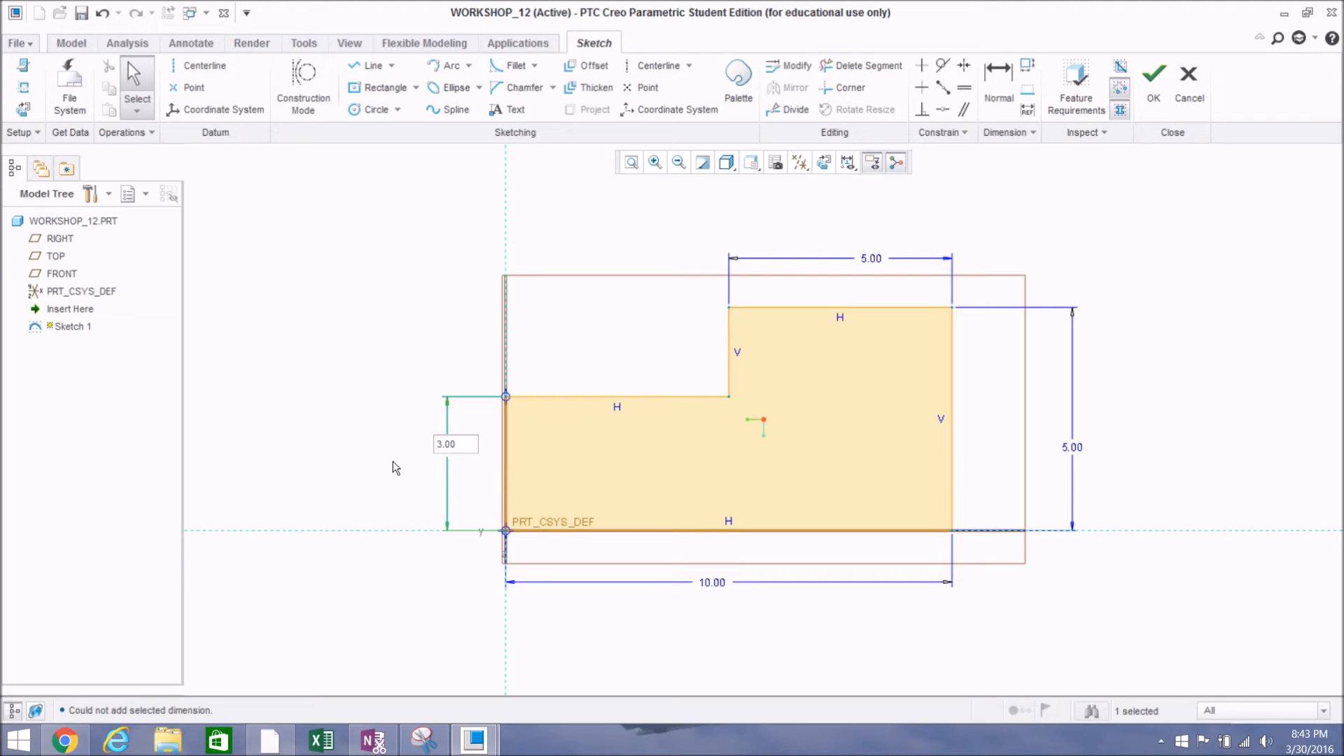
{"action": "key", "text": "Return"}
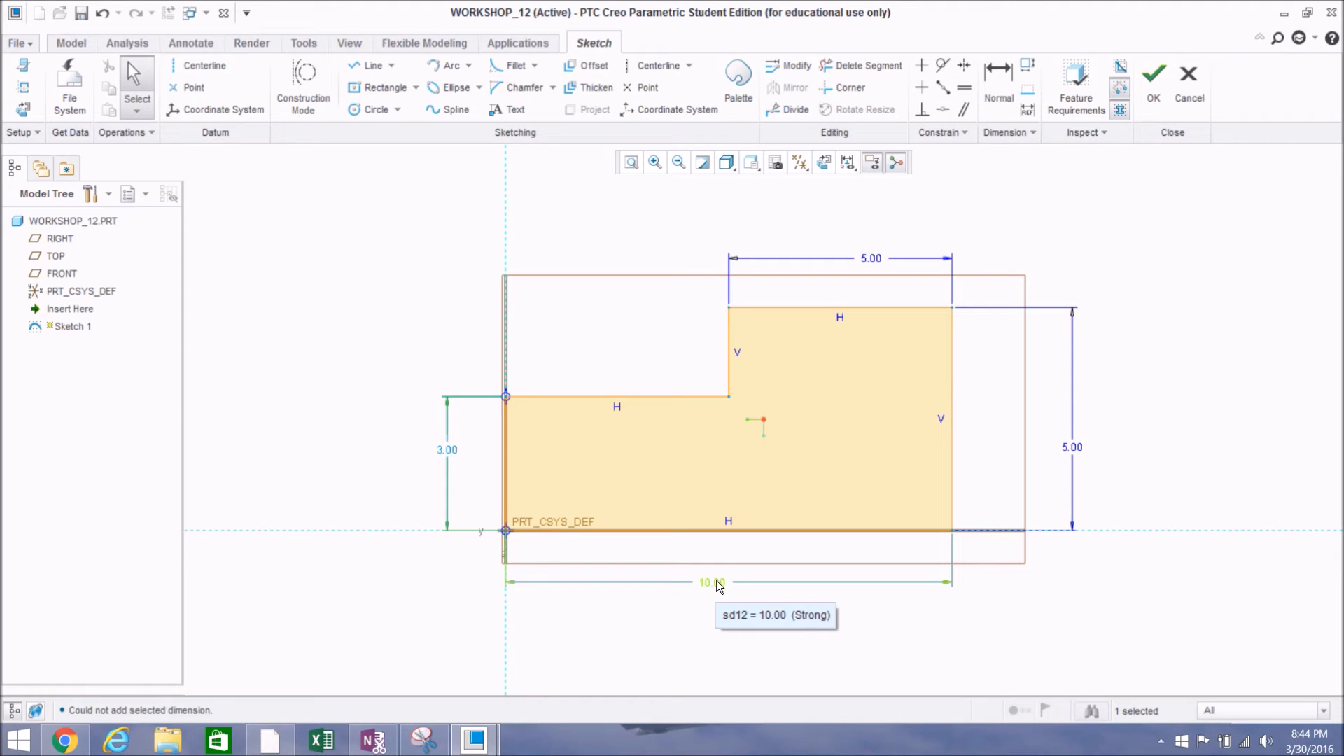
{"action": "double_click", "coordinate": [452, 448]}
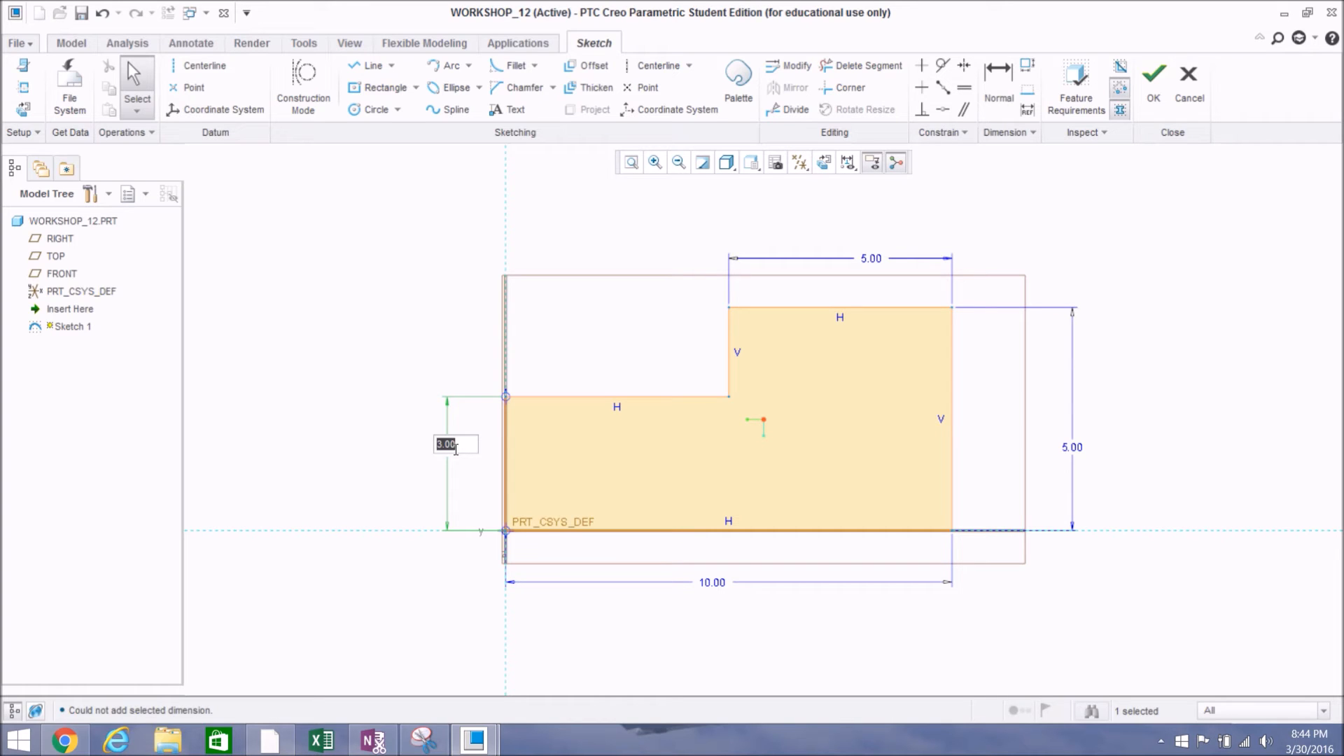
{"action": "key", "text": "Return"}
{"action": "left_click", "coordinate": [389, 427]}
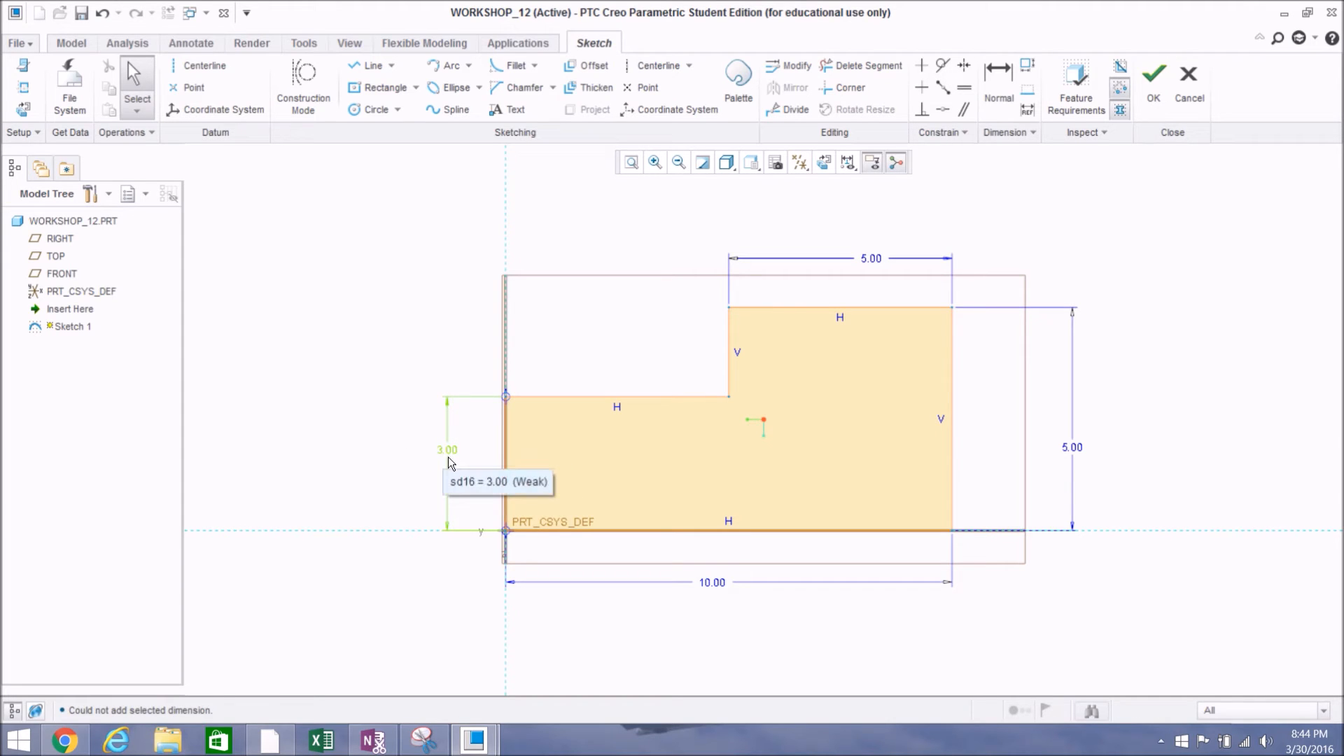
{"action": "double_click", "coordinate": [446, 450]}
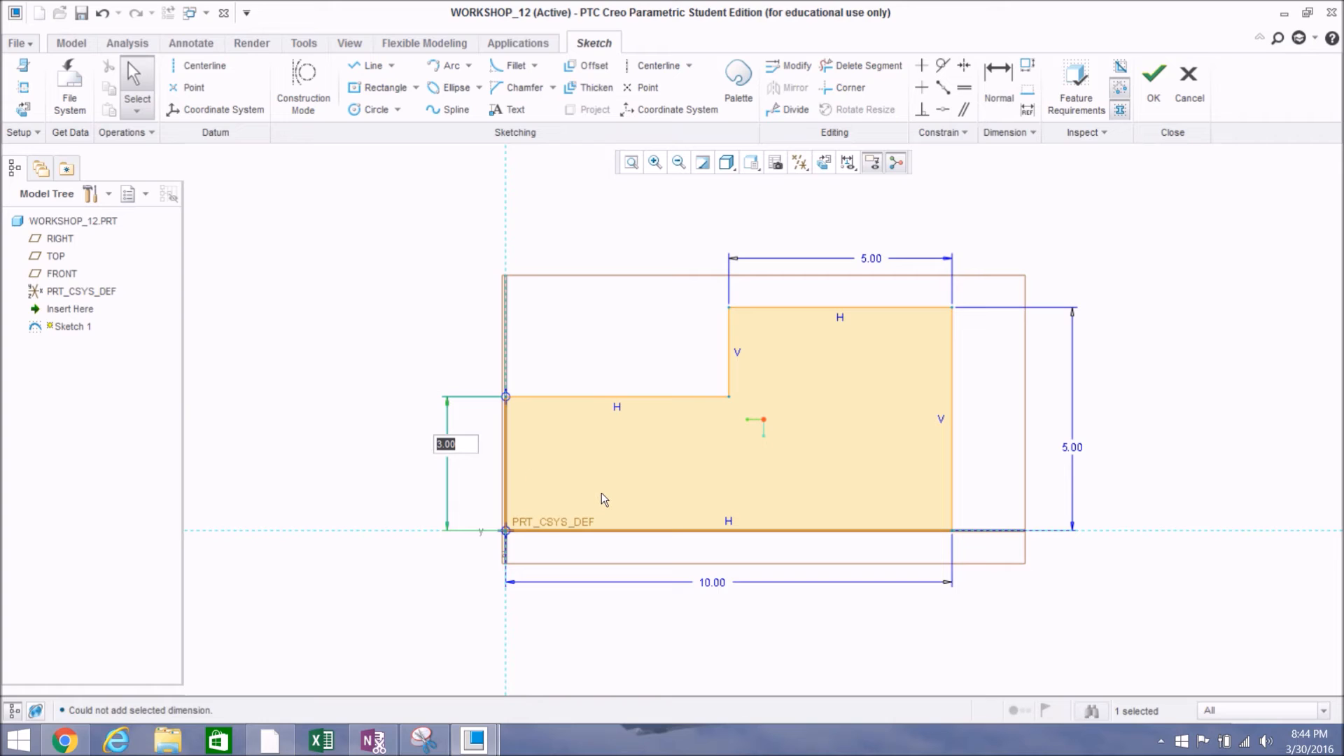
{"action": "key", "text": "Return"}
{"action": "left_click", "coordinate": [412, 451]}
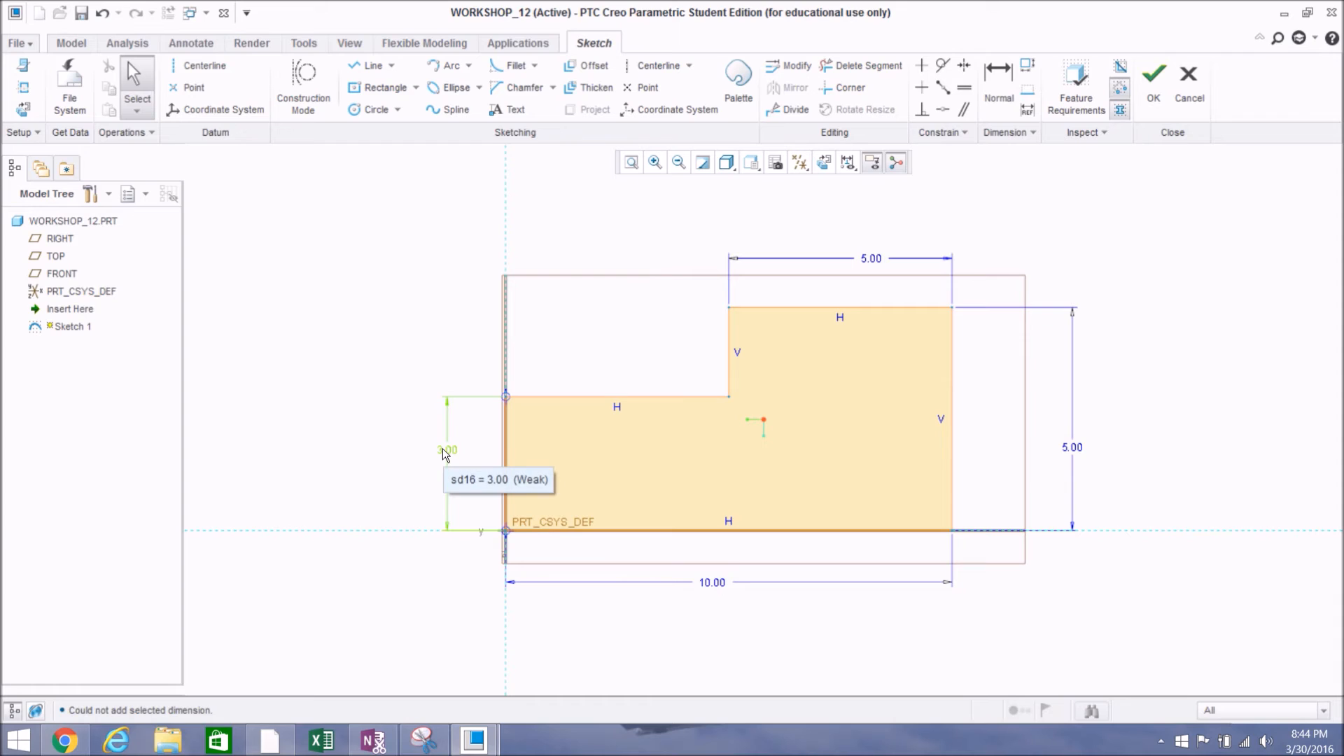
Step: Make the lower section's height dimension strong at 3.00 and move the overall height dimension beside it, on the same side of the profile
{"action": "left_click", "coordinate": [446, 452]}
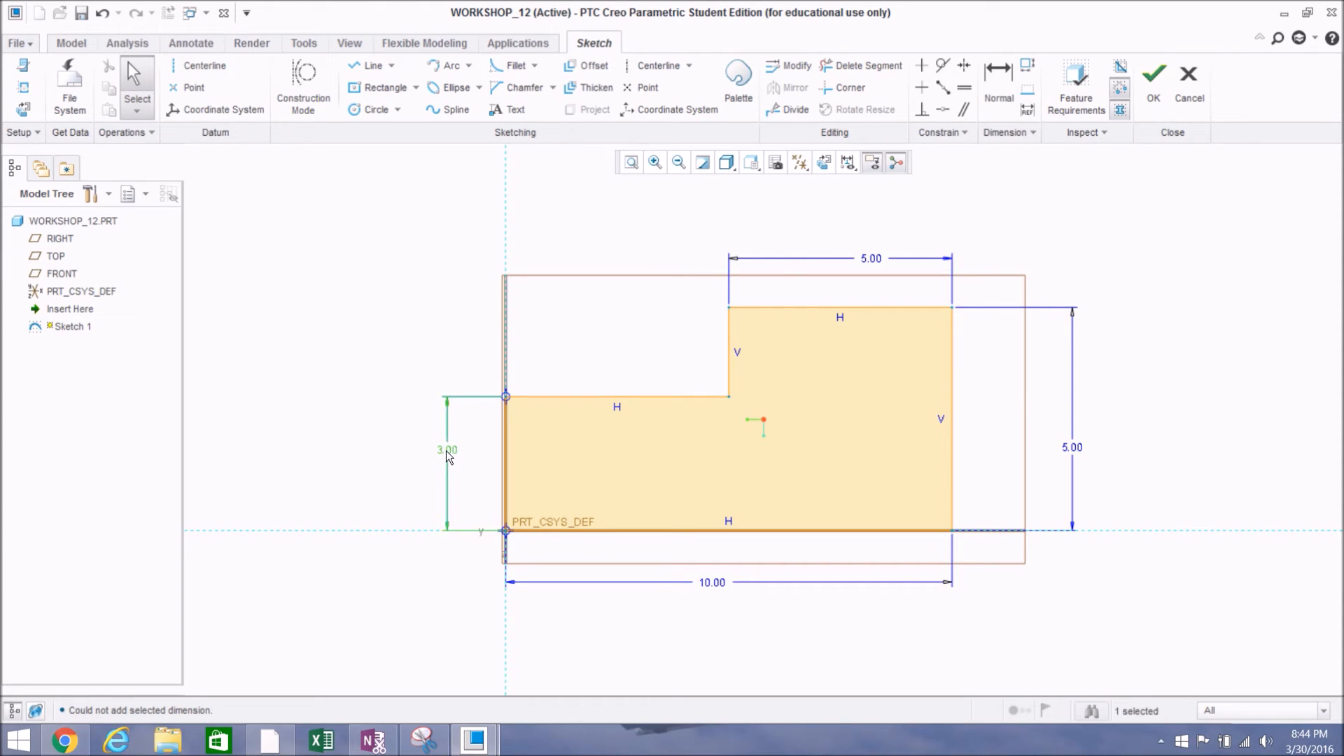
{"action": "right_click", "coordinate": [447, 450]}
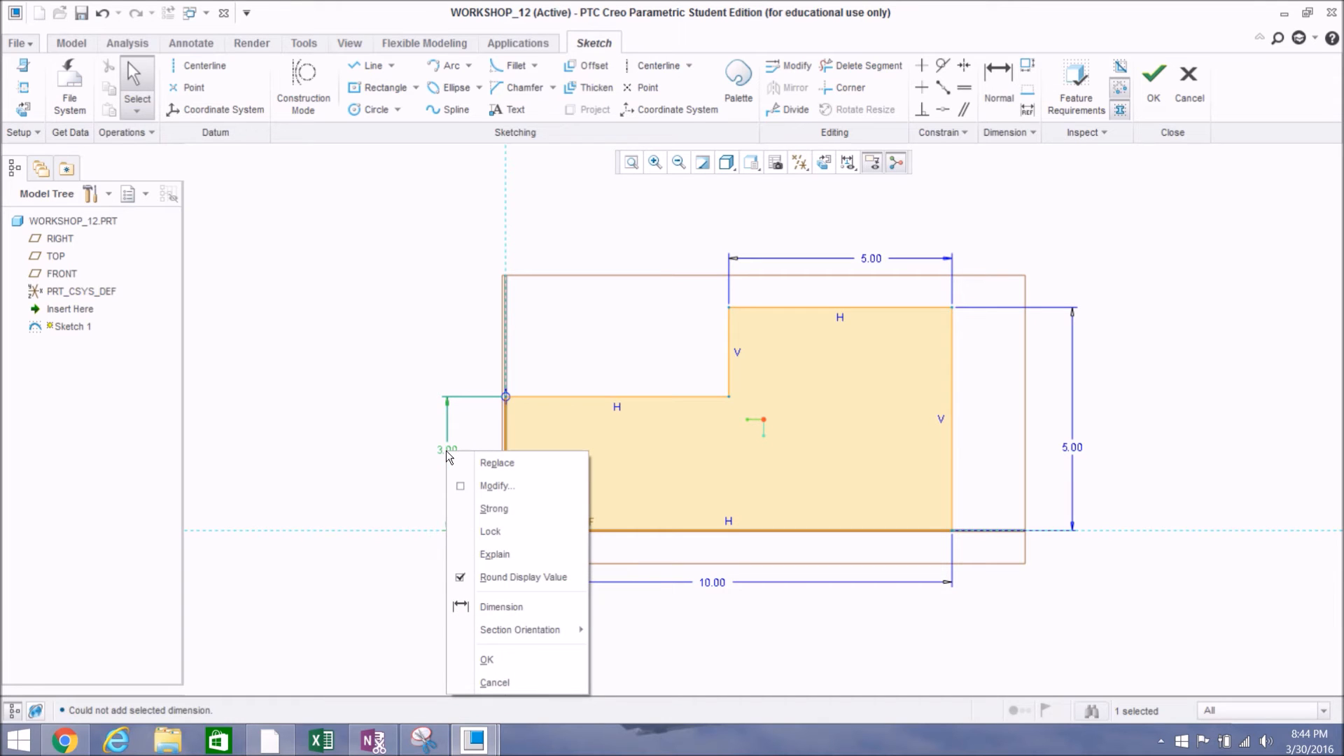
{"action": "left_click", "coordinate": [455, 502]}
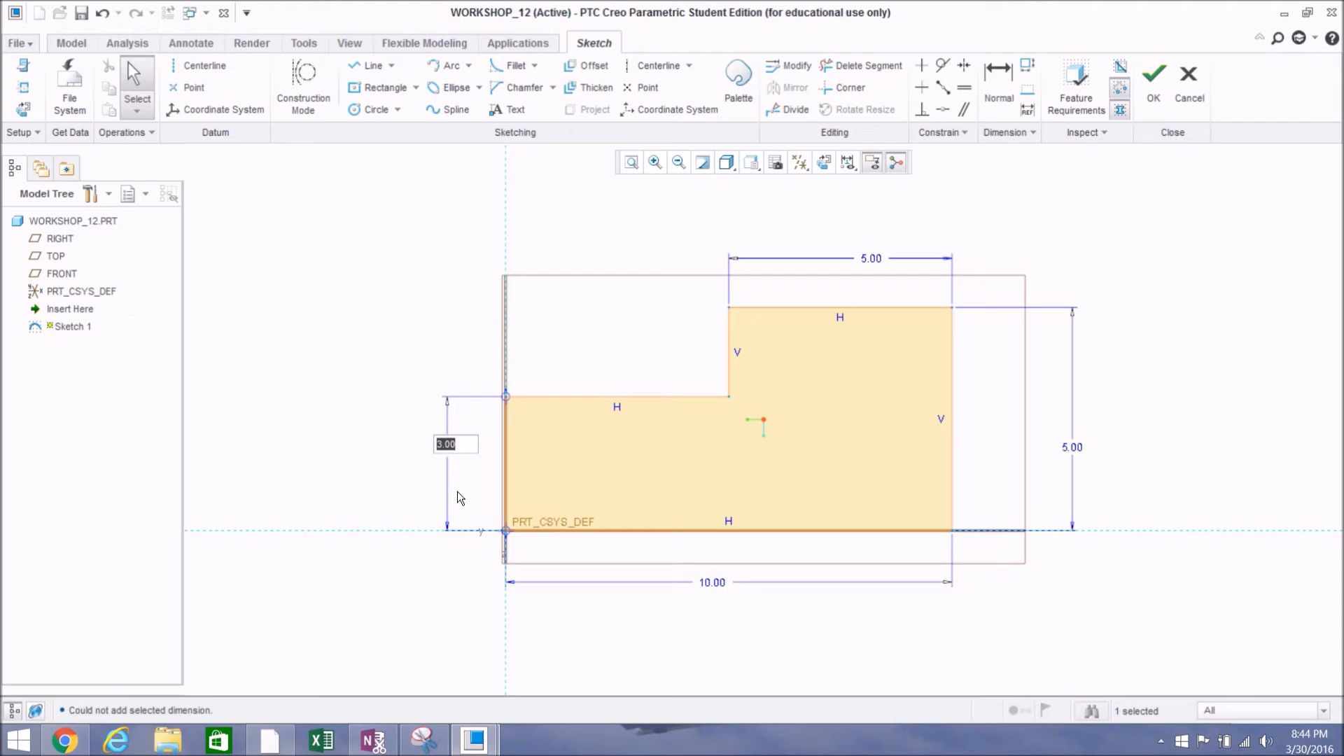
{"action": "key", "text": "Return"}
{"action": "left_click", "coordinate": [397, 409]}
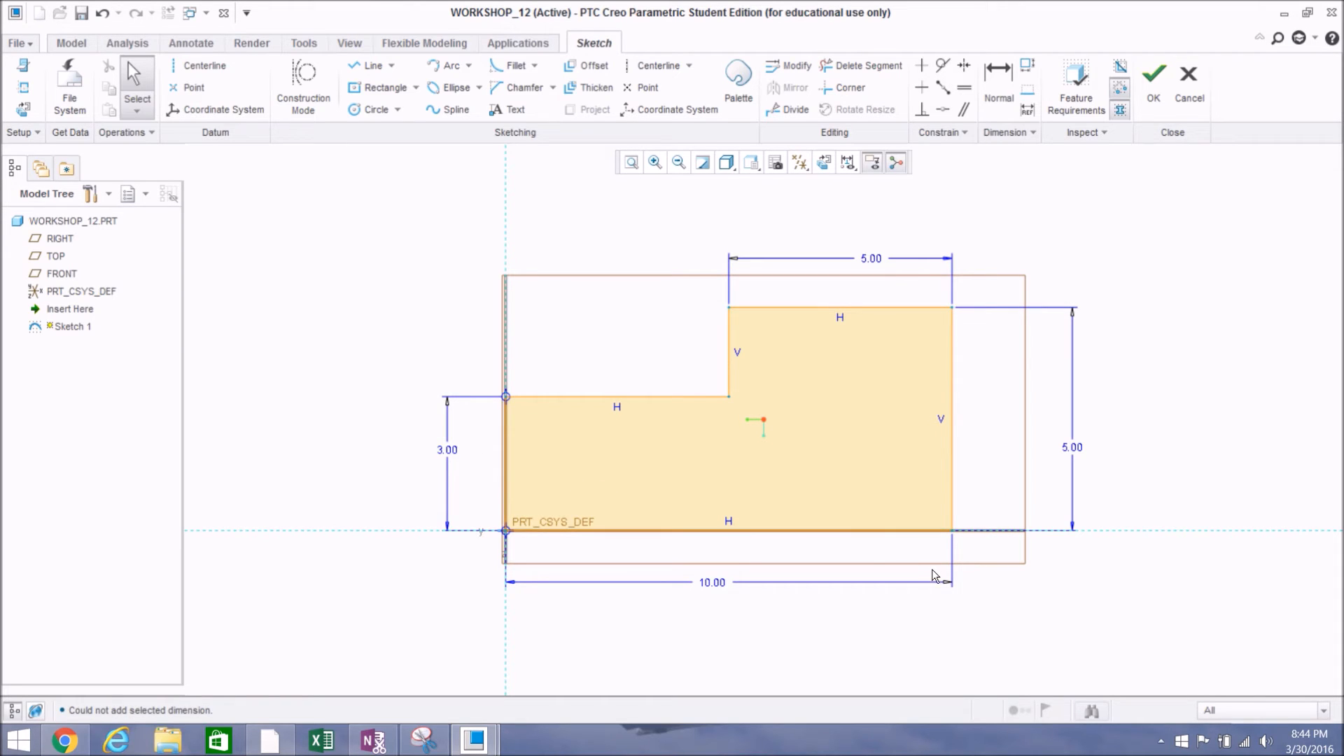
{"action": "mouse_move", "coordinate": [1073, 444]}
{"action": "left_mouse_down"}
{"action": "mouse_move", "coordinate": [726, 408]}
{"action": "mouse_move", "coordinate": [380, 435]}
{"action": "mouse_move", "coordinate": [409, 427]}
{"action": "left_mouse_up"}
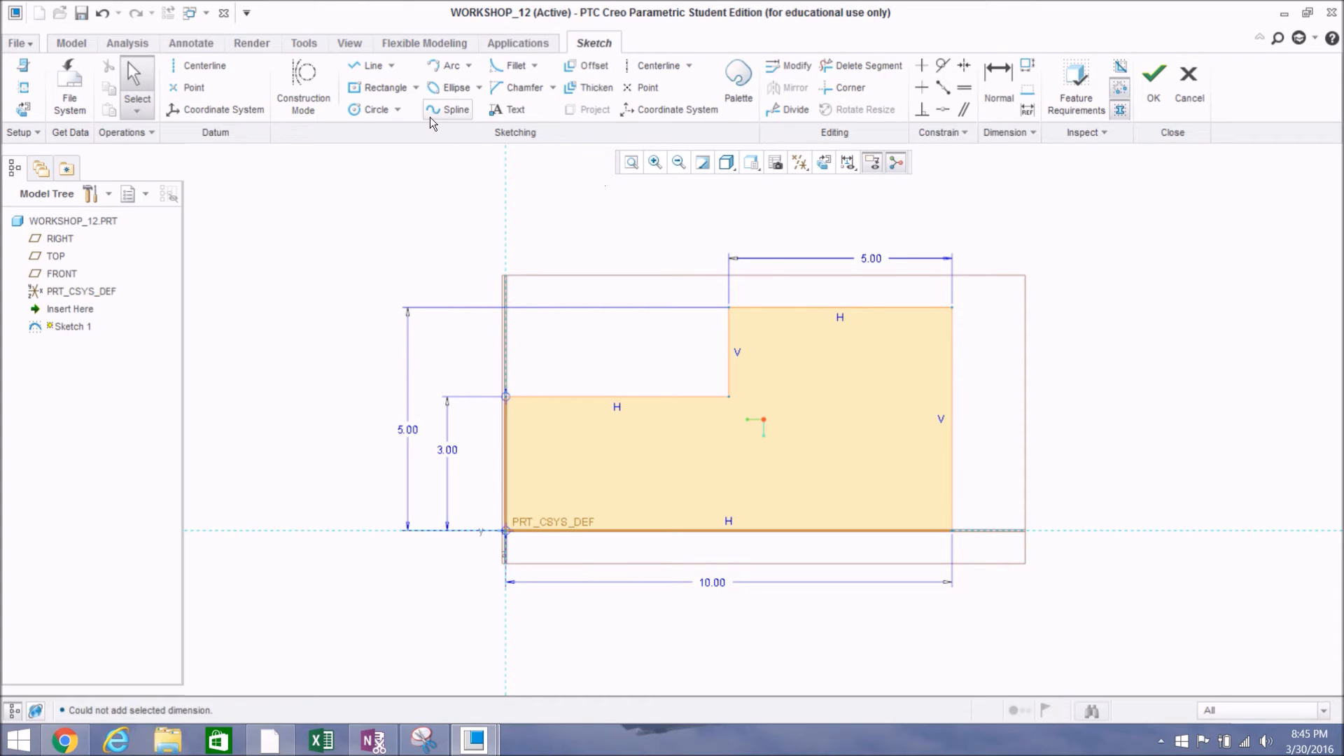
Step: Draw two lines forming a triangular peak about 1.72 high, from the profile's upper outer corner back down onto the upper edge
{"action": "left_click", "coordinate": [372, 69]}
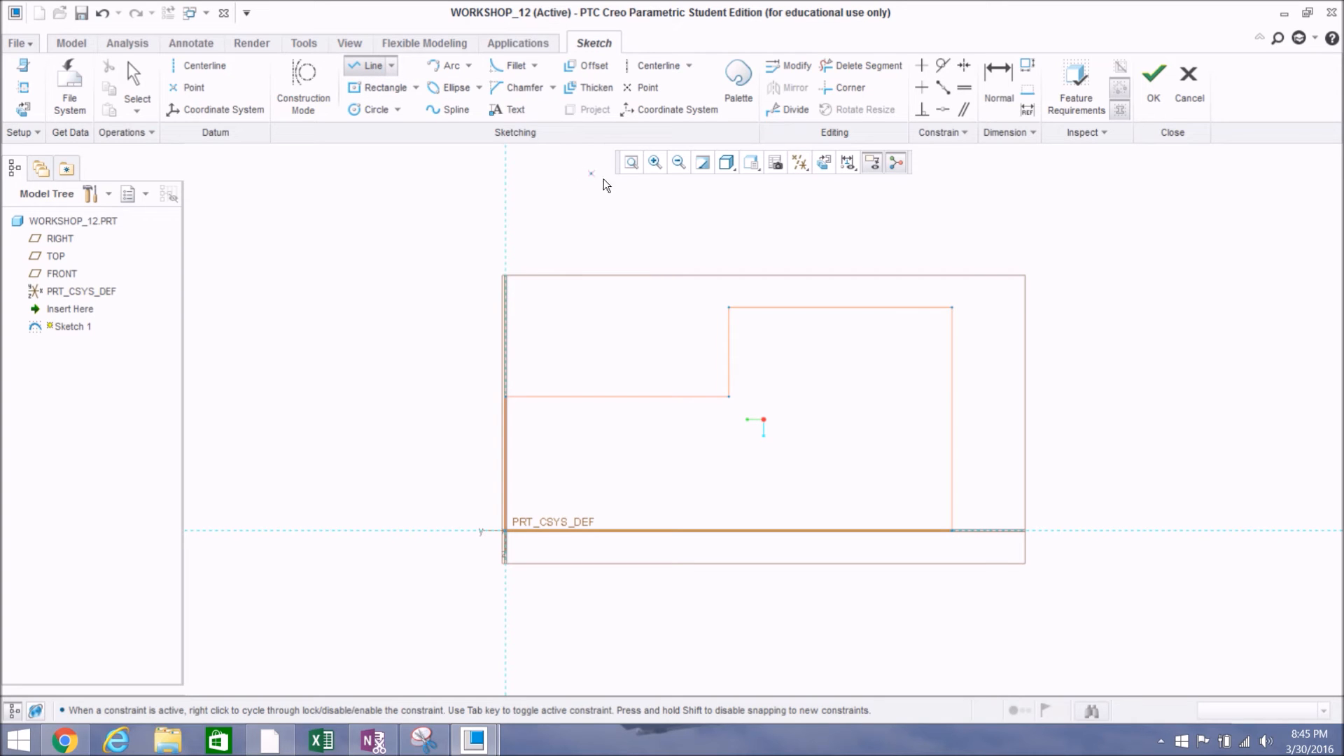
{"action": "left_click", "coordinate": [952, 307]}
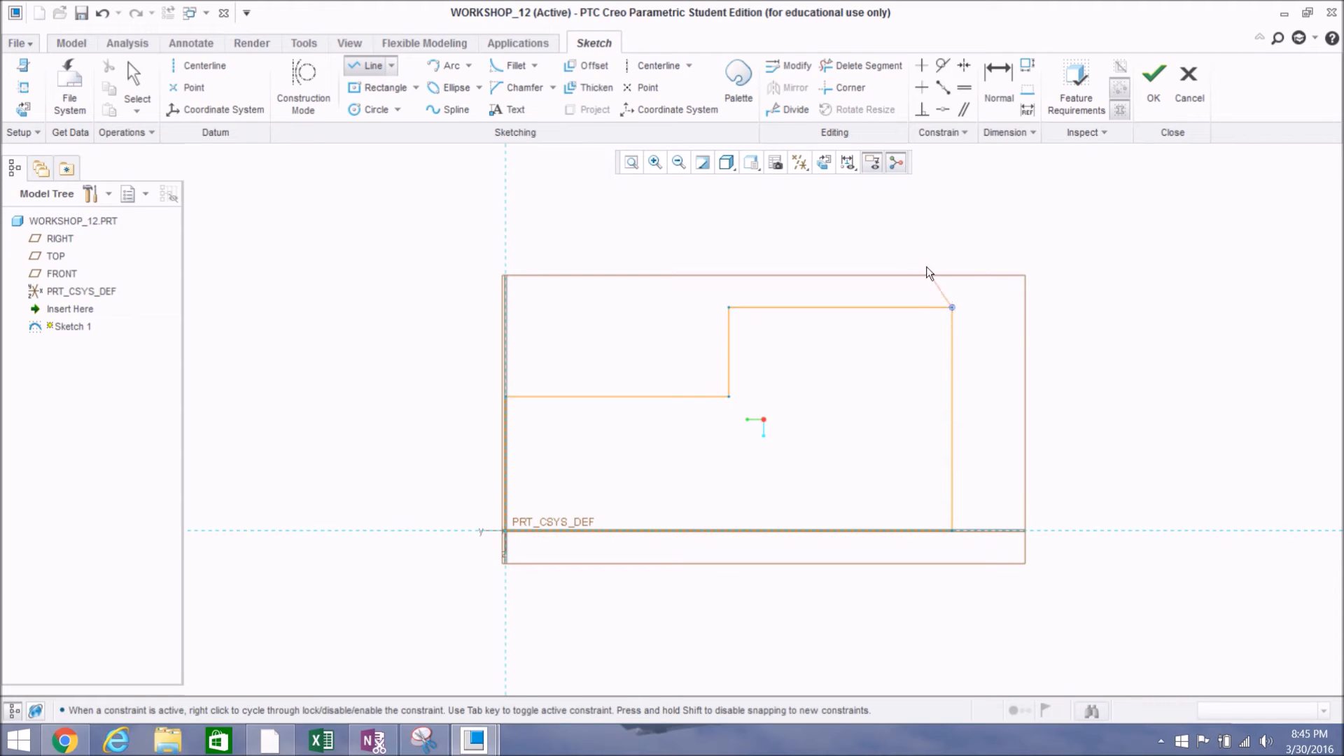
{"action": "left_click", "coordinate": [917, 230]}
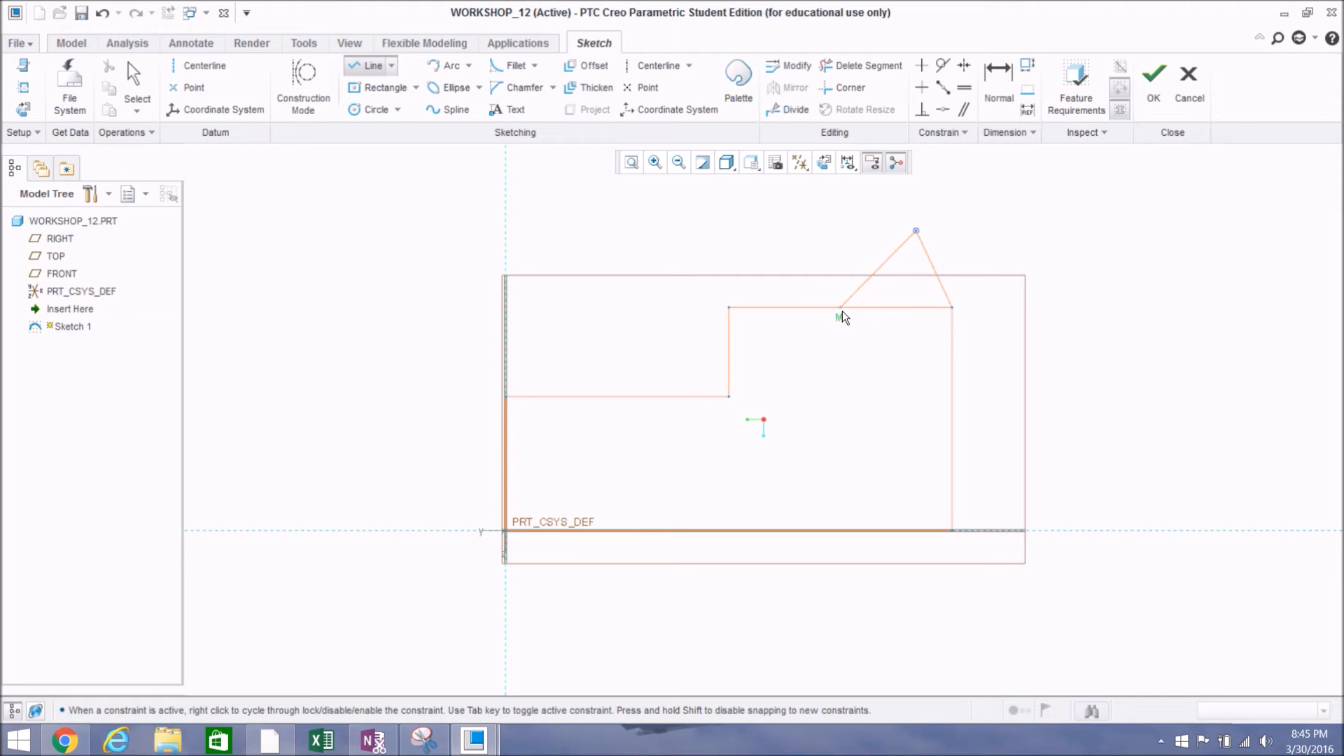
{"action": "left_click", "coordinate": [879, 308]}
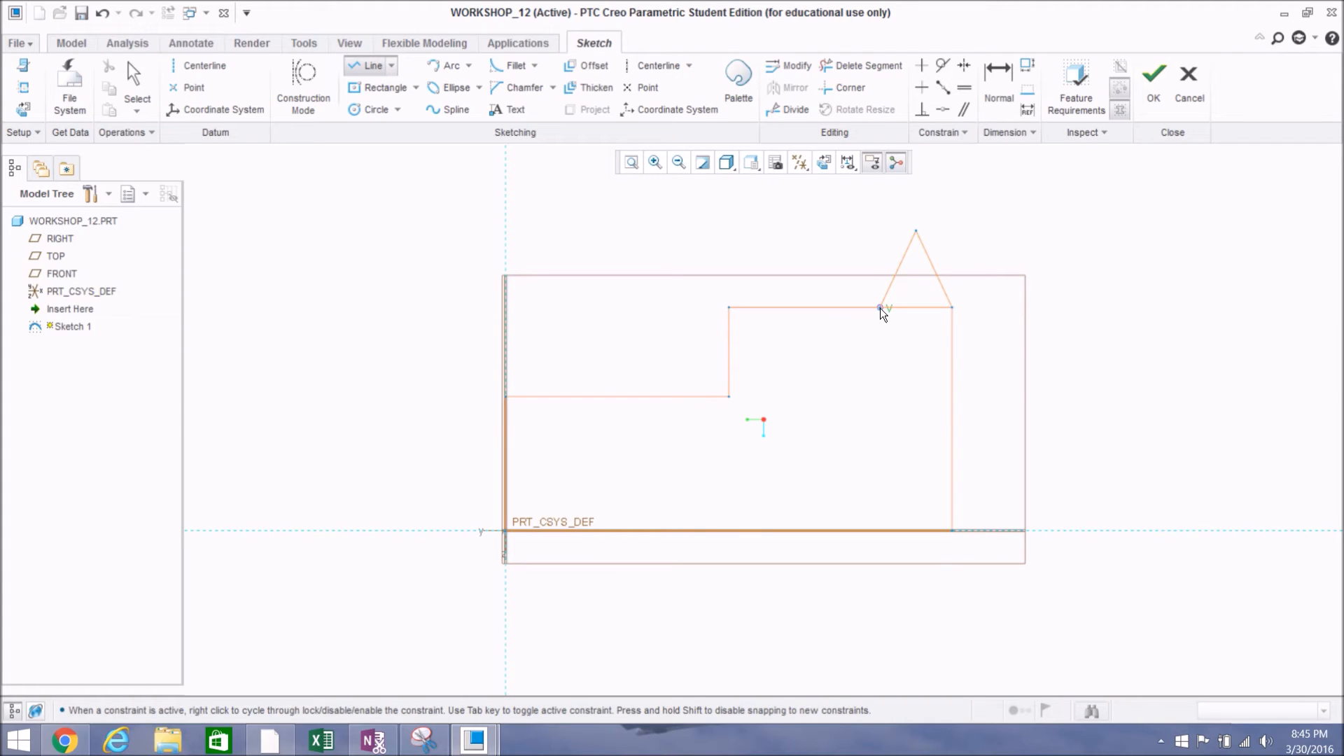
{"action": "middle_click", "coordinate": [858, 267]}
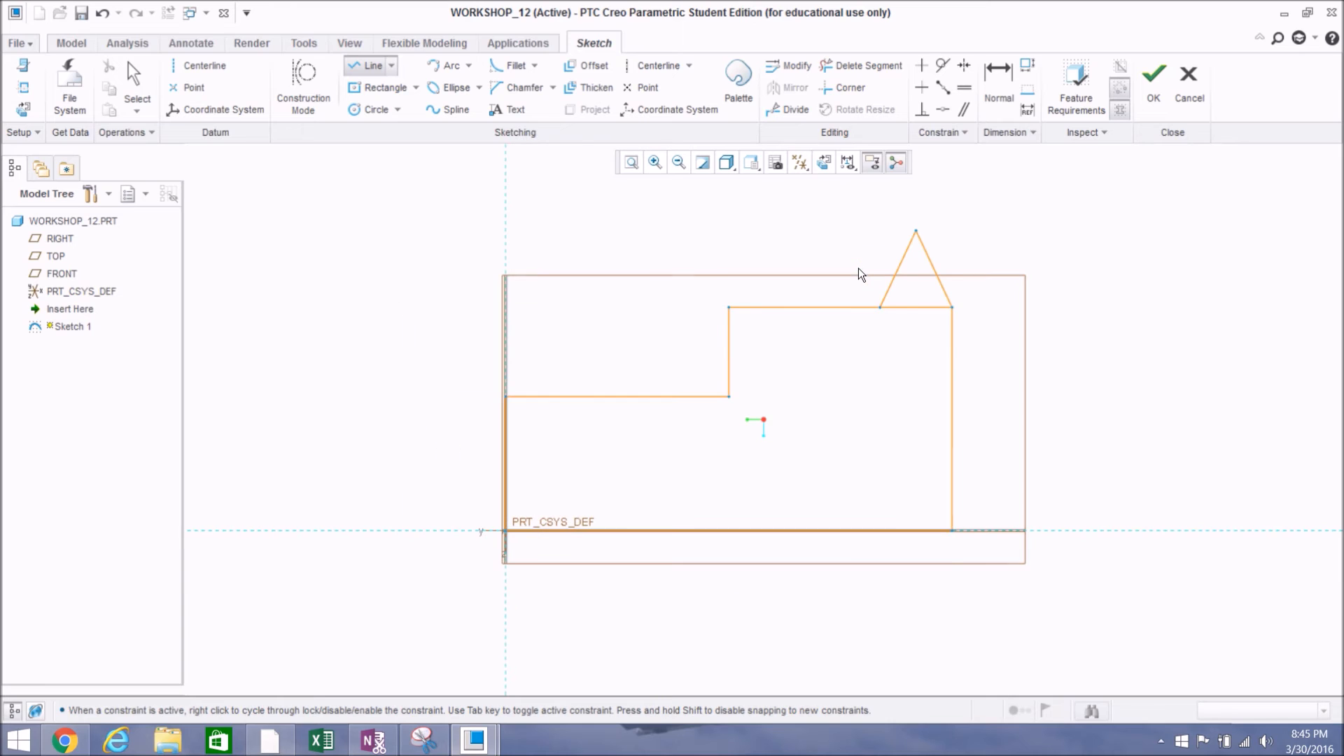
{"action": "middle_click", "coordinate": [858, 268]}
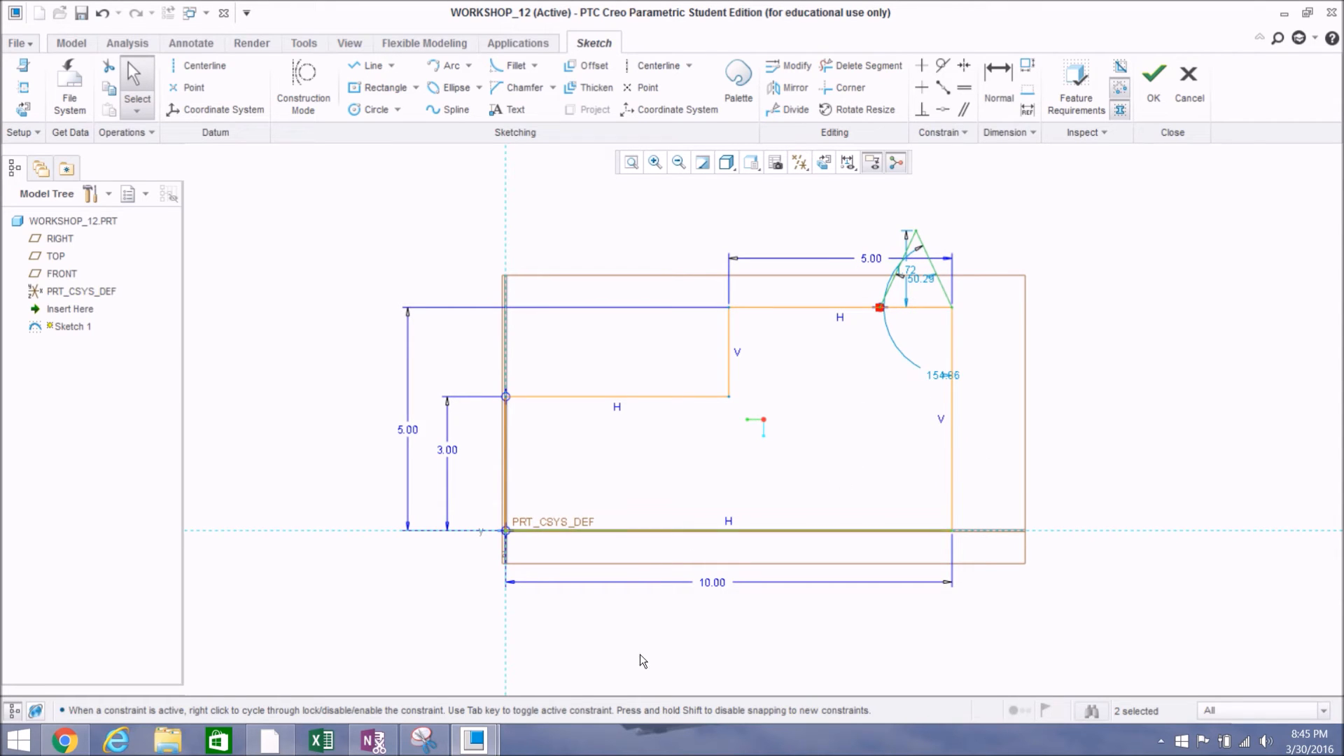
Step: Compare the triangular peak with the PowerPoint drawing and return to the WORKSHOP_12 sketch in Creo Parametric
{"action": "left_click", "coordinate": [273, 741]}
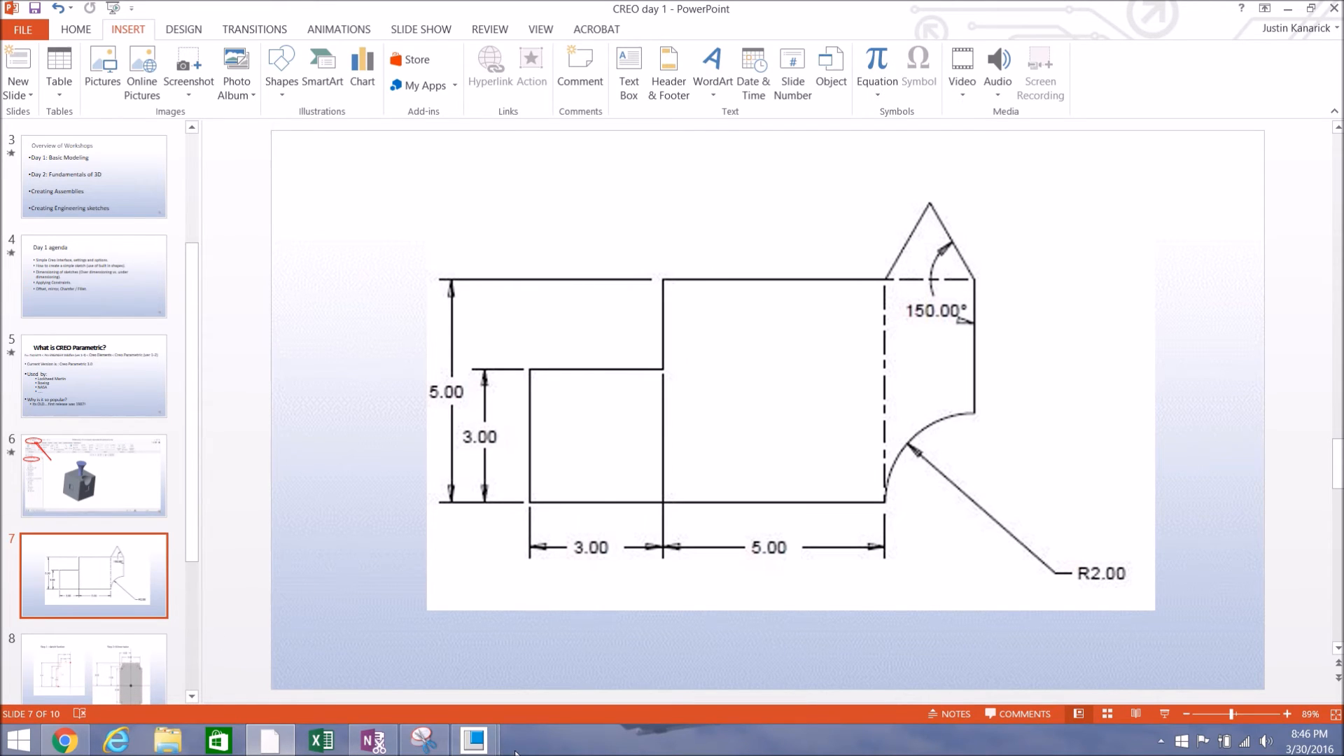
{"action": "mouse_move", "coordinate": [474, 740]}
{"action": "left_click", "coordinate": [536, 699]}
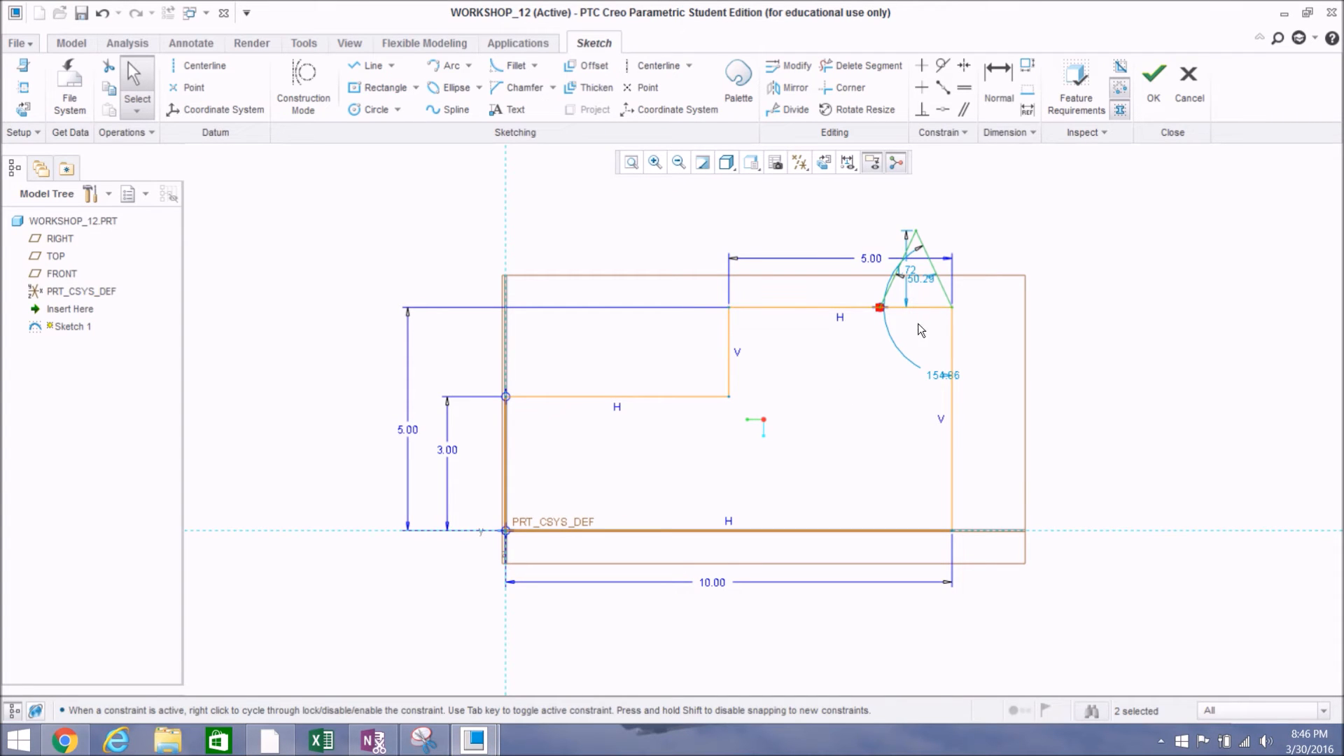
Step: Trim away the segment of the upper horizontal edge between the triangle's two feet with Delete Segment
{"action": "scroll", "coordinate": [919, 306], "scroll_direction": "down", "scroll_amount": 3}
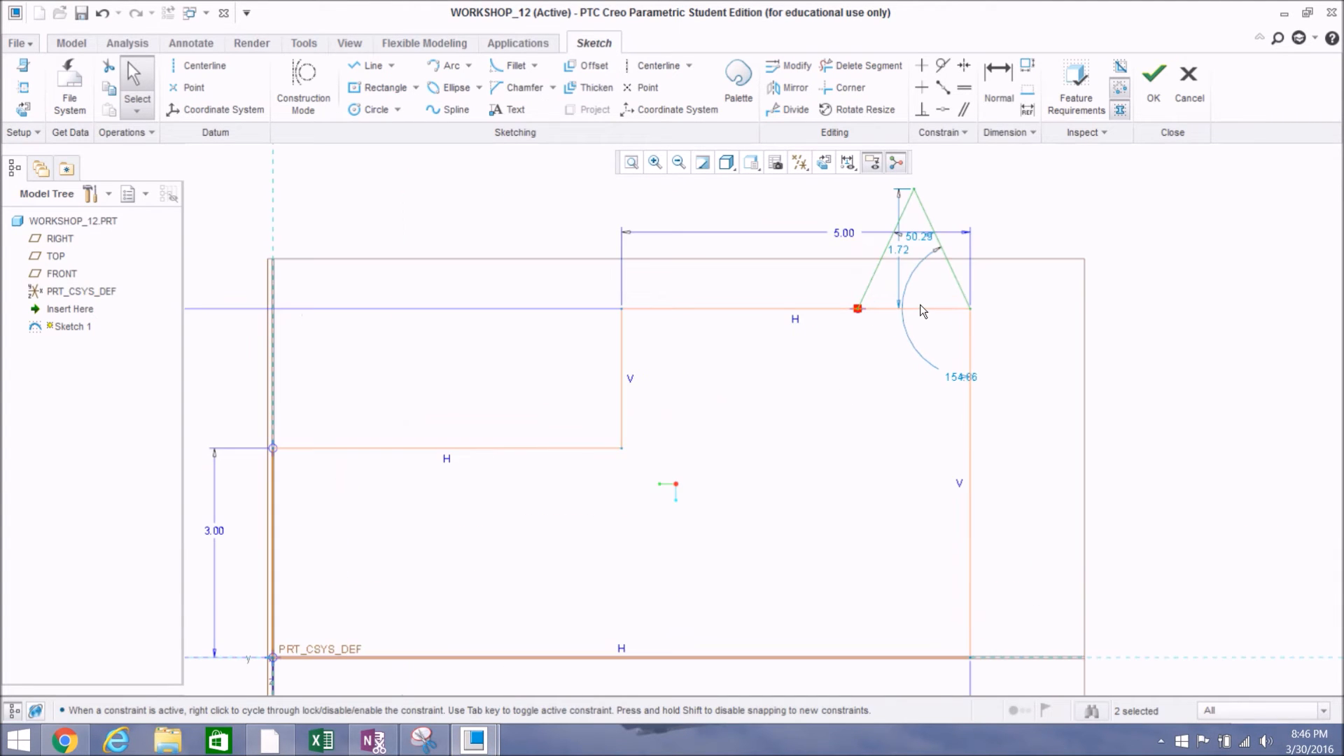
{"action": "scroll", "coordinate": [920, 305], "scroll_direction": "down", "scroll_amount": 2}
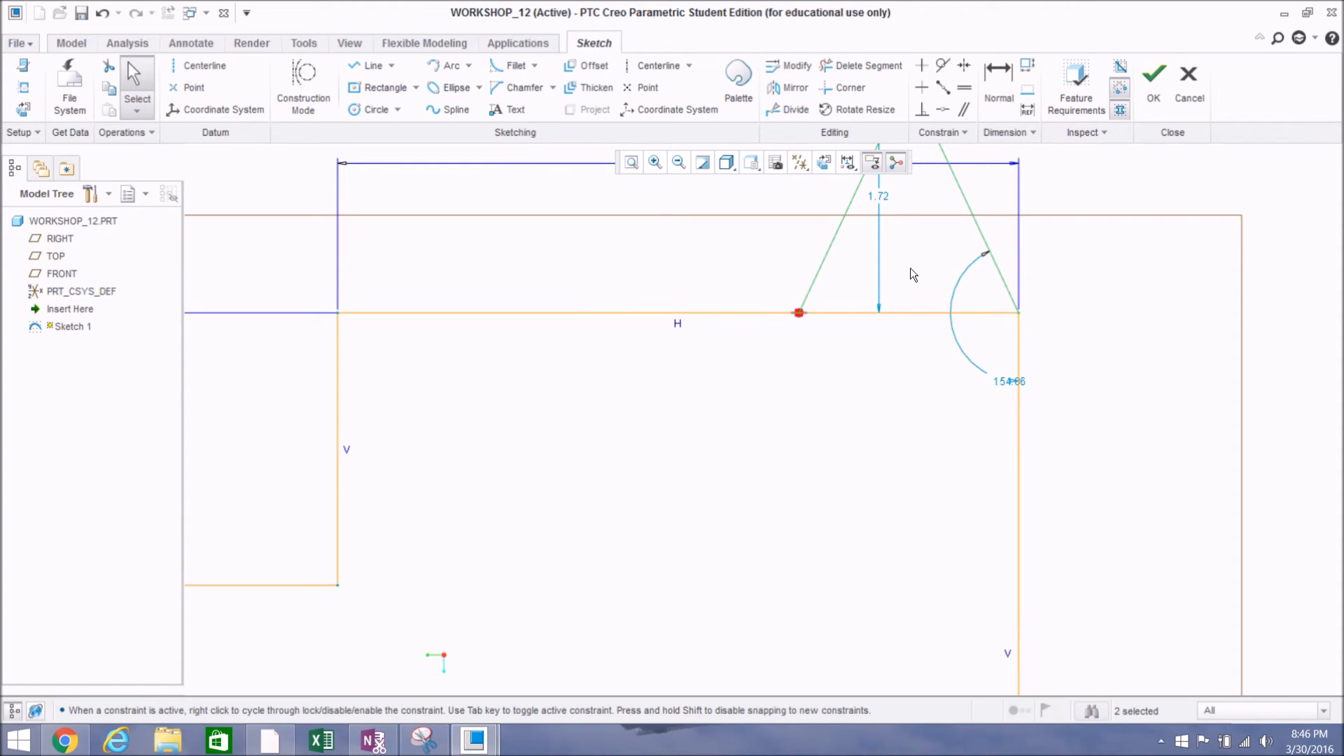
{"action": "left_click", "coordinate": [850, 70]}
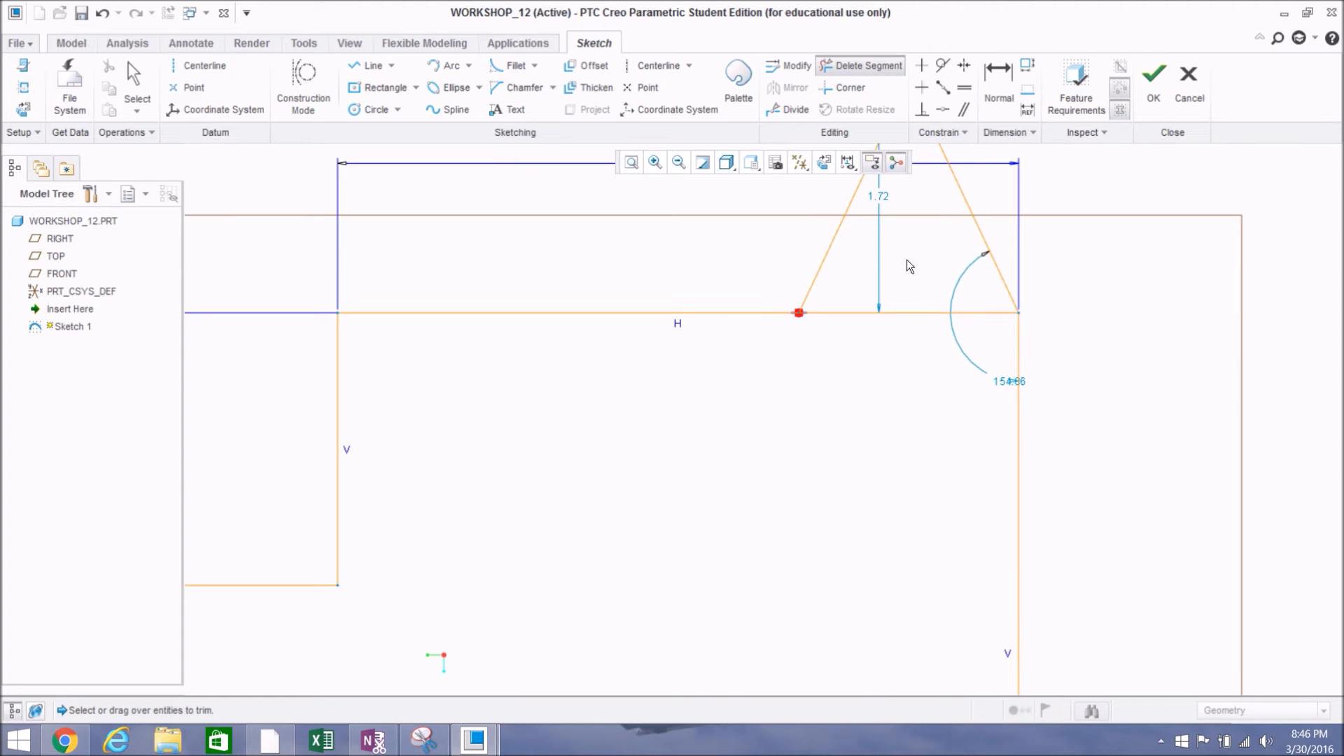
{"action": "left_click_drag", "start_coordinate": [925, 410], "coordinate": [911, 367]}
{"action": "left_click_drag", "start_coordinate": [925, 300], "coordinate": [925, 300]}
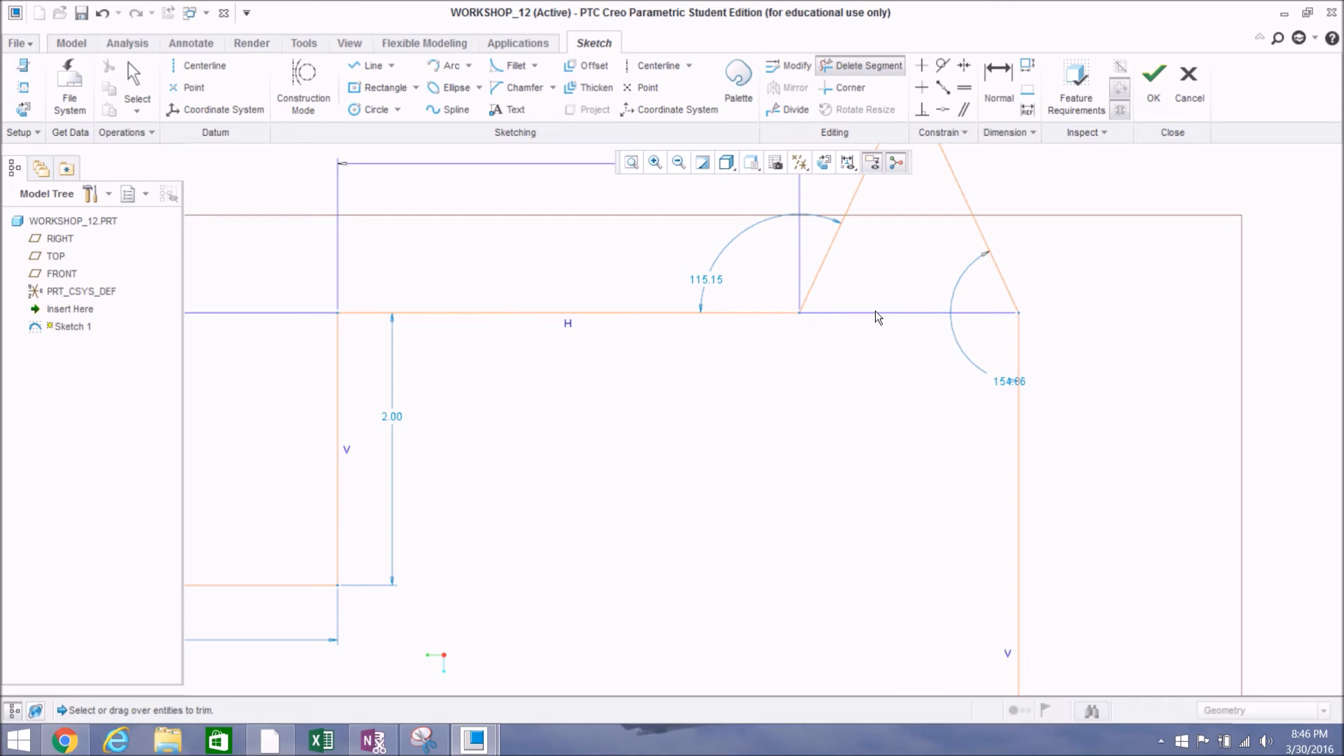
{"action": "scroll", "coordinate": [875, 310], "scroll_direction": "up", "scroll_amount": 2}
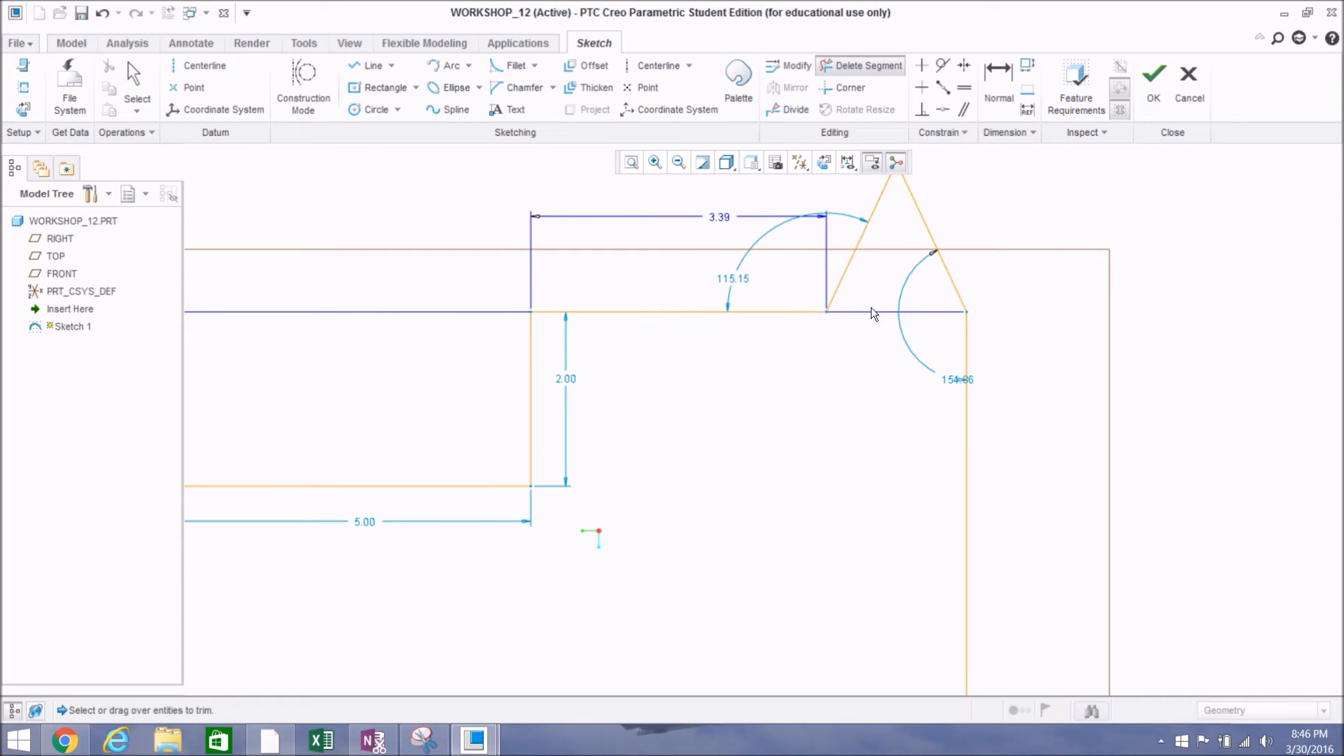
{"action": "middle_click", "coordinate": [1005, 330]}
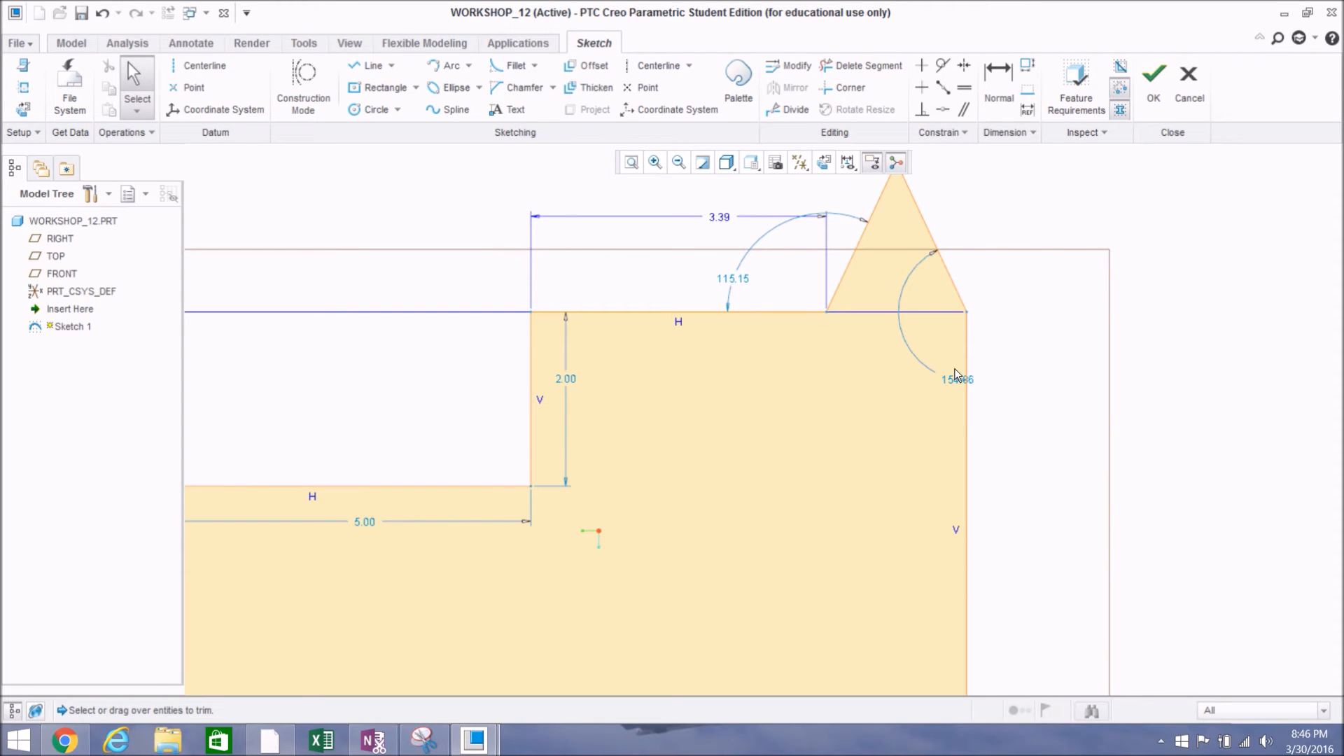
Step: Look up the triangle's angle in the PowerPoint drawing and switch back to the WORKSHOP_12 sketch in Creo Parametric
{"action": "left_click", "coordinate": [260, 746]}
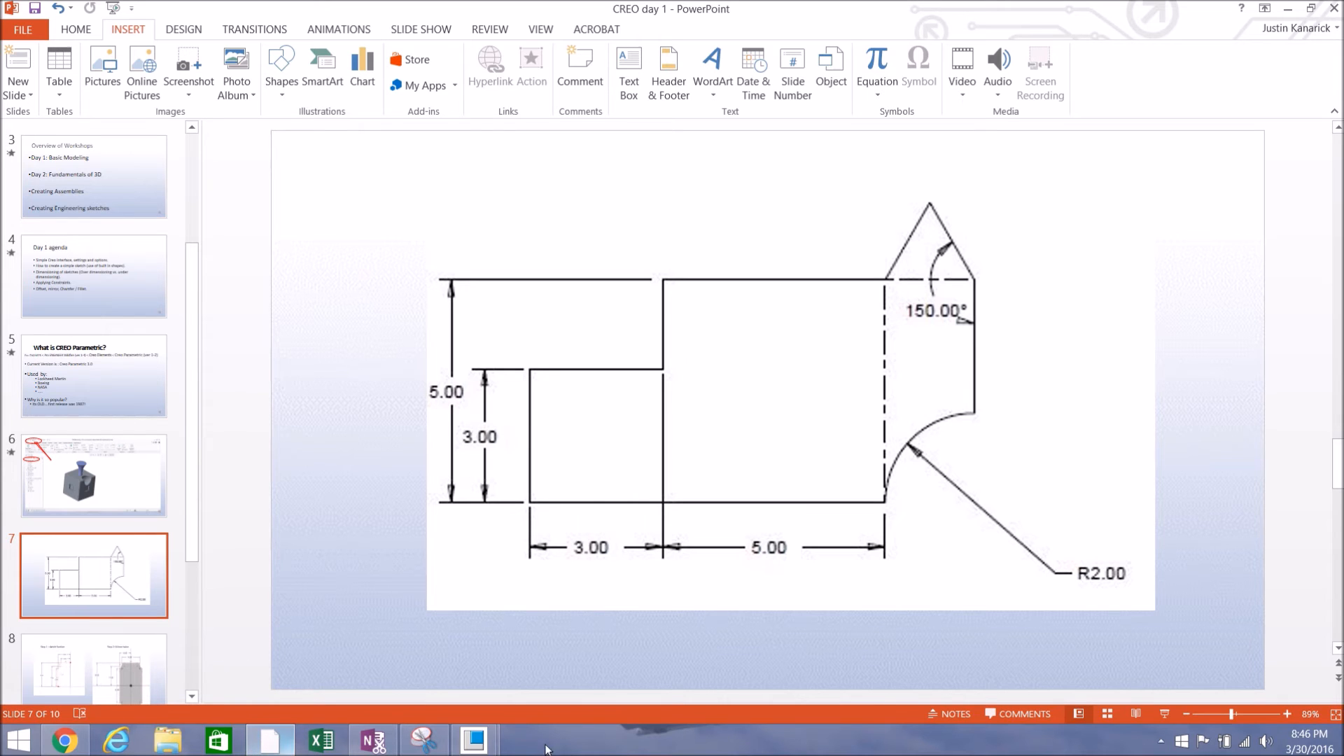
{"action": "left_click", "coordinate": [473, 740]}
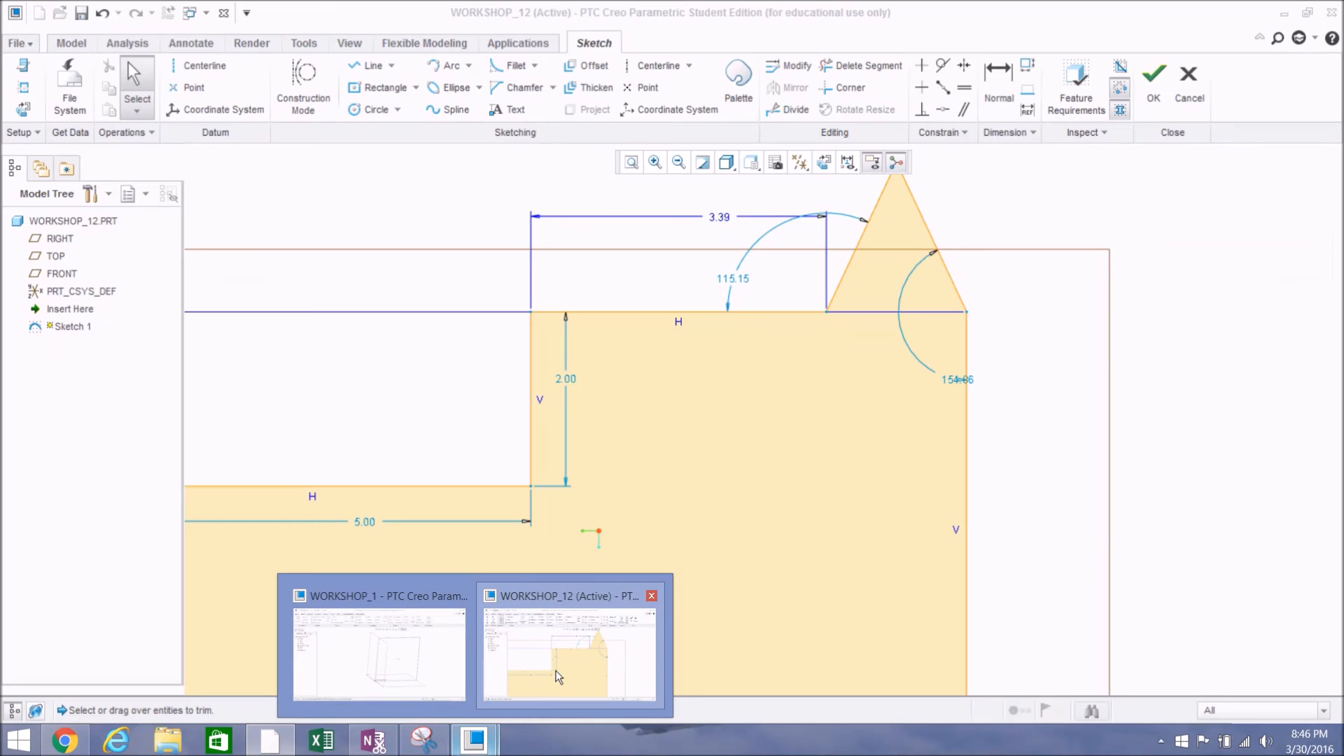
{"action": "left_click", "coordinate": [557, 674]}
Step: Set the angle between the triangle's outer side and the profile's long vertical edge to 150 degrees
{"action": "double_click", "coordinate": [960, 379]}
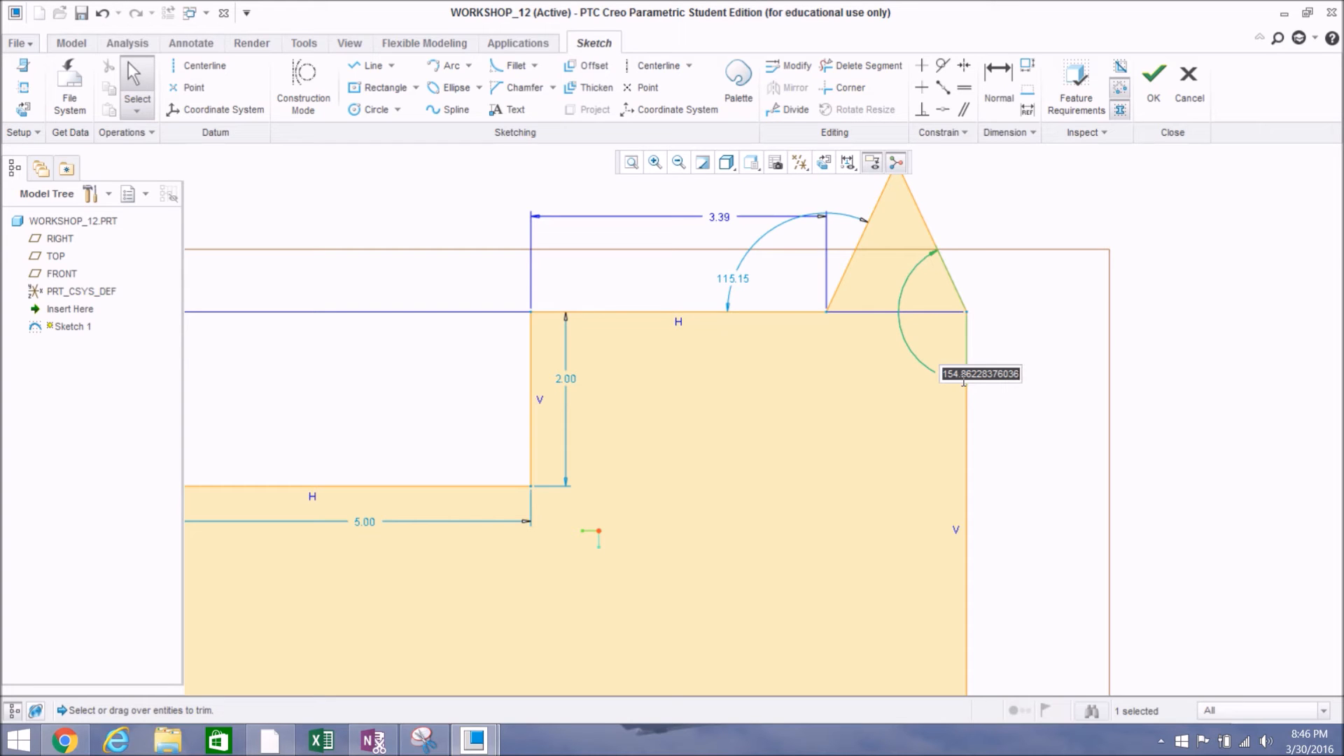
{"action": "type", "text": "15"}
{"action": "key", "text": "Return"}
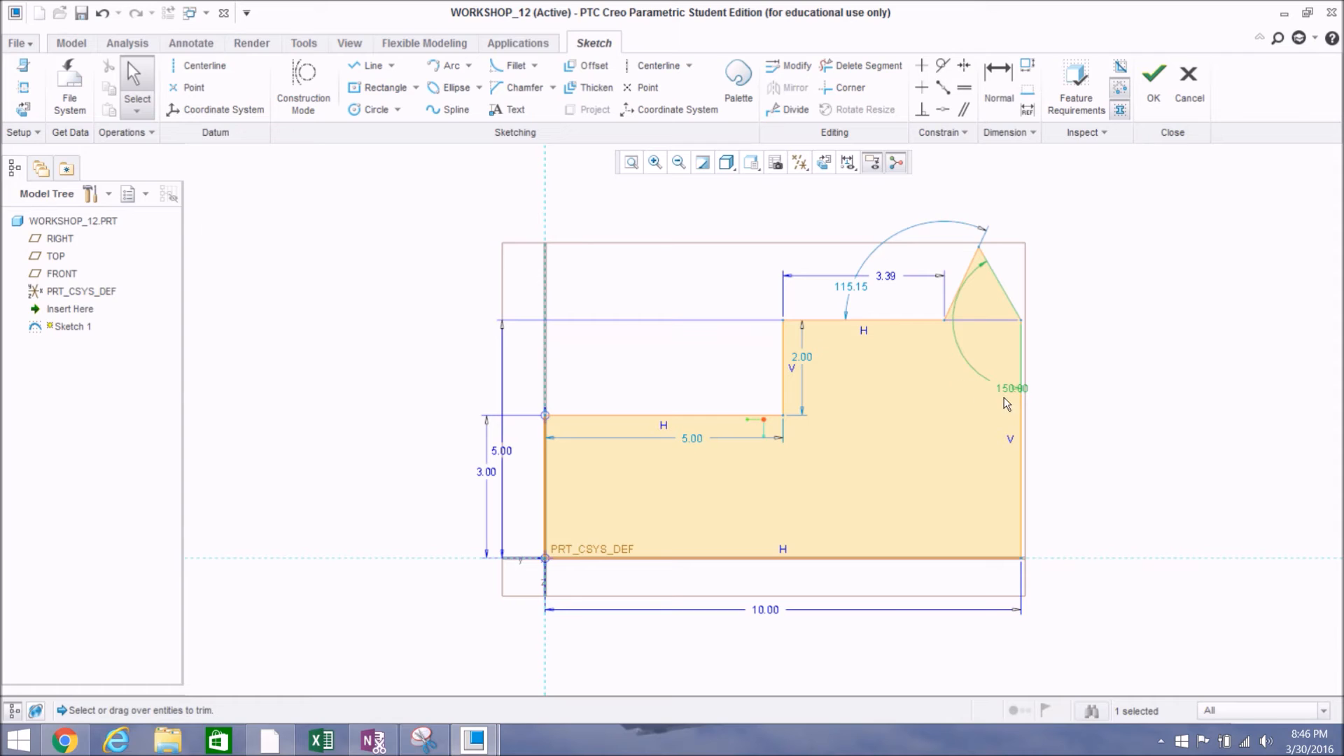
{"action": "scroll", "coordinate": [1017, 389], "scroll_direction": "up", "scroll_amount": 3}
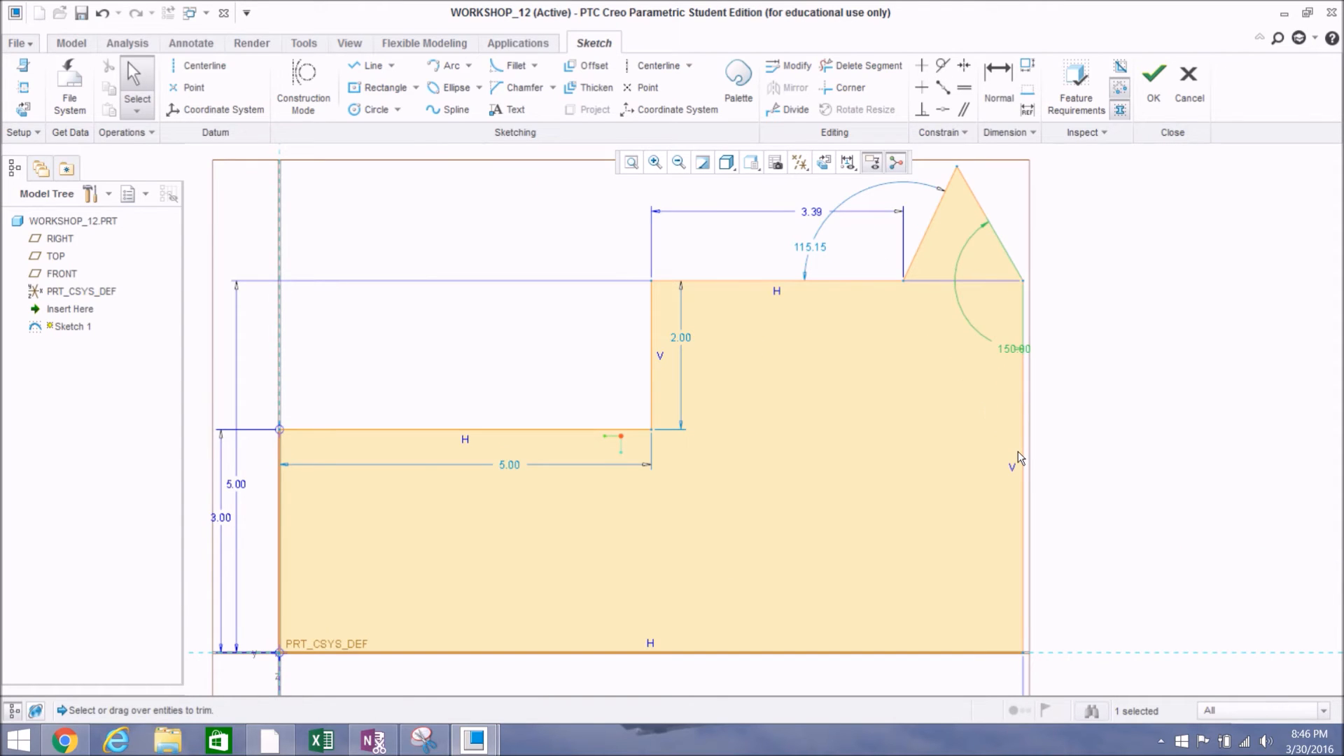
Step: Check the remaining triangle dimensions in the PowerPoint drawing and go back to the WORKSHOP_12 sketch in Creo Parametric
{"action": "left_click", "coordinate": [262, 743]}
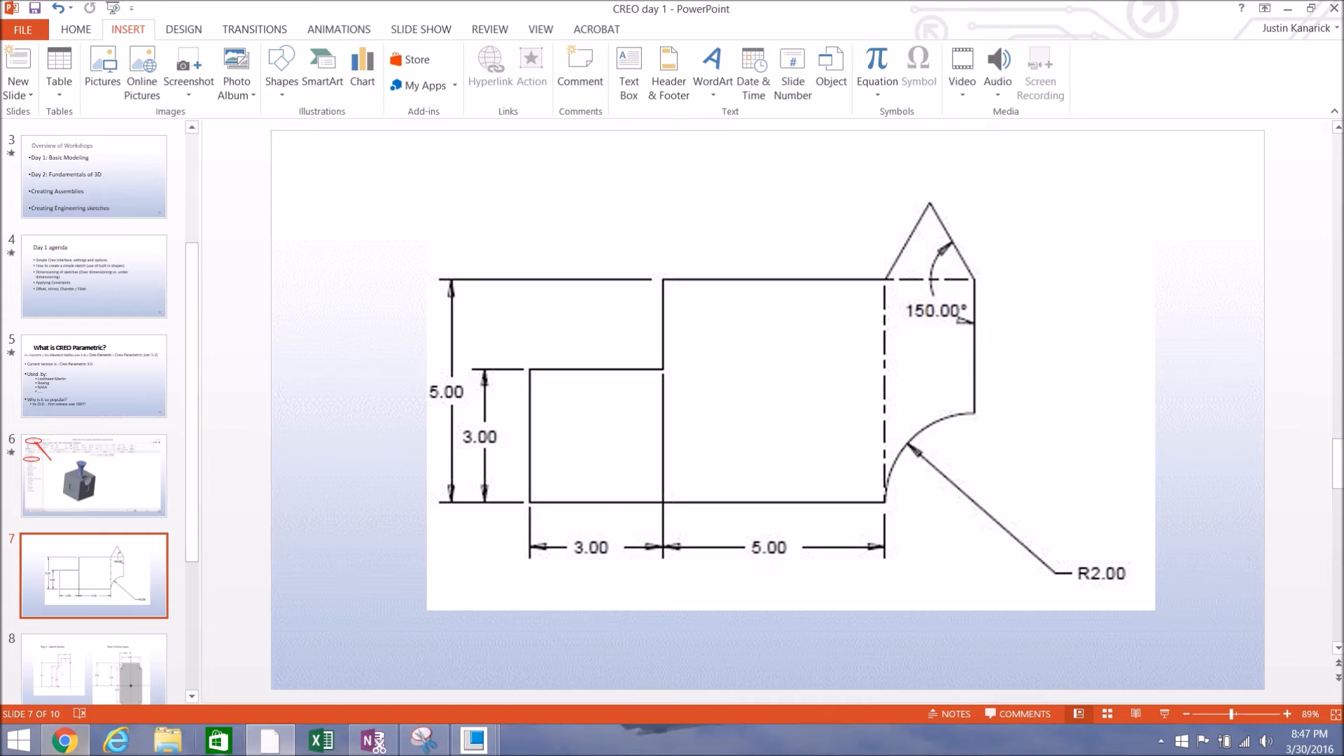
{"action": "mouse_move", "coordinate": [474, 740]}
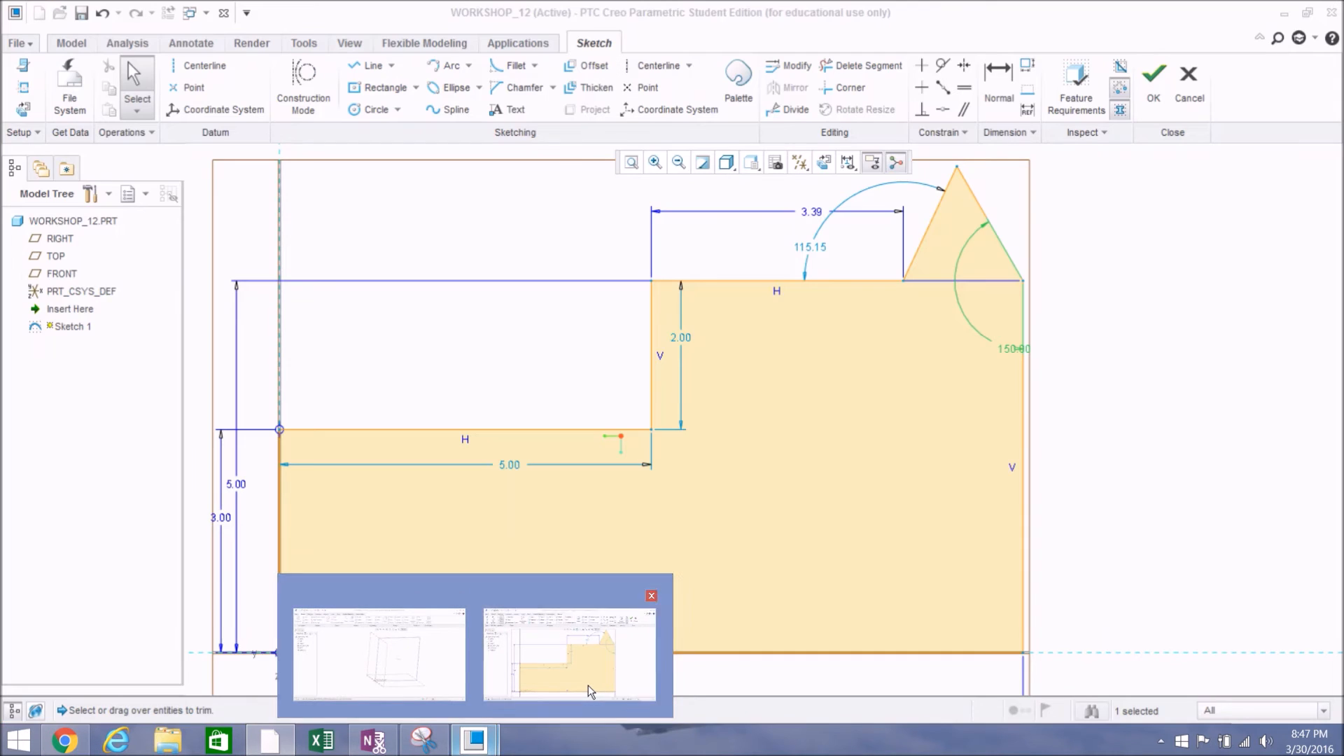
{"action": "left_click", "coordinate": [588, 686]}
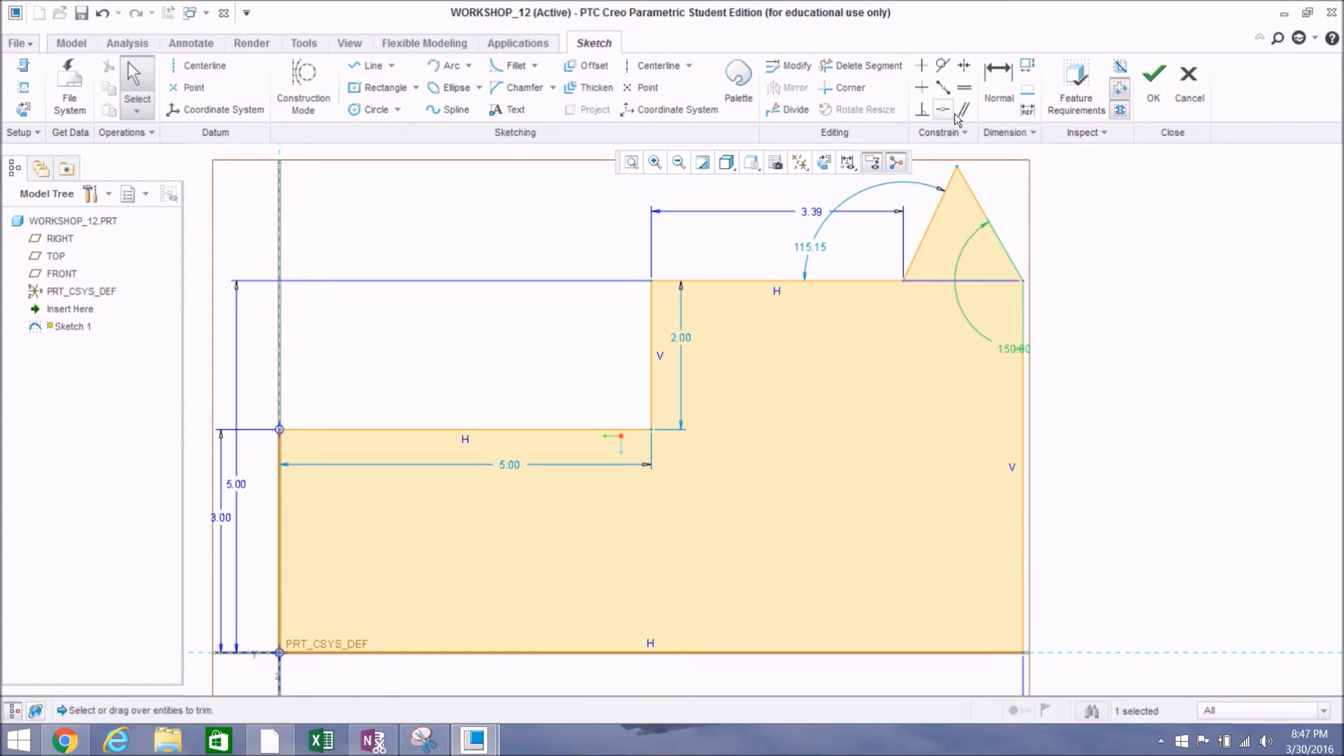
Step: Dimension the triangle's base width as 2 and place the 150-degree angle dimension inside the profile near the corner
{"action": "left_click", "coordinate": [997, 90]}
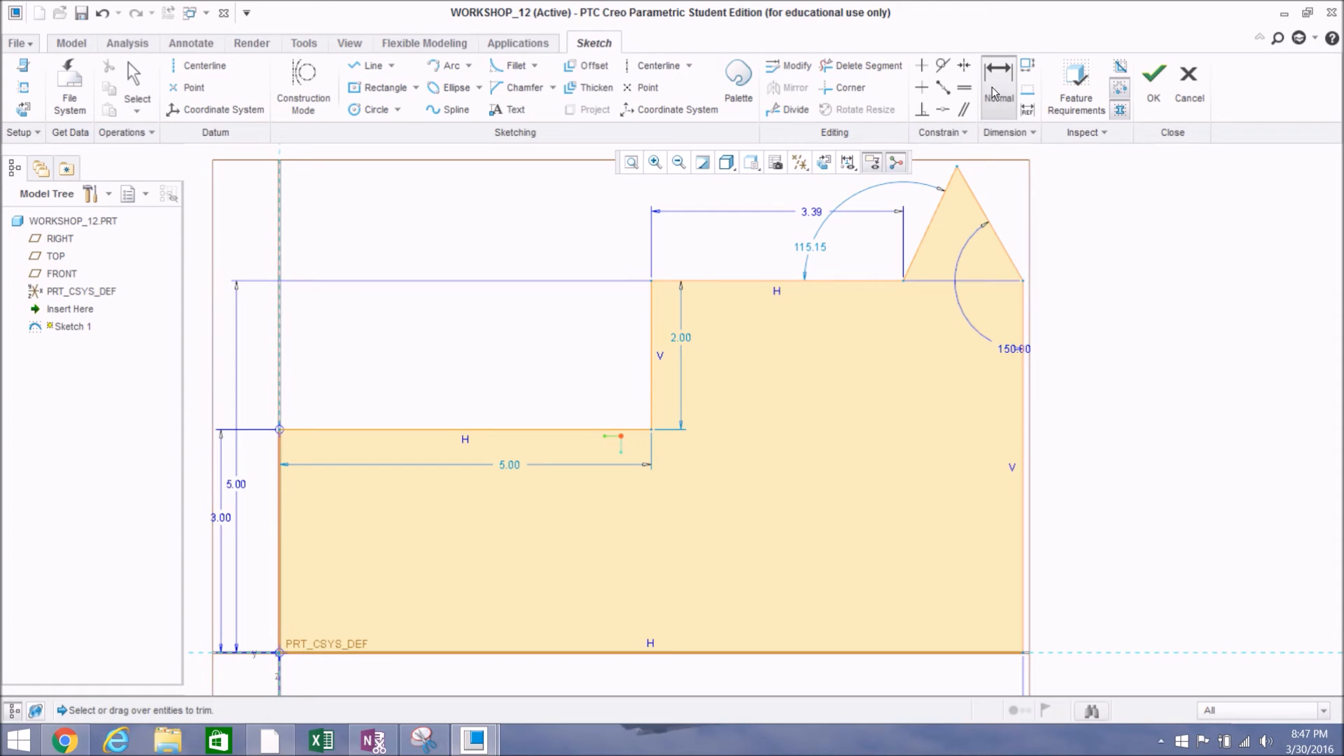
{"action": "left_click", "coordinate": [903, 279]}
{"action": "left_click", "coordinate": [1022, 281]}
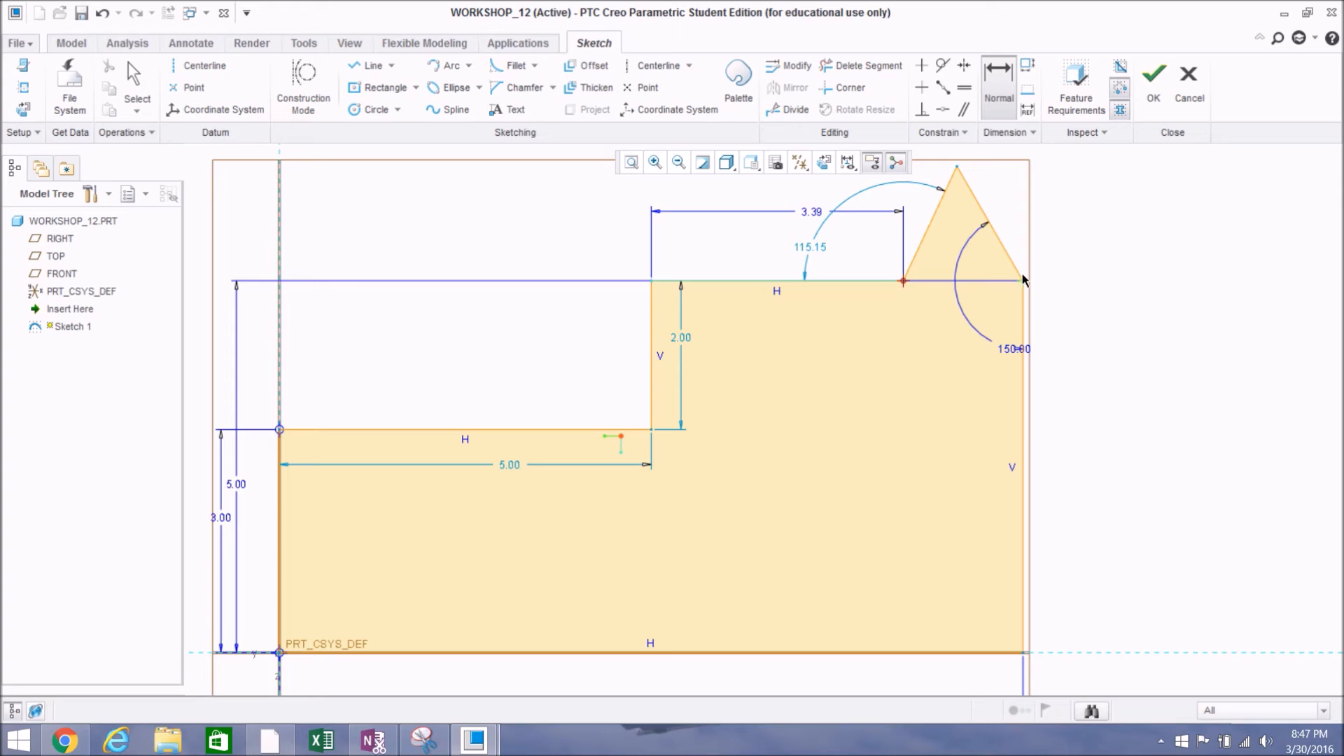
{"action": "middle_click", "coordinate": [1044, 174]}
{"action": "type", "text": "2"}
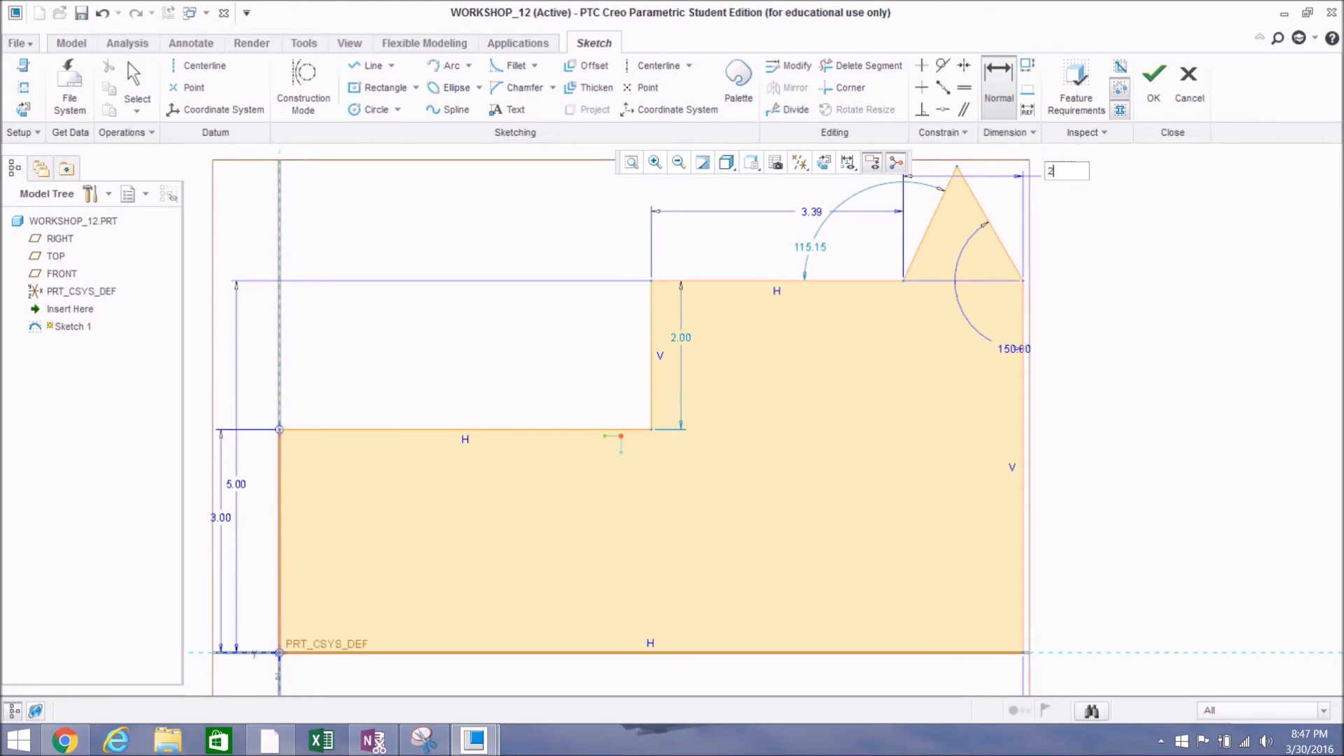
{"action": "key", "text": "Return"}
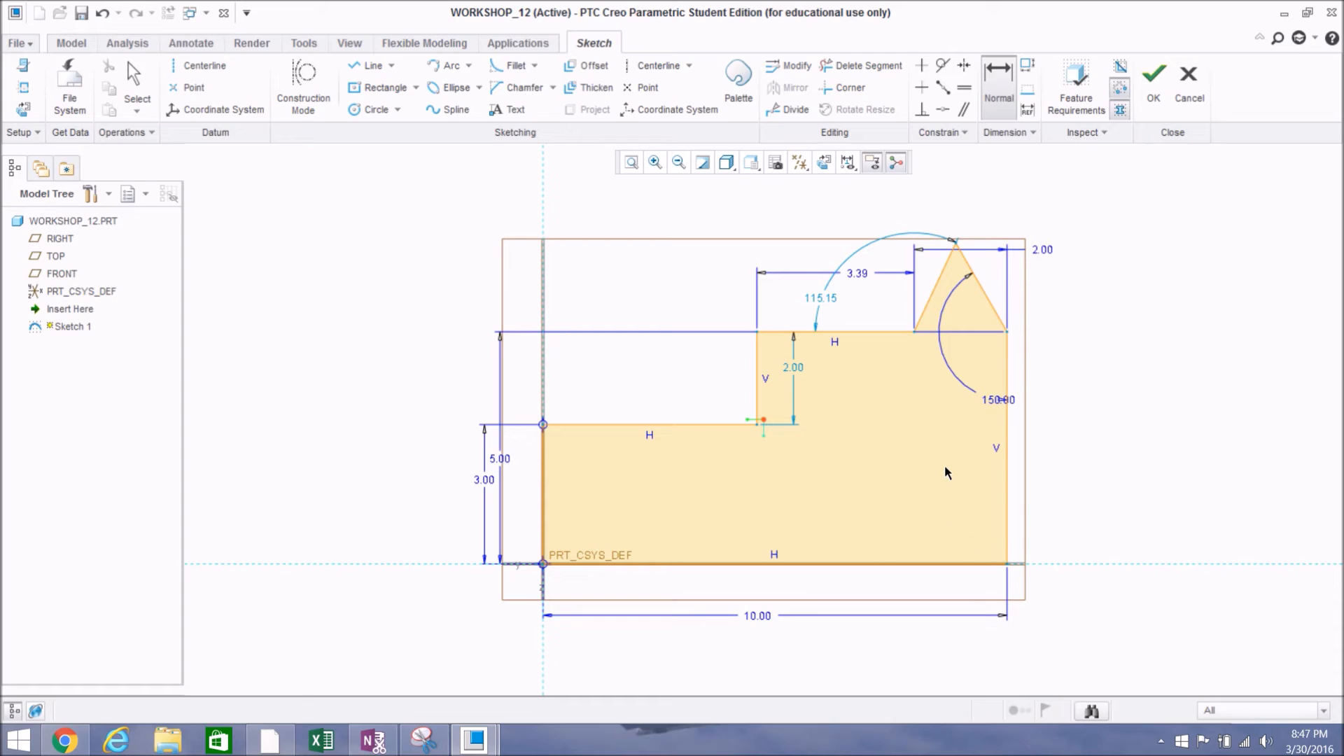
{"action": "middle_click", "coordinate": [983, 394]}
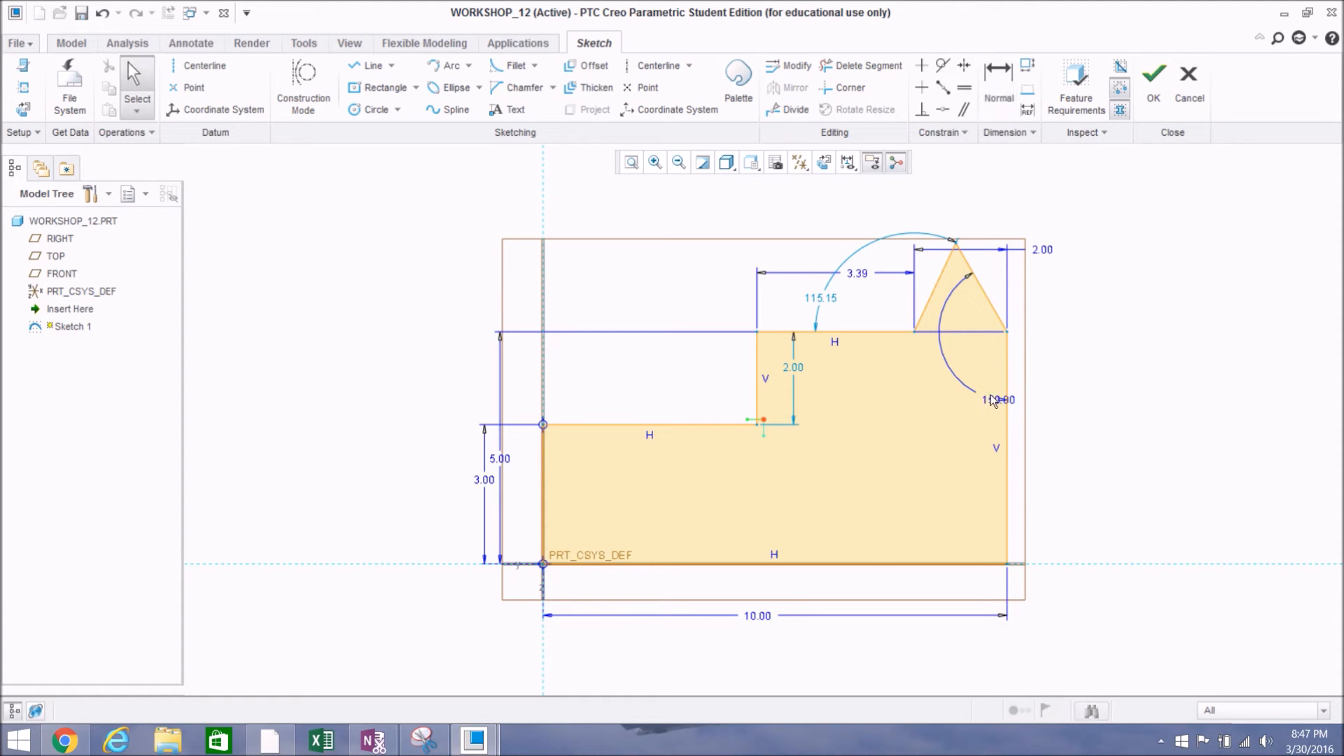
{"action": "left_click_drag", "start_coordinate": [994, 397], "coordinate": [960, 350]}
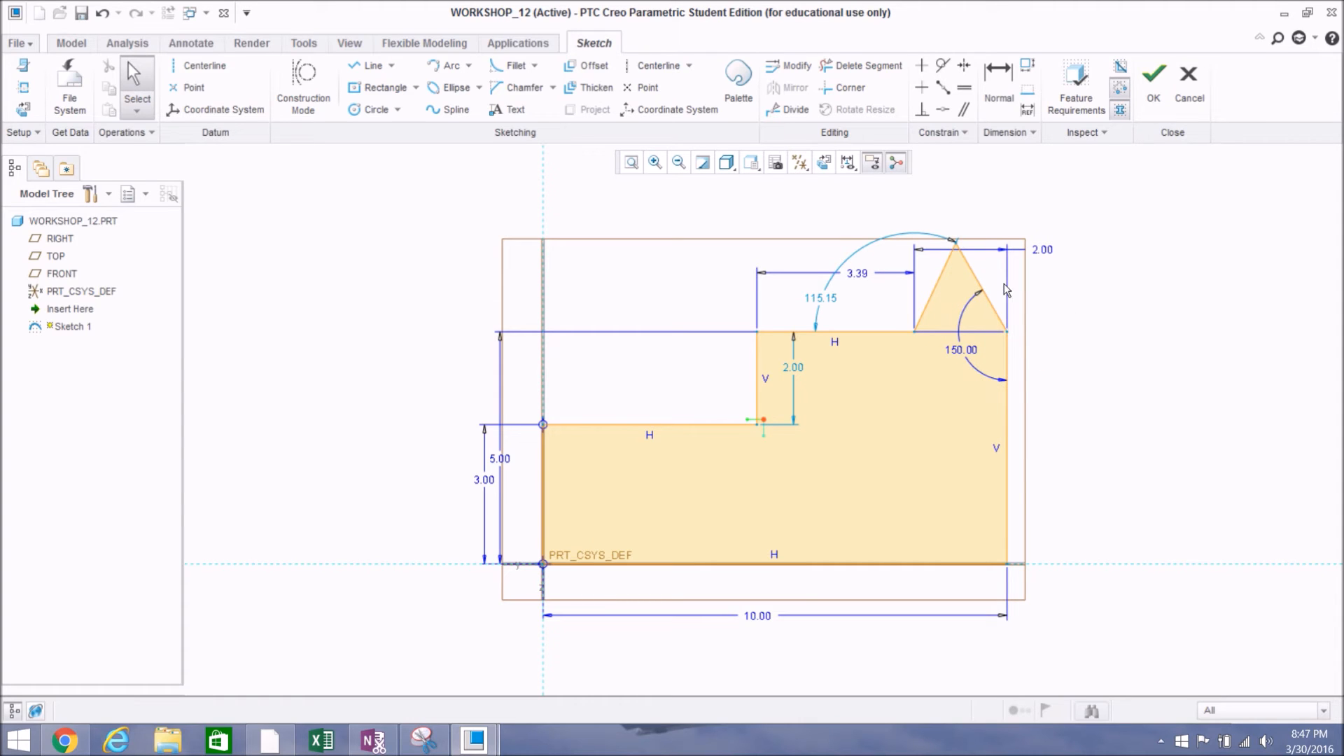
Step: Check the dimensioned reference drawing on slide 7 of the PowerPoint presentation, and return to the WORKSHOP_12 sketch in Creo
{"action": "scroll", "coordinate": [995, 308], "scroll_direction": "up", "scroll_amount": 1}
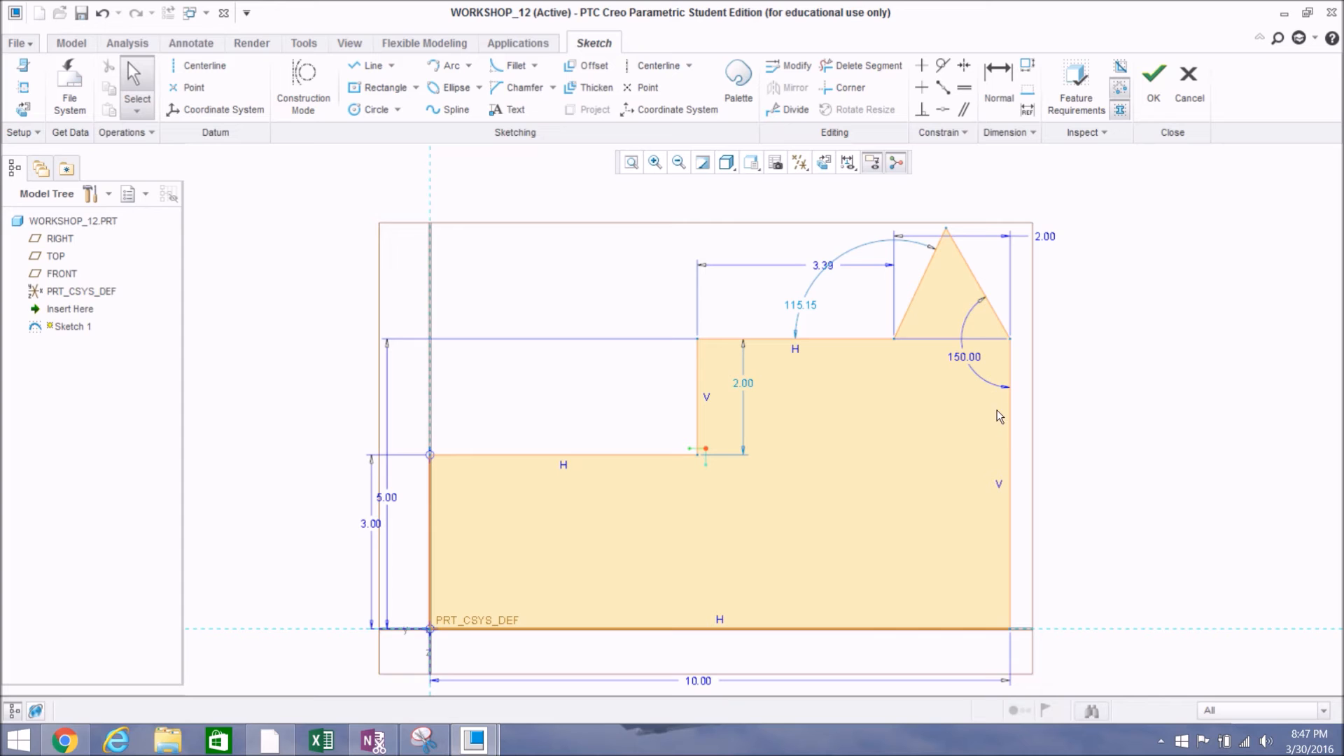
{"action": "left_click", "coordinate": [276, 742]}
{"action": "left_click", "coordinate": [278, 744]}
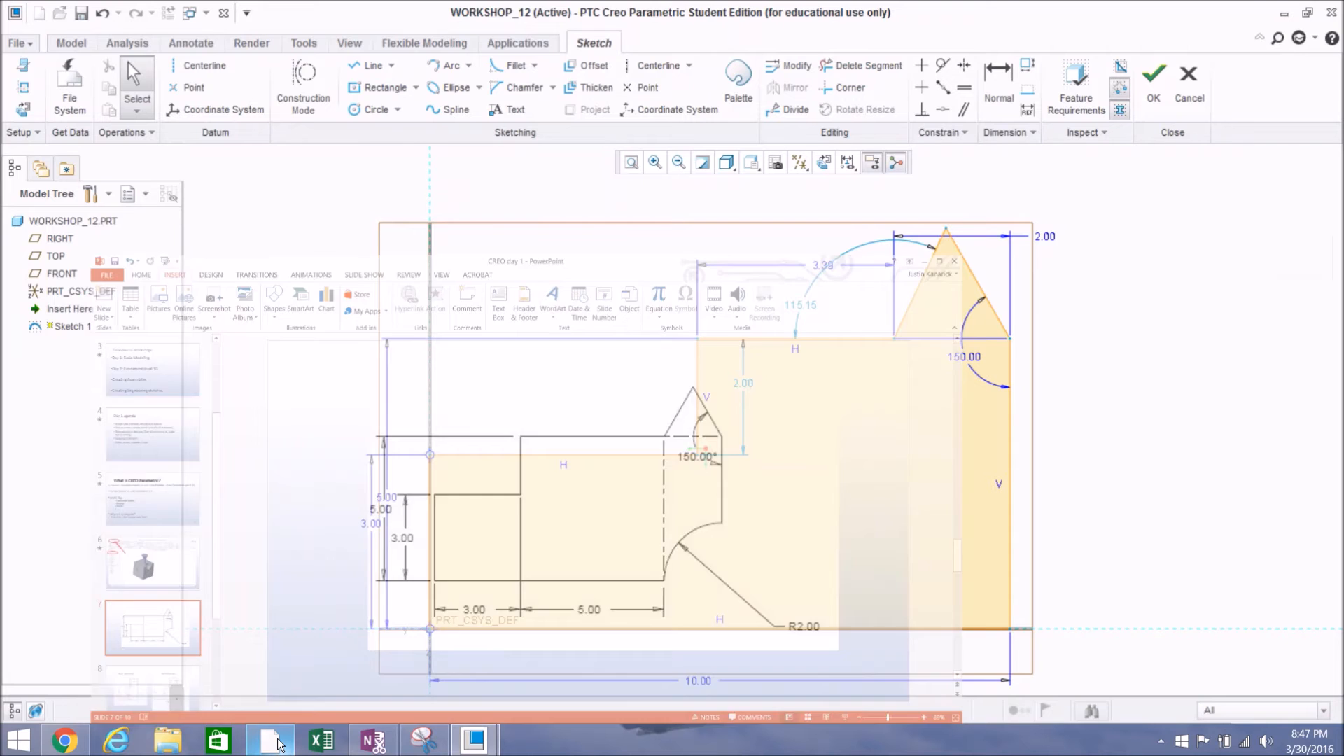
{"action": "left_click", "coordinate": [278, 744]}
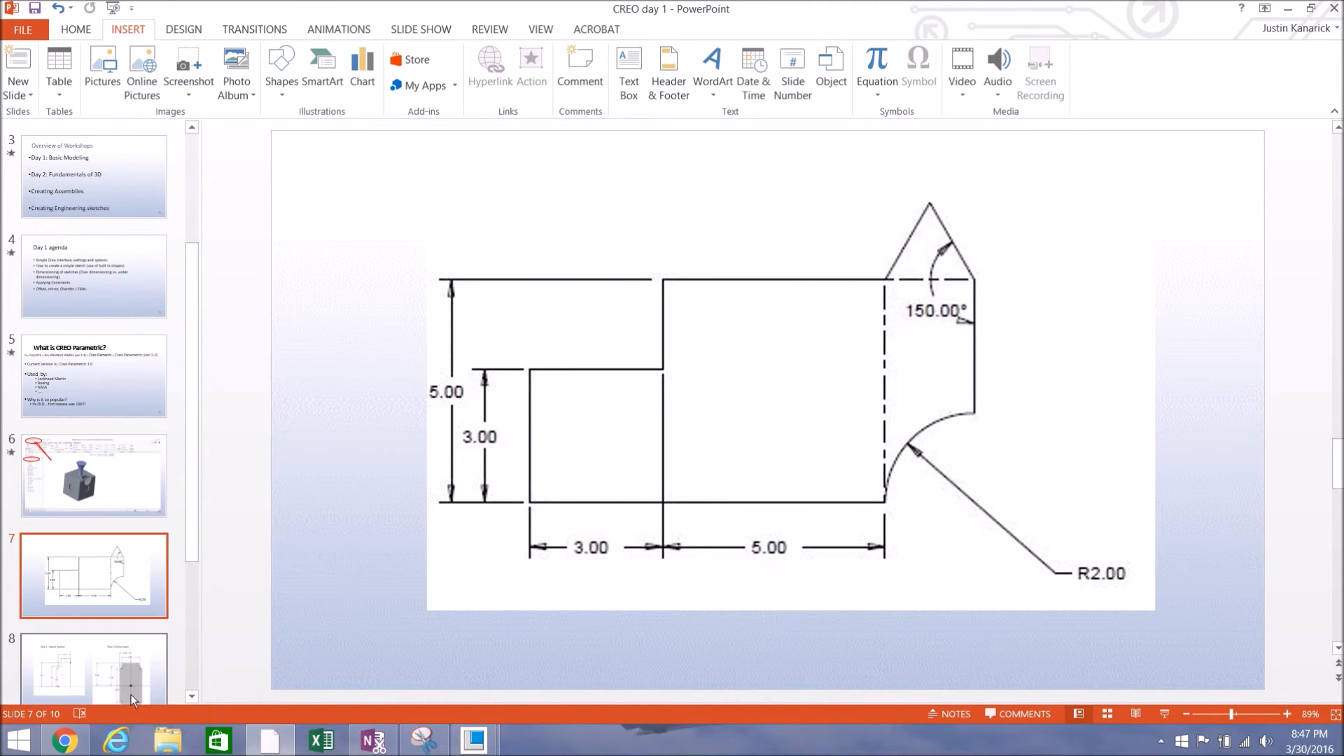
{"action": "left_click", "coordinate": [474, 745]}
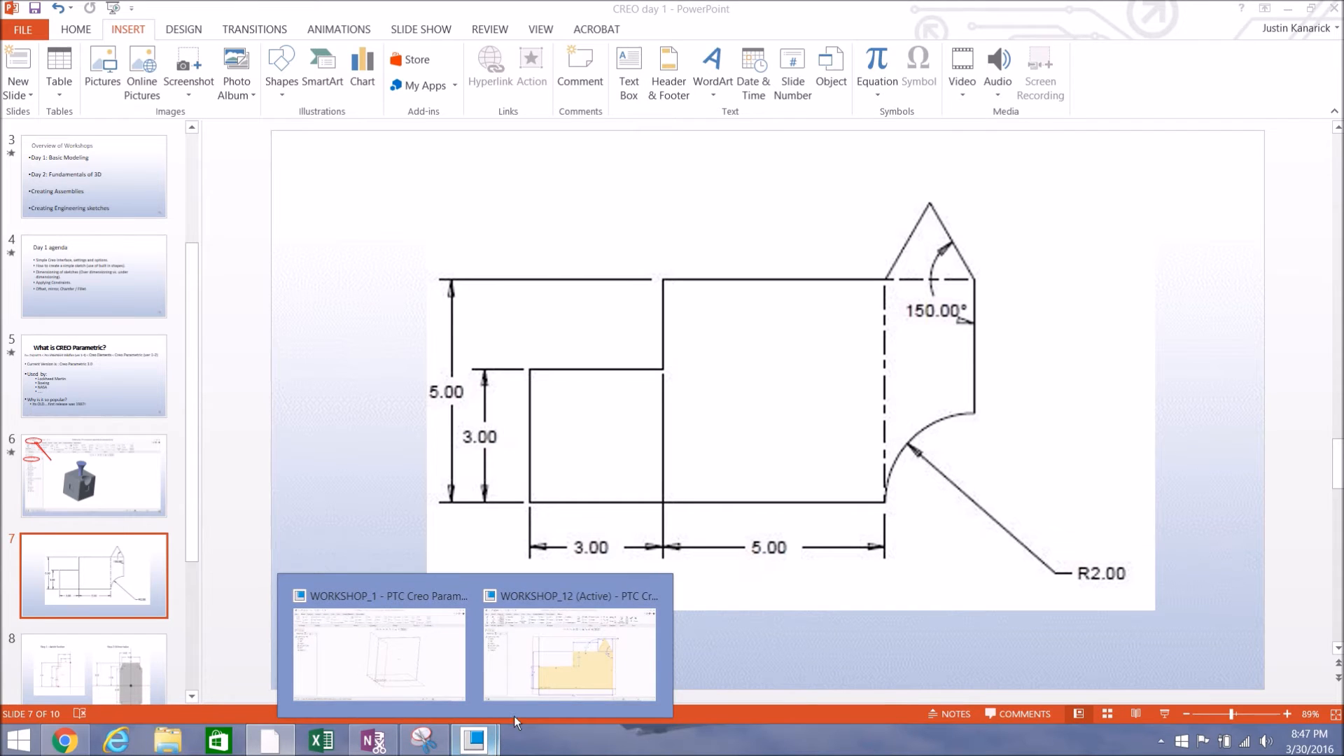
{"action": "left_click", "coordinate": [560, 683]}
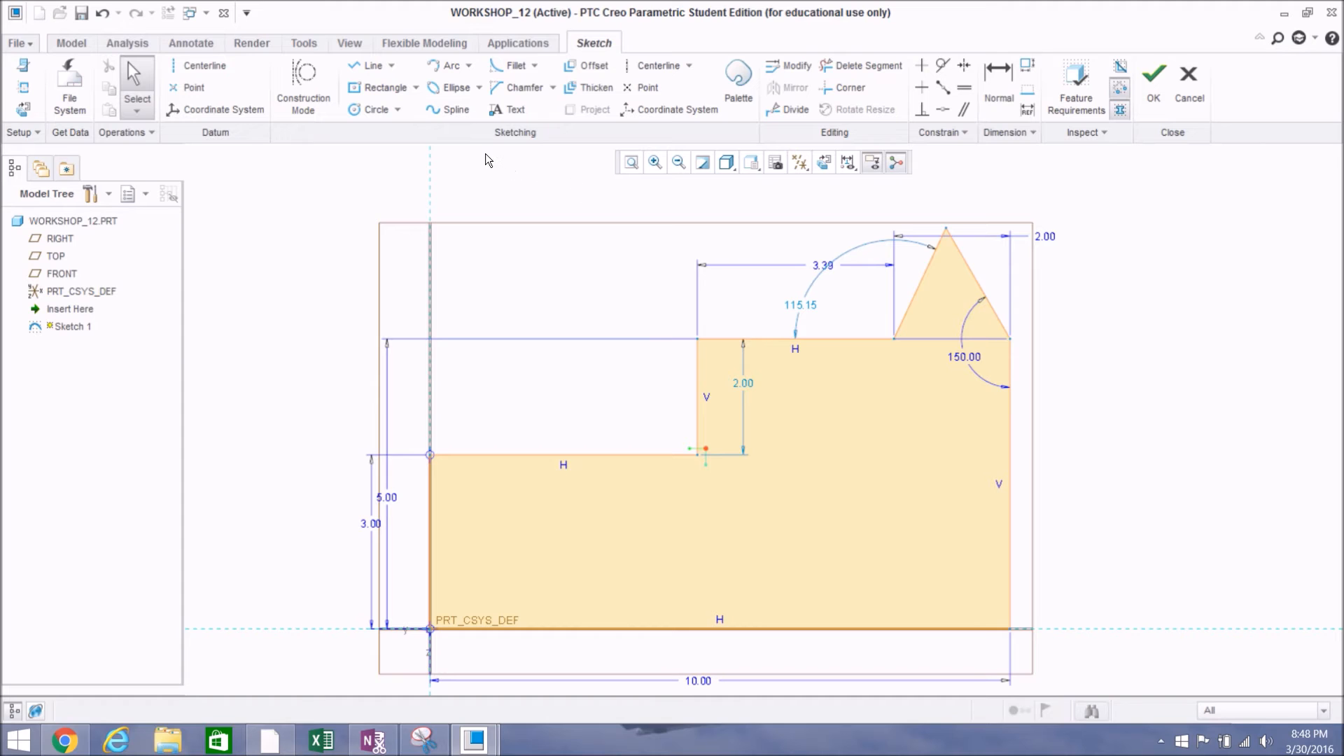
Step: Sketch a circle about 4.28 in diameter centred on the profile's lower-right corner
{"action": "left_click", "coordinate": [378, 110]}
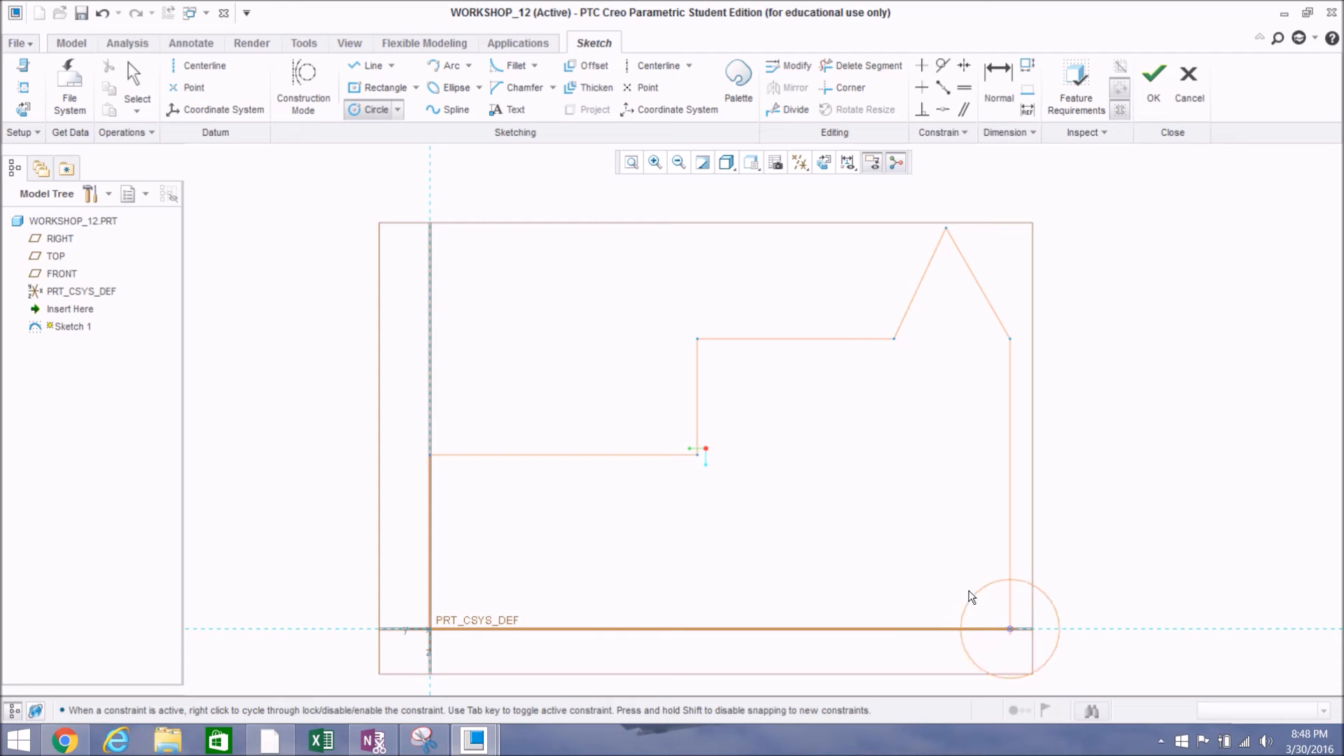
{"action": "left_click", "coordinate": [958, 518]}
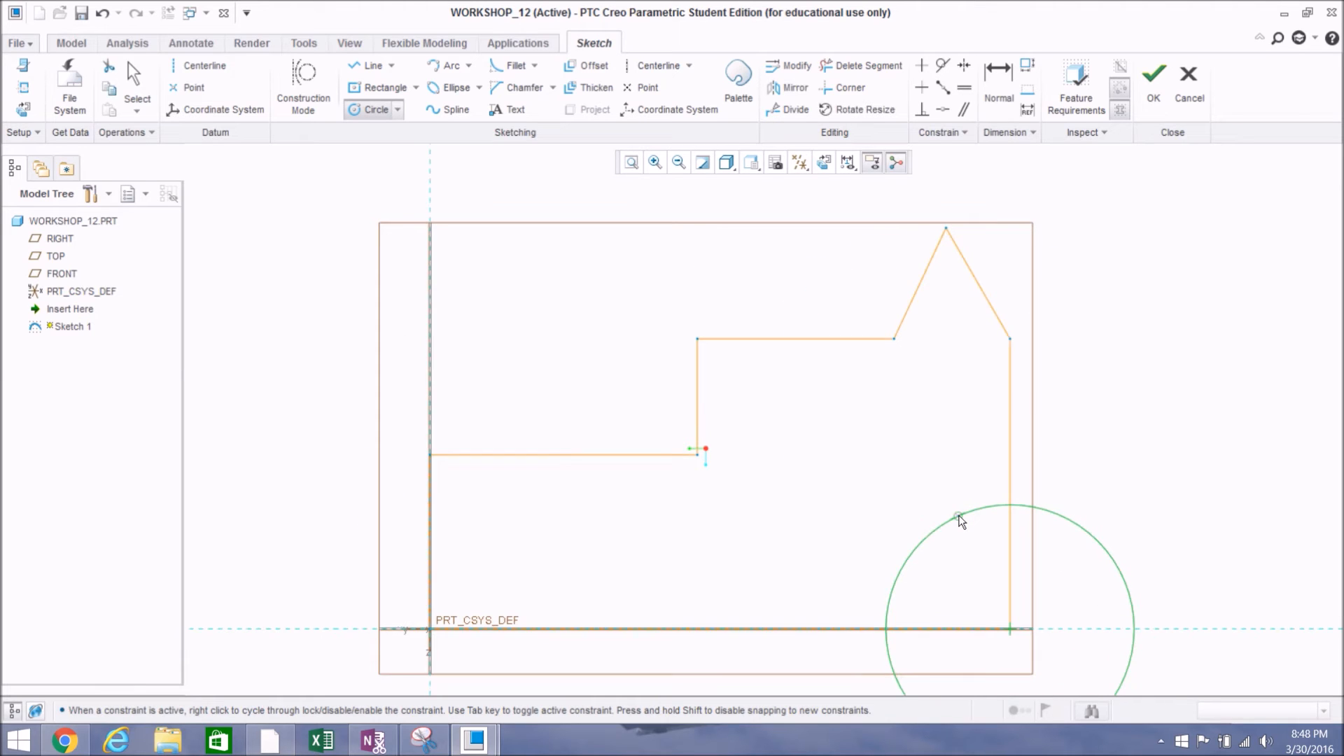
{"action": "middle_click", "coordinate": [1100, 483]}
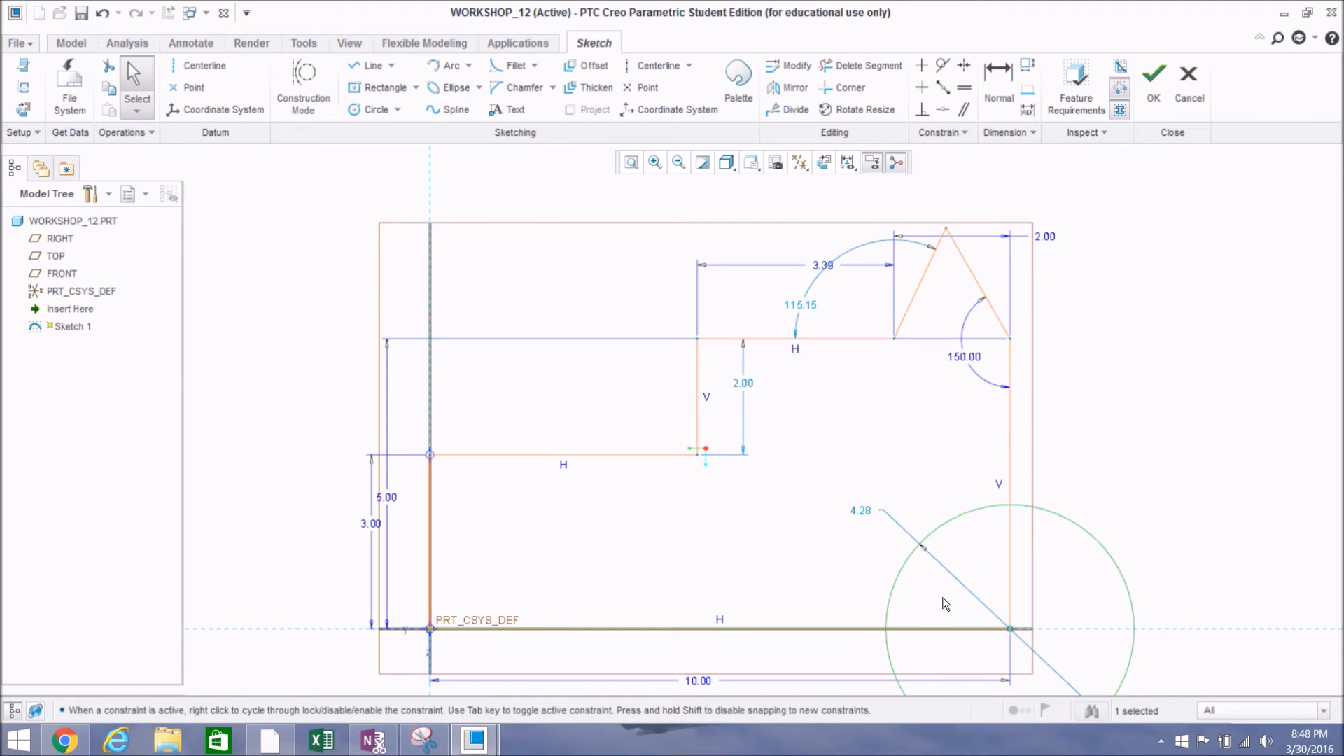
{"action": "scroll", "coordinate": [923, 434], "scroll_direction": "down", "scroll_amount": 1}
{"action": "scroll", "coordinate": [1012, 582], "scroll_direction": "up", "scroll_amount": 1}
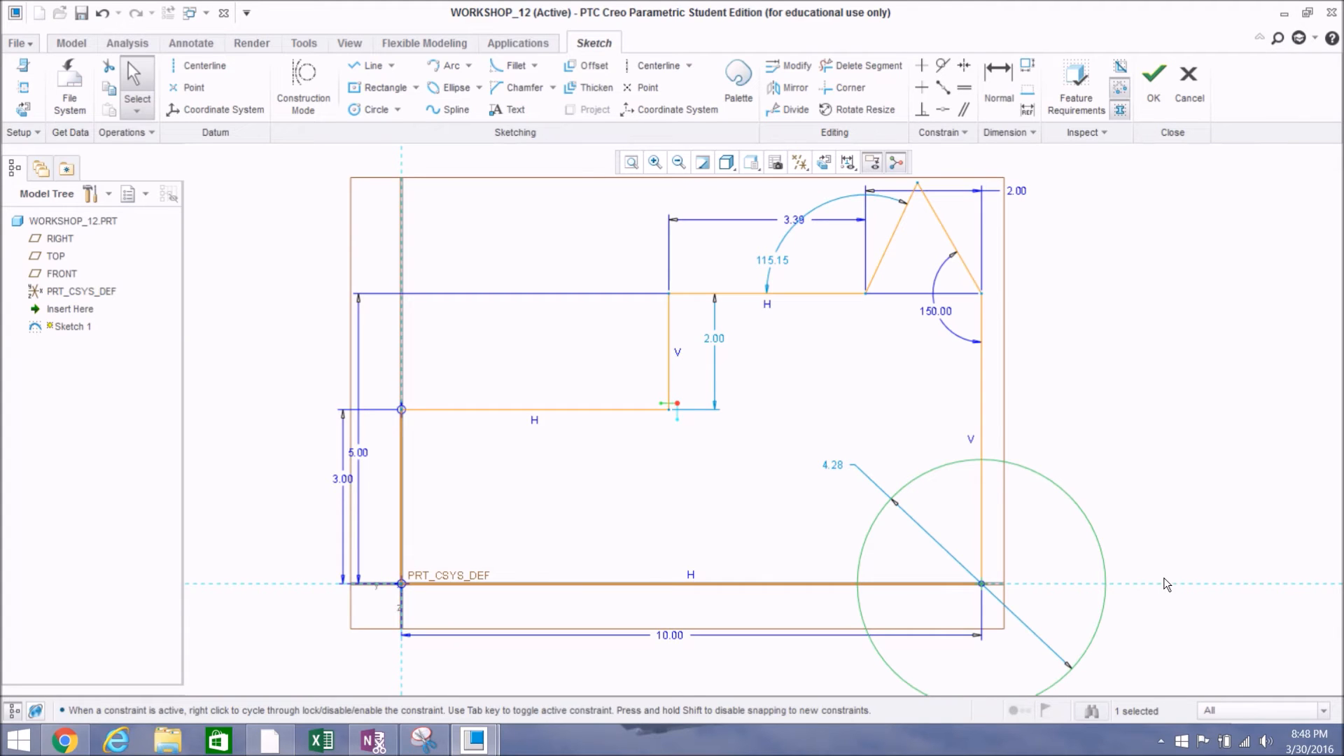
Step: Add a diameter dimension to the circle, placed outside the profile above and to the right of the circle
{"action": "left_click", "coordinate": [834, 467]}
{"action": "left_click", "coordinate": [998, 111]}
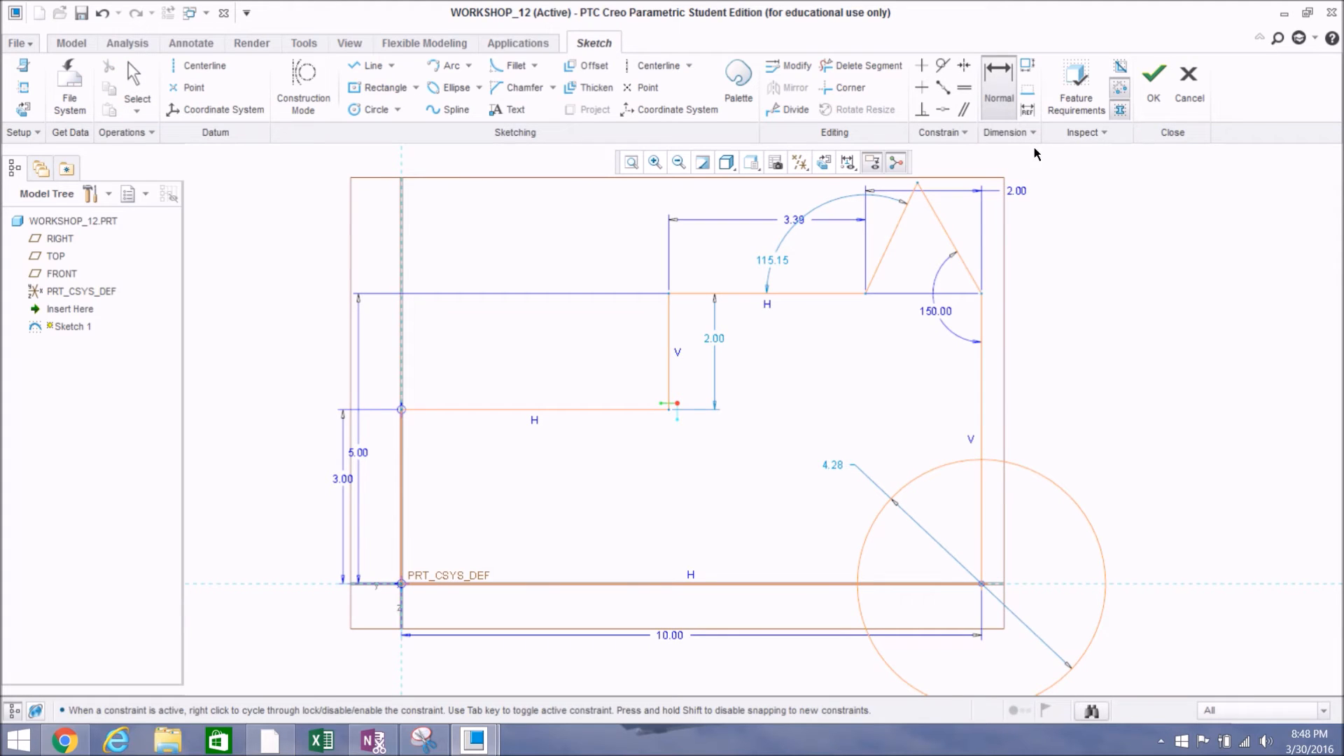
{"action": "left_click", "coordinate": [1053, 485]}
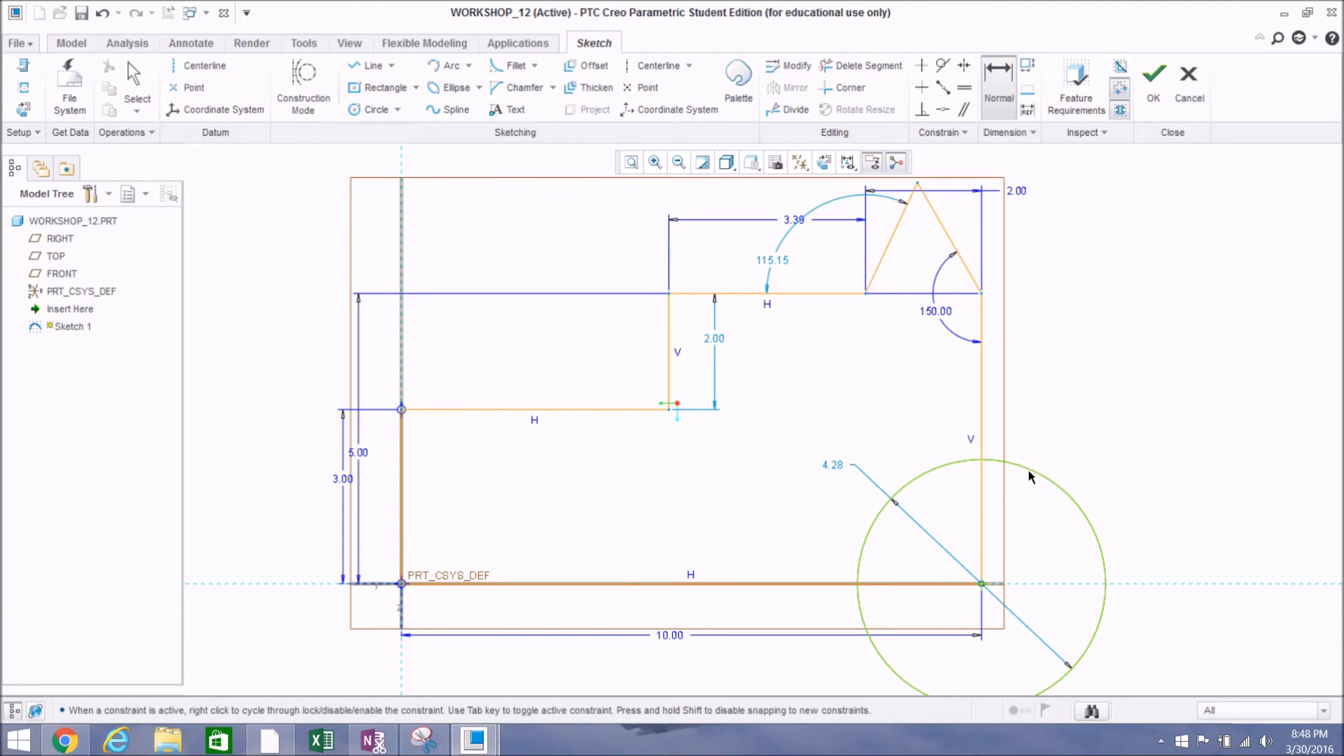
{"action": "scroll", "coordinate": [1082, 405], "scroll_direction": "down", "scroll_amount": 2}
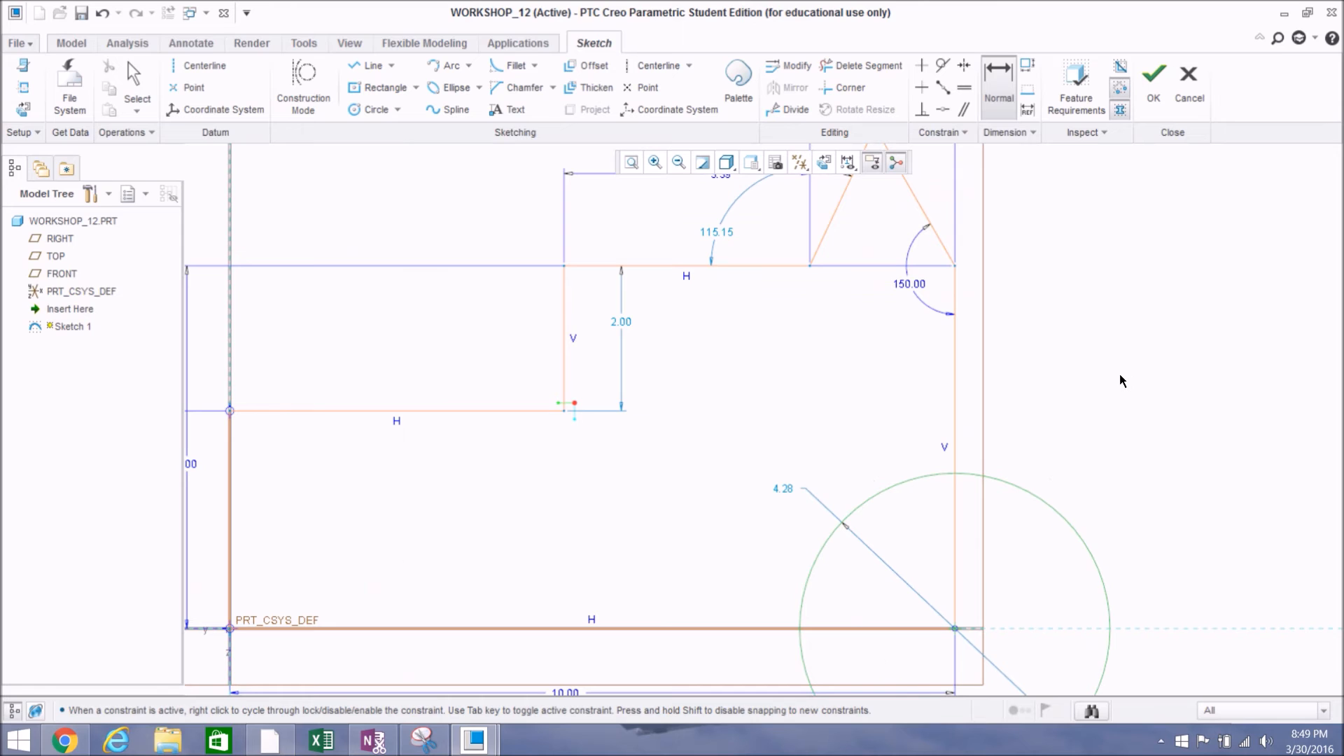
{"action": "middle_click", "coordinate": [1119, 374]}
{"action": "key", "text": "Return"}
{"action": "scroll", "coordinate": [985, 346], "scroll_direction": "up", "scroll_amount": 2}
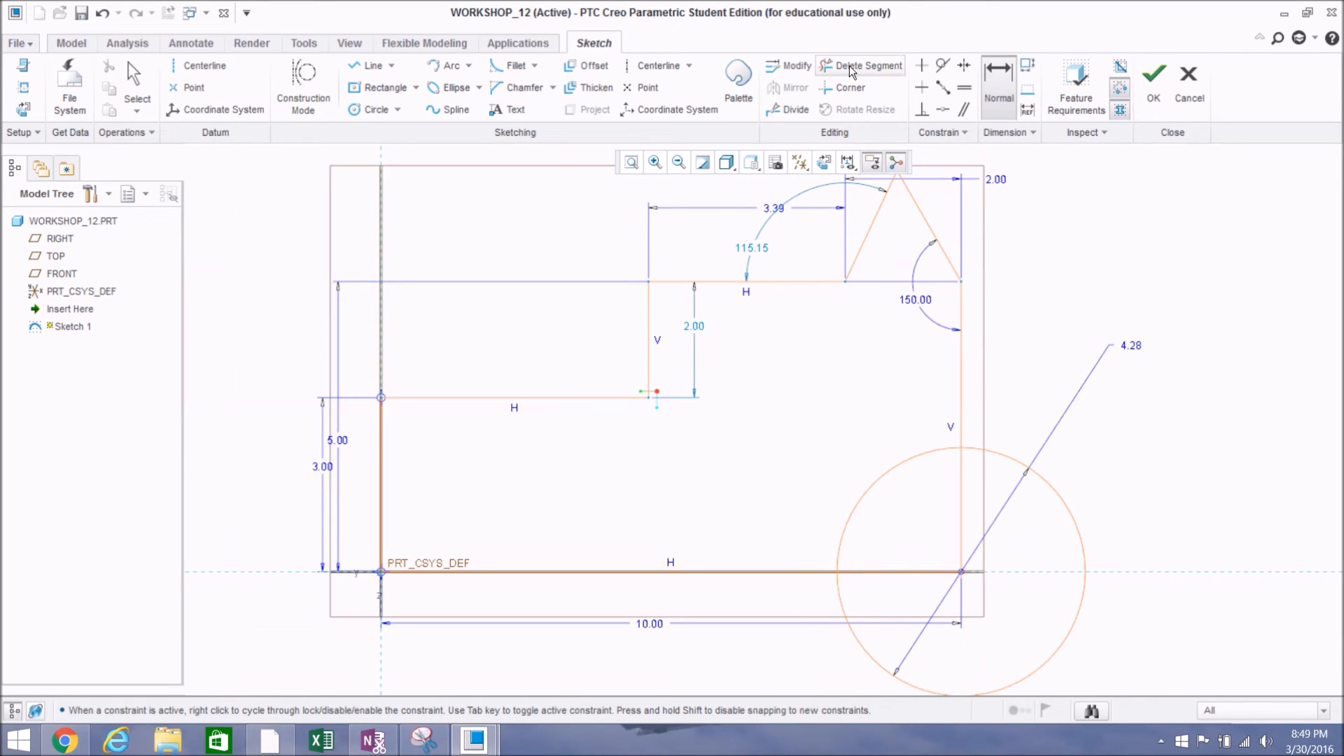
Step: Try to add a radius dimension to the circle, and delete its diameter dimension
{"action": "left_click", "coordinate": [1052, 484]}
{"action": "middle_click", "coordinate": [1149, 456]}
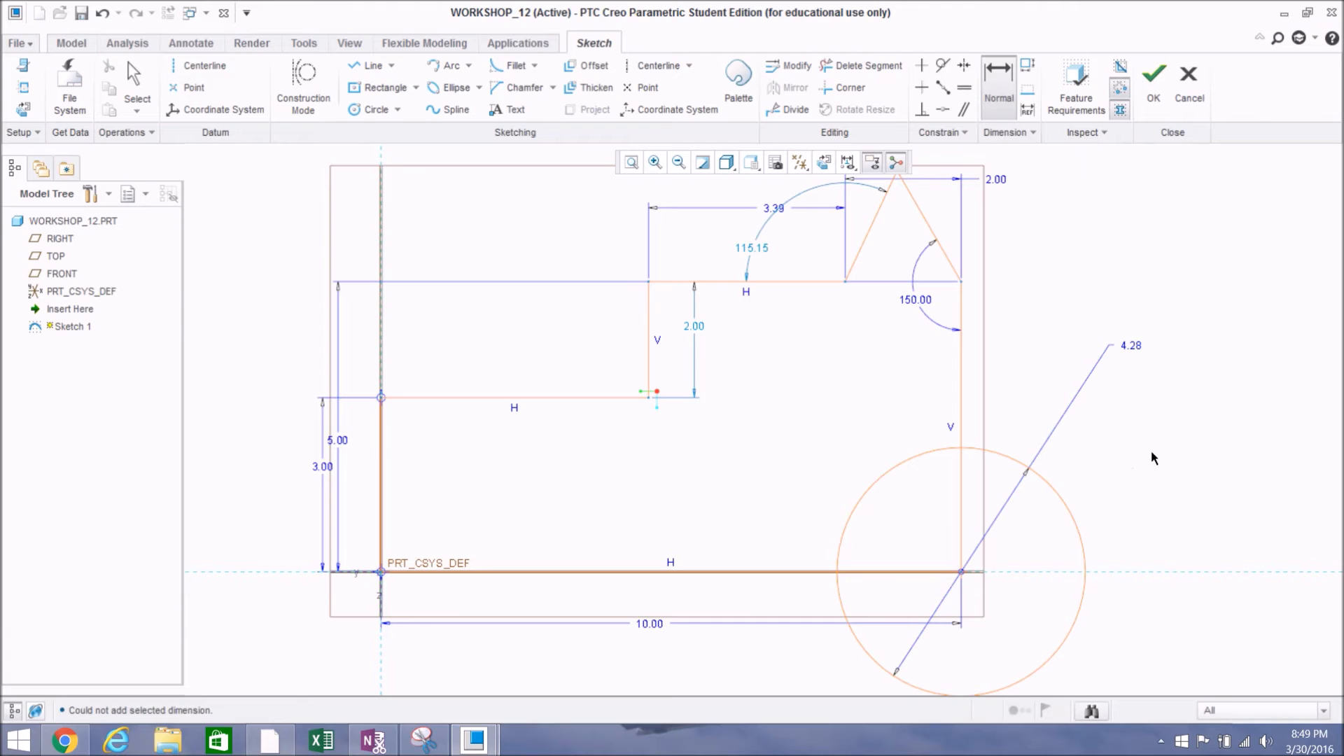
{"action": "left_click", "coordinate": [1134, 348]}
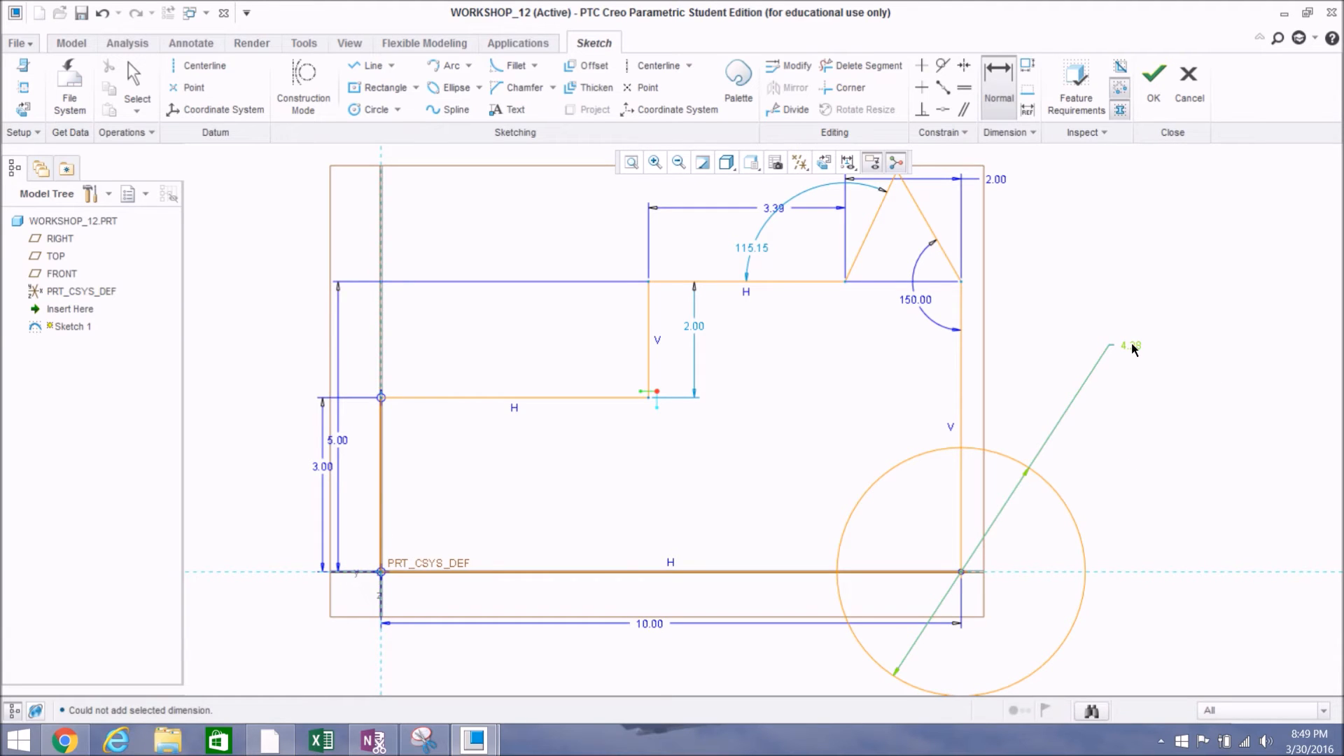
{"action": "key", "text": "Delete"}
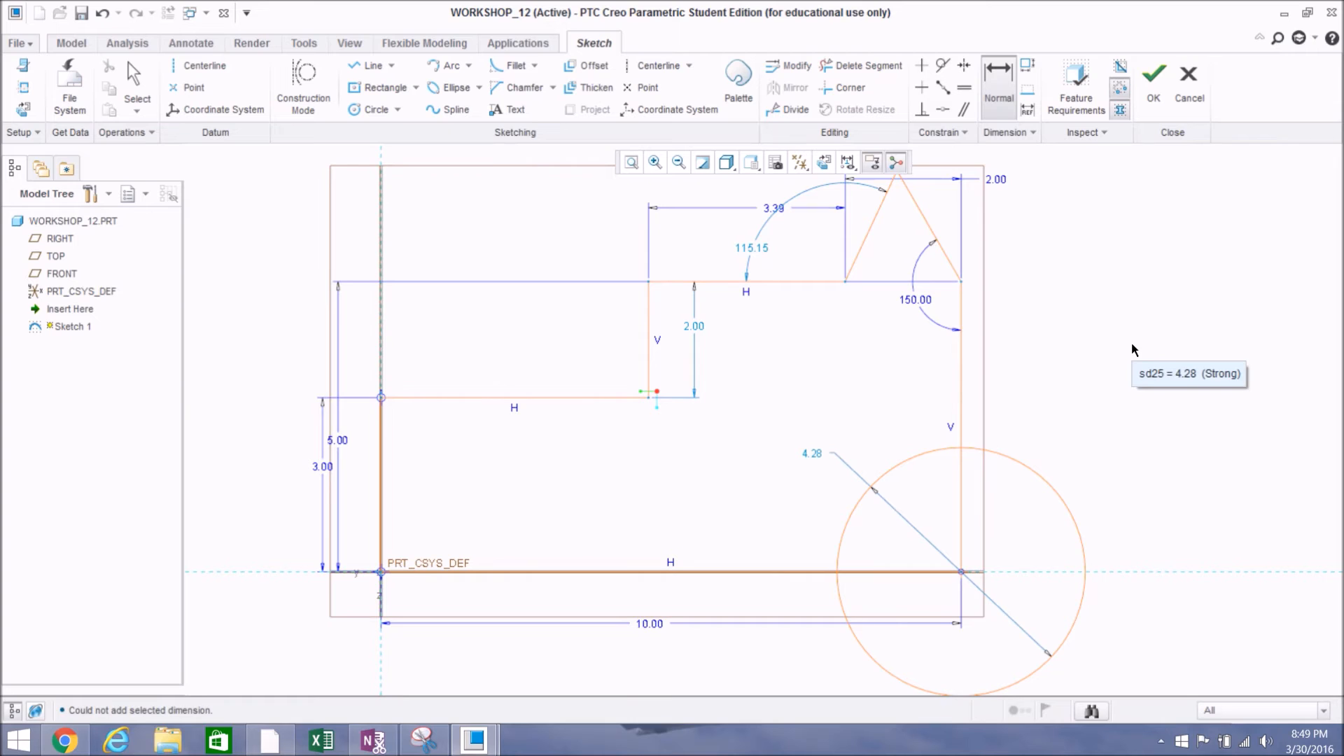
Step: Add a radius dimension to the circle and set it to 2
{"action": "left_click", "coordinate": [811, 457]}
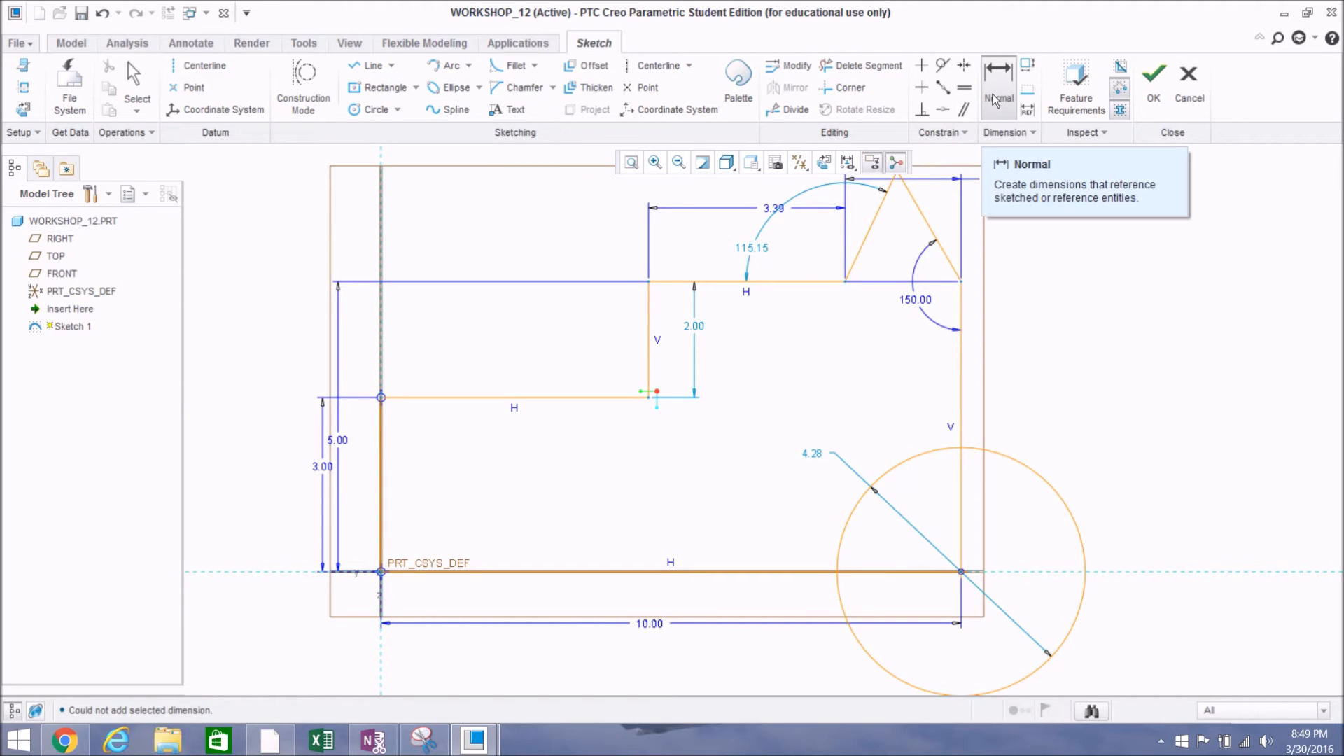
{"action": "left_click", "coordinate": [1036, 470]}
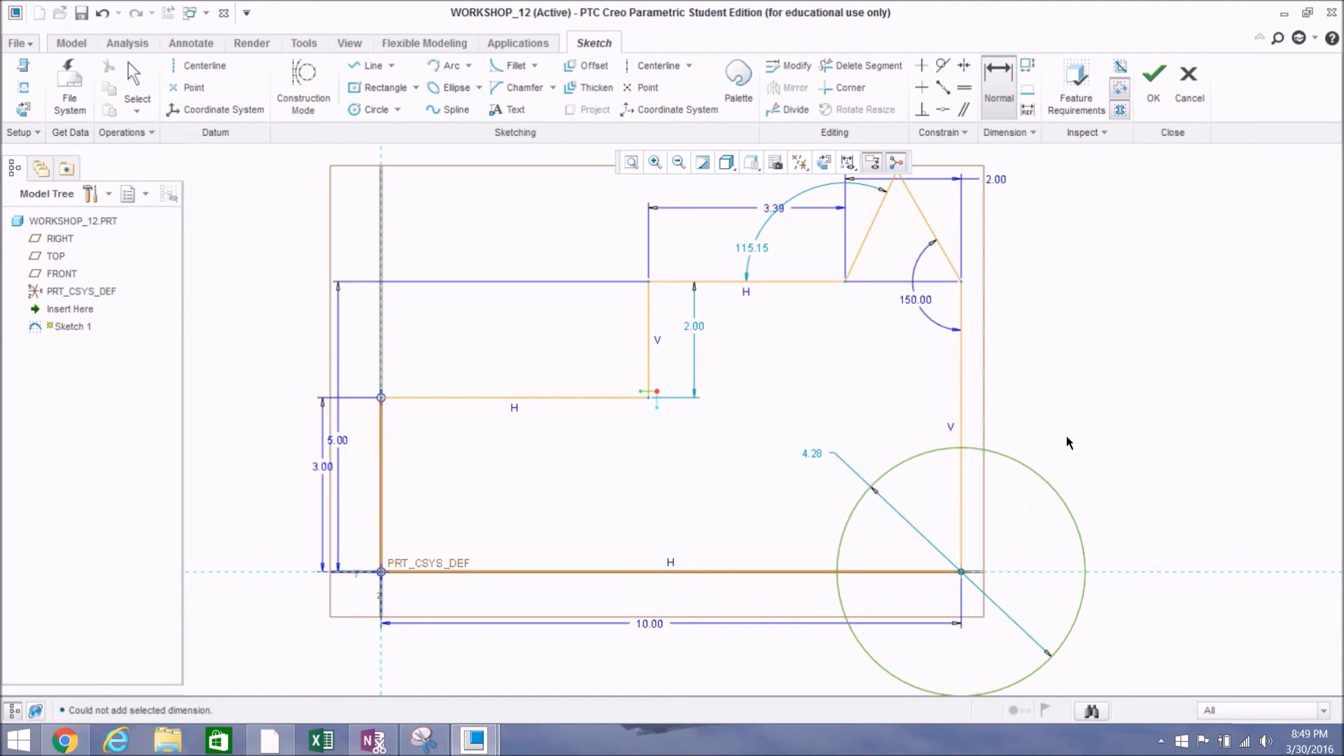
{"action": "middle_click", "coordinate": [1144, 348]}
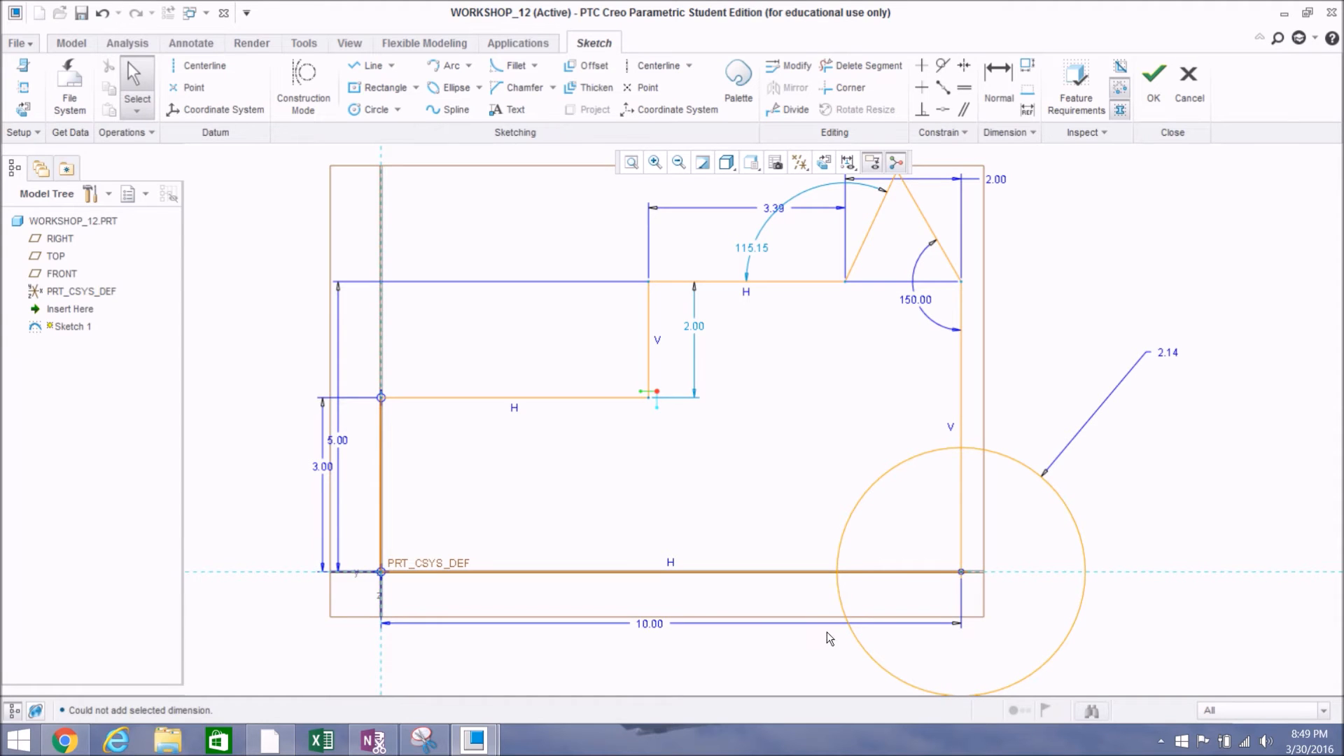
{"action": "left_click", "coordinate": [269, 742]}
{"action": "left_click", "coordinate": [269, 744]}
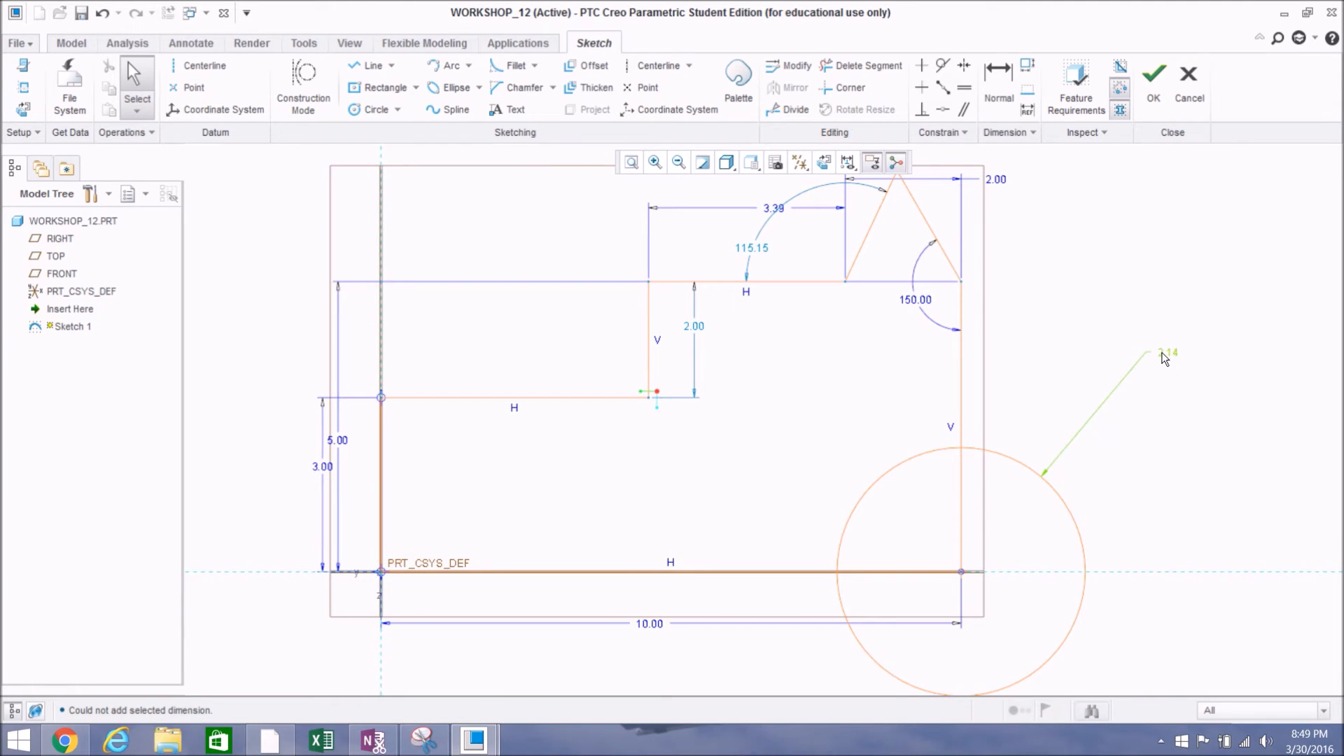
{"action": "double_click", "coordinate": [1166, 354]}
{"action": "type", "text": "2"}
{"action": "key", "text": "Return"}
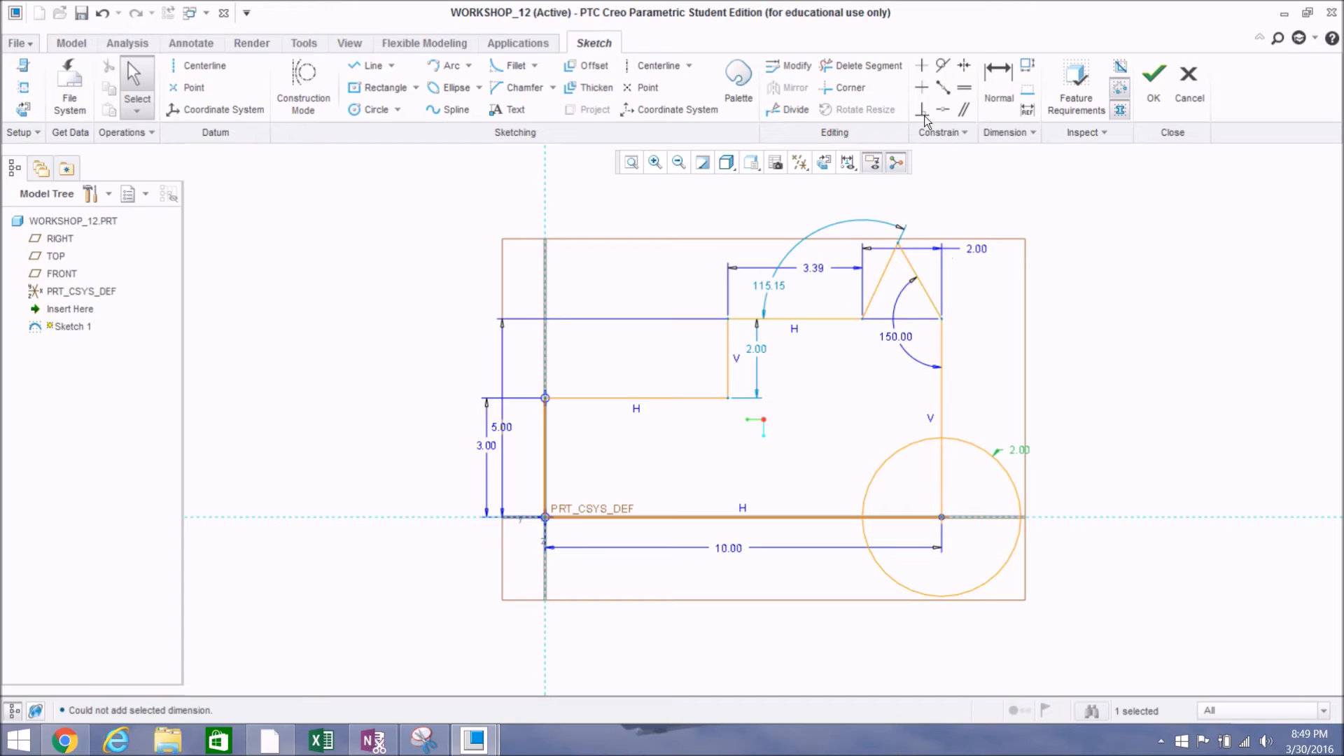
Step: Trim the circle outside the profile and the edge segments inside it, leaving a concave quarter arc at the lower-right corner
{"action": "left_click", "coordinate": [880, 71]}
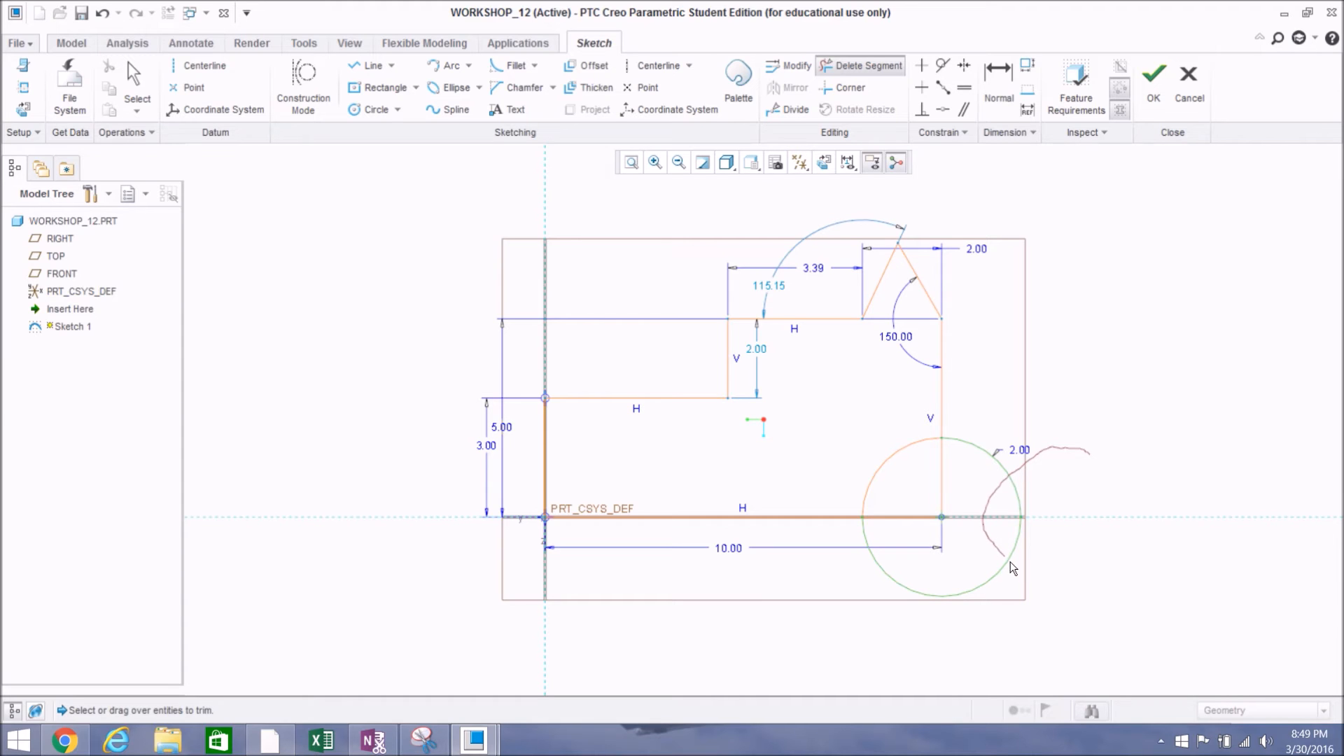
{"action": "left_click_drag", "start_coordinate": [1033, 581], "coordinate": [1034, 577]}
{"action": "scroll", "coordinate": [976, 528], "scroll_direction": "up", "scroll_amount": 3}
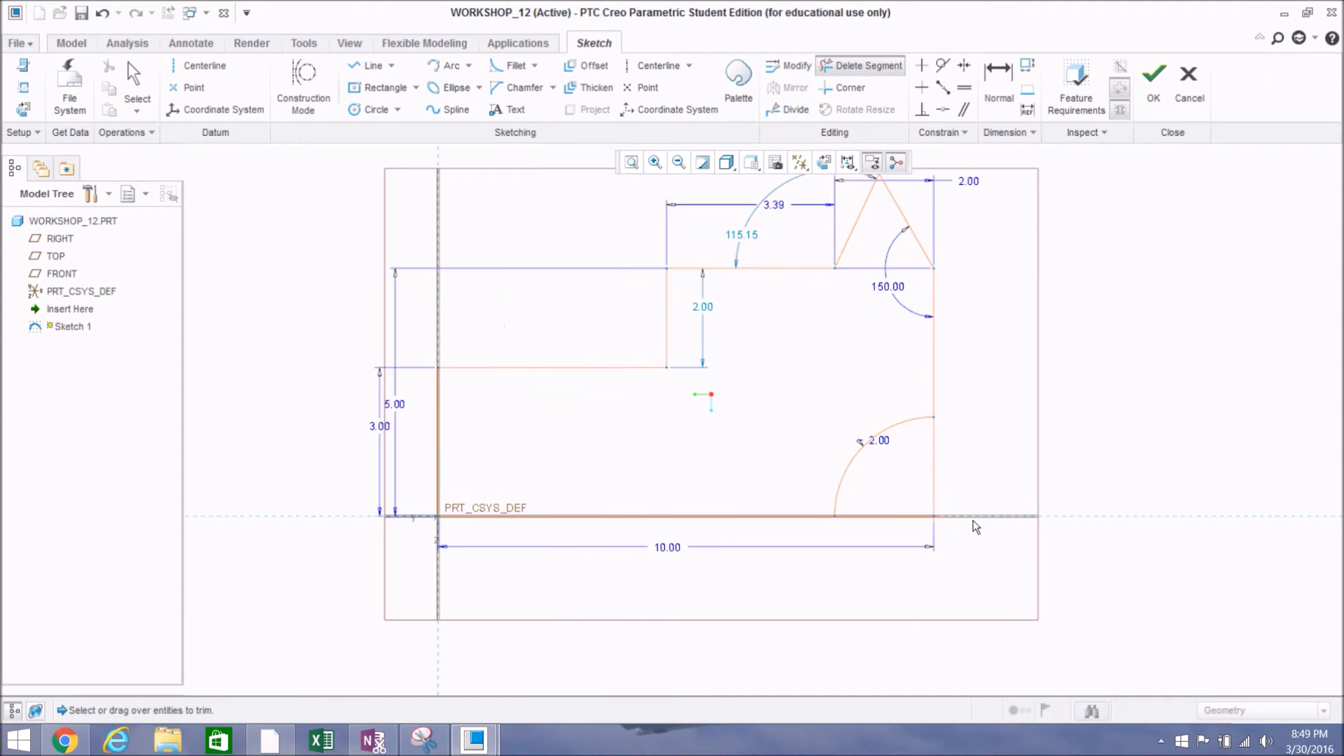
{"action": "left_click_drag", "start_coordinate": [992, 470], "coordinate": [970, 473]}
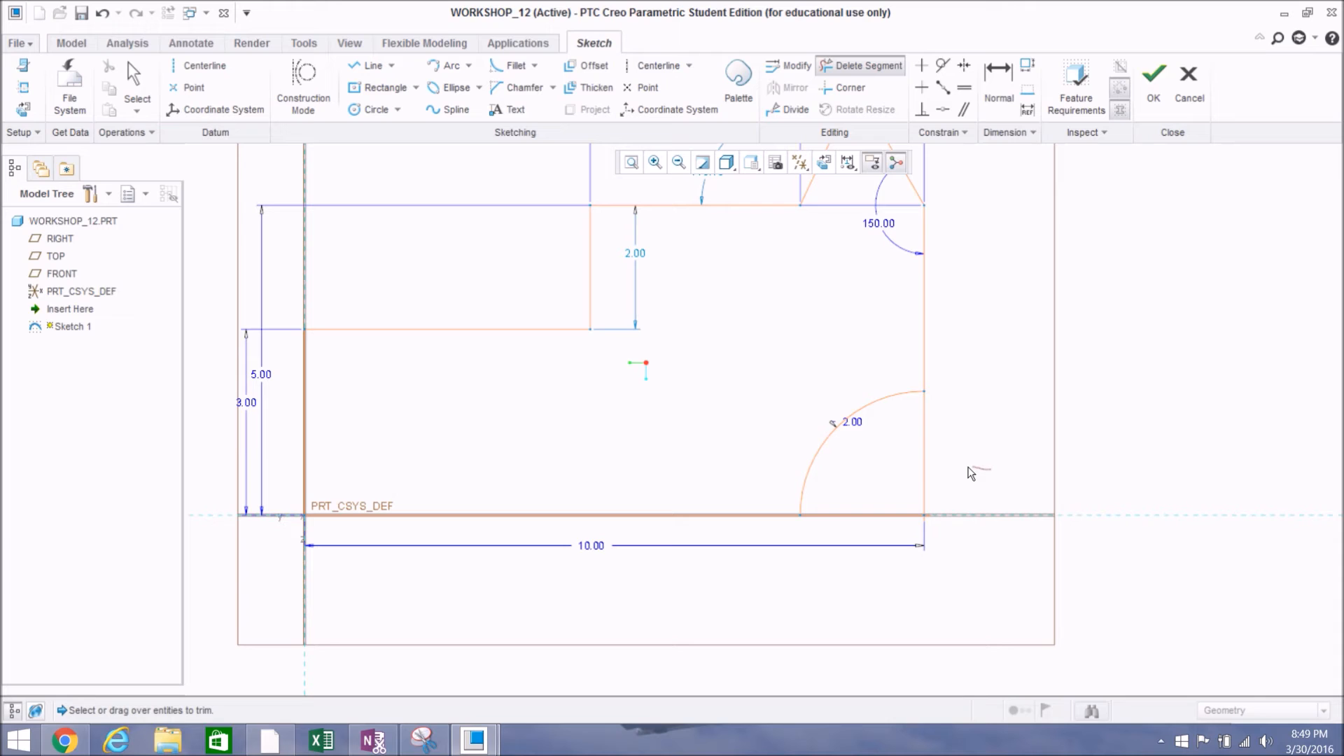
{"action": "left_click_drag", "start_coordinate": [886, 497], "coordinate": [880, 527]}
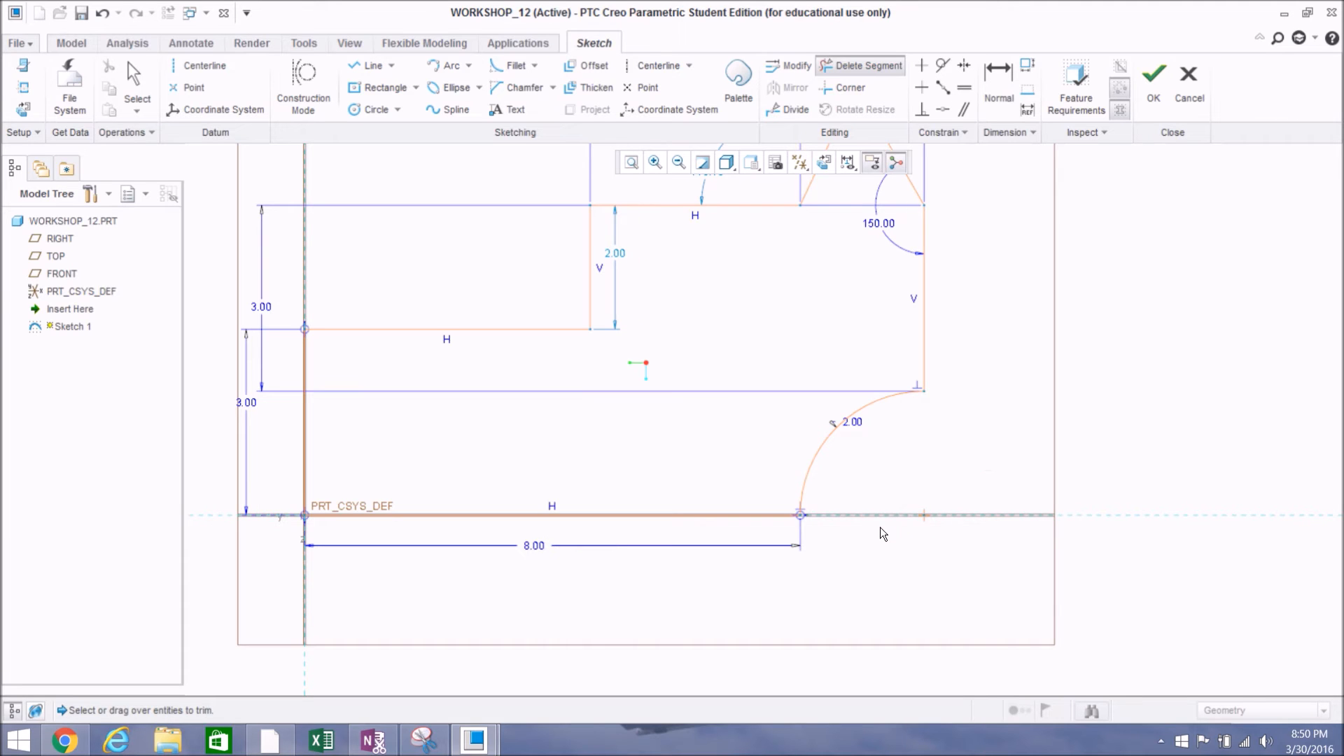
{"action": "scroll", "coordinate": [1095, 534], "scroll_direction": "down", "scroll_amount": 3}
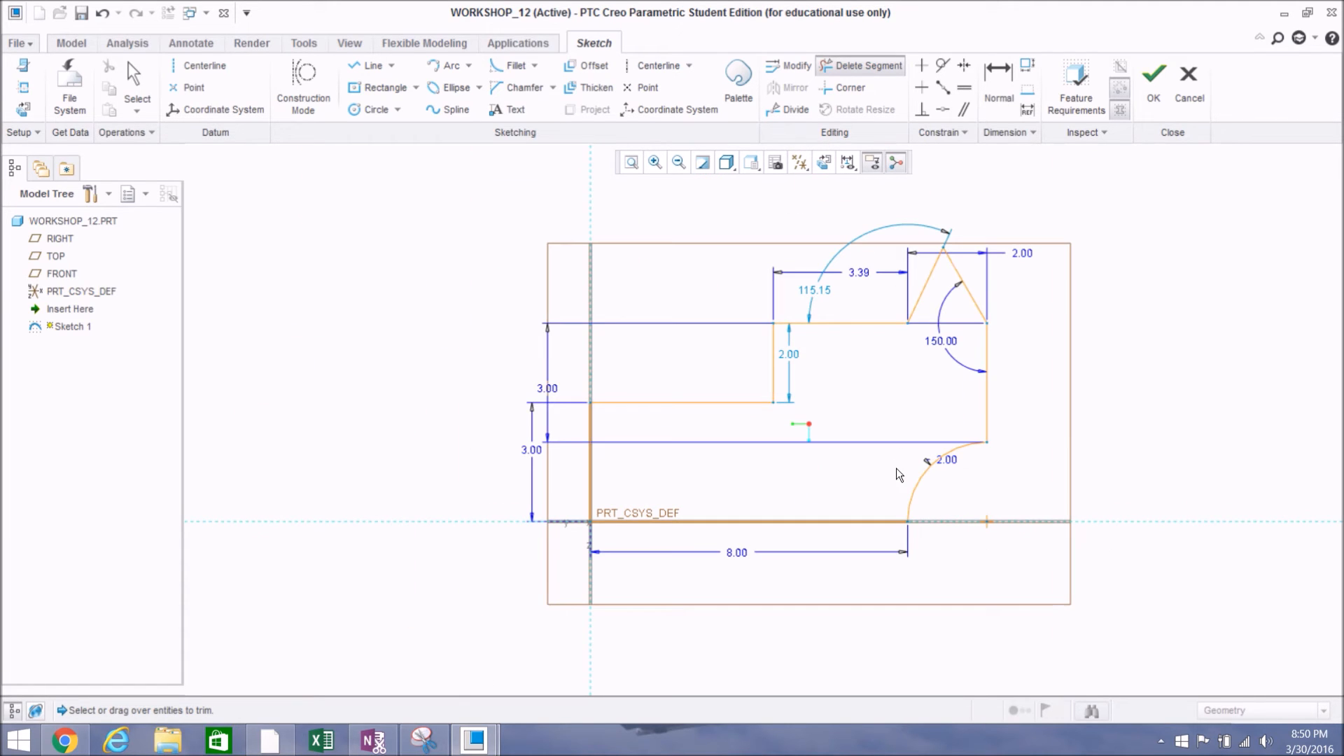
{"action": "middle_click", "coordinate": [1078, 426]}
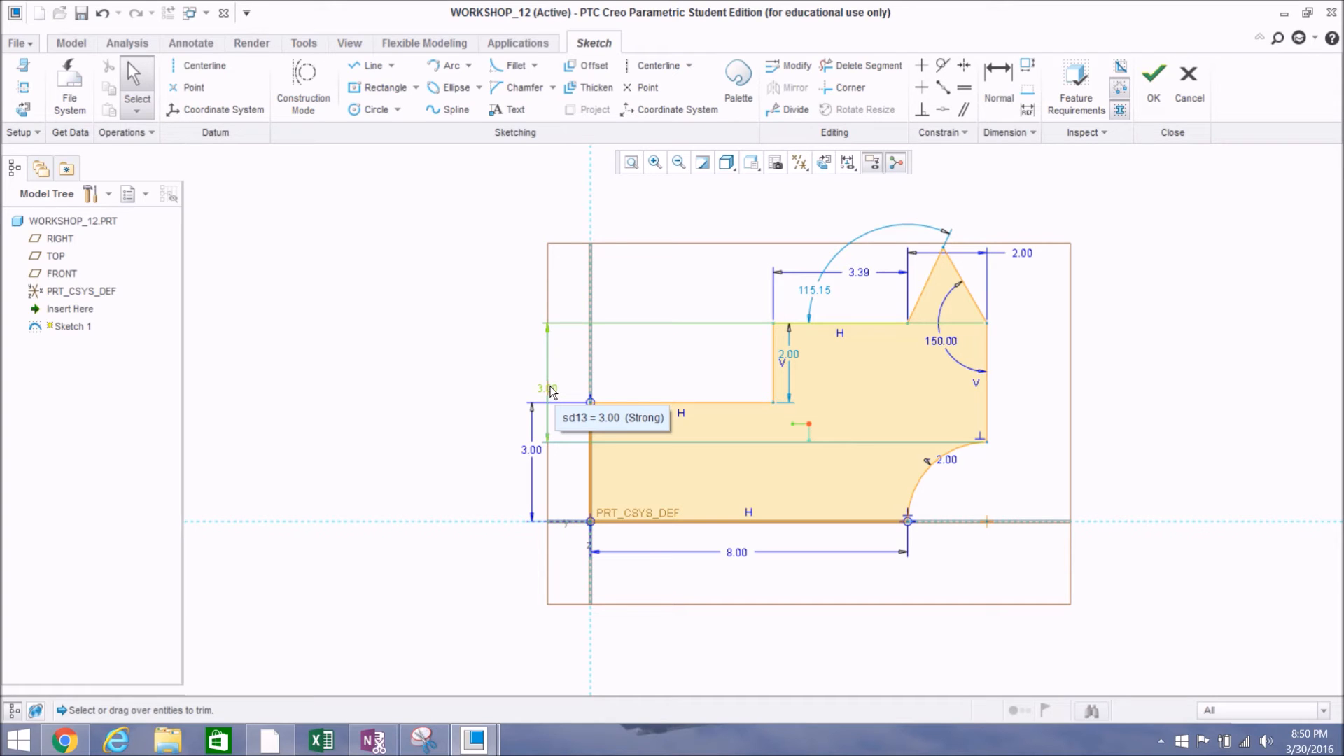
Step: Delete the strong vertical dimension between the profile's upper horizontal edge and the arc's upper end
{"action": "left_click_drag", "start_coordinate": [548, 390], "coordinate": [1086, 392]}
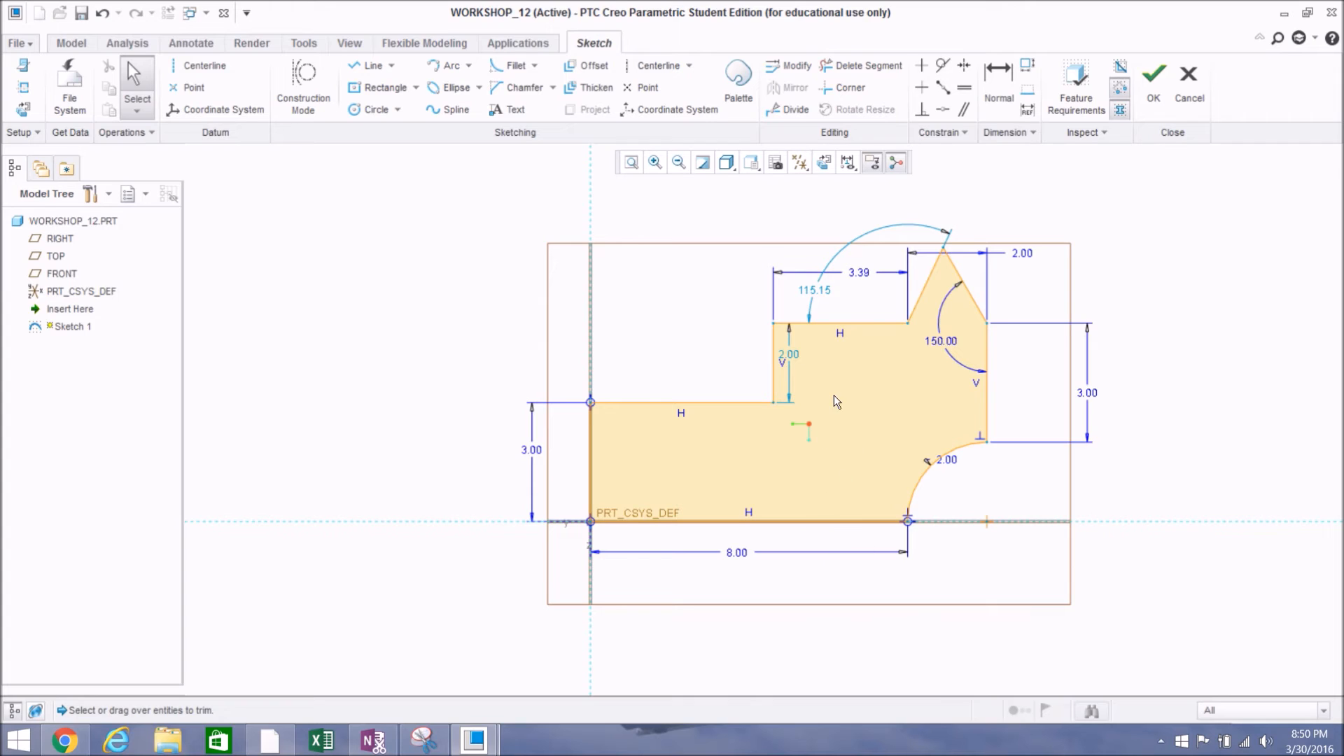
{"action": "left_click", "coordinate": [1085, 396]}
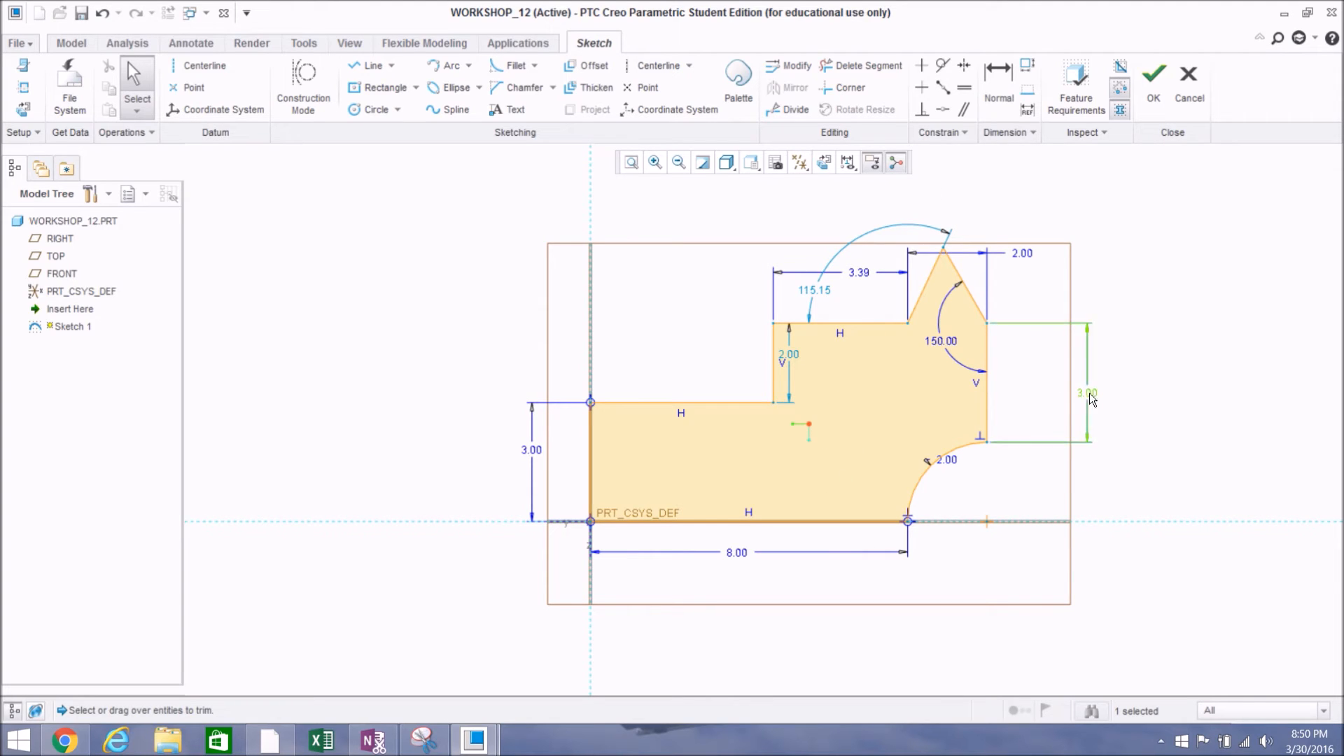
{"action": "key", "text": "Delete"}
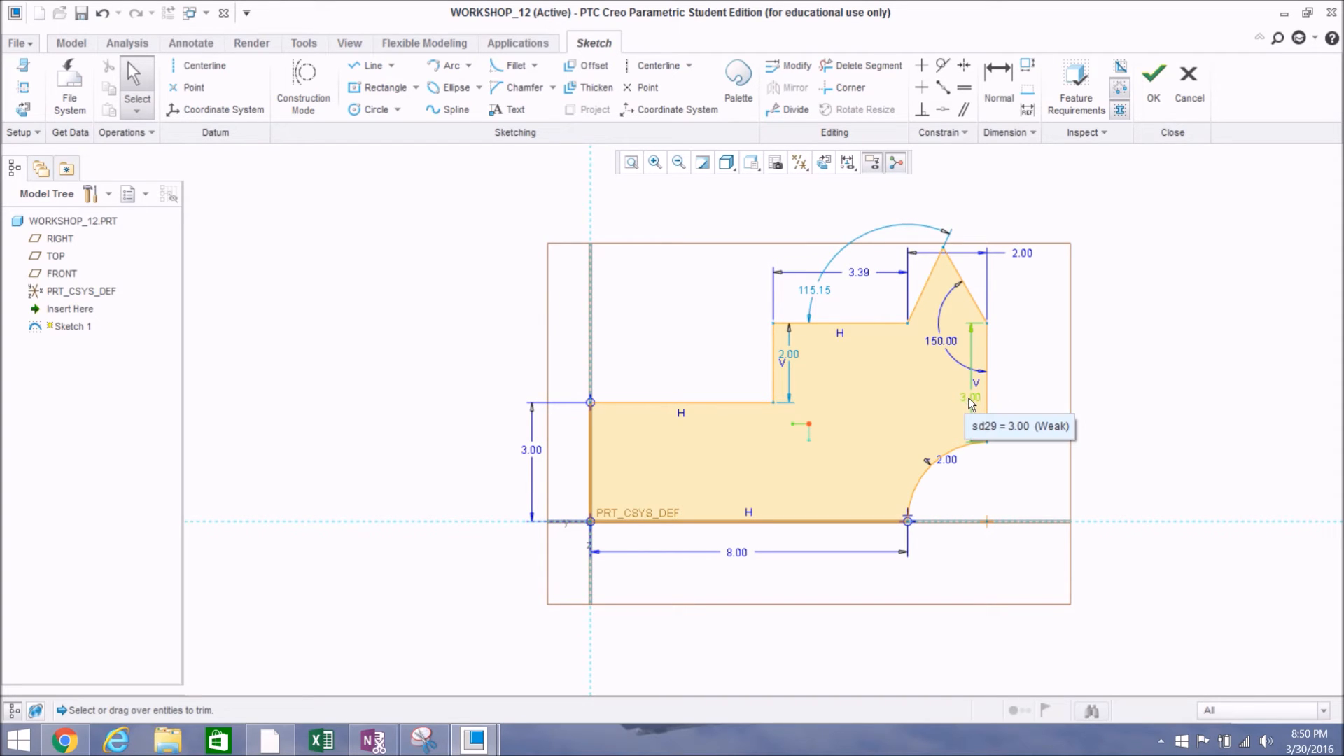
Step: Dimension the height from the bottom edge to the upper horizontal edge as 5.00, placed outside the profile's left side
{"action": "left_click", "coordinate": [1000, 110]}
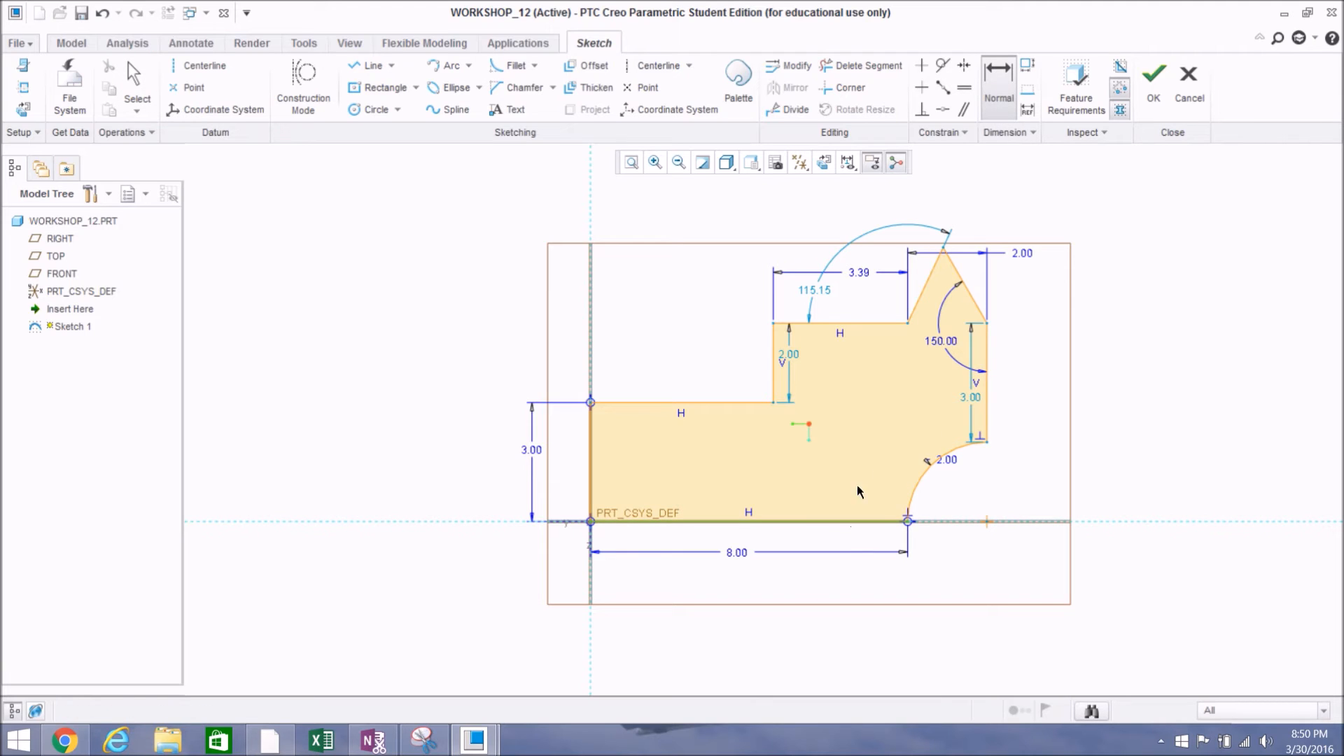
{"action": "left_click", "coordinate": [881, 323], "text": "ctrl"}
{"action": "middle_click", "coordinate": [468, 335]}
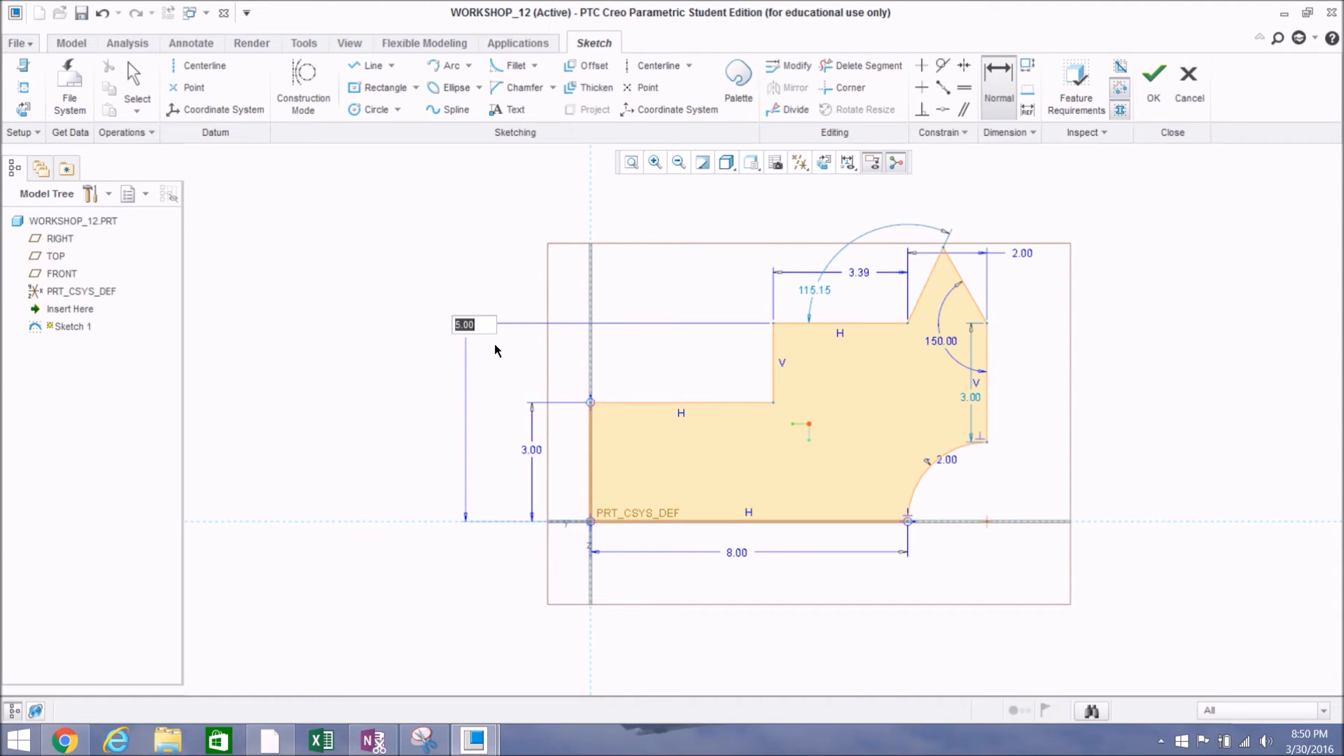
{"action": "key", "text": "Return"}
{"action": "left_click", "coordinate": [476, 376]}
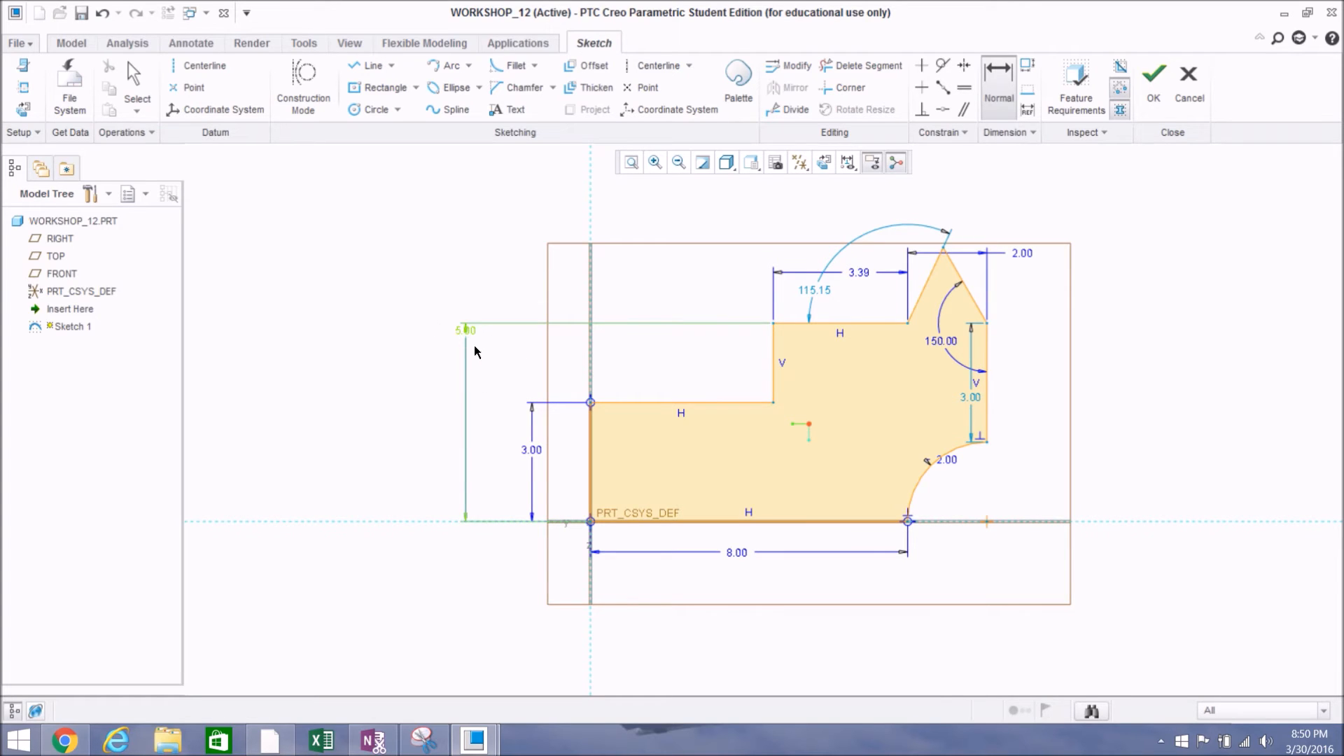
{"action": "left_click", "coordinate": [1002, 106]}
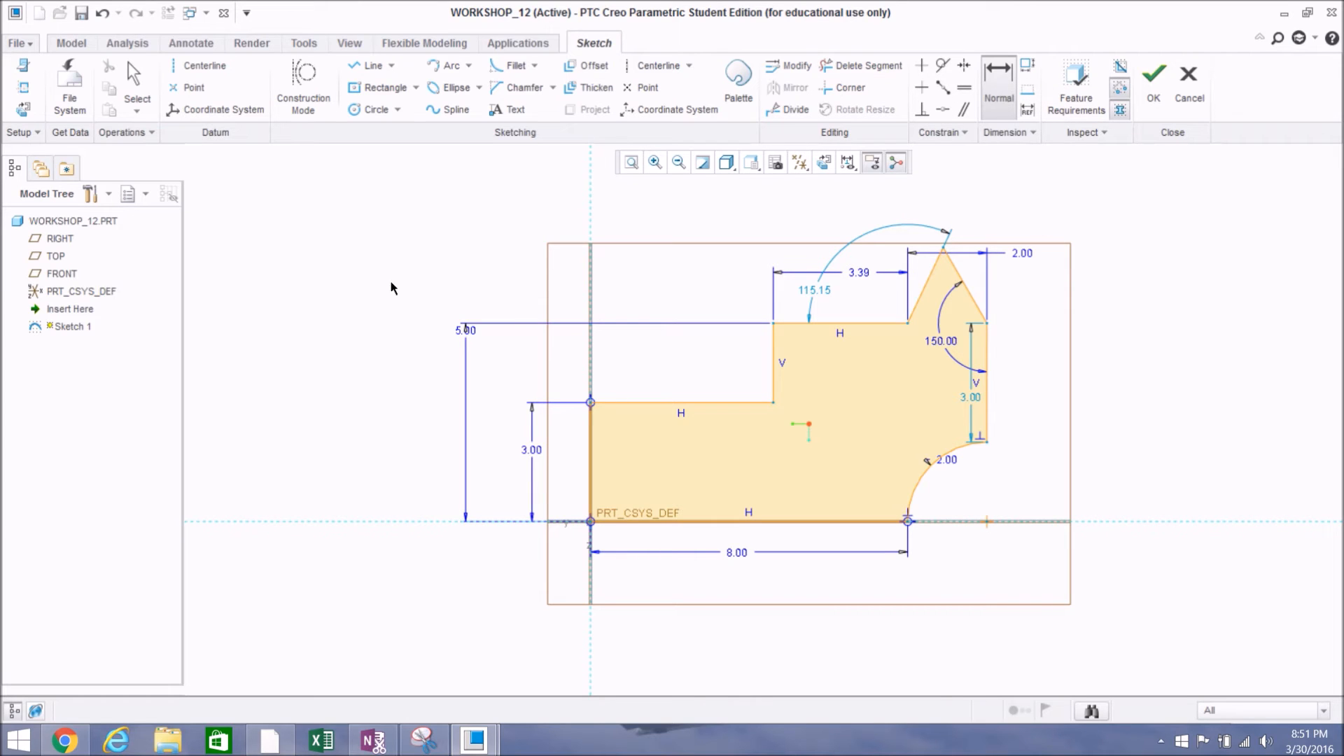
{"action": "middle_click", "coordinate": [435, 320]}
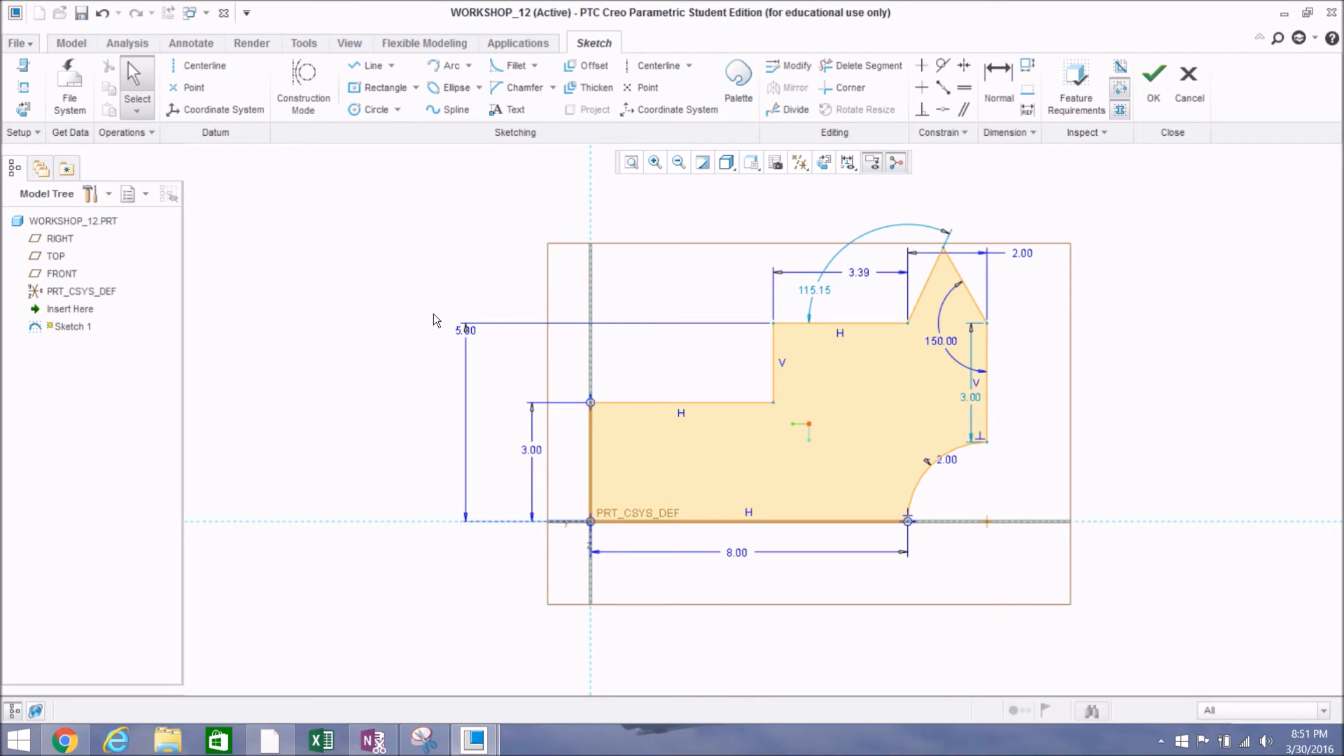
Step: Move the 5.00 overall height dimension closer to the profile's left side and check the reference drawing in PowerPoint
{"action": "mouse_move", "coordinate": [460, 329]}
{"action": "left_mouse_down"}
{"action": "mouse_move", "coordinate": [483, 371]}
{"action": "mouse_move", "coordinate": [482, 452]}
{"action": "mouse_move", "coordinate": [489, 442]}
{"action": "left_mouse_up"}
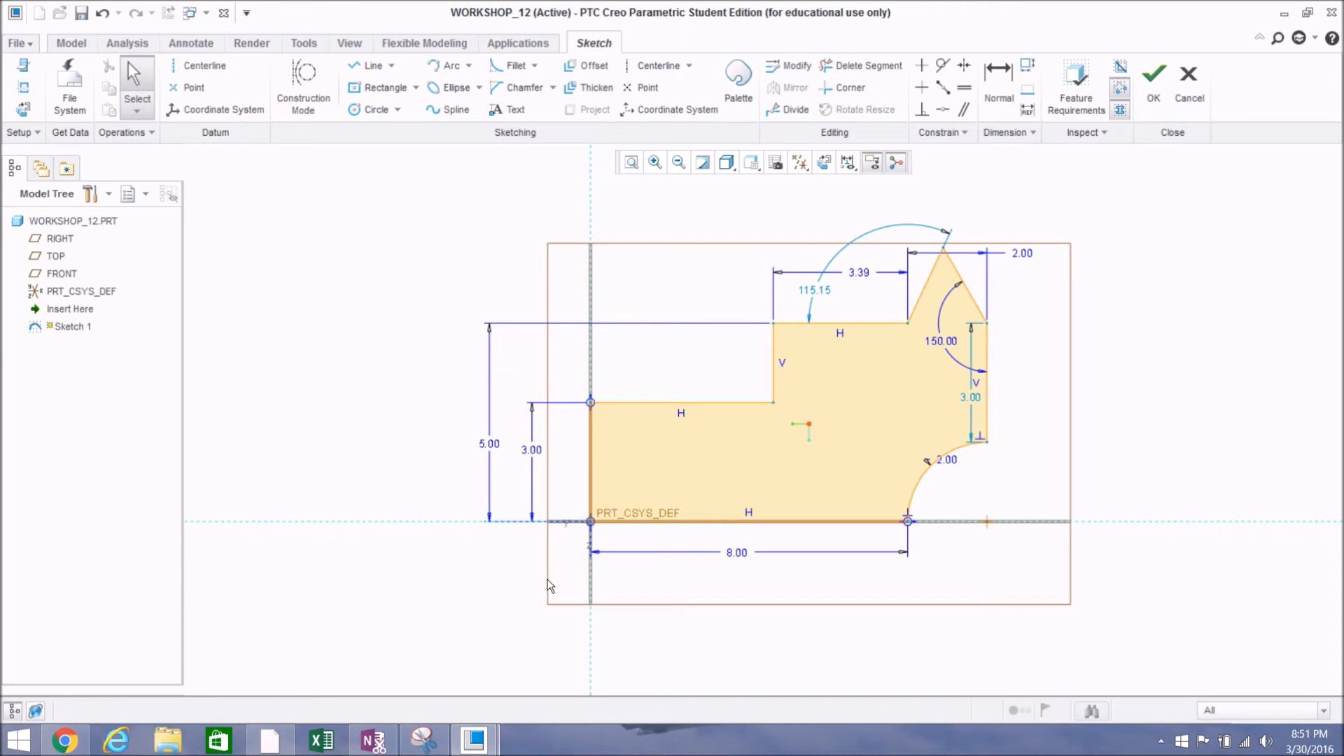
{"action": "left_click", "coordinate": [279, 744]}
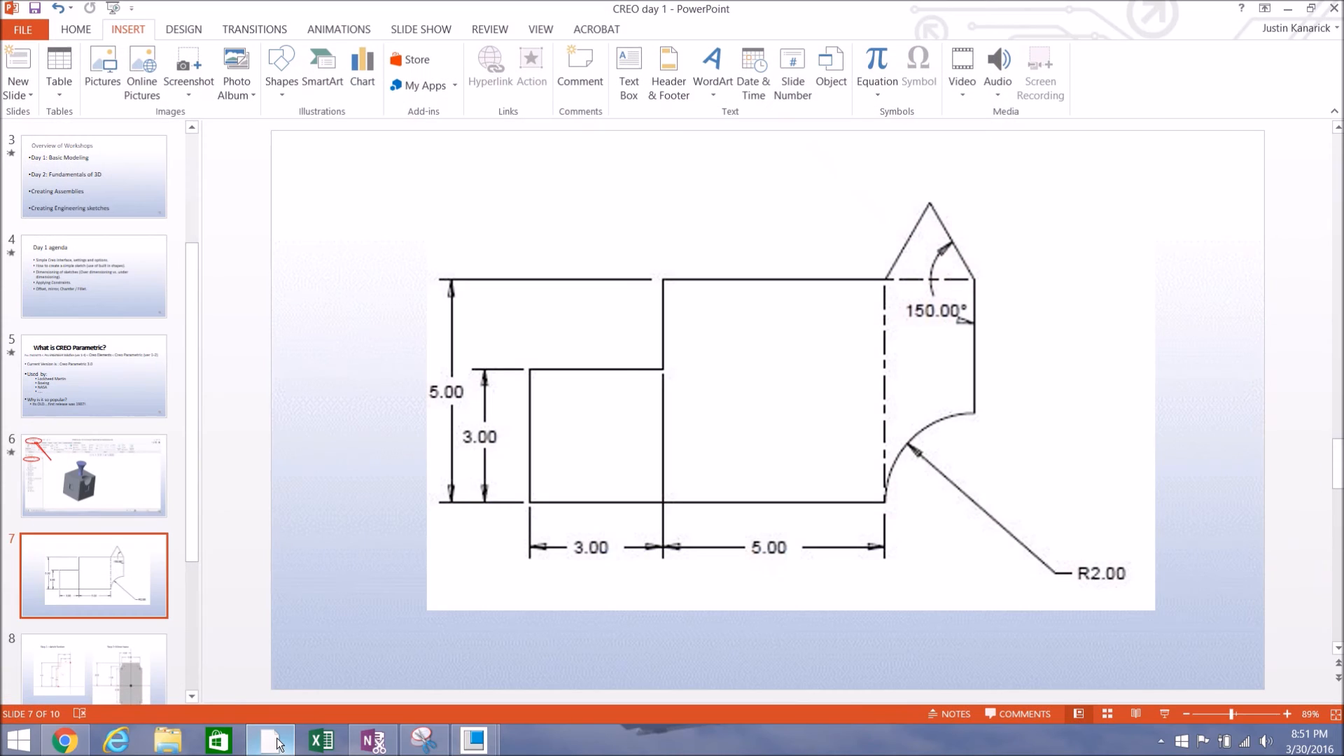
{"action": "left_click", "coordinate": [279, 743]}
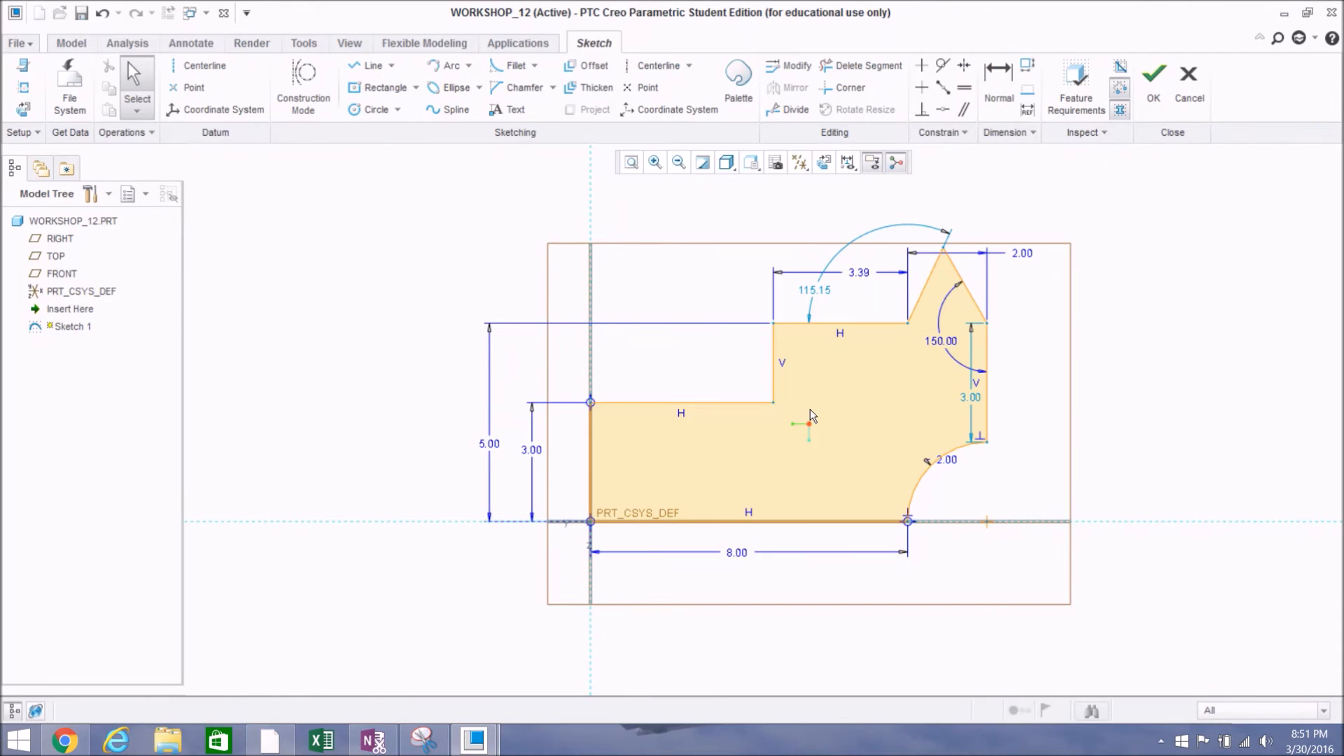
Step: Set the length of the profile's upper horizontal edge to 5
{"action": "double_click", "coordinate": [860, 273]}
{"action": "type", "text": "5"}
{"action": "key", "text": "Return"}
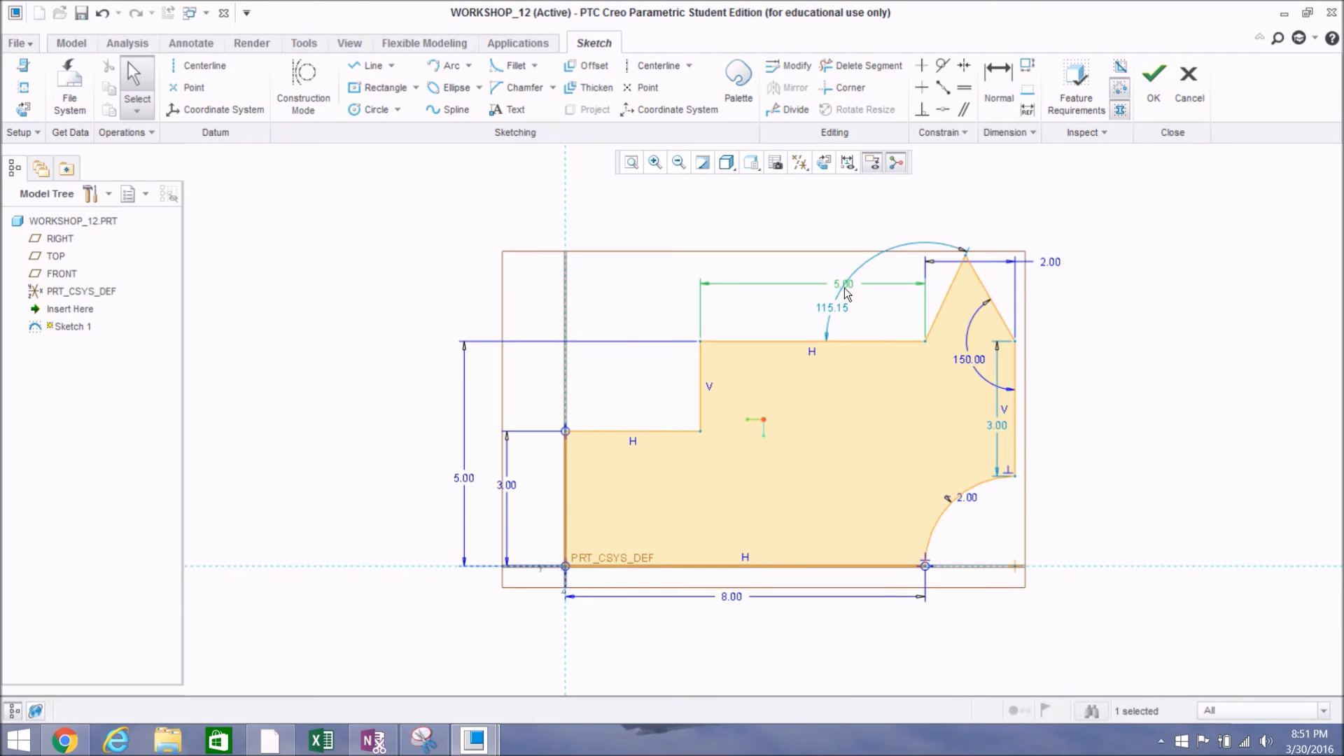
Step: Rearrange the dimensions, stacking the 5.00 and 8.00 lengths below the profile, placing the right edge's height outside it and shifting the arc's radius
{"action": "left_click_drag", "start_coordinate": [837, 288], "coordinate": [809, 583]}
{"action": "left_click_drag", "start_coordinate": [723, 598], "coordinate": [729, 665]}
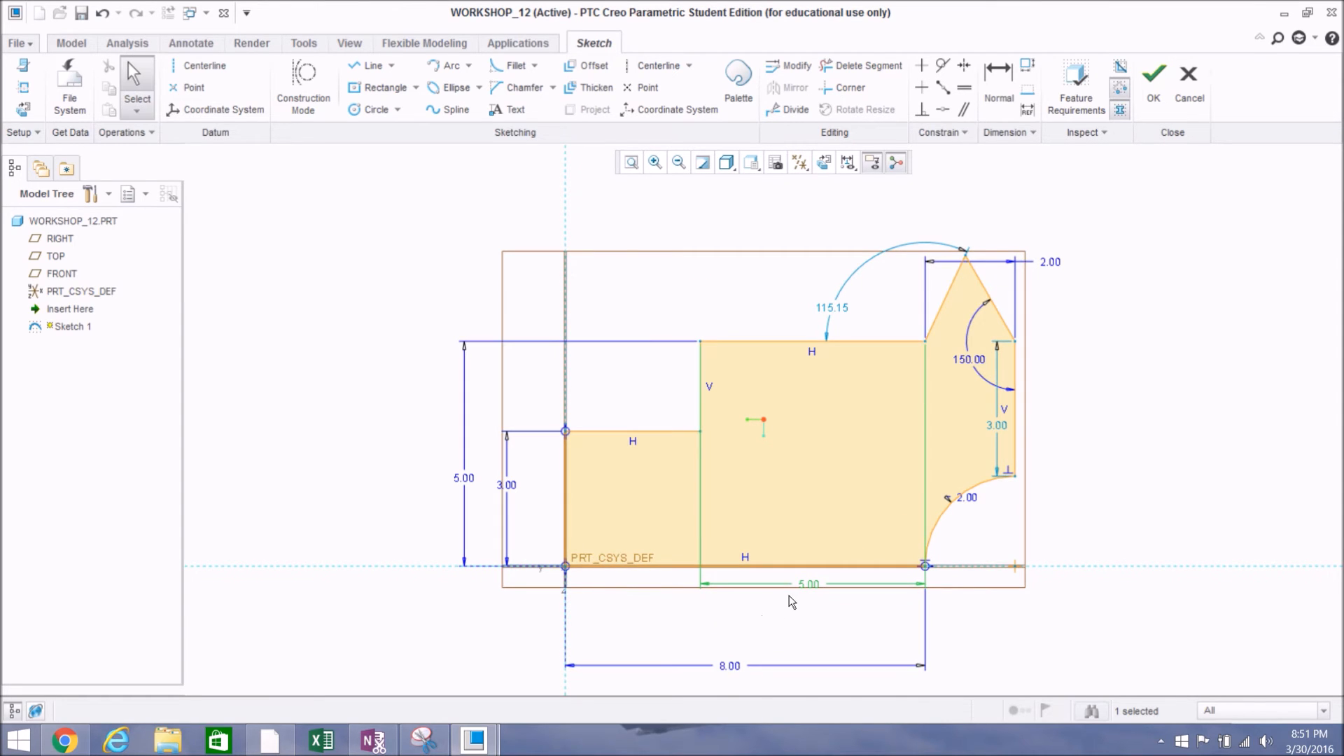
{"action": "left_click_drag", "start_coordinate": [812, 587], "coordinate": [809, 619]}
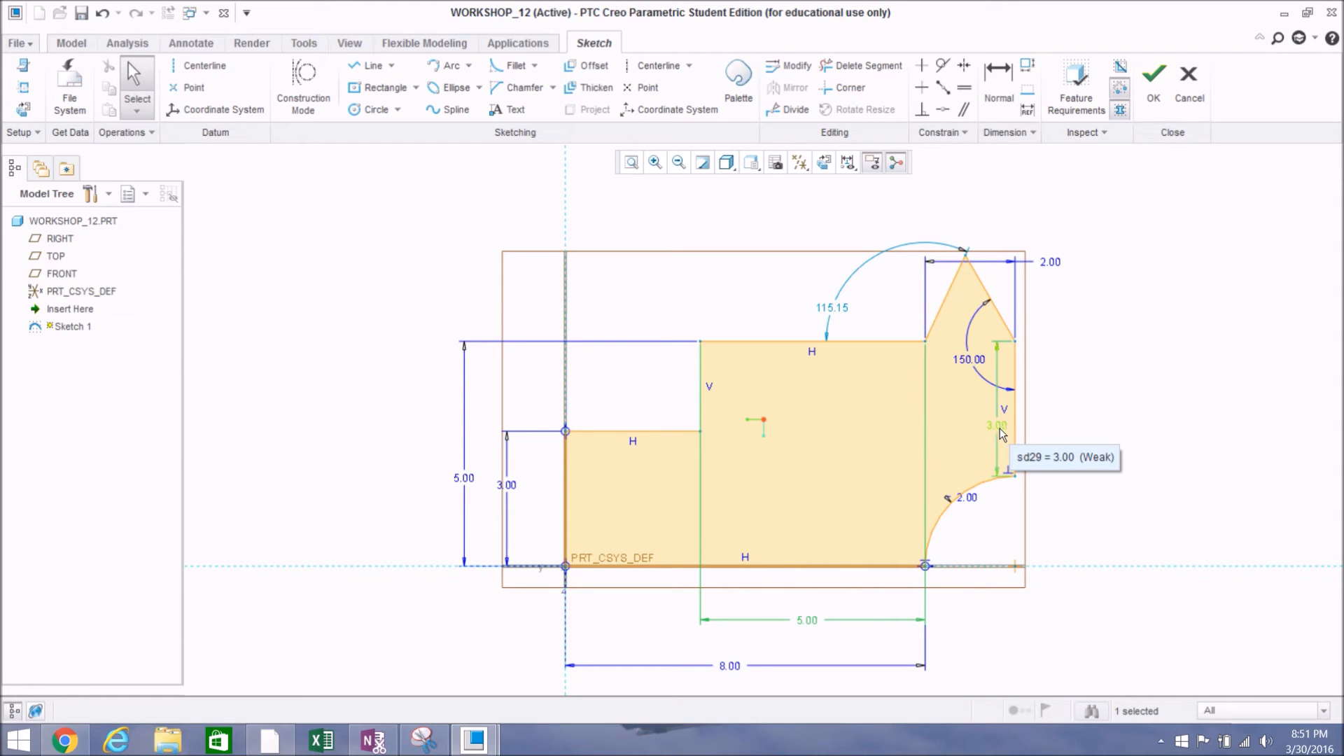
{"action": "left_click_drag", "start_coordinate": [1004, 431], "coordinate": [1132, 420]}
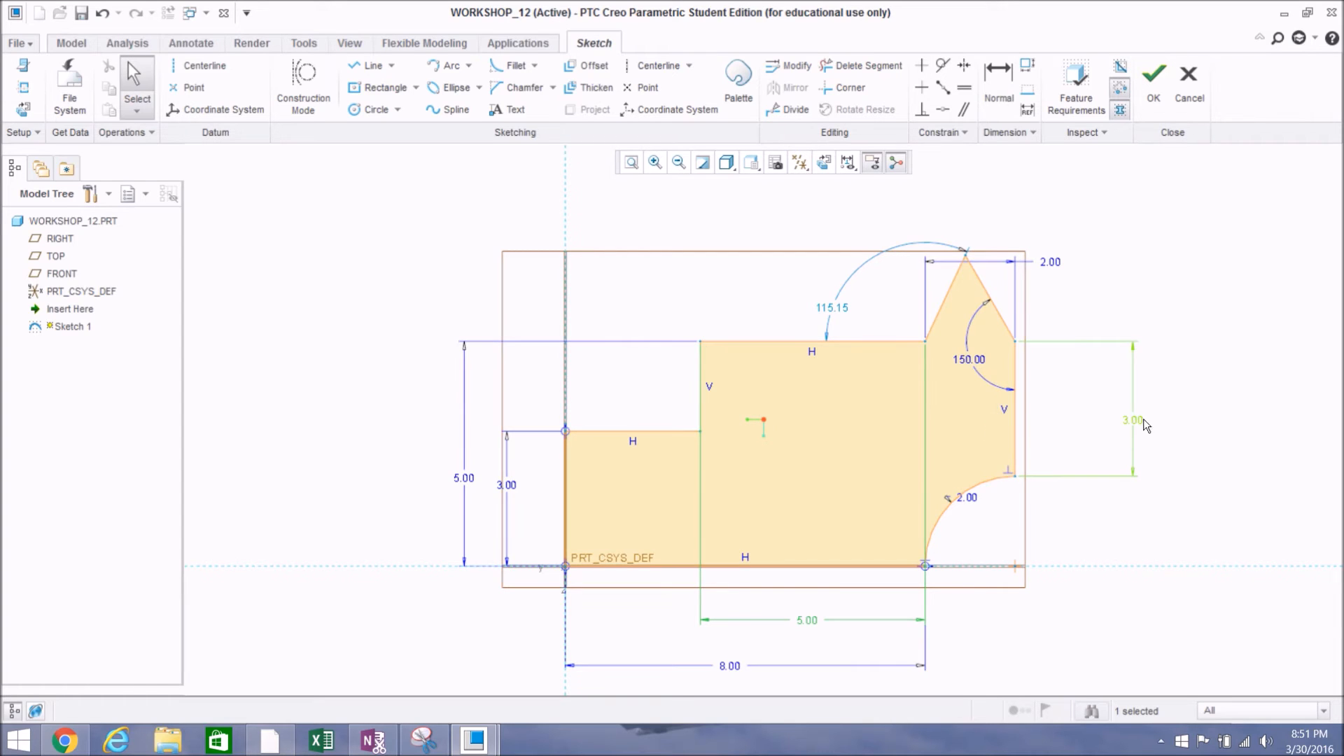
{"action": "left_click", "coordinate": [1232, 401]}
{"action": "left_click", "coordinate": [965, 499]}
{"action": "left_click_drag", "start_coordinate": [1075, 575], "coordinate": [1096, 548]}
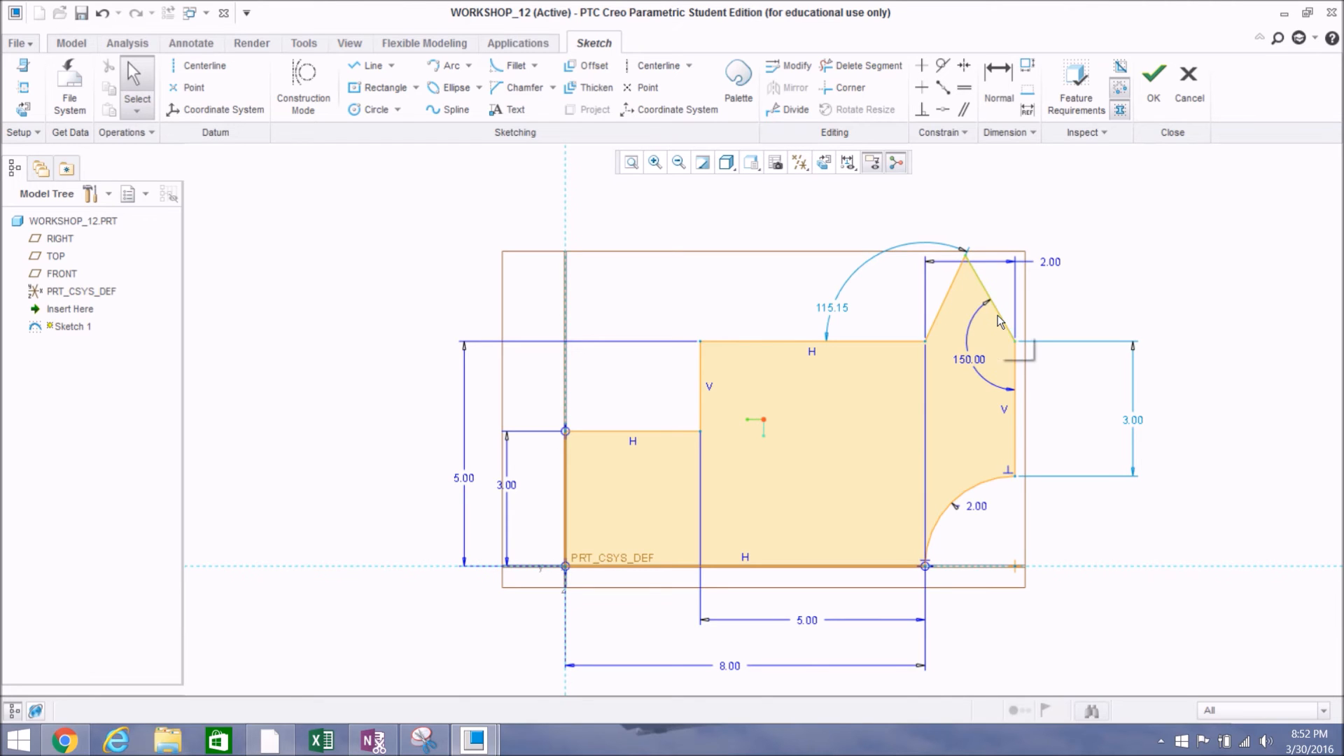
Step: Constrain the two sloping edges of the triangular peak to equal length
{"action": "scroll", "coordinate": [997, 315], "scroll_direction": "down", "scroll_amount": 1}
{"action": "scroll", "coordinate": [997, 316], "scroll_direction": "down", "scroll_amount": 1}
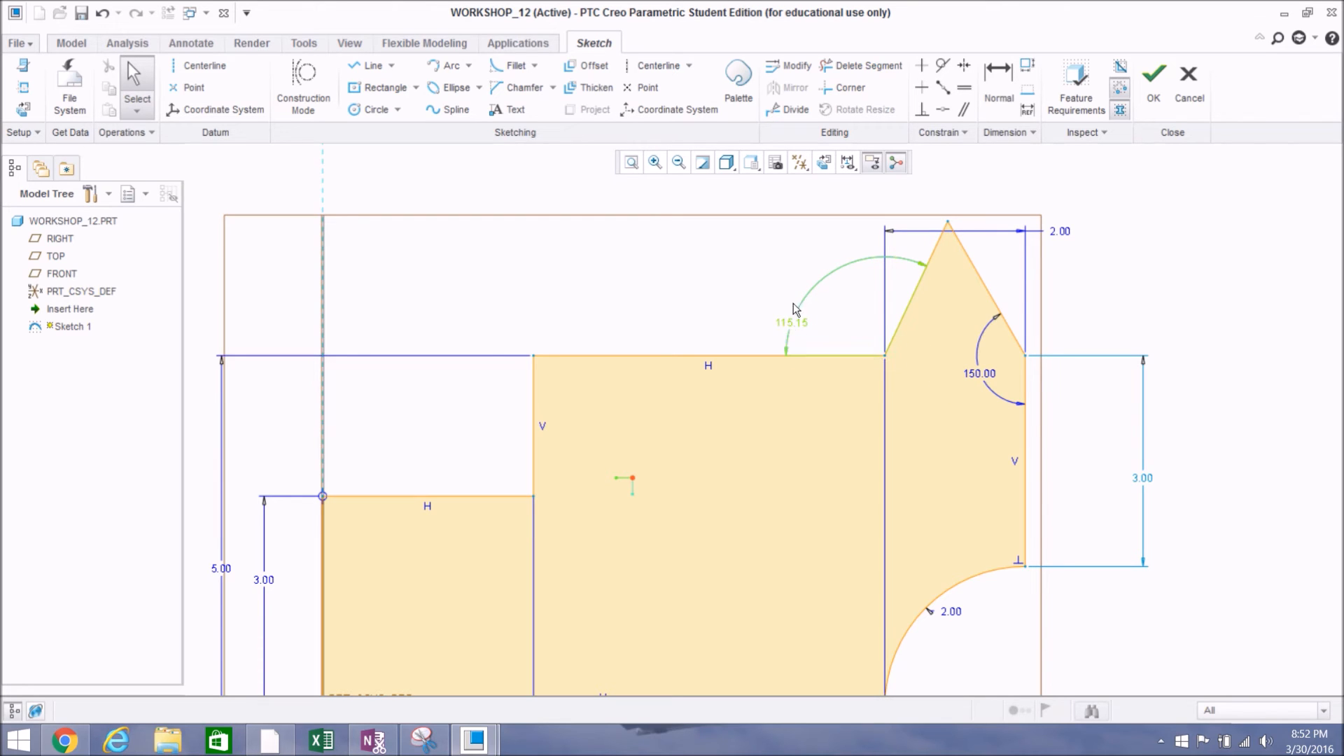
{"action": "left_click", "coordinate": [962, 96]}
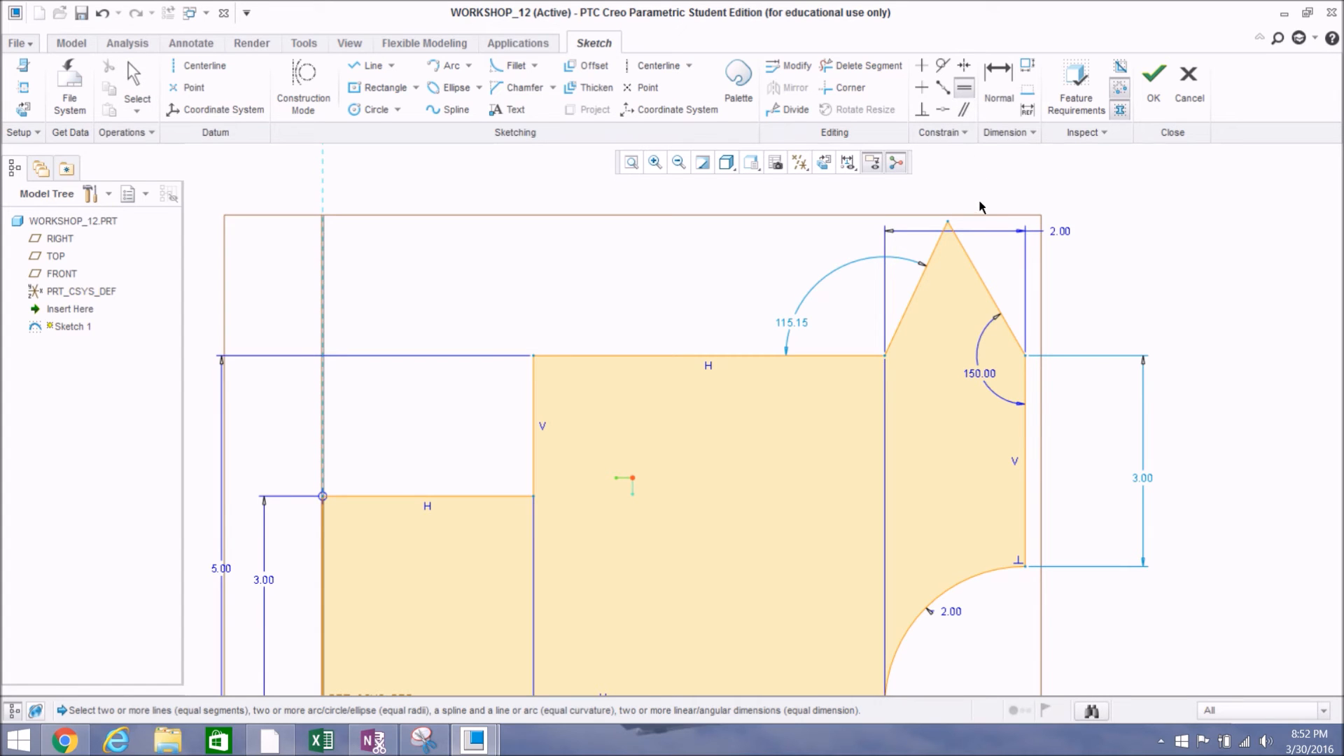
{"action": "left_click", "coordinate": [985, 280]}
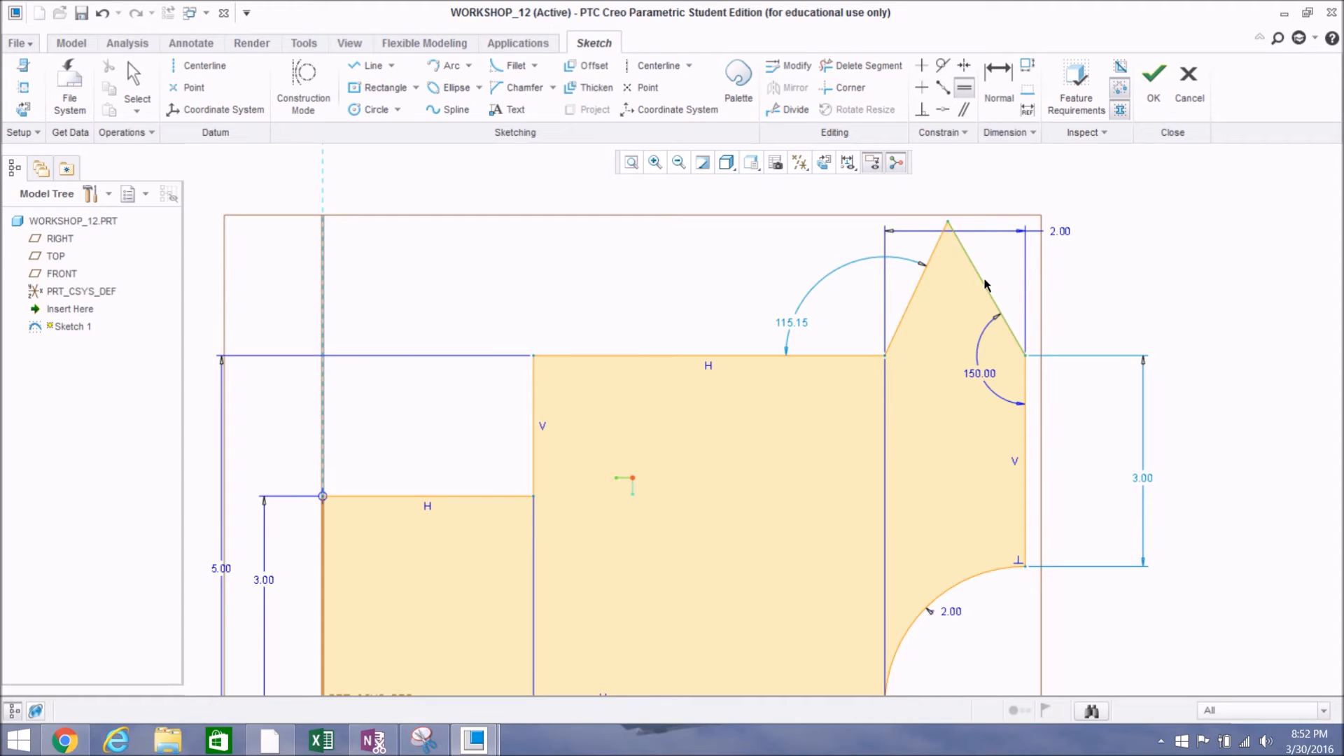
{"action": "left_click", "coordinate": [919, 294]}
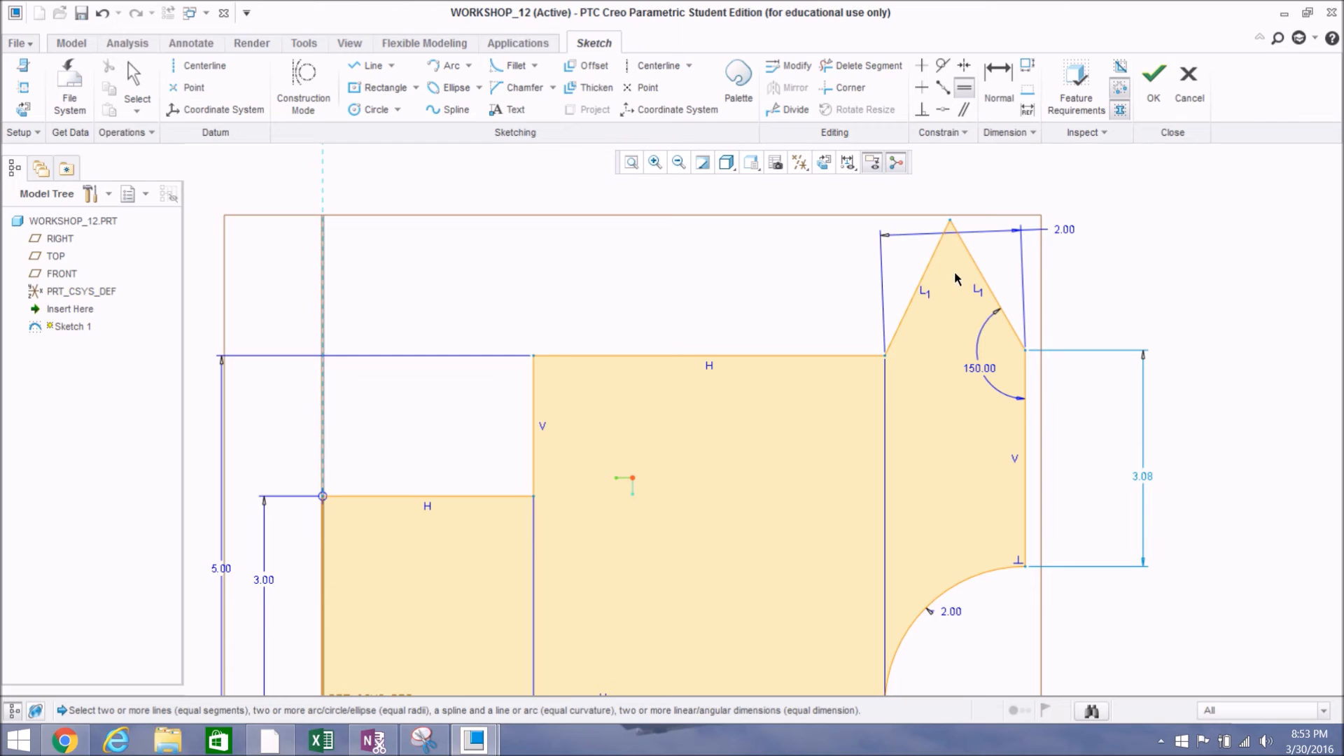
{"action": "scroll", "coordinate": [954, 276], "scroll_direction": "down", "scroll_amount": 3}
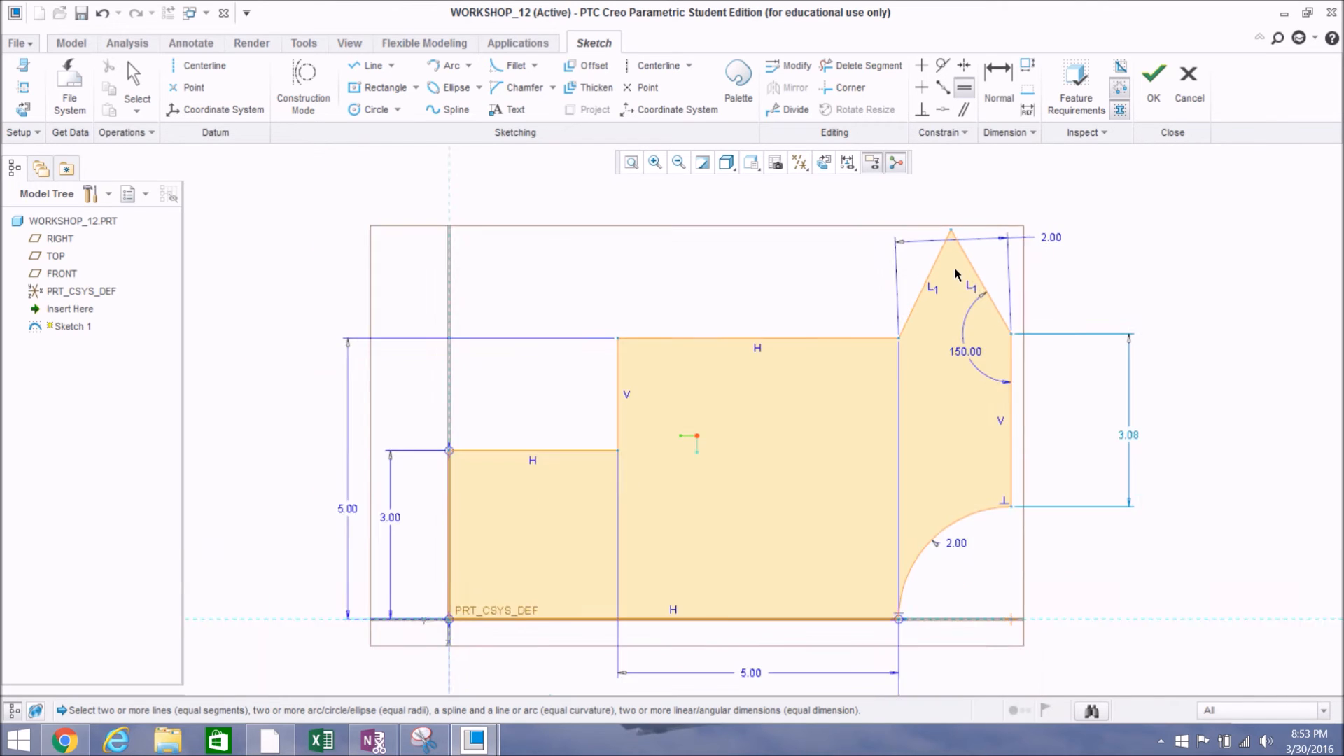
{"action": "scroll", "coordinate": [897, 294], "scroll_direction": "up", "scroll_amount": 1}
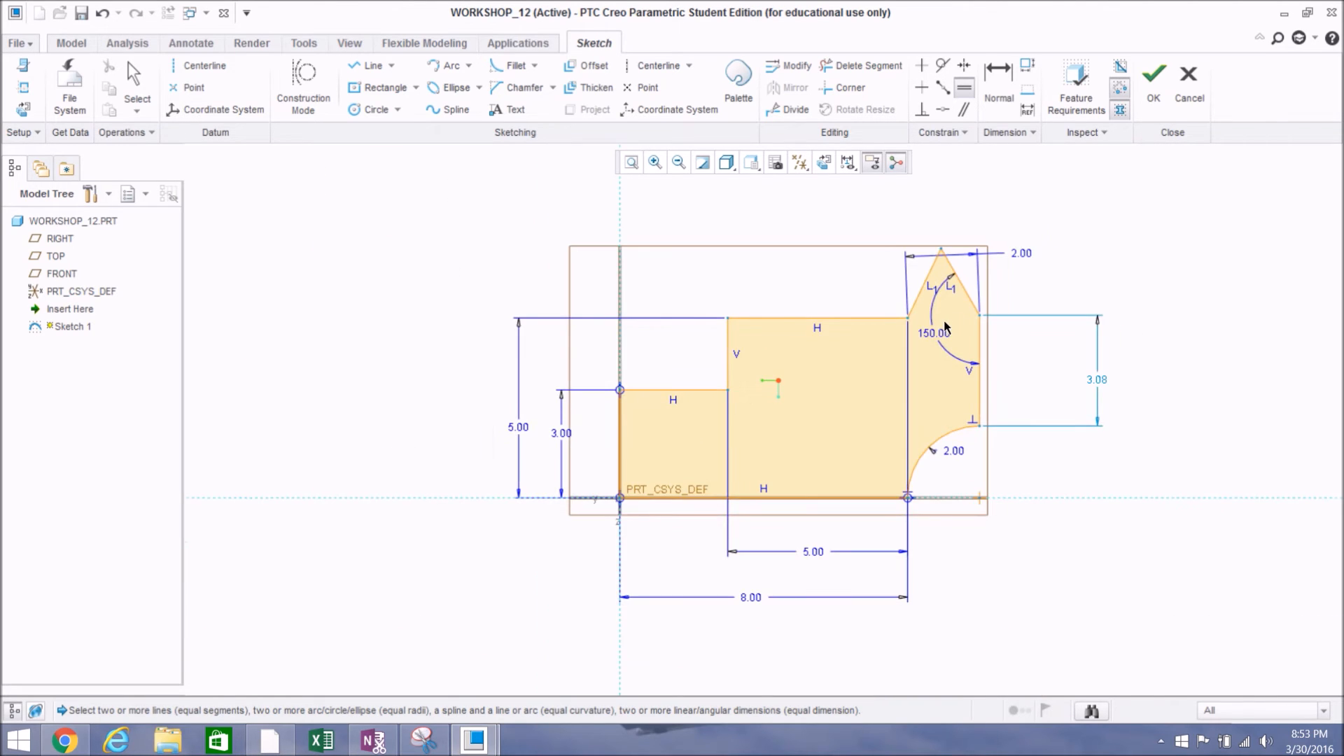
{"action": "scroll", "coordinate": [941, 322], "scroll_direction": "down", "scroll_amount": 1}
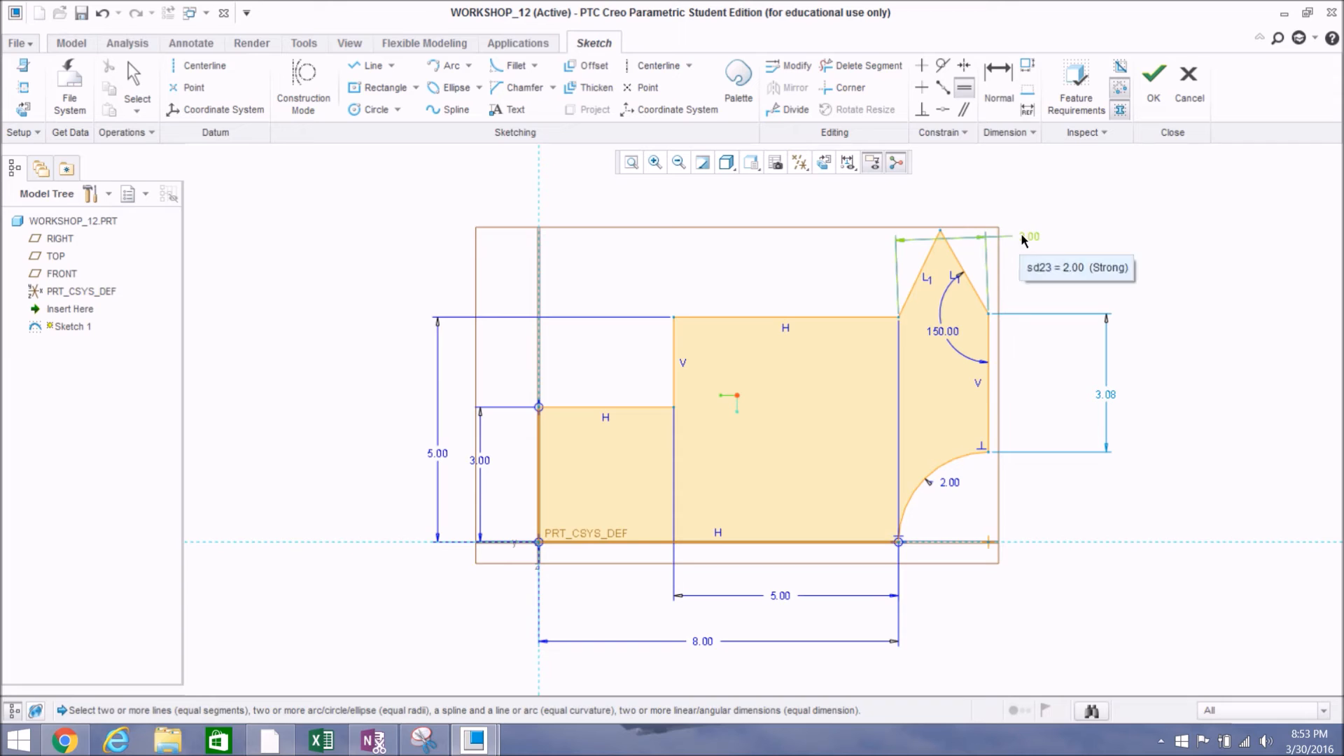
{"action": "middle_click", "coordinate": [1023, 198]}
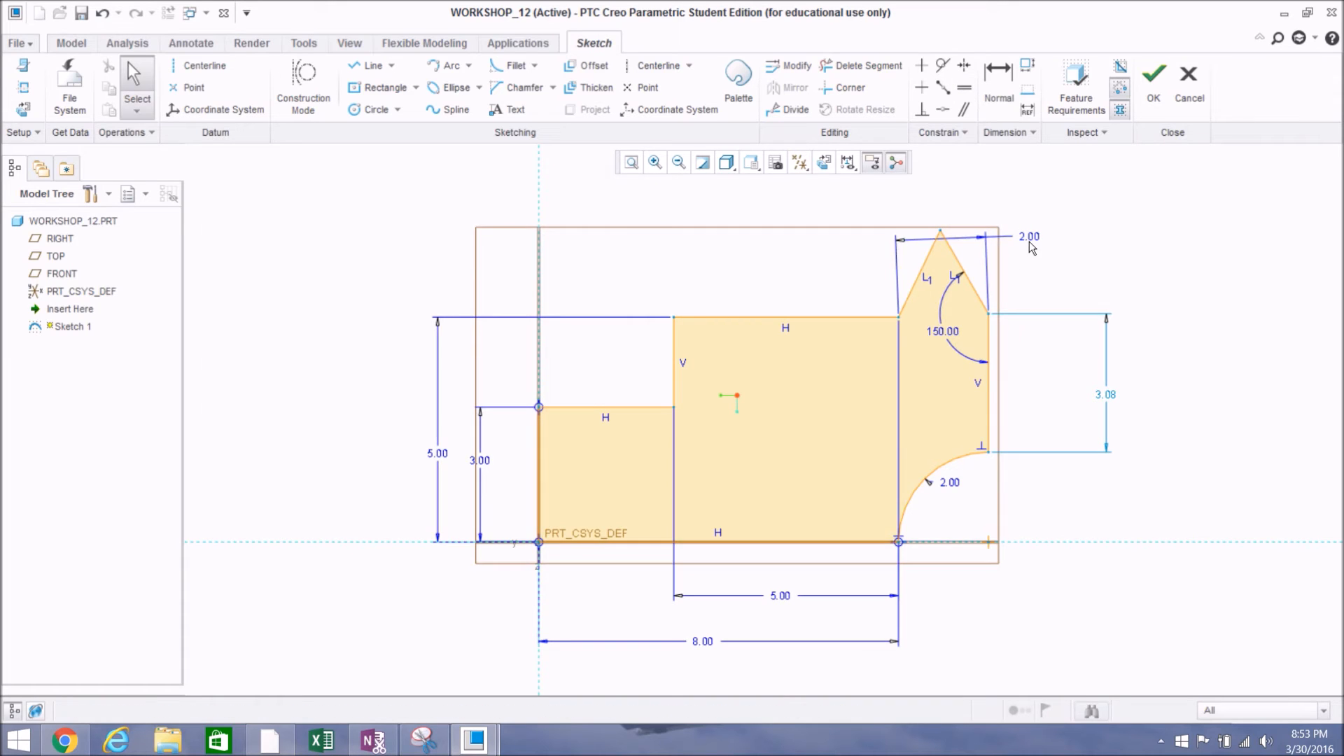
Step: Move the 2.00 width dimension above the triangular peak and set the right vertical edge's length to 3
{"action": "left_click", "coordinate": [1029, 238]}
{"action": "left_click_drag", "start_coordinate": [1029, 239], "coordinate": [1034, 196]}
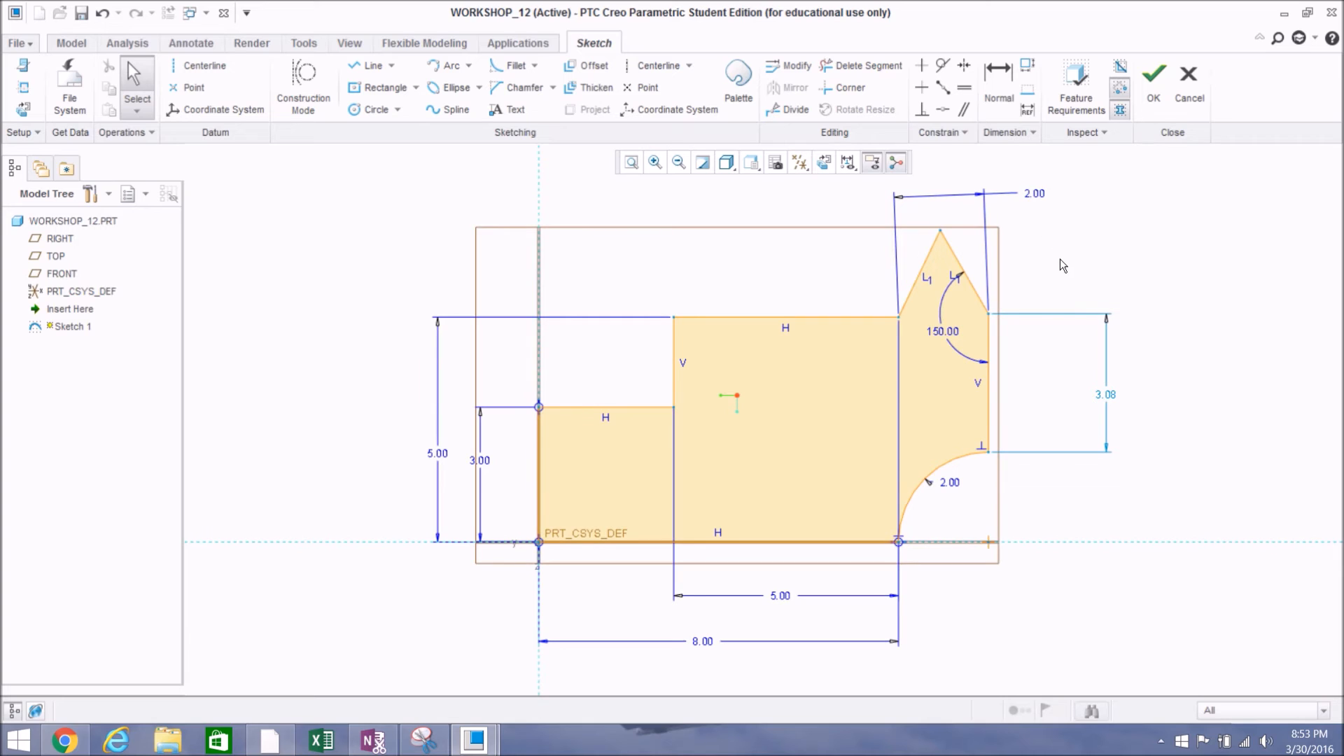
{"action": "left_click", "coordinate": [1104, 396]}
{"action": "double_click", "coordinate": [1105, 396]}
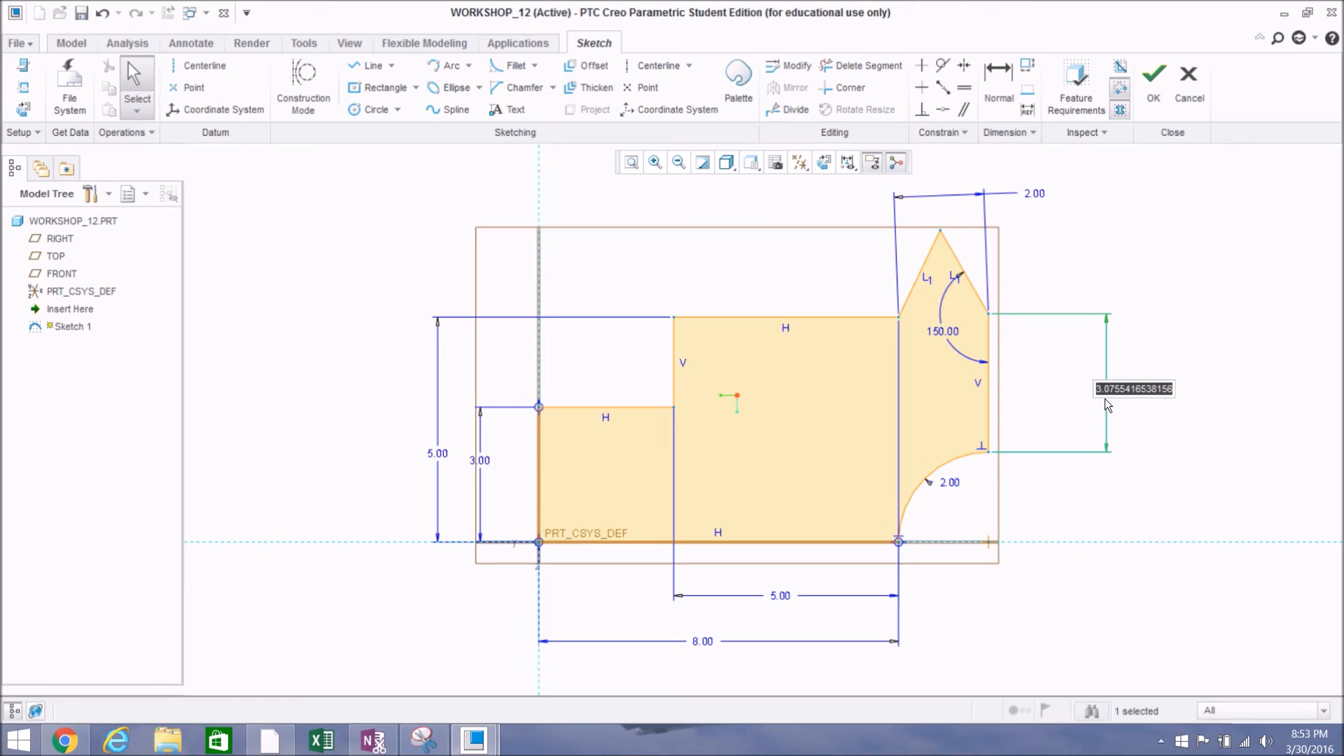
{"action": "type", "text": "3"}
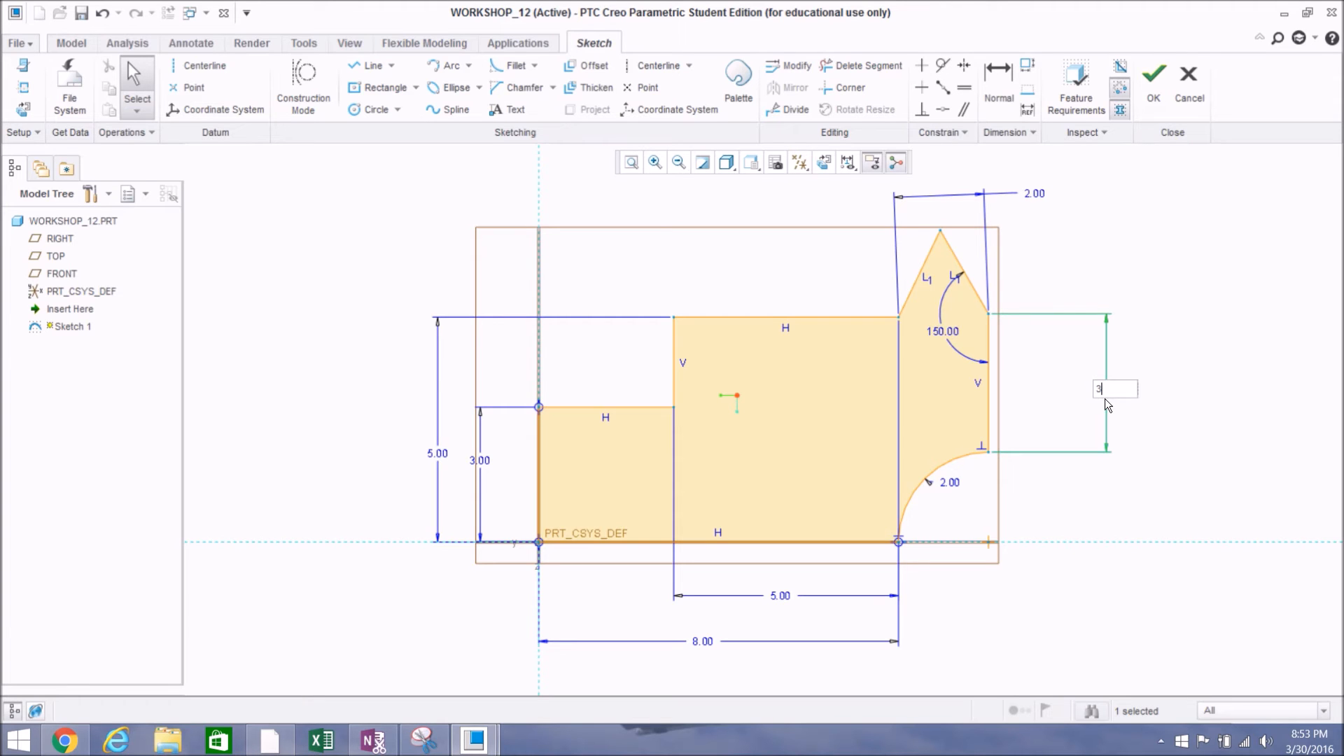
{"action": "key", "text": "Return"}
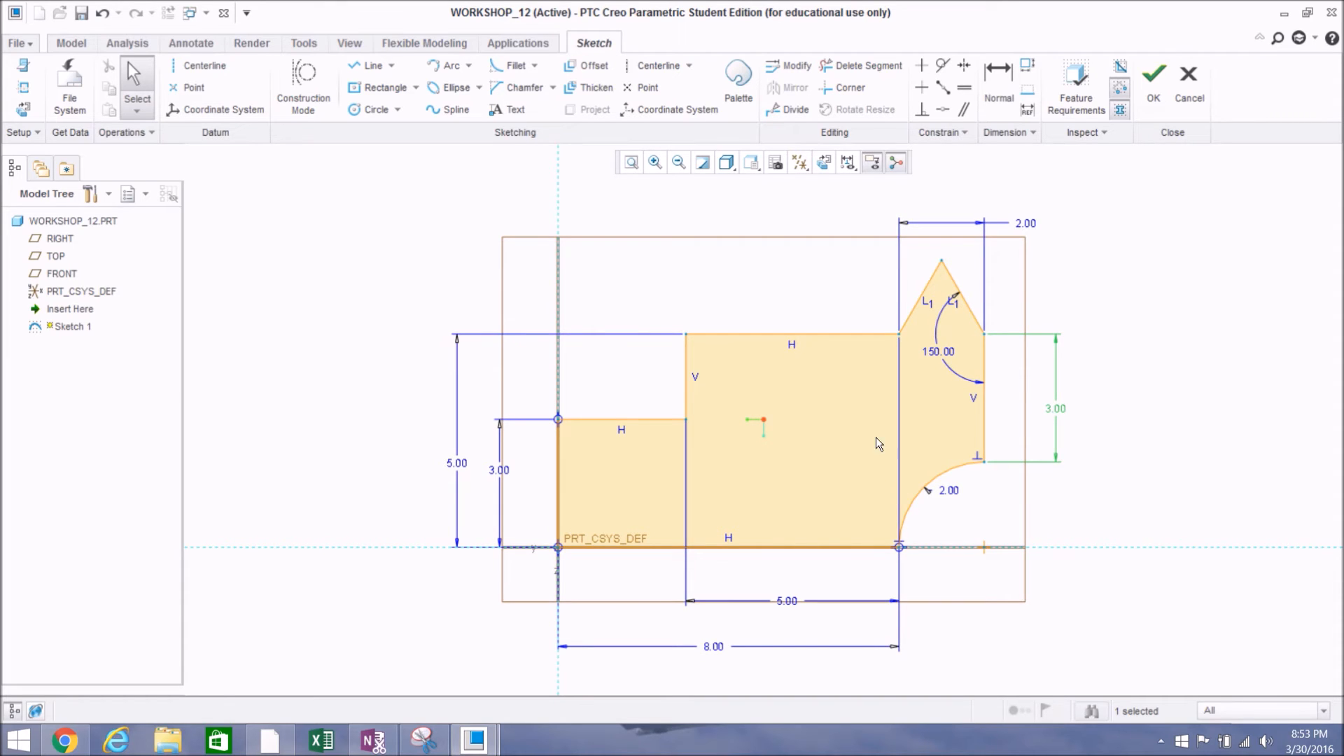
Step: Accept the finished profile sketch and return to the part model
{"action": "scroll", "coordinate": [877, 444], "scroll_direction": "up", "scroll_amount": 1}
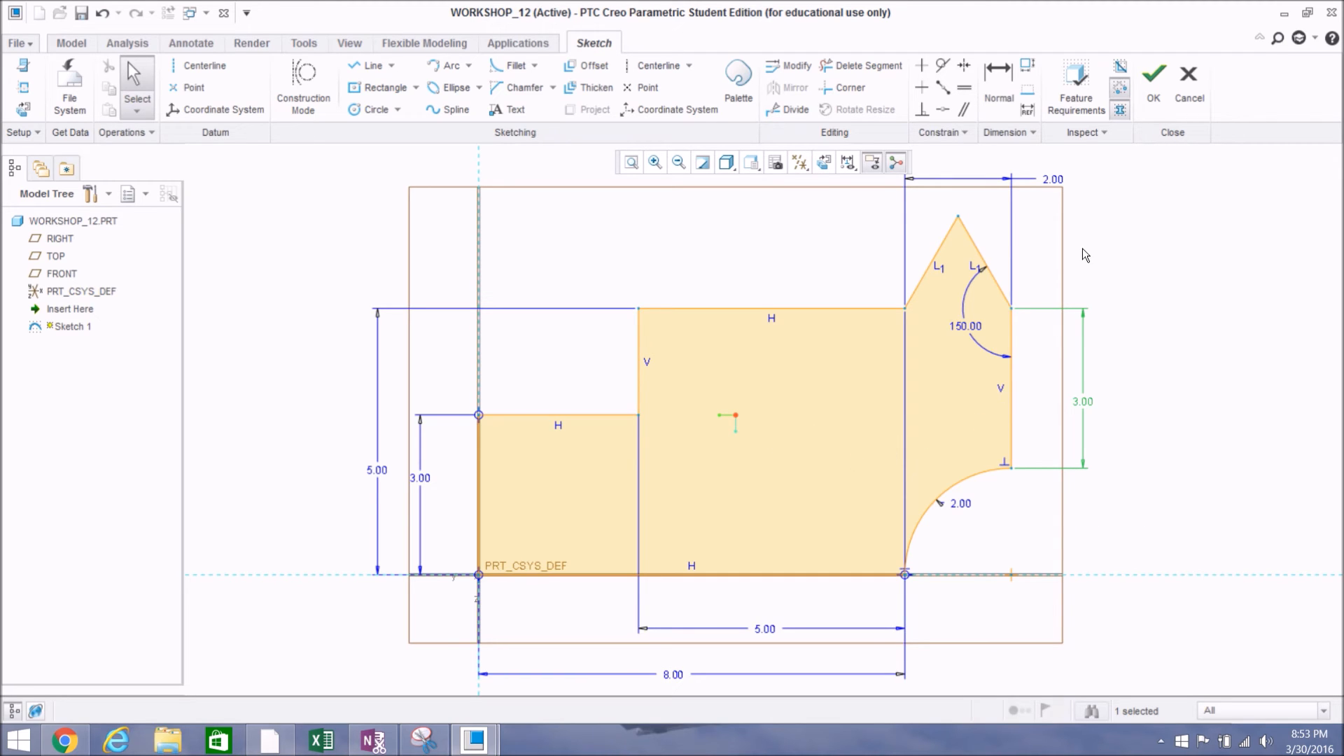
{"action": "left_click", "coordinate": [1149, 106]}
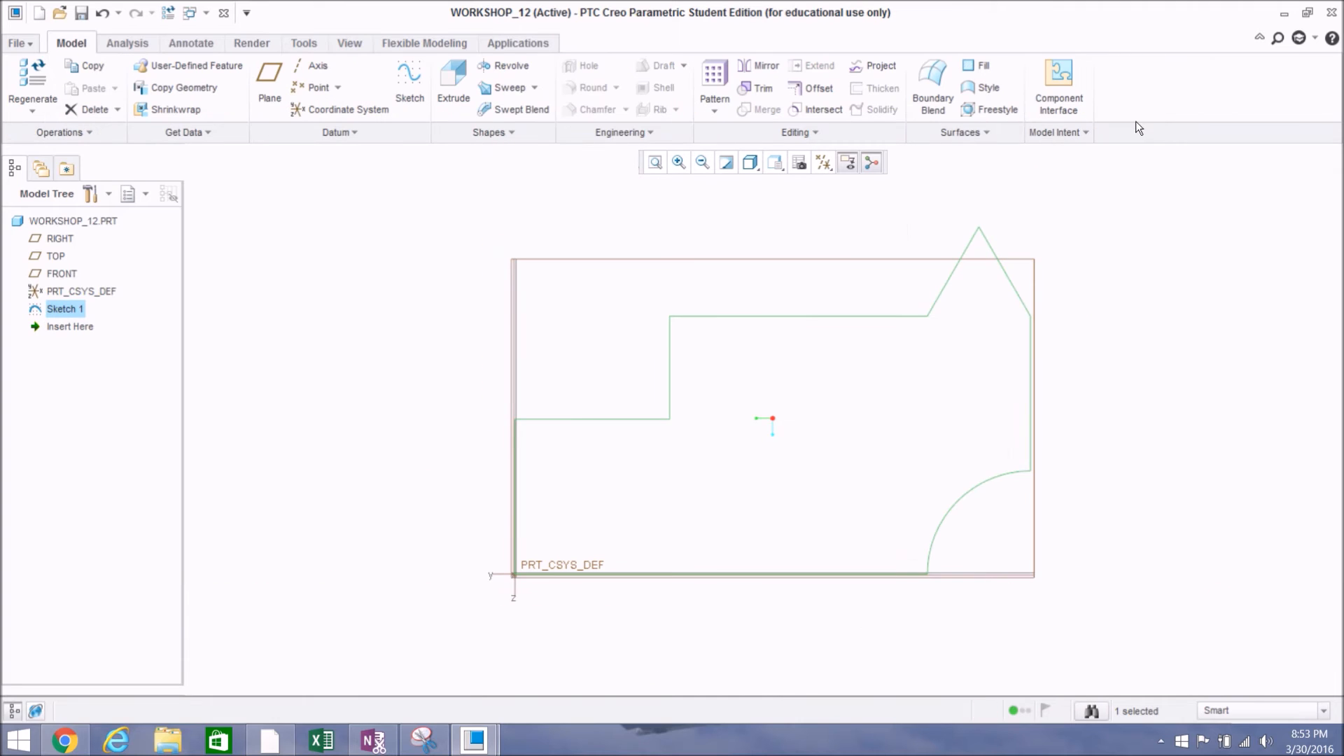
{"action": "mouse_move", "coordinate": [759, 515]}
{"action": "middle_mouse_down"}
{"action": "mouse_move", "coordinate": [734, 480]}
{"action": "mouse_move", "coordinate": [669, 439]}
{"action": "mouse_move", "coordinate": [711, 480]}
{"action": "mouse_move", "coordinate": [800, 445]}
{"action": "middle_mouse_up"}
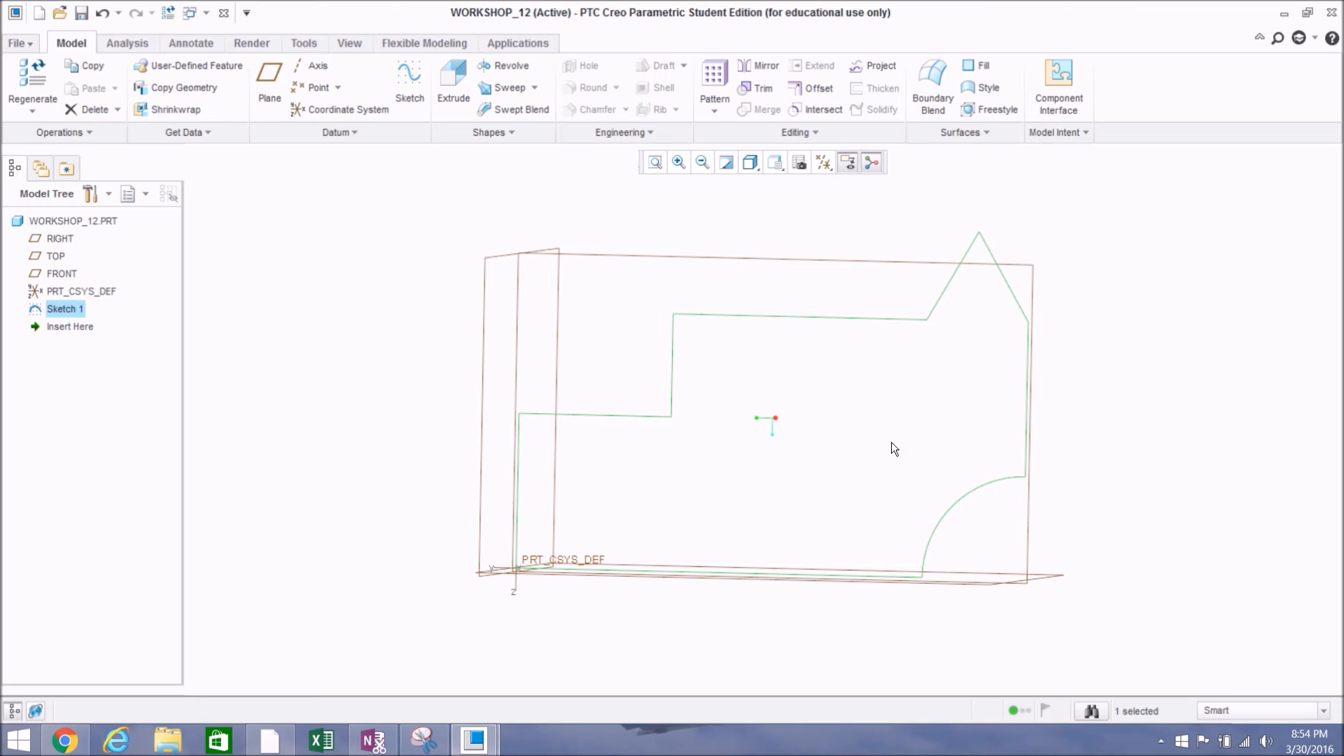
{"action": "middle_click_drag", "start_coordinate": [870, 422], "coordinate": [848, 406]}
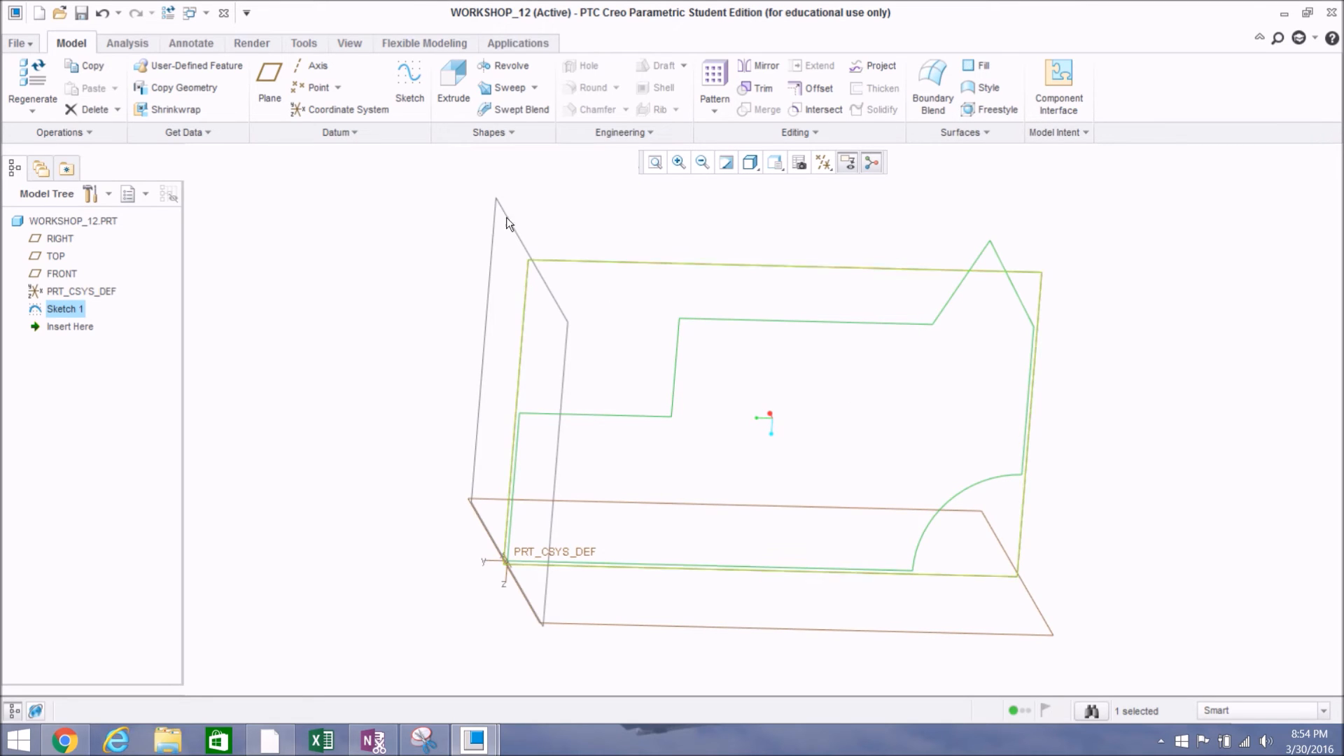
Step: Create a new solid part named Workshop_13 with the default template and maximize its window
{"action": "left_click", "coordinate": [38, 12]}
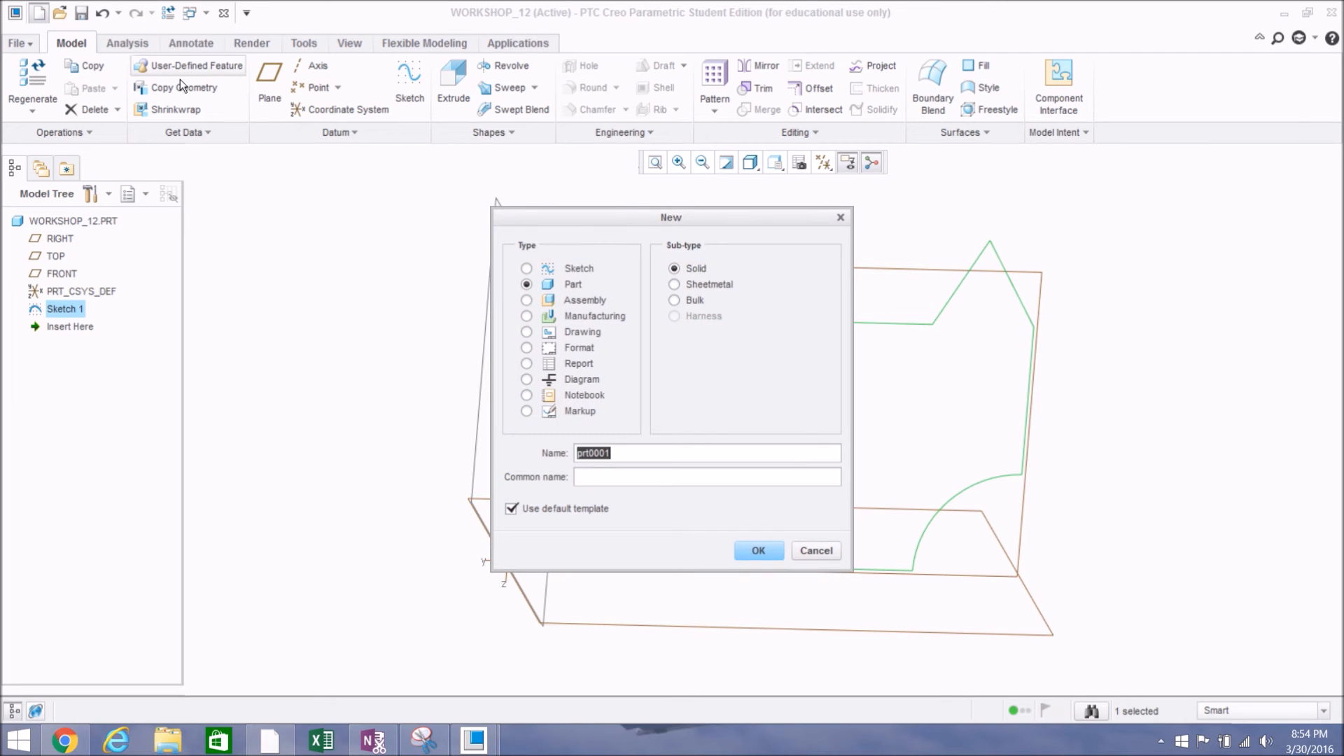
{"action": "type", "text": "WOrkshop"}
{"action": "key", "text": "BackSpace"}
{"action": "key", "text": "BackSpace"}
{"action": "key", "text": "BackSpace"}
{"action": "key", "text": "BackSpace"}
{"action": "key", "text": "BackSpace"}
{"action": "key", "text": "BackSpace"}
{"action": "key", "text": "BackSpace"}
{"action": "type", "text": "orkshop"}
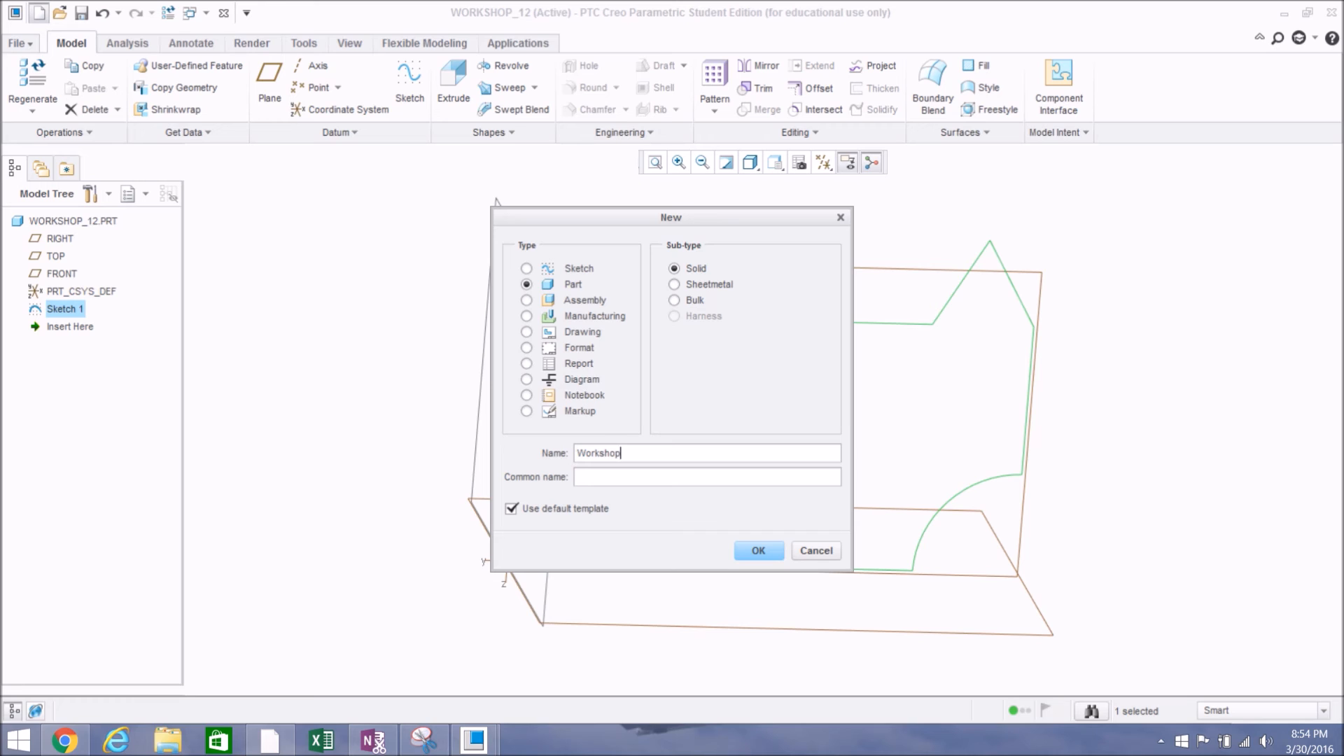
{"action": "type", "text": "_13"}
{"action": "left_click", "coordinate": [758, 549]}
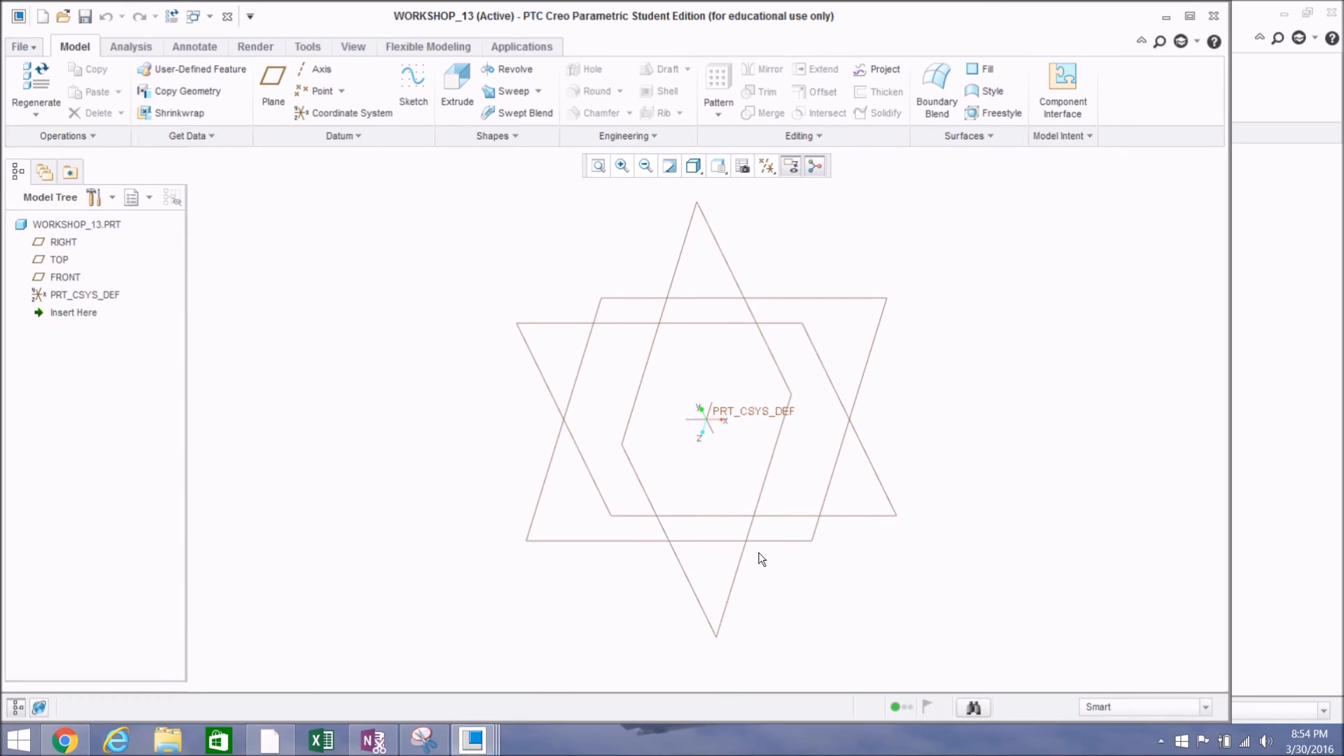
{"action": "left_click", "coordinate": [1189, 17]}
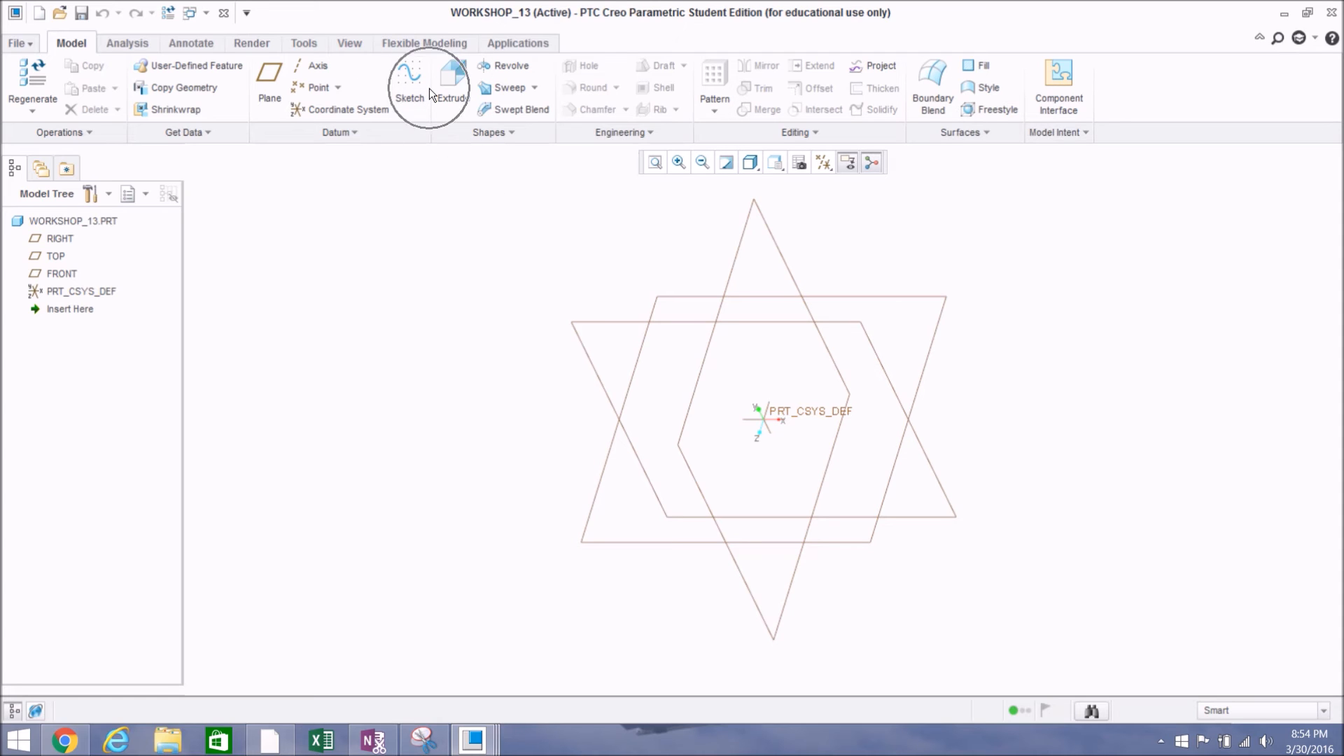
Step: Start a sketch on the FRONT plane with RIGHT as the right-facing reference, and orient the view parallel to the sketch plane
{"action": "left_click", "coordinate": [410, 89]}
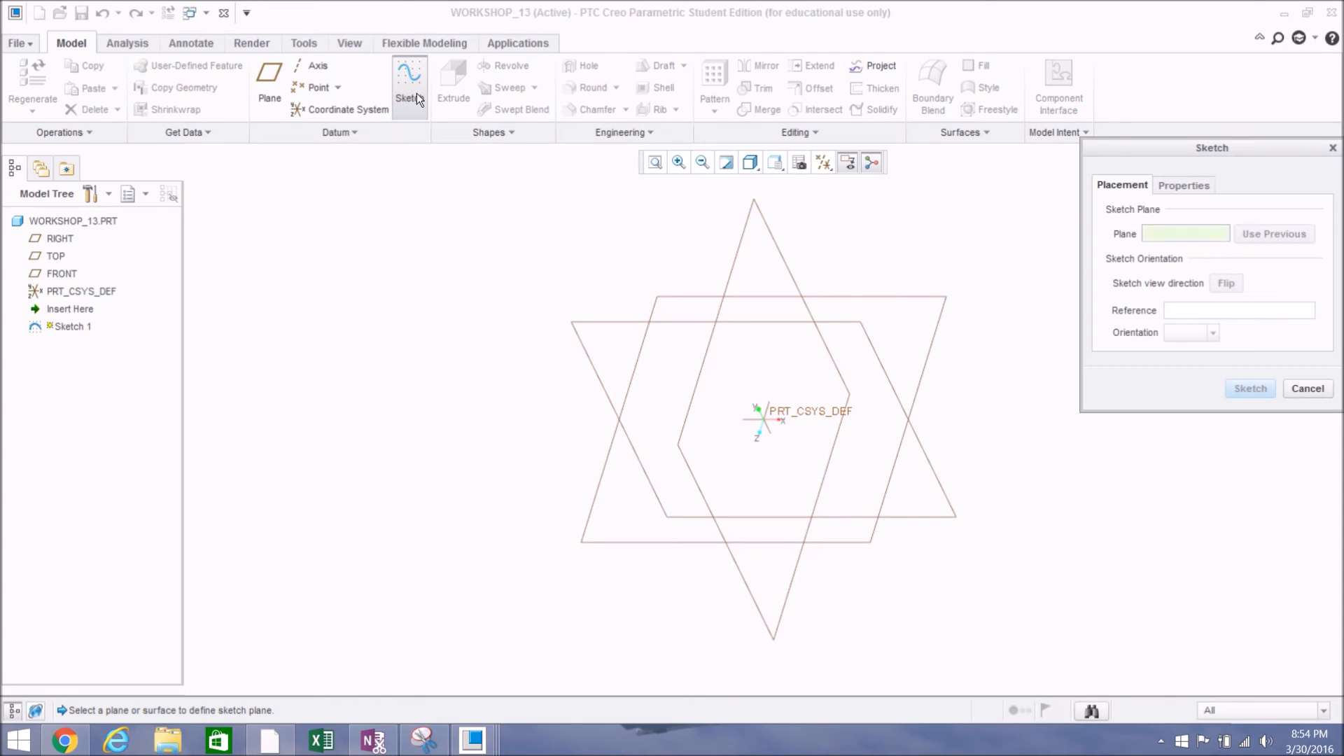
{"action": "left_click", "coordinate": [606, 326]}
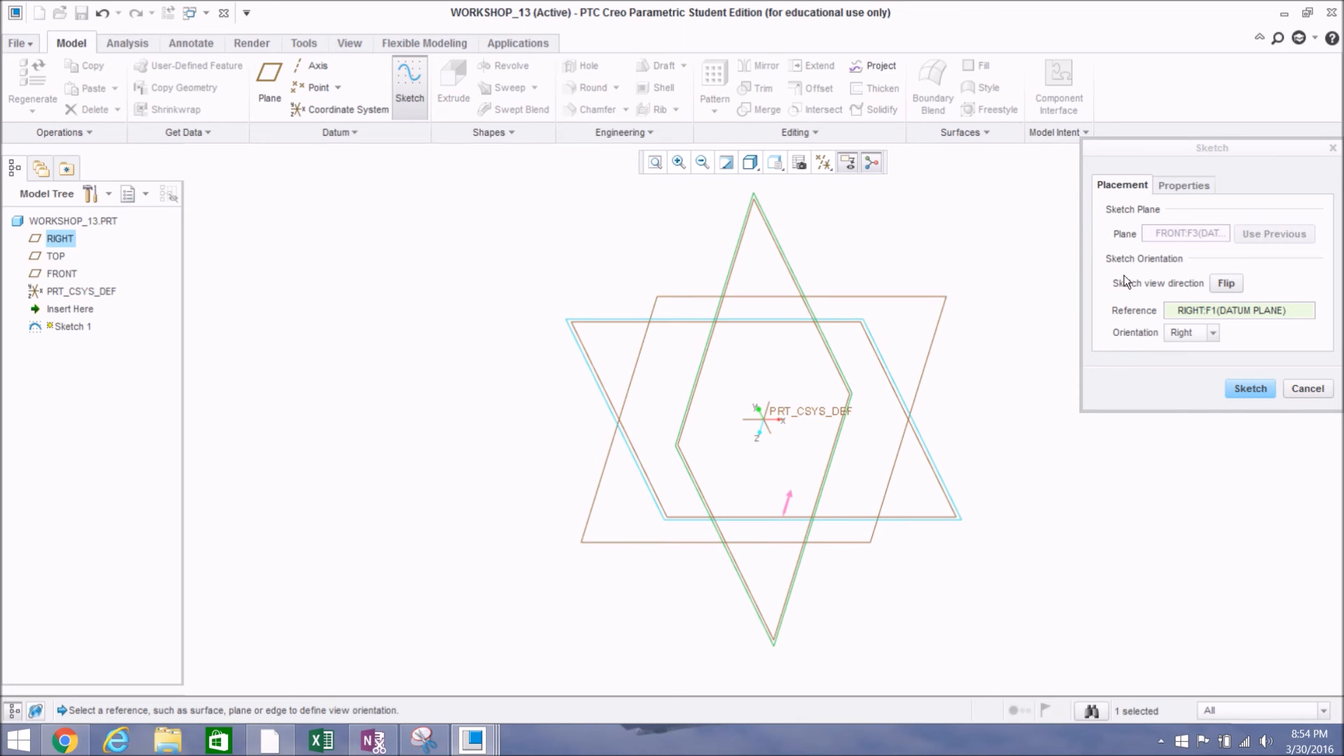
{"action": "left_click", "coordinate": [1240, 390]}
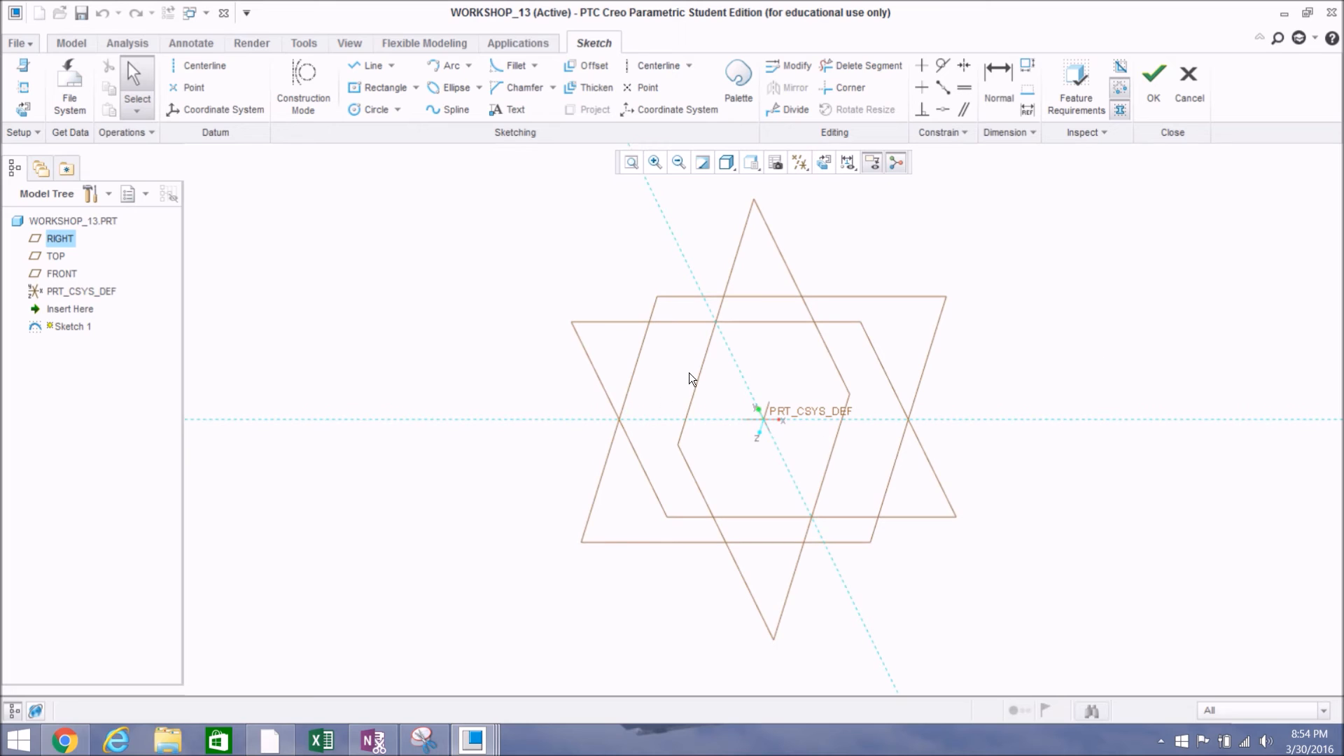
{"action": "left_click", "coordinate": [826, 166]}
{"action": "left_click", "coordinate": [825, 164]}
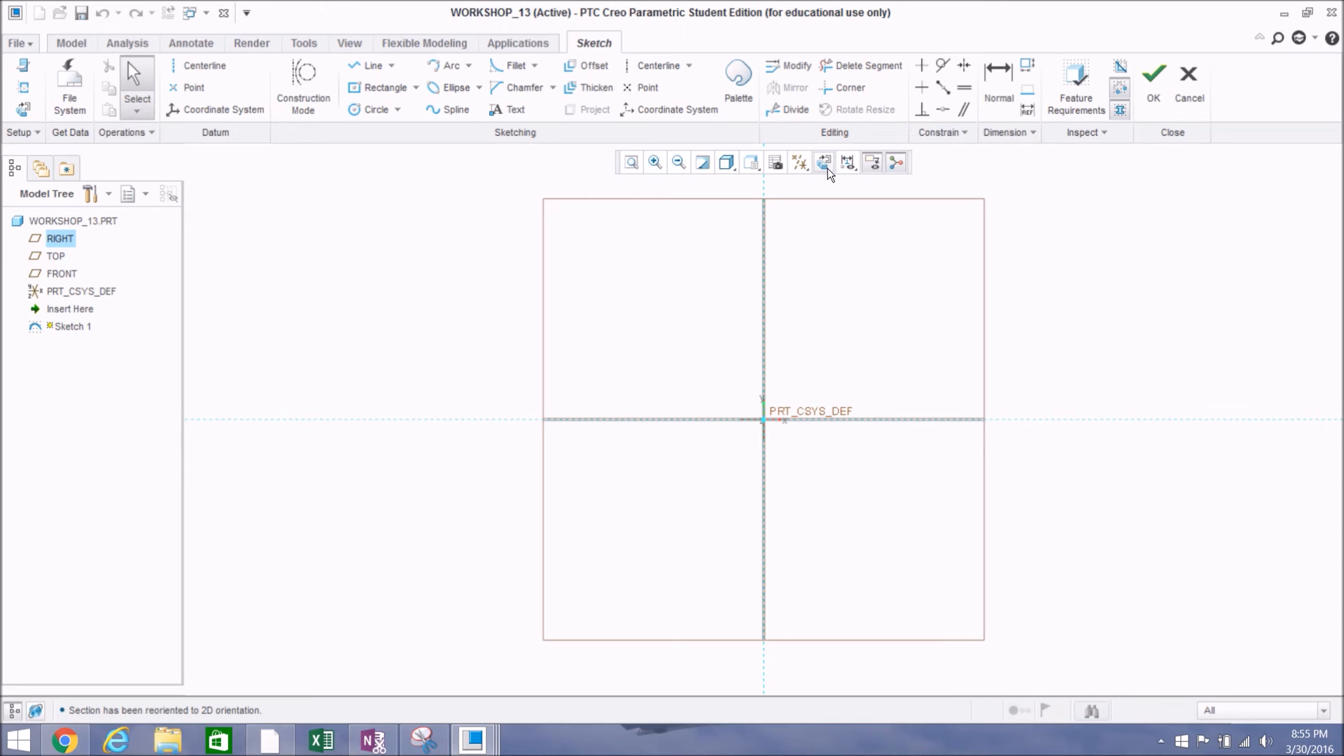
Step: Switch to PowerPoint and examine slide 8 with the section sketch and the twice-mirrored profile
{"action": "left_click", "coordinate": [280, 746]}
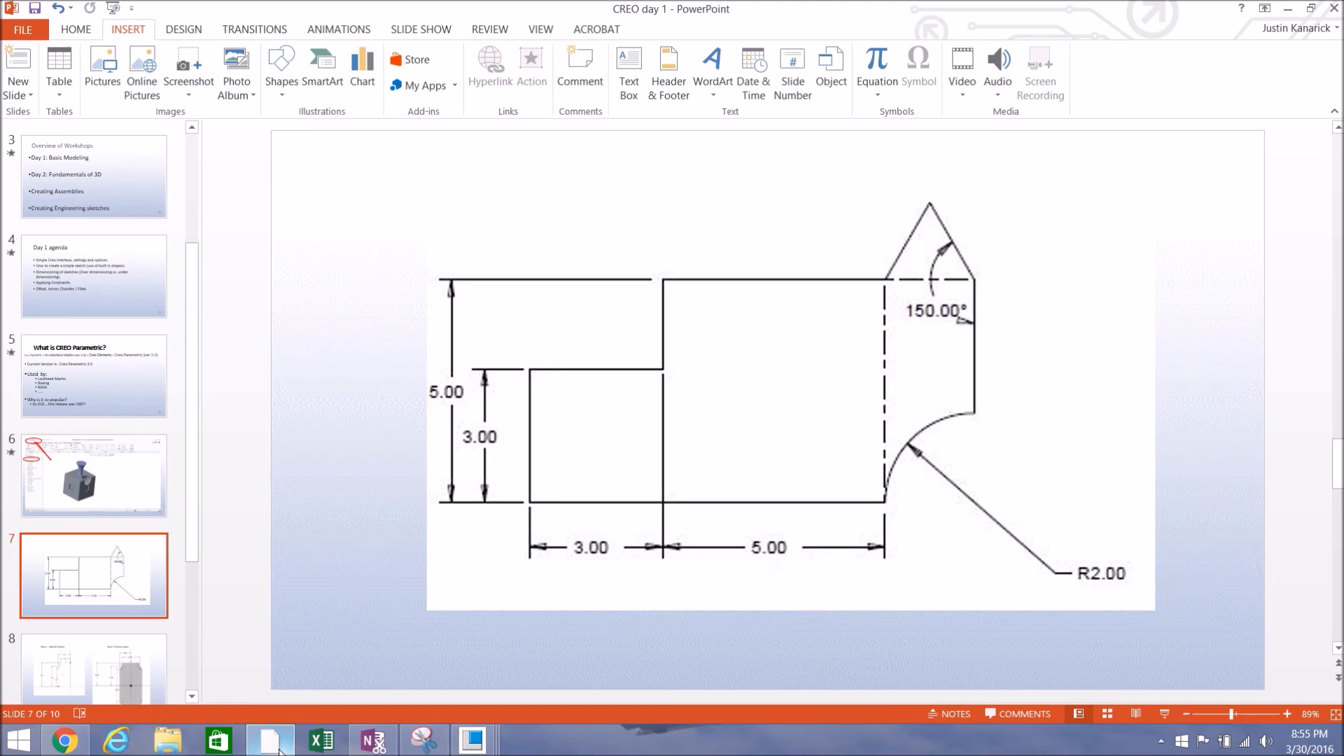
{"action": "left_click", "coordinate": [137, 669]}
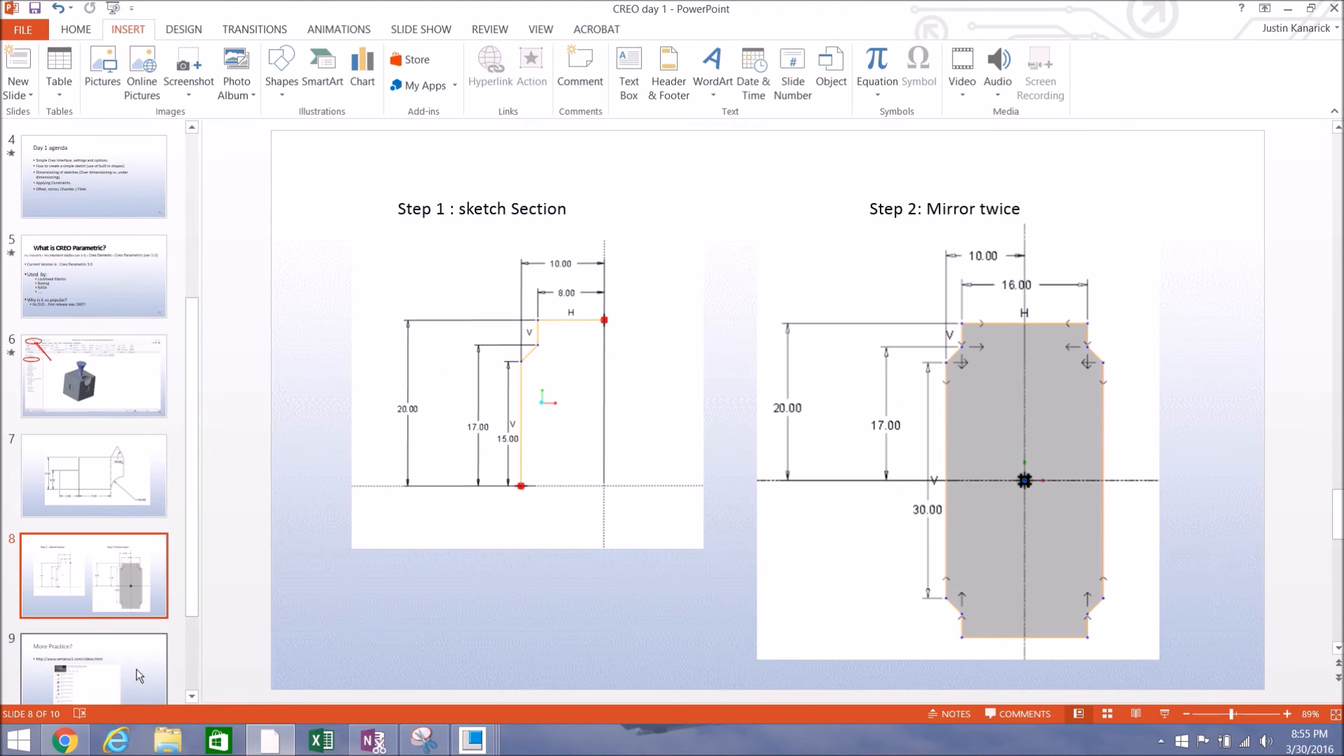
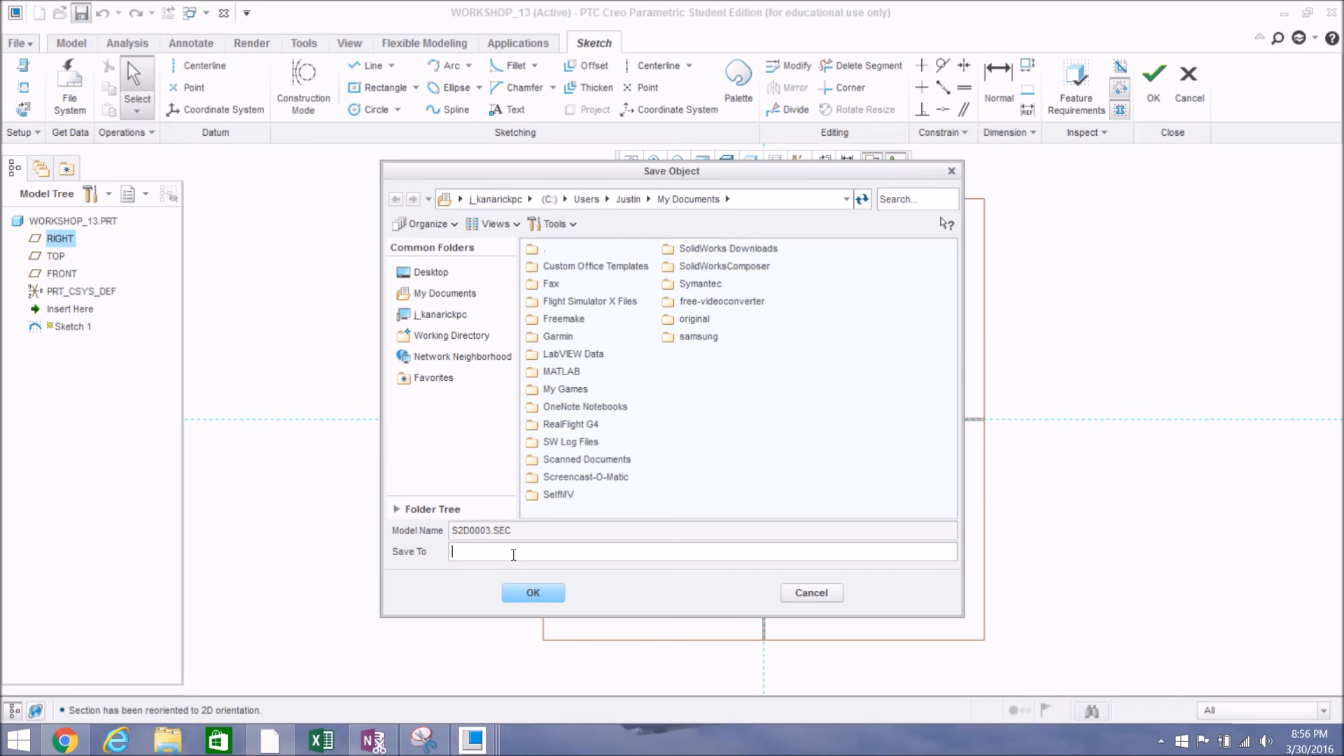
Step: Save the sketch section S2D0003 to the Desktop folder
{"action": "left_click", "coordinate": [476, 276]}
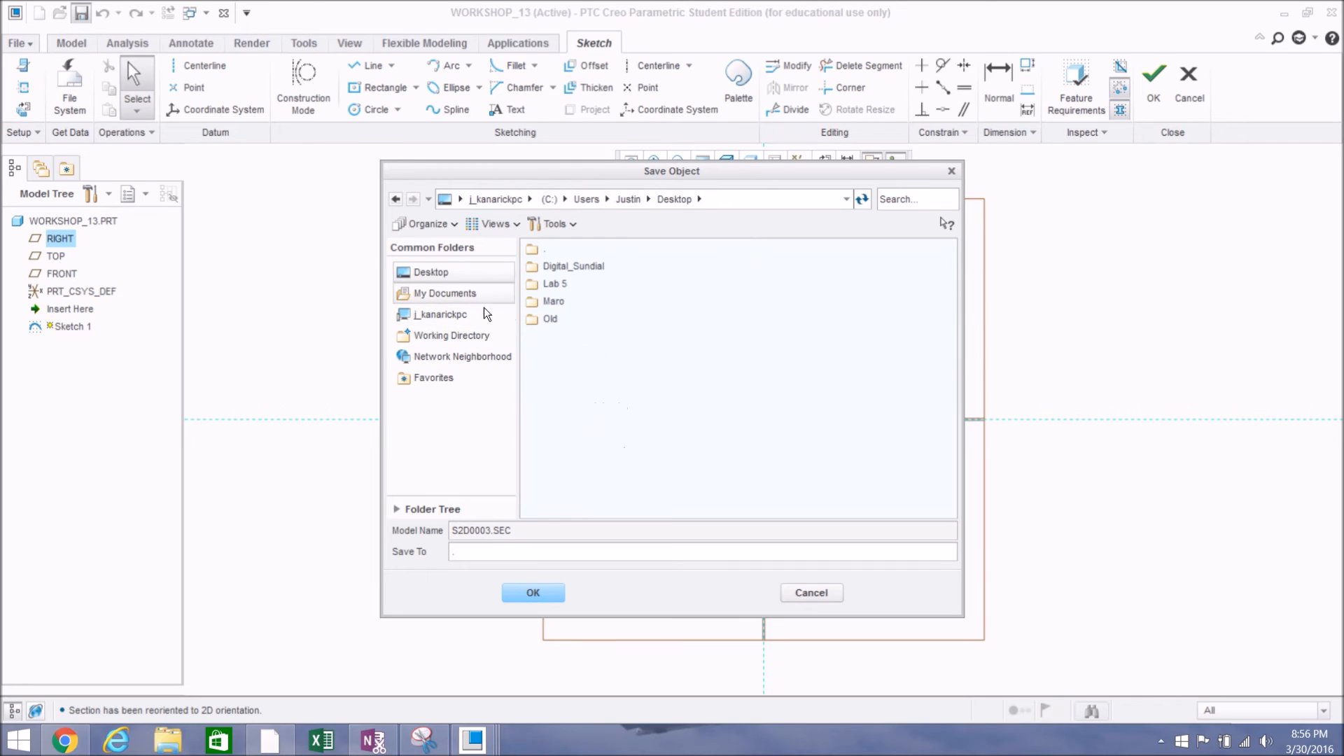
{"action": "left_click", "coordinate": [523, 592]}
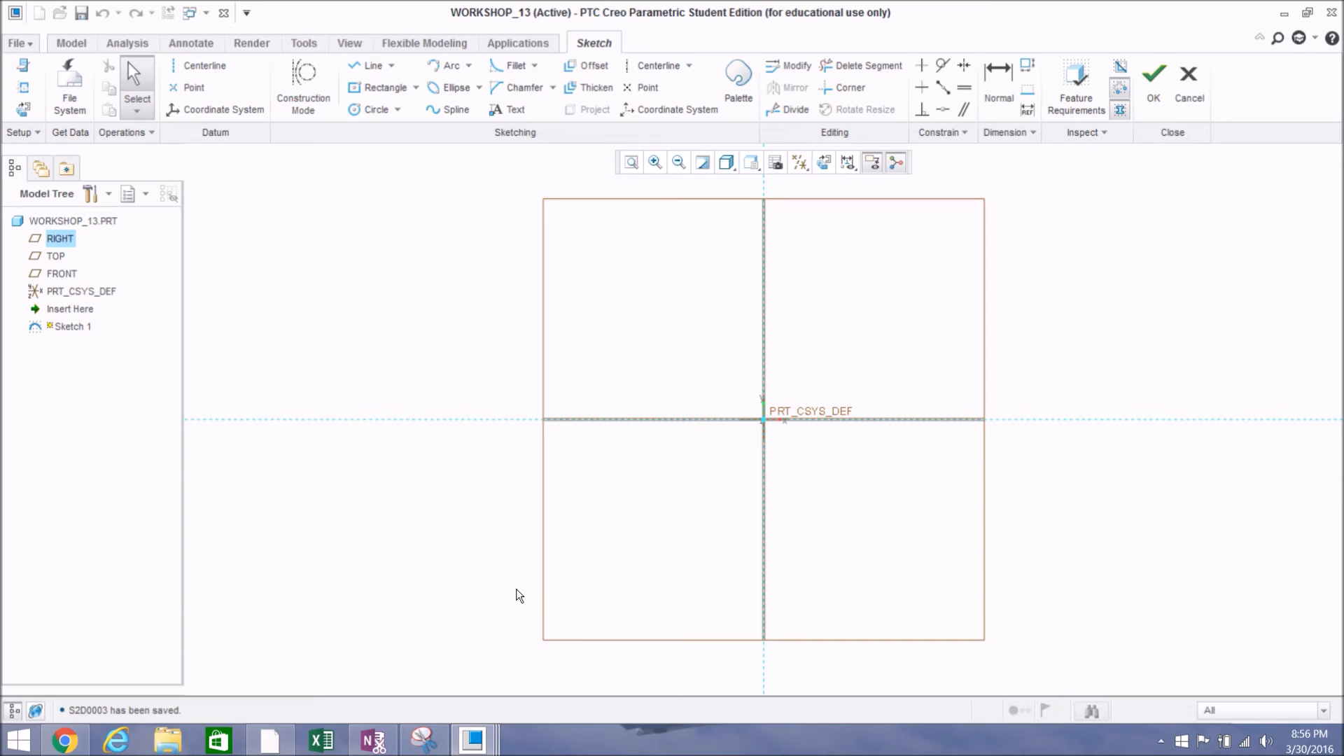
Step: Sketch a vertical line about 198 long, rising from the horizontal reference about 94 to the left of the vertical reference
{"action": "left_click", "coordinate": [362, 68]}
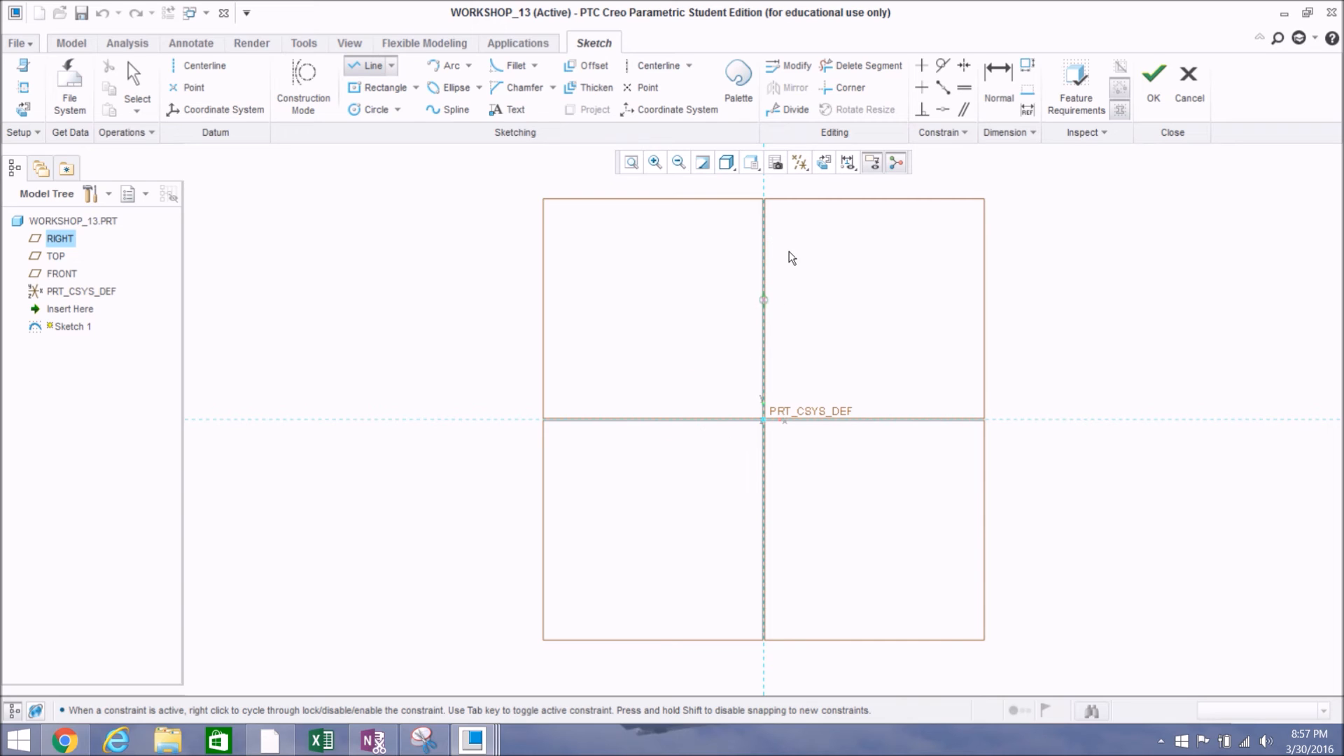
{"action": "left_click", "coordinate": [682, 418]}
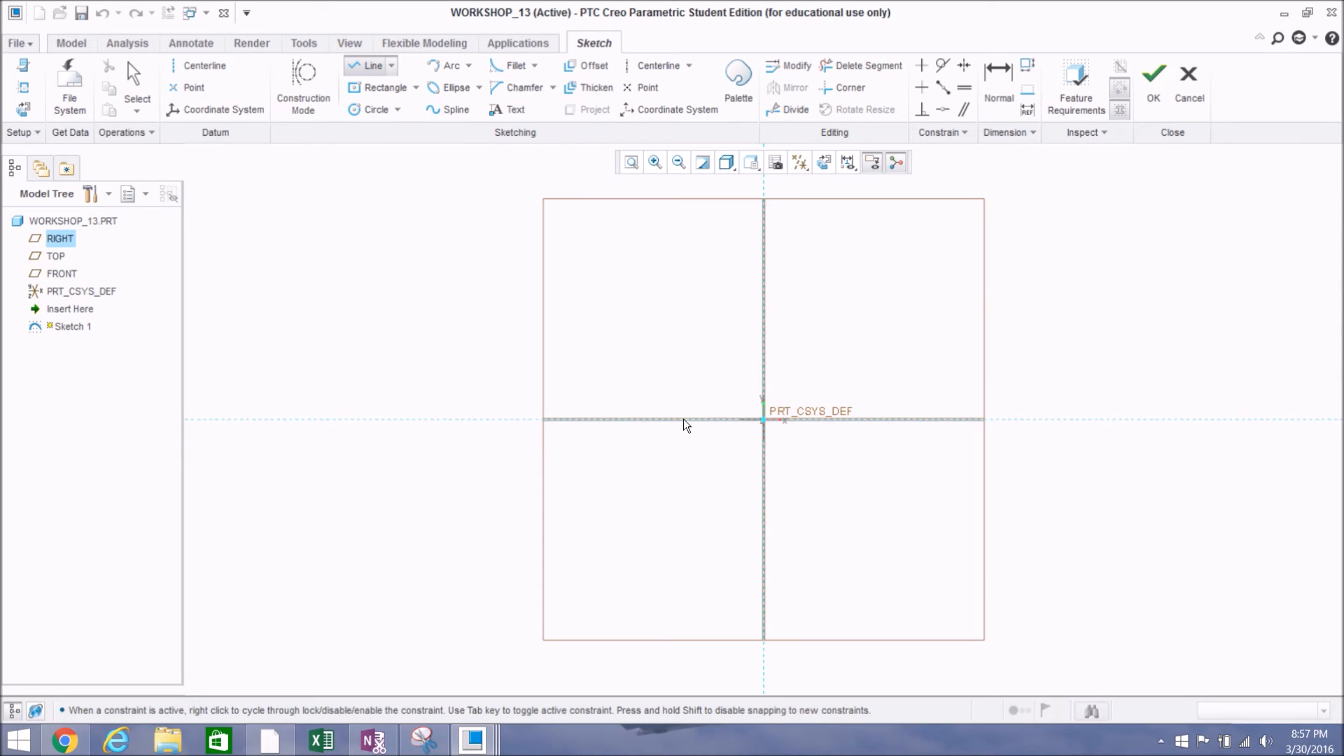
{"action": "left_click", "coordinate": [683, 246]}
{"action": "middle_click", "coordinate": [683, 245]}
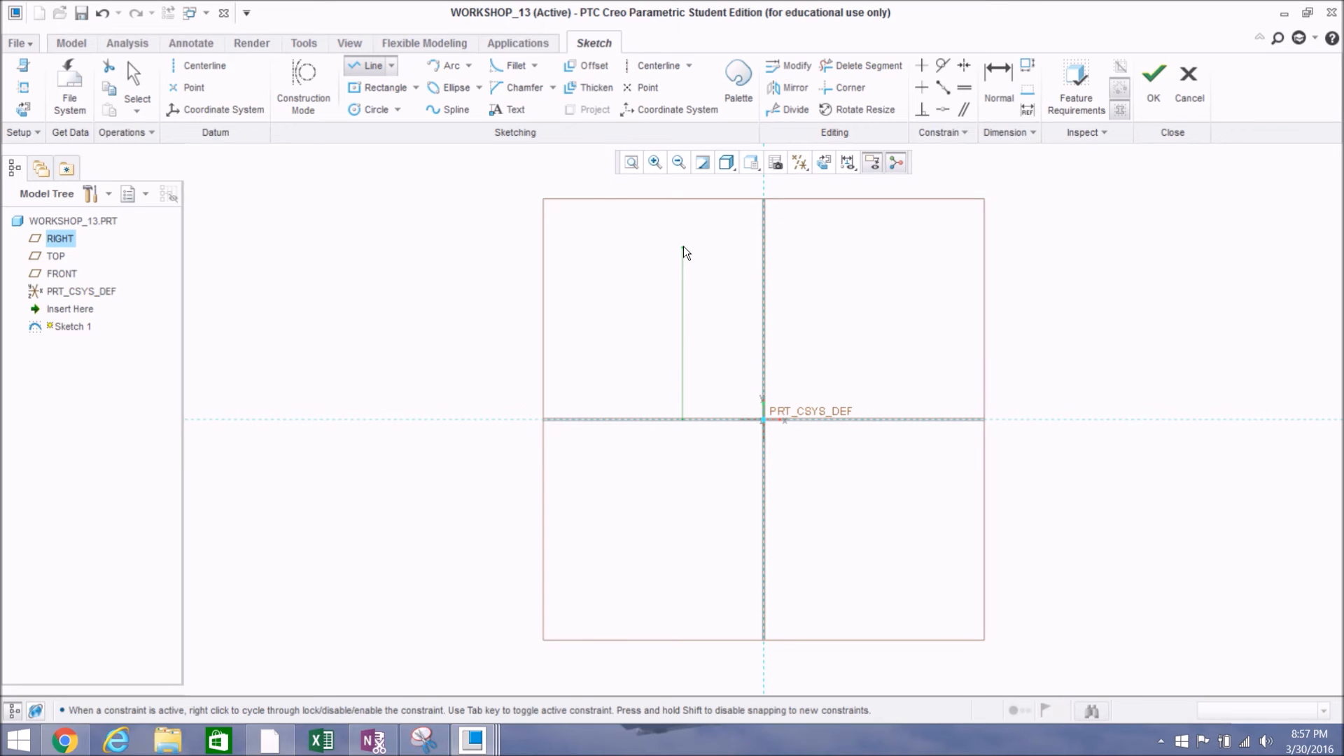
{"action": "middle_click", "coordinate": [683, 246]}
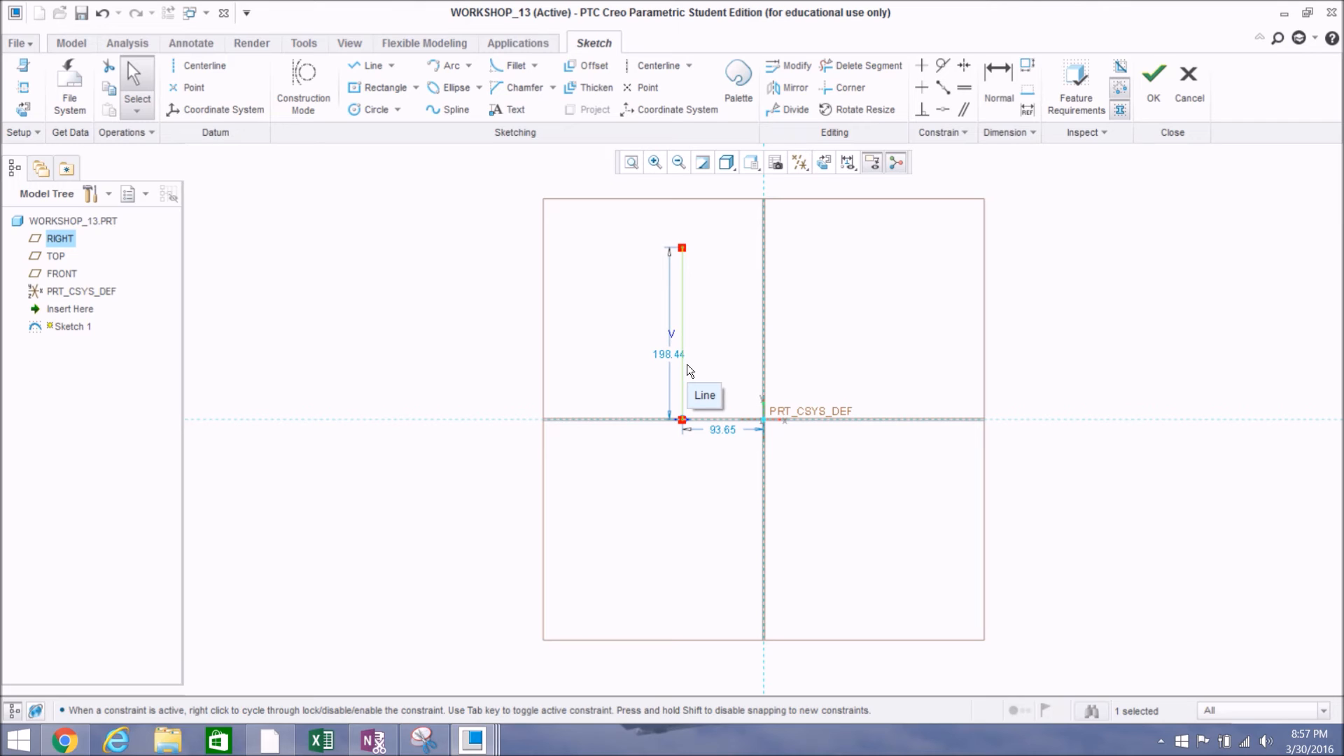
Step: Set the vertical line's length to 15 and its distance from the vertical reference to 10
{"action": "double_click", "coordinate": [669, 354]}
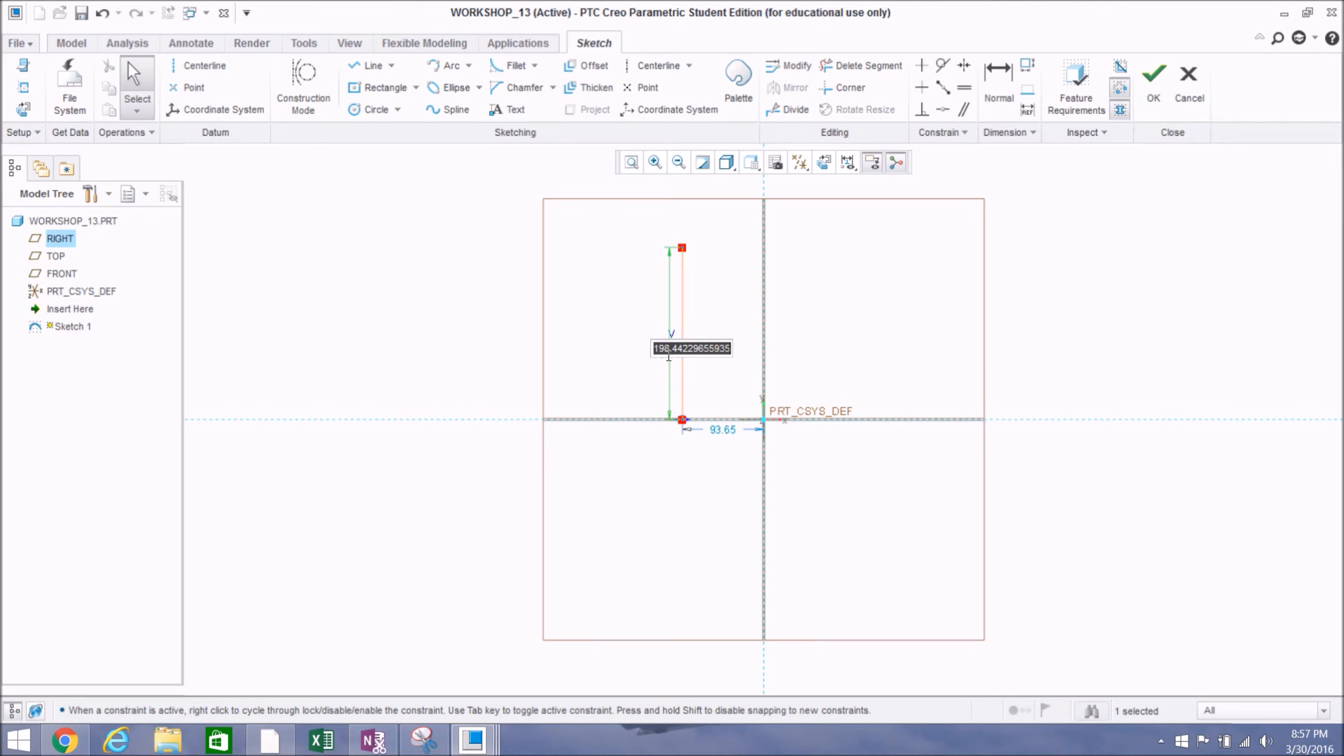
{"action": "type", "text": "15"}
{"action": "key", "text": "Return"}
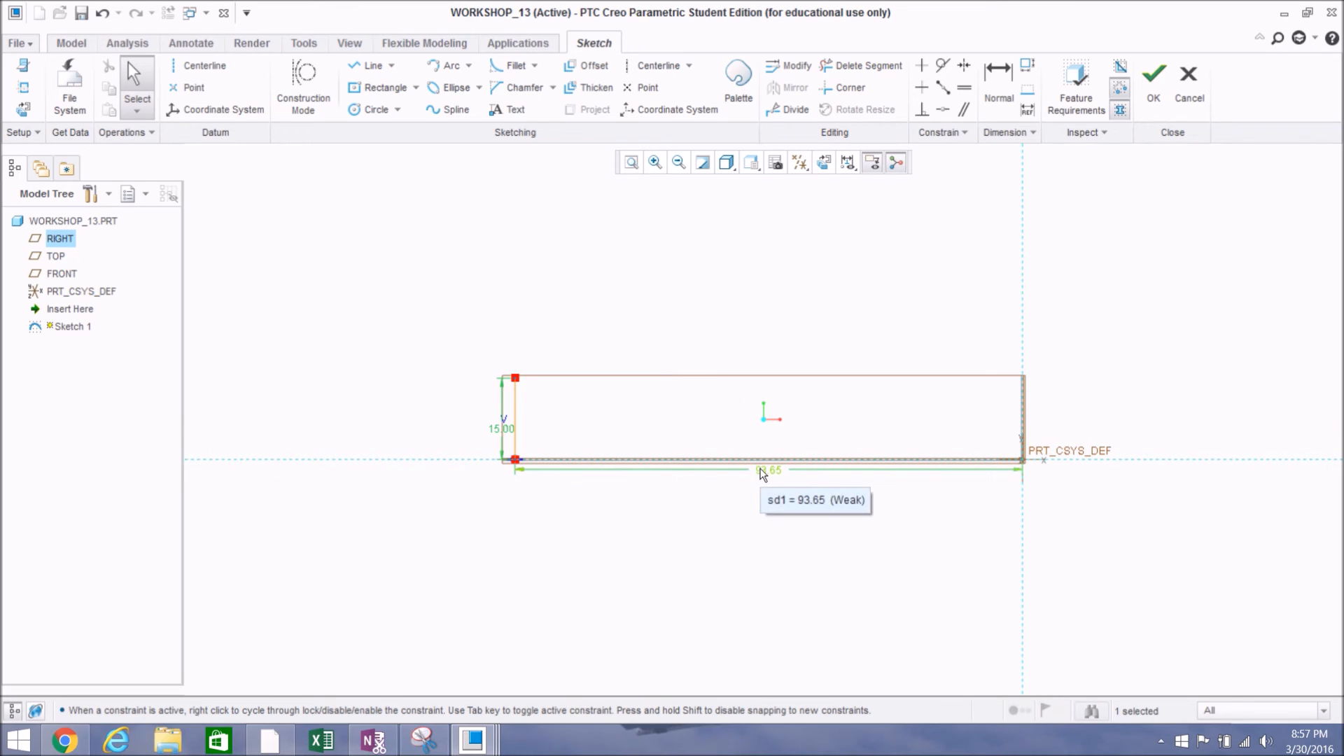
{"action": "double_click", "coordinate": [762, 471]}
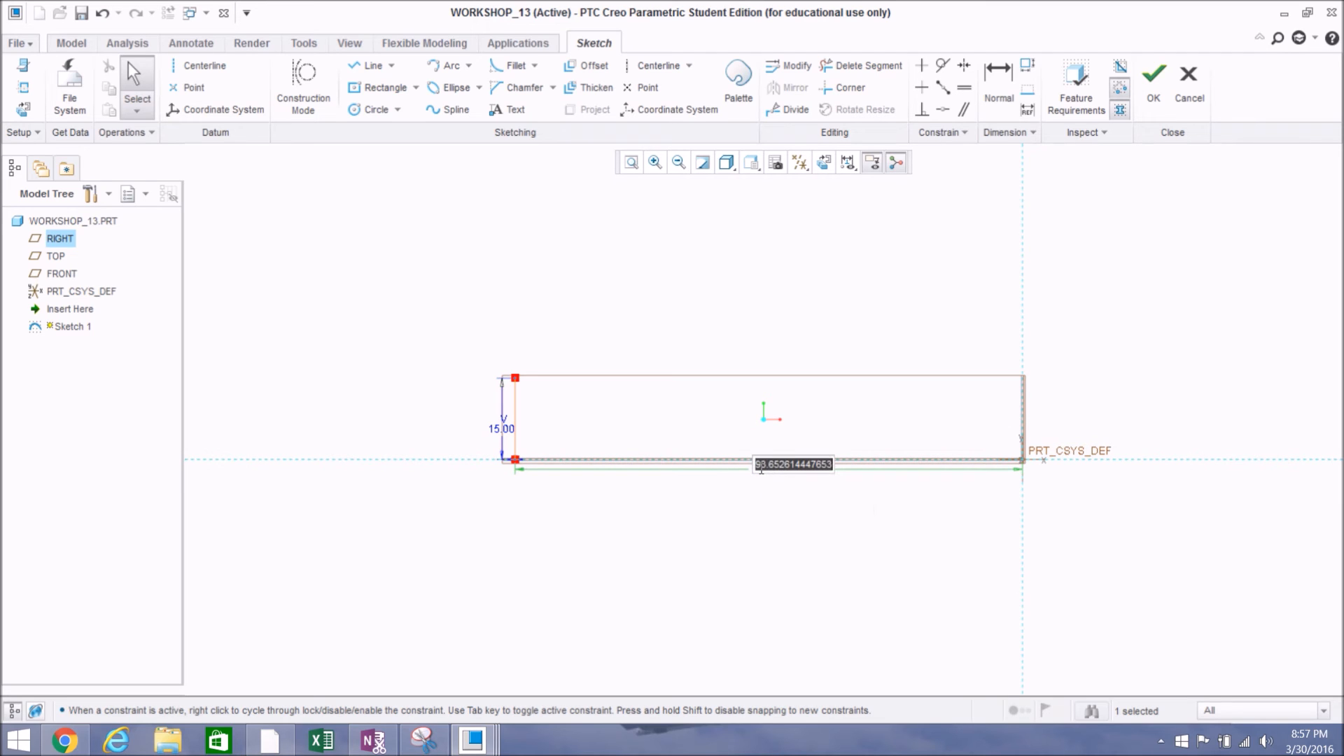
{"action": "type", "text": "10"}
{"action": "key", "text": "Return"}
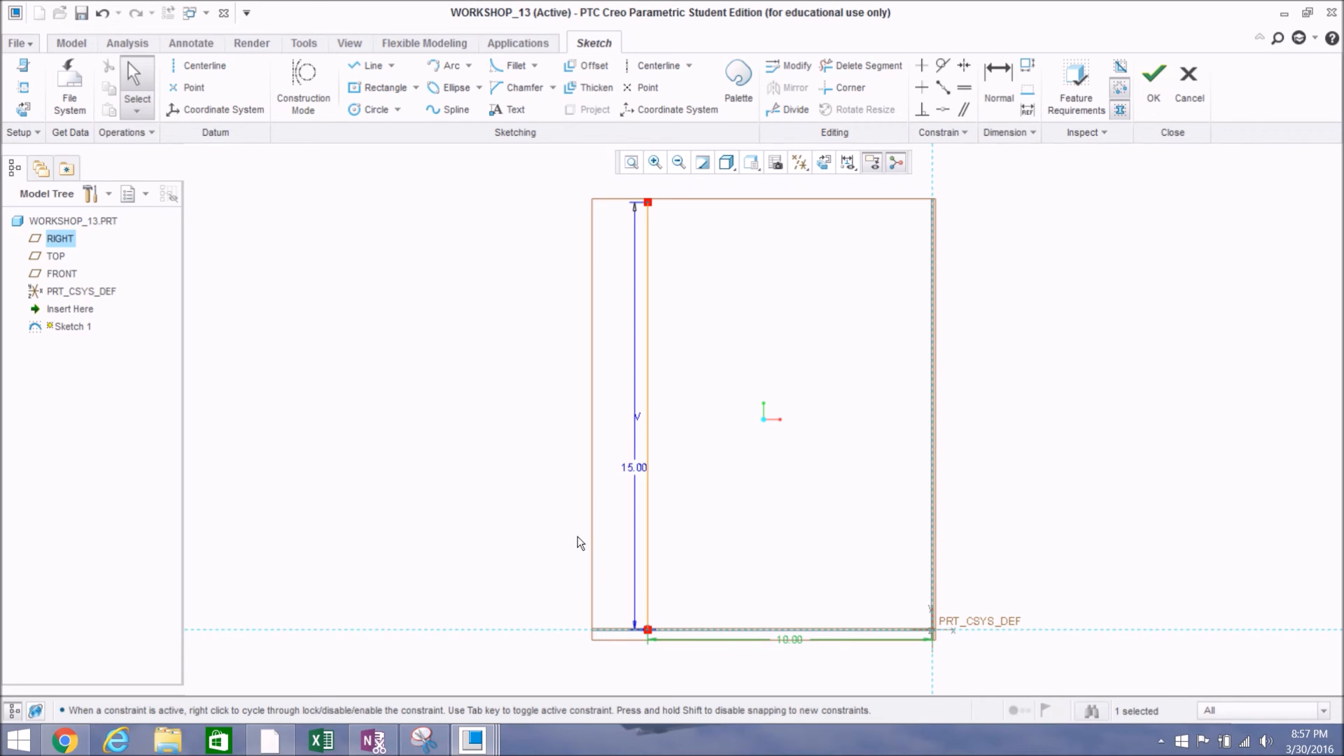
Step: Start a line chain at the vertical line's upper end with a diagonal rising about 2.34 inward toward the vertical reference
{"action": "scroll", "coordinate": [561, 534], "scroll_direction": "up", "scroll_amount": 2}
{"action": "scroll", "coordinate": [636, 337], "scroll_direction": "down", "scroll_amount": 2}
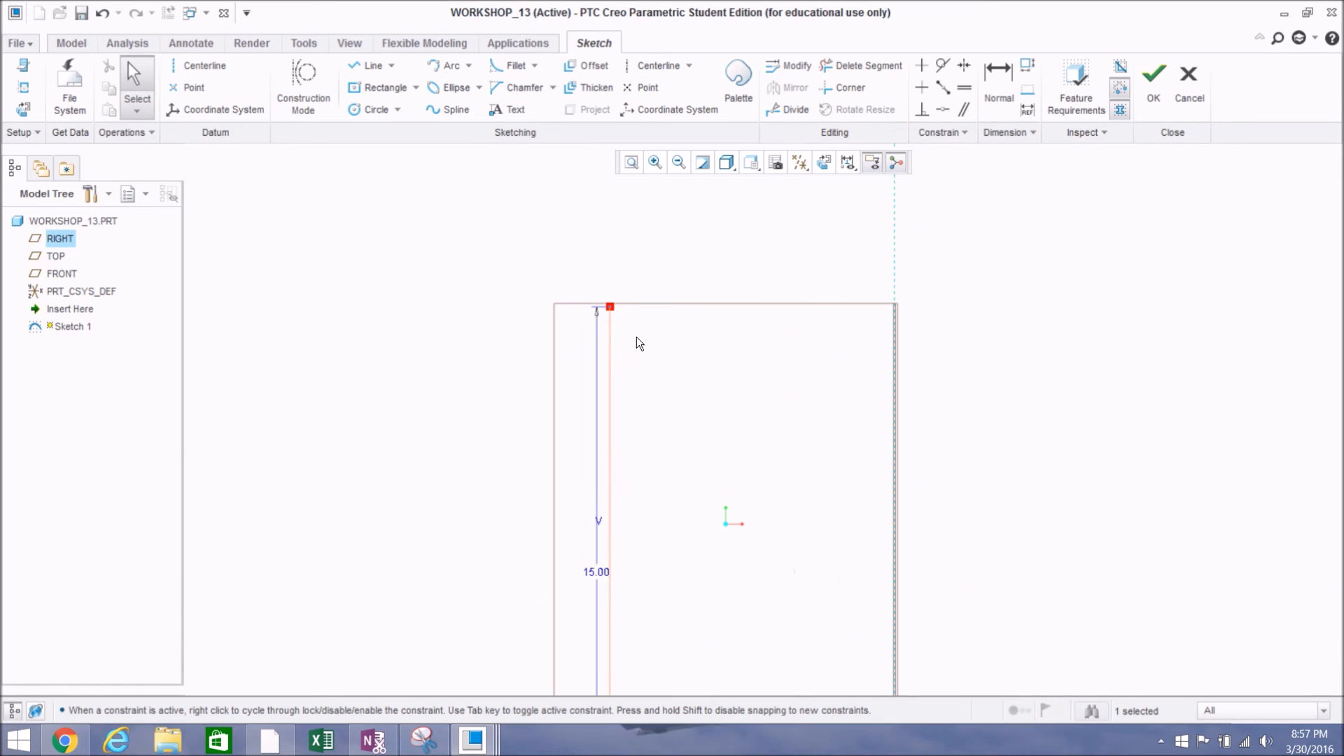
{"action": "left_click", "coordinate": [368, 66]}
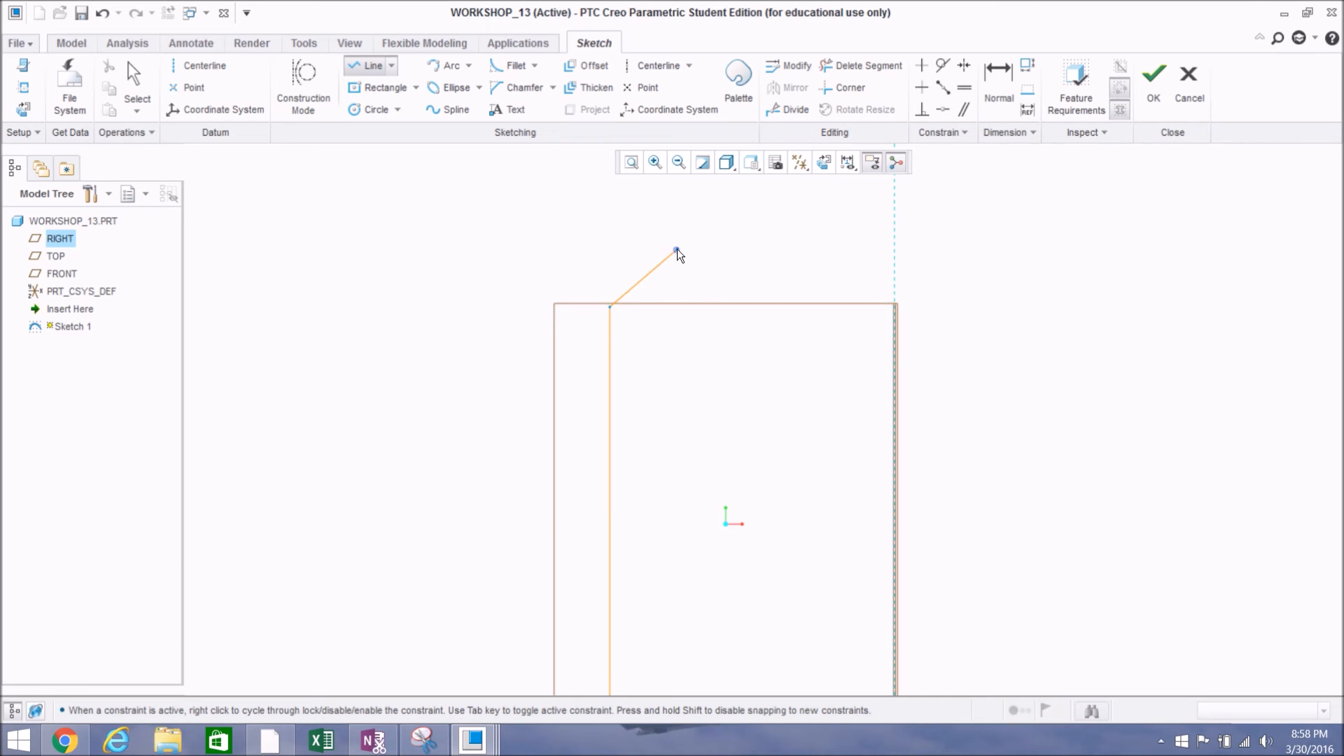
{"action": "scroll", "coordinate": [677, 249], "scroll_direction": "up", "scroll_amount": 2}
{"action": "left_click", "coordinate": [677, 249]}
{"action": "scroll", "coordinate": [670, 238], "scroll_direction": "down", "scroll_amount": 2}
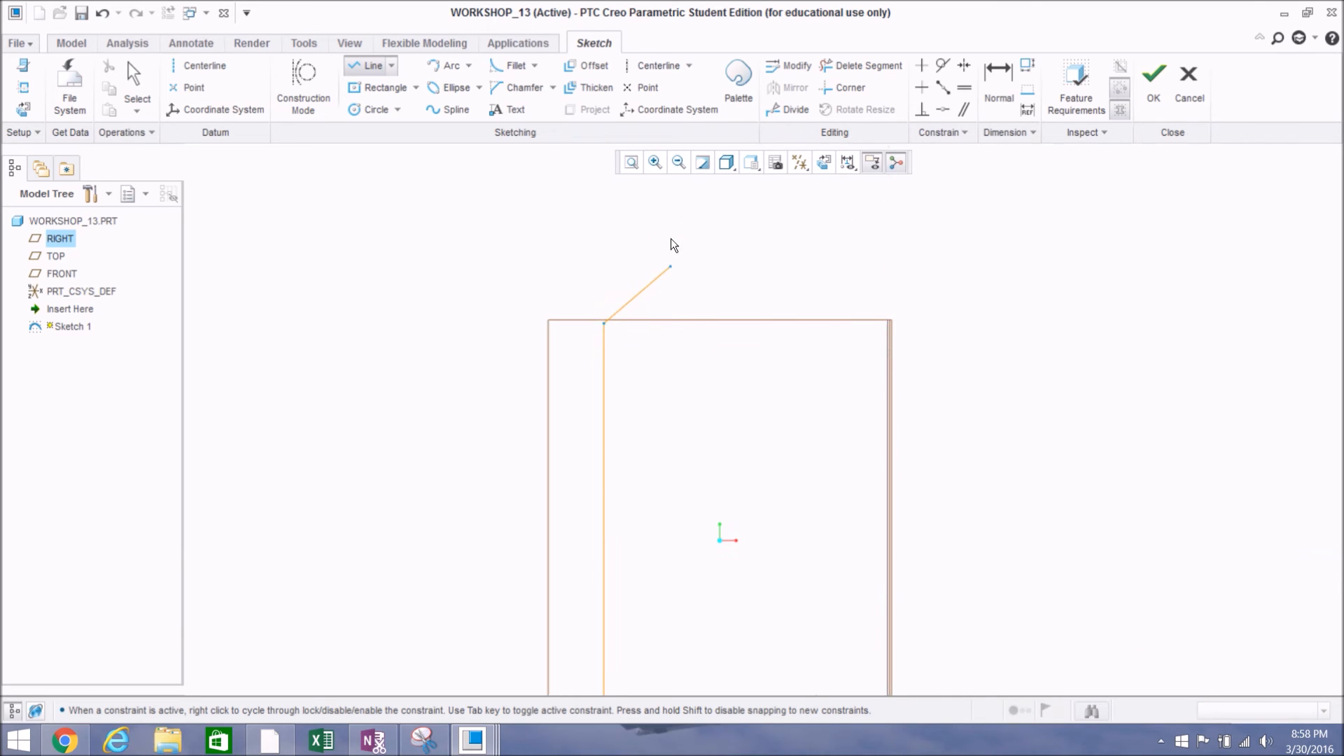
{"action": "scroll", "coordinate": [667, 301], "scroll_direction": "up", "scroll_amount": 1}
{"action": "scroll", "coordinate": [669, 297], "scroll_direction": "up", "scroll_amount": 3}
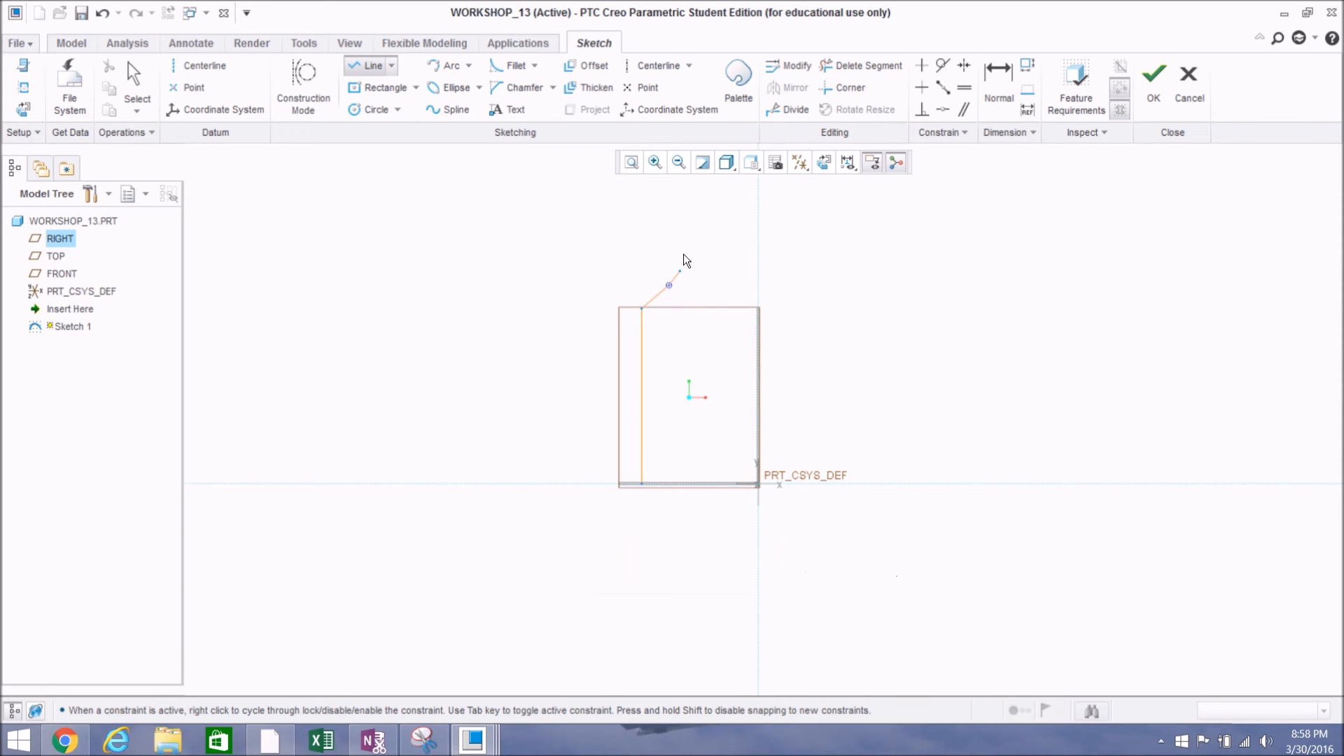
{"action": "scroll", "coordinate": [651, 424], "scroll_direction": "down", "scroll_amount": 5}
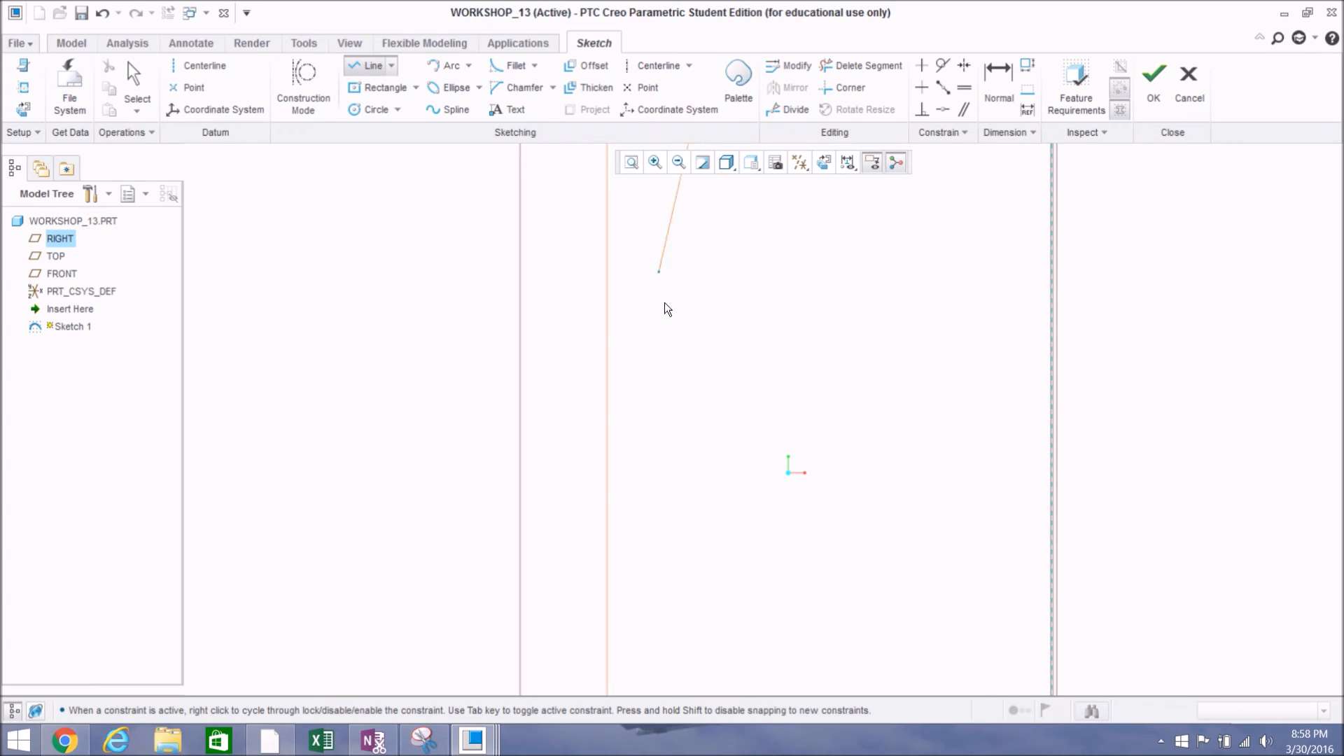
{"action": "scroll", "coordinate": [666, 648], "scroll_direction": "up", "scroll_amount": 3}
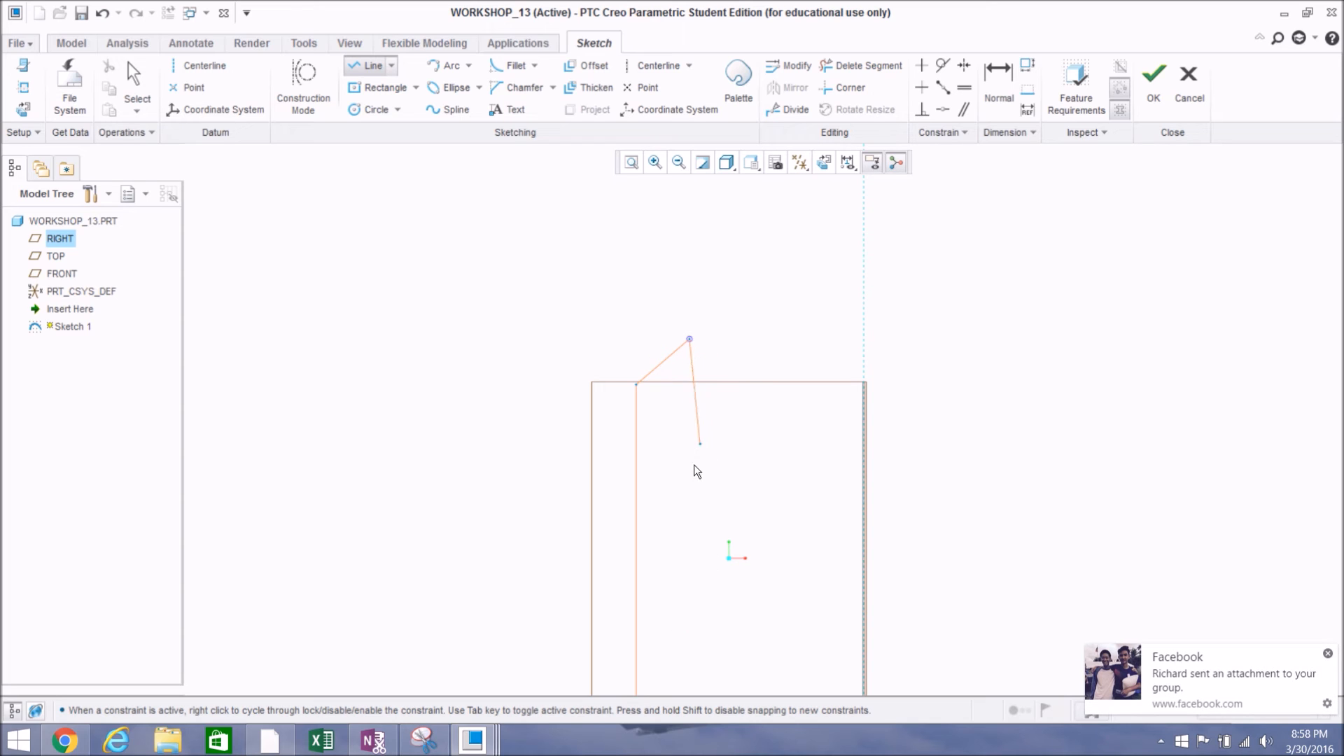
Step: Continue the chain with a vertical line about 3.58 long and a horizontal line about 7.66 long ending on the vertical reference
{"action": "left_click", "coordinate": [748, 347]}
{"action": "scroll", "coordinate": [698, 287], "scroll_direction": "down", "scroll_amount": 1}
{"action": "scroll", "coordinate": [679, 258], "scroll_direction": "down", "scroll_amount": 1}
{"action": "scroll", "coordinate": [680, 258], "scroll_direction": "down", "scroll_amount": 1}
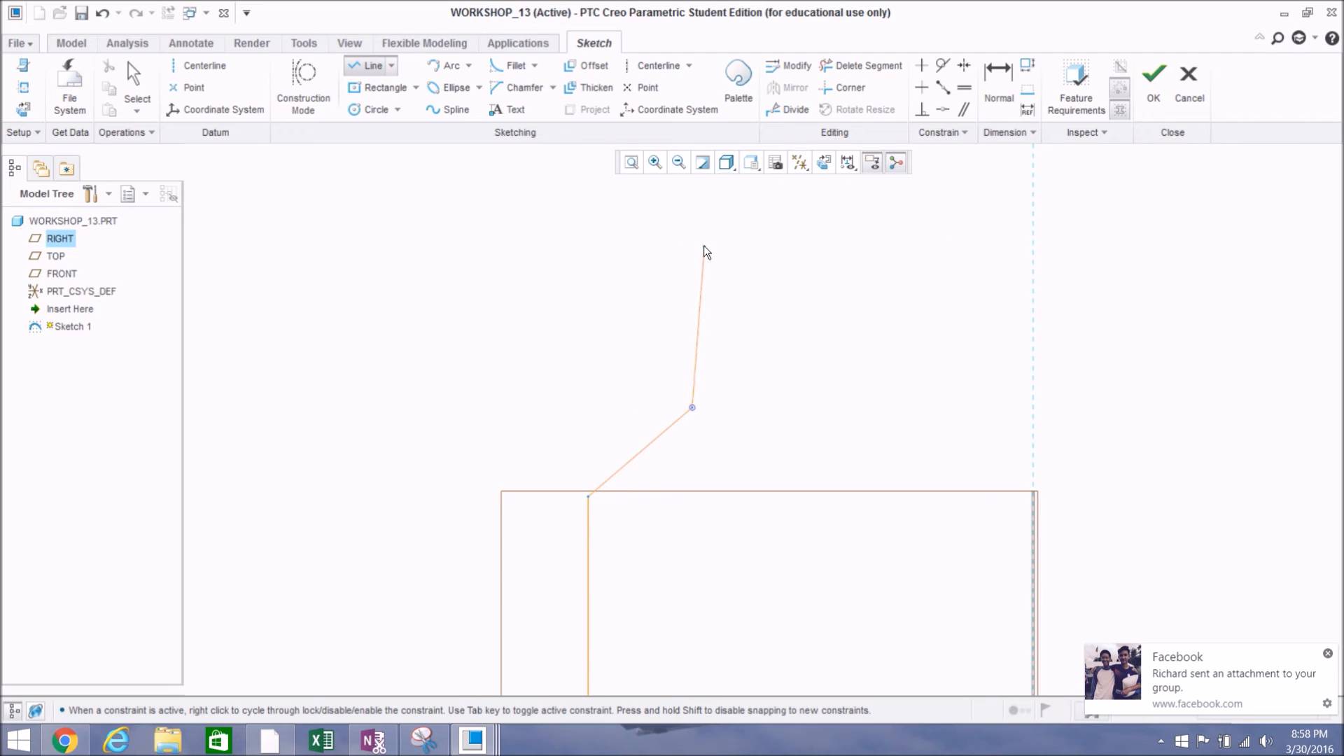
{"action": "left_click", "coordinate": [698, 248]}
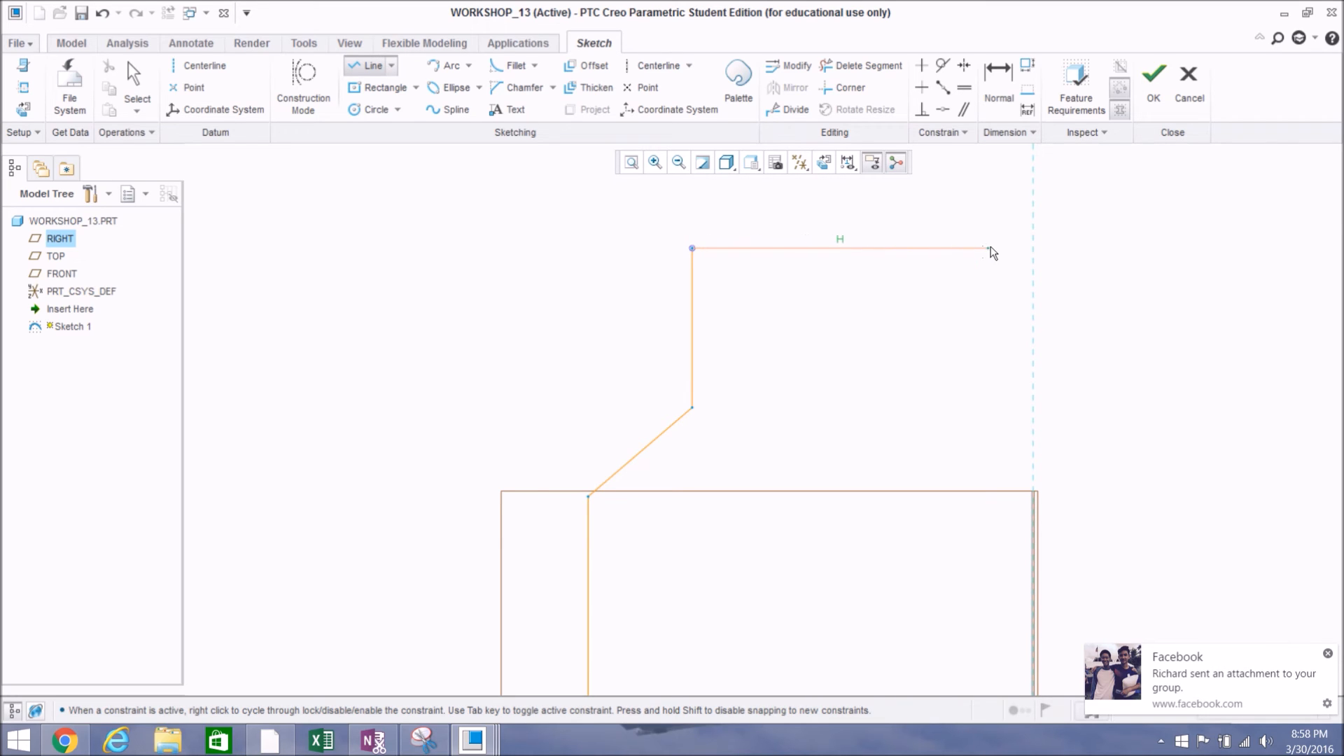
{"action": "left_click", "coordinate": [1032, 248]}
{"action": "middle_click", "coordinate": [1069, 265]}
{"action": "middle_click", "coordinate": [1069, 265]}
{"action": "scroll", "coordinate": [978, 317], "scroll_direction": "down", "scroll_amount": 5}
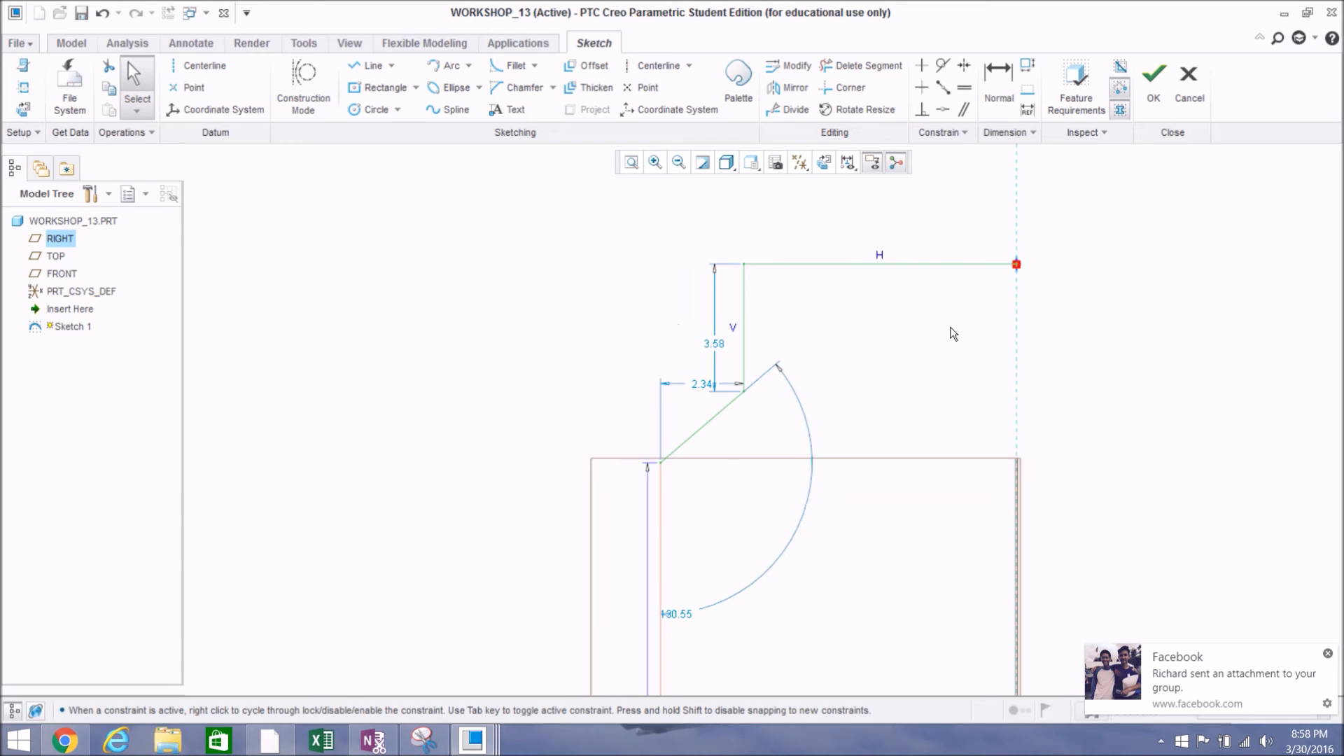
{"action": "scroll", "coordinate": [734, 350], "scroll_direction": "down", "scroll_amount": 1}
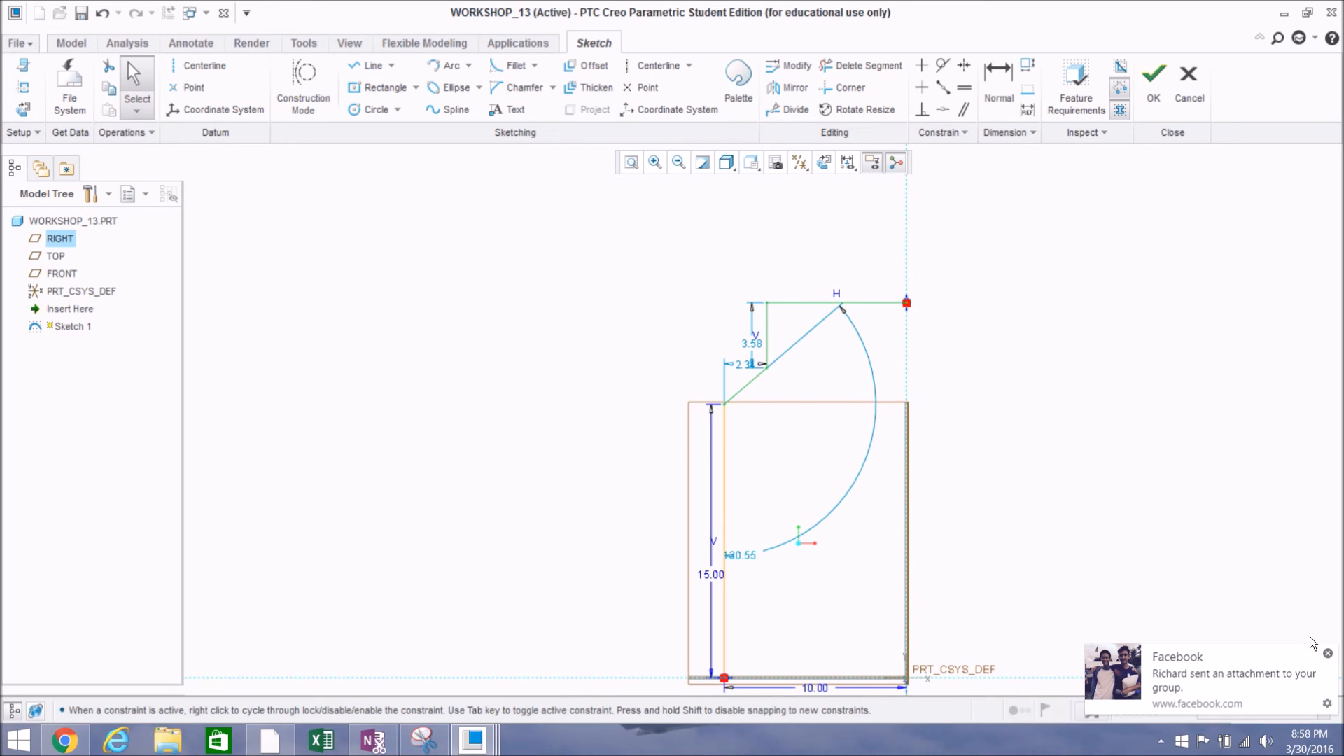
Step: Dismiss the desktop notification, check the section dimensions on slide 8 in PowerPoint, and return to Creo
{"action": "left_click", "coordinate": [1327, 653]}
{"action": "scroll", "coordinate": [770, 532], "scroll_direction": "down", "scroll_amount": 1}
{"action": "scroll", "coordinate": [770, 633], "scroll_direction": "up", "scroll_amount": 2}
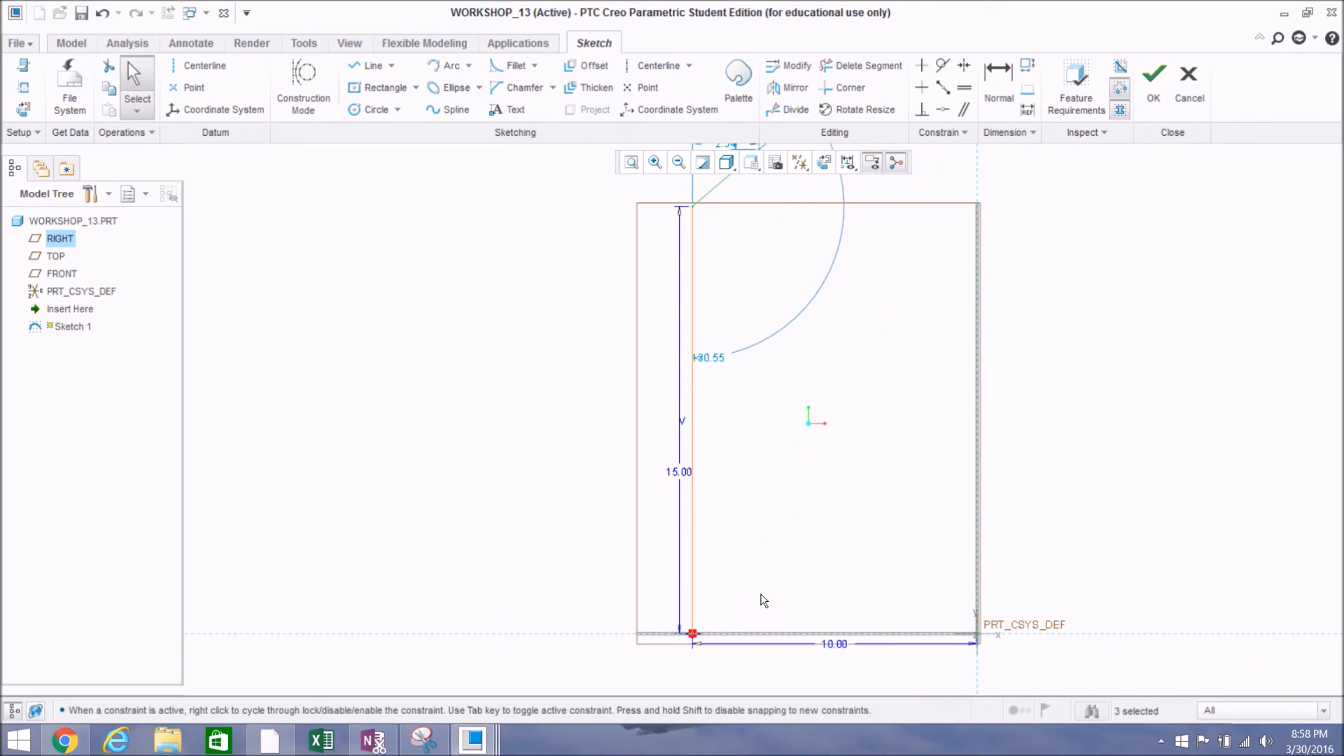
{"action": "scroll", "coordinate": [770, 560], "scroll_direction": "down", "scroll_amount": 3}
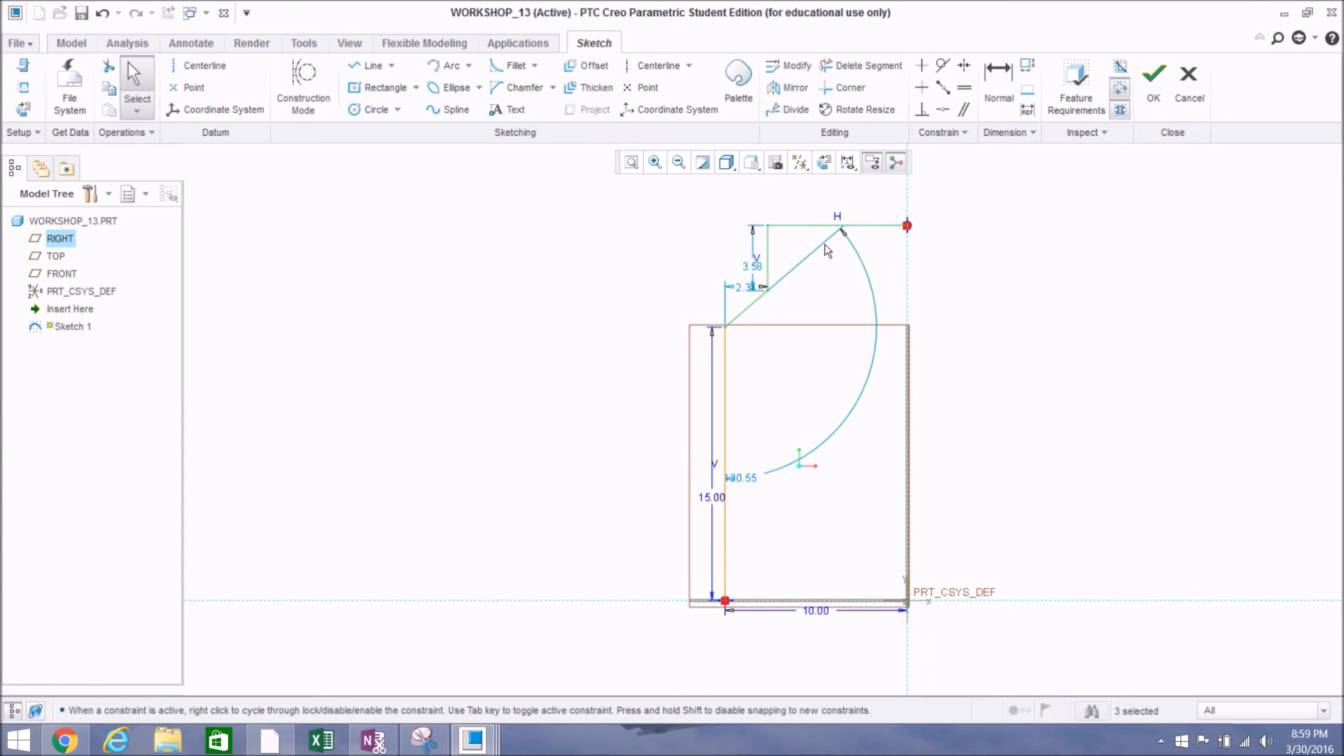
{"action": "left_click", "coordinate": [269, 739]}
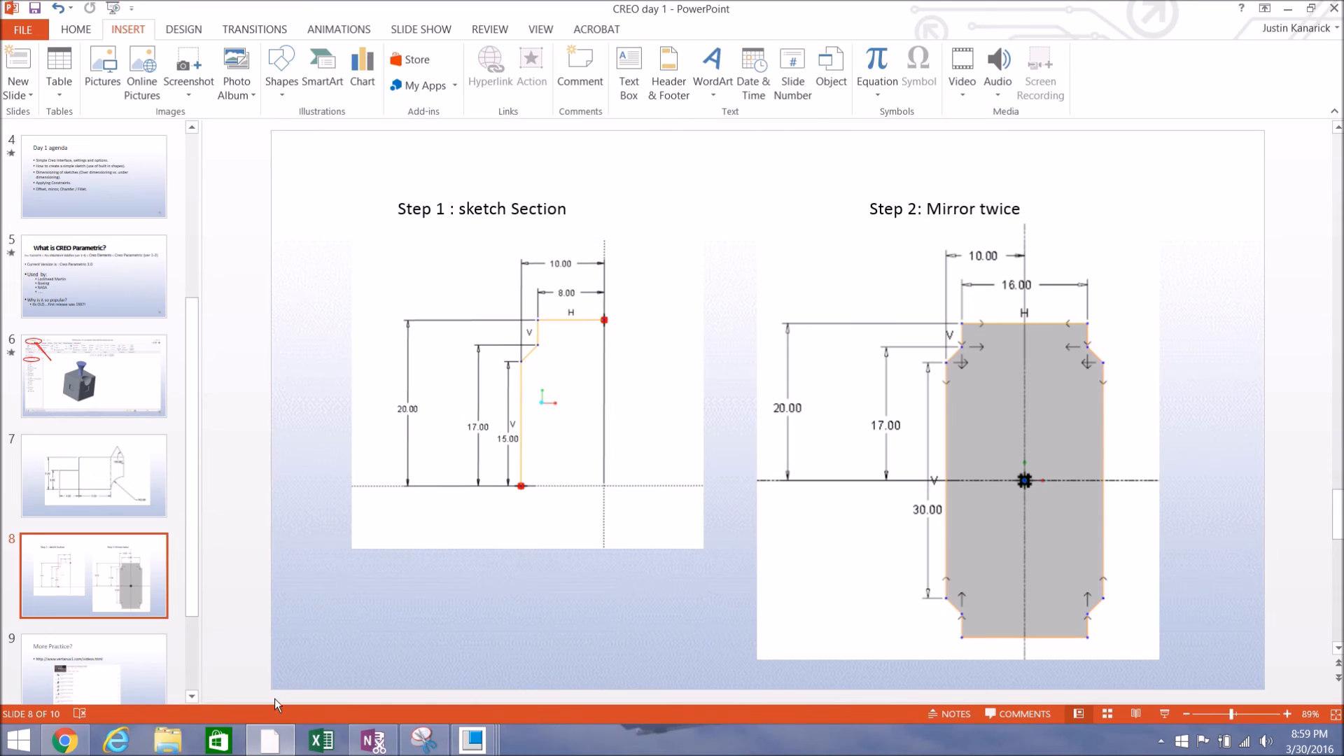
{"action": "left_click", "coordinate": [266, 742]}
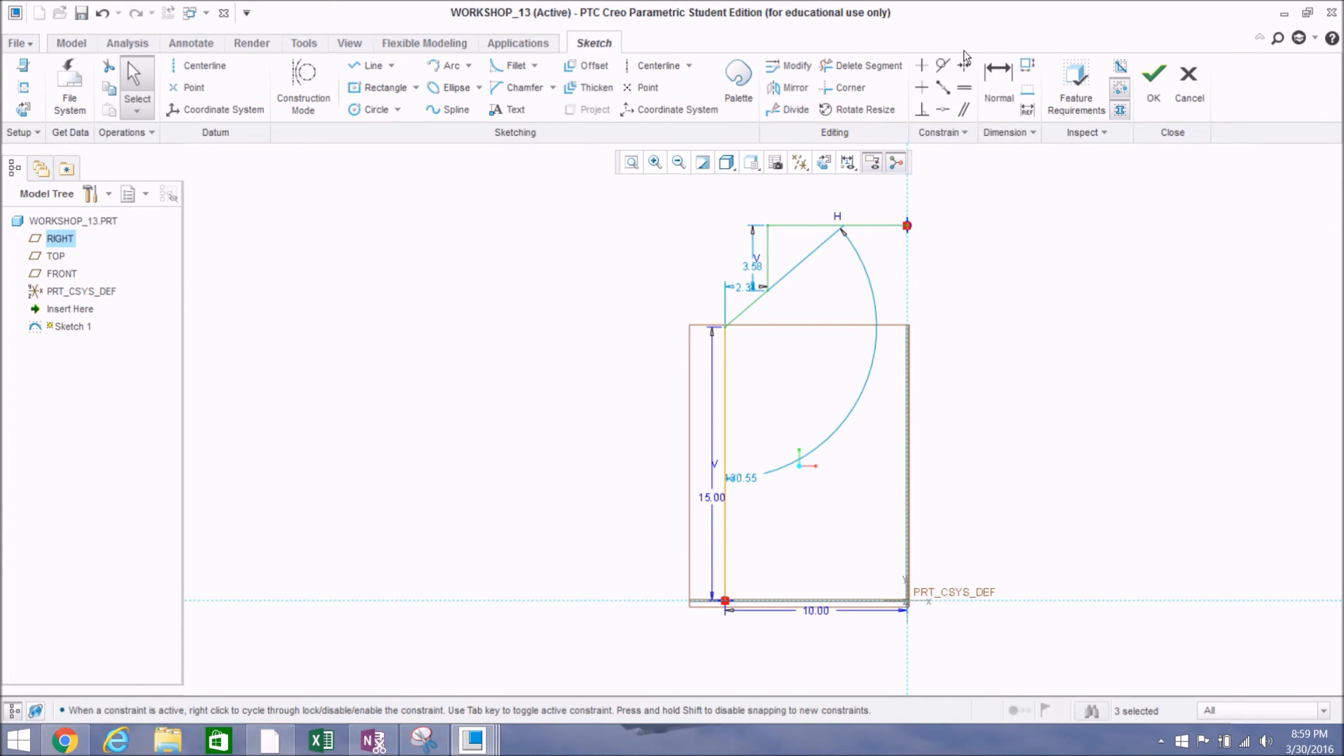
Step: Dimension the profile's upper horizontal line at 8
{"action": "left_click", "coordinate": [1002, 87]}
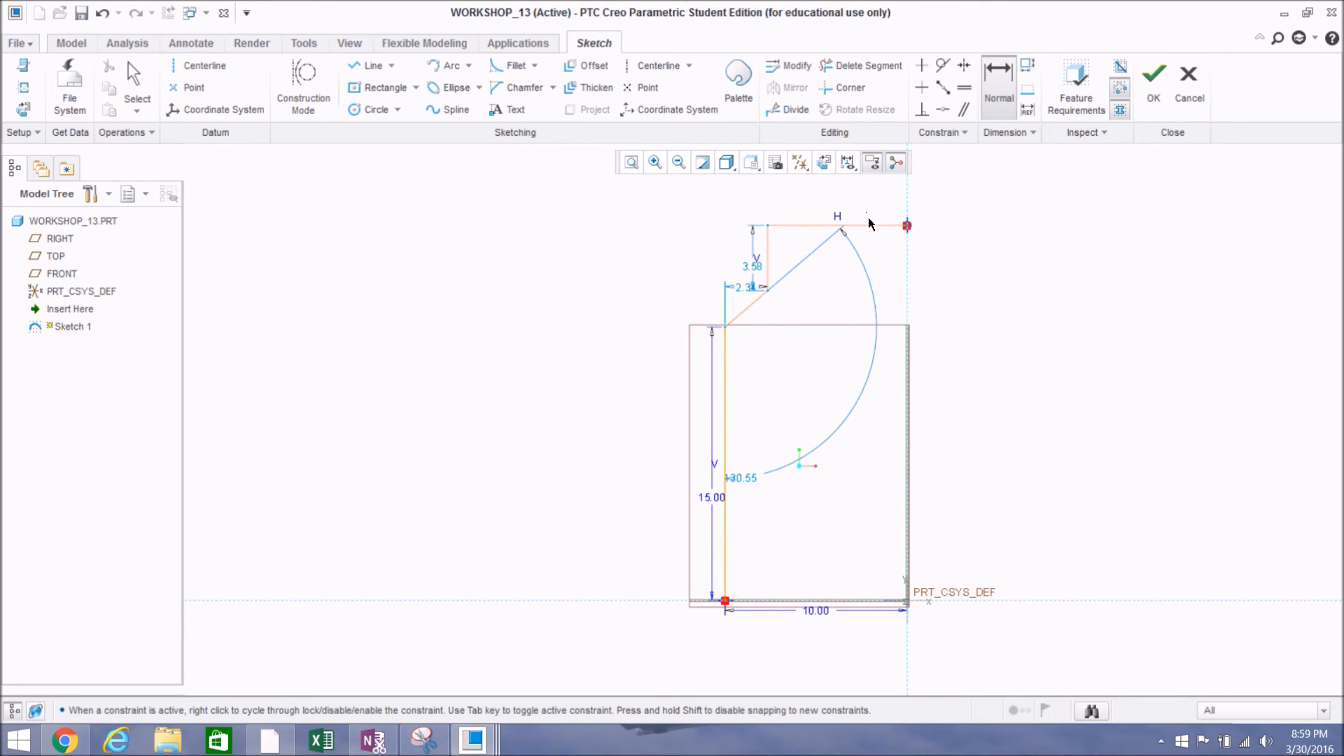
{"action": "scroll", "coordinate": [870, 221], "scroll_direction": "down", "scroll_amount": 3}
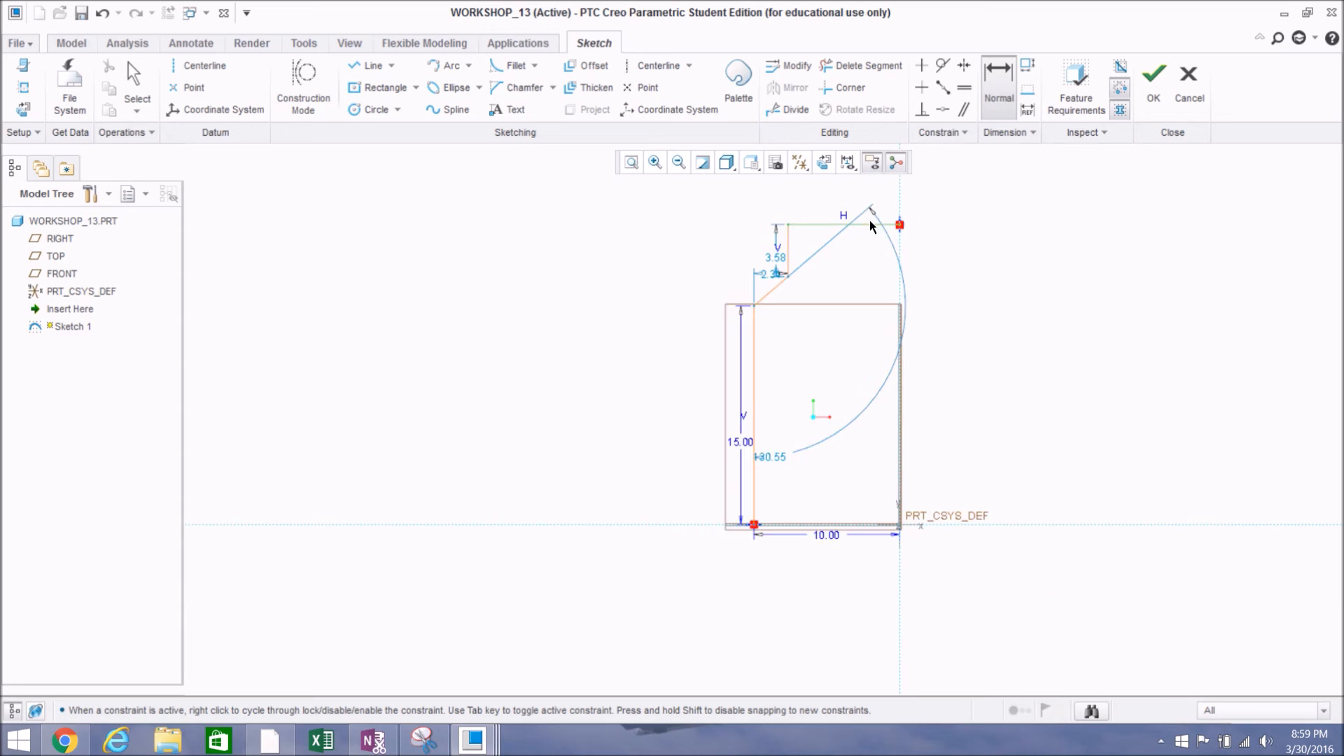
{"action": "scroll", "coordinate": [867, 190], "scroll_direction": "up", "scroll_amount": 3}
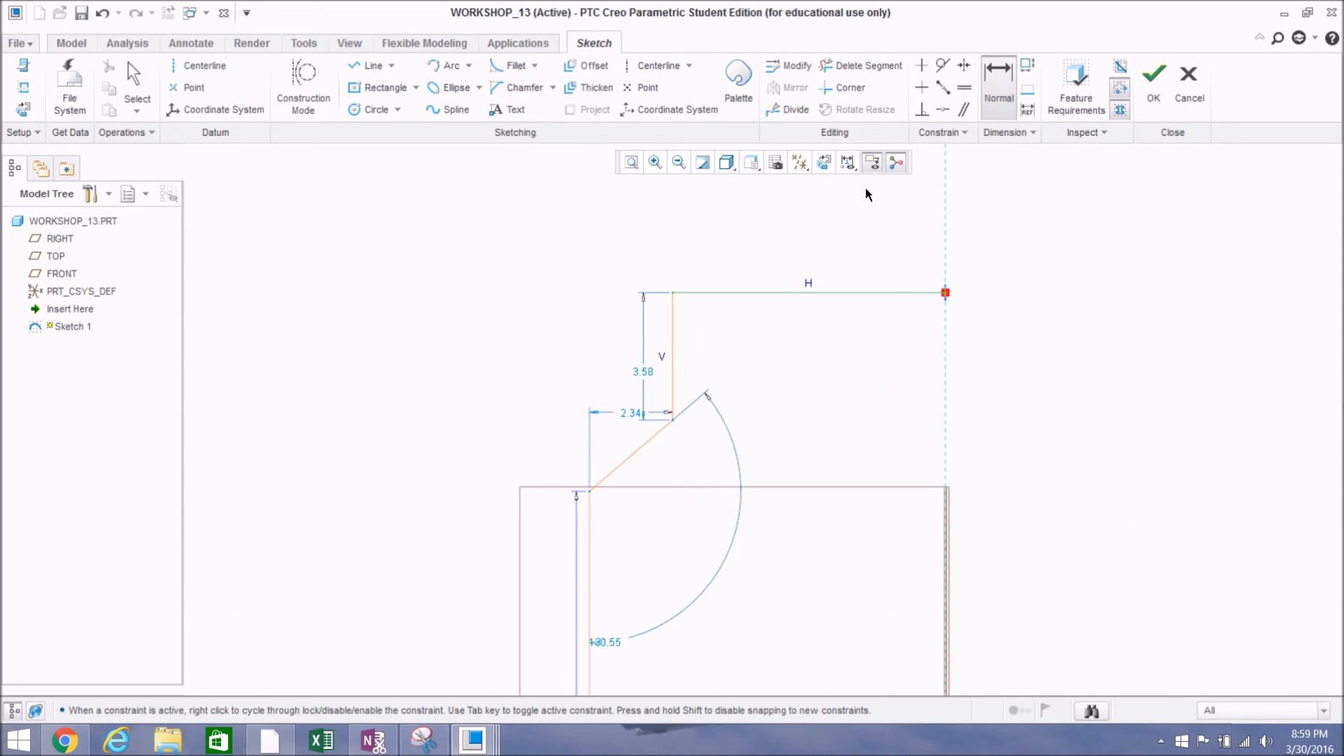
{"action": "middle_click", "coordinate": [825, 221]}
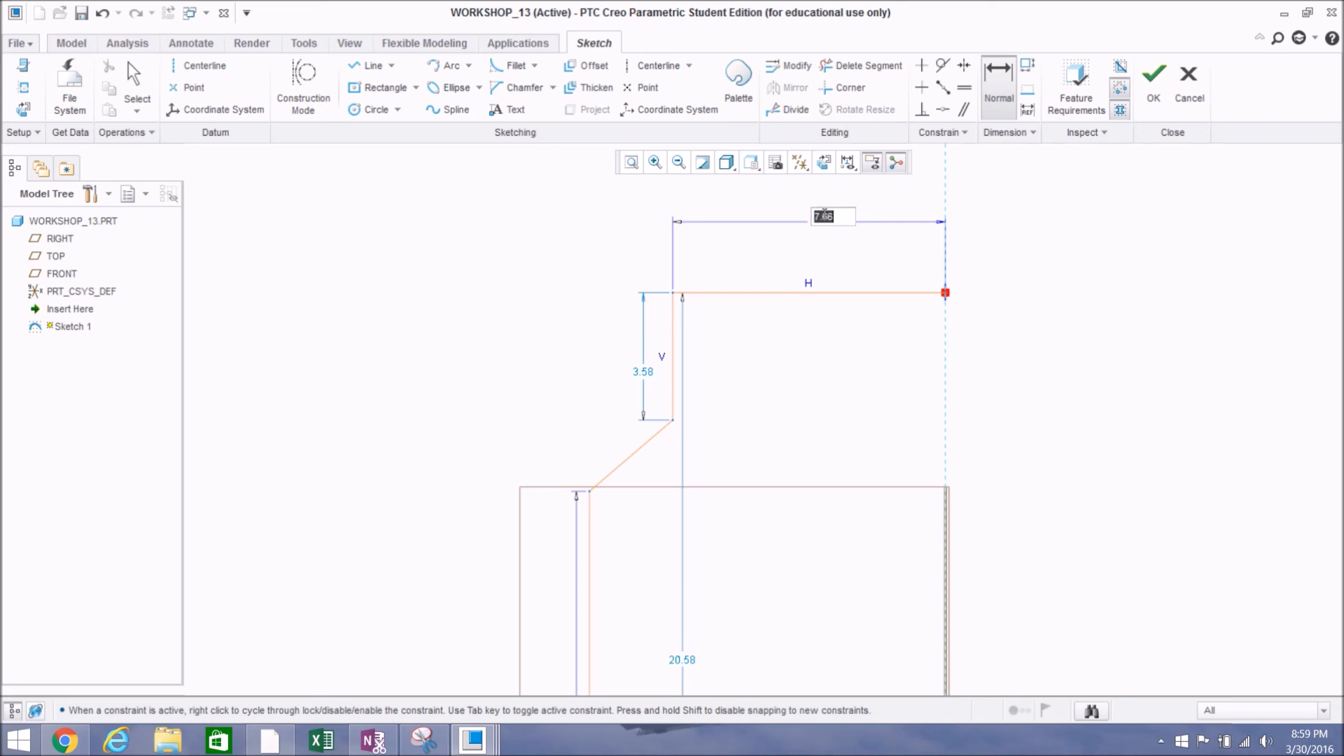
{"action": "type", "text": "8"}
{"action": "key", "text": "Return"}
{"action": "scroll", "coordinate": [824, 218], "scroll_direction": "down", "scroll_amount": 5}
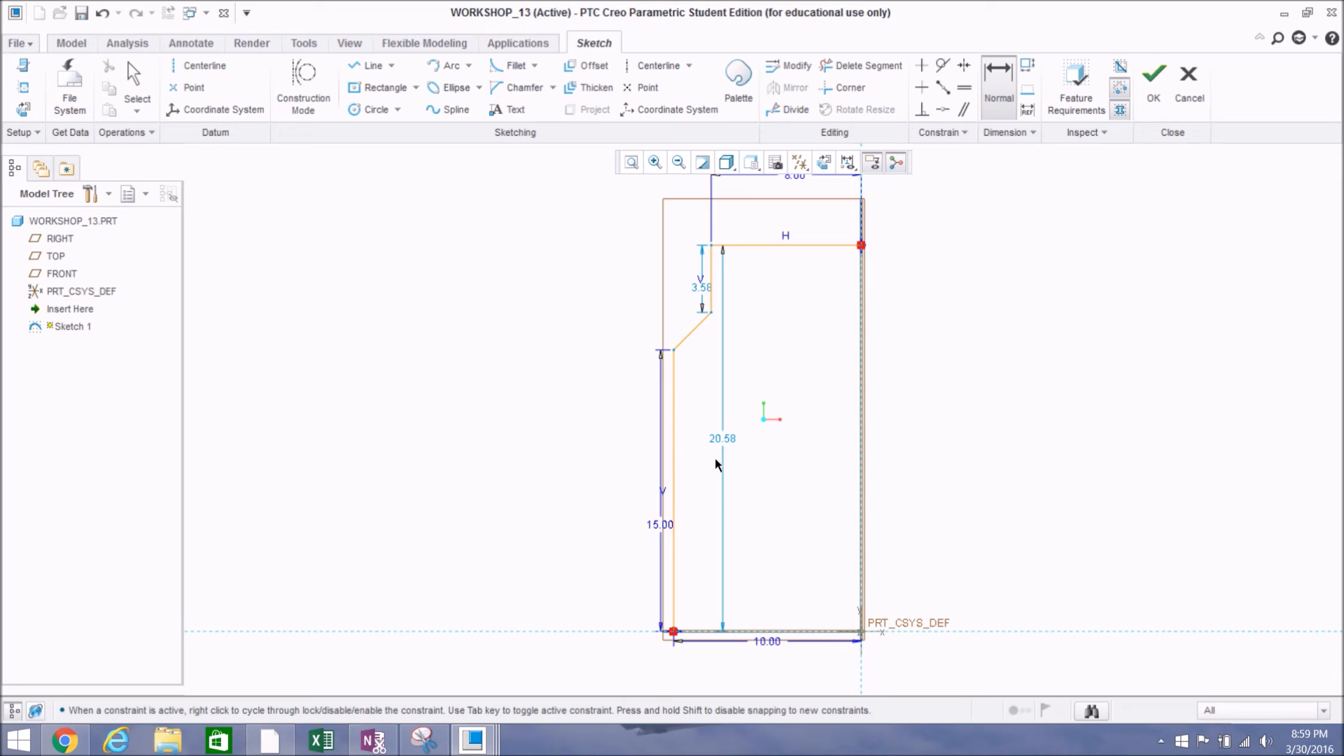
Step: Move the overall height dimension outside the profile and set it to 20, then shift the 15 dimension slightly outward
{"action": "middle_click", "coordinate": [699, 424]}
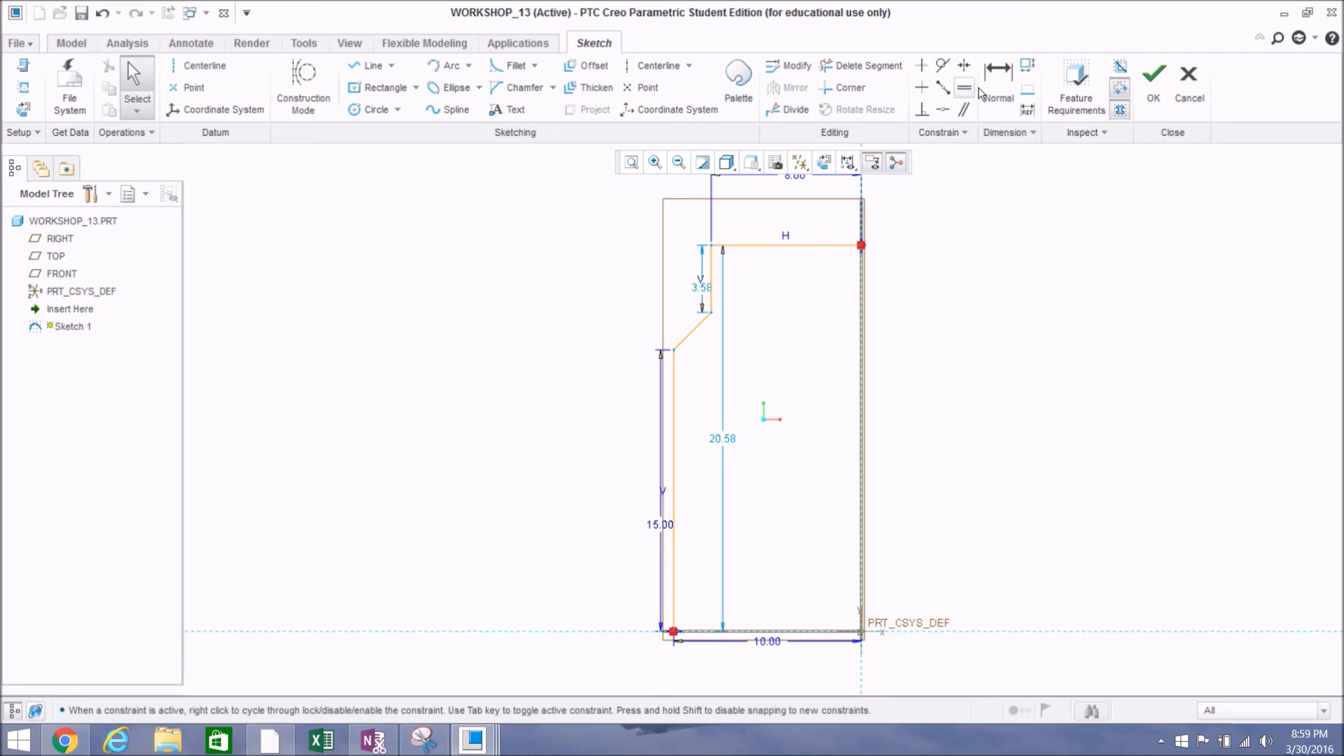
{"action": "left_click_drag", "start_coordinate": [733, 439], "coordinate": [577, 429]}
{"action": "double_click", "coordinate": [575, 427]}
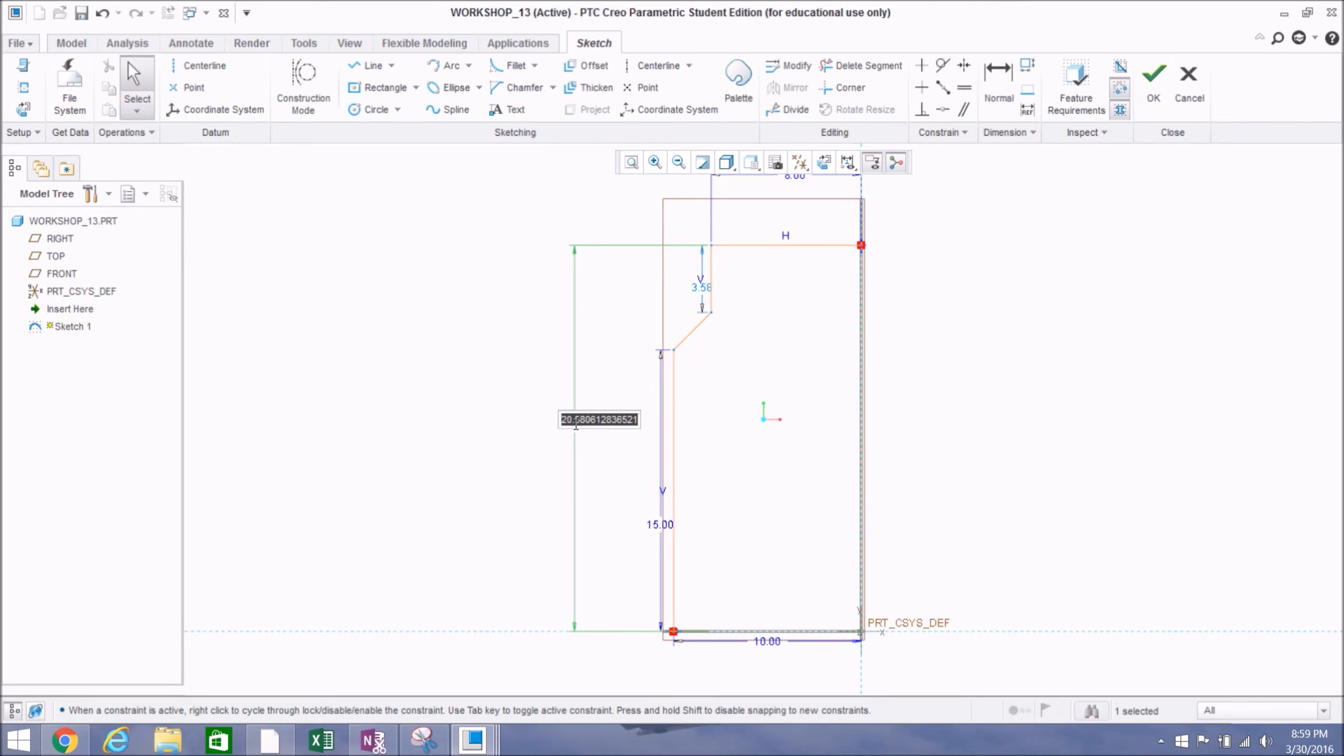
{"action": "type", "text": "20"}
{"action": "key", "text": "Return"}
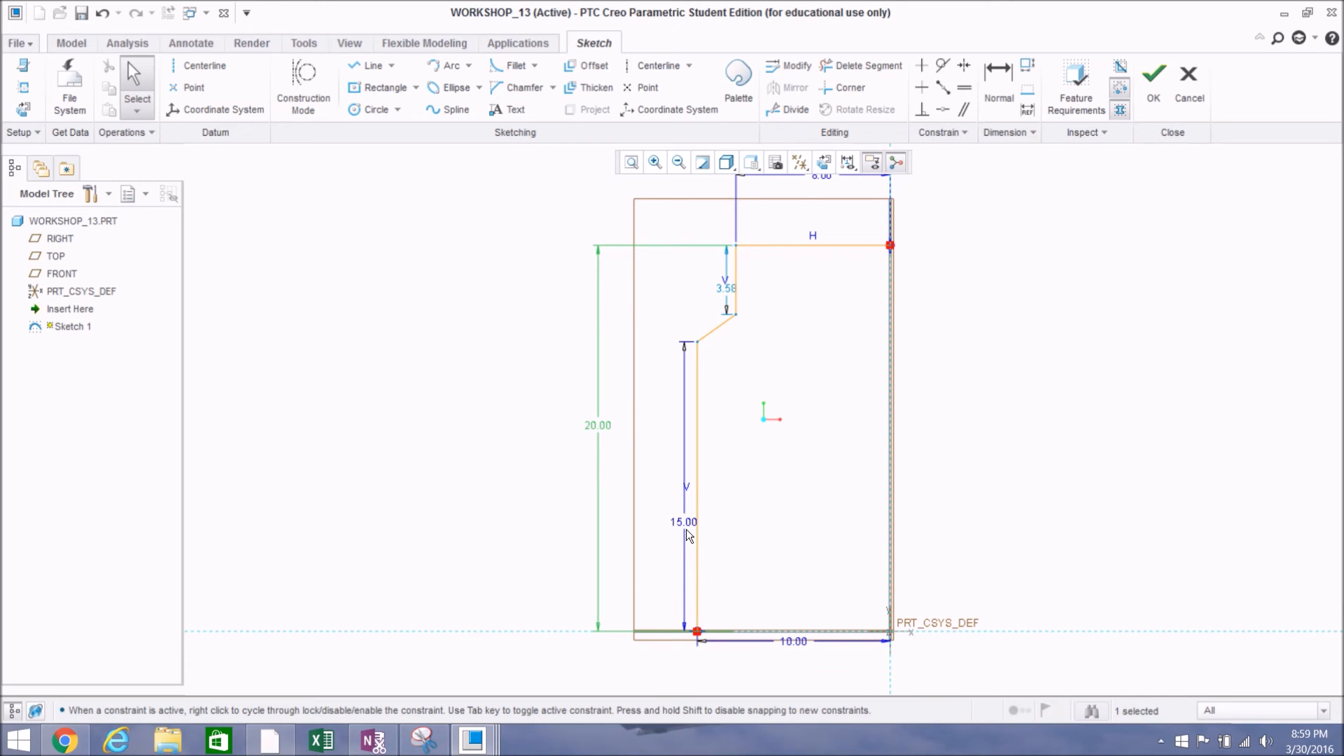
{"action": "left_click_drag", "start_coordinate": [686, 519], "coordinate": [670, 518]}
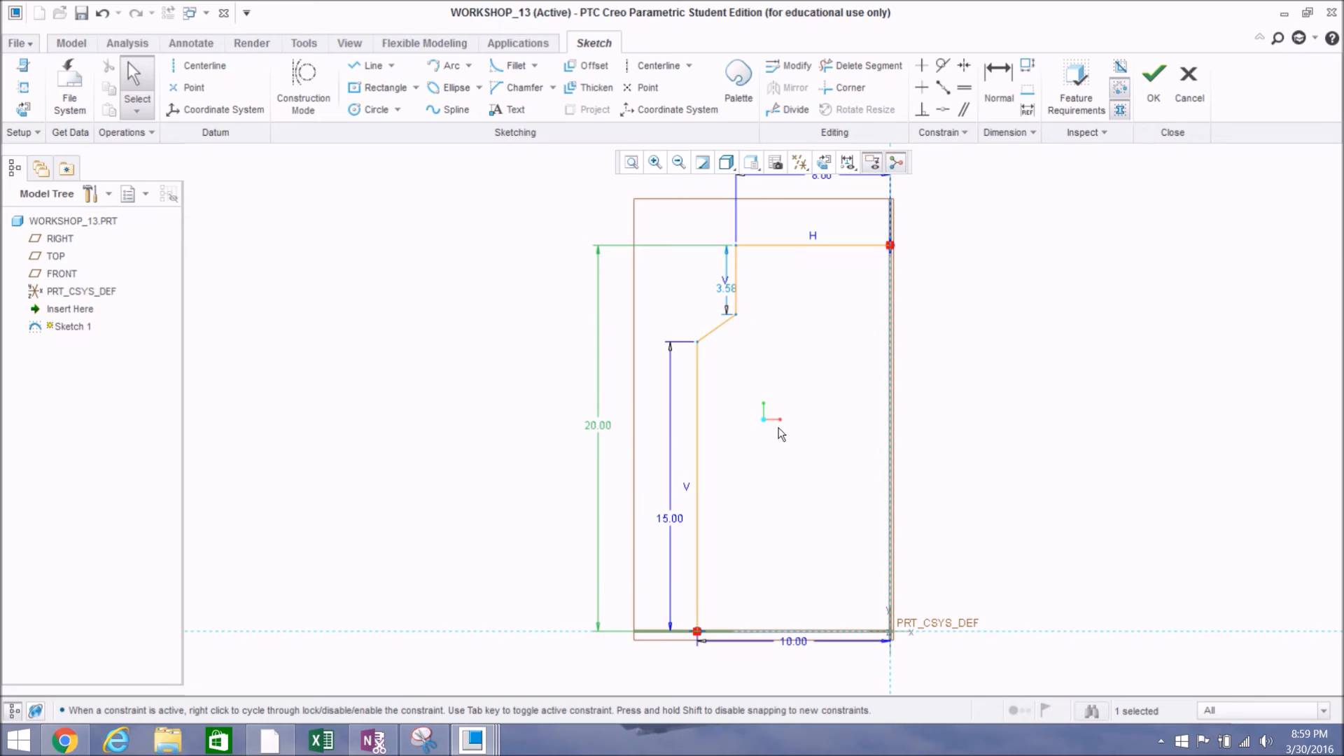
Step: Dimension the height of the slanted line's upper endpoint above the horizontal reference and set it to 17
{"action": "left_click", "coordinate": [1010, 105]}
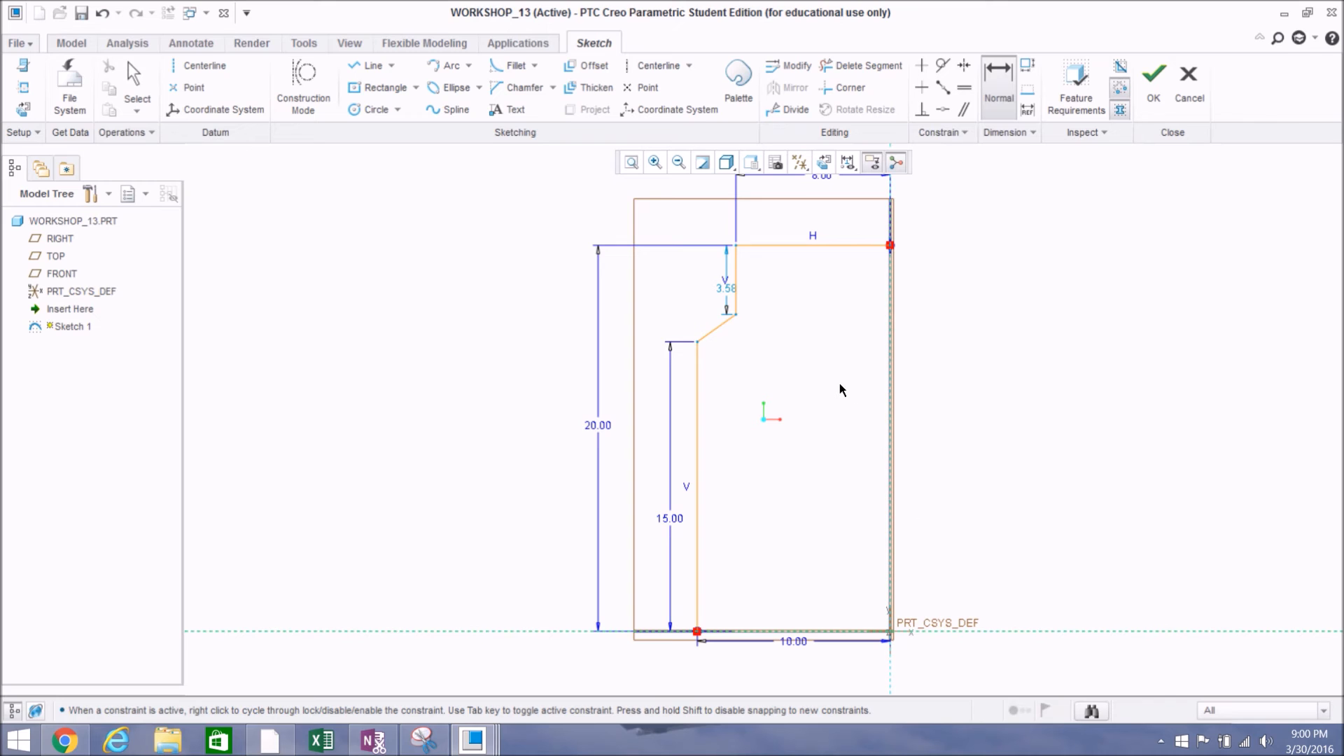
{"action": "scroll", "coordinate": [738, 309], "scroll_direction": "up", "scroll_amount": 5}
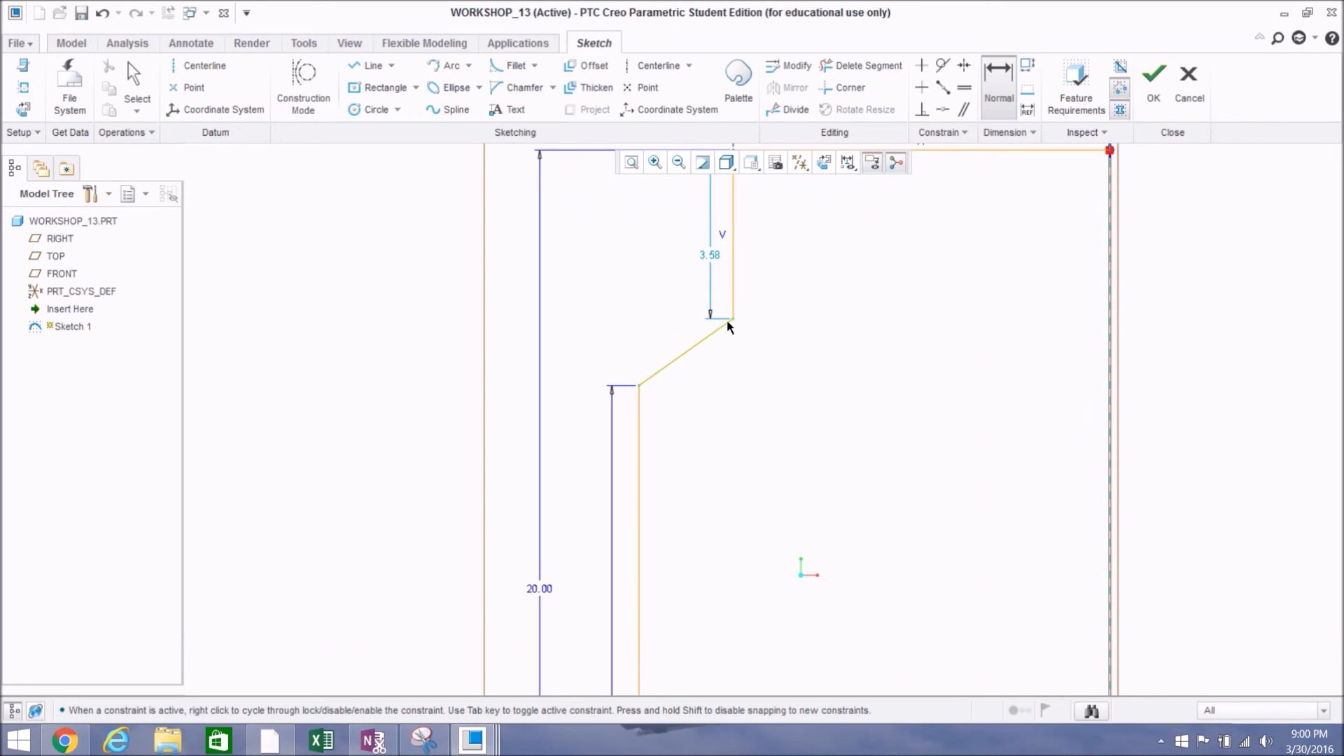
{"action": "left_click", "coordinate": [733, 320]}
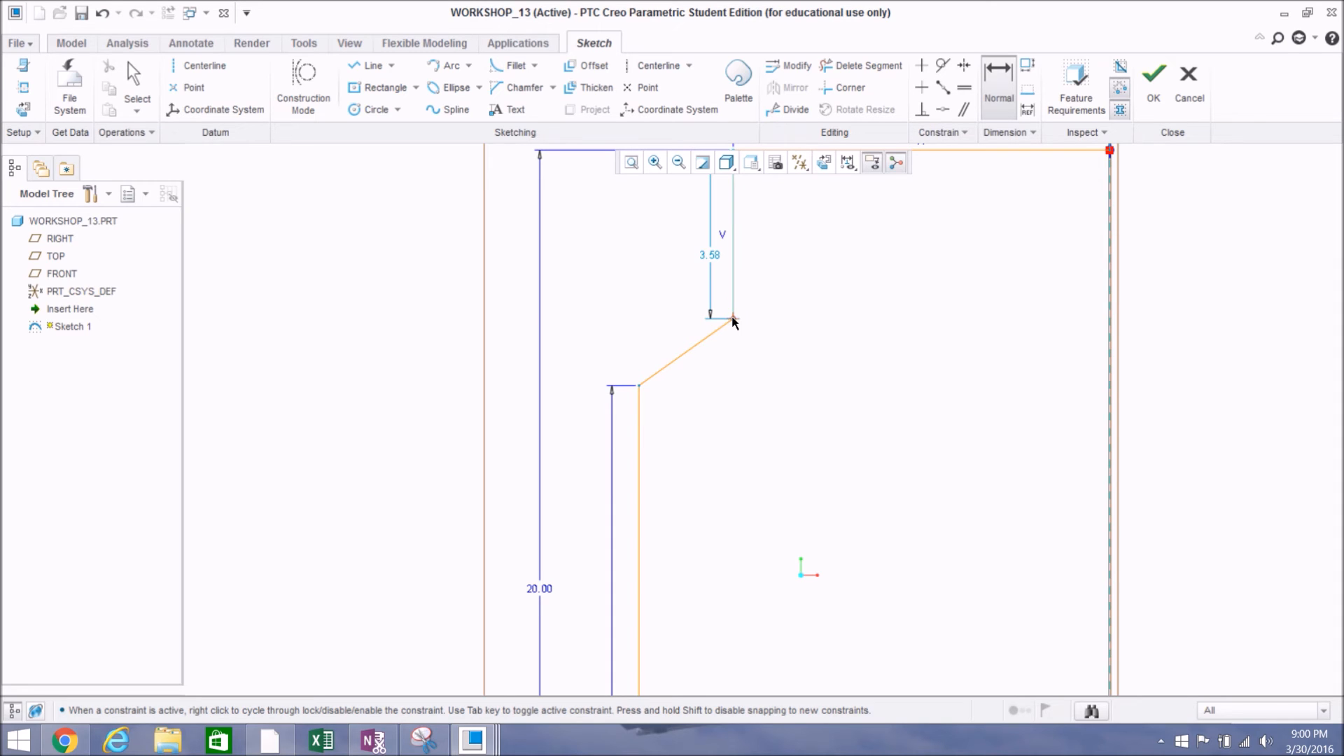
{"action": "middle_click", "coordinate": [574, 313]}
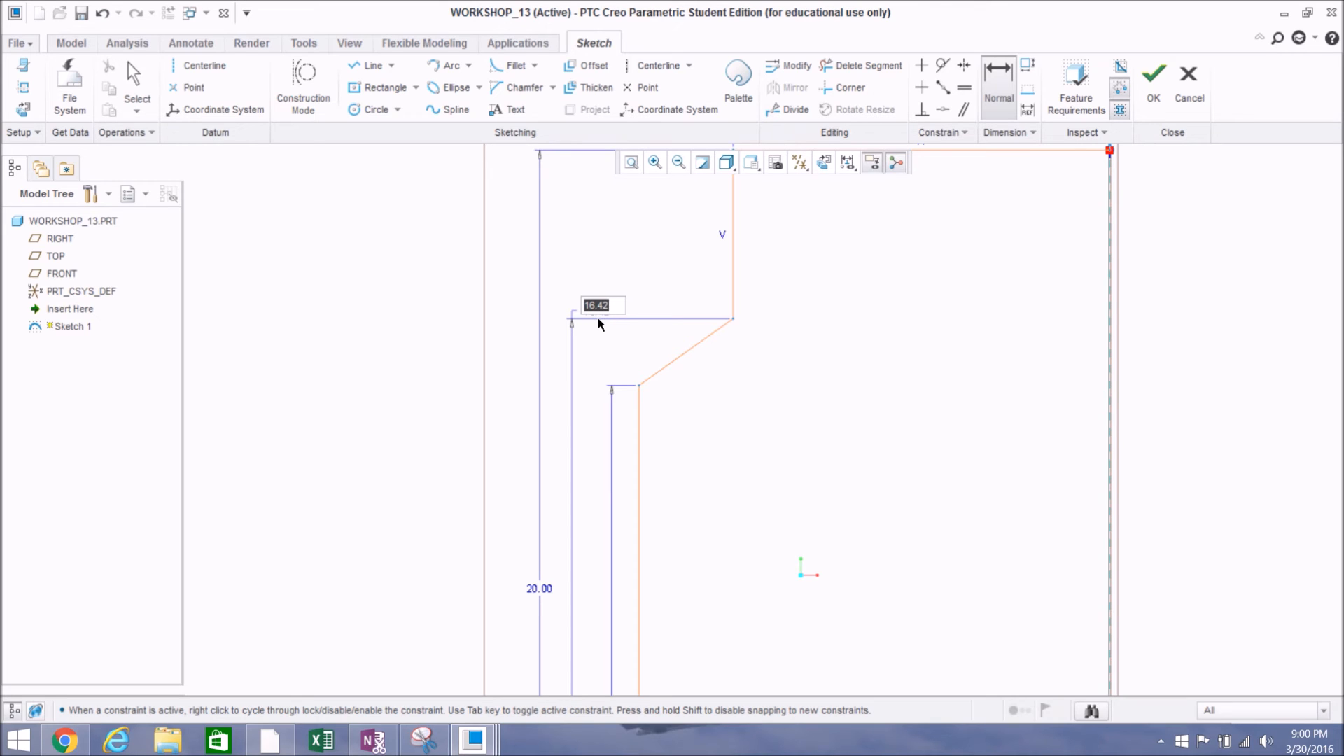
{"action": "type", "text": "17"}
{"action": "key", "text": "Return"}
{"action": "scroll", "coordinate": [526, 397], "scroll_direction": "down", "scroll_amount": 1}
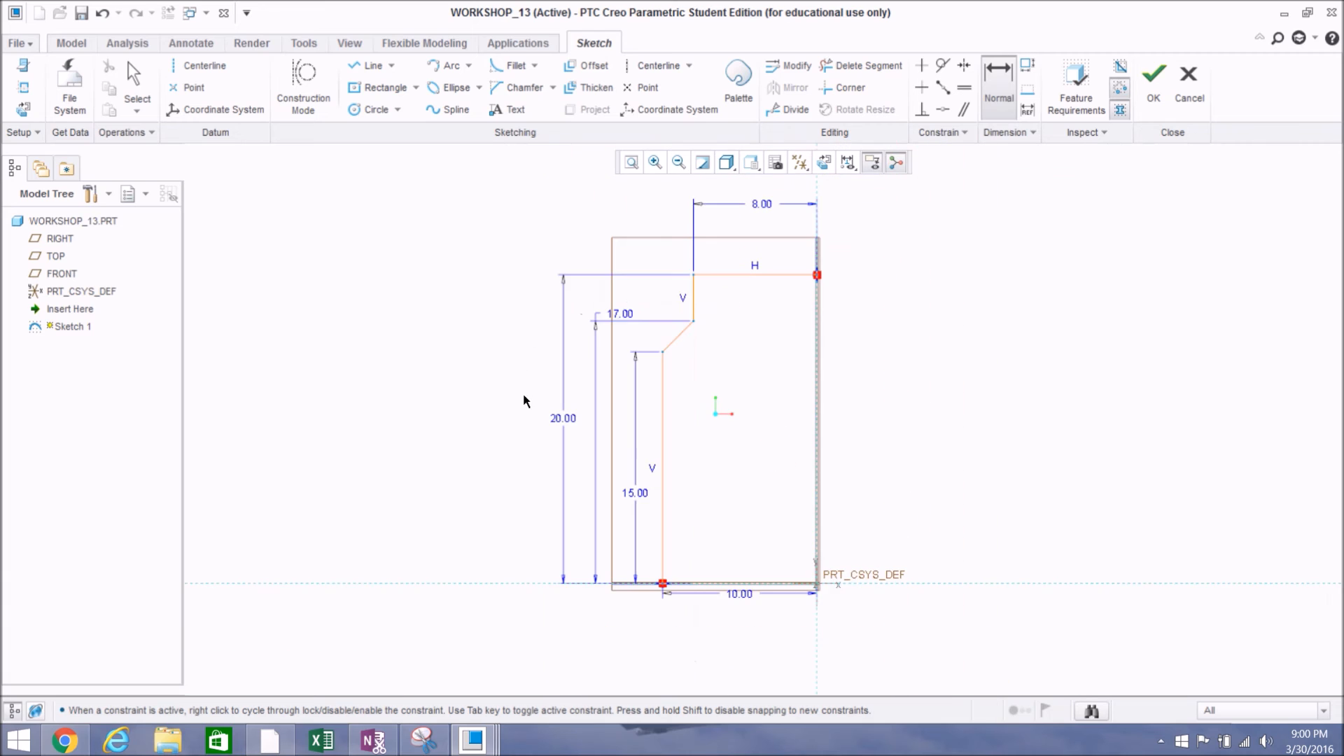
Step: Spread the 20, 17 and 15 height dimensions into separate staggered columns outside the profile
{"action": "scroll", "coordinate": [553, 390], "scroll_direction": "up", "scroll_amount": 1}
{"action": "left_click", "coordinate": [591, 428]}
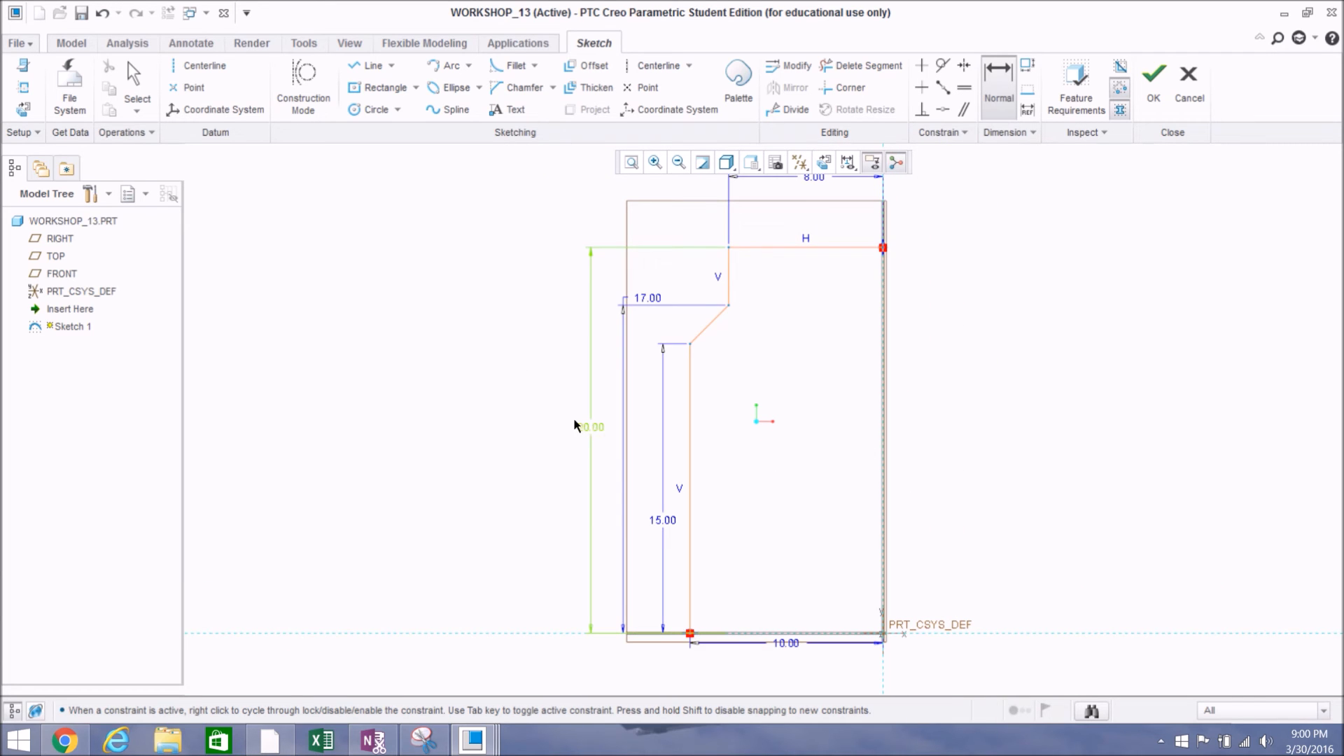
{"action": "middle_click", "coordinate": [544, 421]}
{"action": "left_click_drag", "start_coordinate": [584, 428], "coordinate": [518, 430]}
{"action": "left_click_drag", "start_coordinate": [652, 297], "coordinate": [591, 456]}
{"action": "left_click_drag", "start_coordinate": [661, 520], "coordinate": [653, 482]}
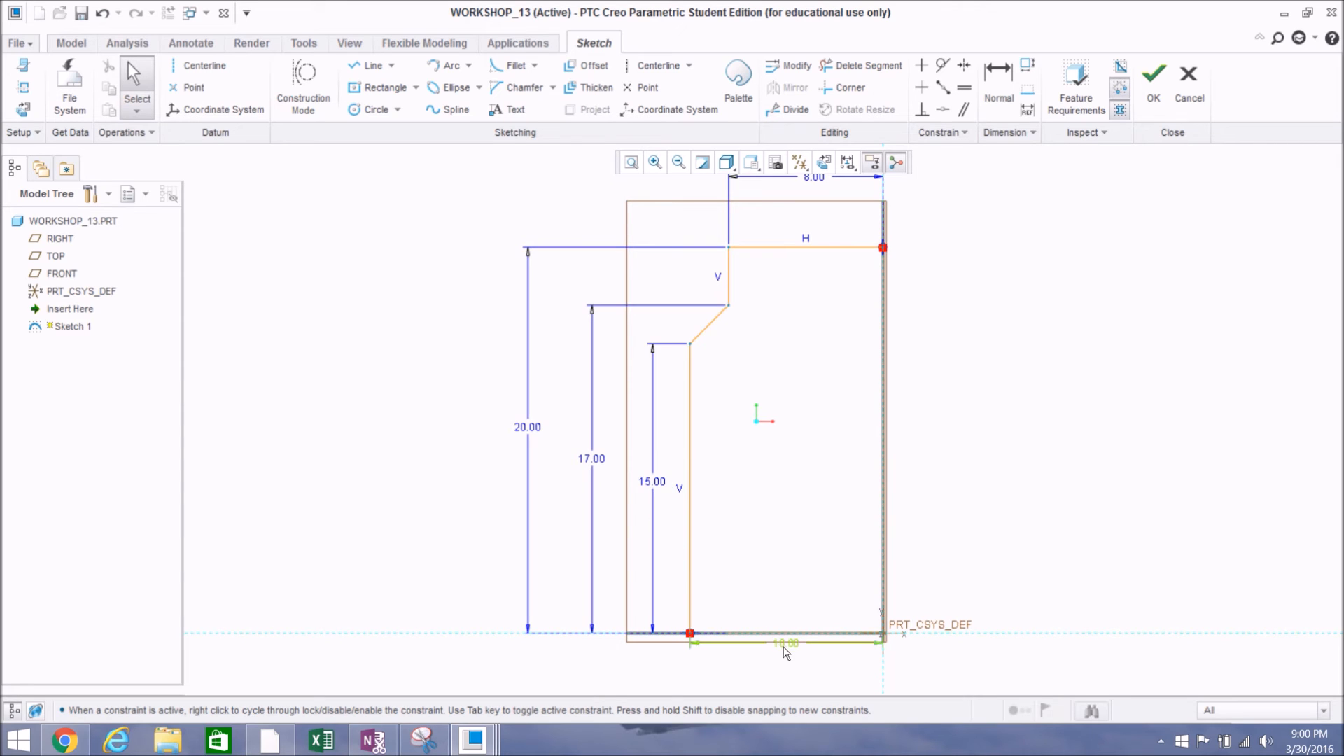
Step: Stack the 8 and 10 width dimensions above the profile, with the 8 dimension closest to its upper line
{"action": "left_click_drag", "start_coordinate": [788, 640], "coordinate": [788, 672]}
{"action": "scroll", "coordinate": [489, 519], "scroll_direction": "down", "scroll_amount": 1}
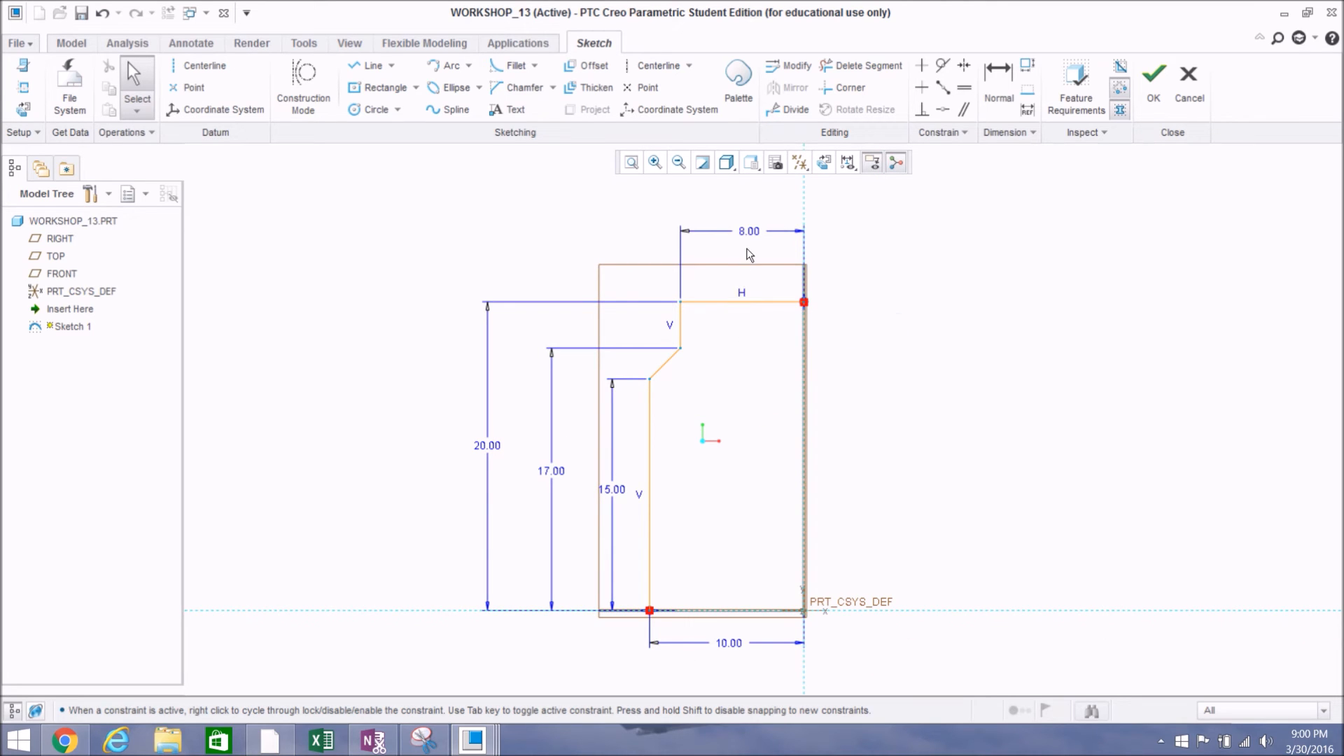
{"action": "mouse_move", "coordinate": [749, 236]}
{"action": "left_mouse_down"}
{"action": "mouse_move", "coordinate": [768, 688]}
{"action": "mouse_move", "coordinate": [798, 284]}
{"action": "mouse_move", "coordinate": [763, 278]}
{"action": "left_mouse_up"}
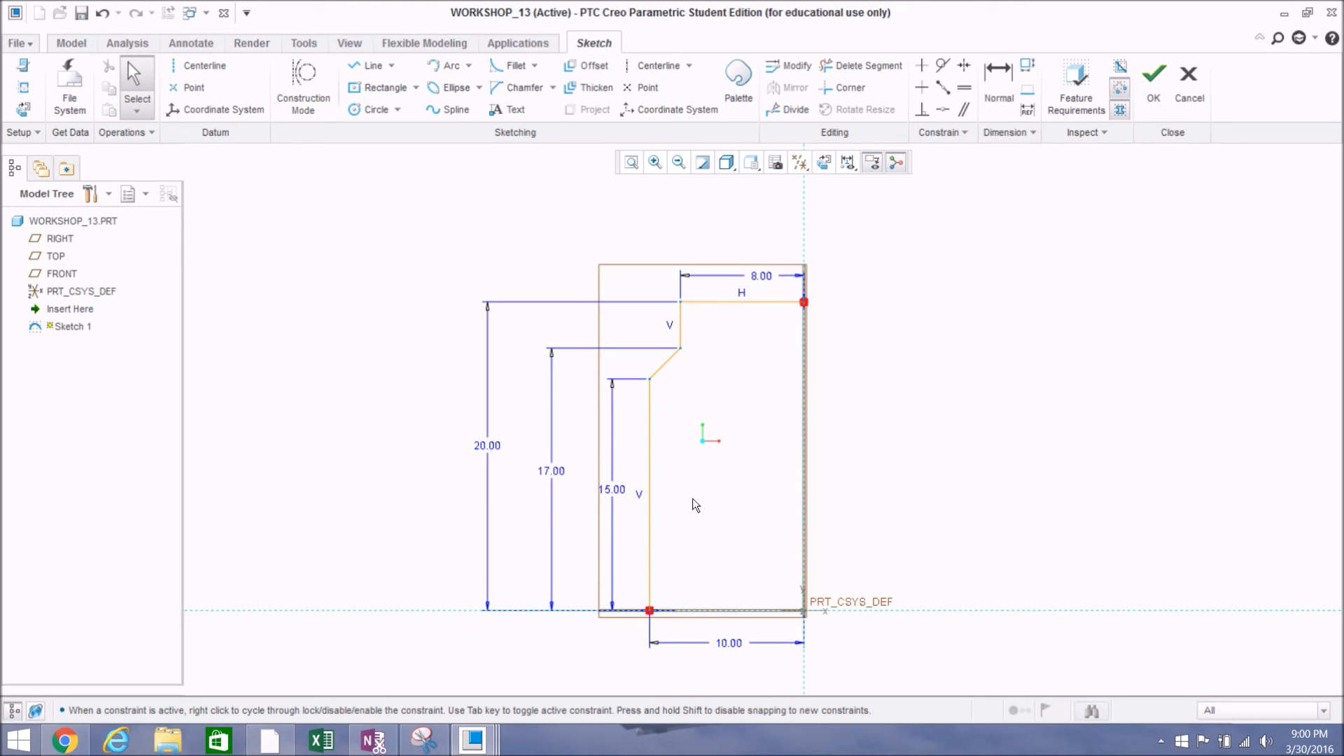
{"action": "mouse_move", "coordinate": [722, 641]}
{"action": "left_mouse_down"}
{"action": "mouse_move", "coordinate": [764, 348]}
{"action": "mouse_move", "coordinate": [765, 232]}
{"action": "mouse_move", "coordinate": [754, 246]}
{"action": "mouse_move", "coordinate": [766, 240]}
{"action": "left_mouse_up"}
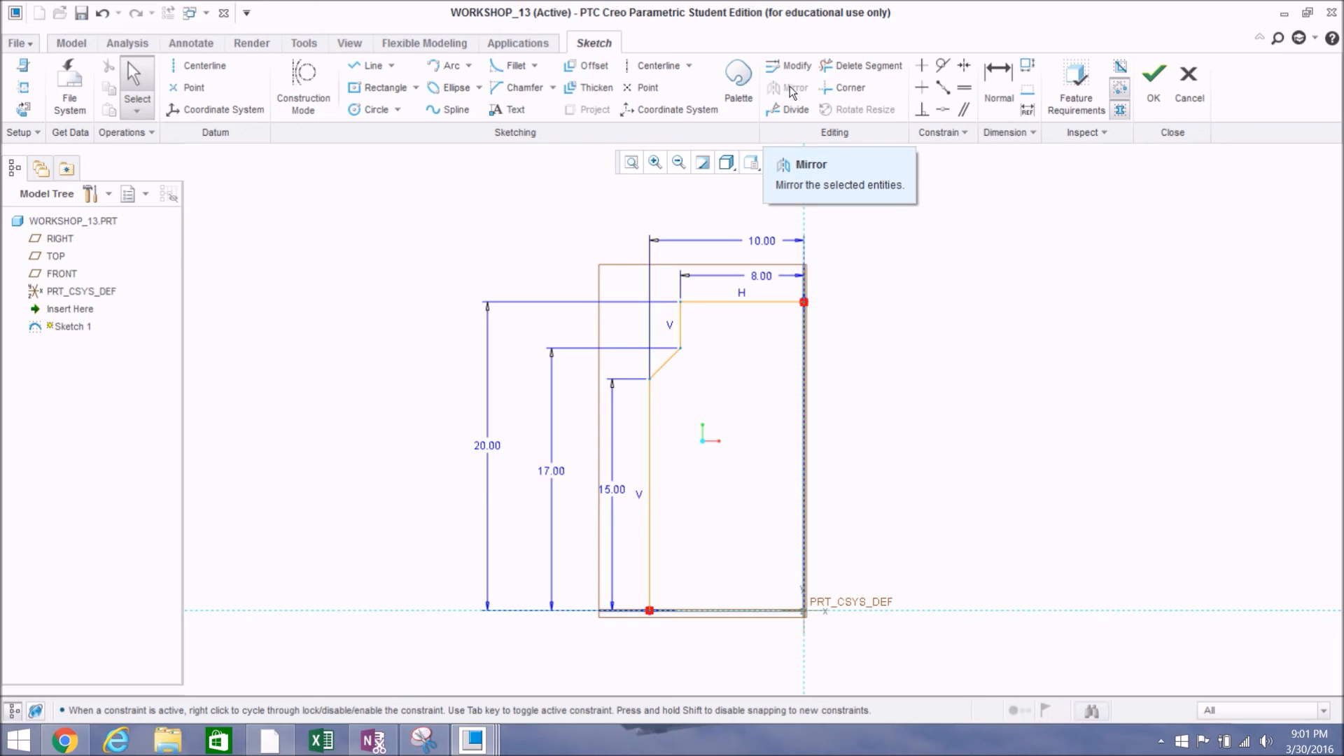
{"action": "left_click", "coordinate": [758, 308]}
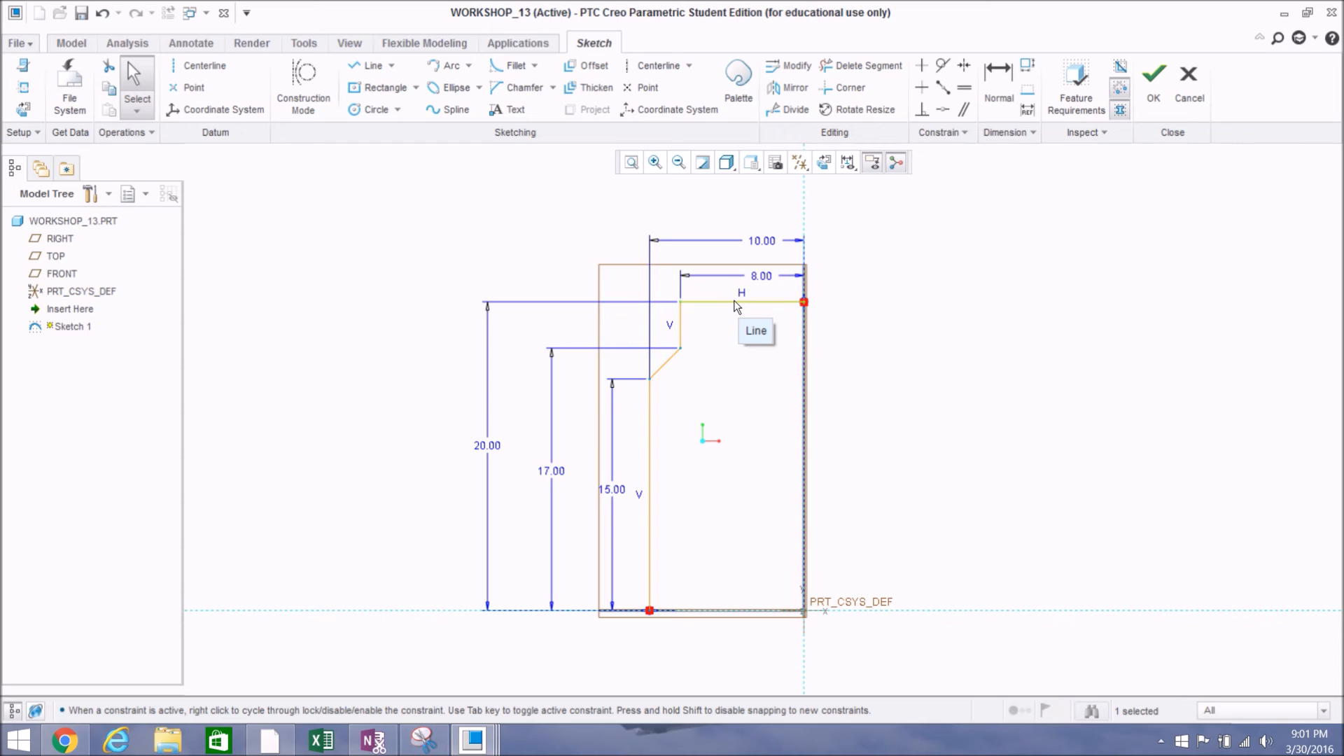
{"action": "left_click", "coordinate": [680, 328], "text": "ctrl"}
{"action": "left_click", "coordinate": [648, 420], "text": "ctrl"}
{"action": "left_click", "coordinate": [674, 361], "text": "ctrl"}
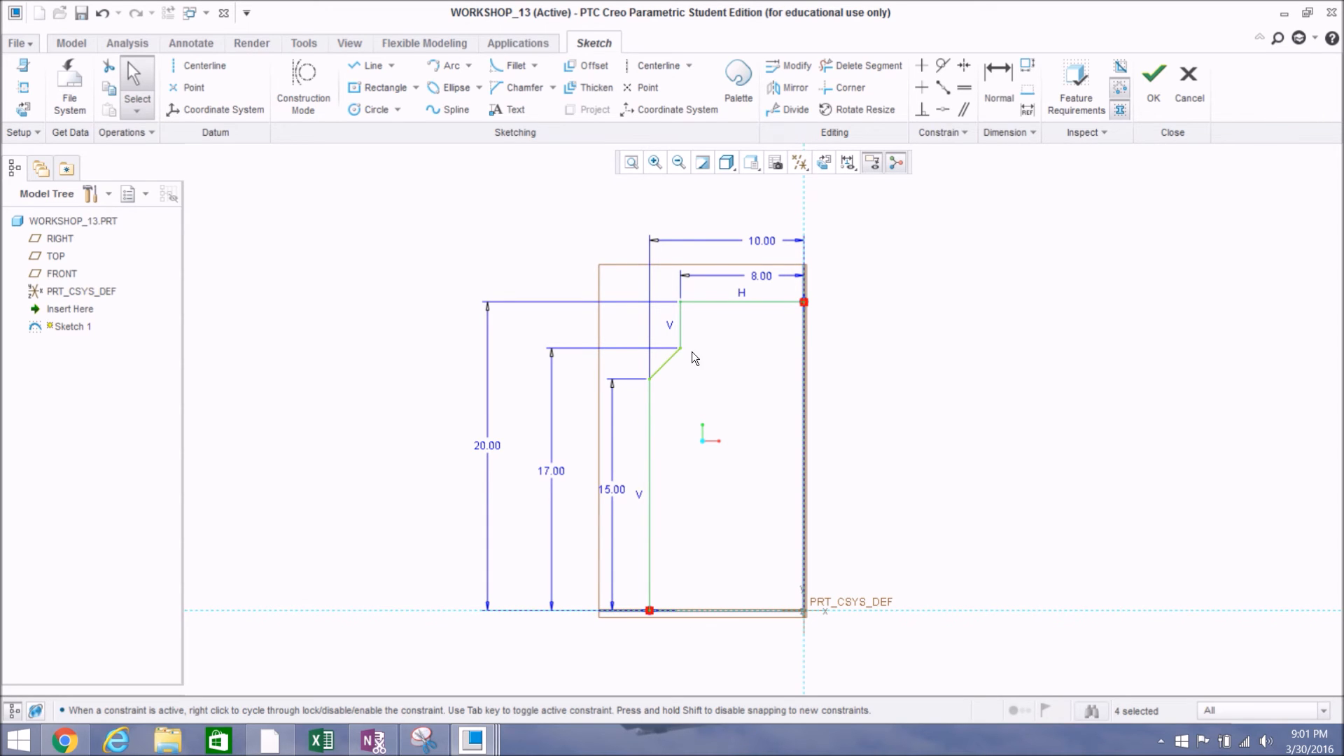
{"action": "left_click", "coordinate": [922, 284]}
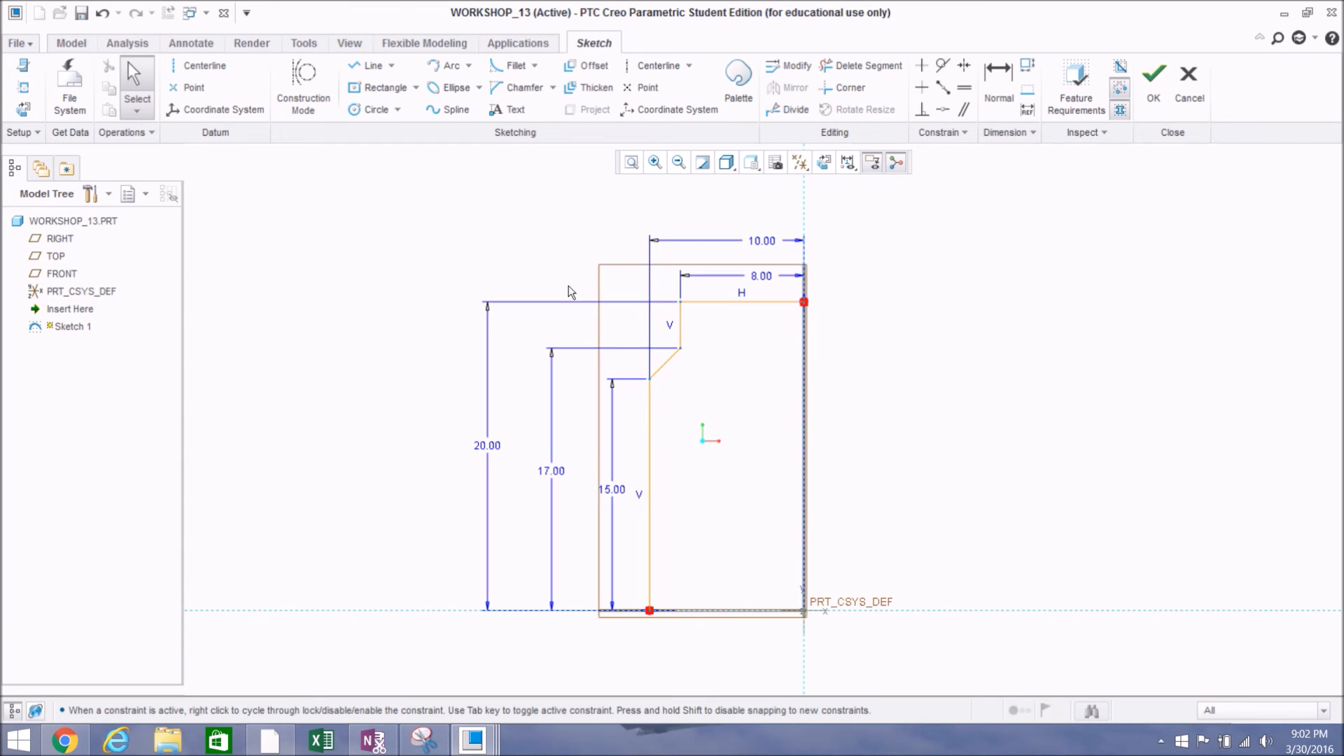
{"action": "mouse_move", "coordinate": [460, 231]}
{"action": "left_mouse_down"}
{"action": "mouse_move", "coordinate": [572, 287]}
{"action": "mouse_move", "coordinate": [620, 335]}
{"action": "mouse_move", "coordinate": [846, 640]}
{"action": "left_mouse_up"}
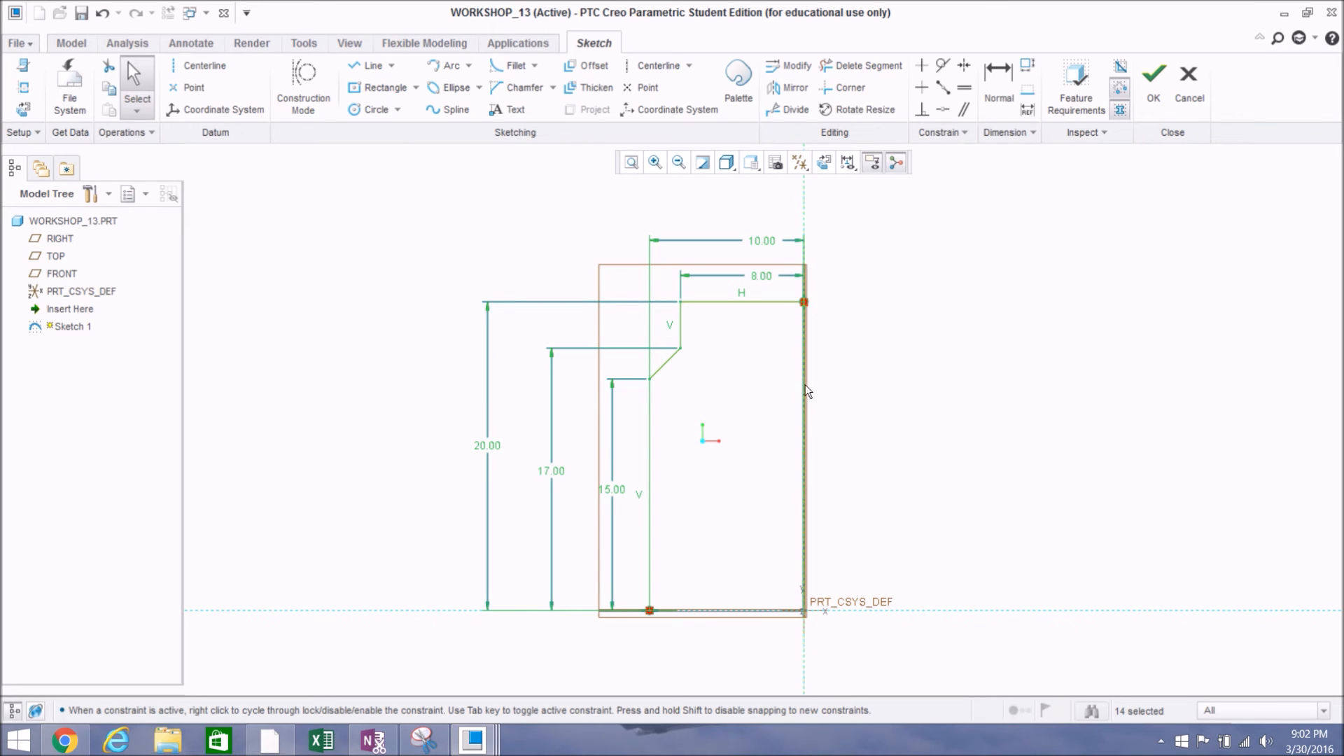
{"action": "left_click", "coordinate": [795, 88]}
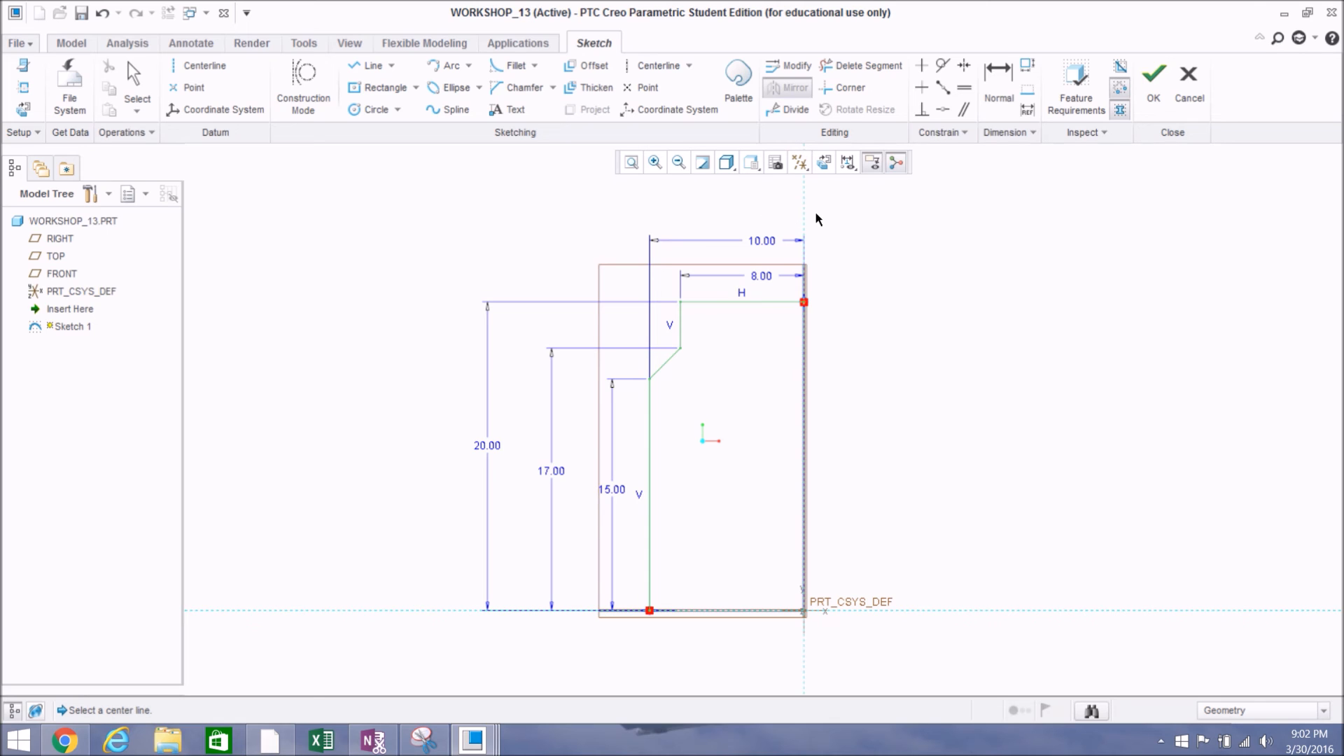
{"action": "middle_click", "coordinate": [839, 245]}
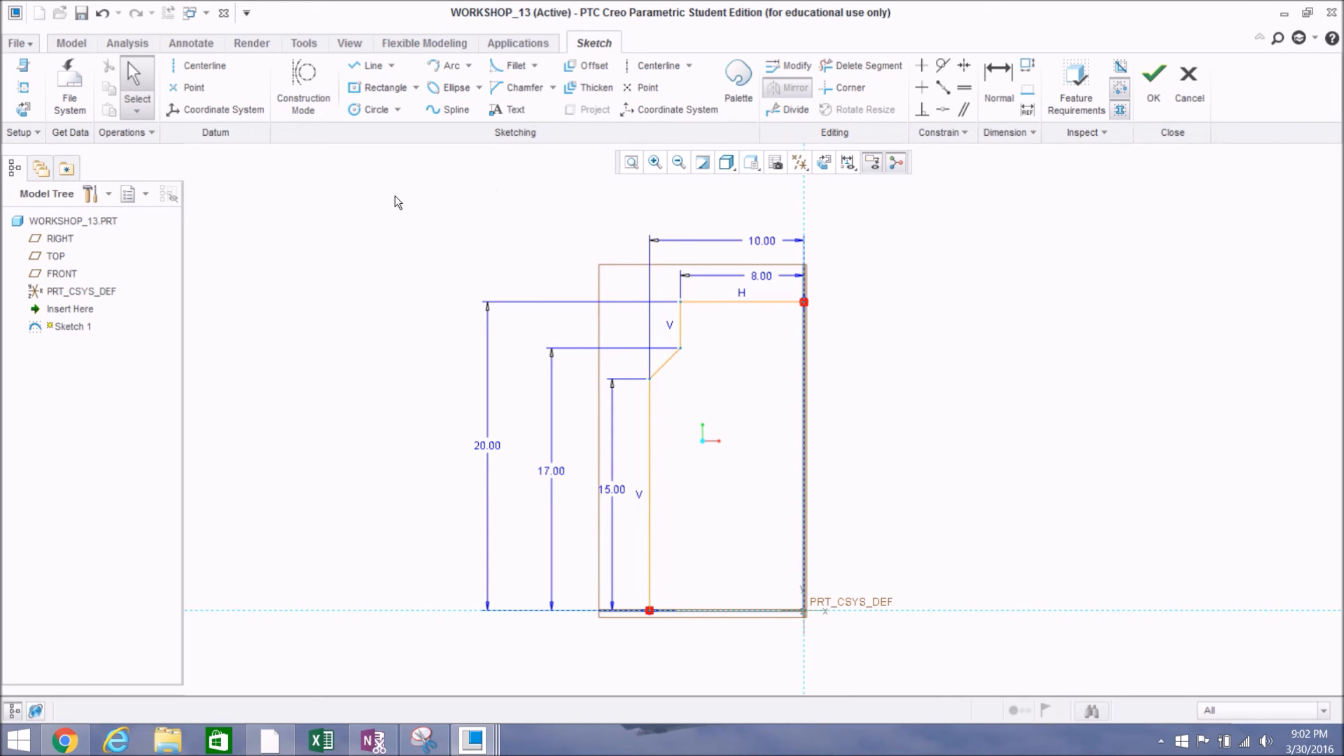
Step: Add a vertical and a horizontal datum centerline through the sketch origin
{"action": "left_click", "coordinate": [202, 65]}
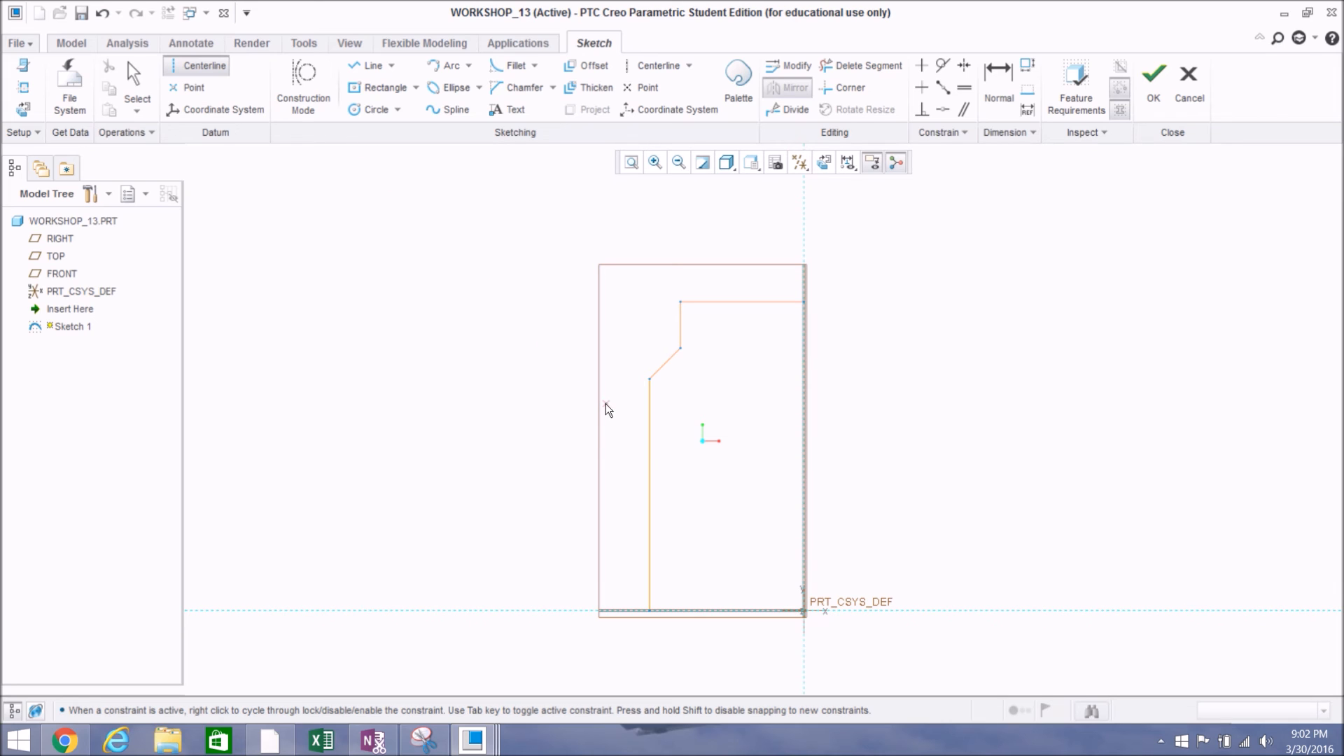
{"action": "left_click", "coordinate": [807, 610]}
{"action": "left_click", "coordinate": [803, 219]}
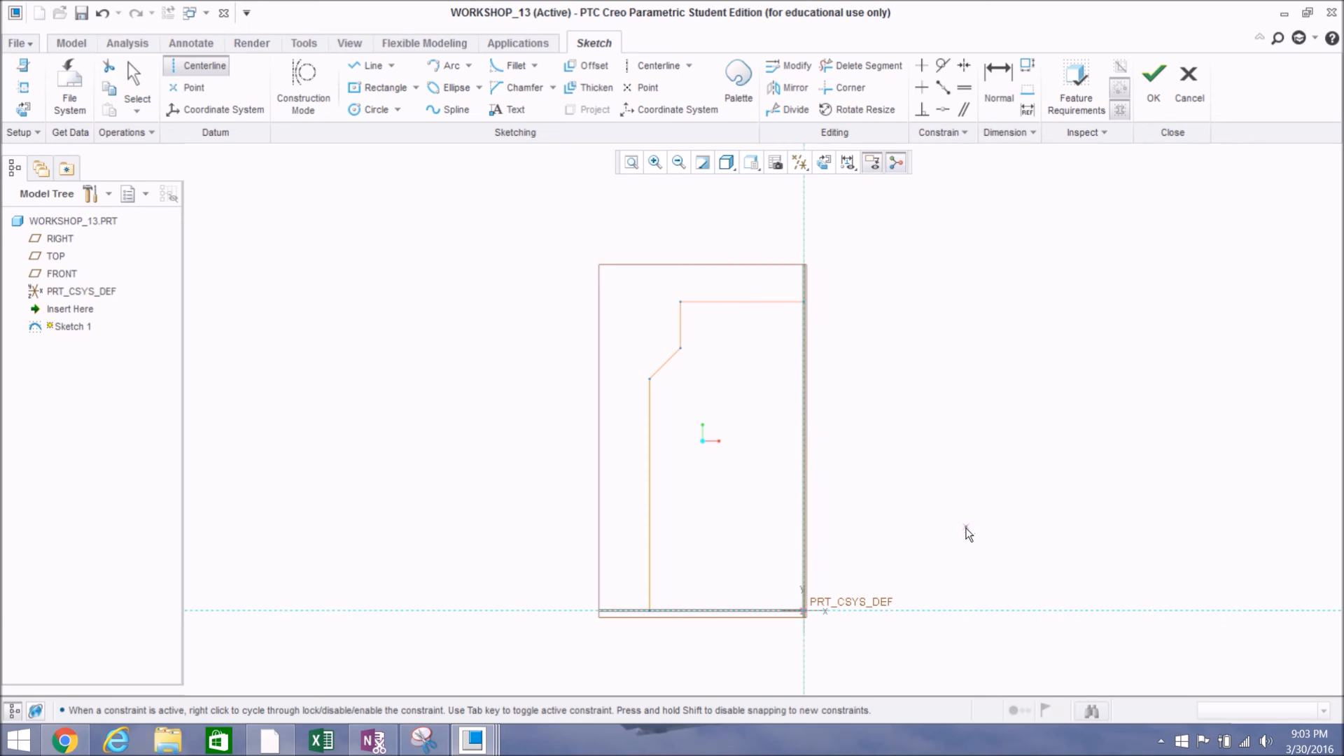
{"action": "left_click", "coordinate": [804, 610]}
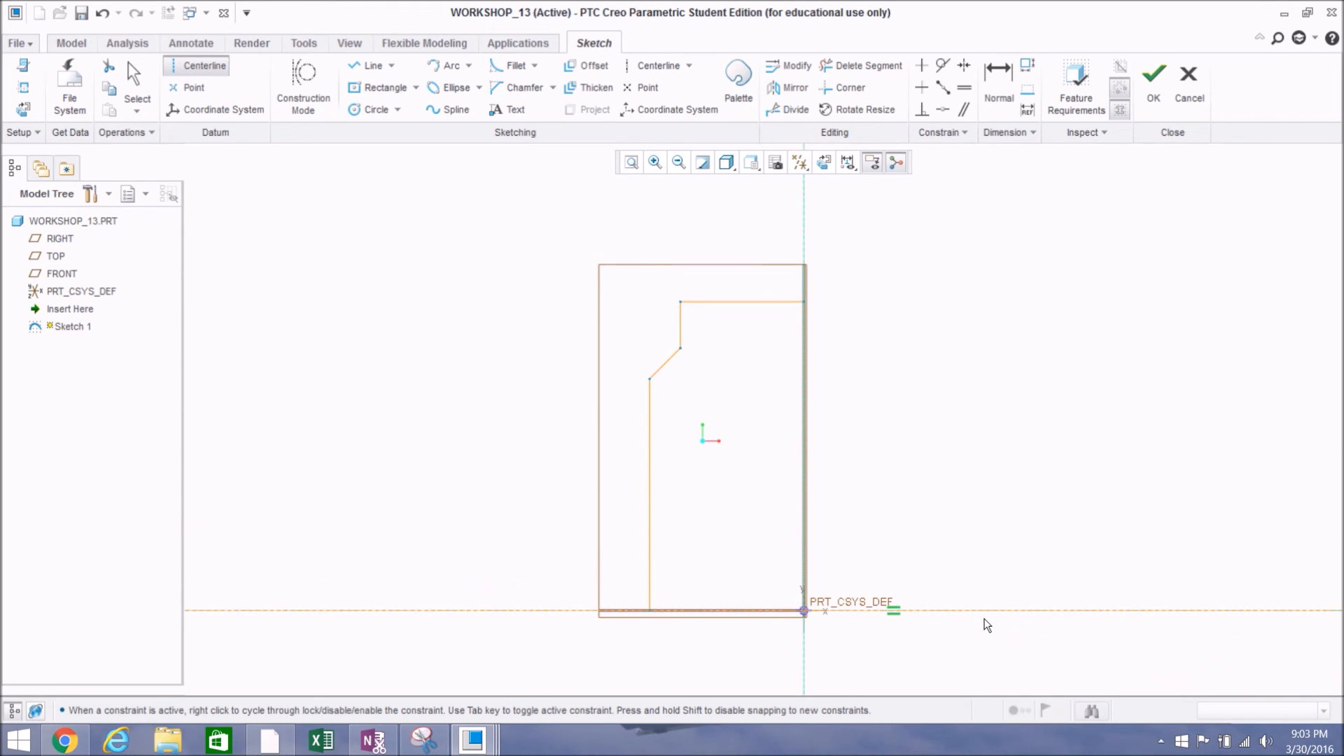
{"action": "middle_click", "coordinate": [1033, 546]}
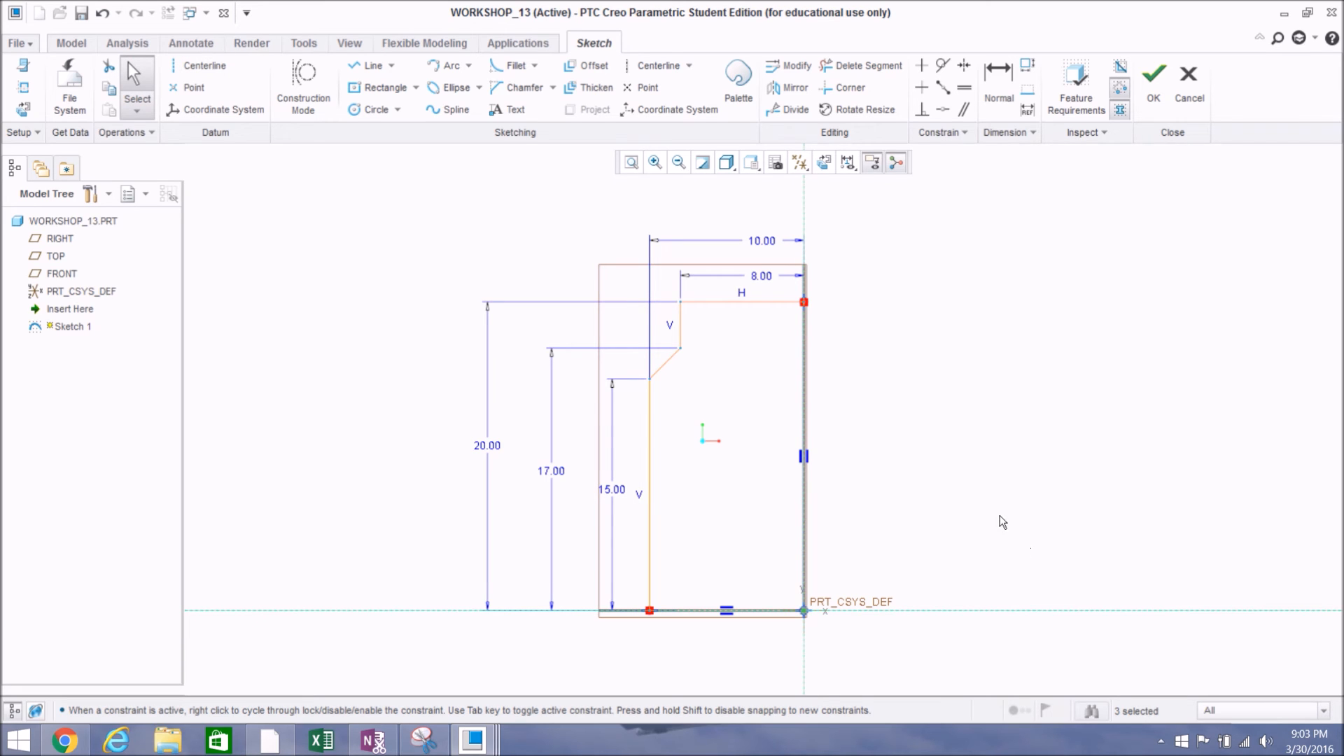
Step: Mirror the quarter profile's four lines about the vertical centerline
{"action": "mouse_move", "coordinate": [506, 228]}
{"action": "left_mouse_down"}
{"action": "mouse_move", "coordinate": [834, 569]}
{"action": "mouse_move", "coordinate": [858, 630]}
{"action": "left_mouse_up"}
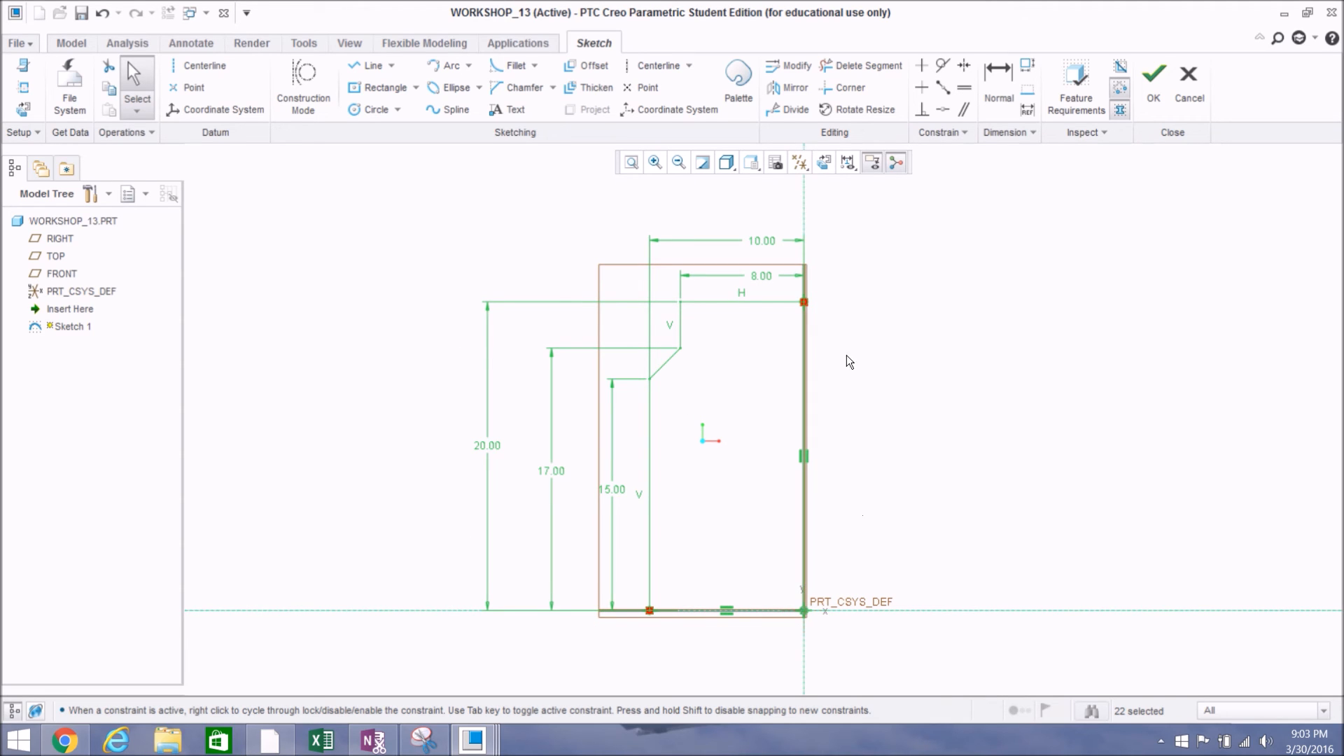
{"action": "left_click", "coordinate": [798, 95]}
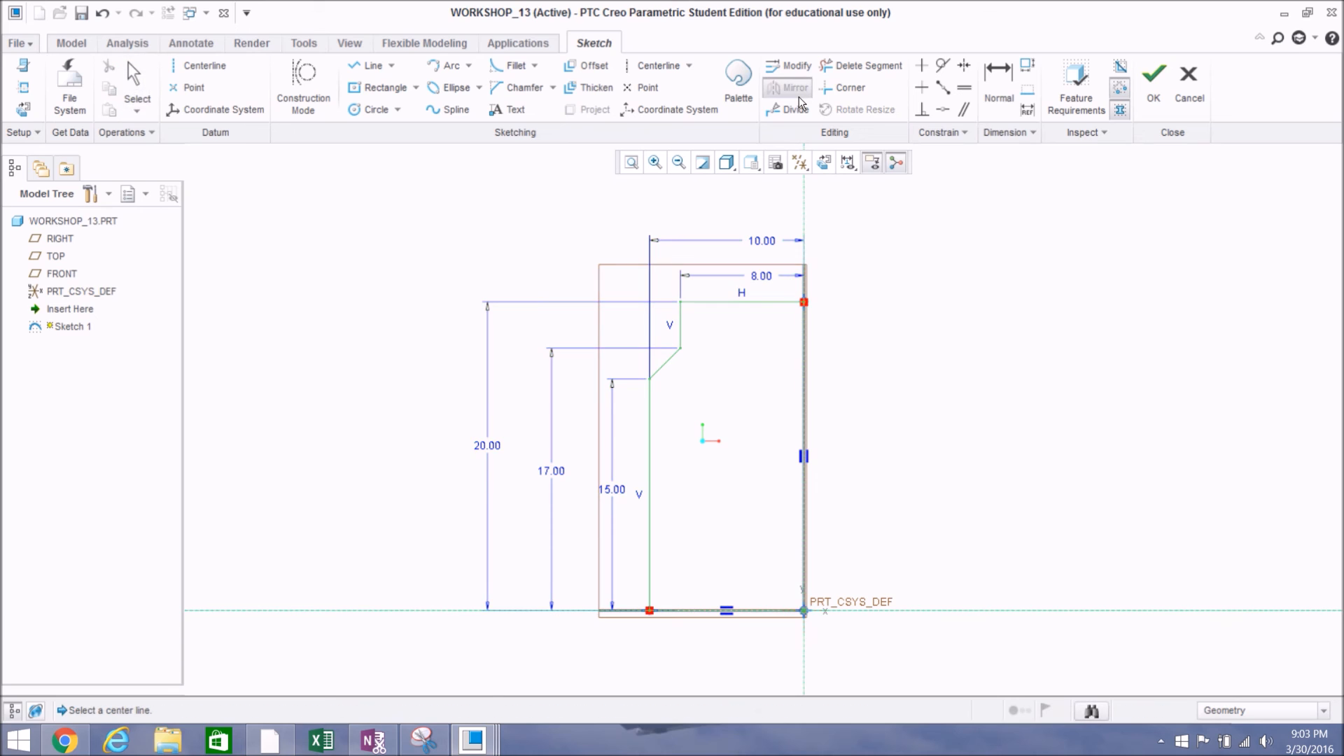
{"action": "left_click", "coordinate": [804, 212]}
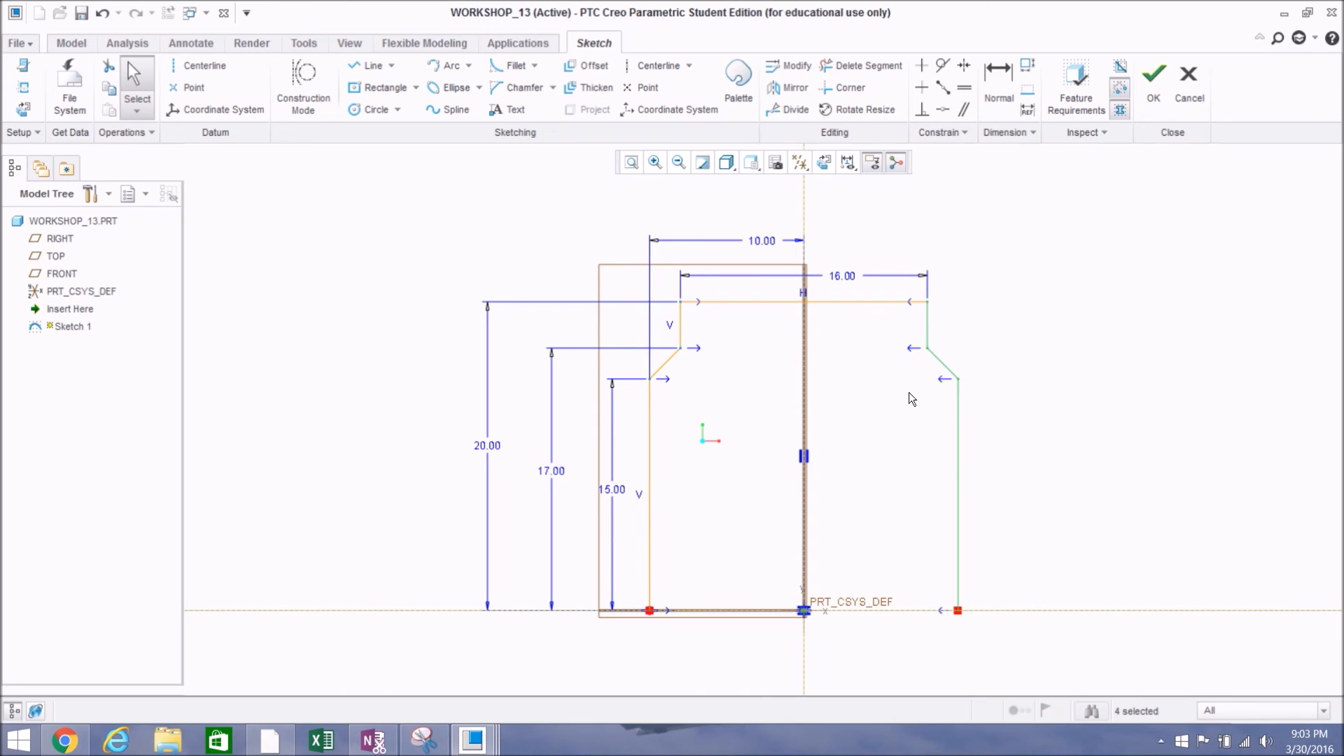
{"action": "left_click", "coordinate": [1068, 382]}
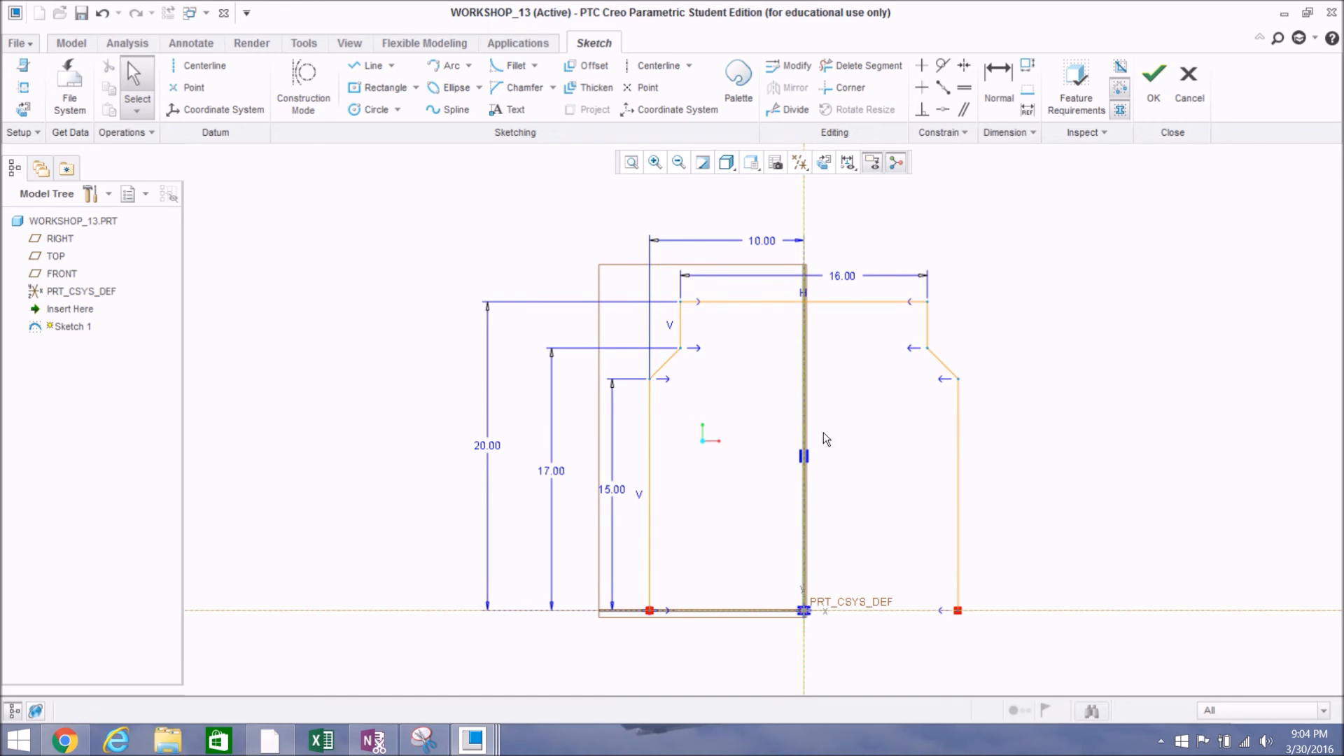
Step: Mirror the upper half of the profile about the horizontal centerline to close the full section
{"action": "scroll", "coordinate": [560, 385], "scroll_direction": "up", "scroll_amount": 1}
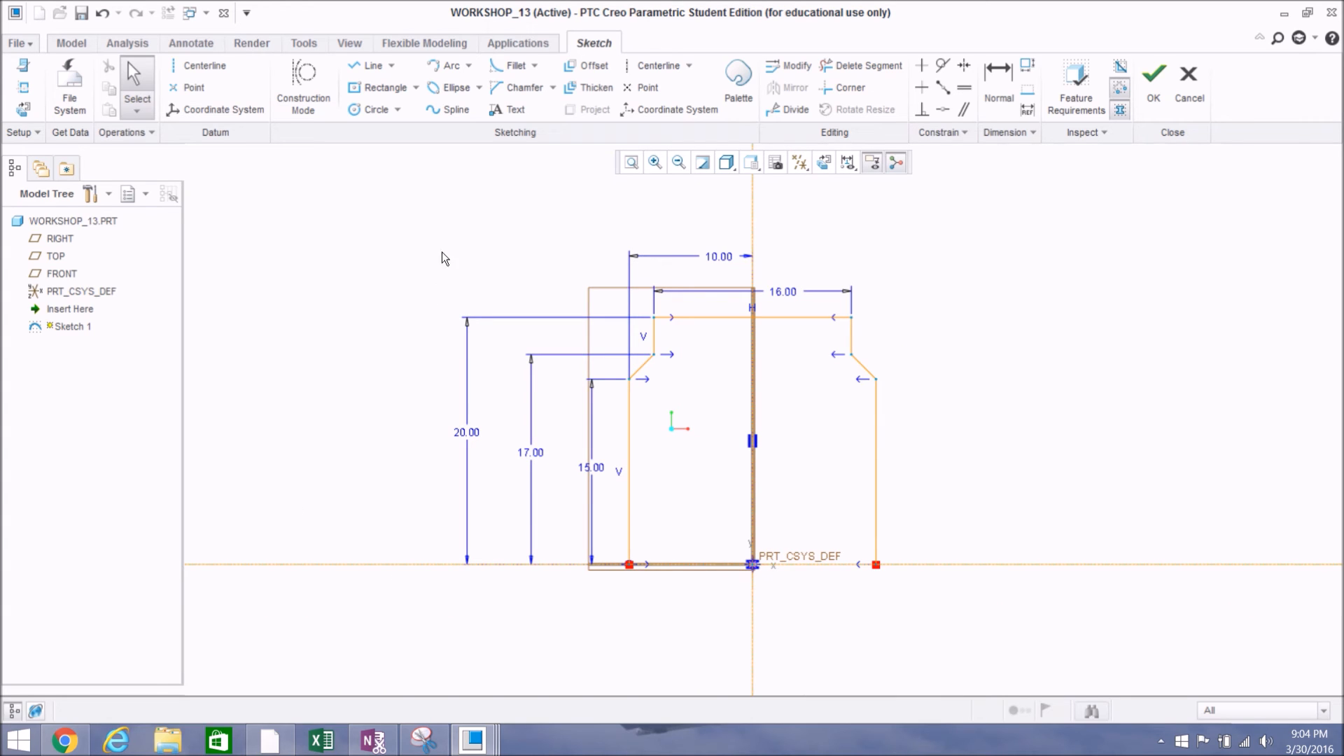
{"action": "mouse_move", "coordinate": [483, 210]}
{"action": "left_mouse_down"}
{"action": "mouse_move", "coordinate": [591, 264]}
{"action": "mouse_move", "coordinate": [707, 297]}
{"action": "mouse_move", "coordinate": [921, 477]}
{"action": "mouse_move", "coordinate": [976, 552]}
{"action": "mouse_move", "coordinate": [986, 596]}
{"action": "left_mouse_up"}
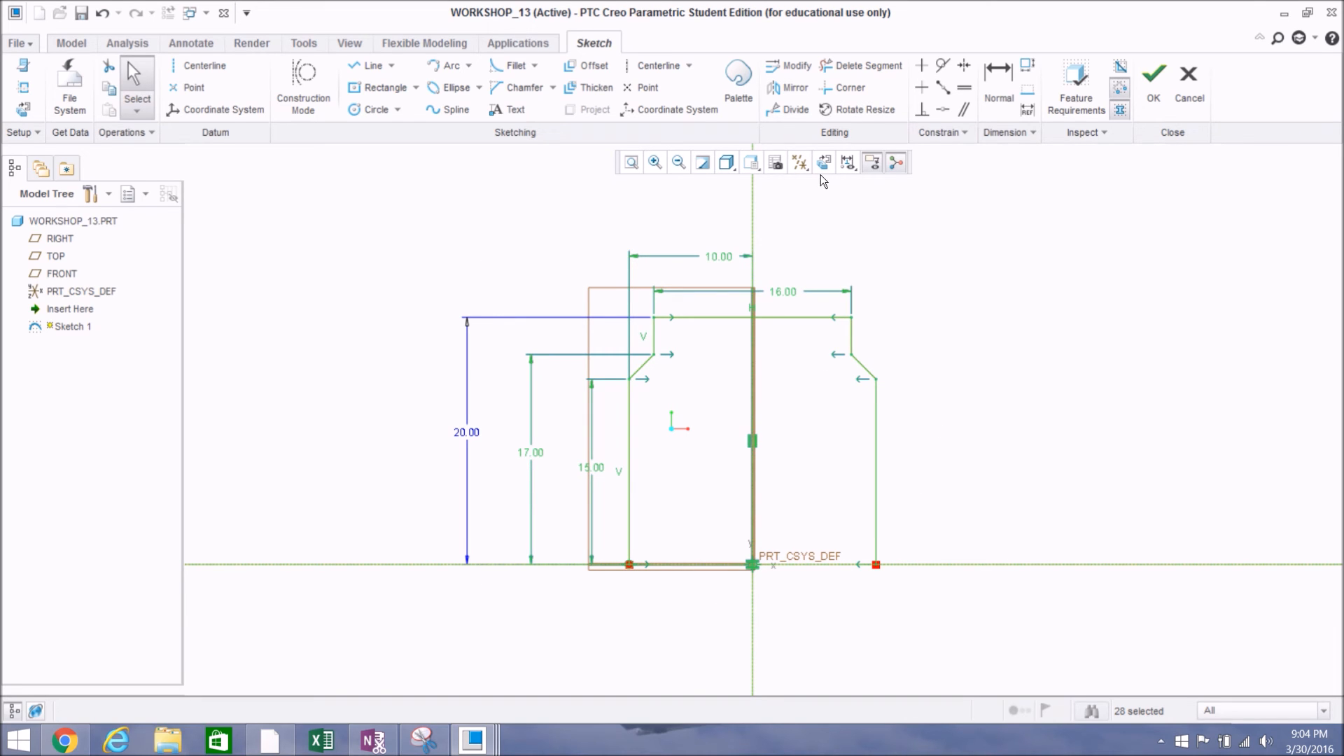
{"action": "left_click", "coordinate": [771, 92]}
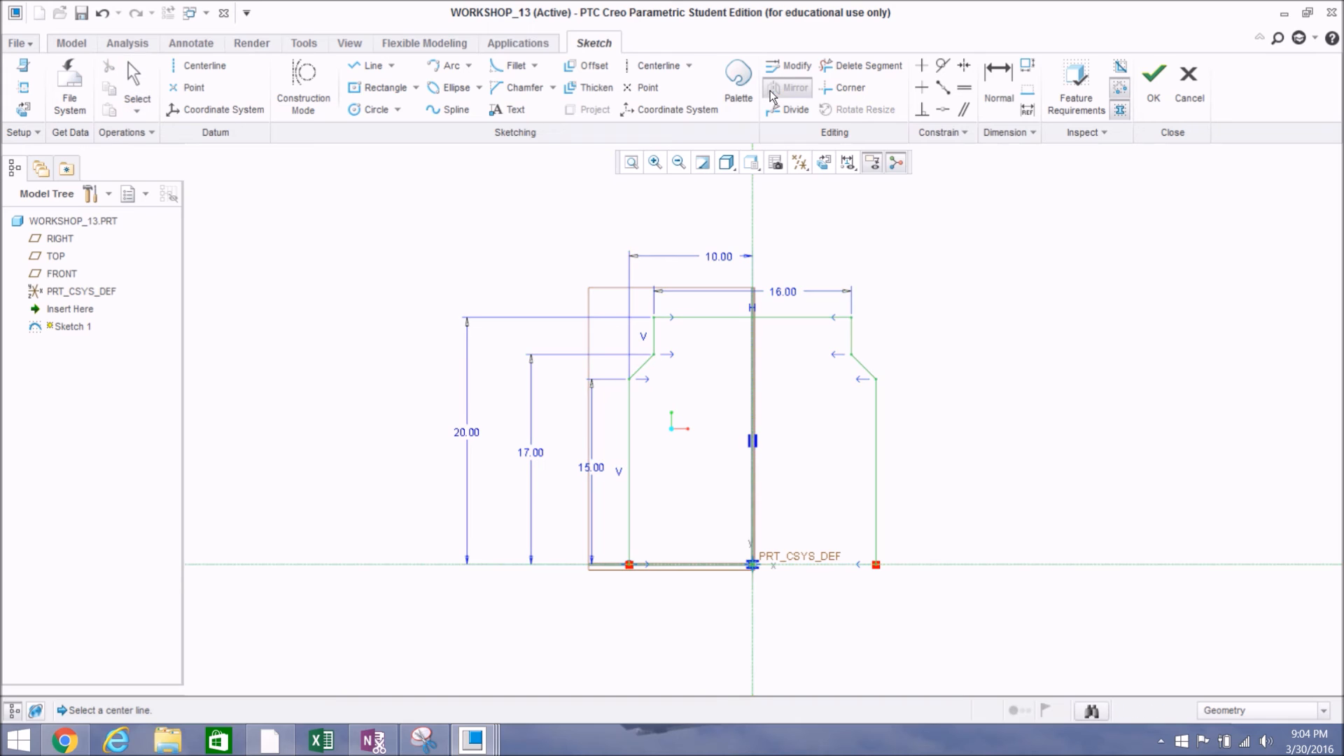
{"action": "left_click", "coordinate": [947, 565]}
{"action": "scroll", "coordinate": [570, 356], "scroll_direction": "up", "scroll_amount": 1}
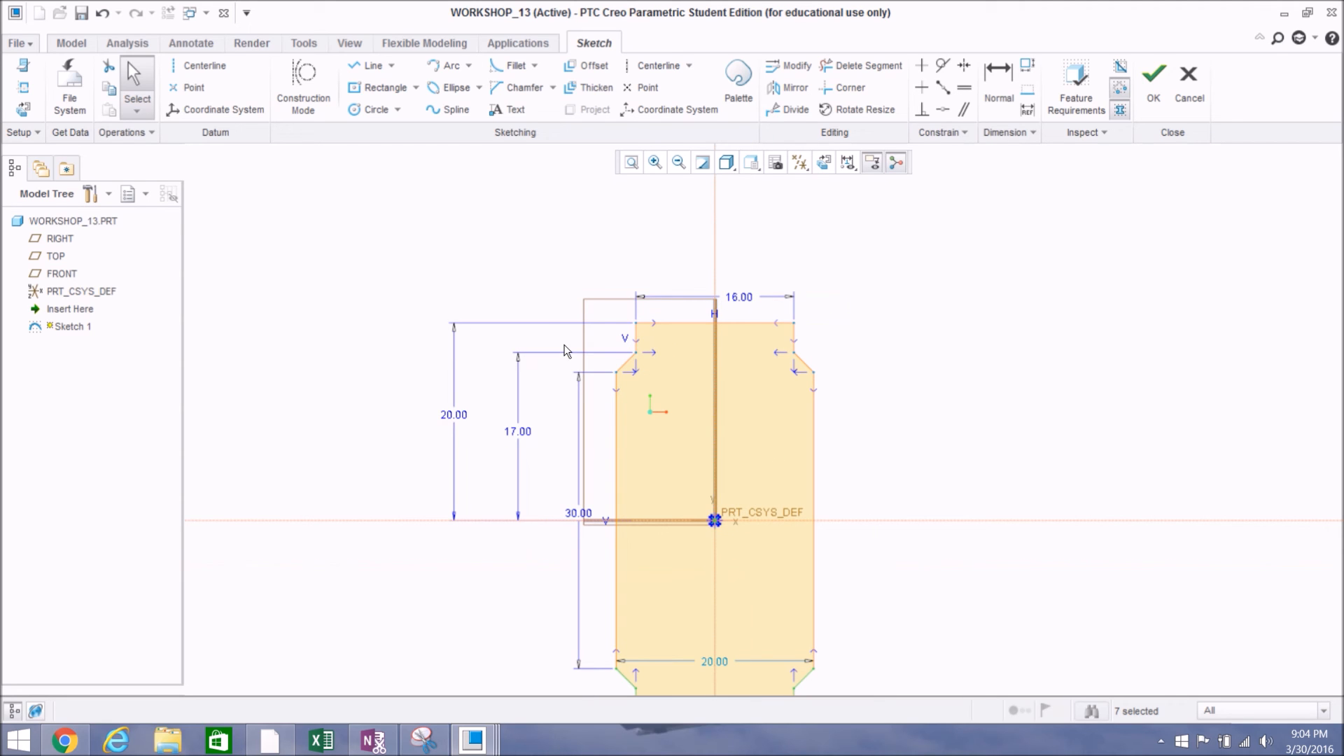
{"action": "left_click", "coordinate": [525, 575]}
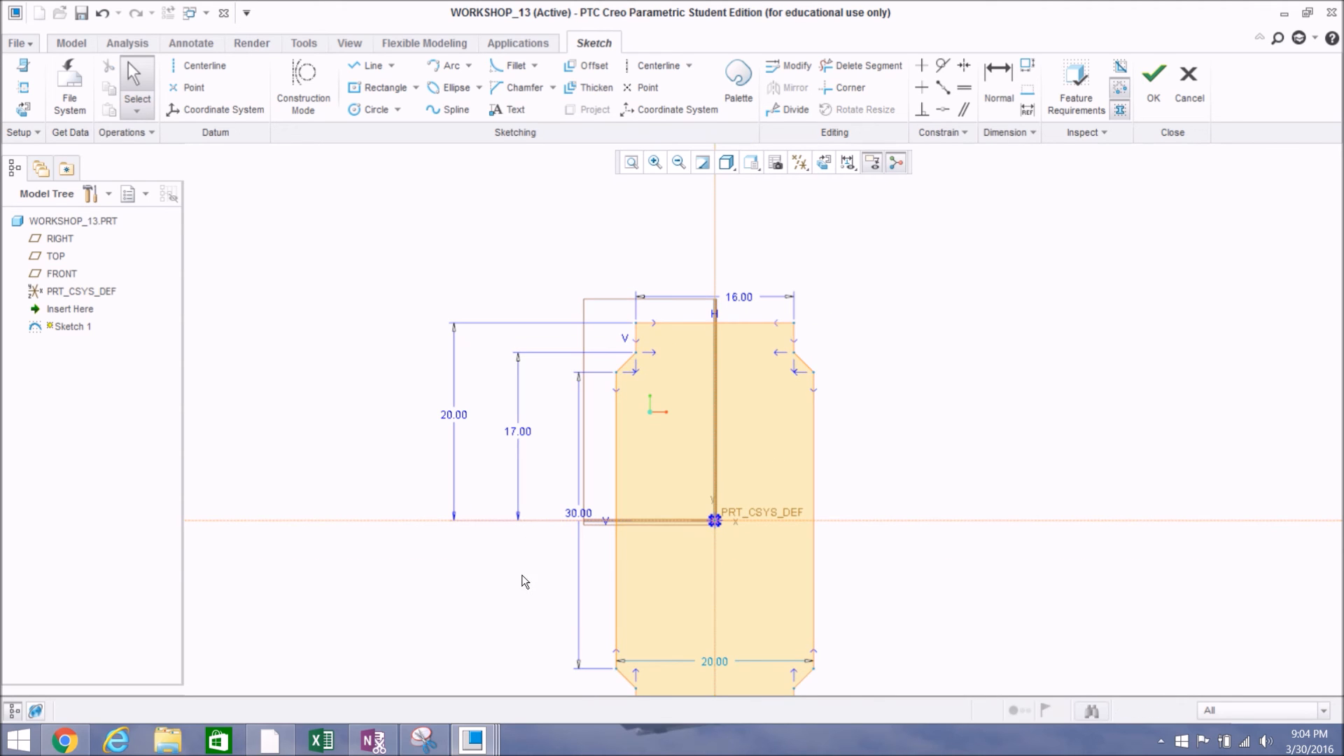
Step: Move the profile's 20 width dimension below the section and shift the 30 height dimension slightly outward
{"action": "scroll", "coordinate": [657, 494], "scroll_direction": "up", "scroll_amount": 2}
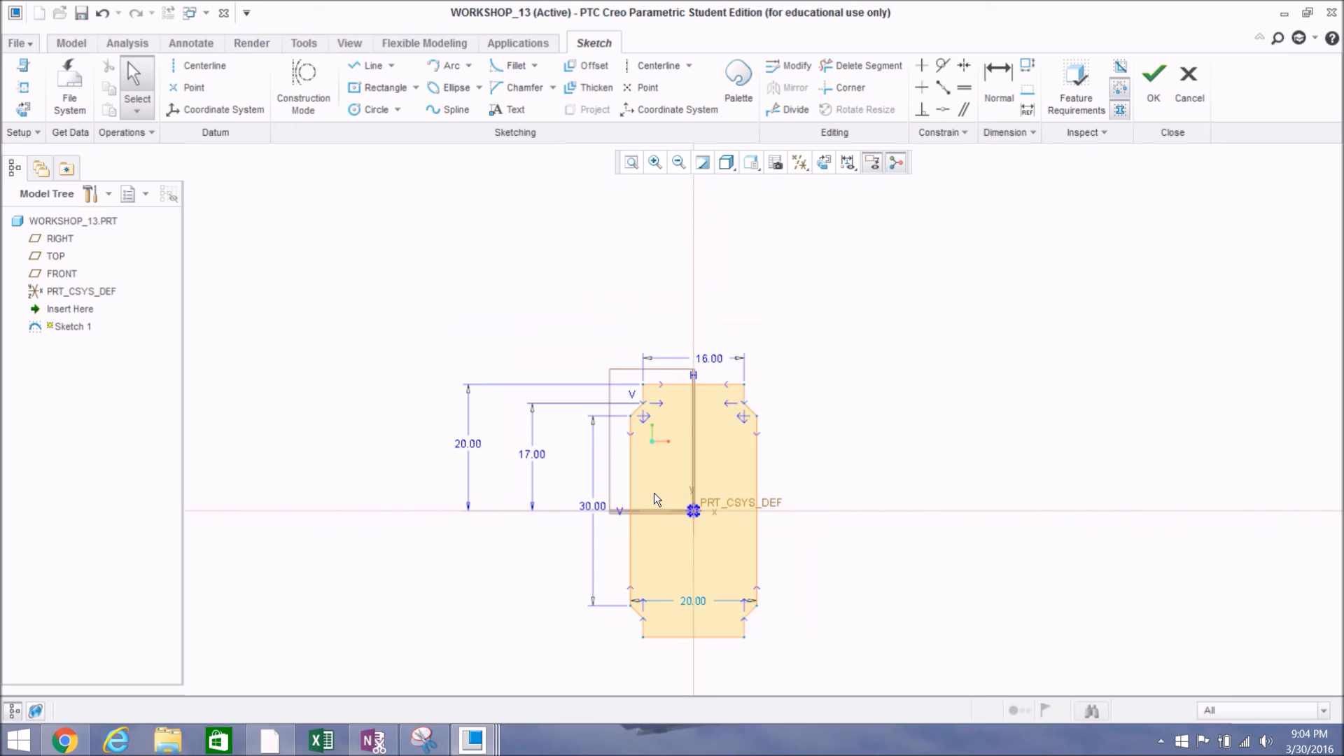
{"action": "left_click_drag", "start_coordinate": [697, 598], "coordinate": [729, 649]}
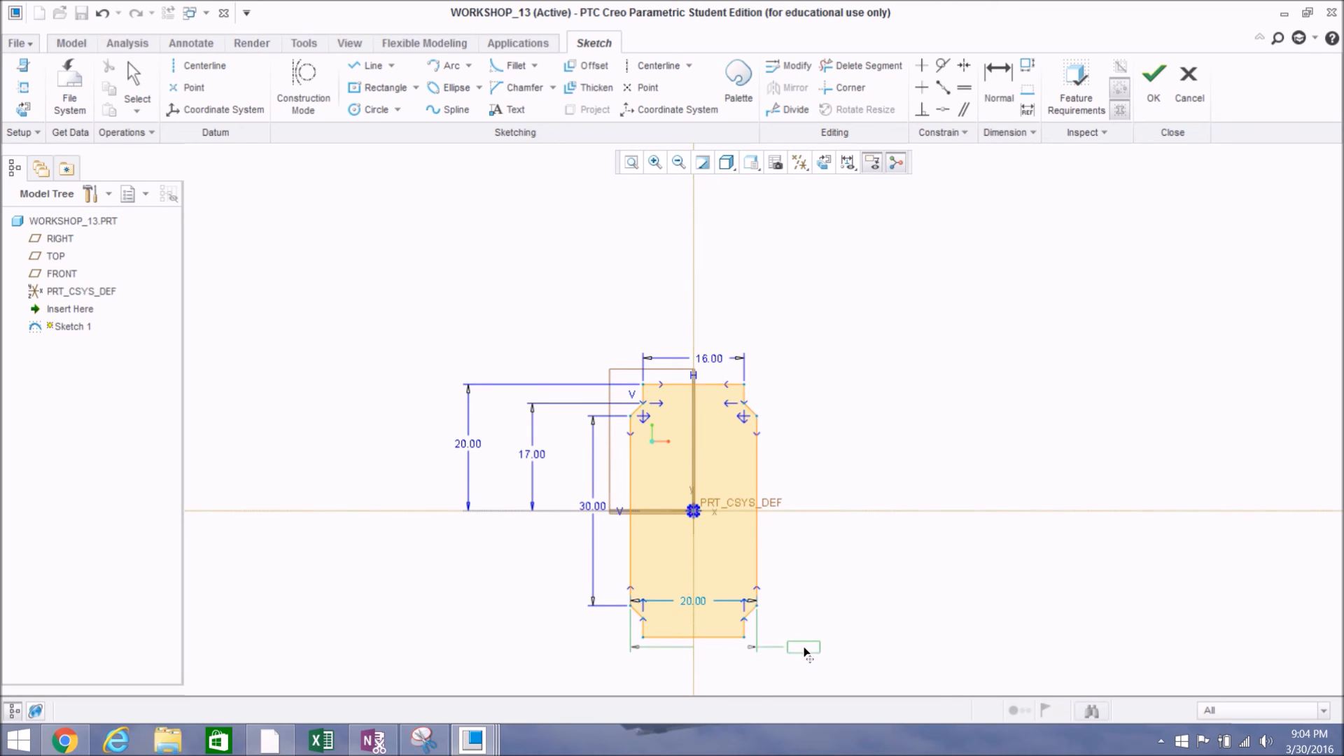
{"action": "left_click_drag", "start_coordinate": [804, 653], "coordinate": [805, 652]}
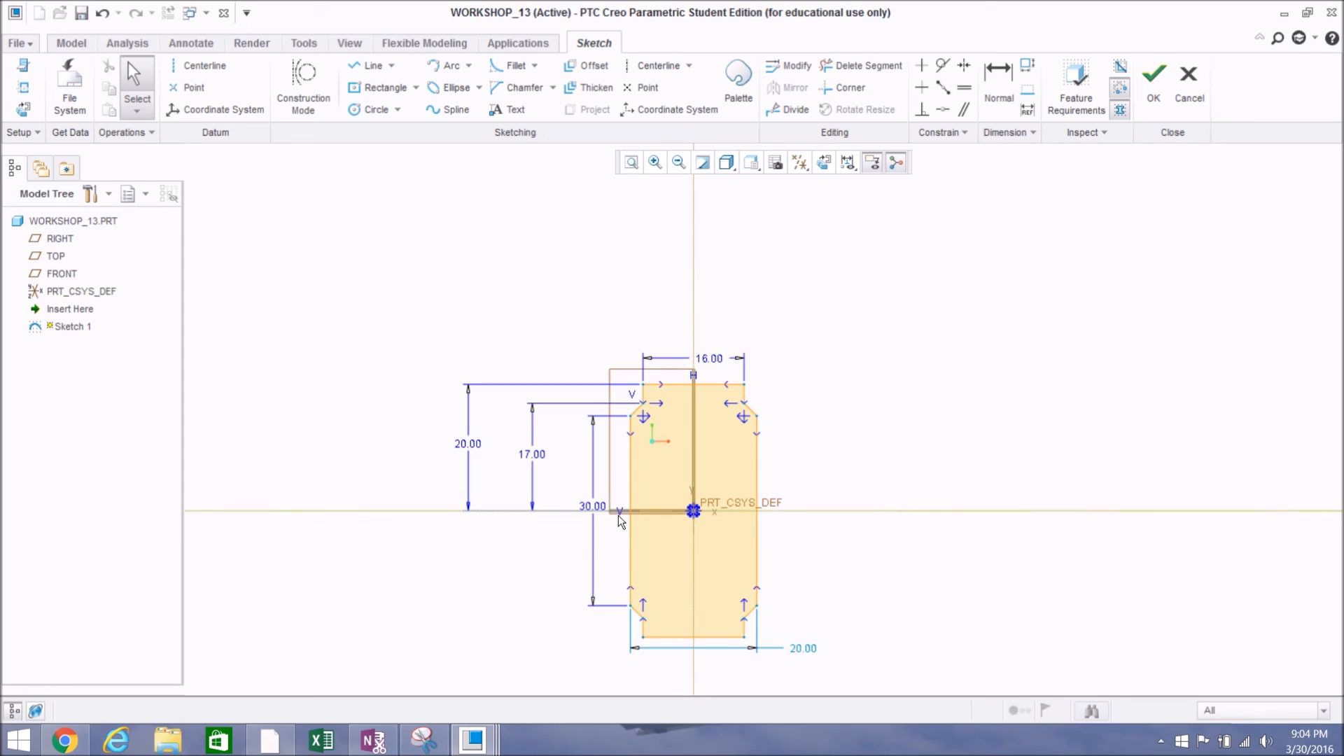
{"action": "left_click_drag", "start_coordinate": [597, 502], "coordinate": [577, 492]}
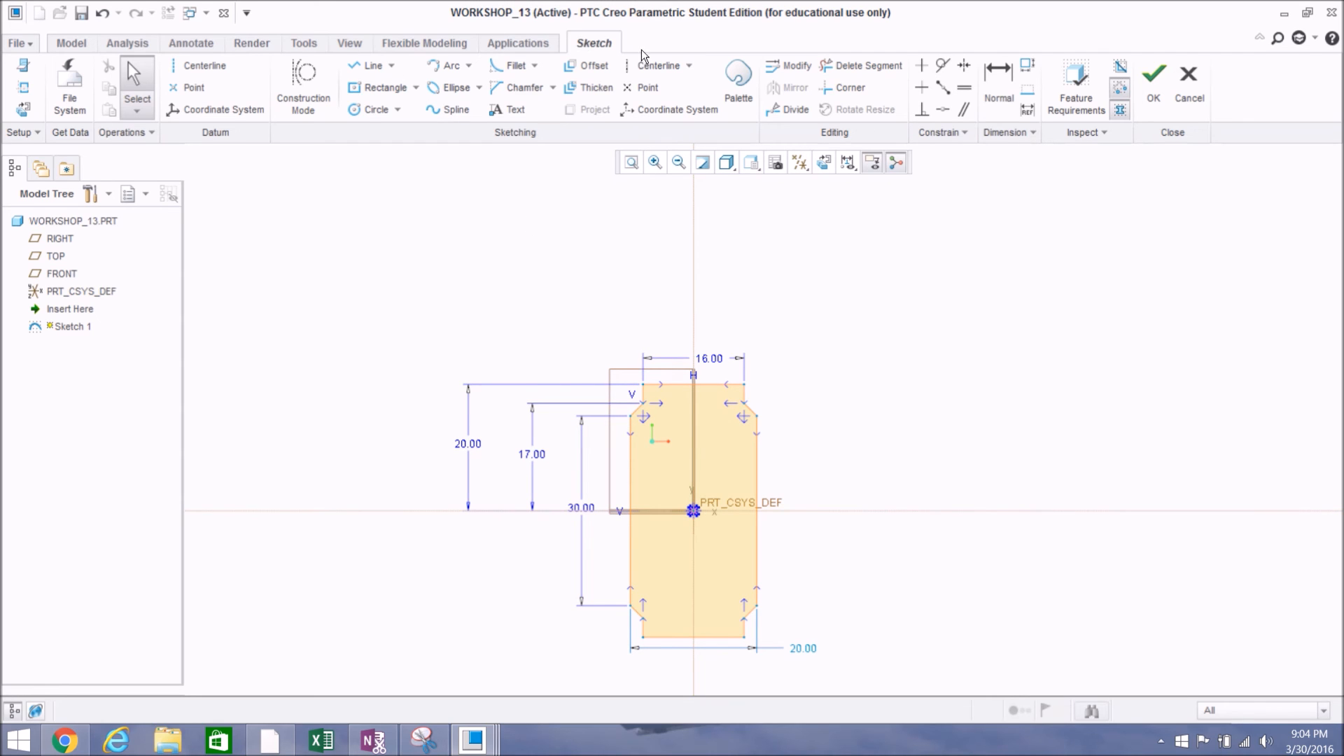
Step: Dimension the height of the upper-left chamfer's lower corner from the horizontal centerline
{"action": "left_click", "coordinate": [996, 81]}
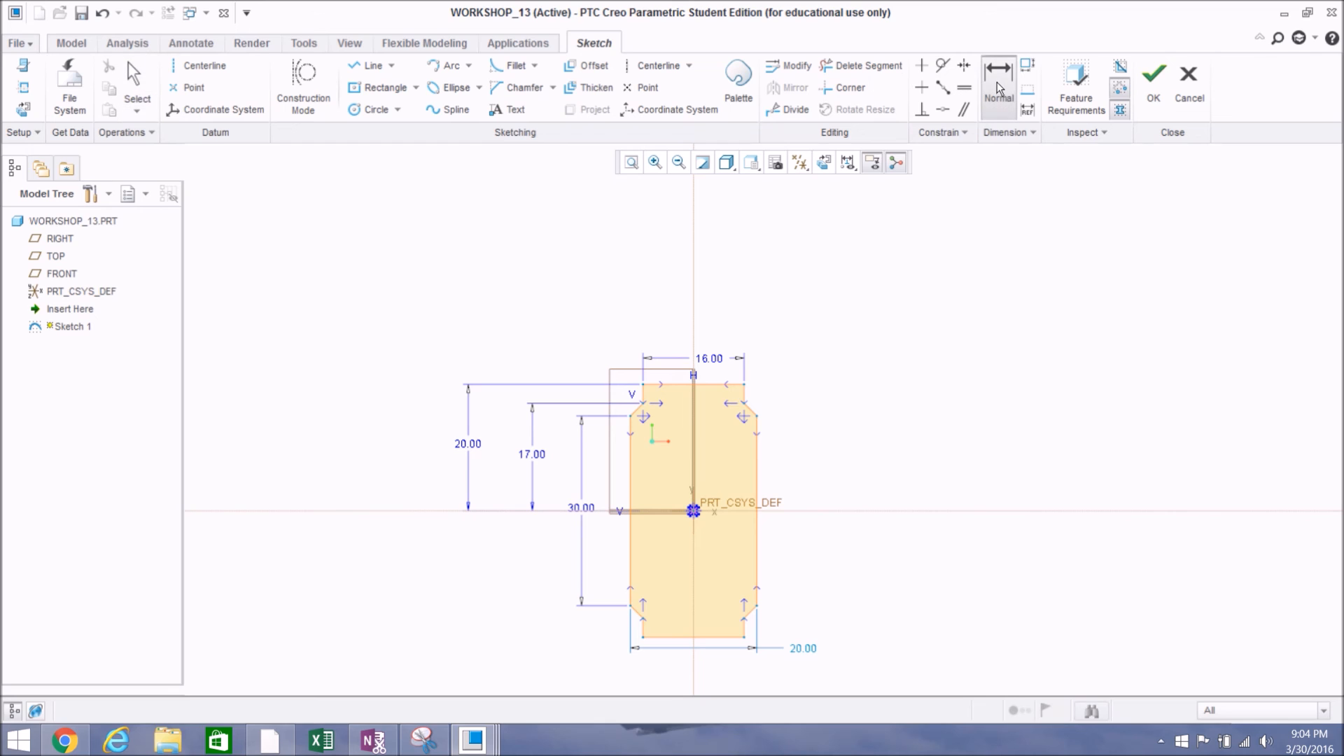
{"action": "left_click", "coordinate": [553, 508]}
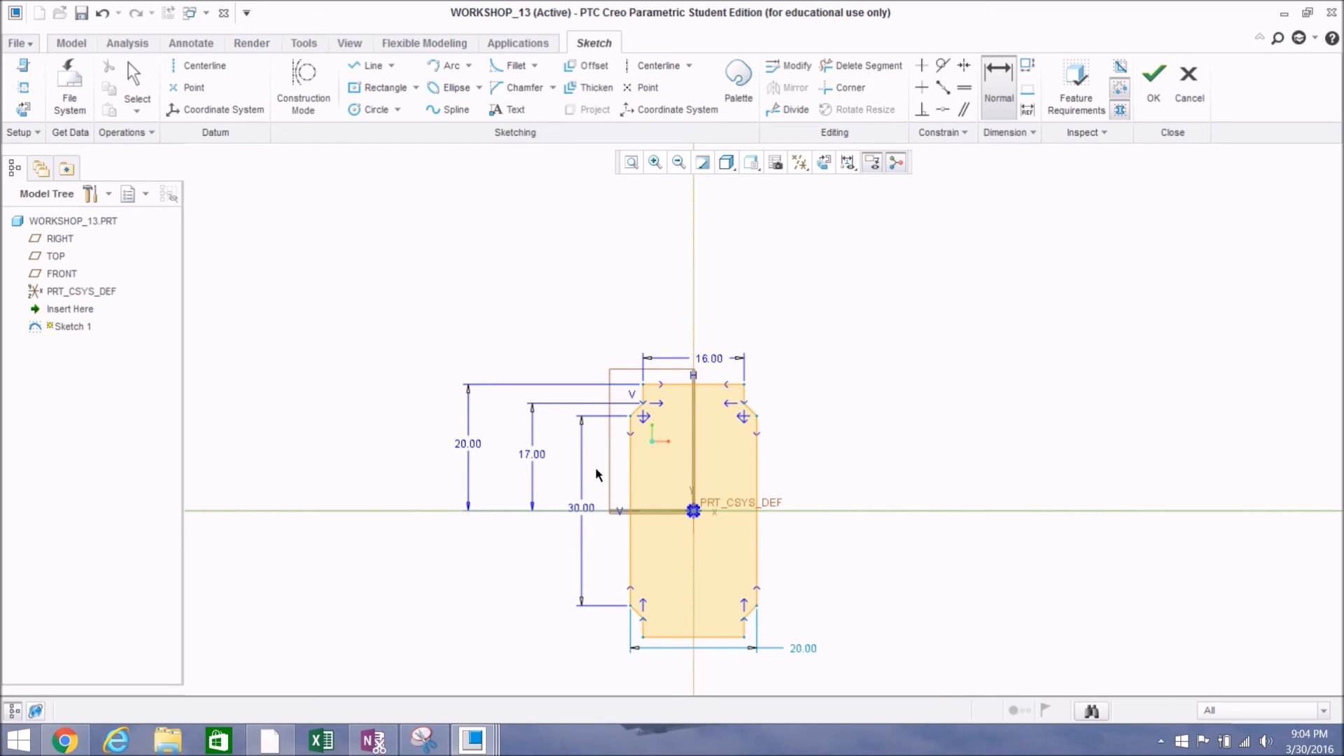
{"action": "scroll", "coordinate": [632, 438], "scroll_direction": "up", "scroll_amount": 3}
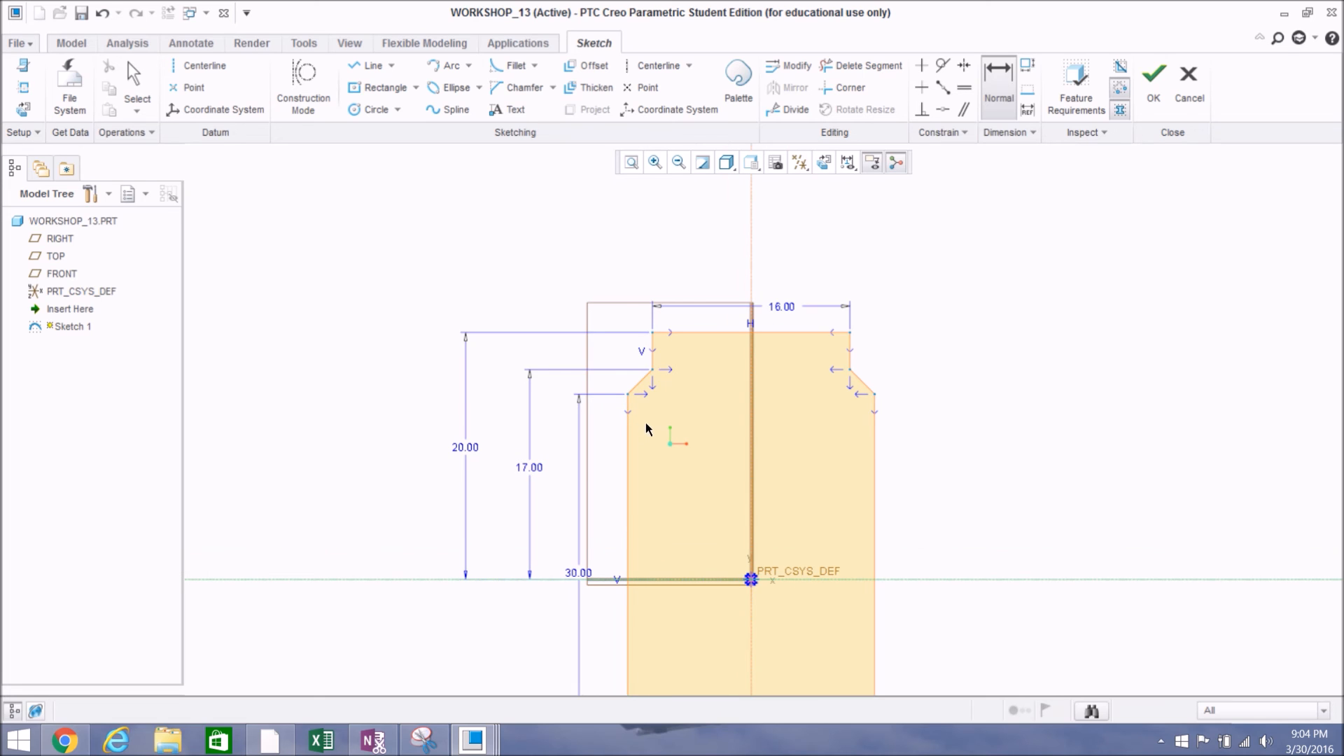
{"action": "left_click", "coordinate": [630, 395]}
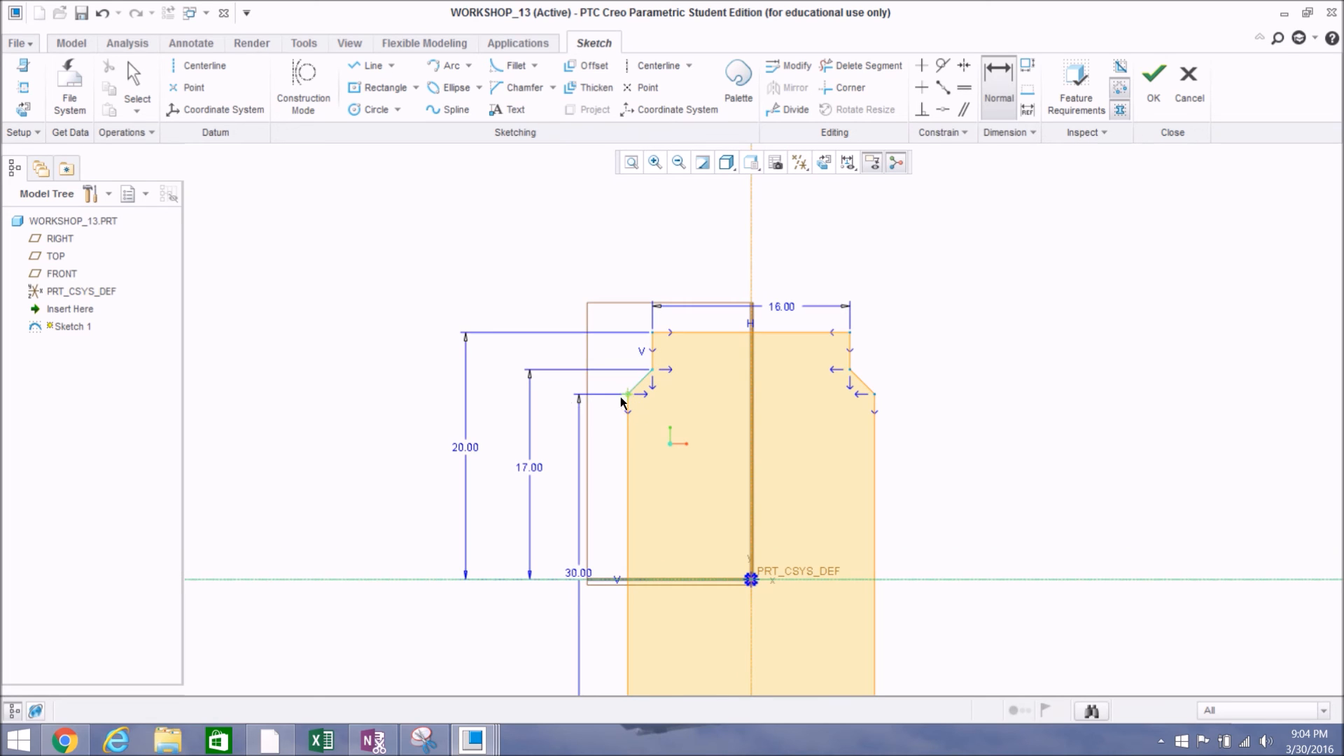
{"action": "middle_click", "coordinate": [569, 398]}
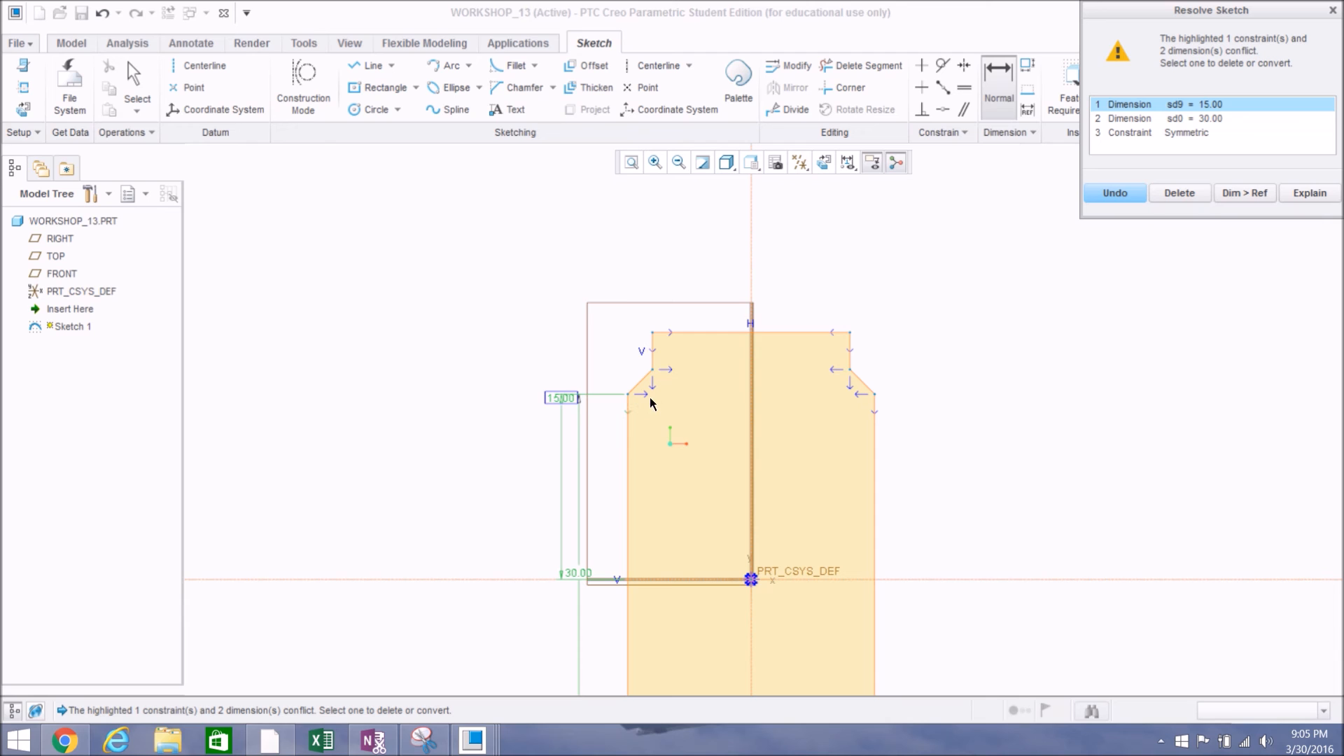
Step: Resolve the conflict by deleting the 30 height dimension, keep the new dimension at 15, and move its text lower along the dimension line
{"action": "scroll", "coordinate": [522, 516], "scroll_direction": "down", "scroll_amount": 5}
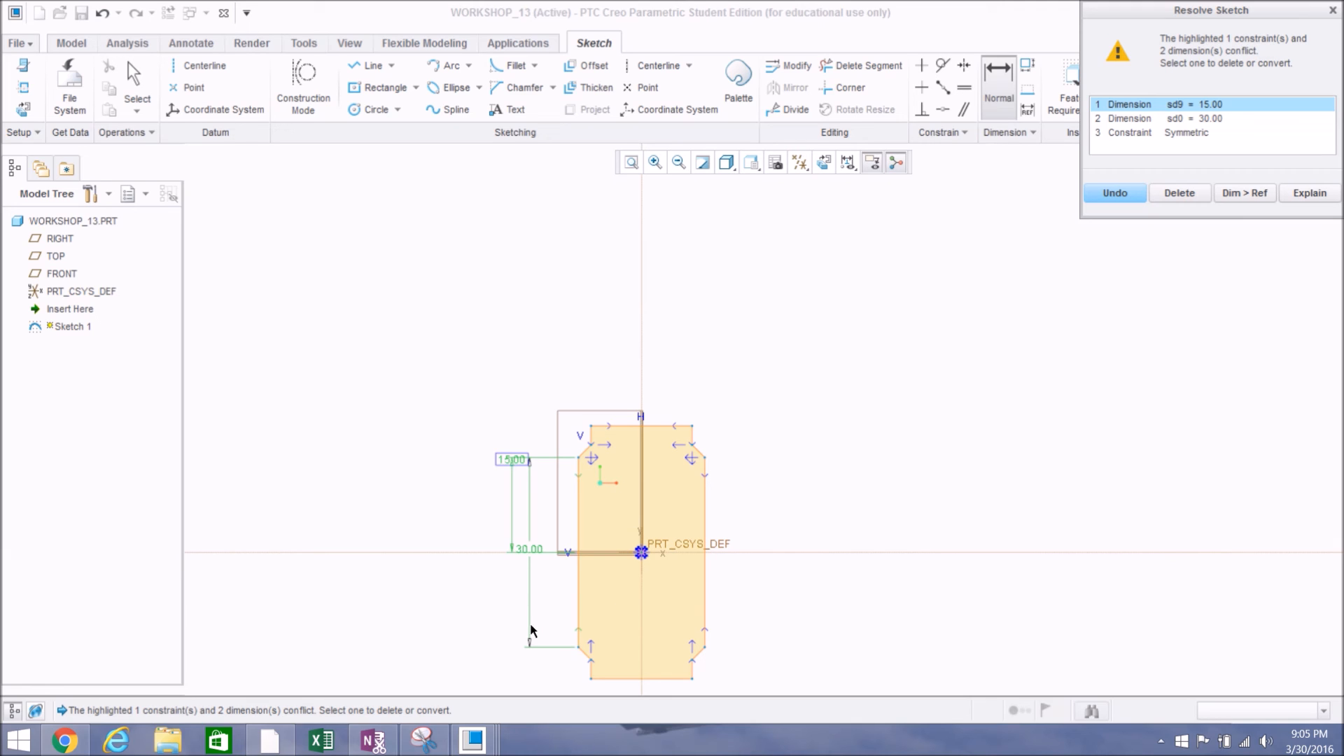
{"action": "left_click", "coordinate": [577, 646]}
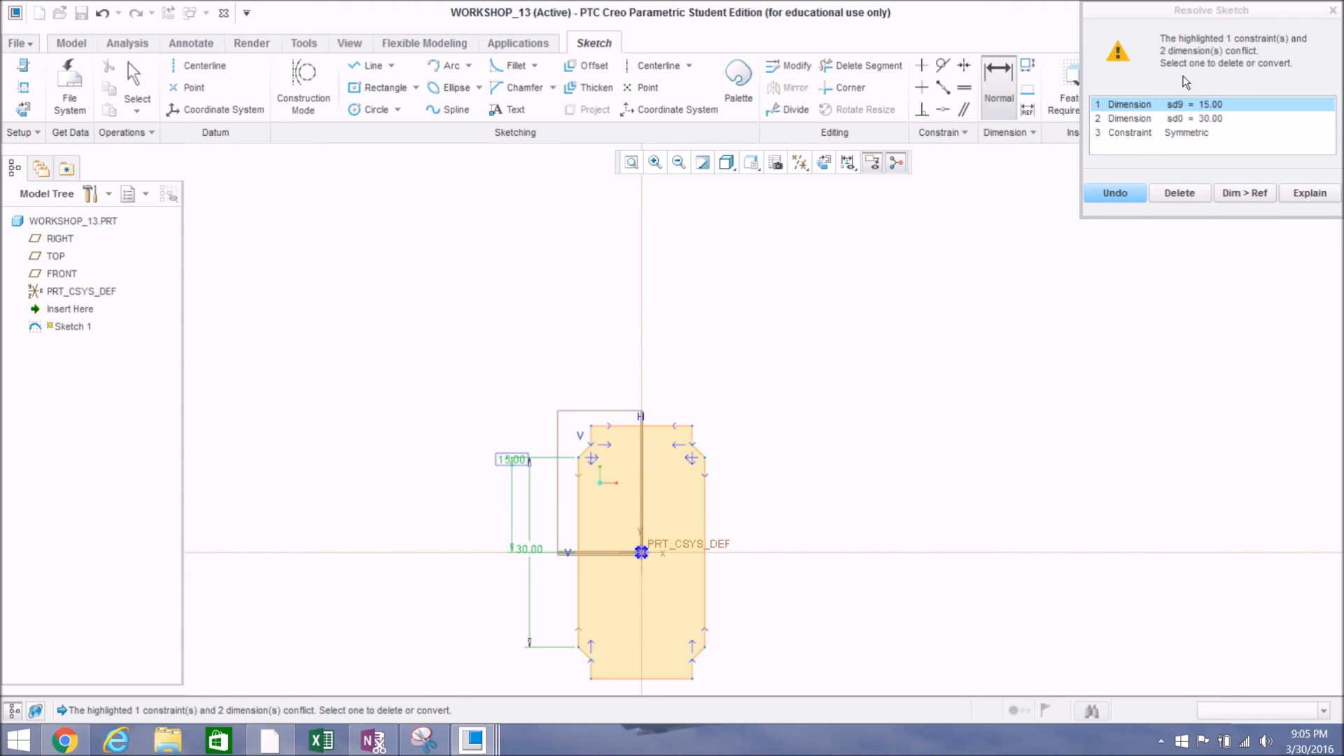
{"action": "left_click", "coordinate": [1180, 119]}
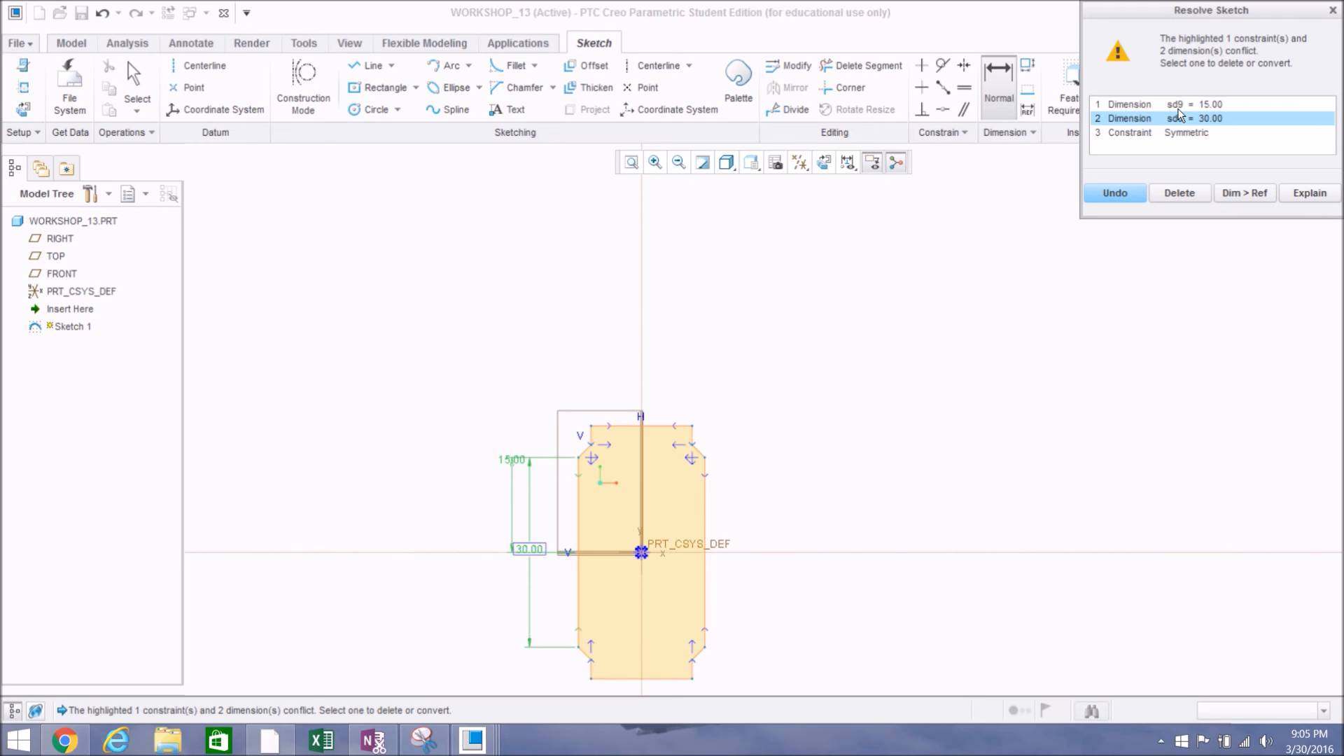
{"action": "left_click", "coordinate": [1178, 108]}
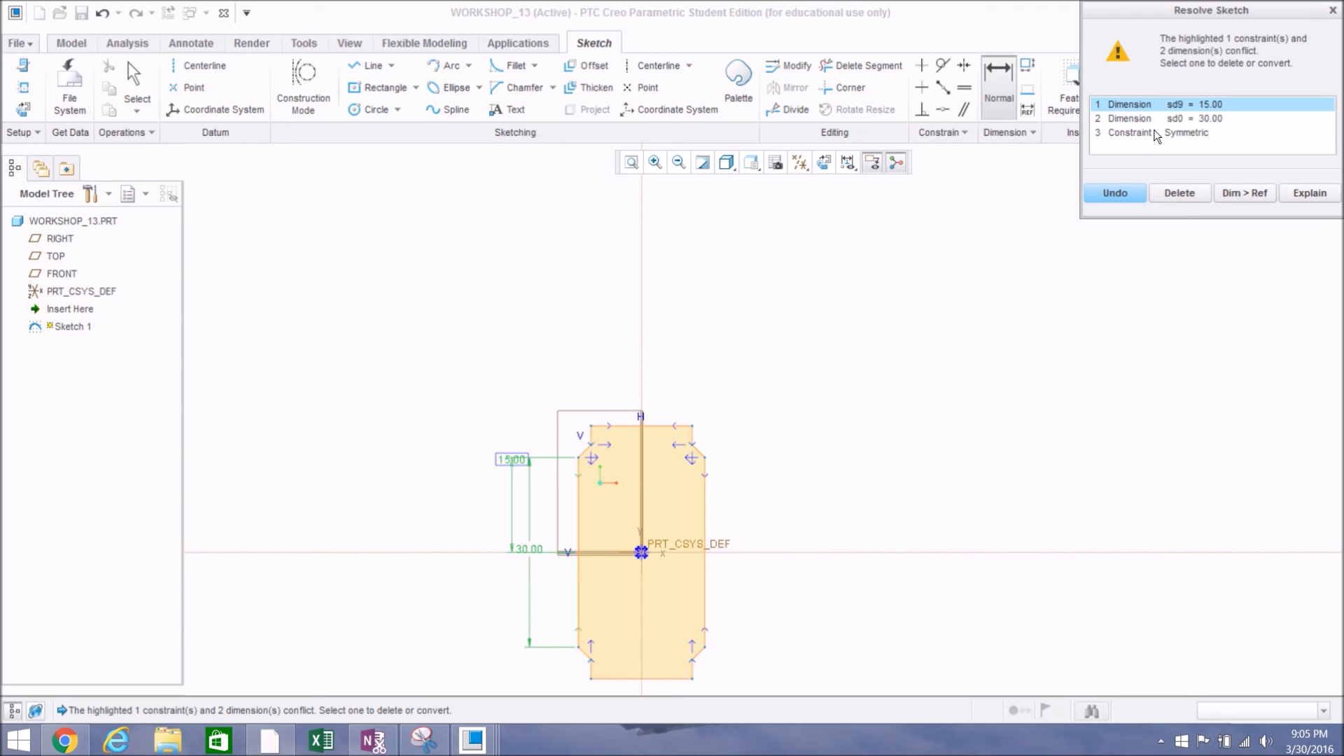
{"action": "left_click", "coordinate": [1189, 119]}
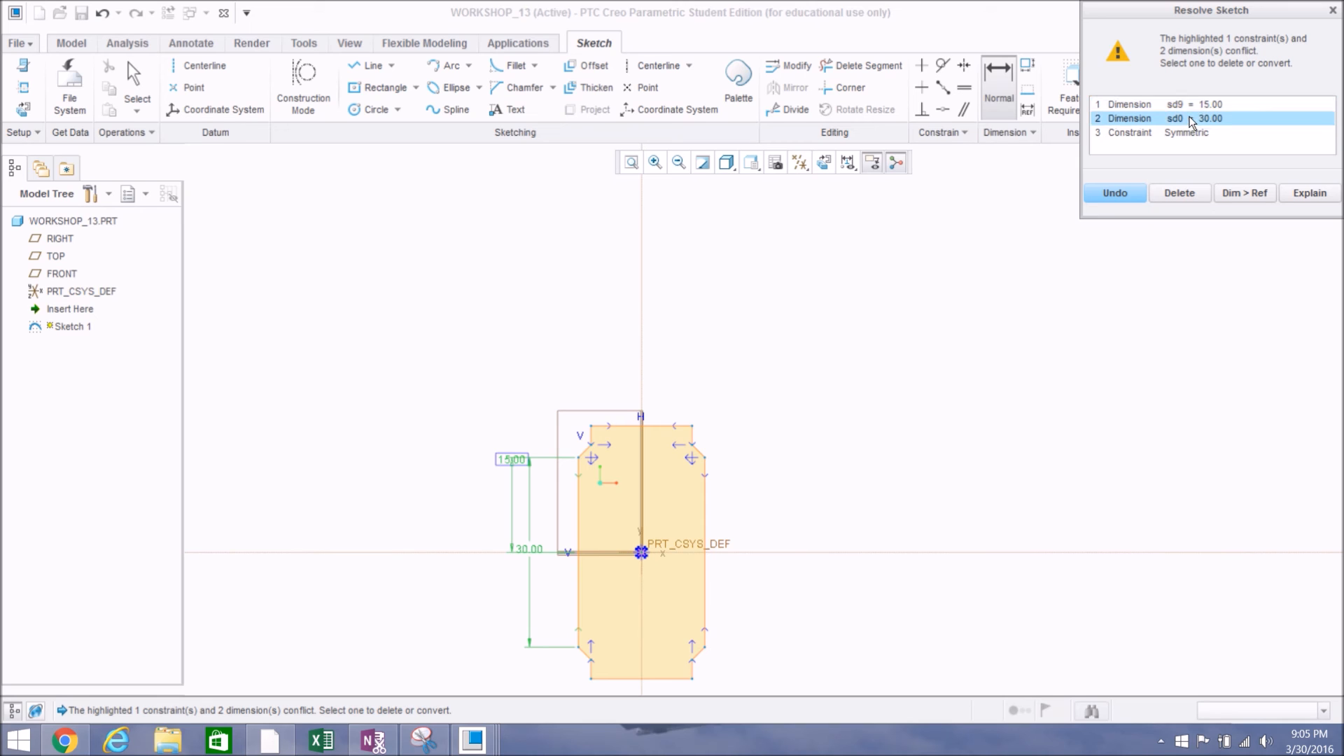
{"action": "left_click", "coordinate": [1169, 191]}
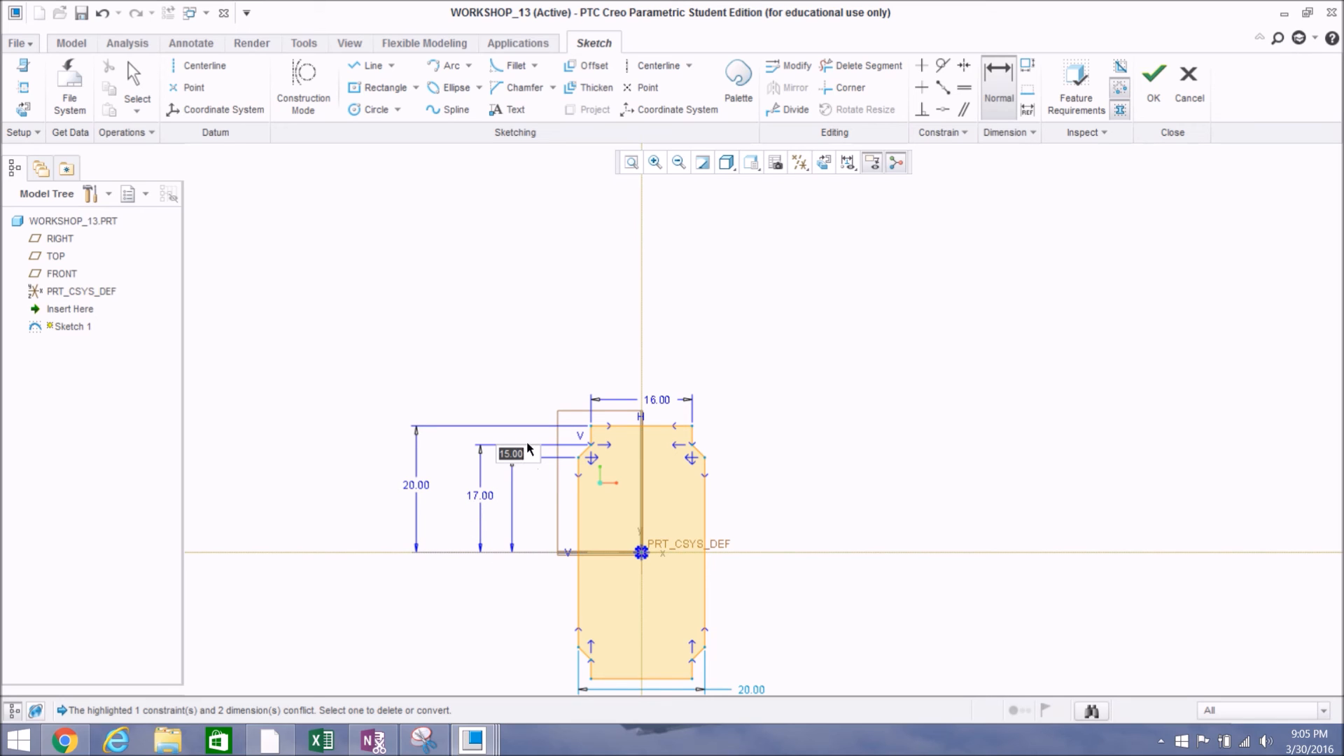
{"action": "key", "text": "Return"}
{"action": "middle_click", "coordinate": [529, 504]}
{"action": "left_click_drag", "start_coordinate": [518, 460], "coordinate": [518, 507]}
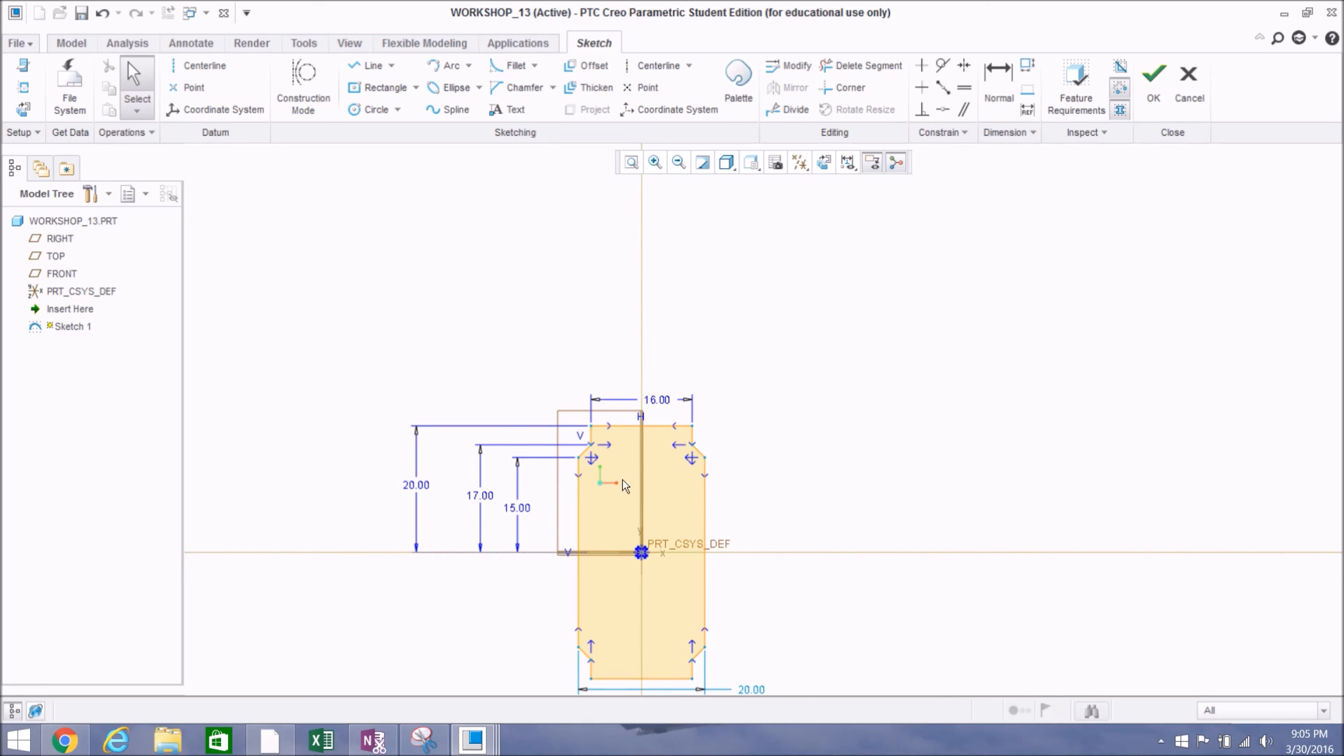
Step: Dimension the short upper-left vertical edge from the vertical centerline, placing the dimension above the profile
{"action": "scroll", "coordinate": [511, 429], "scroll_direction": "up", "scroll_amount": 1}
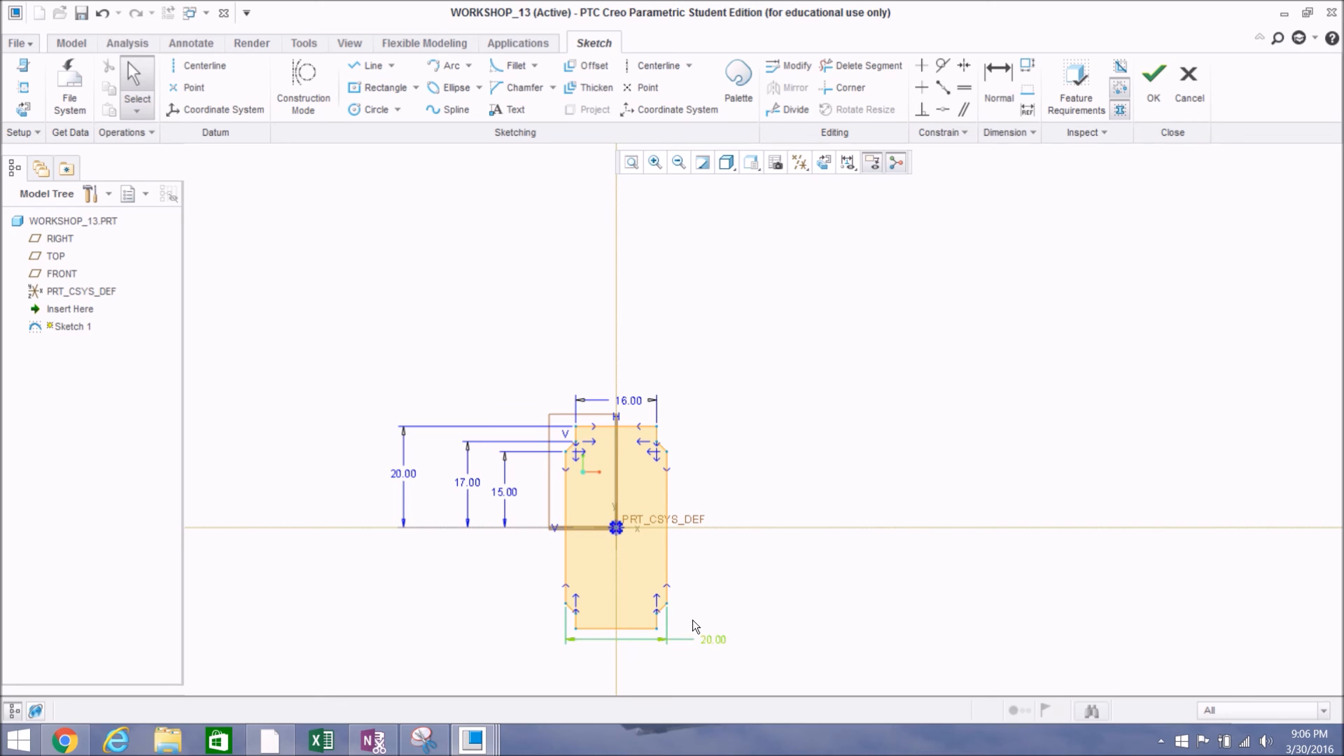
{"action": "scroll", "coordinate": [636, 363], "scroll_direction": "down", "scroll_amount": 4}
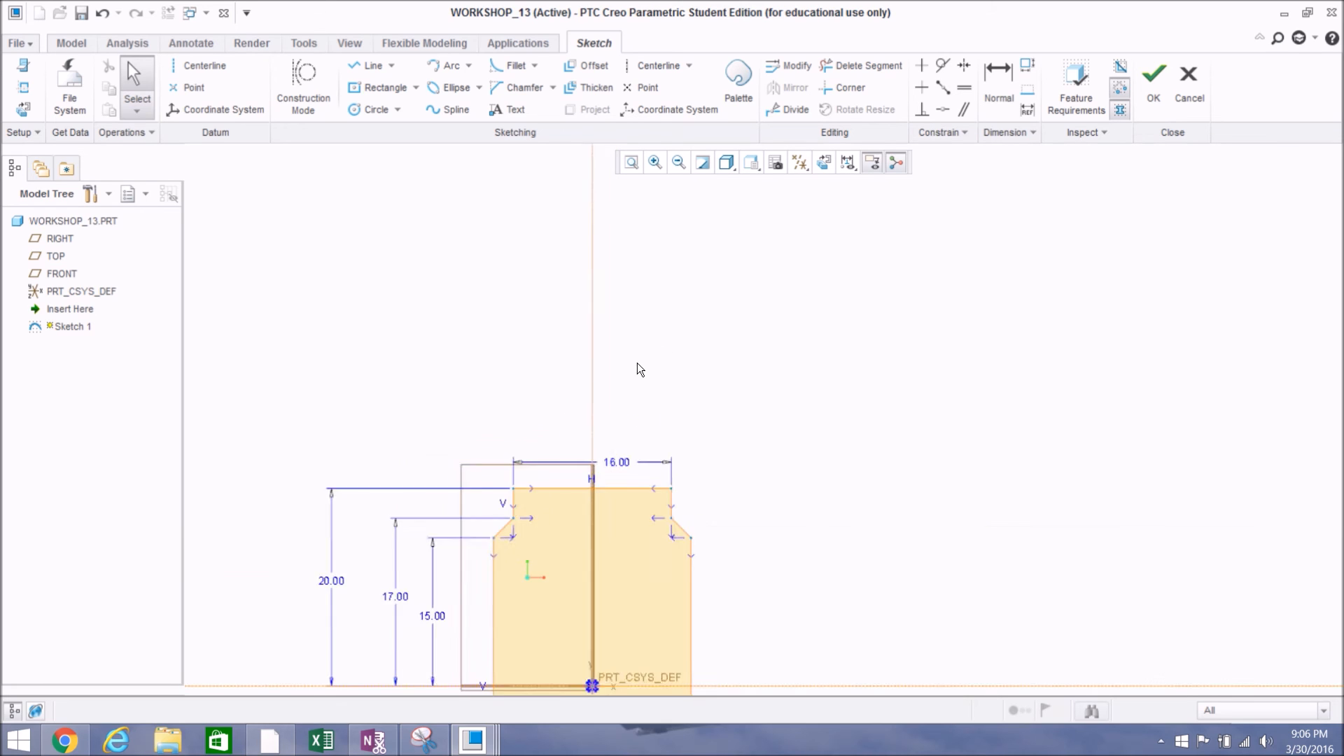
{"action": "left_click", "coordinate": [997, 77]}
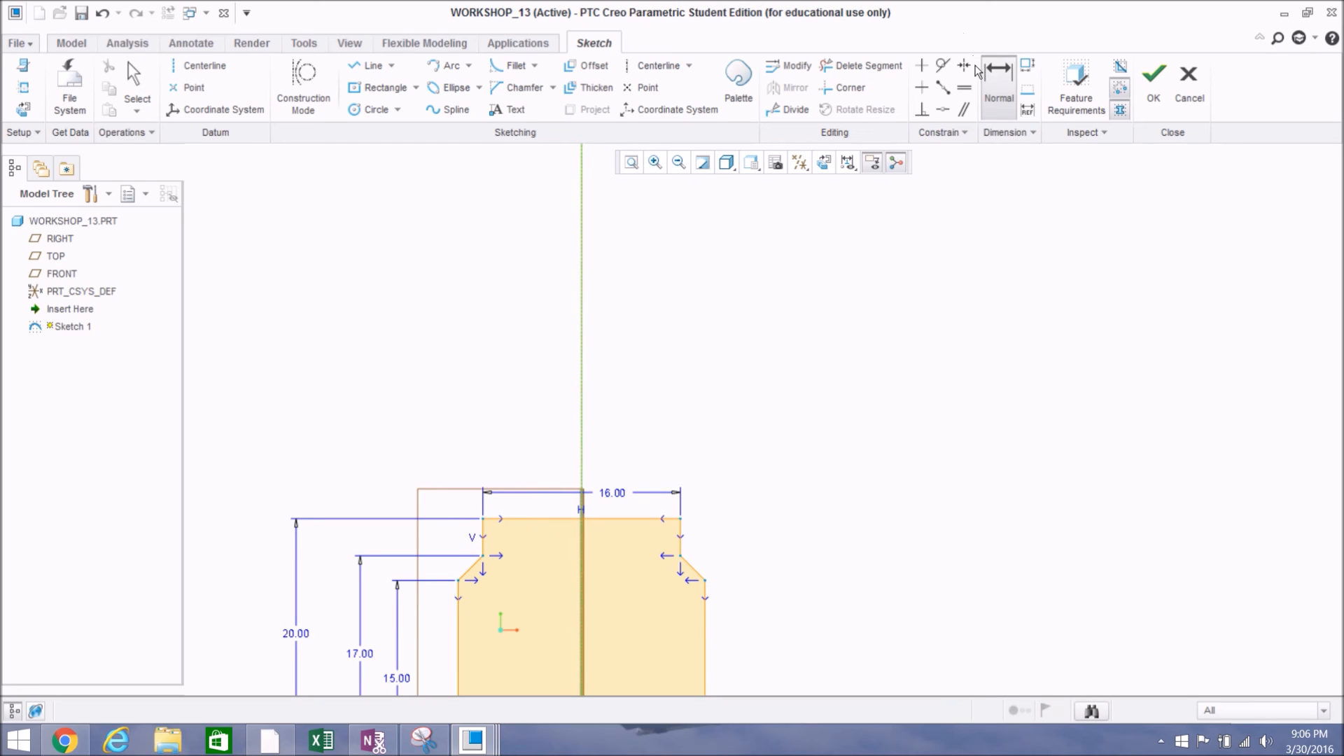
{"action": "left_click", "coordinate": [486, 544]}
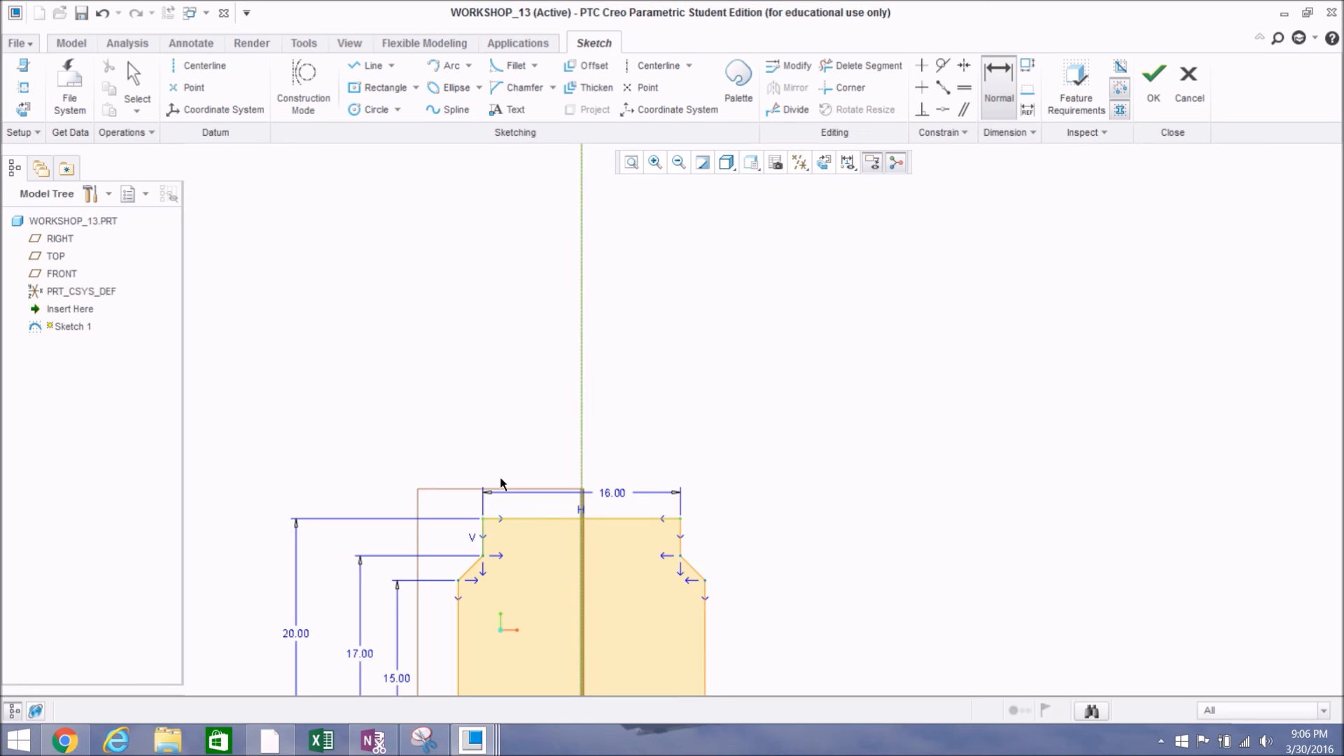
{"action": "middle_click", "coordinate": [518, 418]}
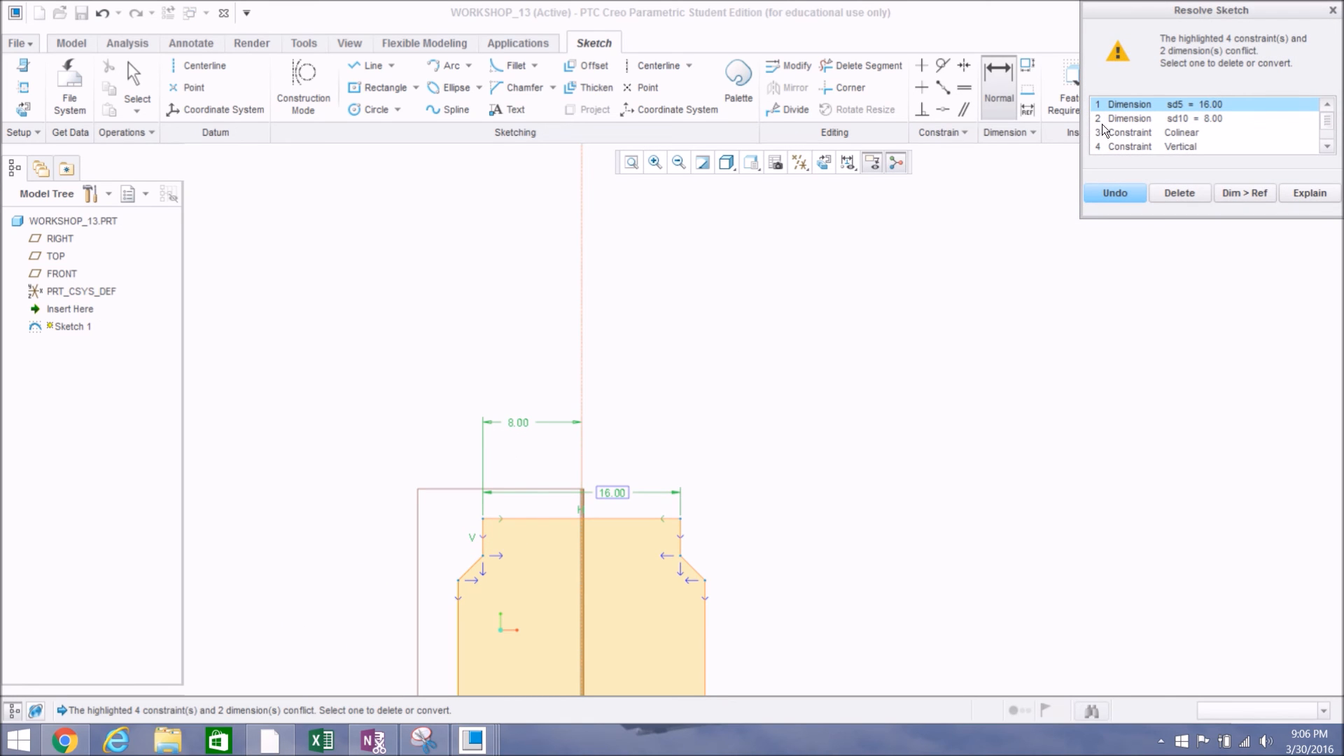
Step: Resolve the conflict by deleting the 16 width dimension and accept 8 for the new half-width dimension
{"action": "left_click", "coordinate": [1143, 119]}
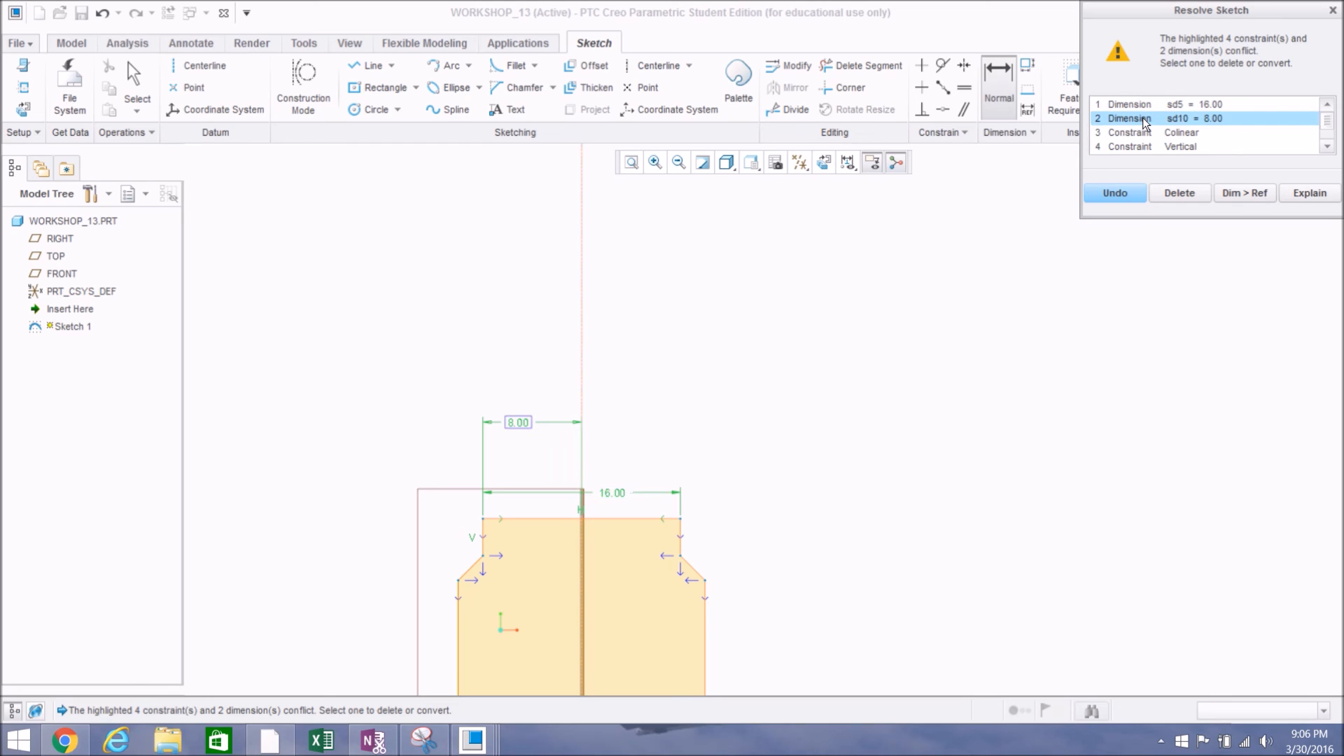
{"action": "left_click", "coordinate": [1144, 109]}
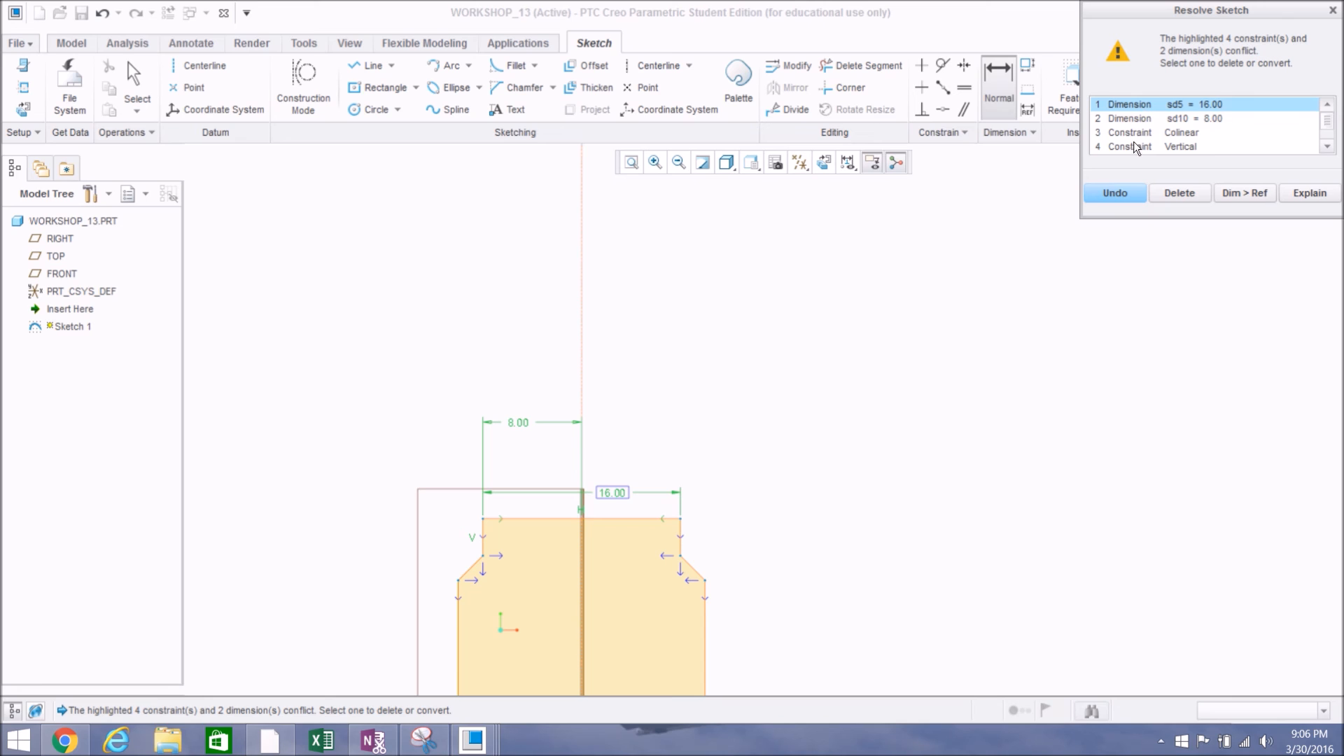
{"action": "left_click", "coordinate": [1173, 194]}
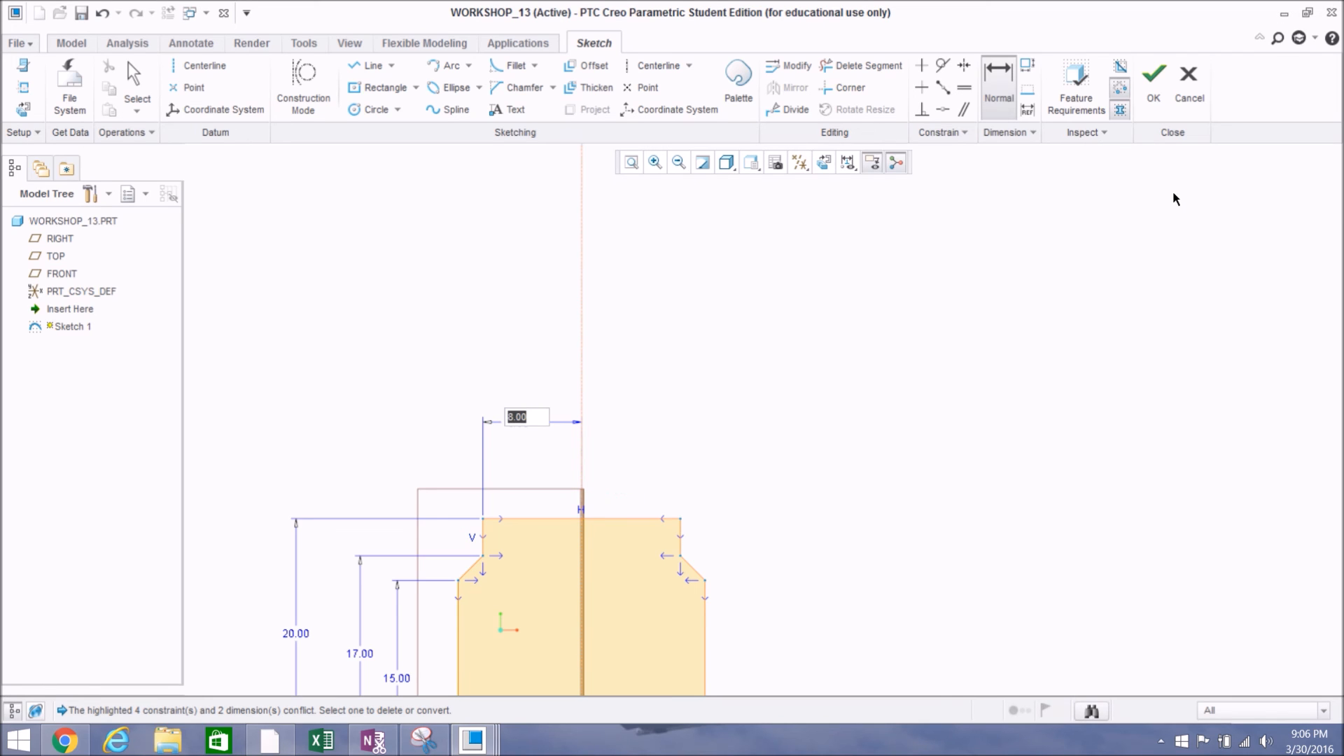
{"action": "middle_click", "coordinate": [958, 369]}
{"action": "scroll", "coordinate": [708, 420], "scroll_direction": "down", "scroll_amount": 5}
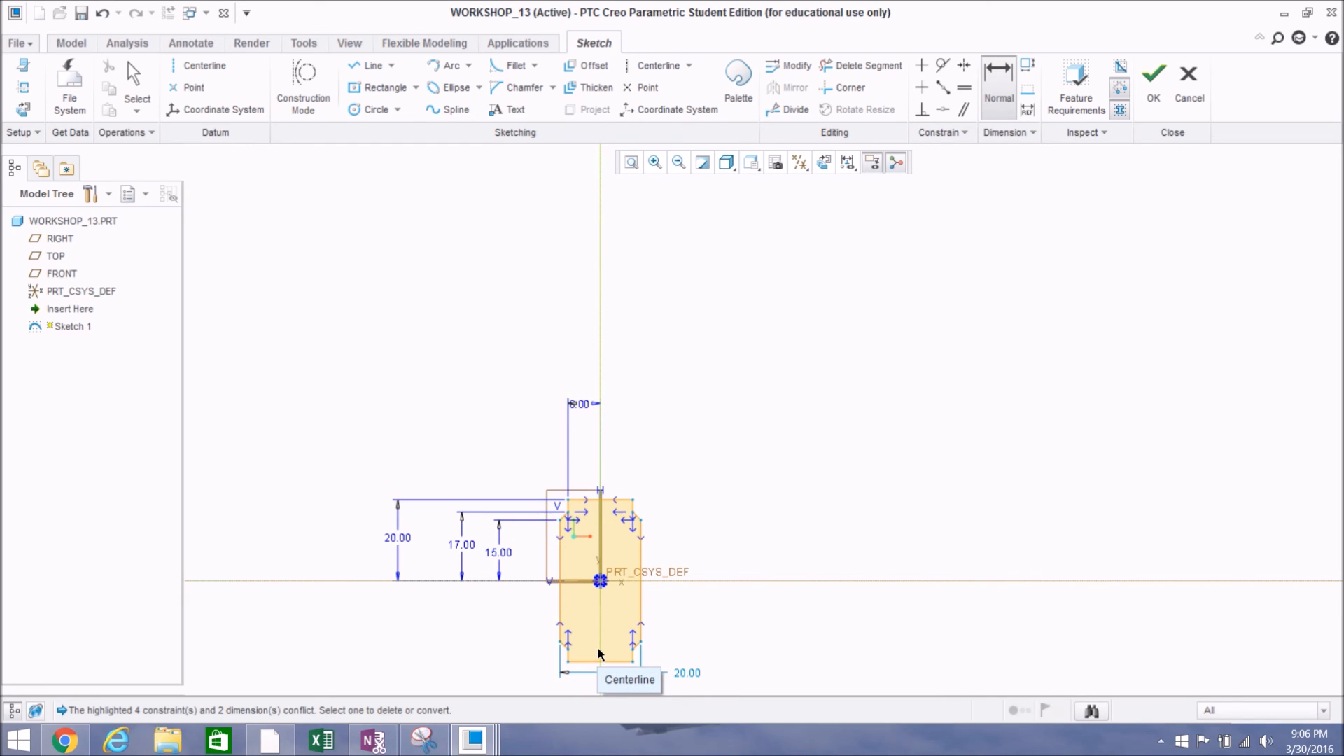
{"action": "scroll", "coordinate": [560, 596], "scroll_direction": "up", "scroll_amount": 3}
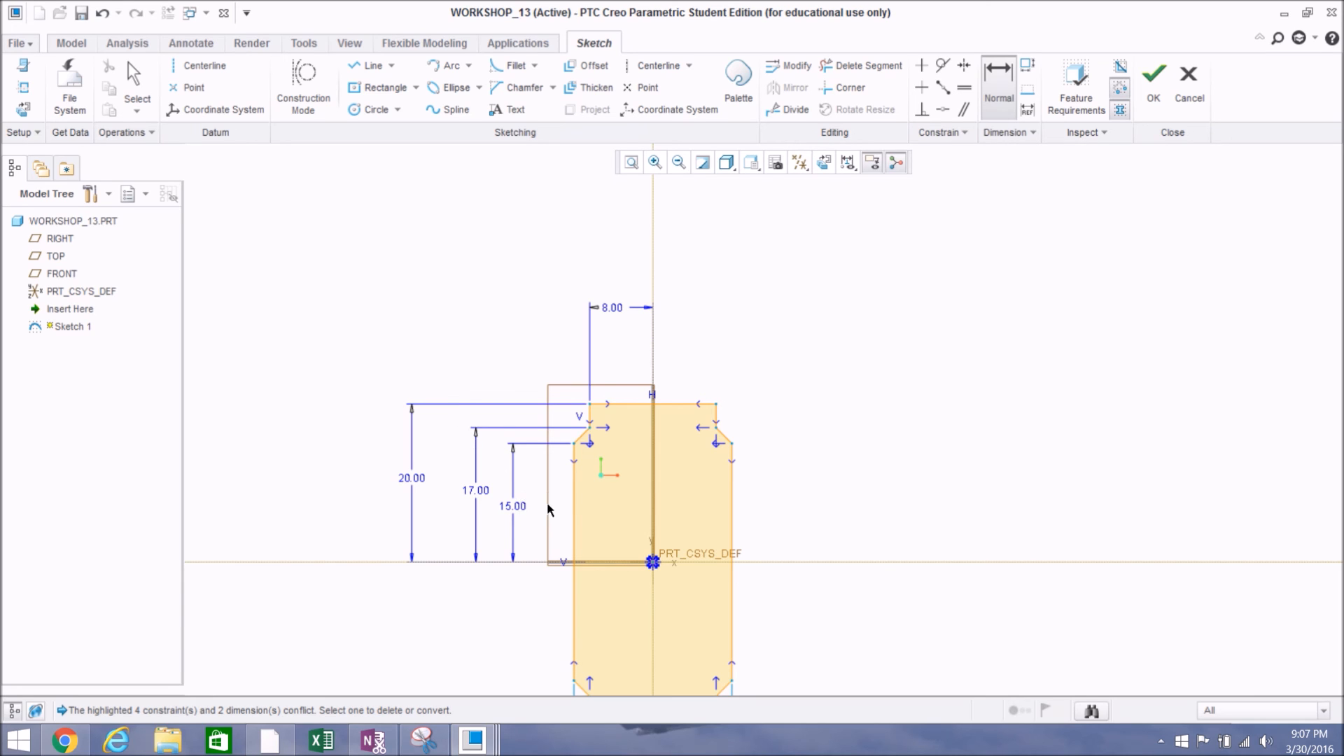
{"action": "scroll", "coordinate": [374, 312], "scroll_direction": "down", "scroll_amount": 1}
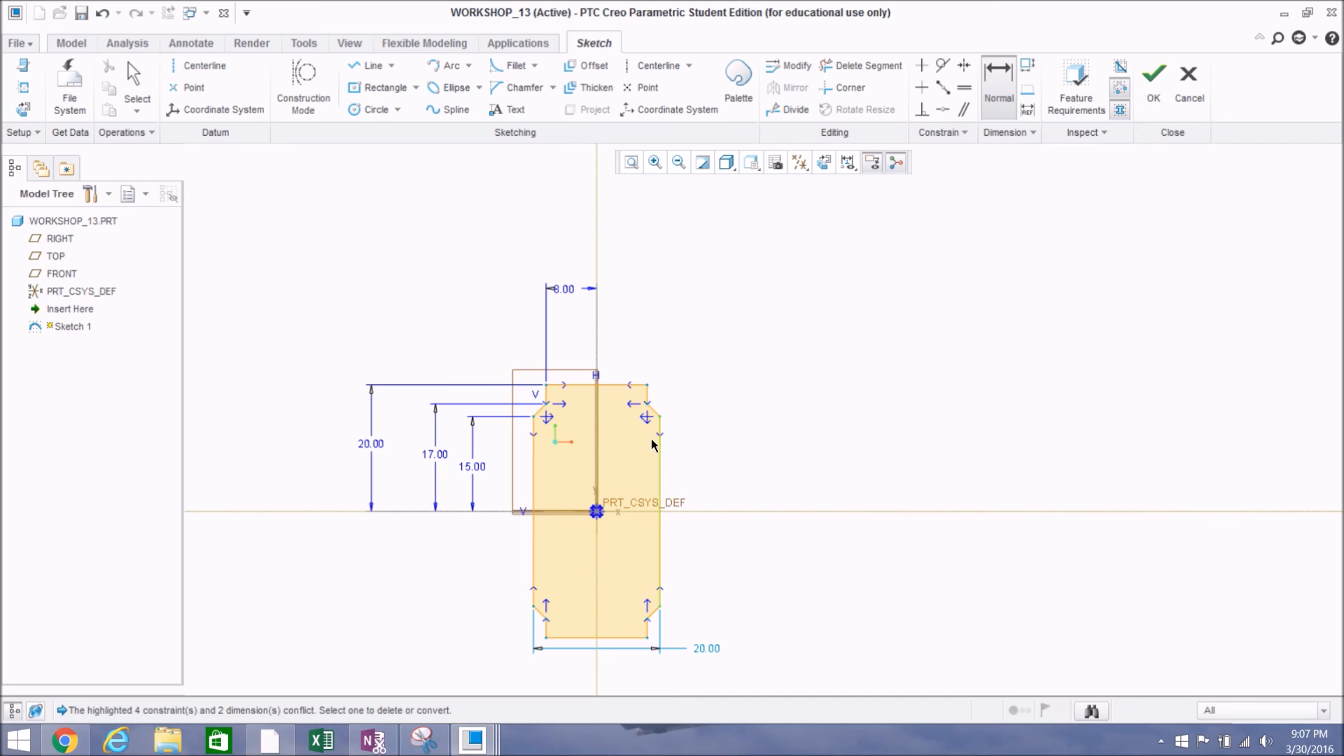
{"action": "scroll", "coordinate": [654, 392], "scroll_direction": "up", "scroll_amount": 2}
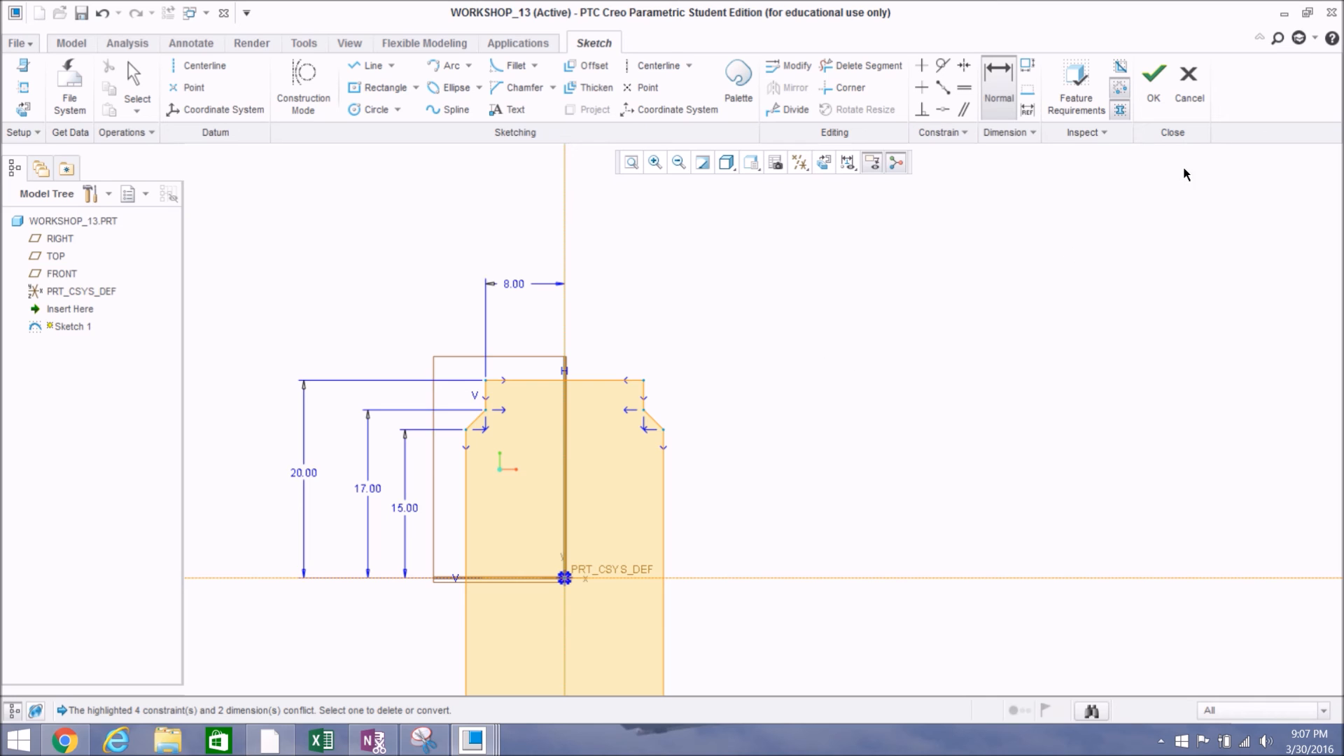
Step: Search the commands for "offset" and start the Sketcher's Offset command for sketched entities
{"action": "left_click", "coordinate": [1273, 44]}
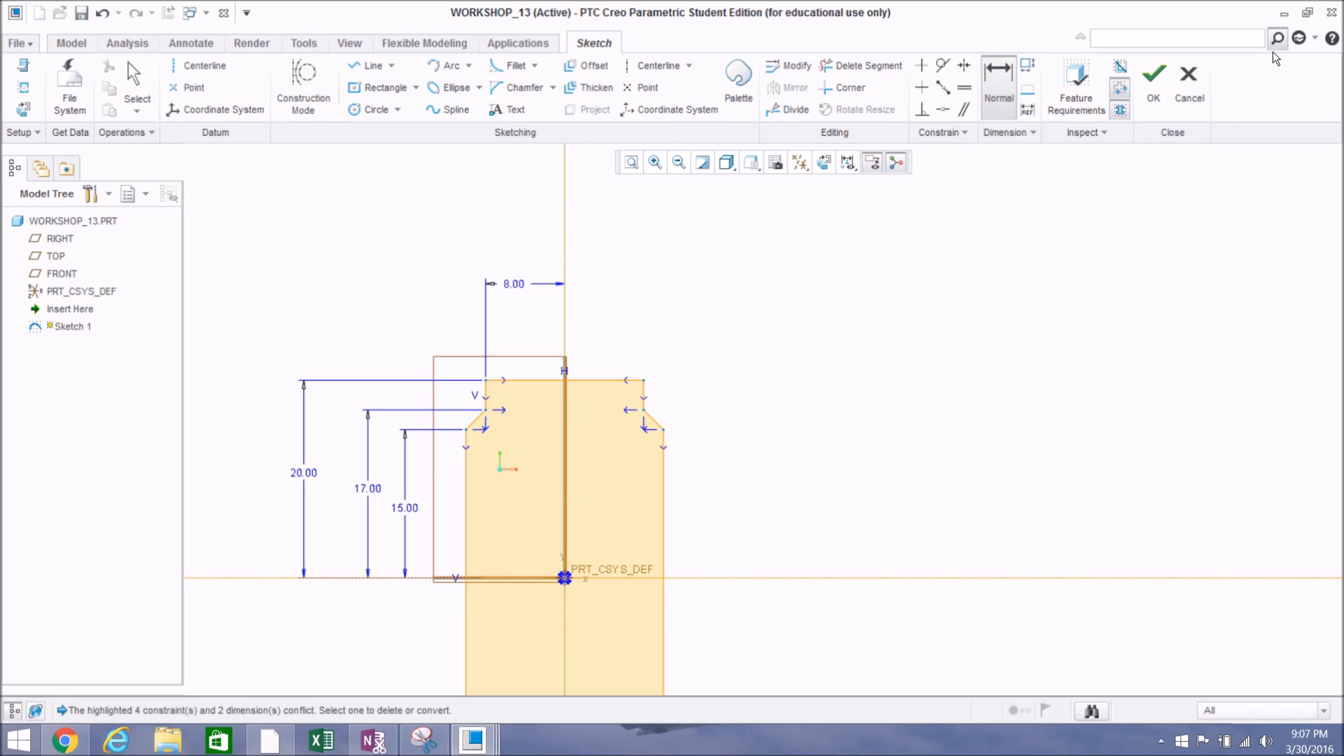
{"action": "type", "text": "of"}
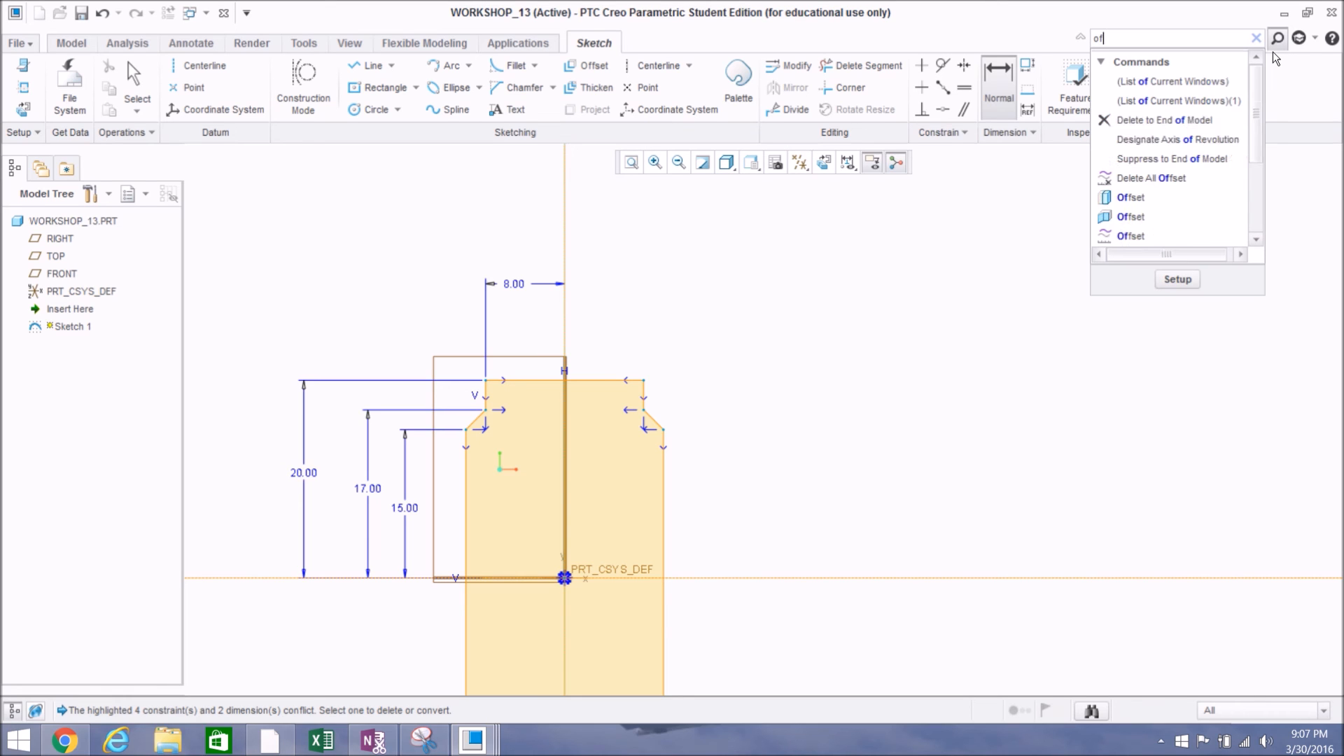
{"action": "type", "text": "f"}
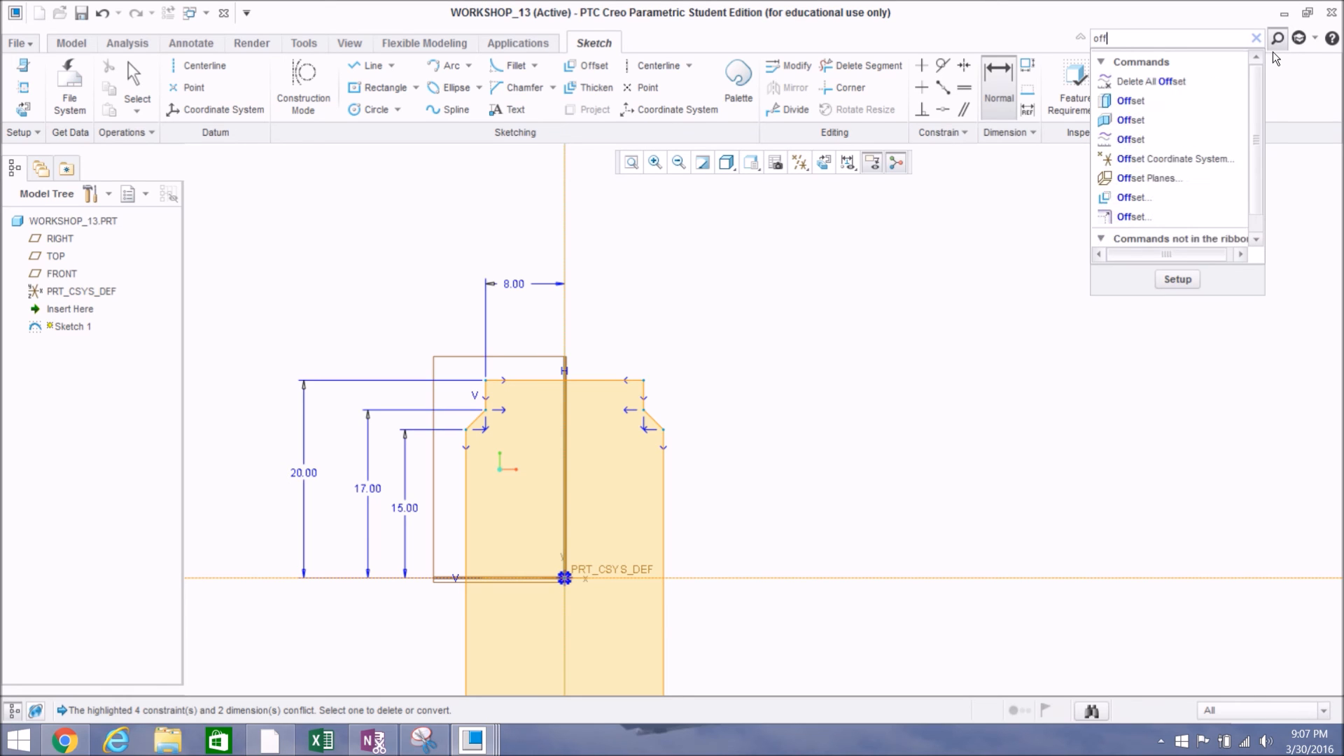
{"action": "type", "text": "set"}
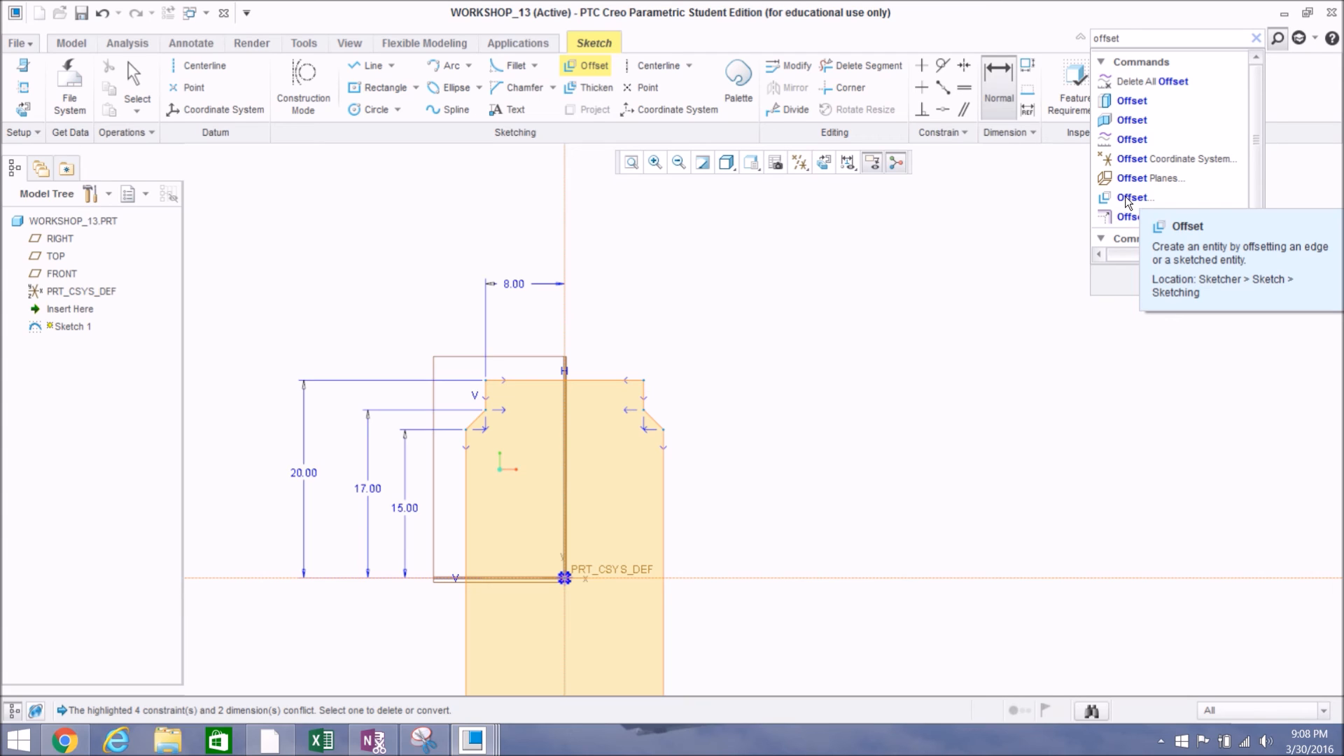
{"action": "left_click", "coordinate": [1124, 197]}
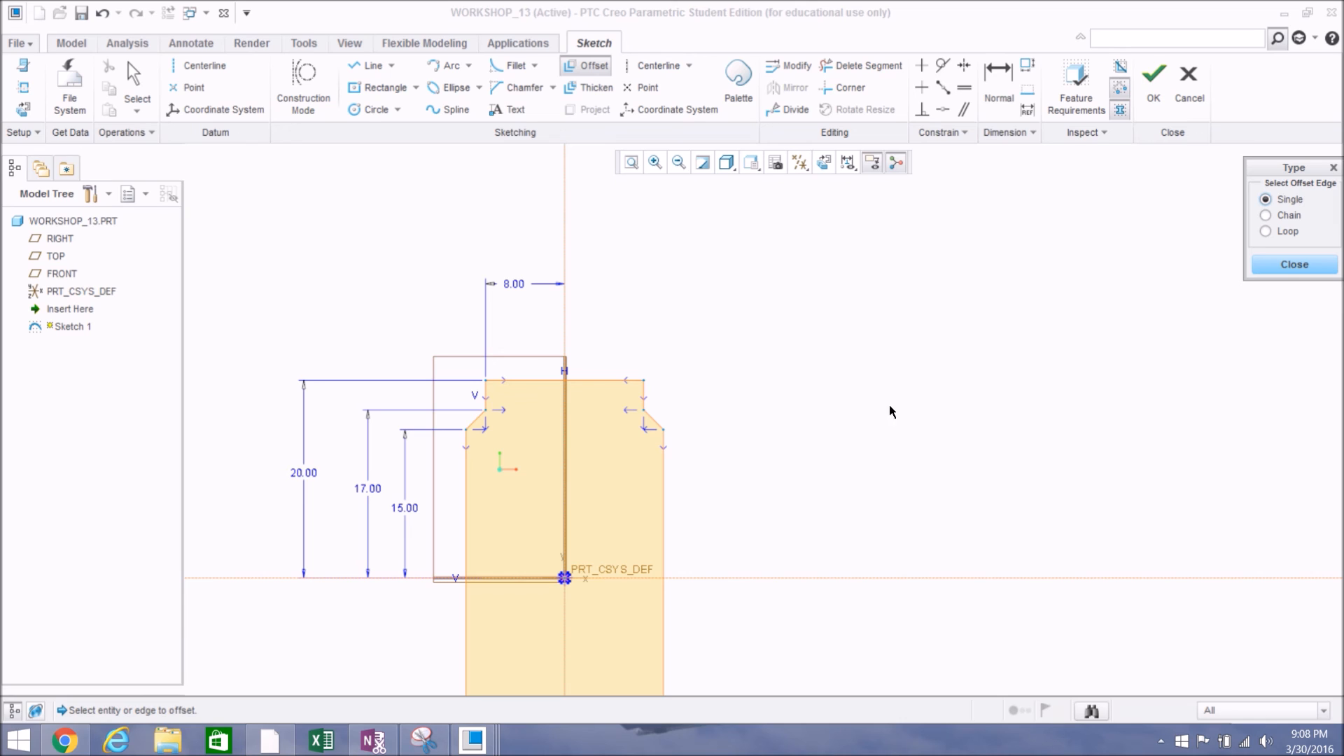
Step: Offset the profile's long right vertical line outward by 5 as a single edge
{"action": "left_click", "coordinate": [665, 483]}
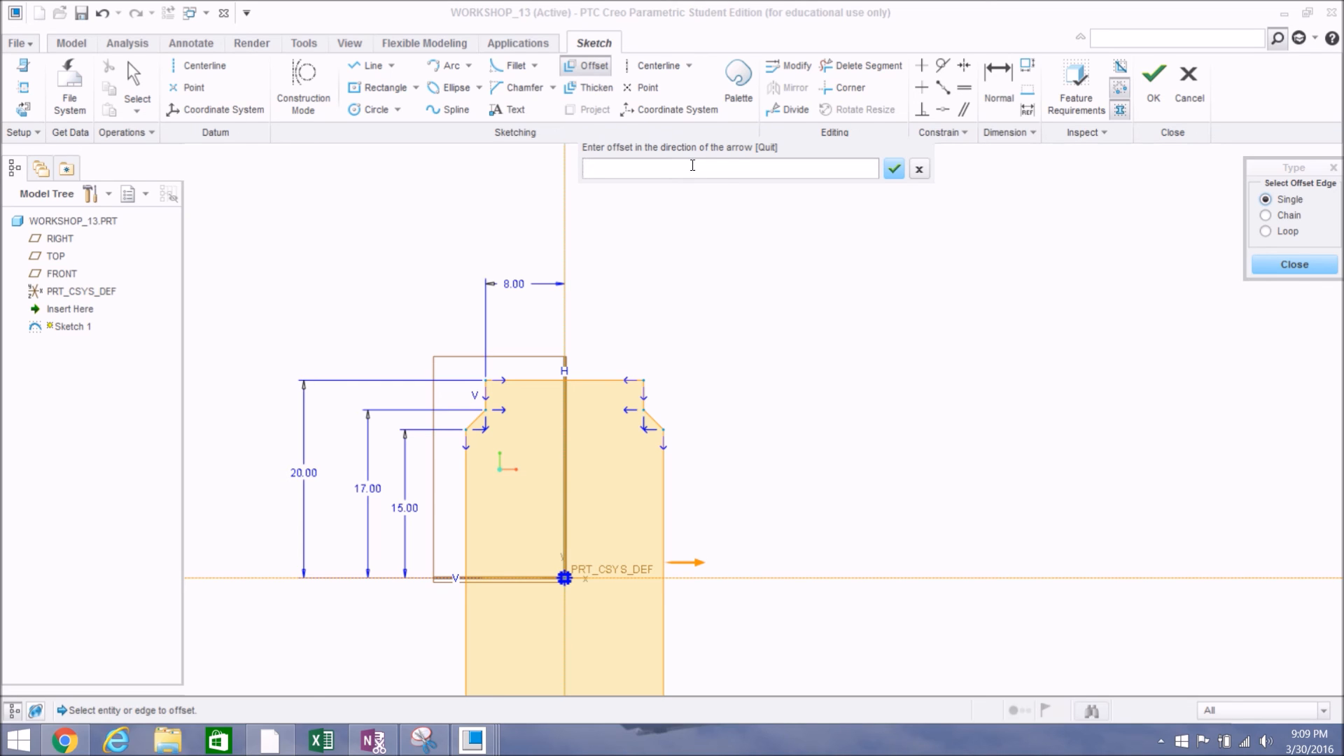
{"action": "type", "text": "5"}
{"action": "key", "text": "Return"}
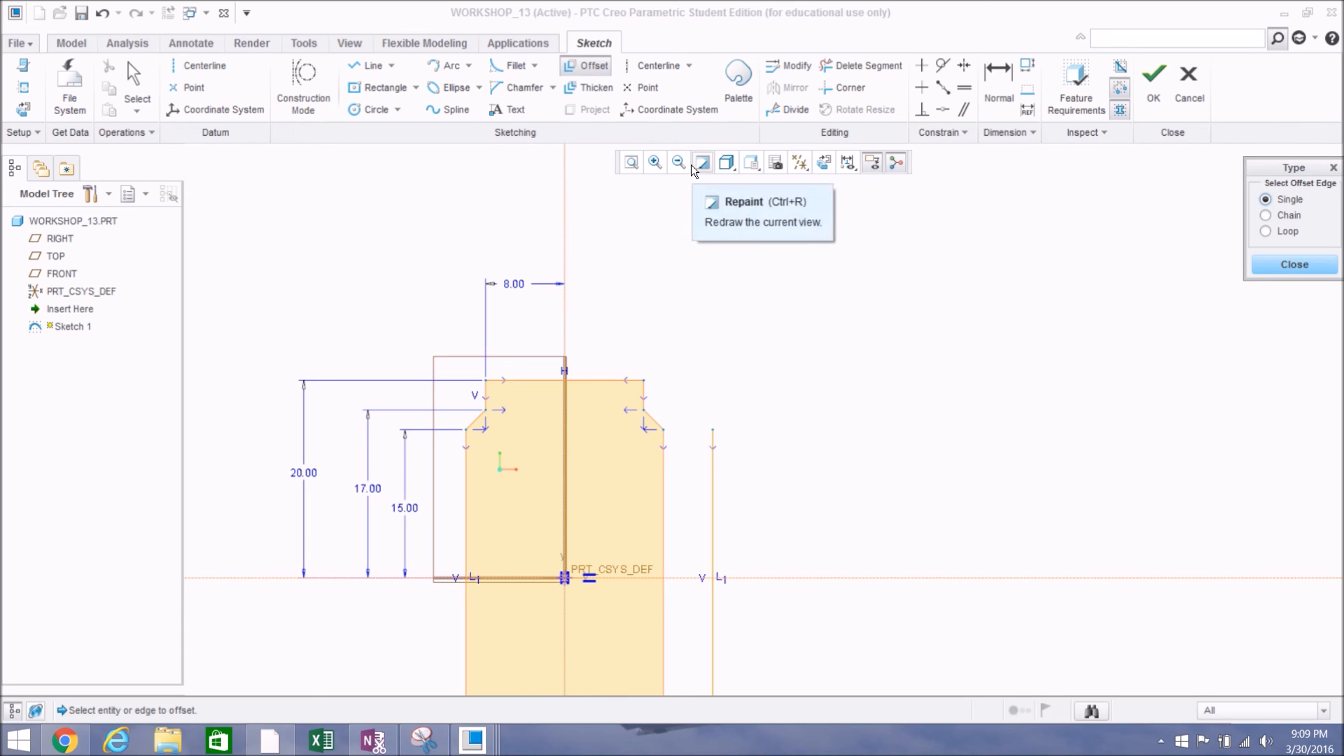
{"action": "scroll", "coordinate": [581, 378], "scroll_direction": "down", "scroll_amount": 1}
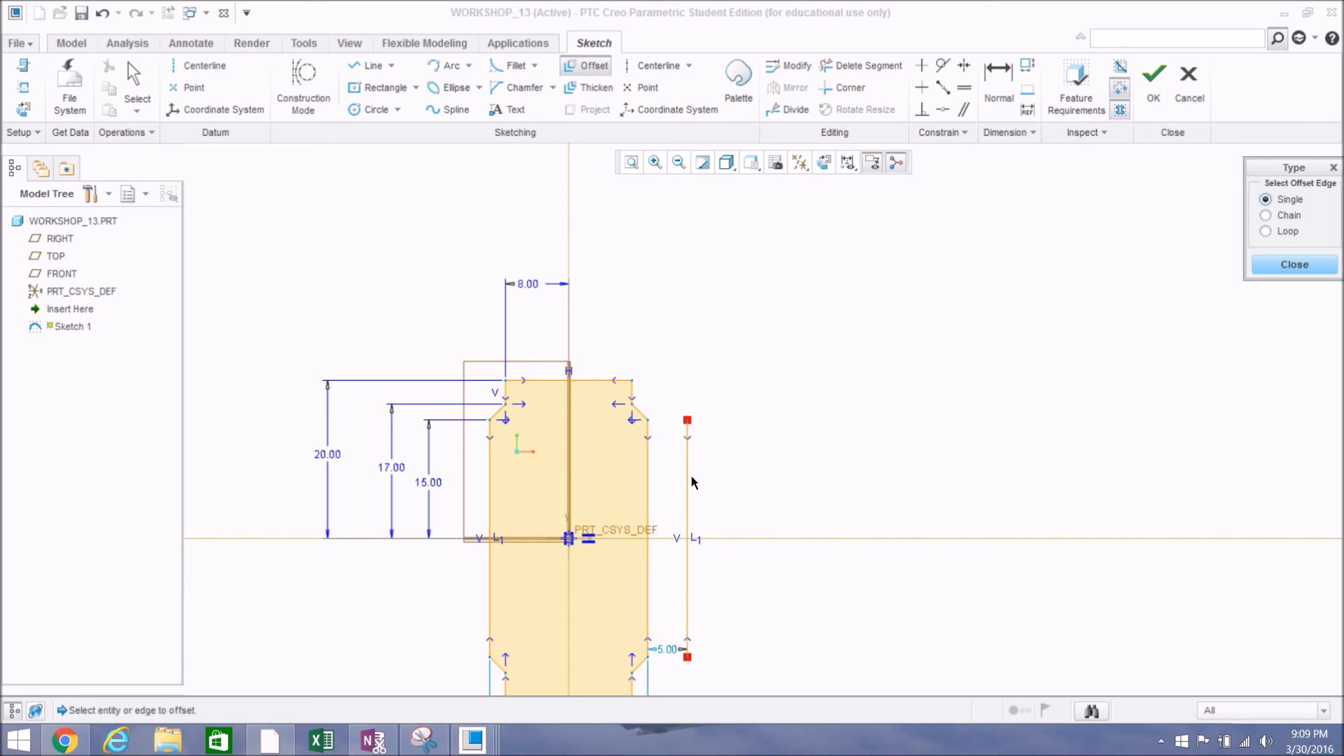
Step: Offset the upper-right chamfer line outward by 5 as a single edge
{"action": "scroll", "coordinate": [648, 429], "scroll_direction": "up", "scroll_amount": 3}
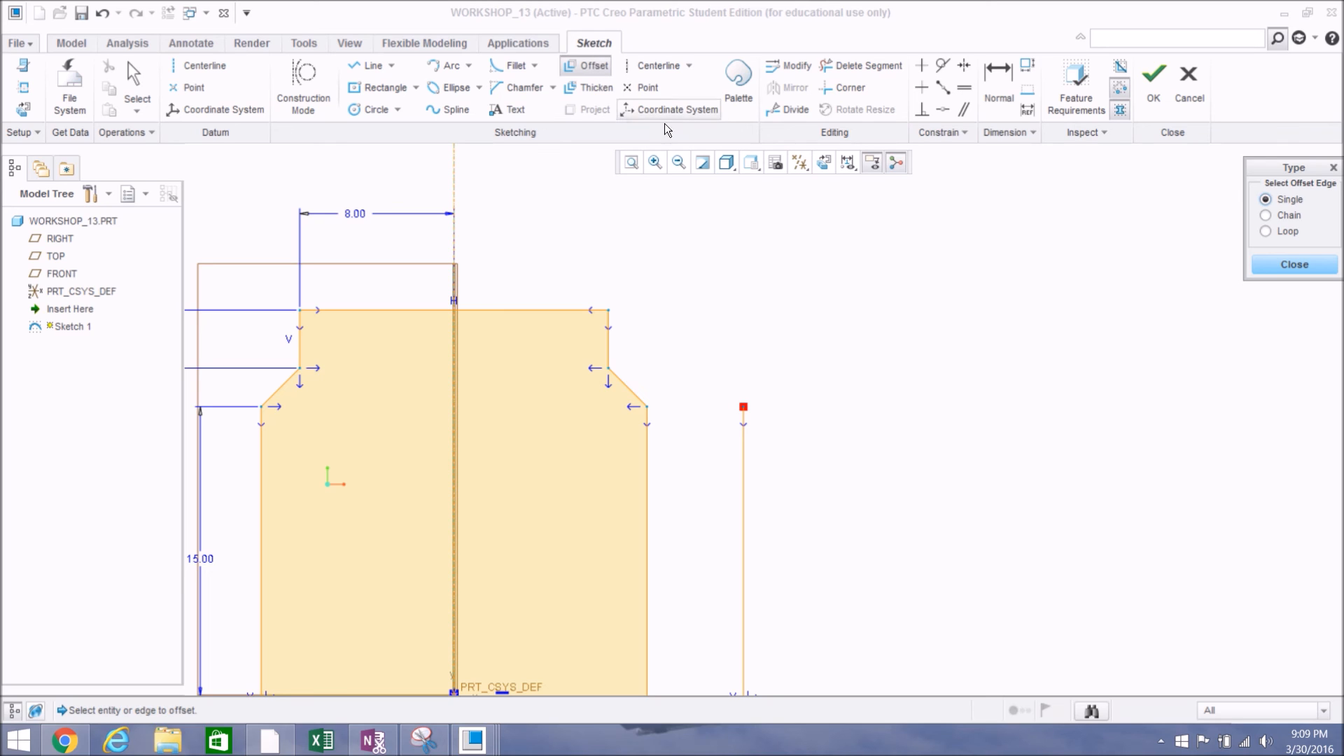
{"action": "left_click", "coordinate": [632, 391]}
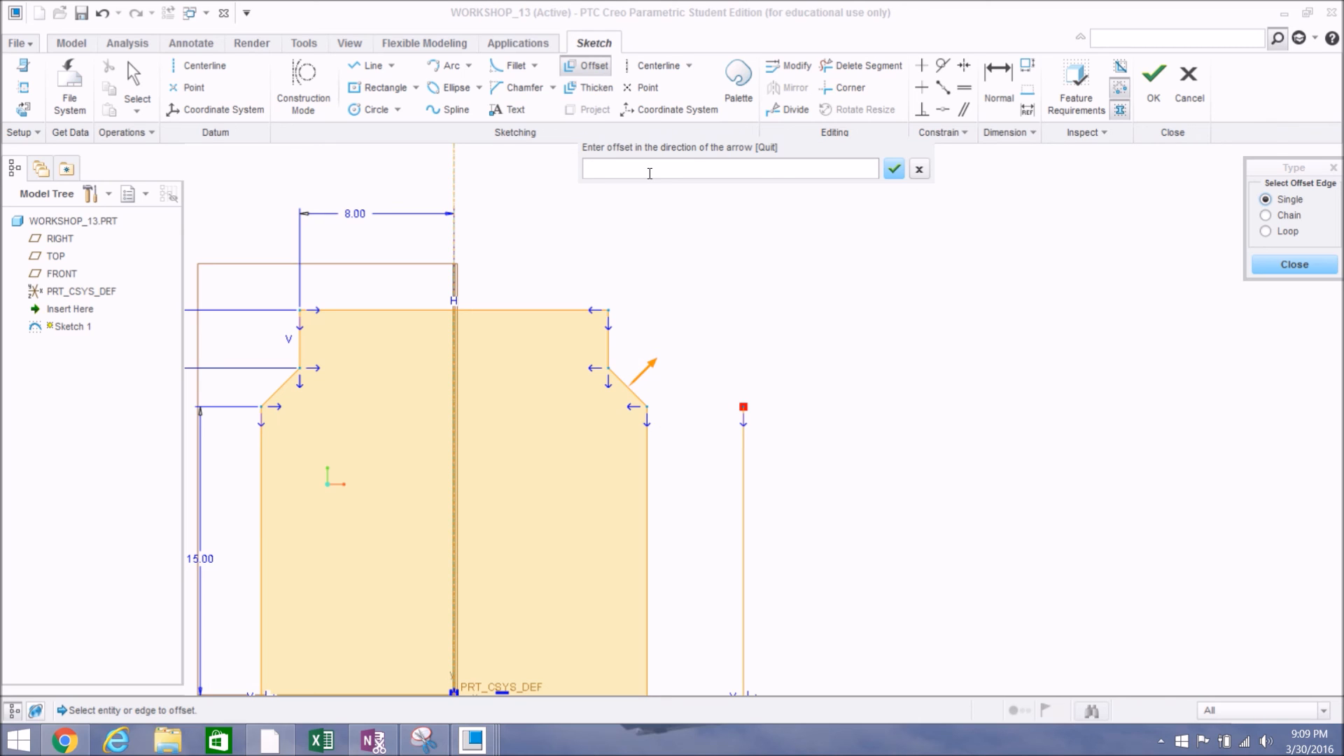
{"action": "type", "text": "5"}
{"action": "key", "text": "Return"}
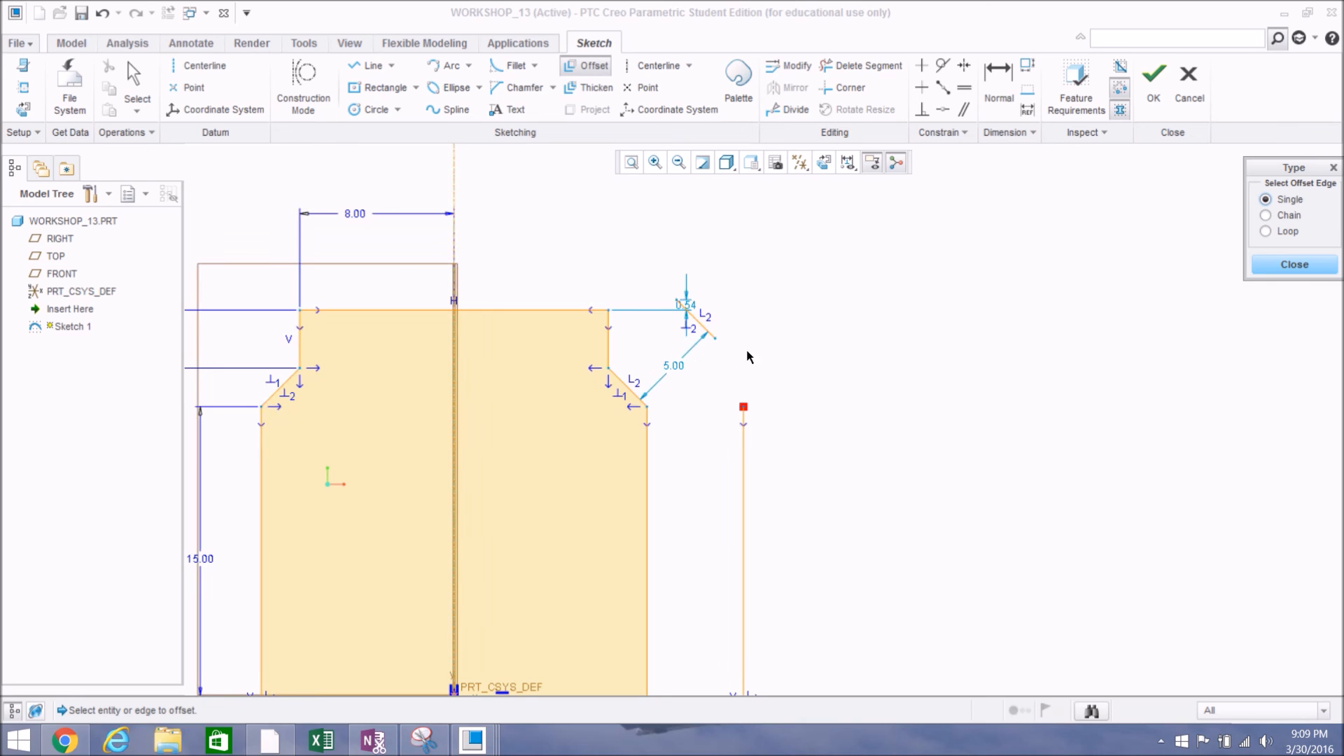
Step: Trim away the offset chamfer line and the upper half of the offset vertical line with Delete Segment
{"action": "scroll", "coordinate": [728, 362], "scroll_direction": "down", "scroll_amount": 2}
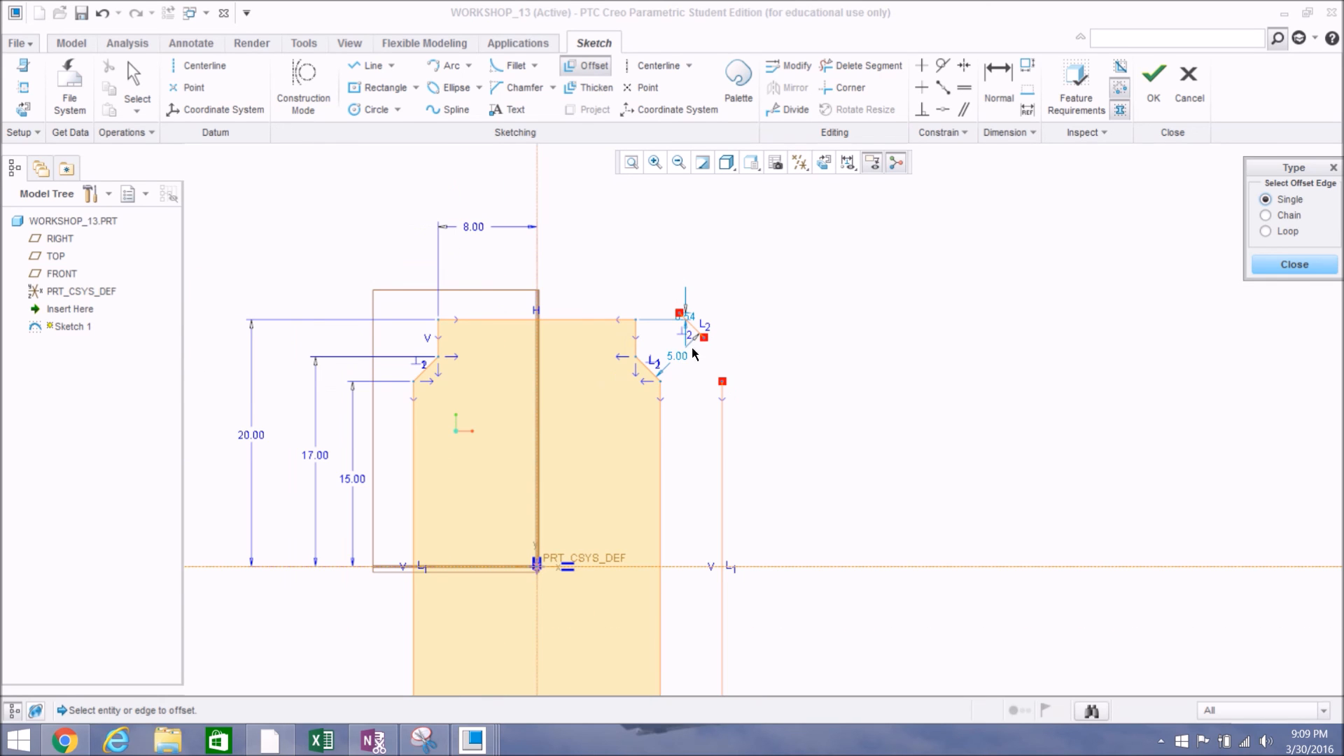
{"action": "scroll", "coordinate": [693, 399], "scroll_direction": "down", "scroll_amount": 2}
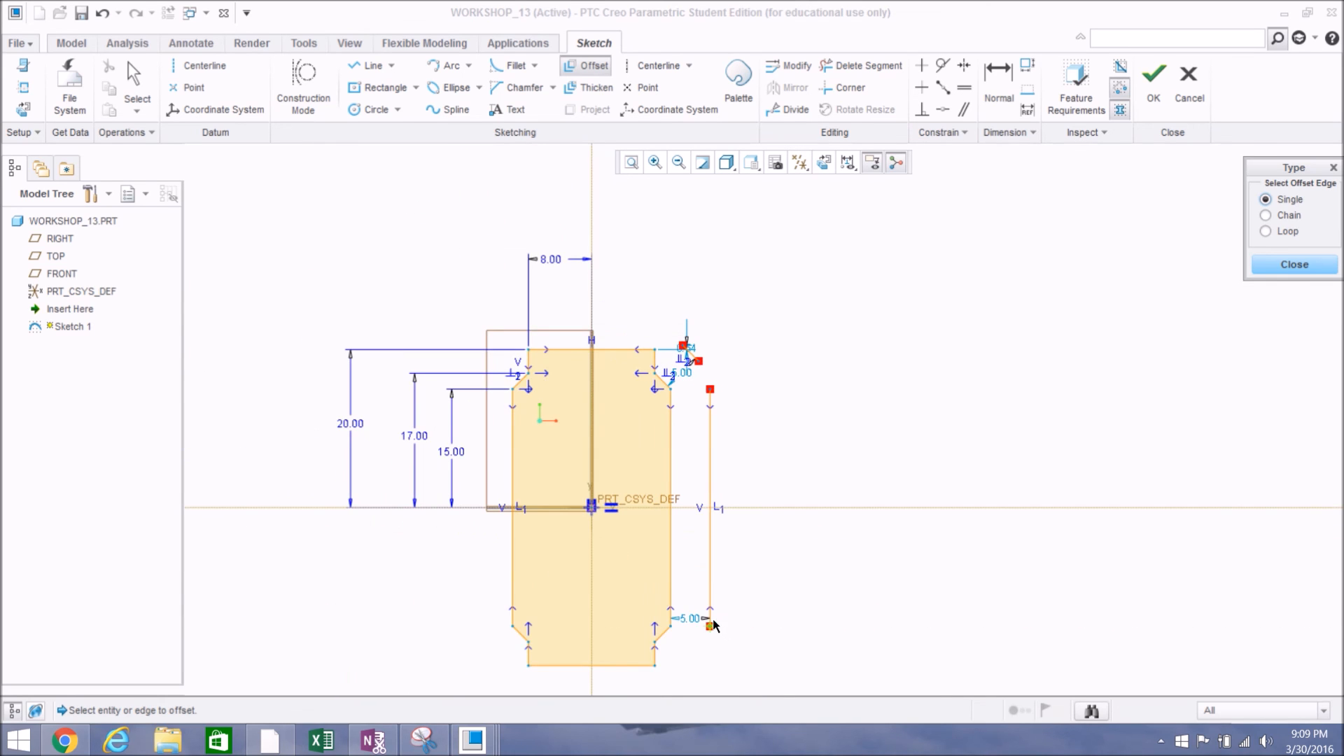
{"action": "scroll", "coordinate": [671, 469], "scroll_direction": "up", "scroll_amount": 2}
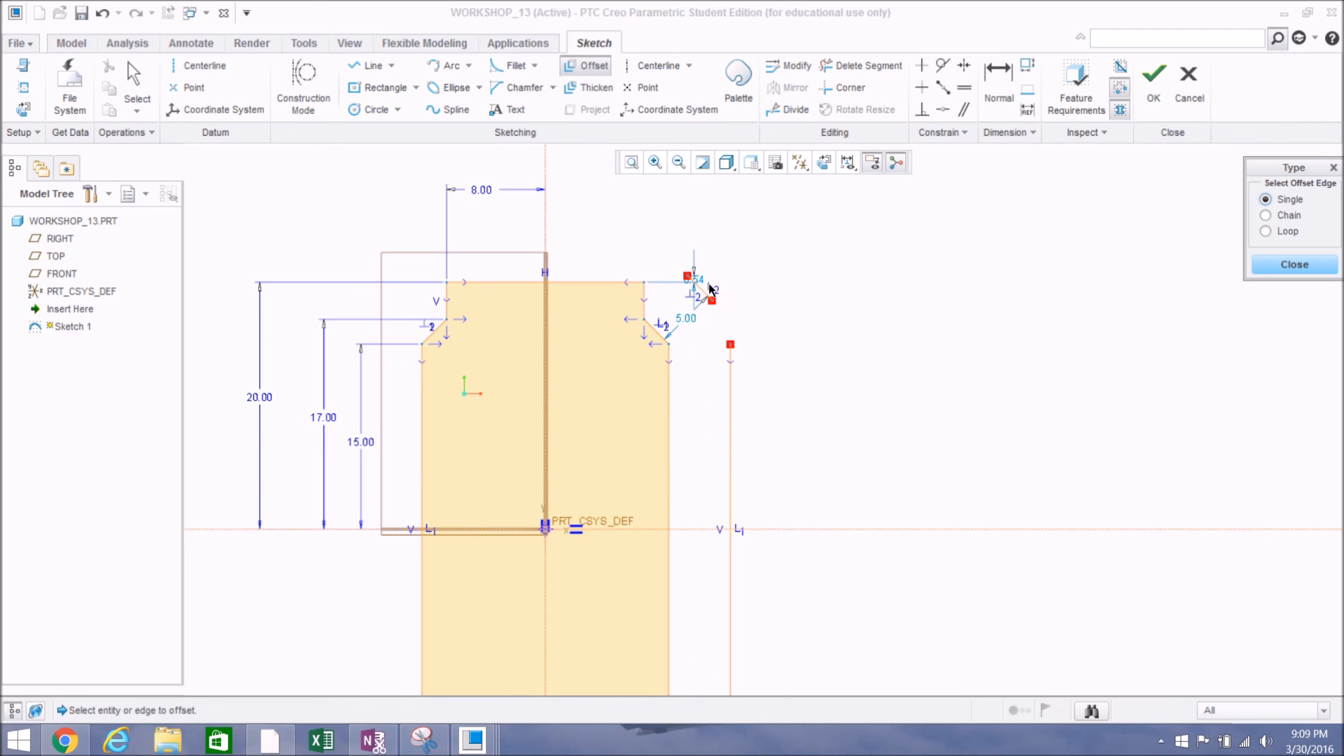
{"action": "scroll", "coordinate": [697, 276], "scroll_direction": "up", "scroll_amount": 3}
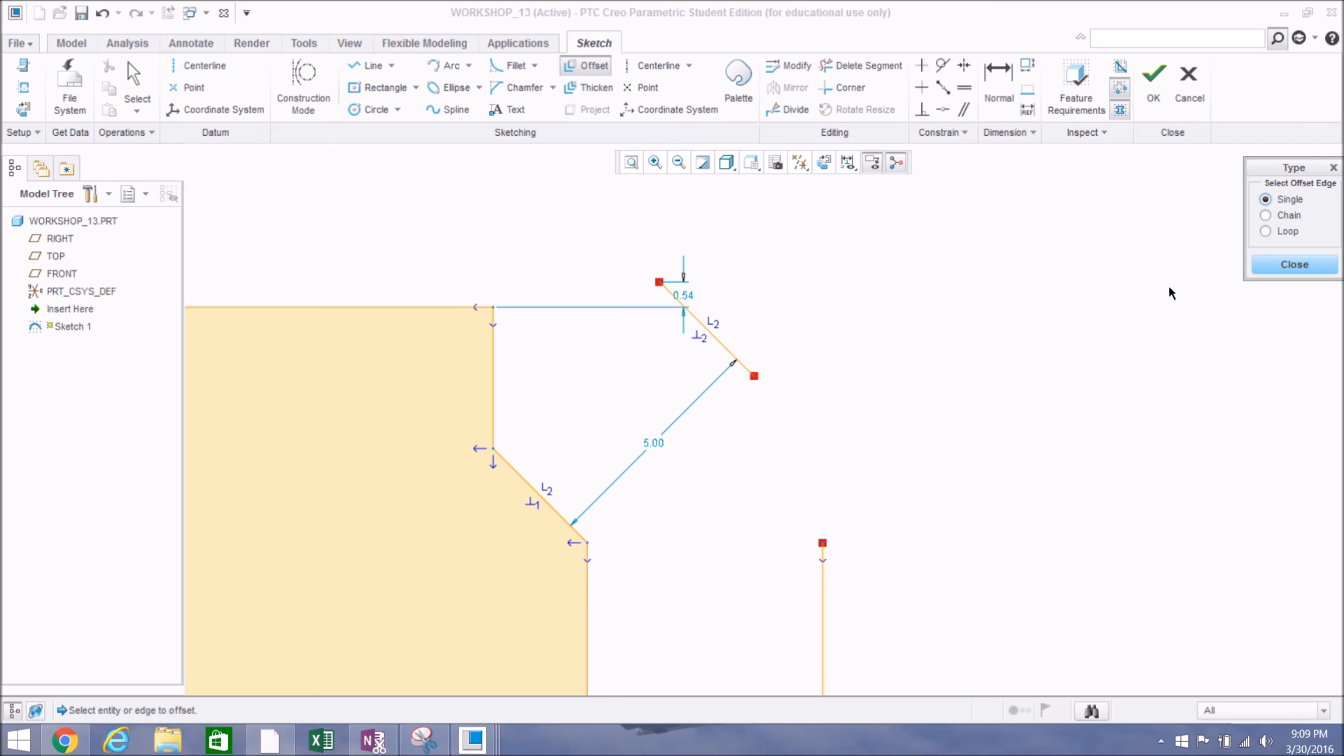
{"action": "middle_click", "coordinate": [905, 261]}
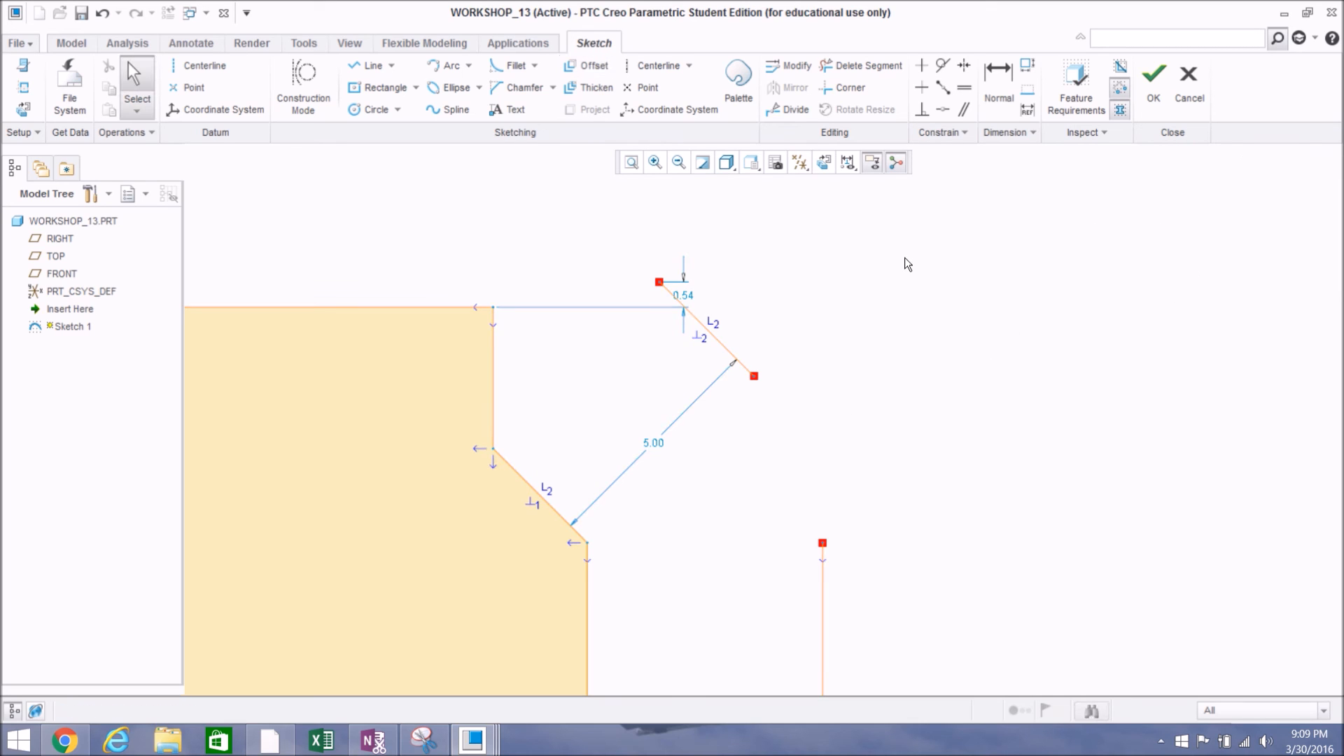
{"action": "left_click", "coordinate": [856, 65]}
{"action": "mouse_move", "coordinate": [791, 235]}
{"action": "left_mouse_down"}
{"action": "mouse_move", "coordinate": [700, 430]}
{"action": "mouse_move", "coordinate": [862, 560]}
{"action": "mouse_move", "coordinate": [801, 582]}
{"action": "left_mouse_up"}
{"action": "scroll", "coordinate": [704, 393], "scroll_direction": "down", "scroll_amount": 5}
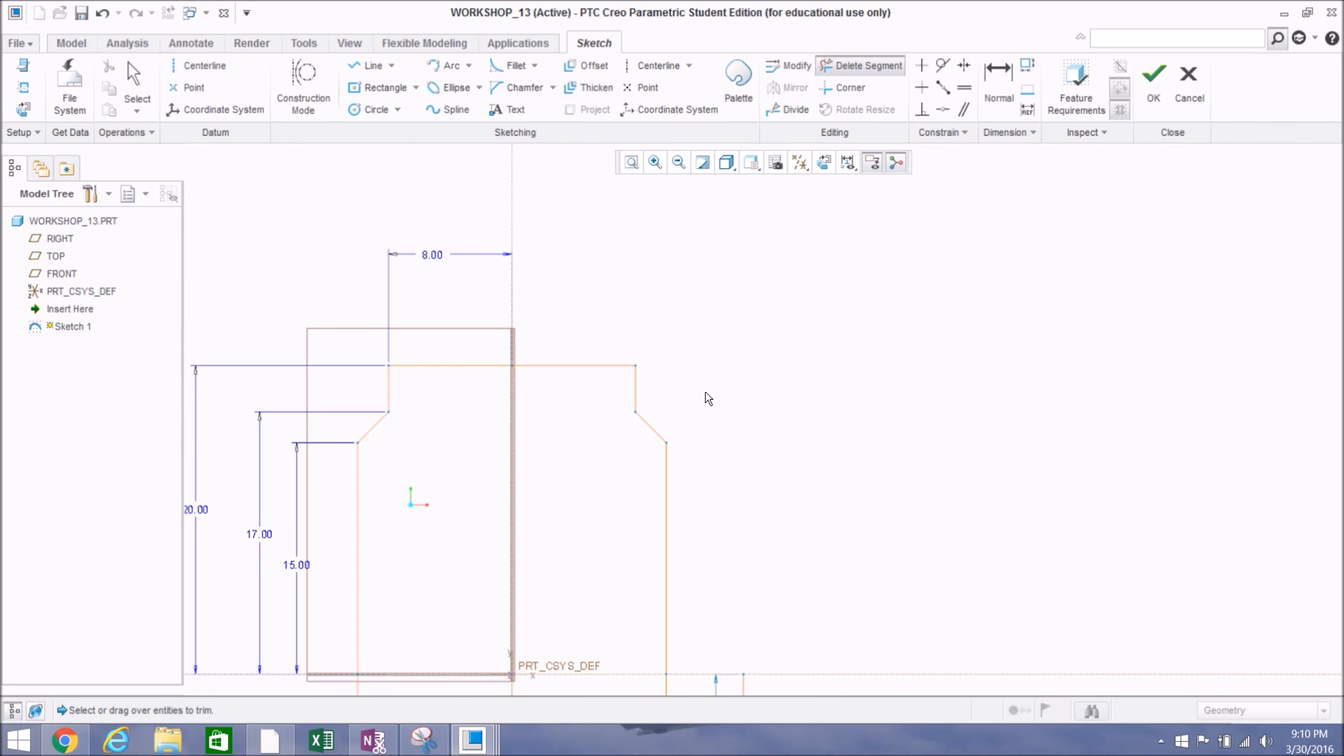
{"action": "scroll", "coordinate": [708, 390], "scroll_direction": "down", "scroll_amount": 3}
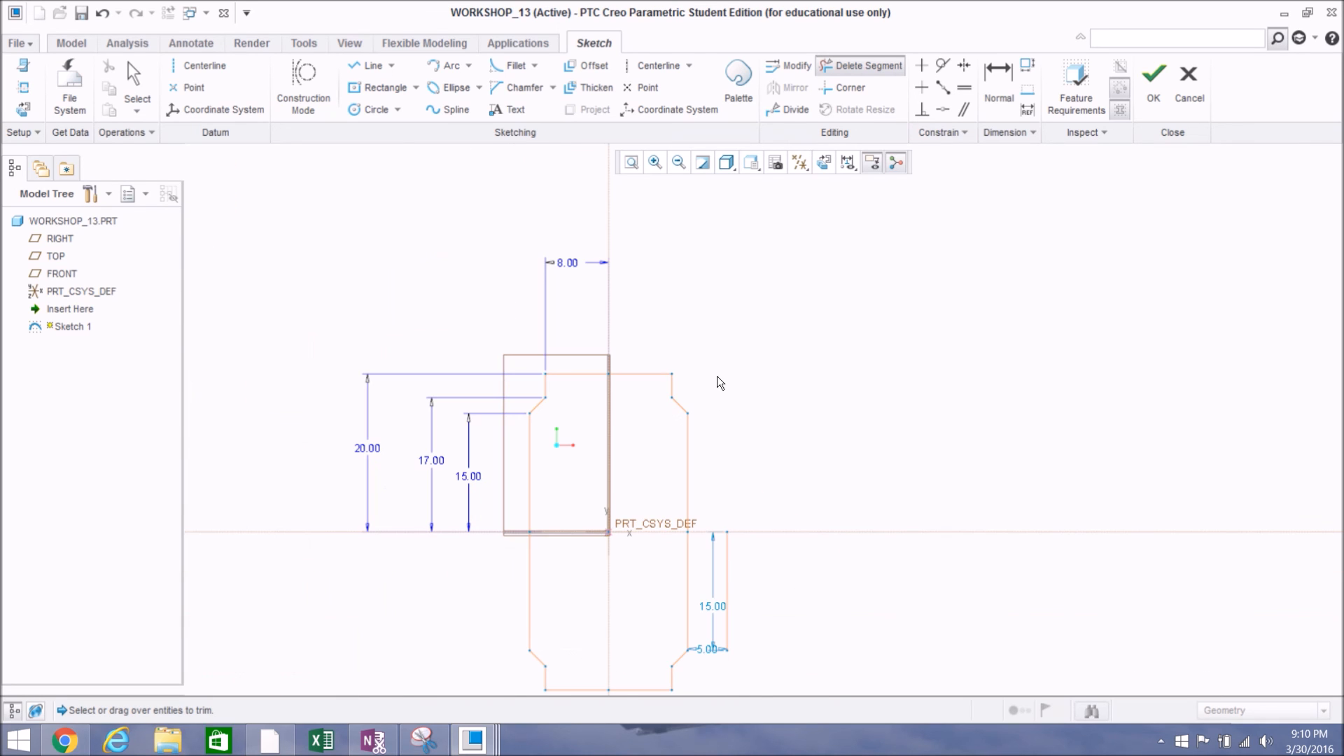
{"action": "middle_click", "coordinate": [790, 380]}
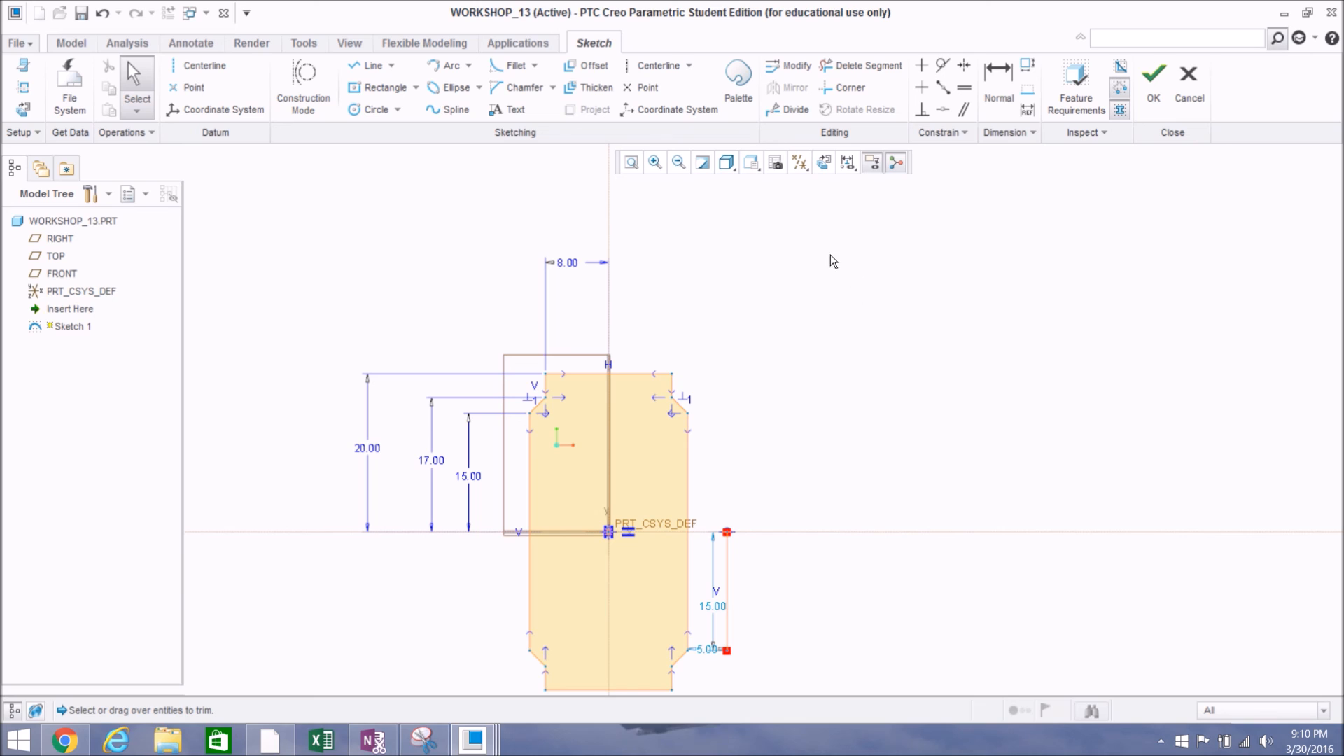
Step: Start a Chain offset and pick the profile's long right vertical line and the adjoining upper-right chamfer as its two entities
{"action": "left_click", "coordinate": [594, 73]}
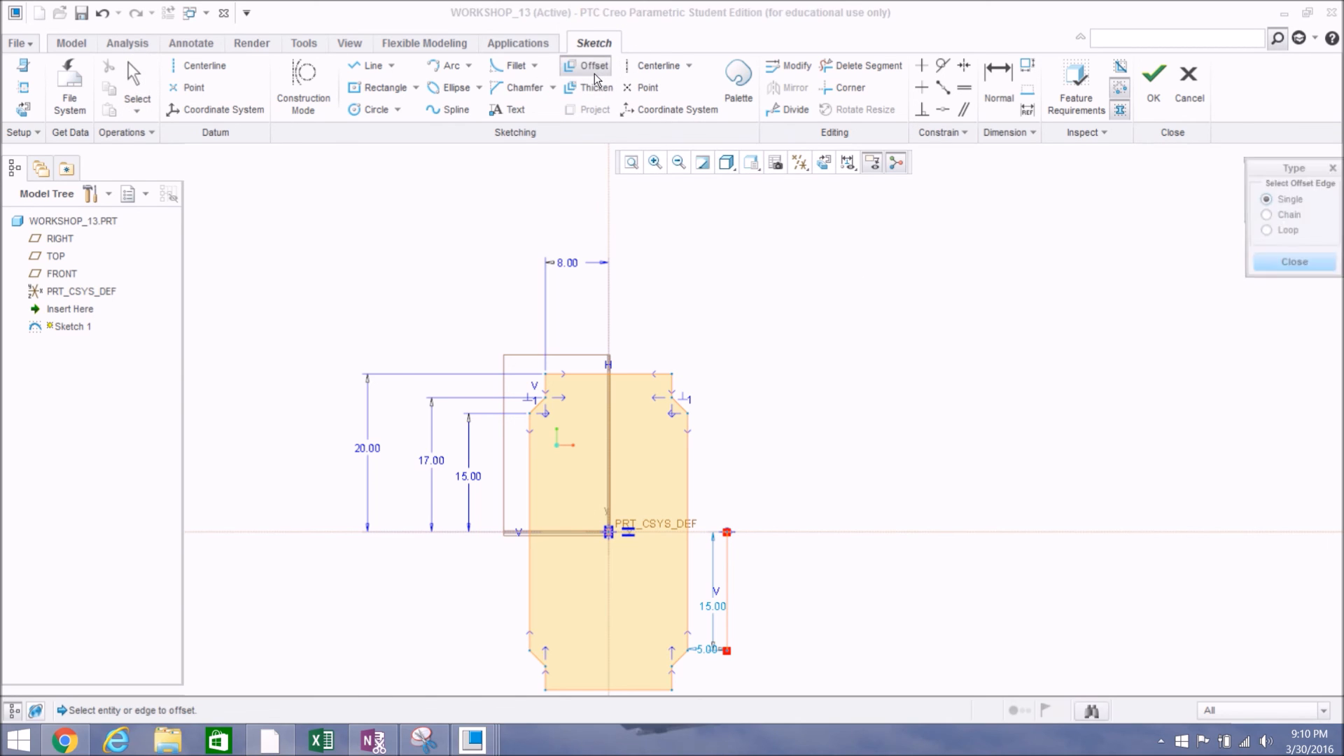
{"action": "left_click", "coordinate": [1264, 216]}
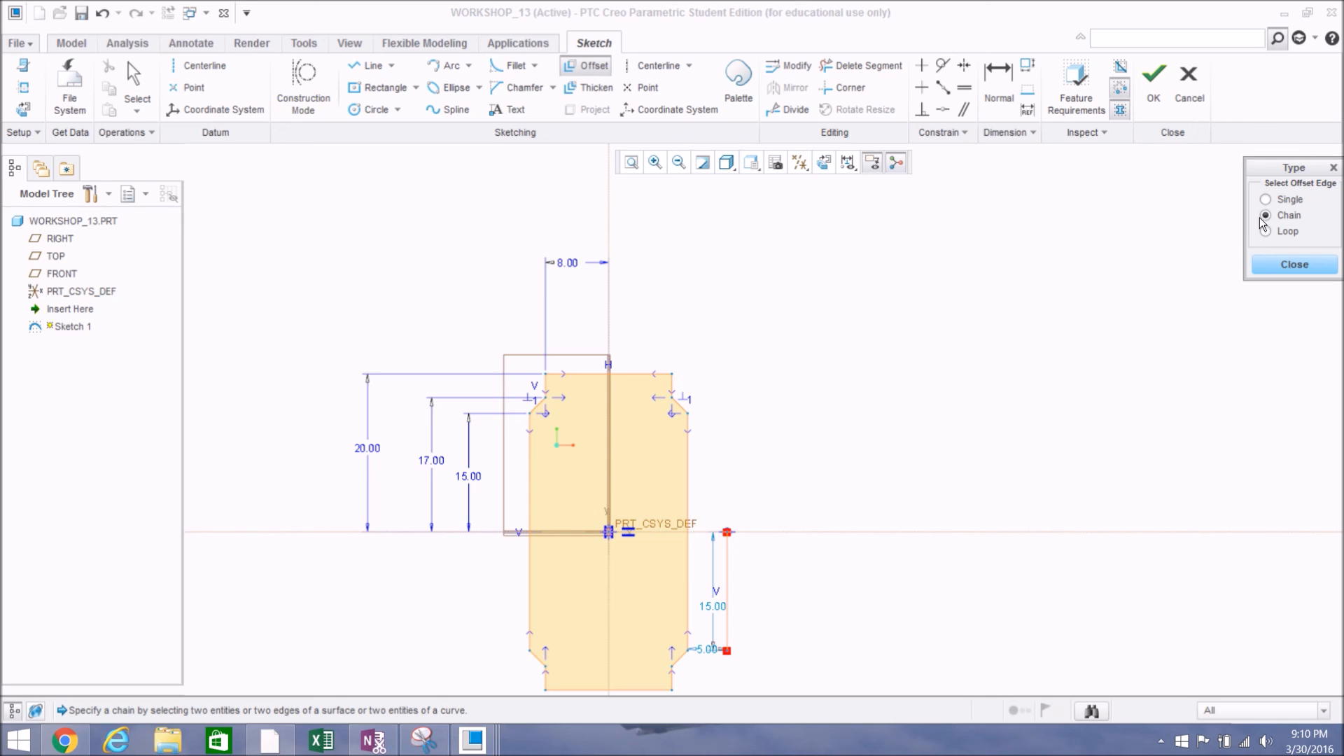
{"action": "scroll", "coordinate": [786, 477], "scroll_direction": "down", "scroll_amount": 3}
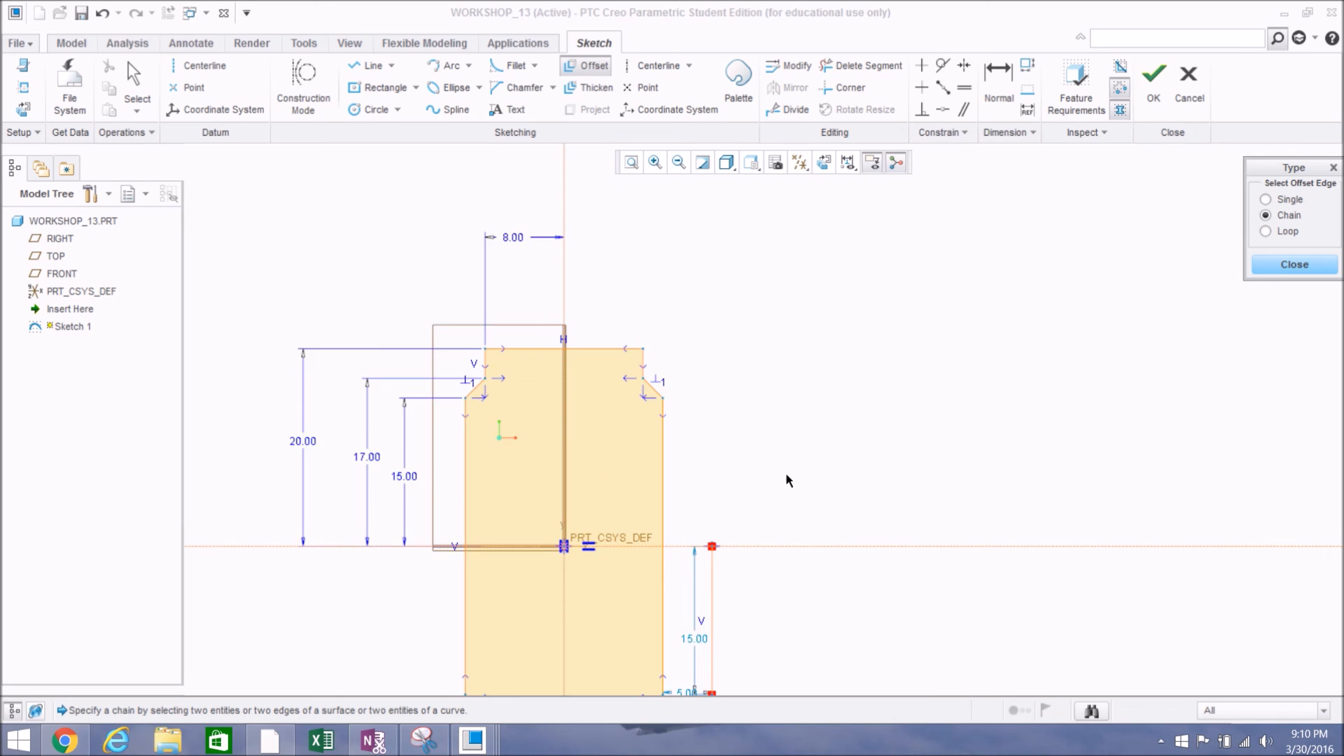
{"action": "scroll", "coordinate": [708, 491], "scroll_direction": "down", "scroll_amount": 1}
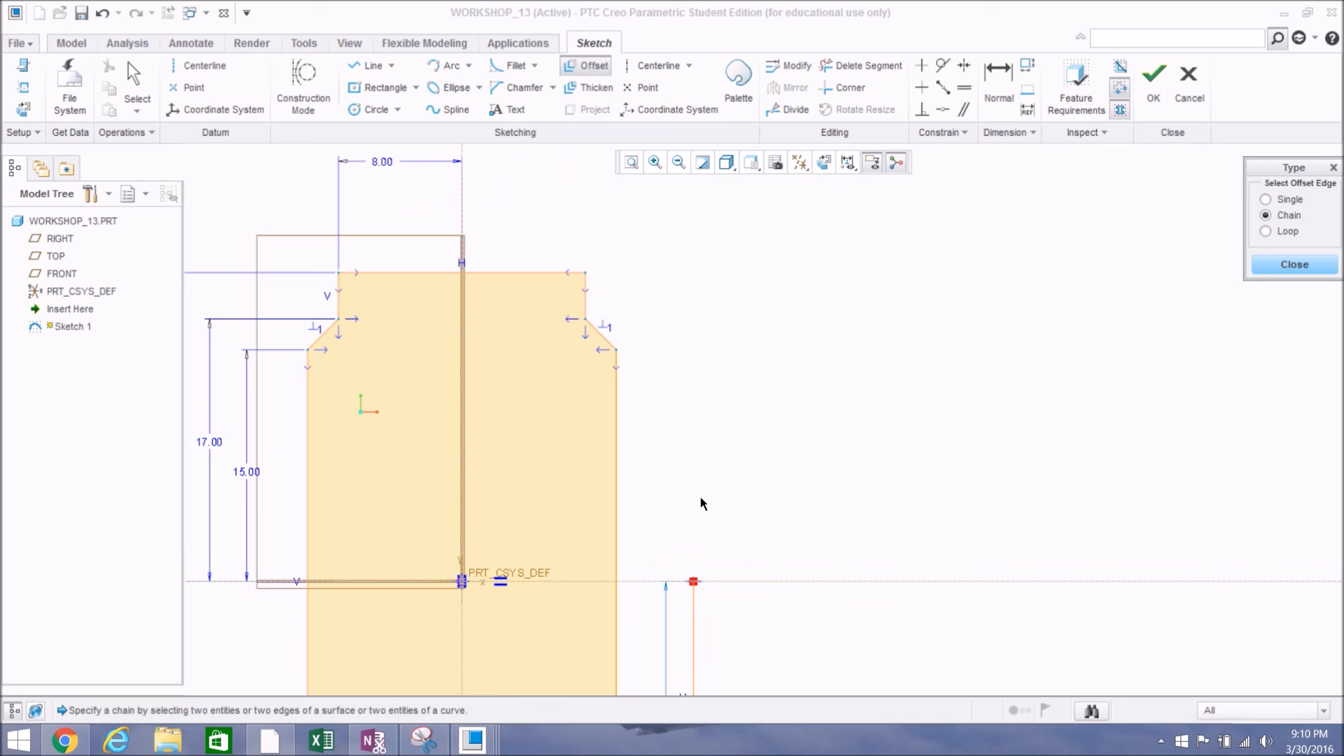
{"action": "left_click", "coordinate": [622, 478]}
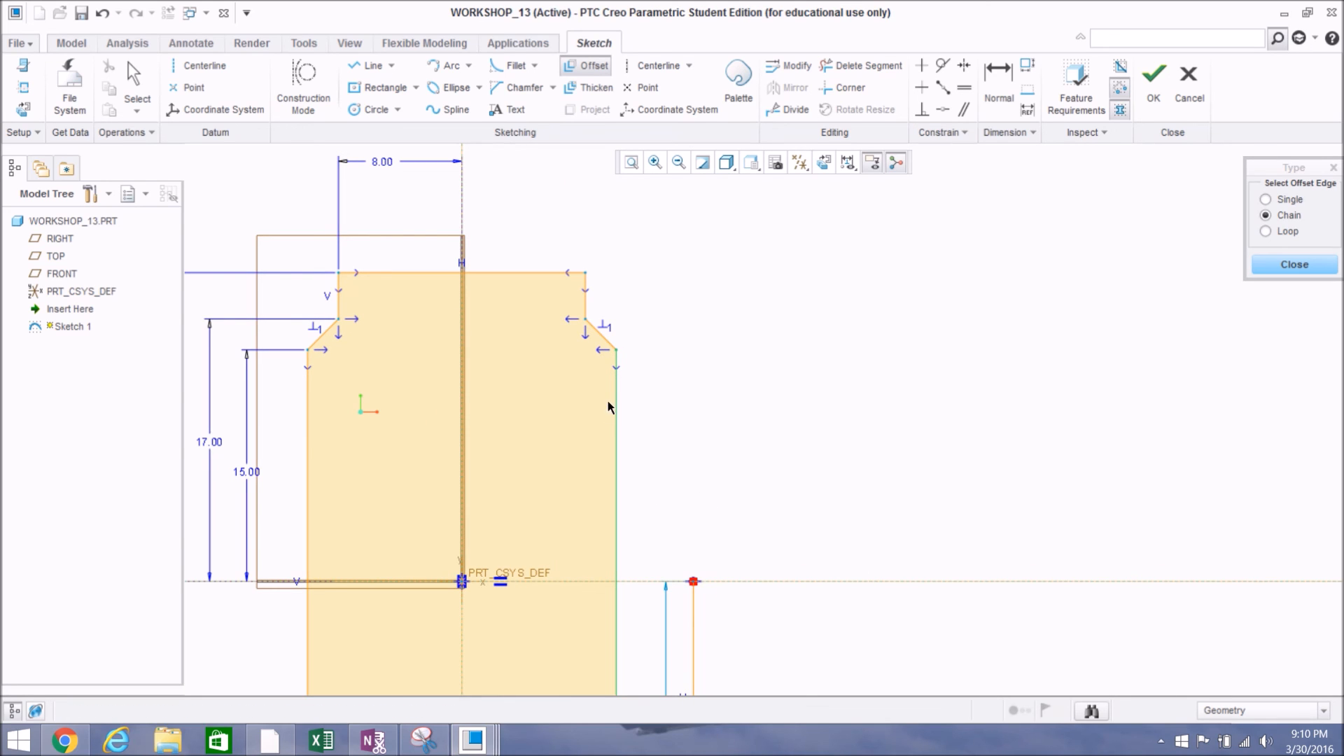
{"action": "left_click", "coordinate": [600, 347]}
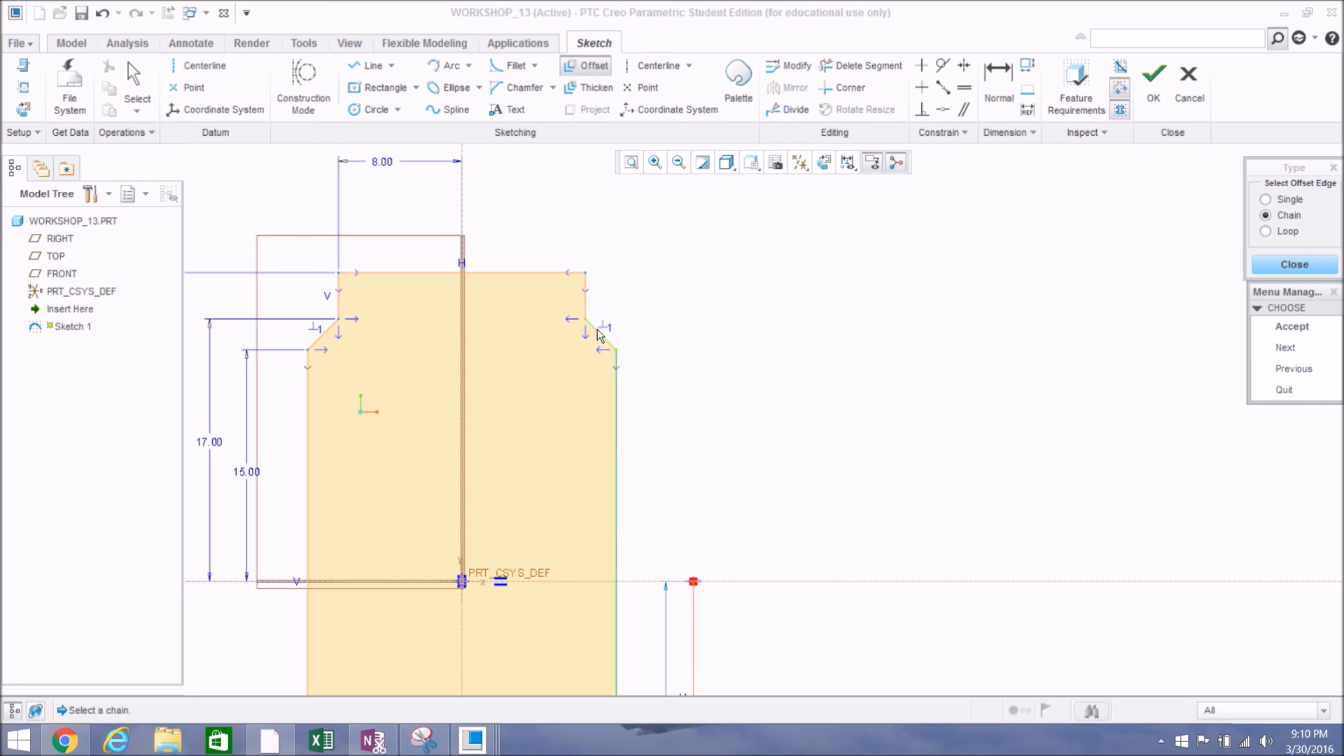
Step: Try the short upper-right line, the top edge and the left-side lines in turn as the other end of the chain
{"action": "left_click", "coordinate": [586, 310]}
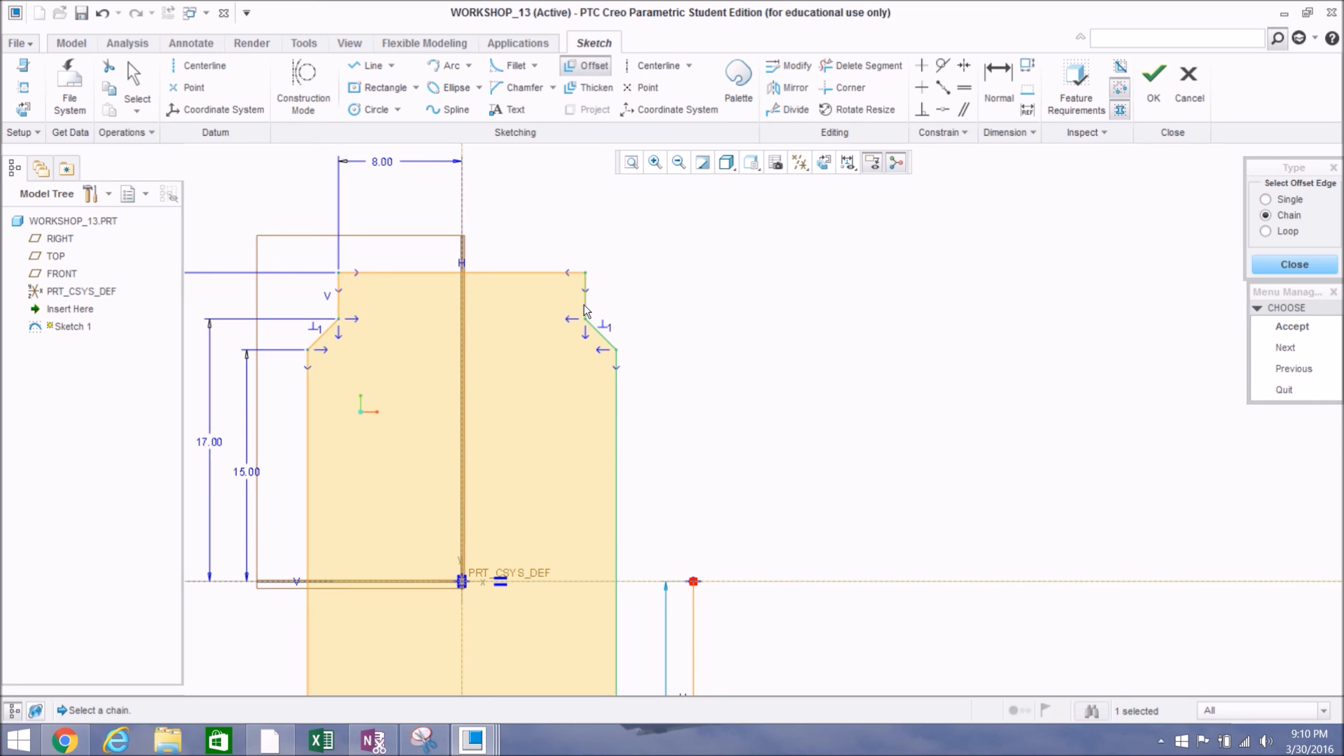
{"action": "left_click", "coordinate": [551, 273]}
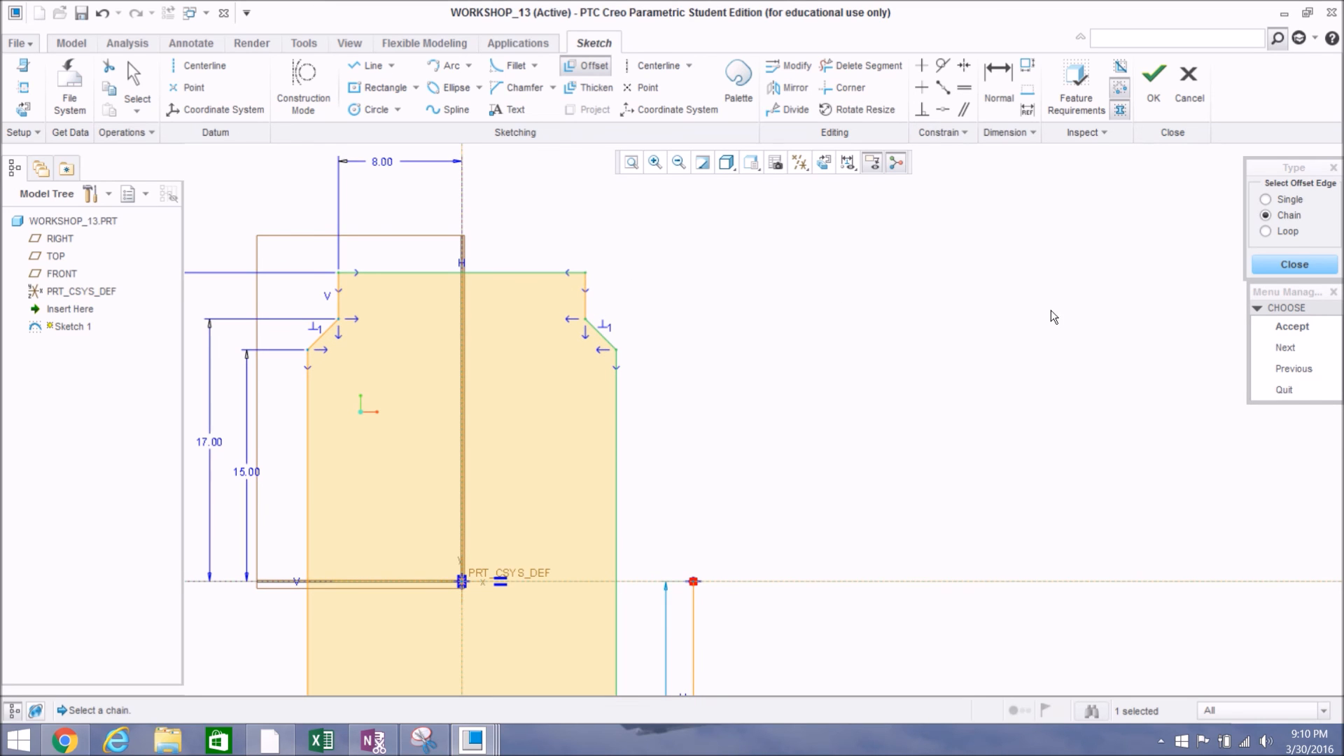
{"action": "left_click", "coordinate": [340, 300]}
{"action": "left_click", "coordinate": [309, 386]}
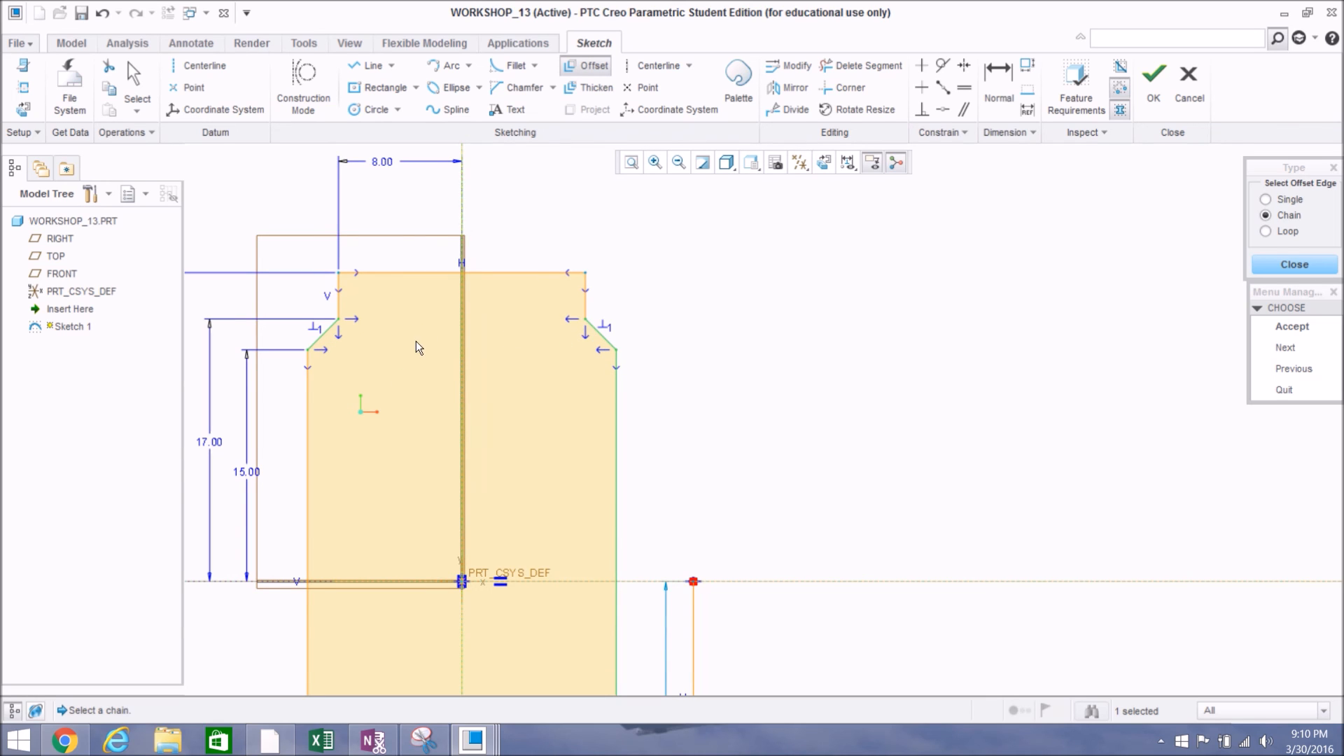
{"action": "scroll", "coordinate": [404, 404], "scroll_direction": "down", "scroll_amount": 2}
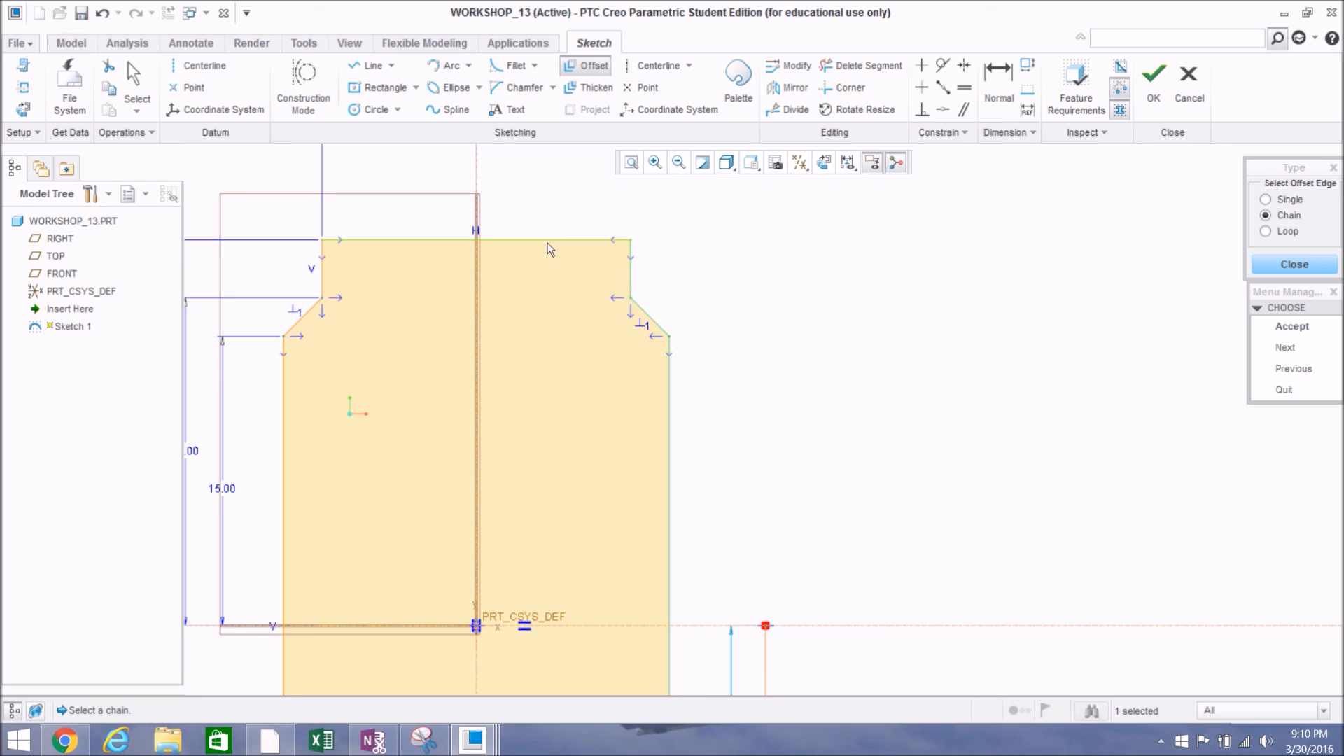
{"action": "scroll", "coordinate": [329, 364], "scroll_direction": "down", "scroll_amount": 3}
{"action": "scroll", "coordinate": [315, 392], "scroll_direction": "up", "scroll_amount": 6}
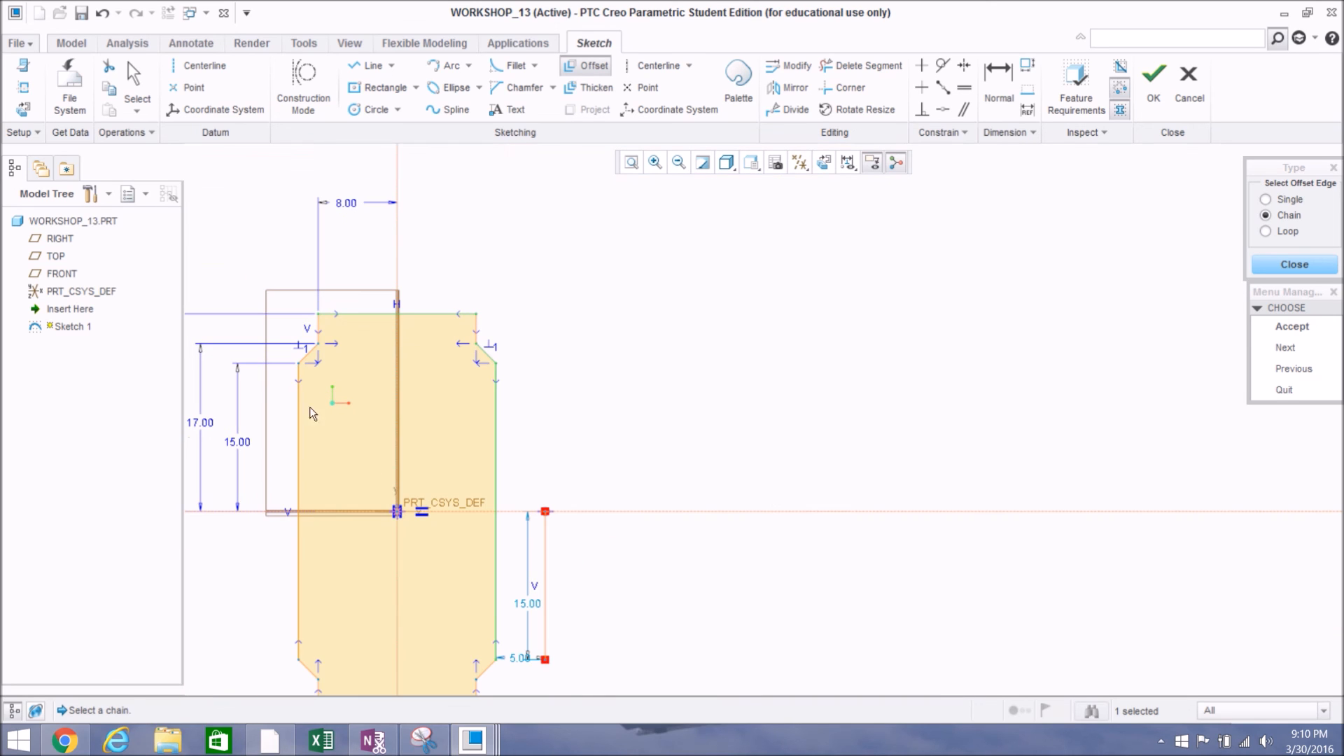
{"action": "scroll", "coordinate": [266, 514], "scroll_direction": "up", "scroll_amount": 2}
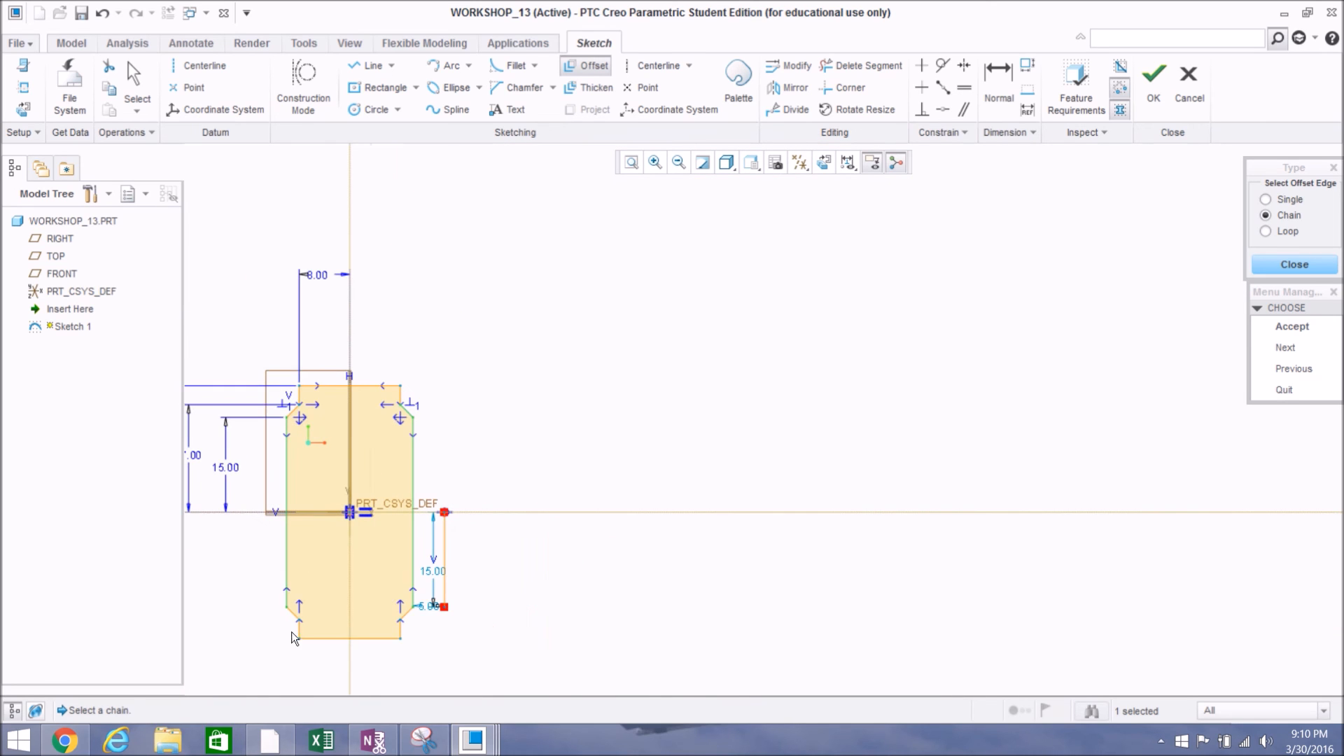
{"action": "scroll", "coordinate": [322, 673], "scroll_direction": "down", "scroll_amount": 1}
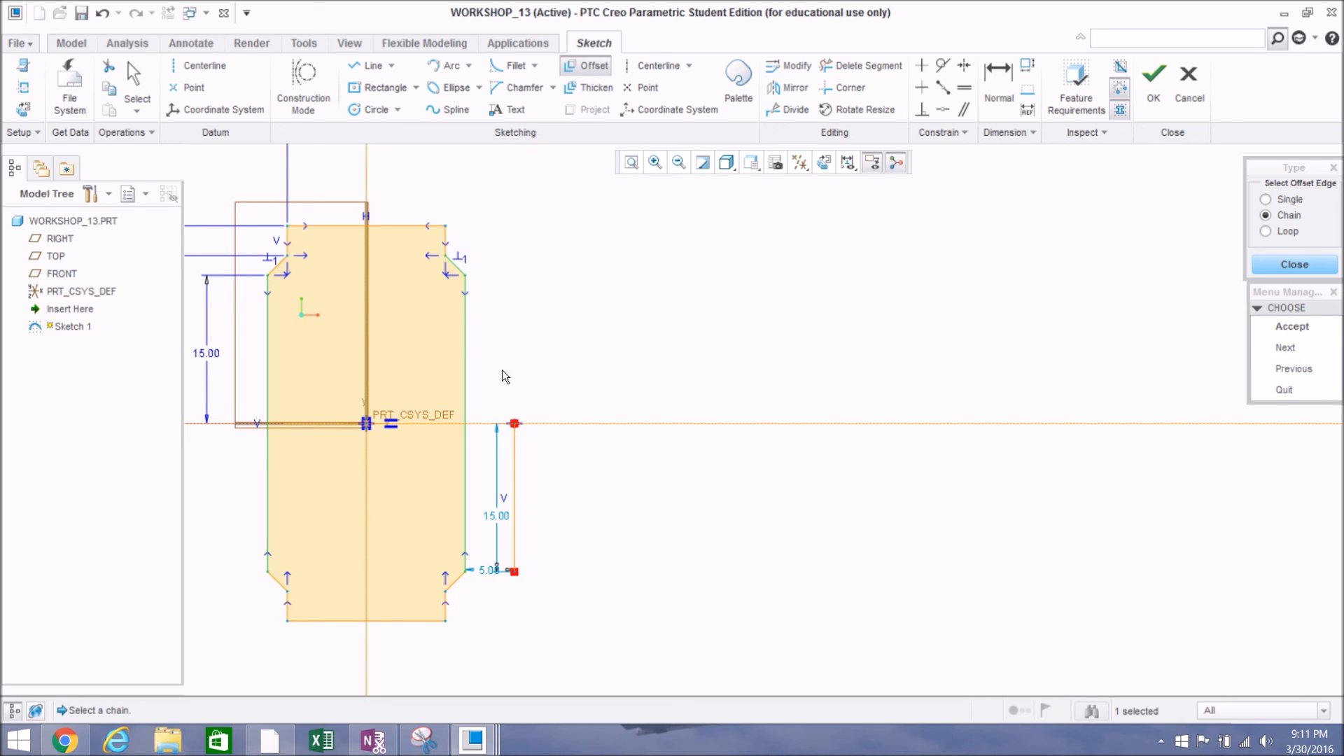
Step: Set the chain's end at the lower-left chamfer and switch to the alternative path running through the profile's bottom edge
{"action": "left_click", "coordinate": [1284, 350]}
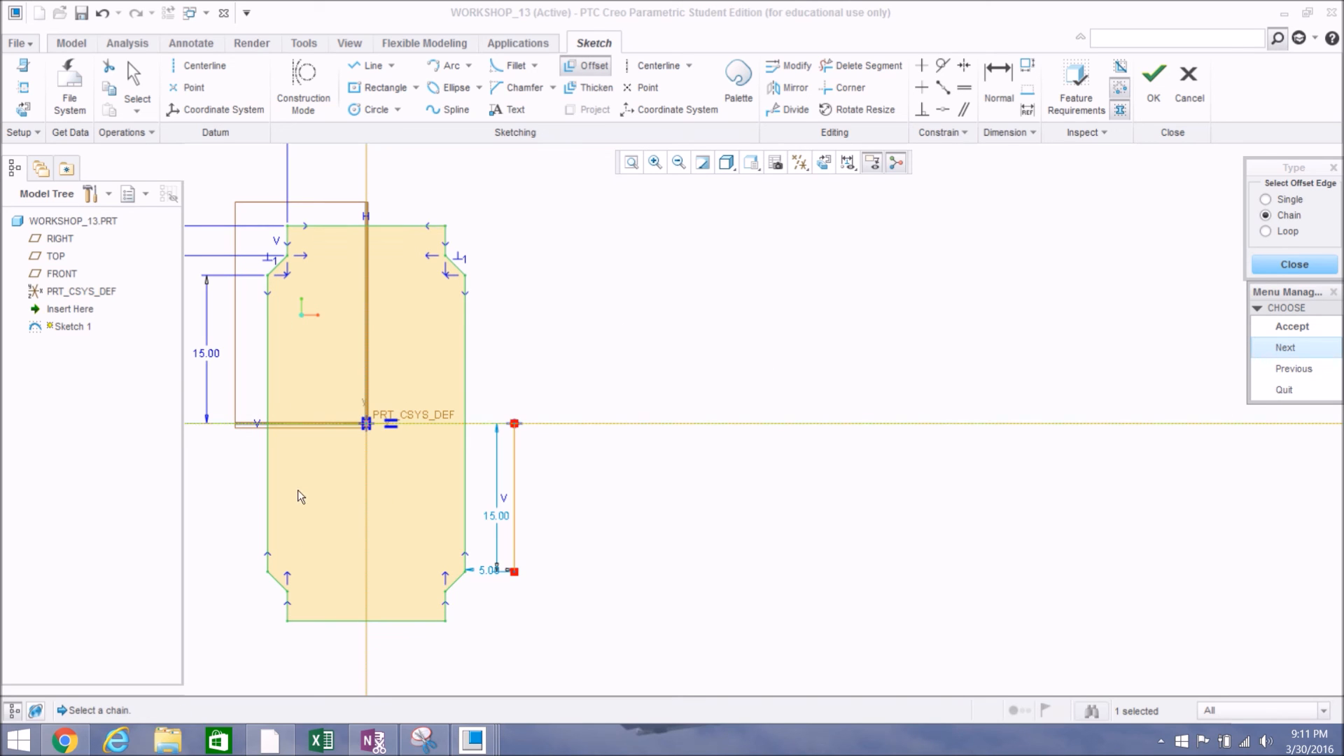
{"action": "scroll", "coordinate": [312, 627], "scroll_direction": "down", "scroll_amount": 2}
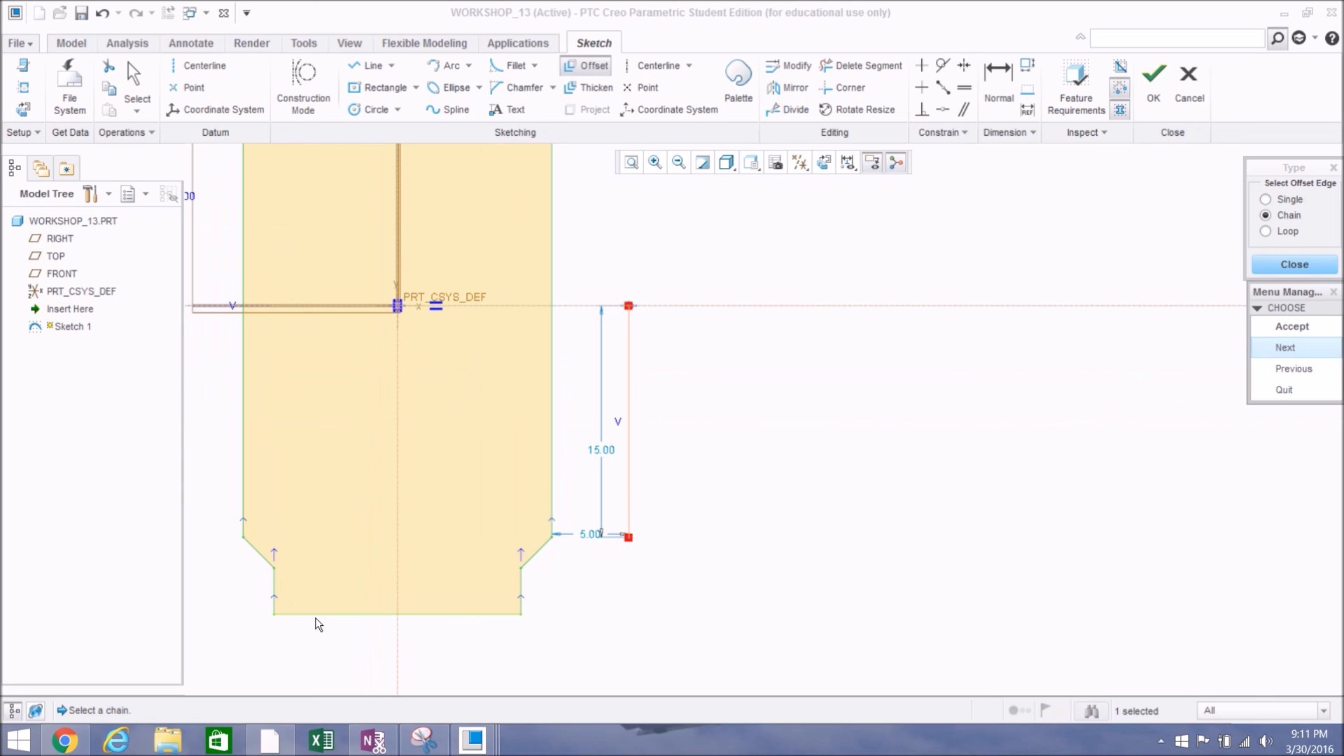
{"action": "left_click", "coordinate": [315, 617]}
{"action": "left_click", "coordinate": [1301, 348]}
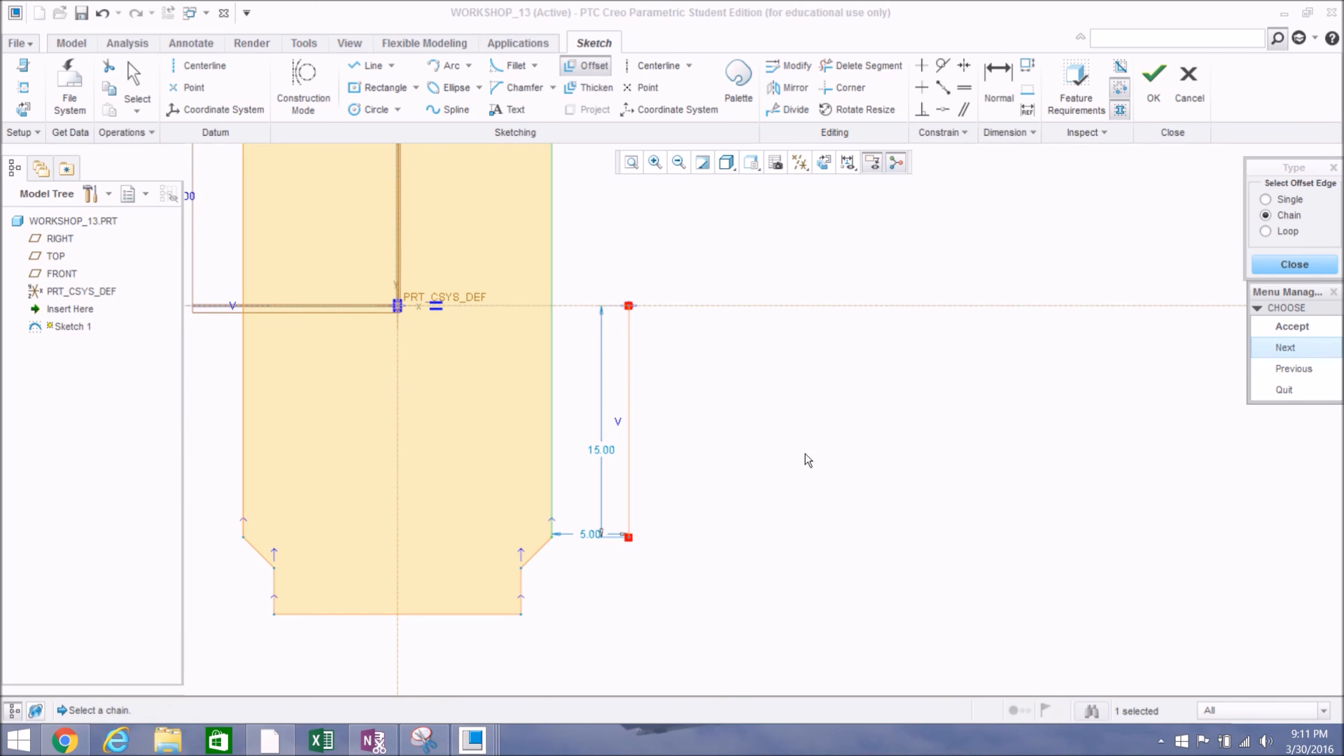
{"action": "left_click", "coordinate": [262, 561]}
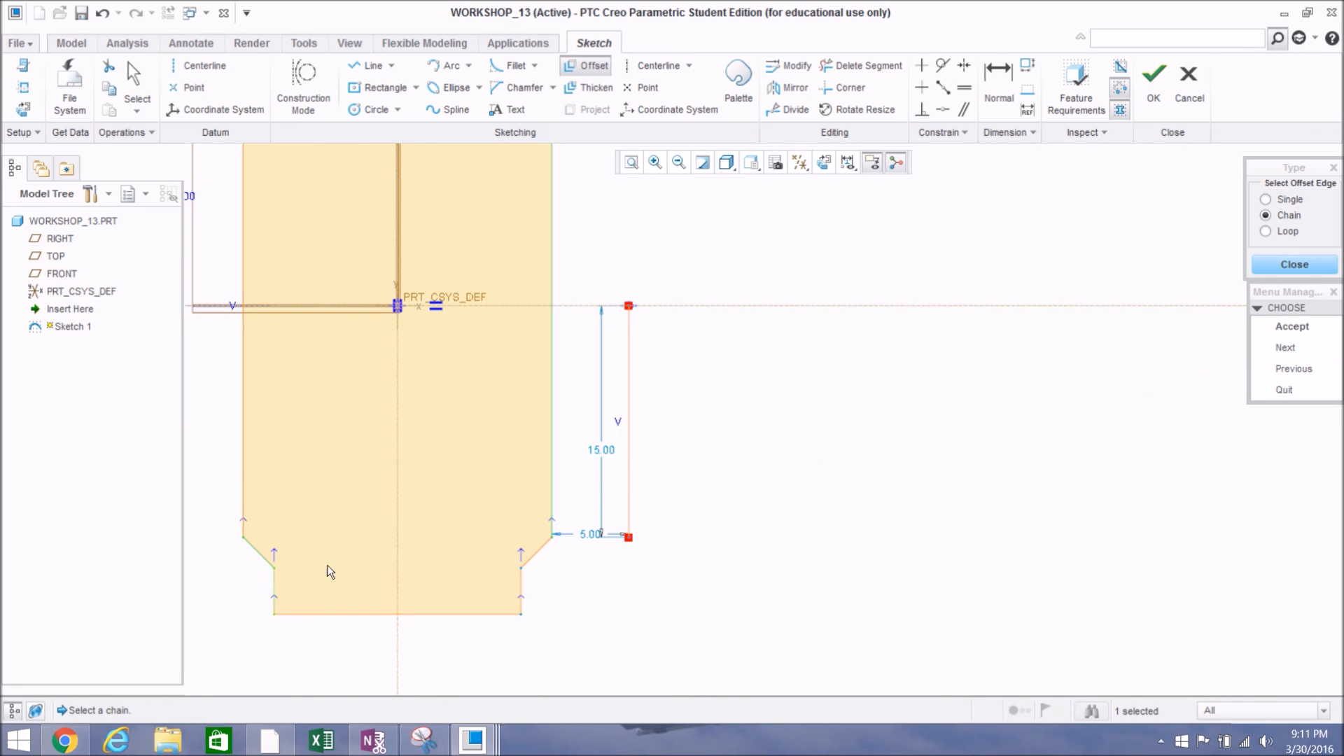
{"action": "left_click", "coordinate": [1281, 347]}
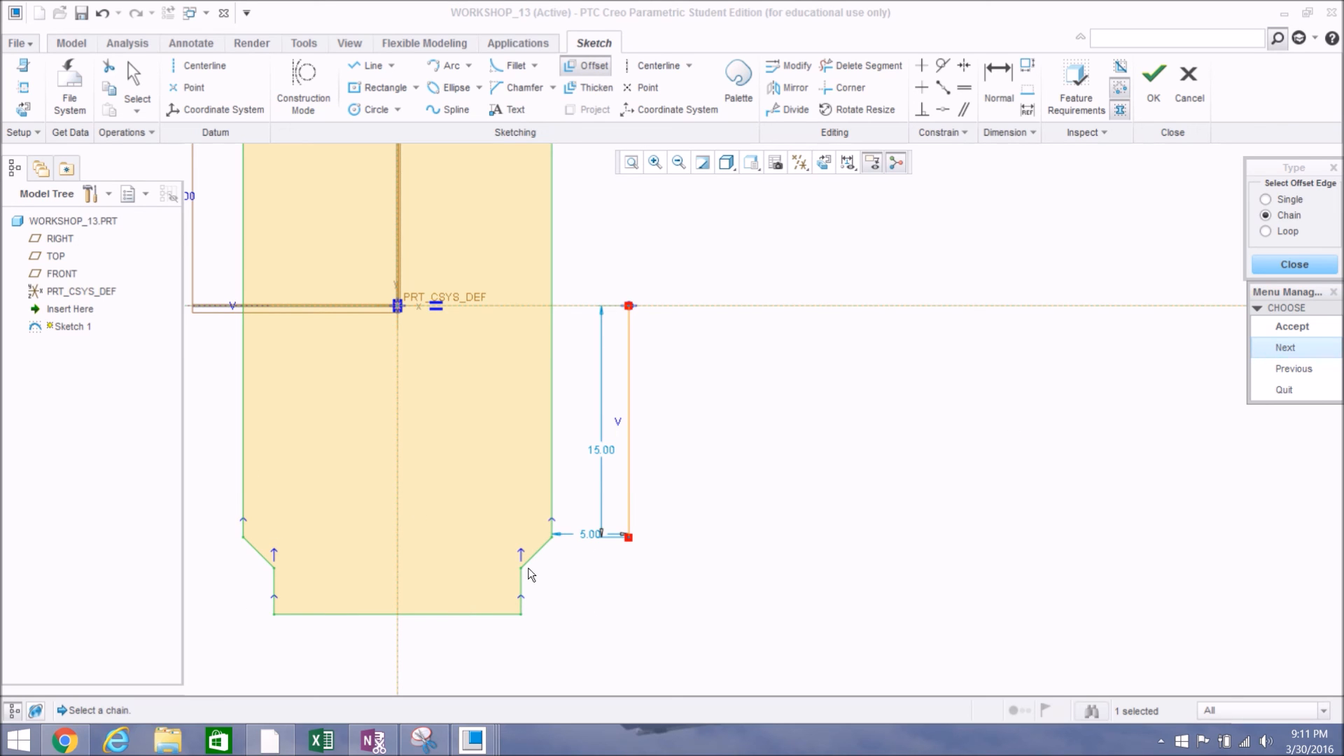
Step: Accept the selected chain, offset it outward by 5 around the profile, and close the Offset command
{"action": "left_click", "coordinate": [1261, 324]}
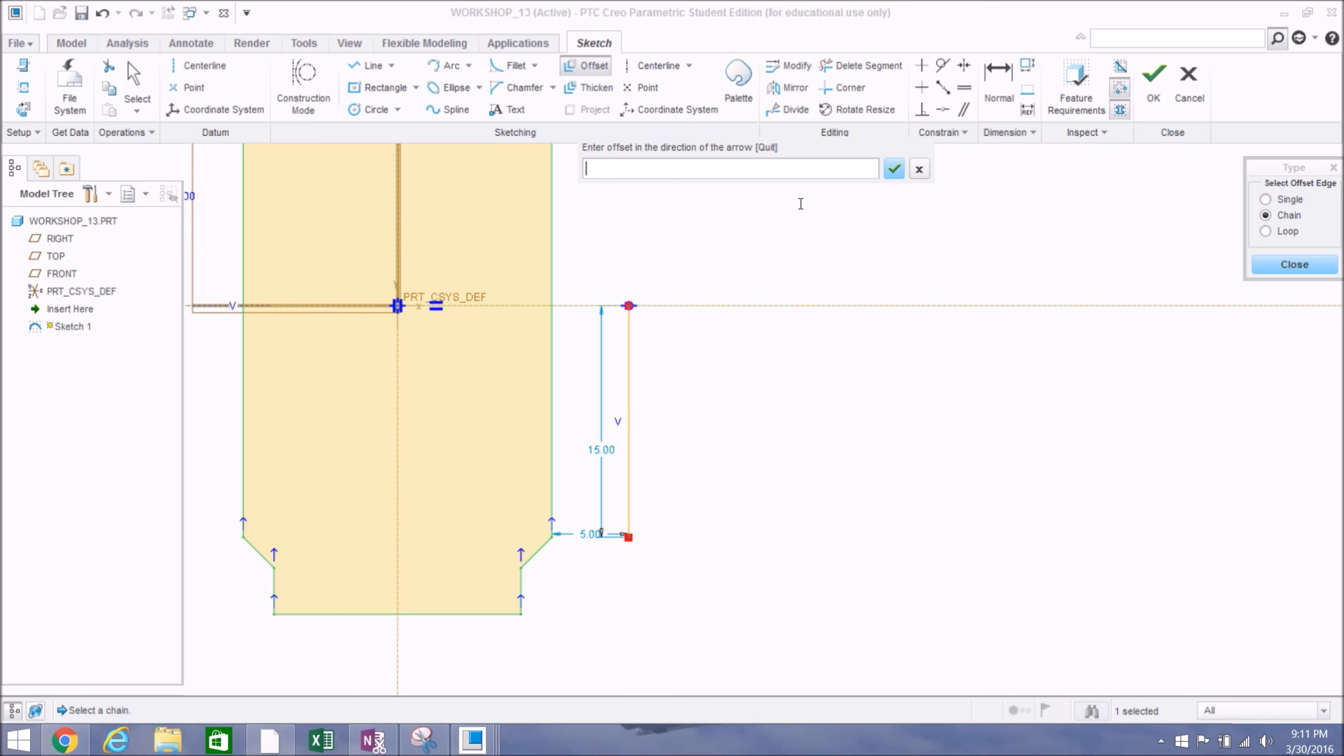
{"action": "type", "text": "5"}
{"action": "key", "text": "Return"}
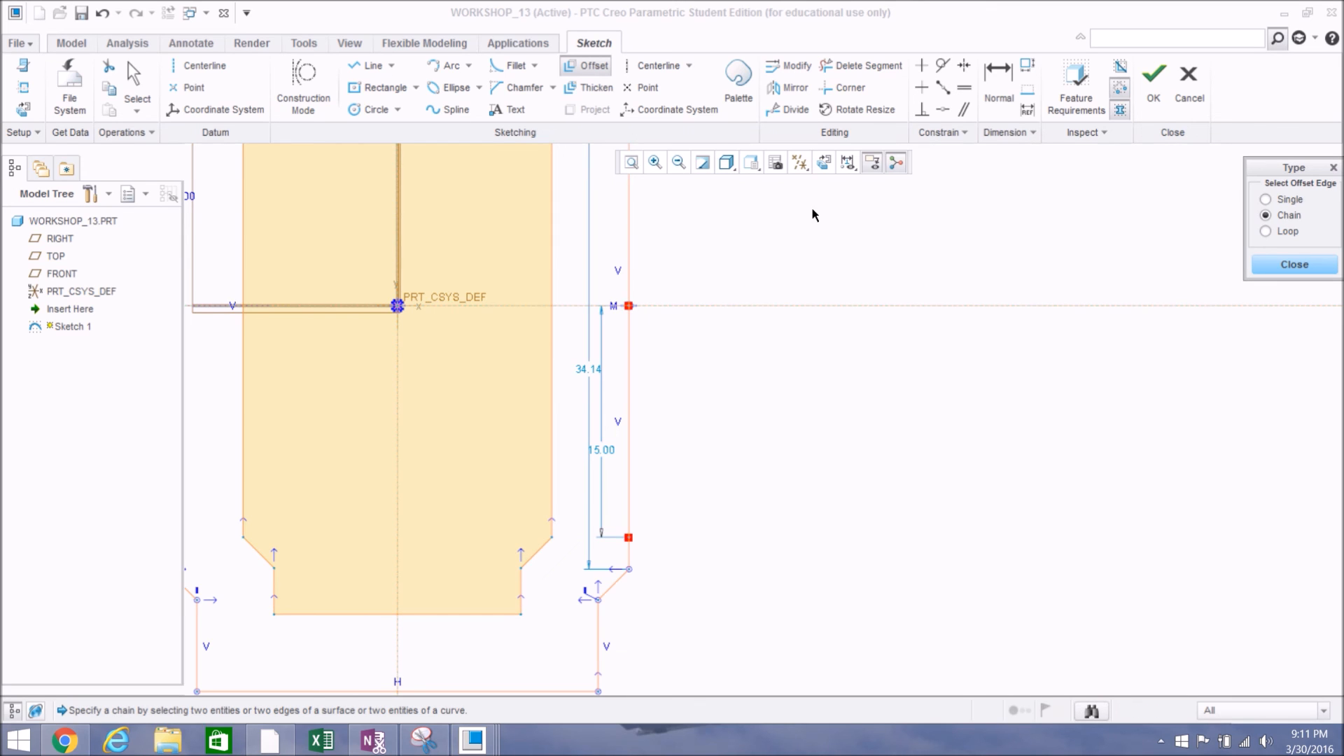
{"action": "scroll", "coordinate": [742, 483], "scroll_direction": "down", "scroll_amount": 1}
{"action": "scroll", "coordinate": [740, 481], "scroll_direction": "down", "scroll_amount": 2}
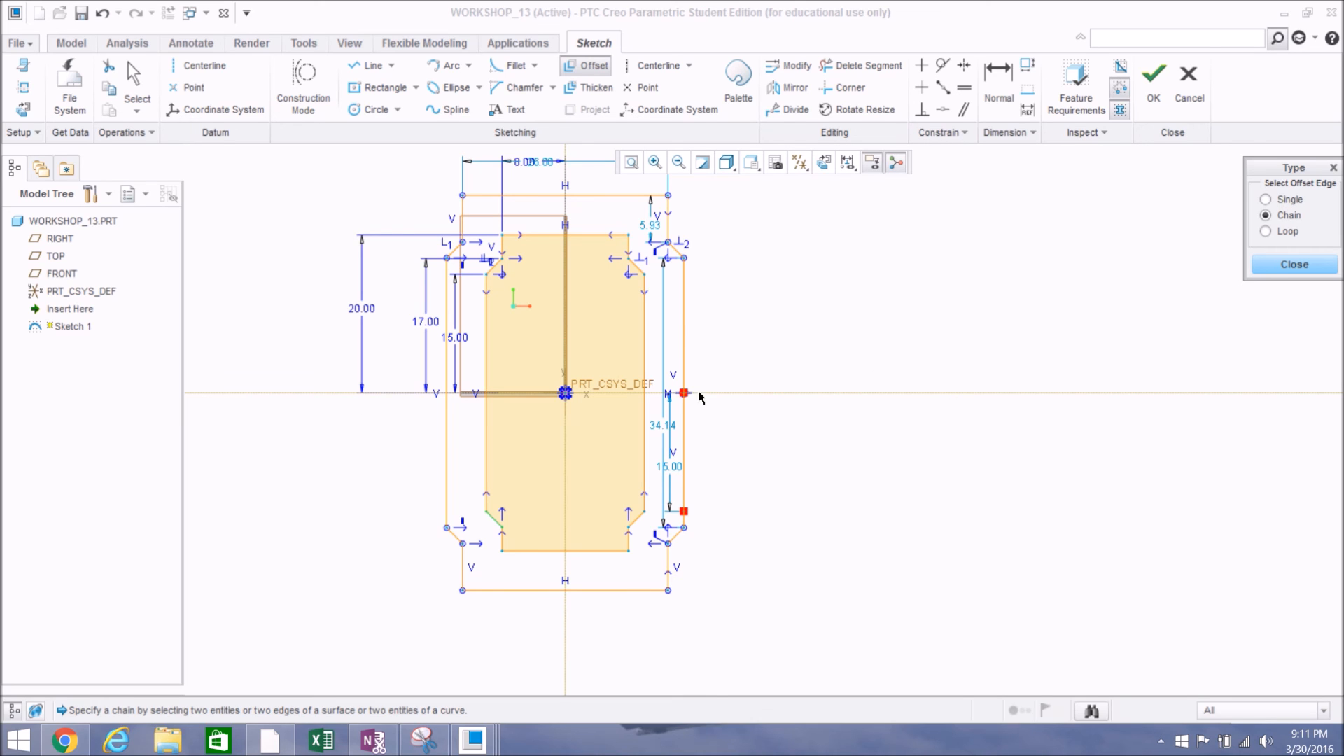
{"action": "scroll", "coordinate": [569, 276], "scroll_direction": "up", "scroll_amount": 3}
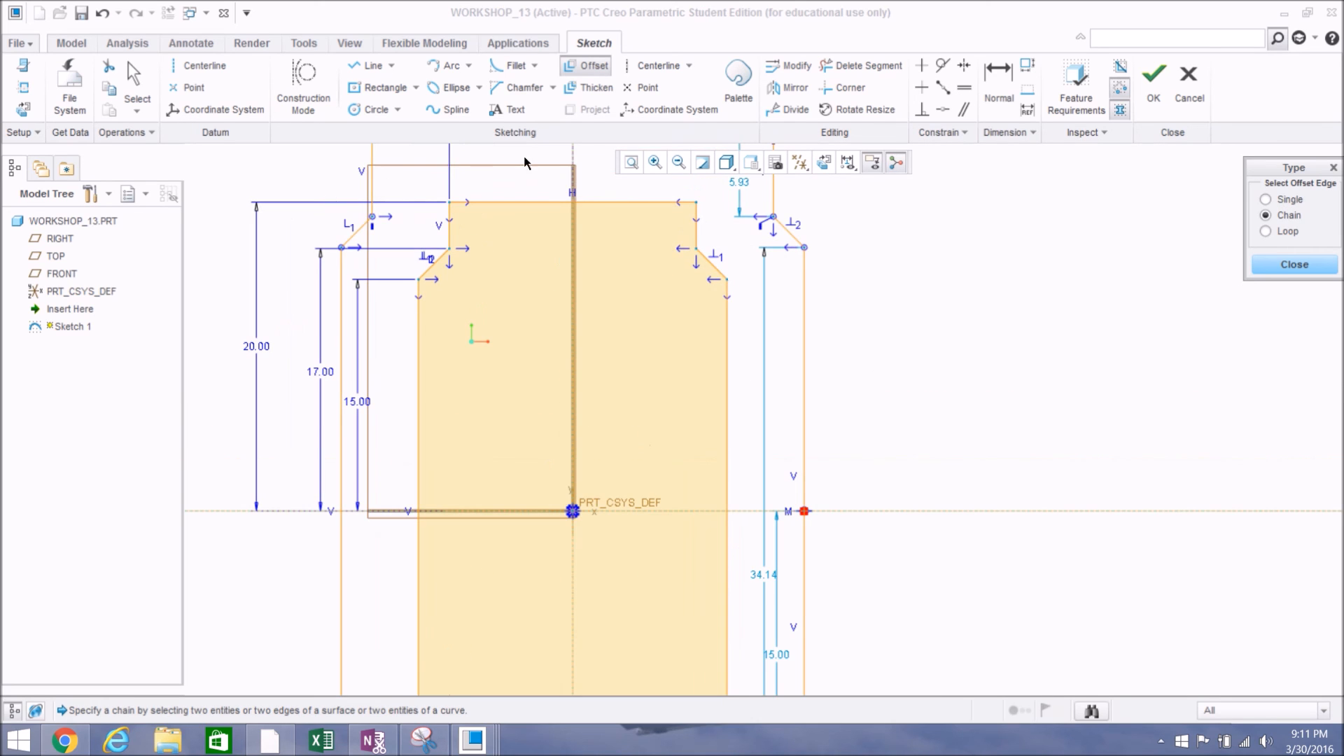
{"action": "scroll", "coordinate": [648, 434], "scroll_direction": "down", "scroll_amount": 2}
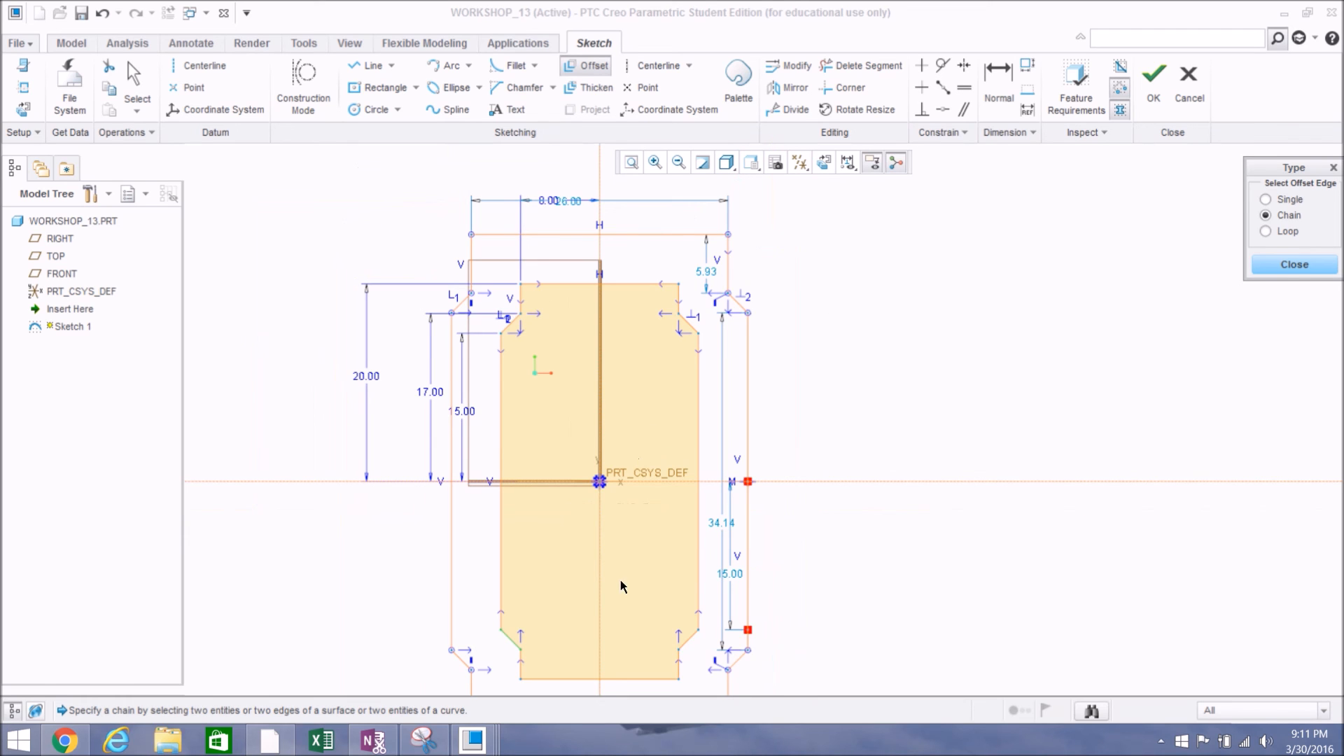
{"action": "scroll", "coordinate": [527, 439], "scroll_direction": "down", "scroll_amount": 1}
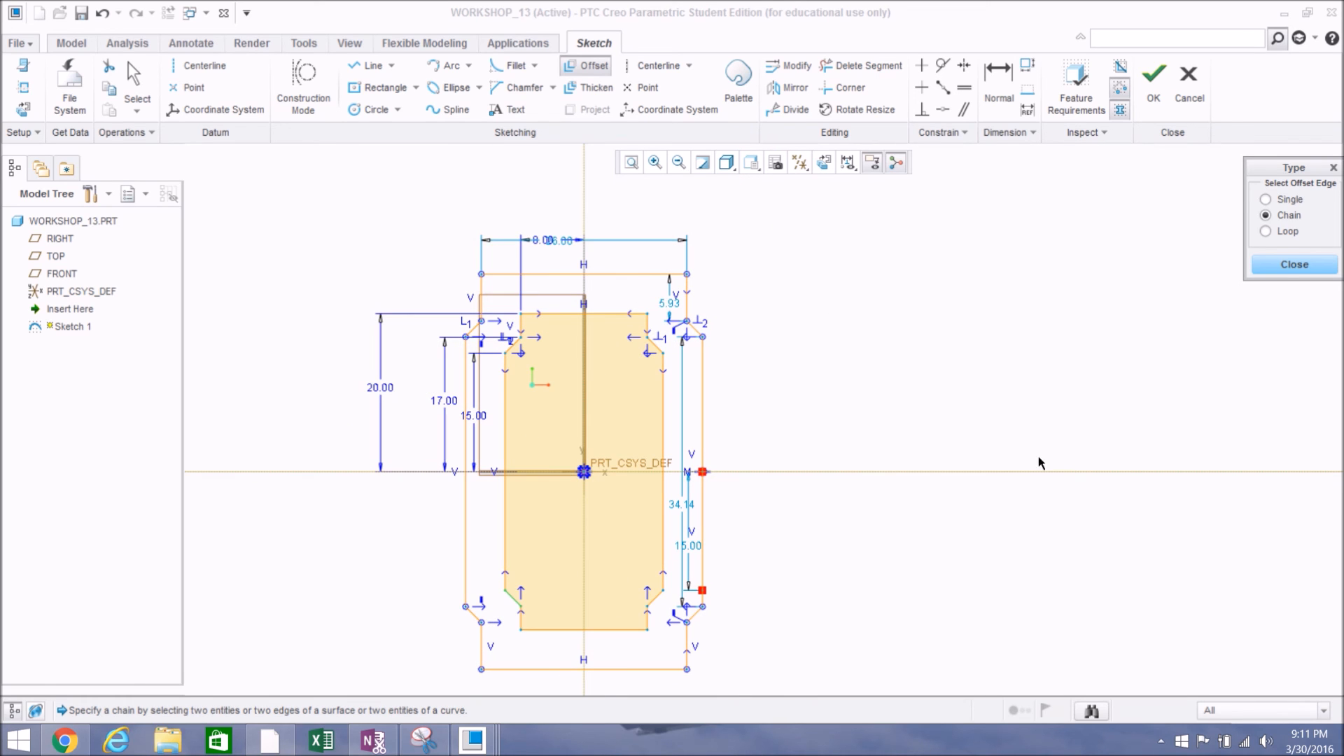
{"action": "left_click", "coordinate": [1299, 264]}
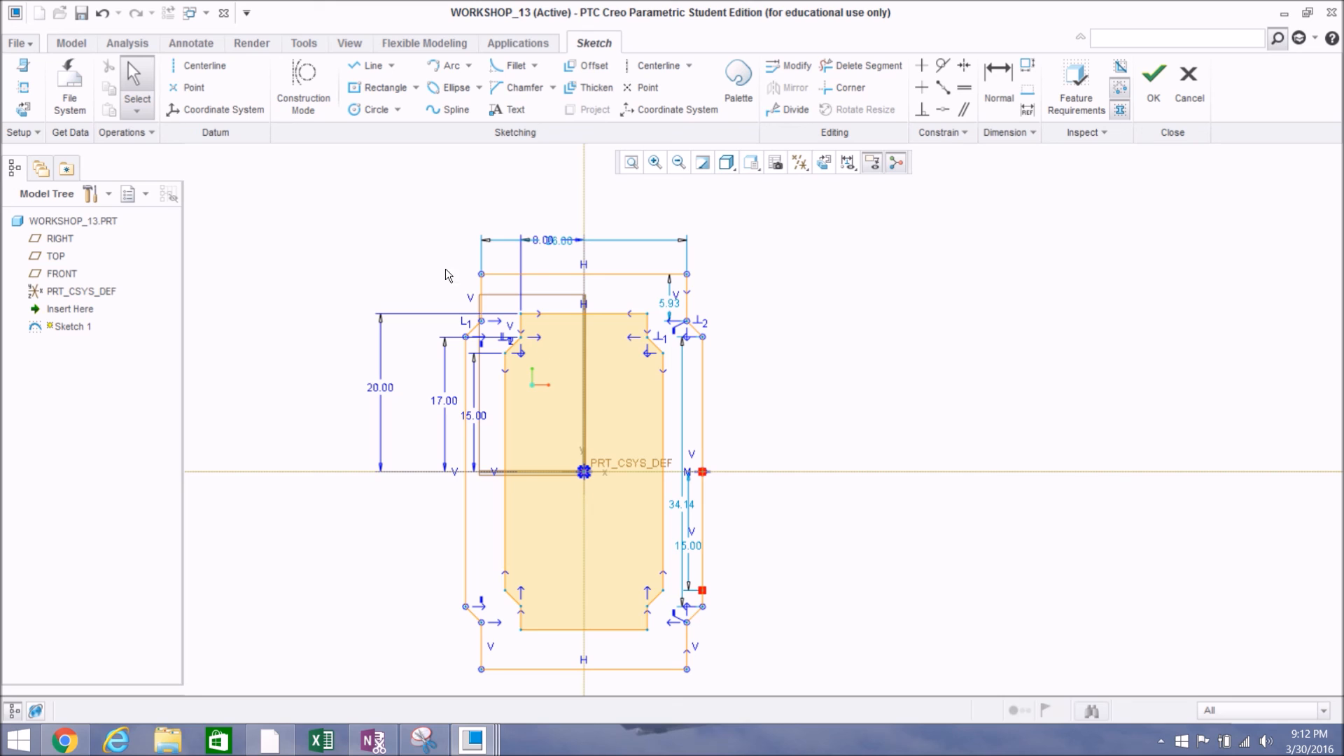
{"action": "scroll", "coordinate": [539, 287], "scroll_direction": "up", "scroll_amount": 5}
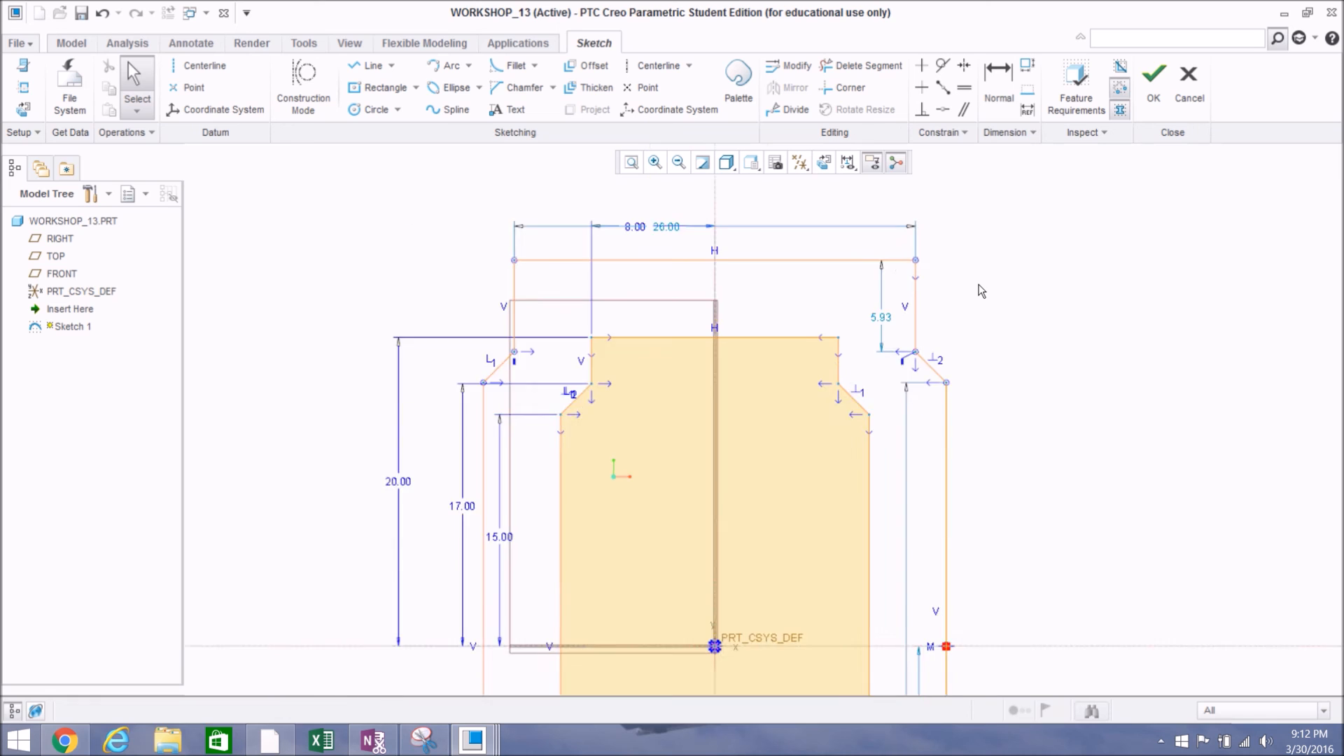
{"action": "scroll", "coordinate": [980, 289], "scroll_direction": "down", "scroll_amount": 2}
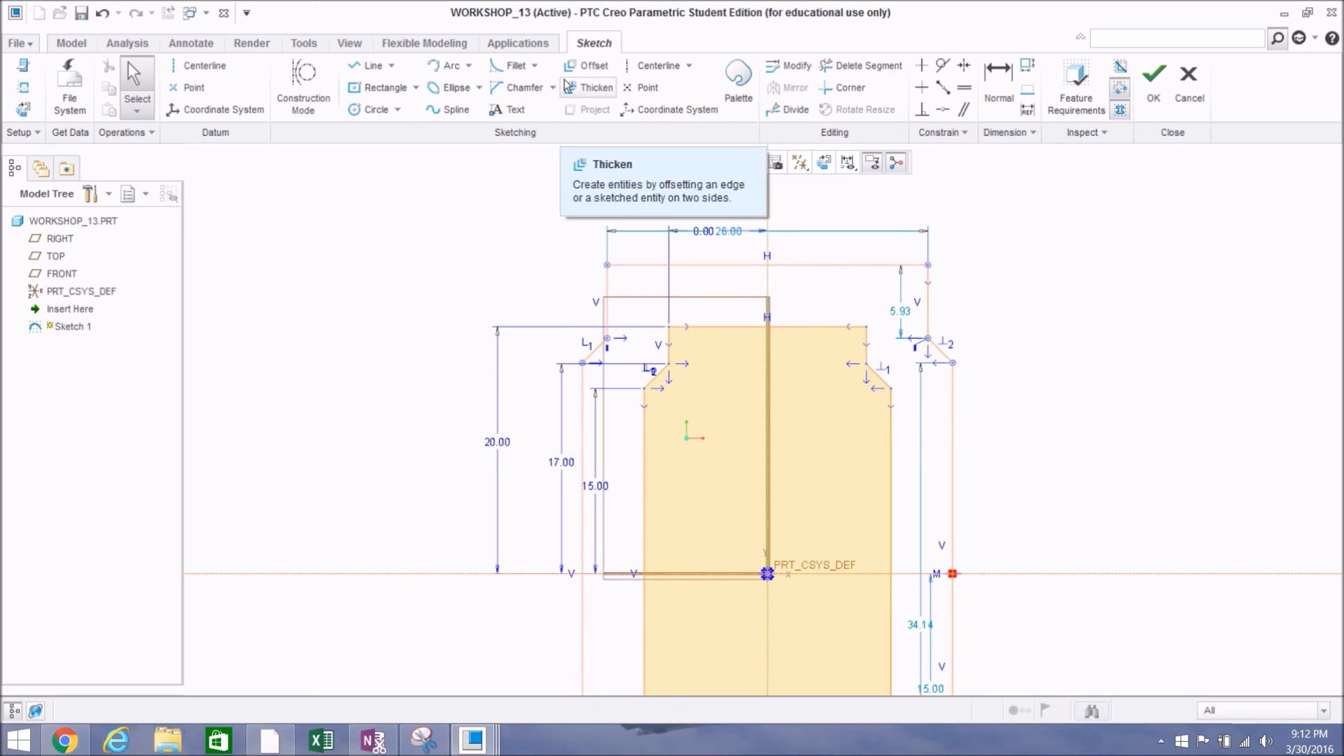
Step: Fillet the outer profile's upper-right corner with about a 1.10 radius and the corner below it with about a 1.65 radius
{"action": "left_click", "coordinate": [513, 70]}
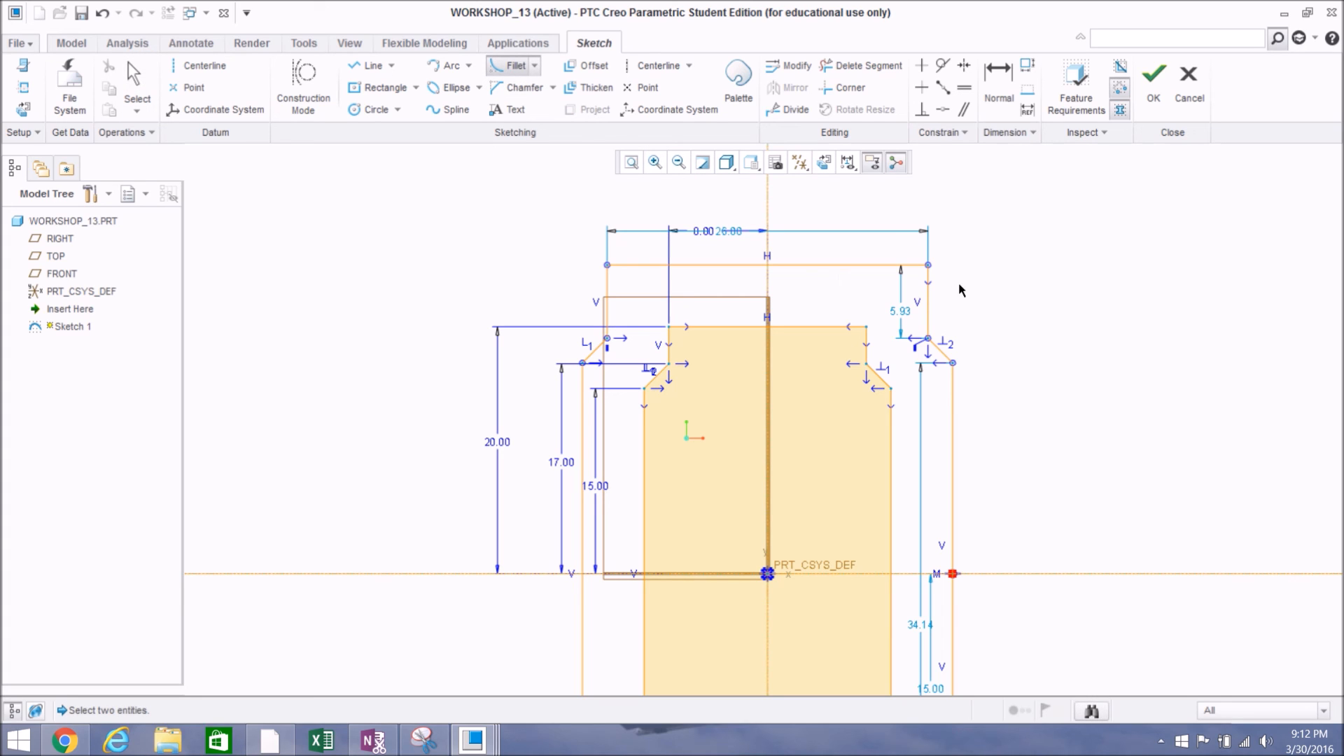
{"action": "scroll", "coordinate": [928, 294], "scroll_direction": "up", "scroll_amount": 3}
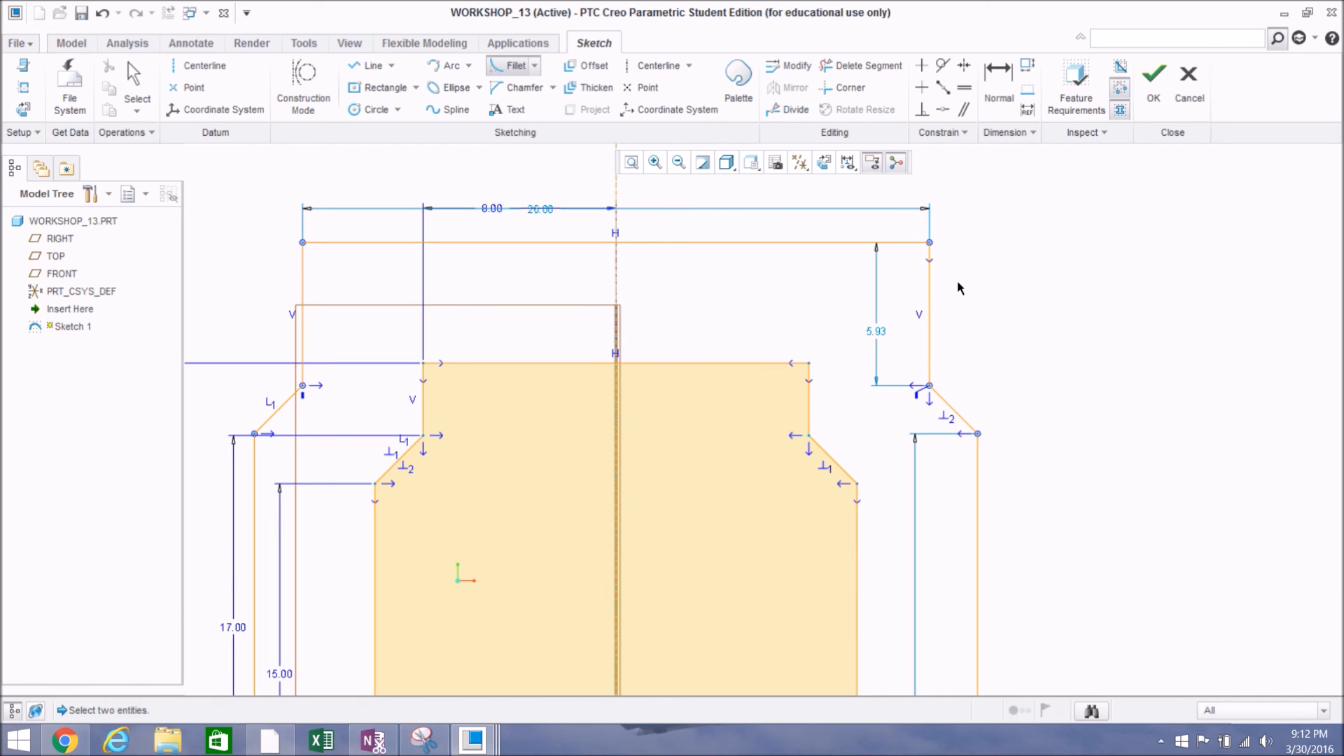
{"action": "left_click", "coordinate": [930, 281]}
{"action": "left_click", "coordinate": [903, 248]}
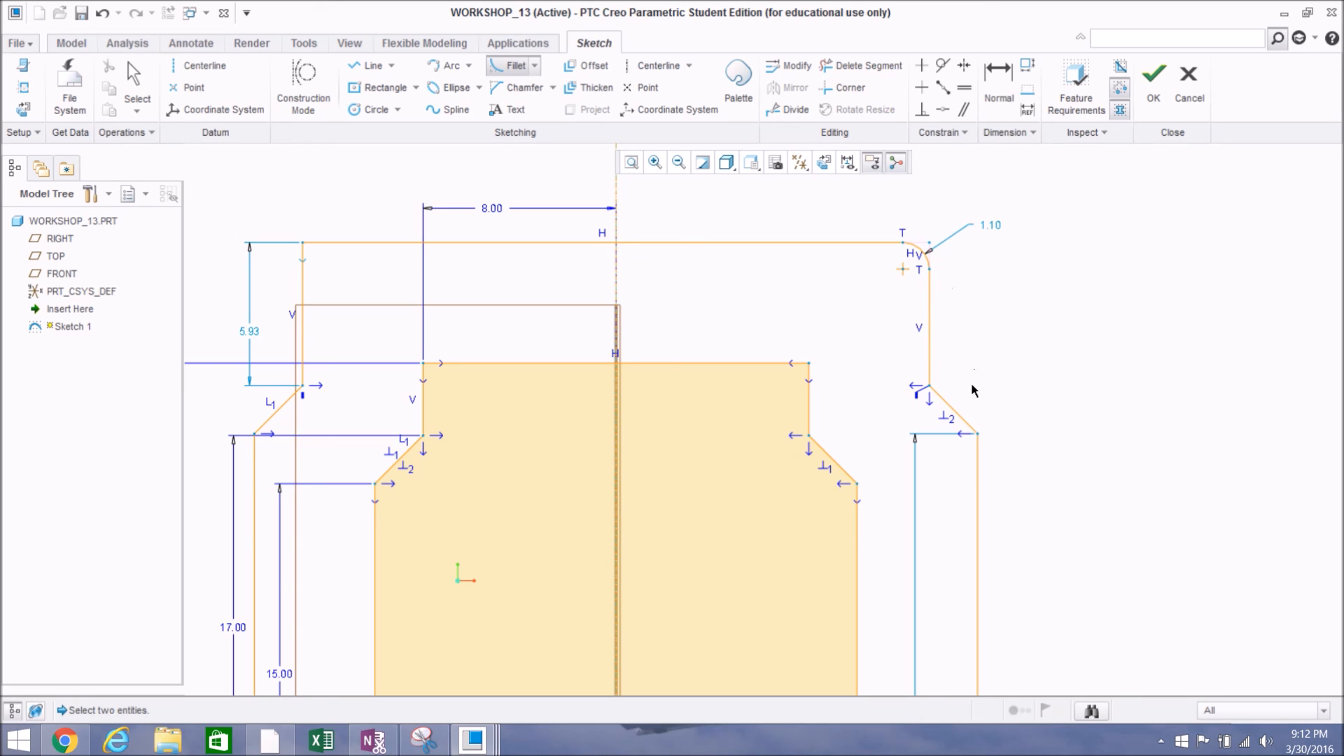
{"action": "left_click", "coordinate": [932, 354]}
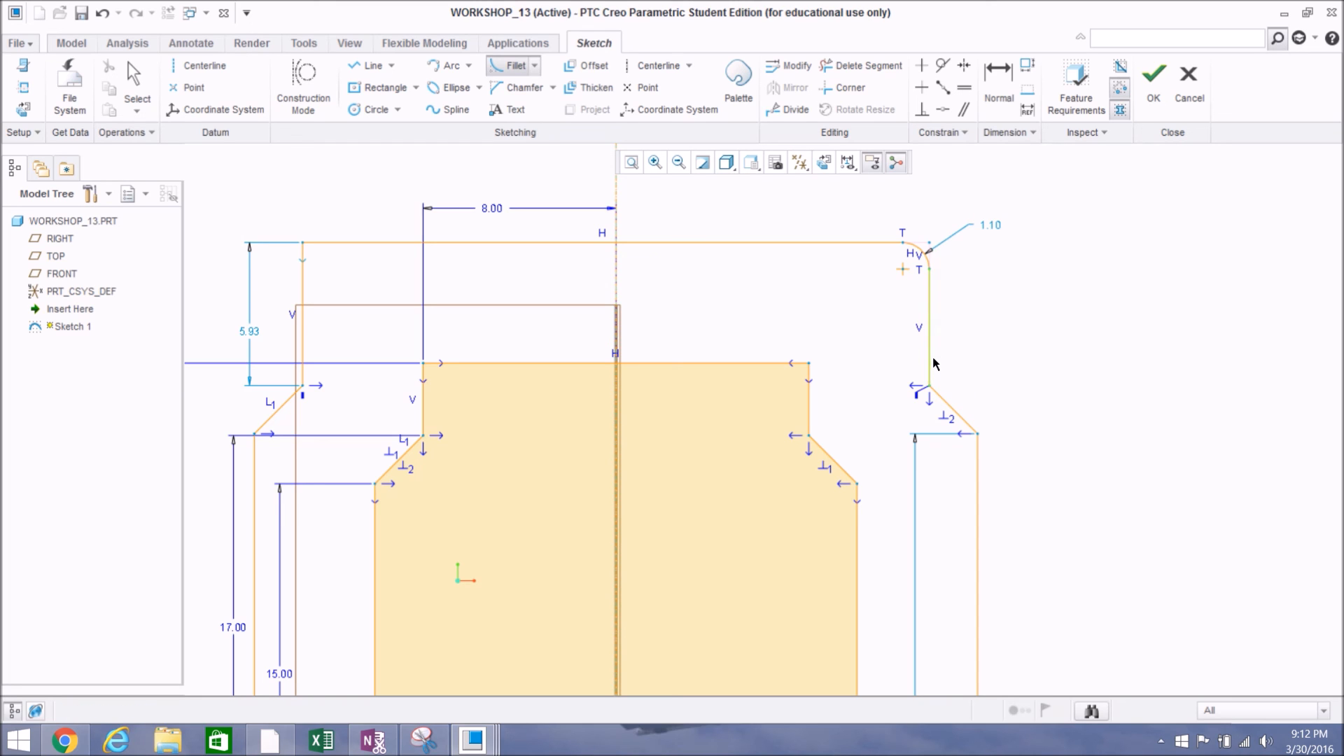
{"action": "left_click", "coordinate": [942, 404]}
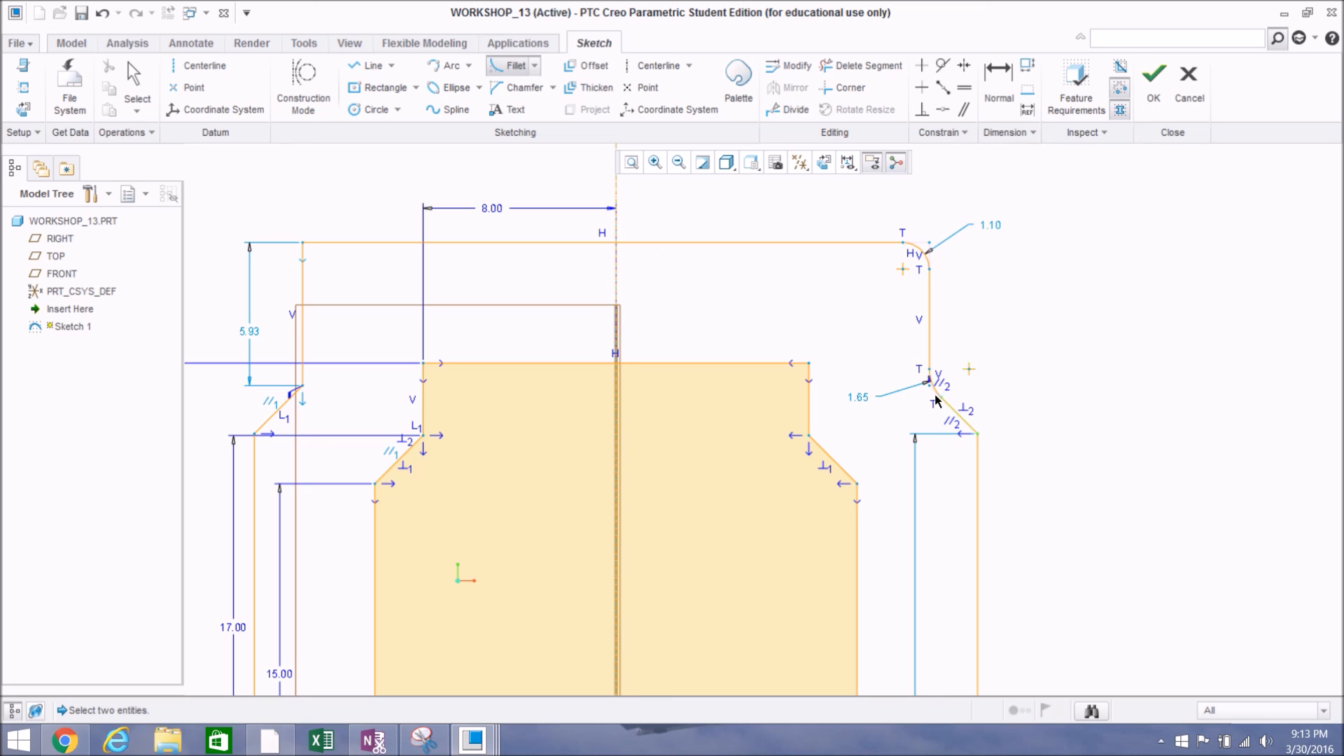
{"action": "middle_click", "coordinate": [1044, 289]}
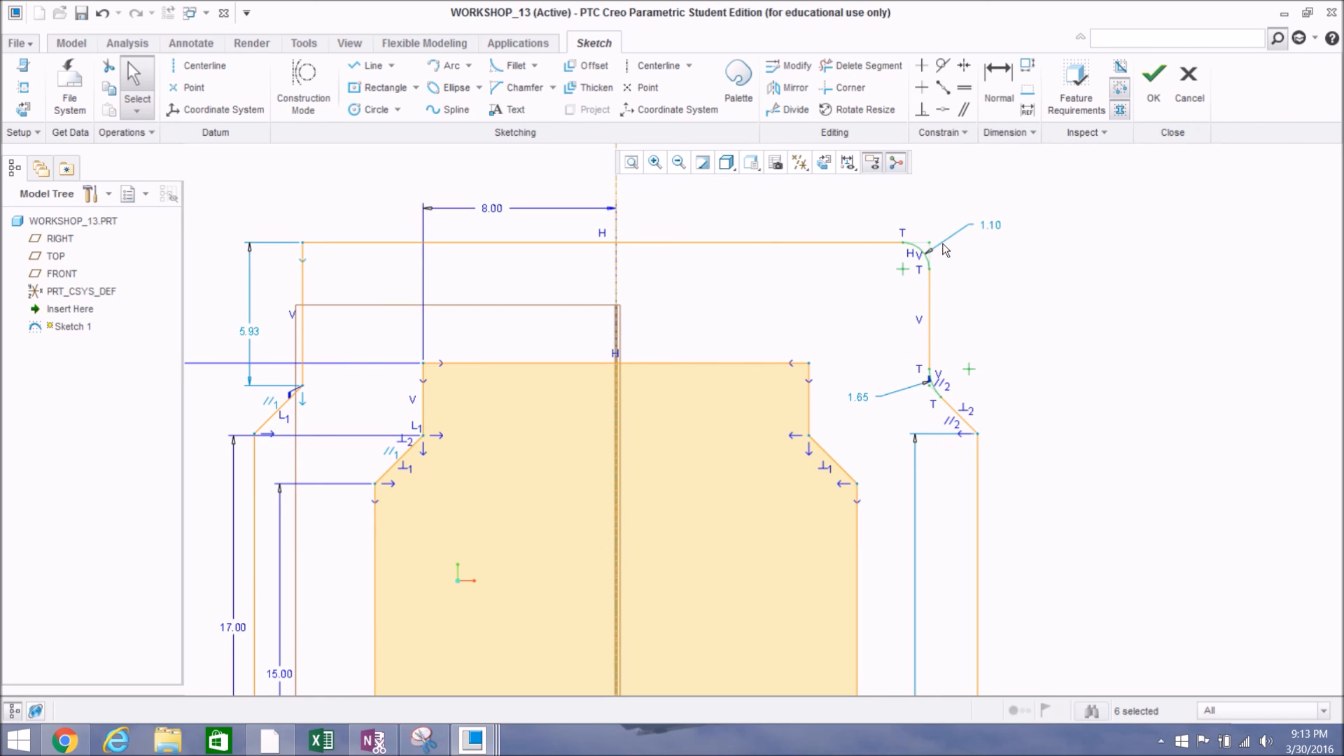
Step: Set the upper-right corner fillet's radius to 2 and inspect both fillets
{"action": "double_click", "coordinate": [1002, 230]}
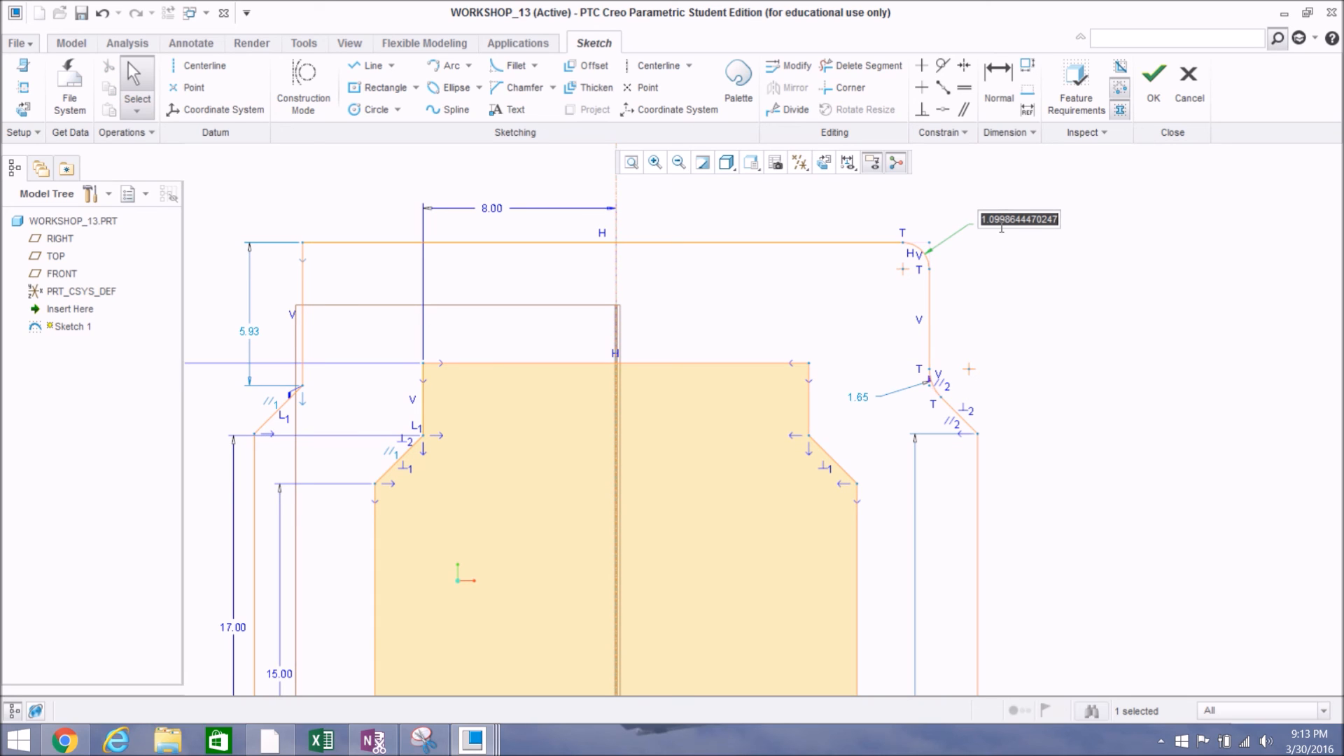
{"action": "type", "text": "2"}
{"action": "key", "text": "Return"}
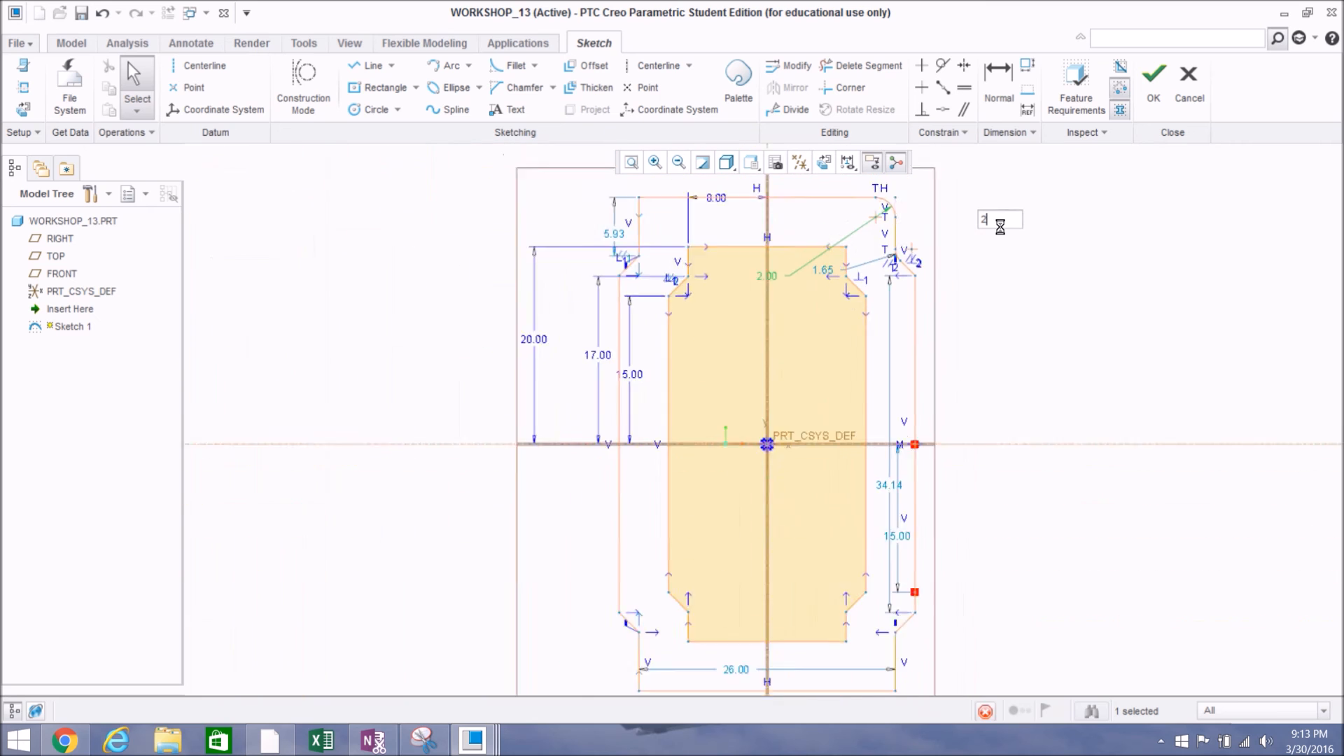
{"action": "scroll", "coordinate": [919, 257], "scroll_direction": "down", "scroll_amount": 1}
{"action": "scroll", "coordinate": [917, 258], "scroll_direction": "down", "scroll_amount": 3}
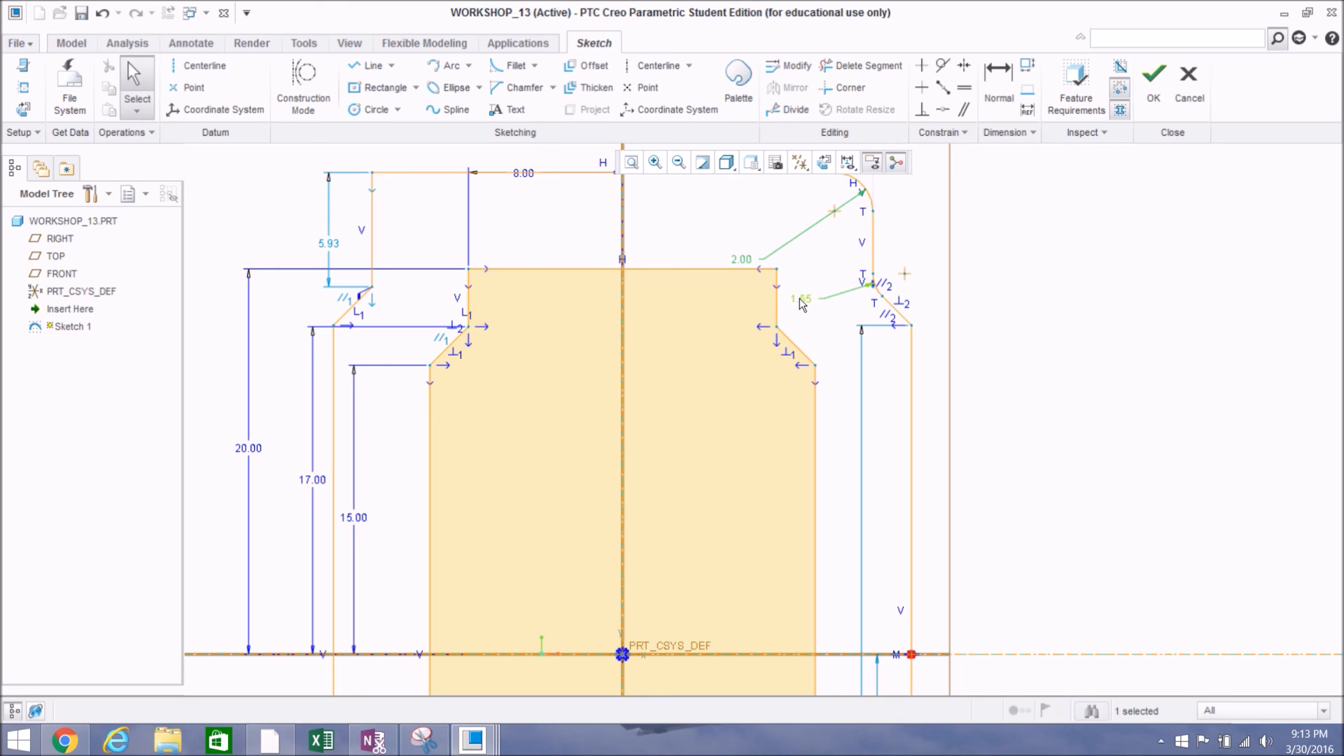
{"action": "scroll", "coordinate": [806, 310], "scroll_direction": "up", "scroll_amount": 2}
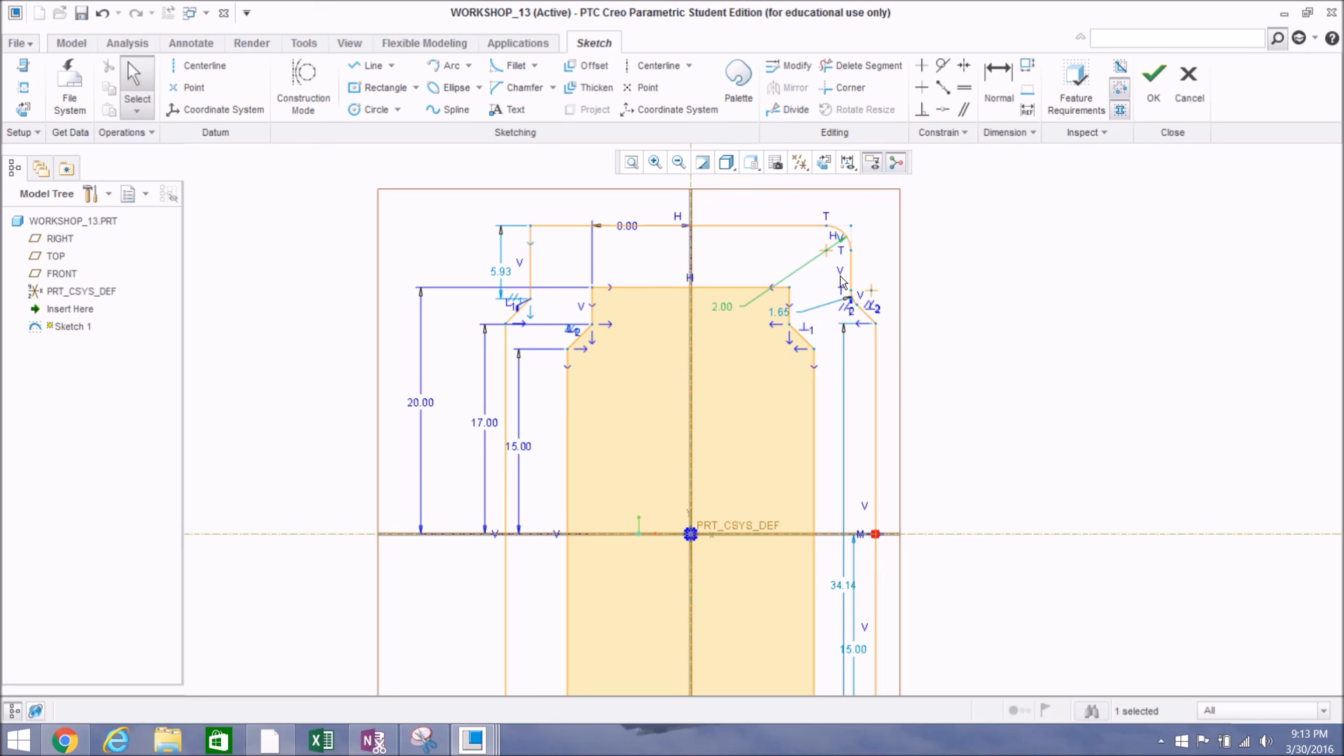
{"action": "scroll", "coordinate": [829, 262], "scroll_direction": "down", "scroll_amount": 2}
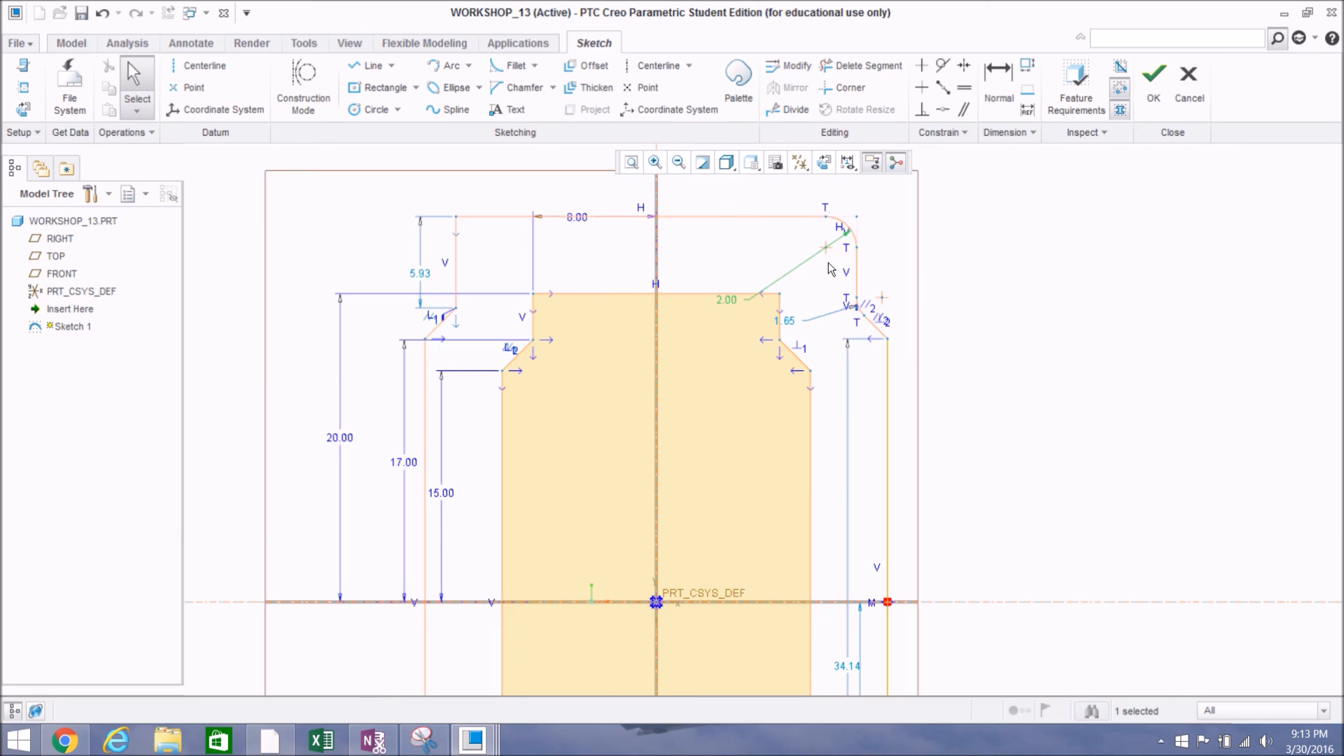
{"action": "scroll", "coordinate": [828, 263], "scroll_direction": "down", "scroll_amount": 1}
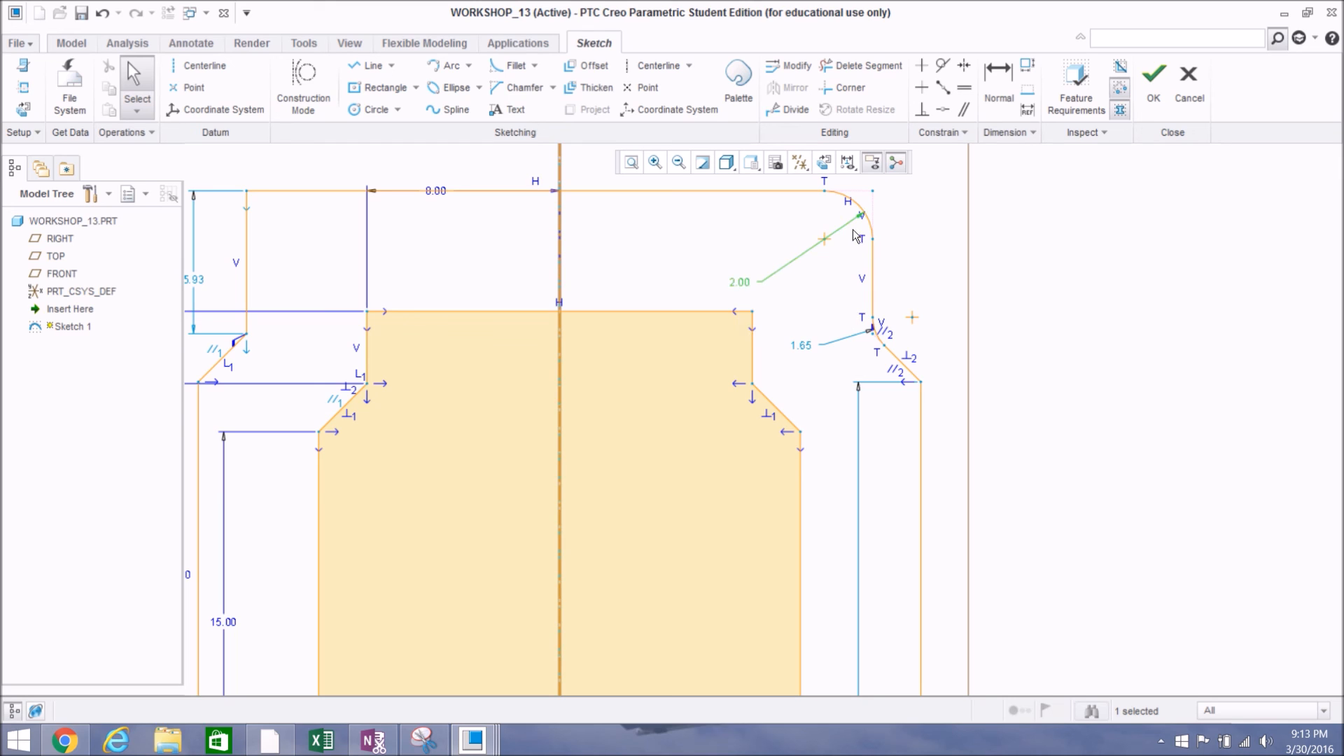
Step: Undo the radius change and both fillets on the outer profile
{"action": "key", "text": "ctrl+z"}
{"action": "key", "text": "ctrl+z"}
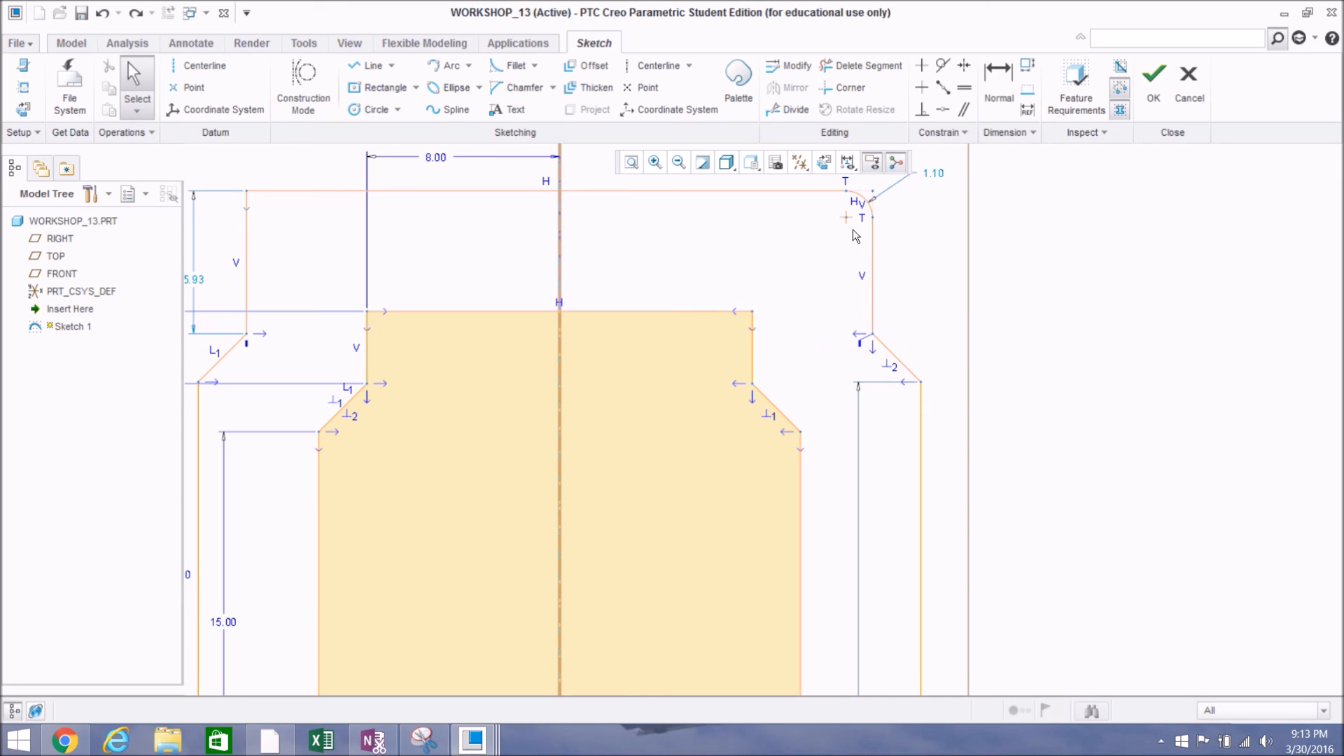
{"action": "key", "text": "ctrl+z"}
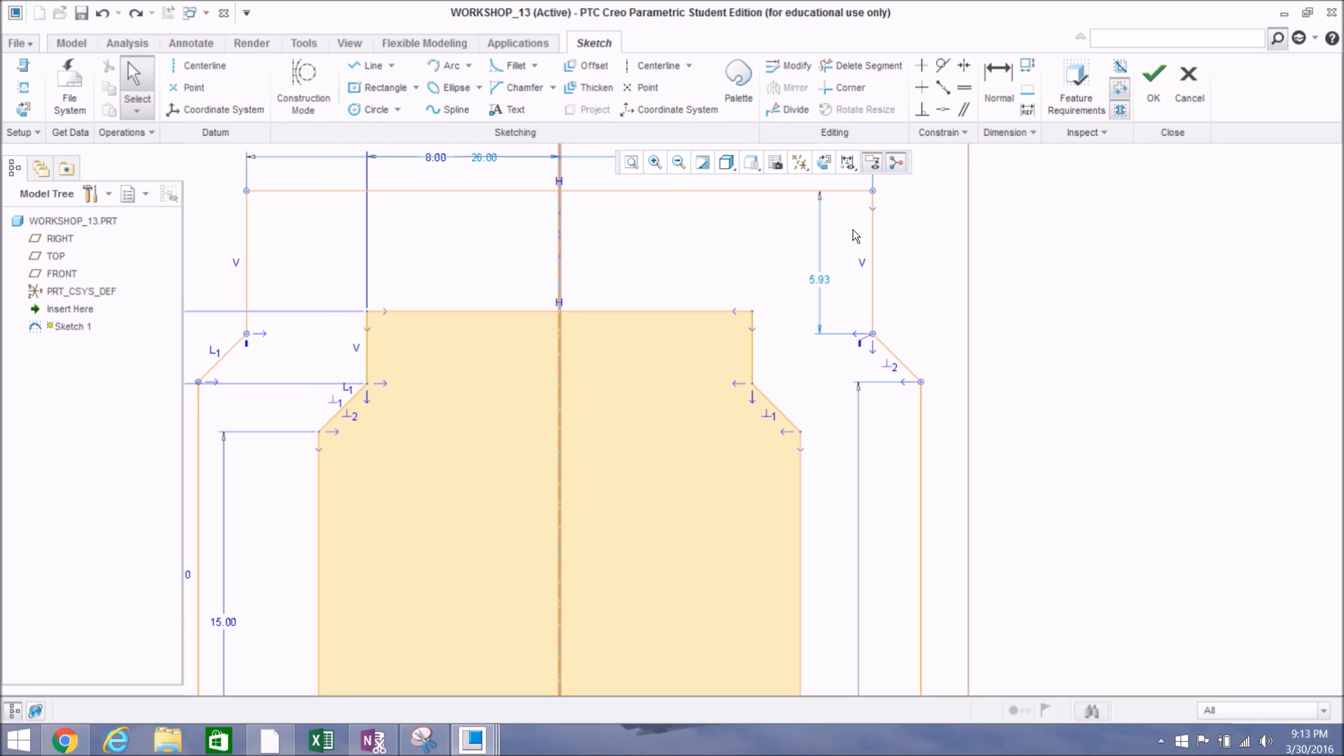
Step: Fillet the outer profile's upper-right corner again at about 1.12 and the vertical line's junction with the chamfer at about 1.25
{"action": "left_click", "coordinate": [516, 66]}
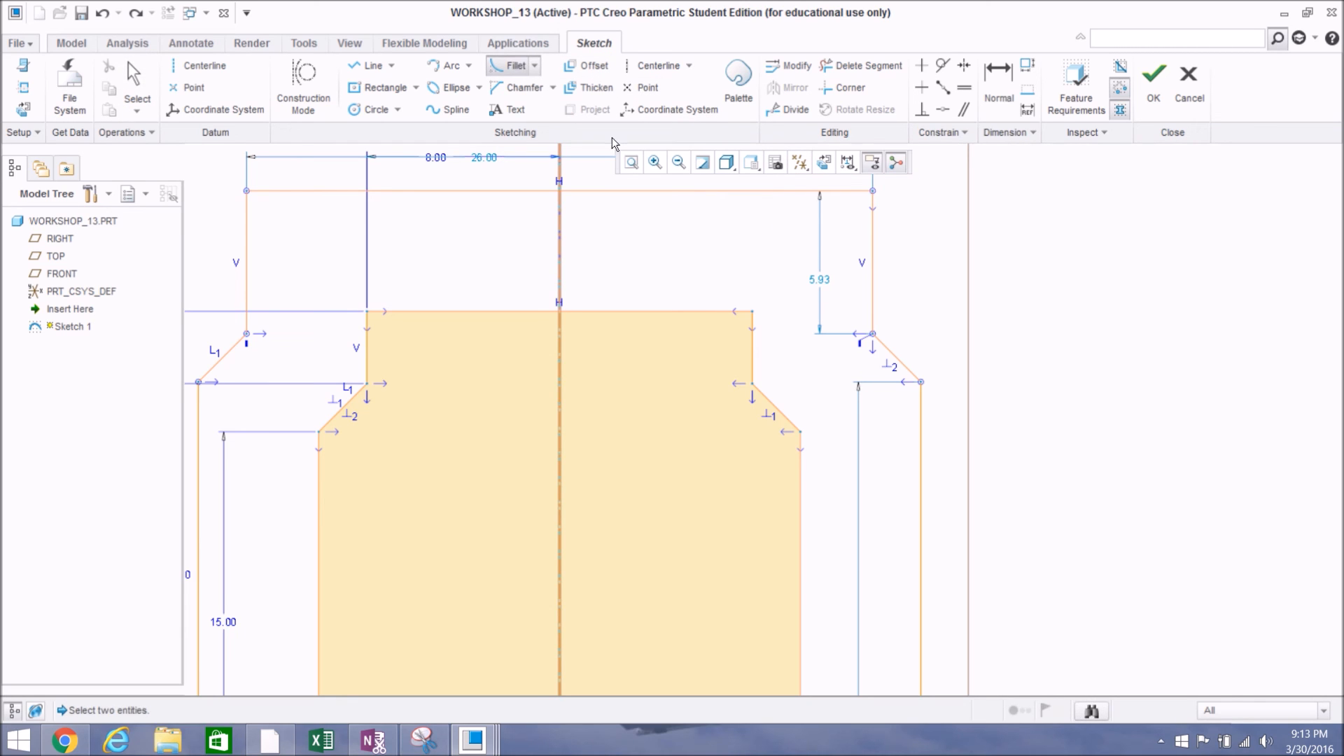
{"action": "left_click", "coordinate": [854, 198]}
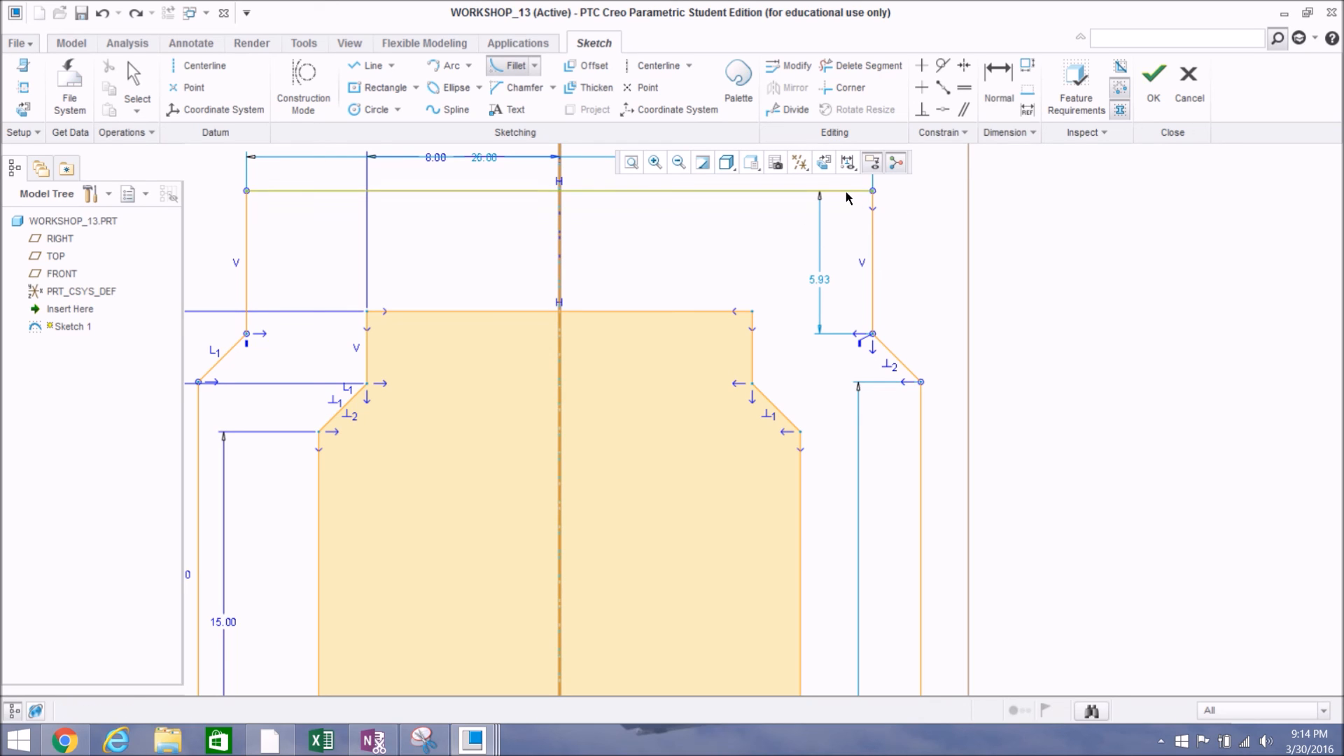
{"action": "left_click", "coordinate": [873, 225]}
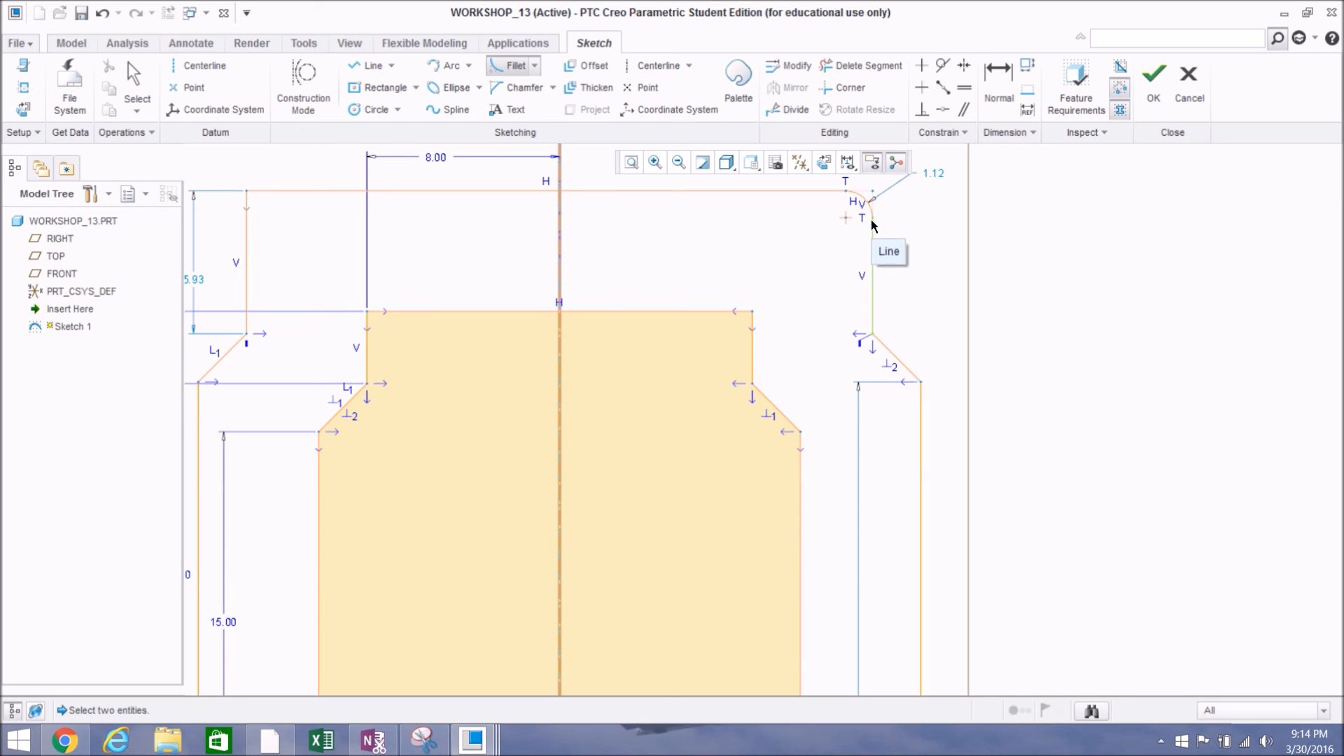
{"action": "left_click", "coordinate": [873, 301]}
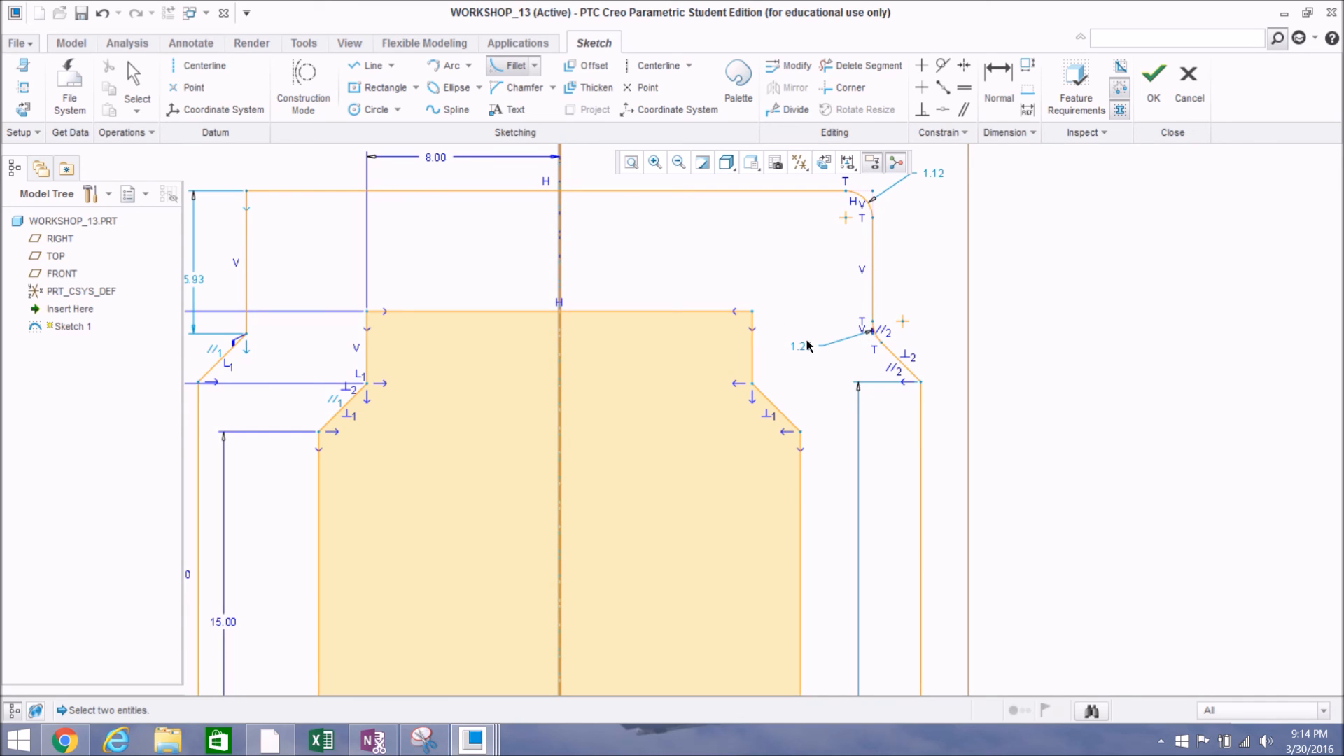
{"action": "scroll", "coordinate": [851, 378], "scroll_direction": "up", "scroll_amount": 1}
{"action": "scroll", "coordinate": [870, 300], "scroll_direction": "down", "scroll_amount": 1}
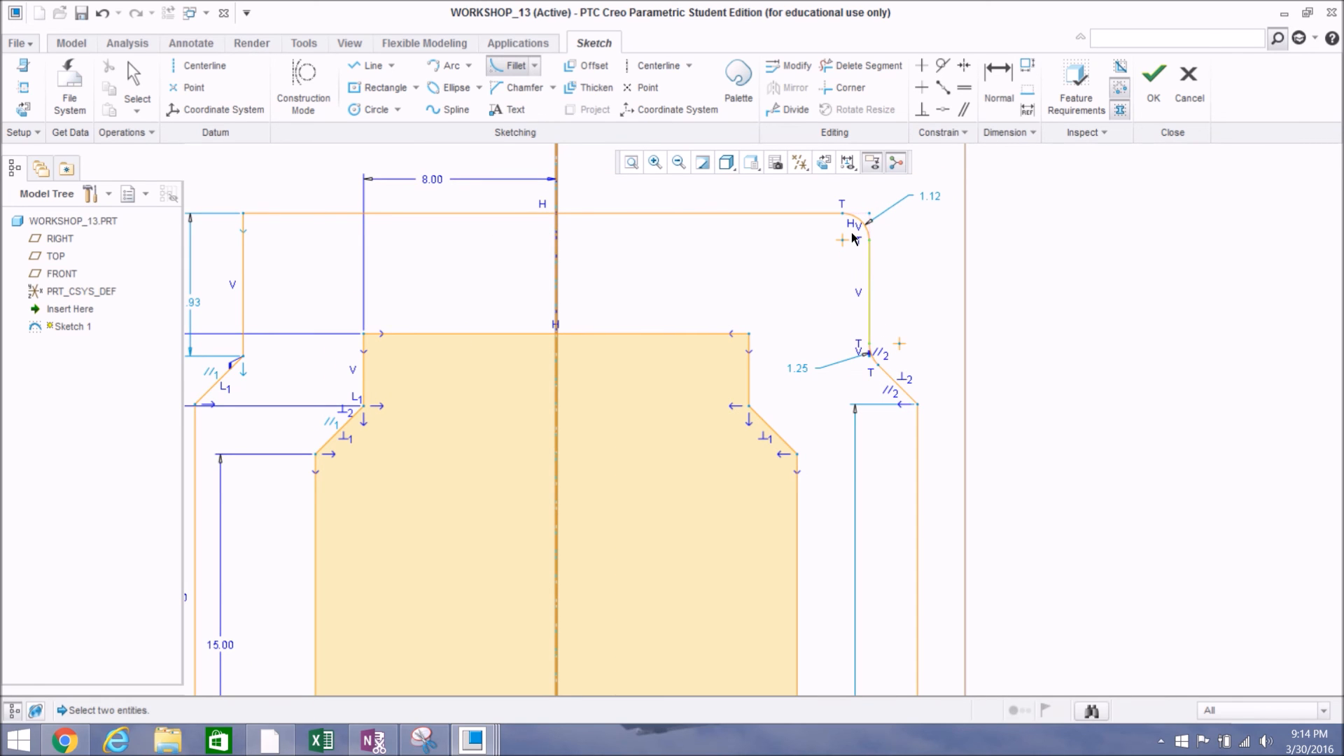
{"action": "middle_click", "coordinate": [924, 254]}
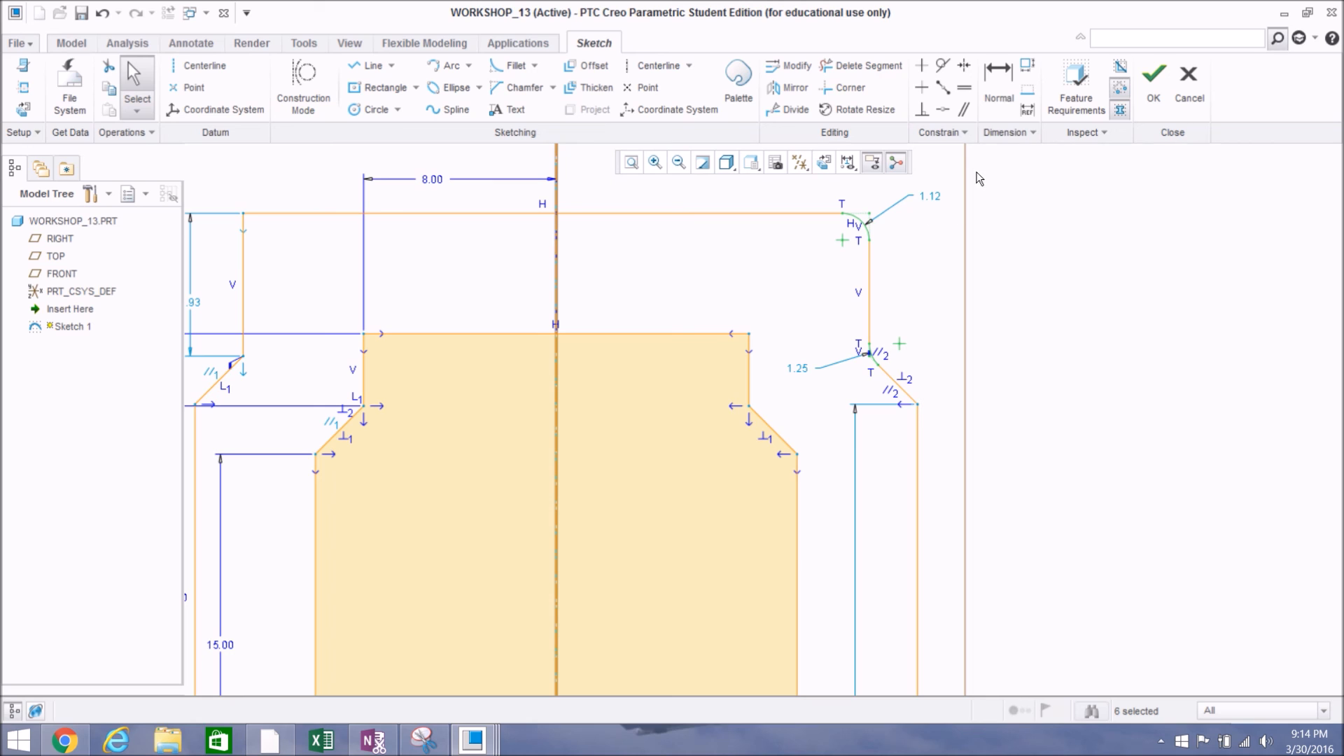
Step: Constrain the two fillets' radius dimensions to be equal and move the governing radius dimension away from the profile
{"action": "left_click", "coordinate": [965, 89]}
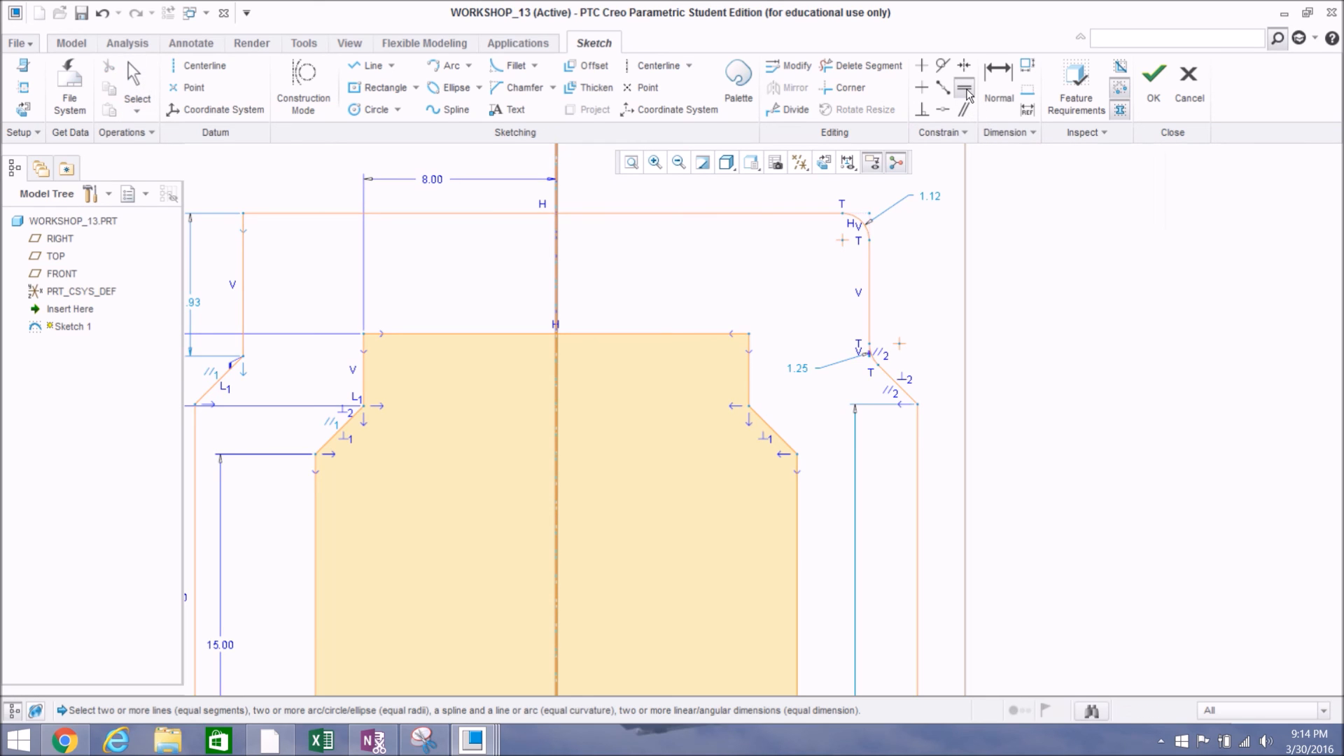
{"action": "left_click", "coordinate": [931, 199]}
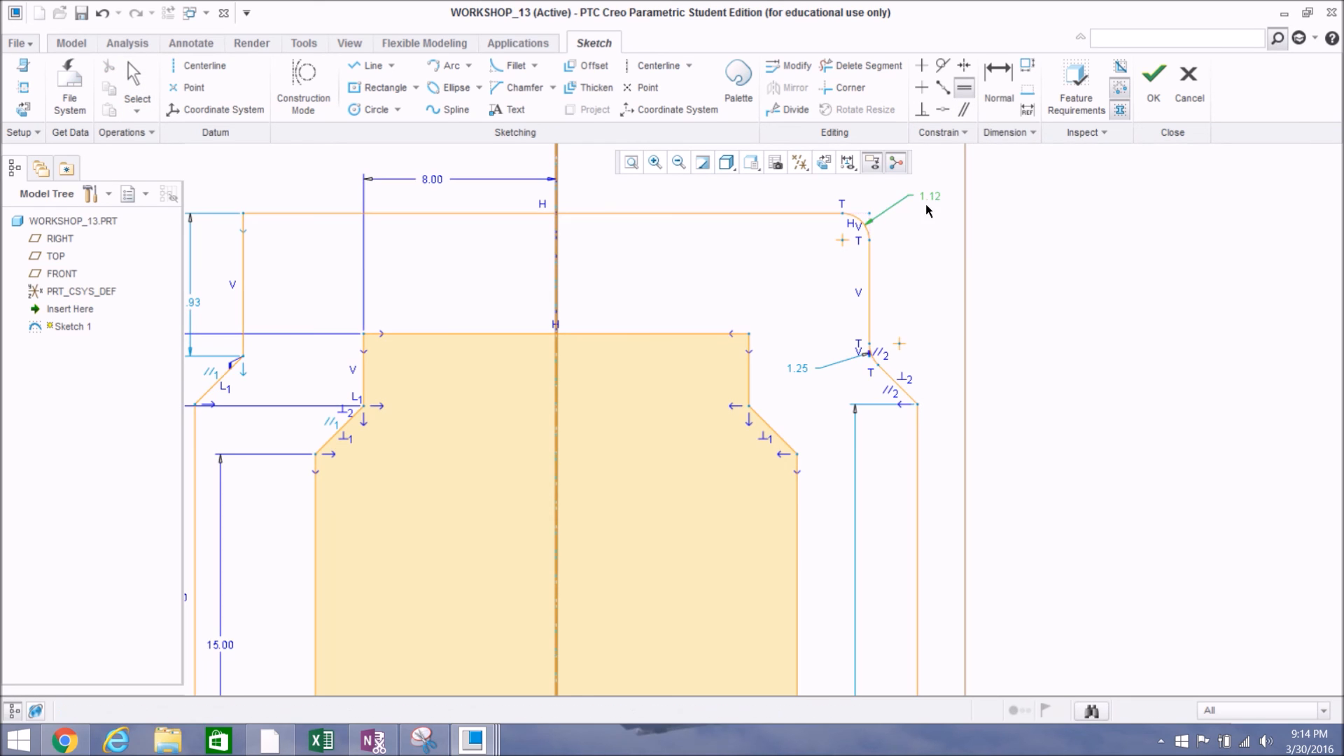
{"action": "left_click", "coordinate": [802, 368]}
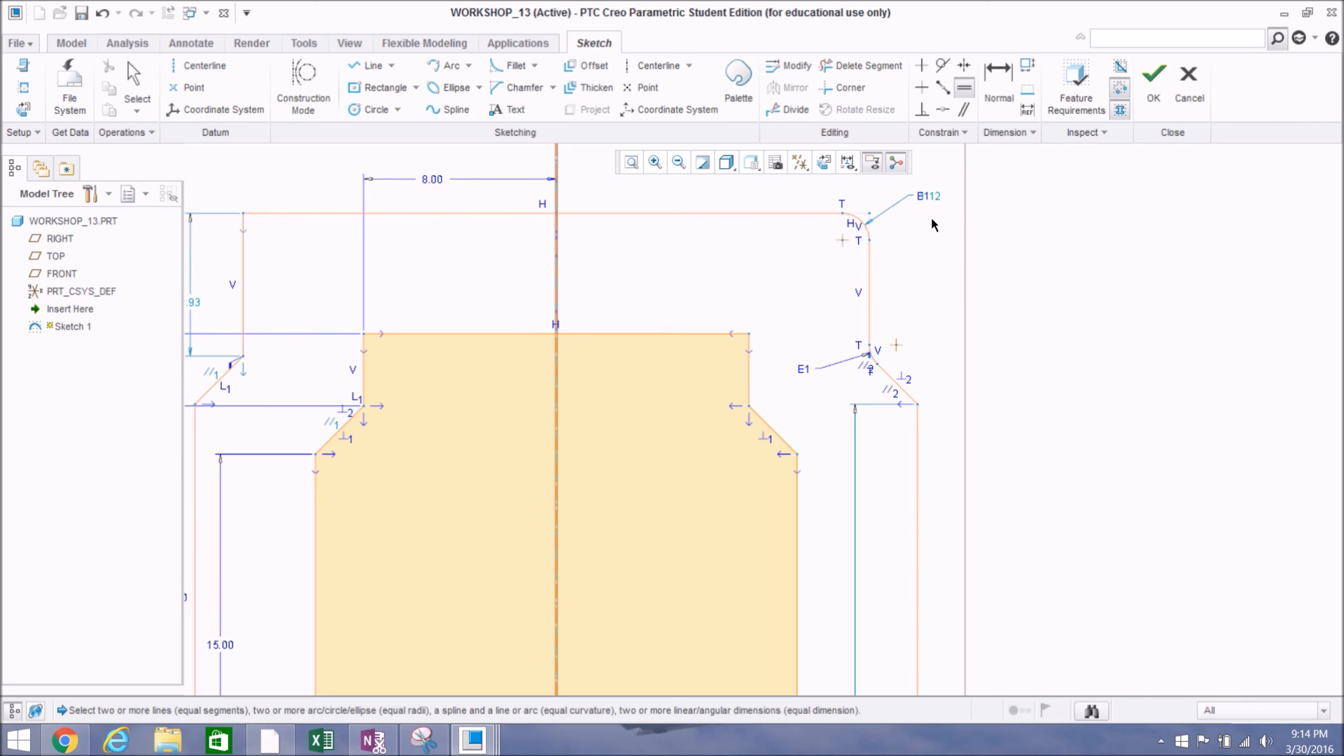
{"action": "scroll", "coordinate": [933, 203], "scroll_direction": "down", "scroll_amount": 4}
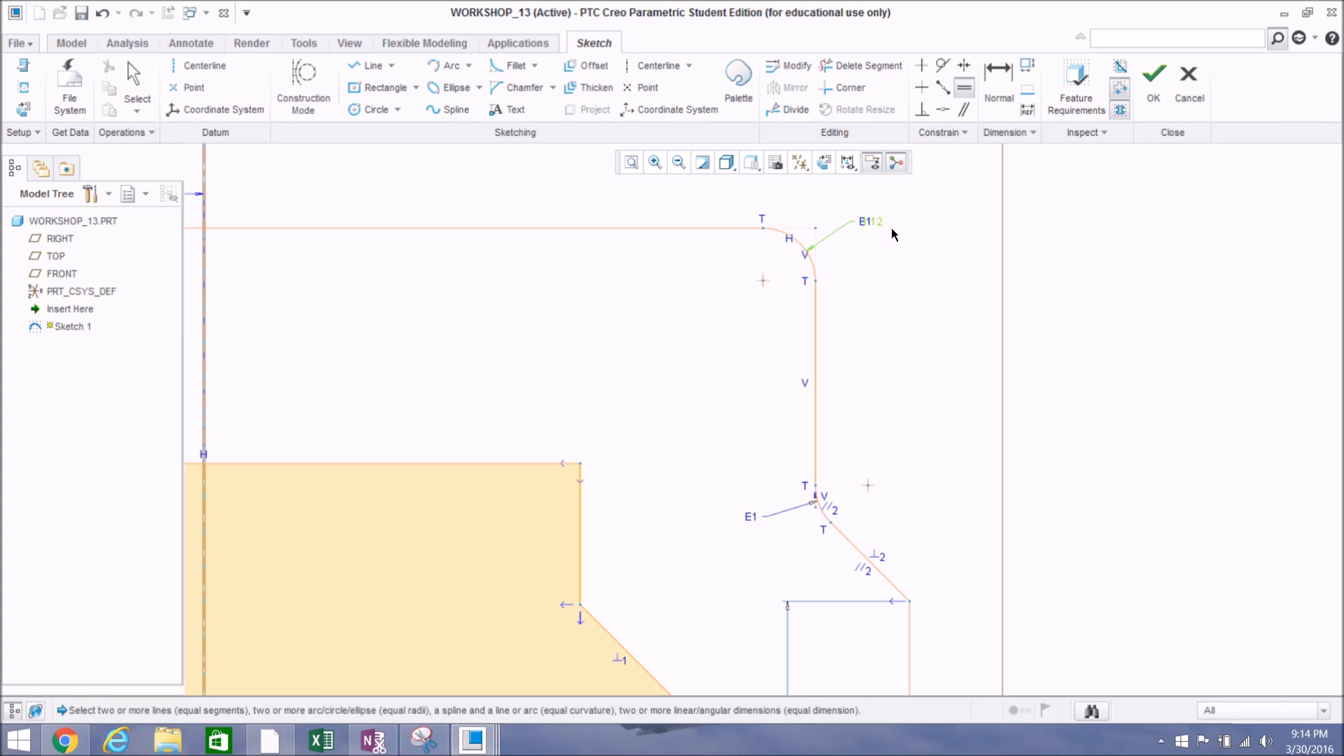
{"action": "middle_click", "coordinate": [893, 233]}
{"action": "left_click_drag", "start_coordinate": [881, 220], "coordinate": [993, 246]}
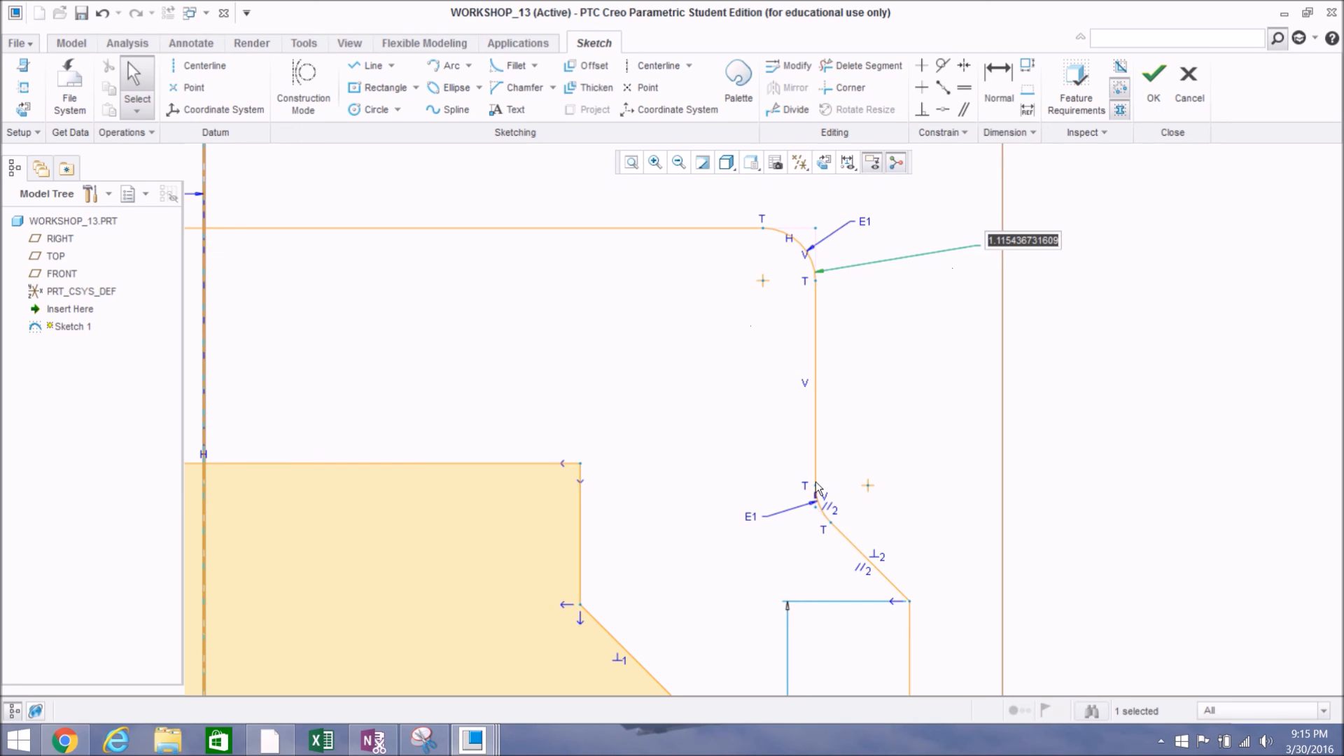
Step: Set the shared fillet radius to 1.5 and check both corners
{"action": "type", "text": "1.5"}
{"action": "key", "text": "Return"}
{"action": "scroll", "coordinate": [903, 245], "scroll_direction": "up", "scroll_amount": 5}
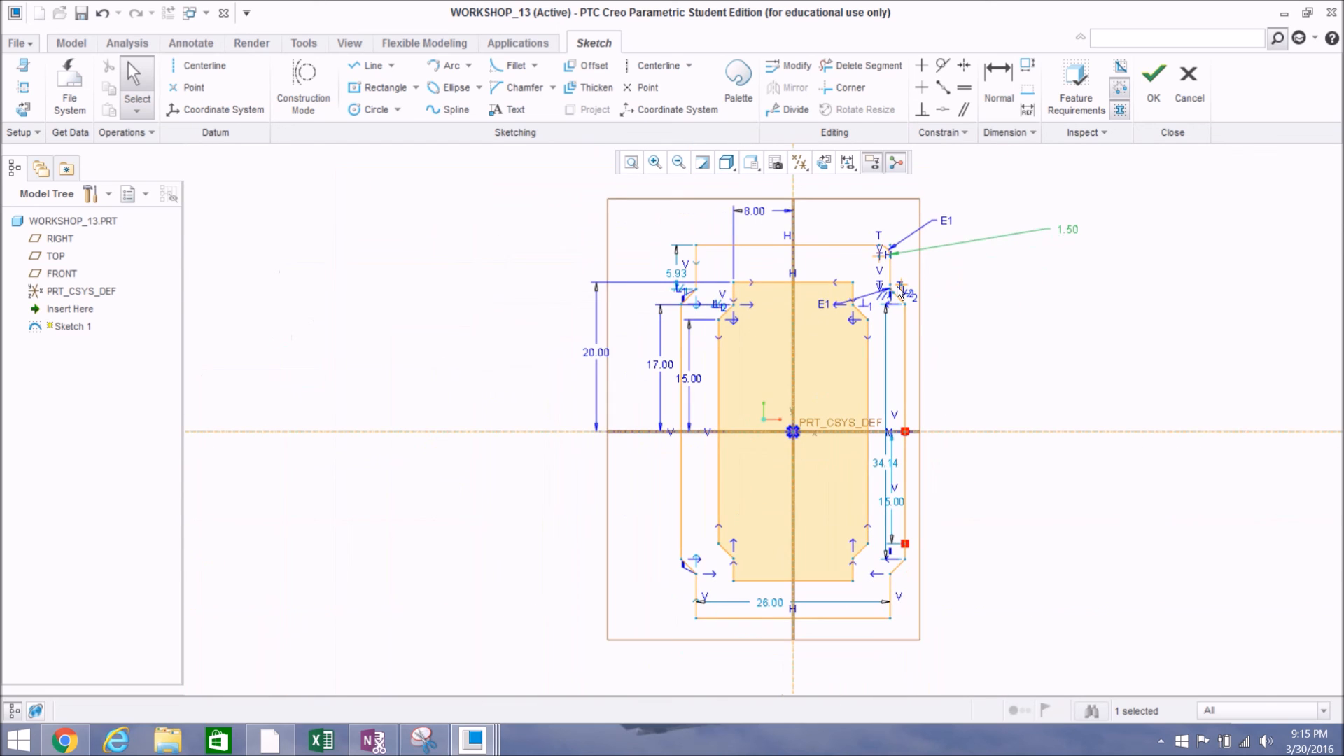
{"action": "scroll", "coordinate": [888, 293], "scroll_direction": "down", "scroll_amount": 3}
{"action": "scroll", "coordinate": [887, 292], "scroll_direction": "down", "scroll_amount": 2}
{"action": "scroll", "coordinate": [884, 292], "scroll_direction": "up", "scroll_amount": 2}
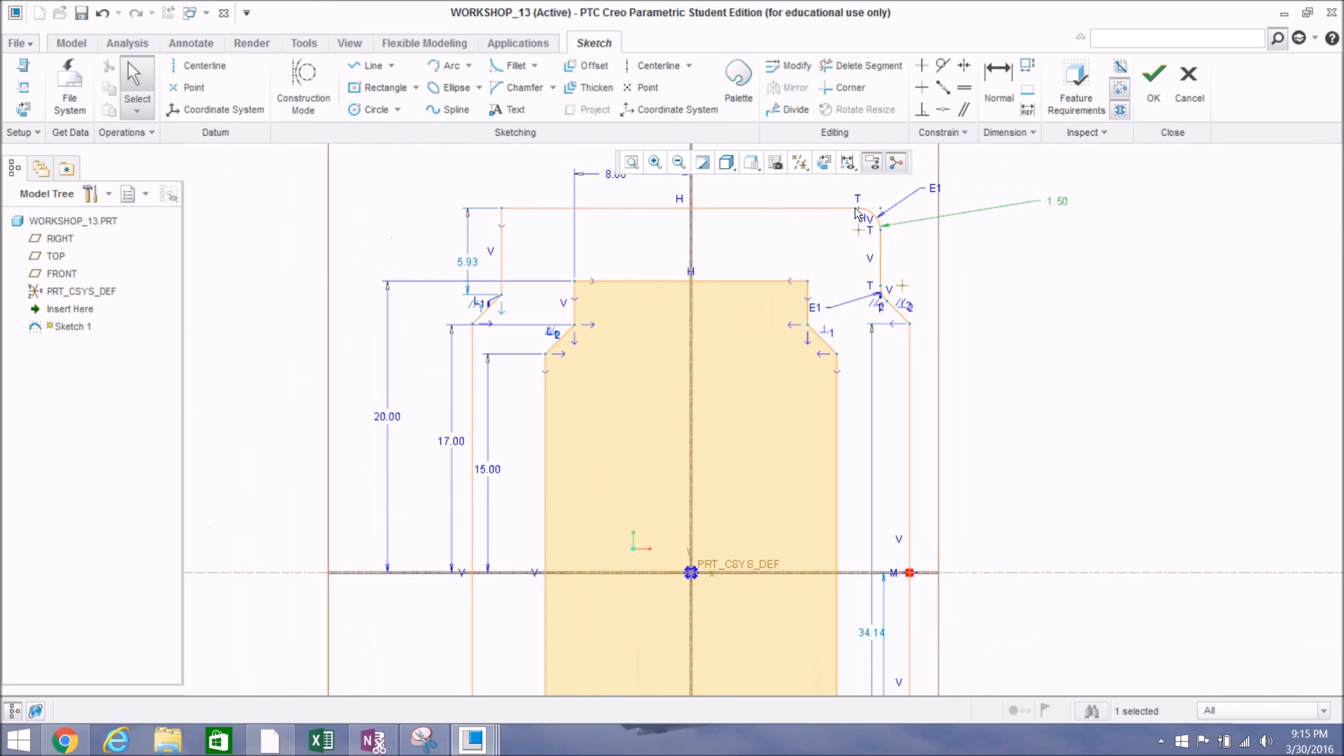
{"action": "scroll", "coordinate": [859, 210], "scroll_direction": "down", "scroll_amount": 2}
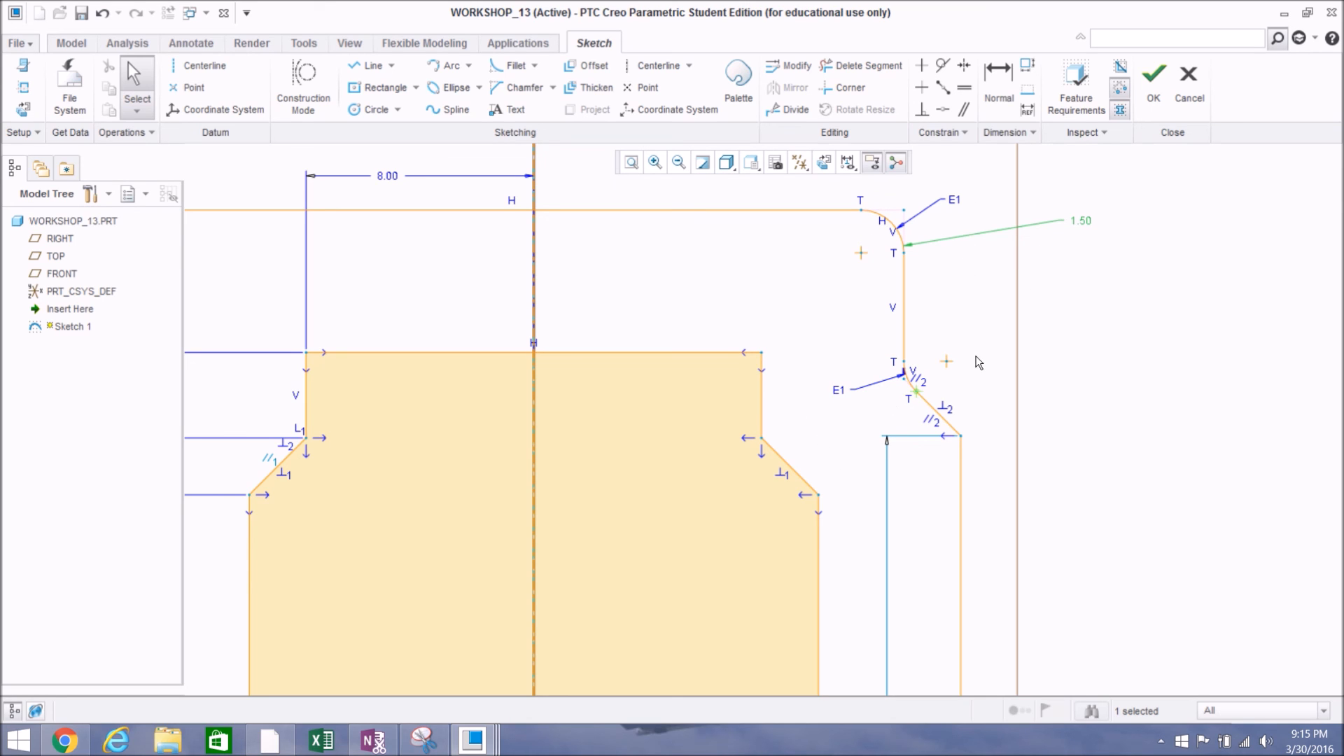
Step: Change the shared fillet radius to 2
{"action": "double_click", "coordinate": [1081, 220]}
{"action": "type", "text": "2"}
{"action": "key", "text": "Return"}
{"action": "scroll", "coordinate": [898, 292], "scroll_direction": "up", "scroll_amount": 5}
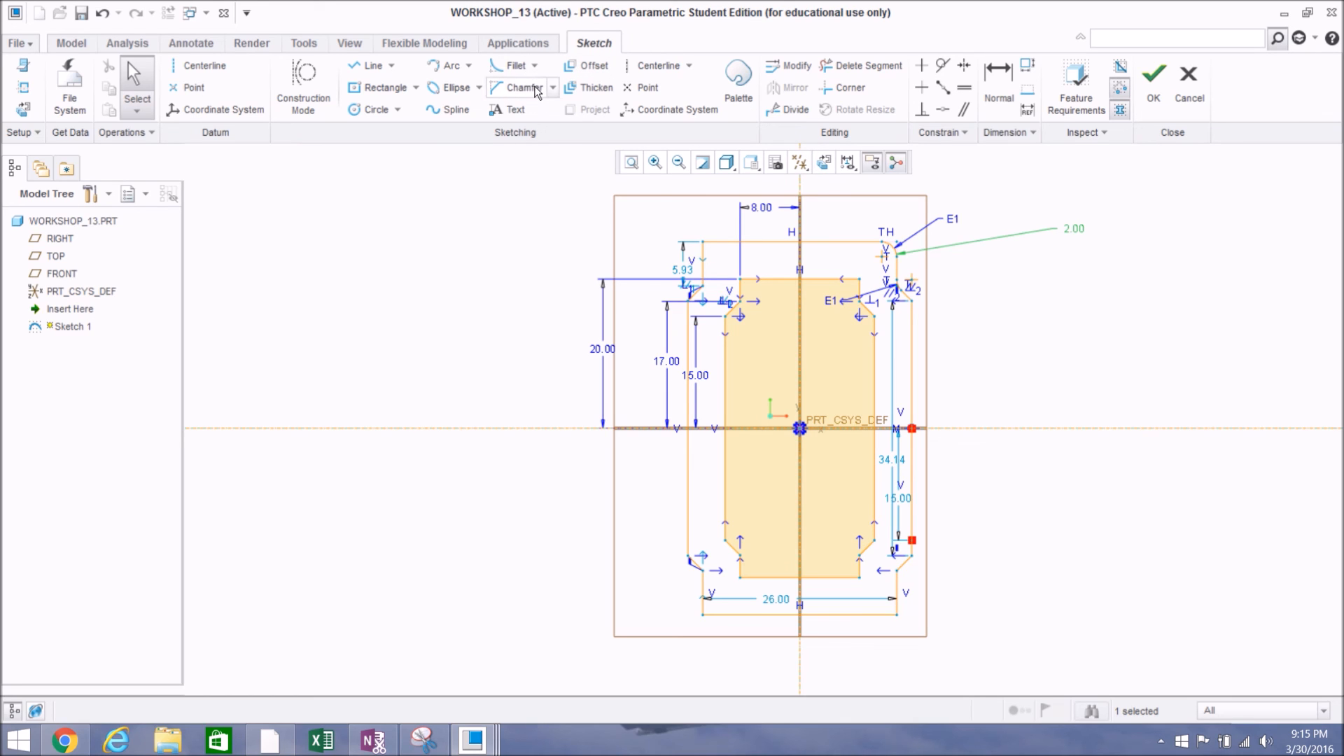
Step: Chamfer the inner profile's corner between the long left vertical line and the lower-left slanted edge, about 1.29 back along the vertical
{"action": "left_click", "coordinate": [536, 89]}
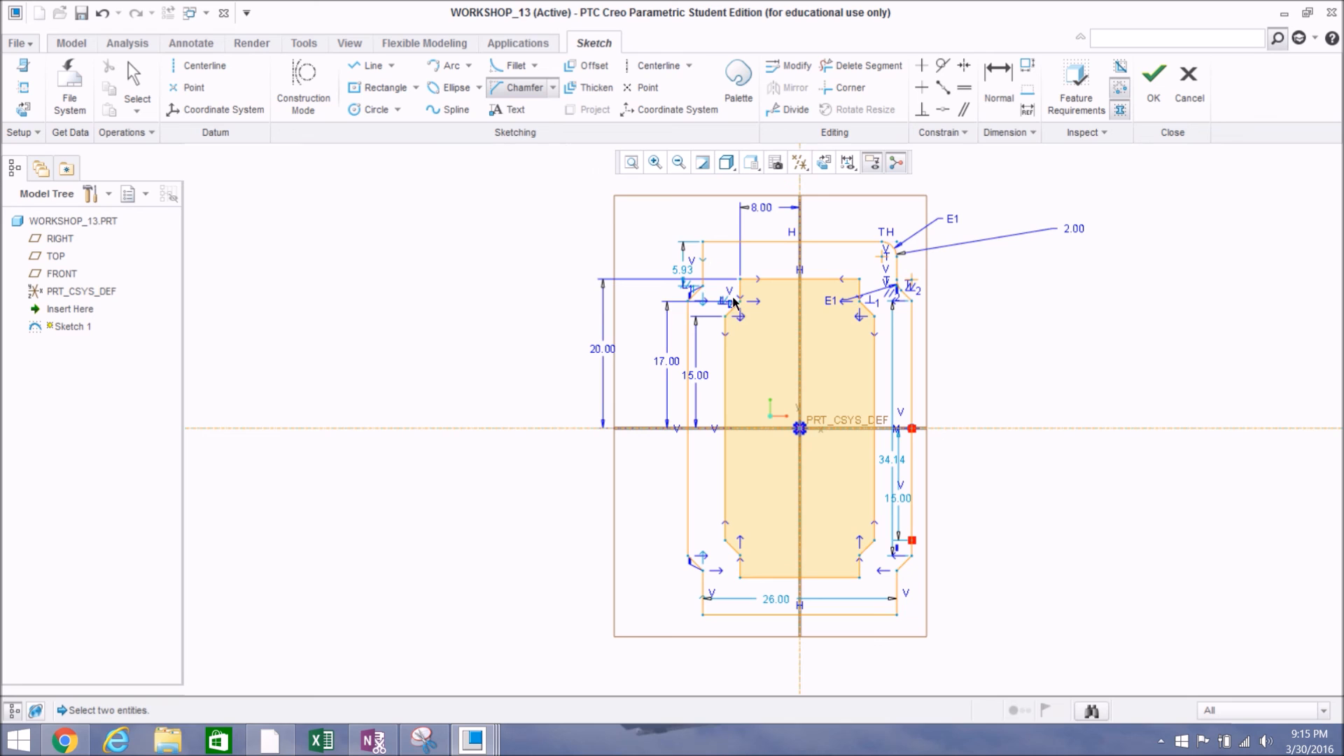
{"action": "scroll", "coordinate": [720, 537], "scroll_direction": "down", "scroll_amount": 6}
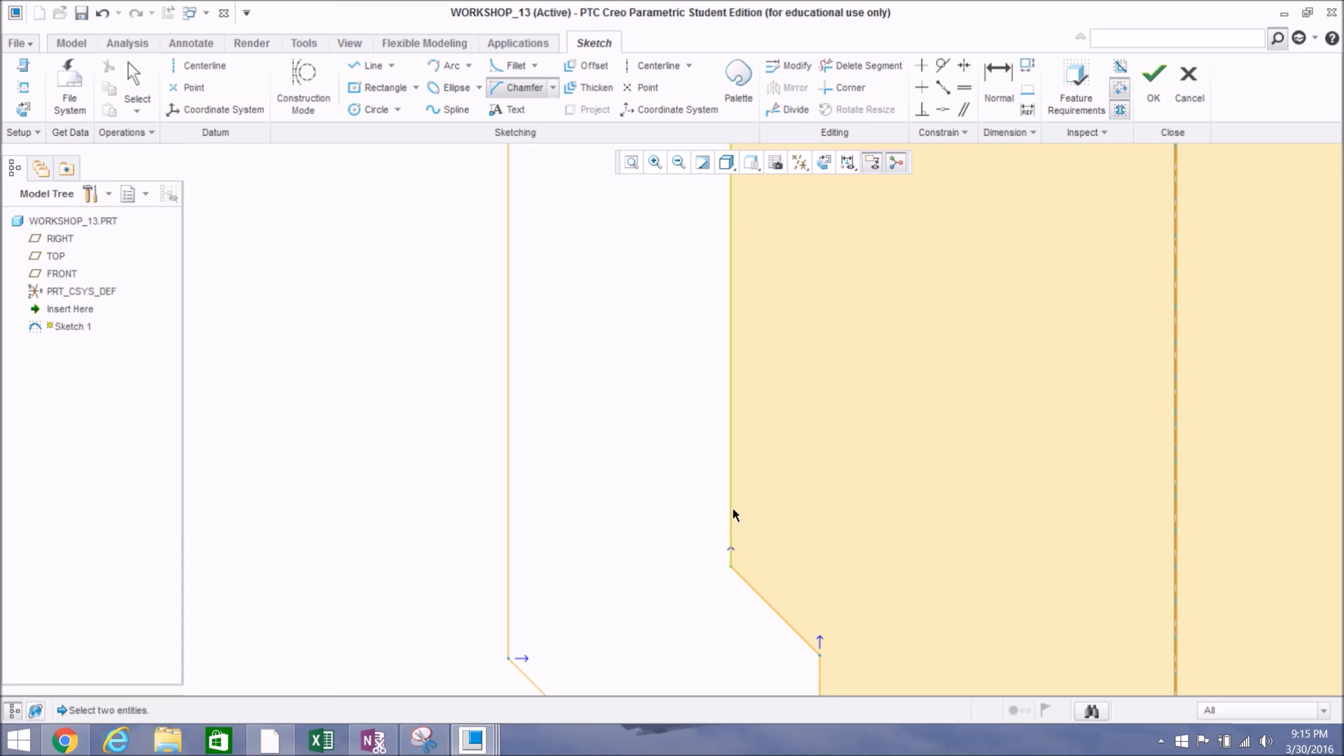
{"action": "left_click", "coordinate": [732, 517]}
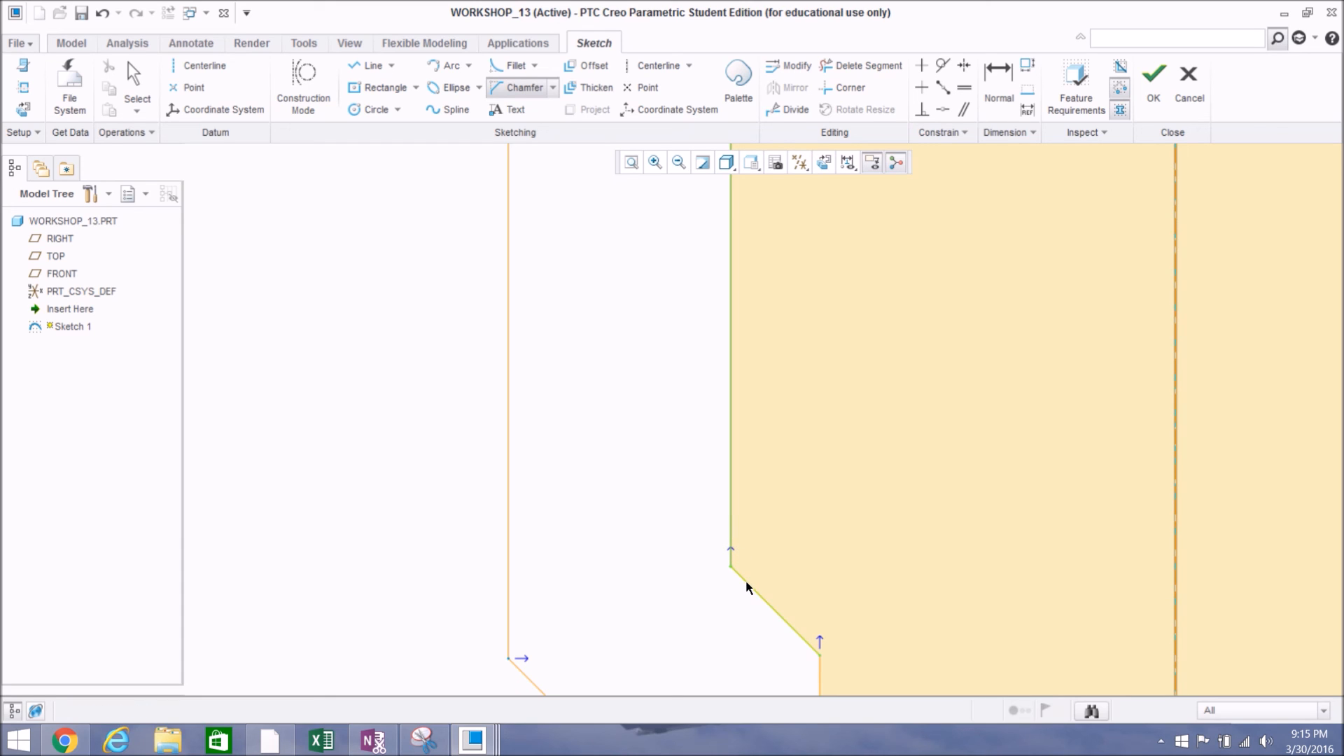
{"action": "left_click", "coordinate": [746, 587]}
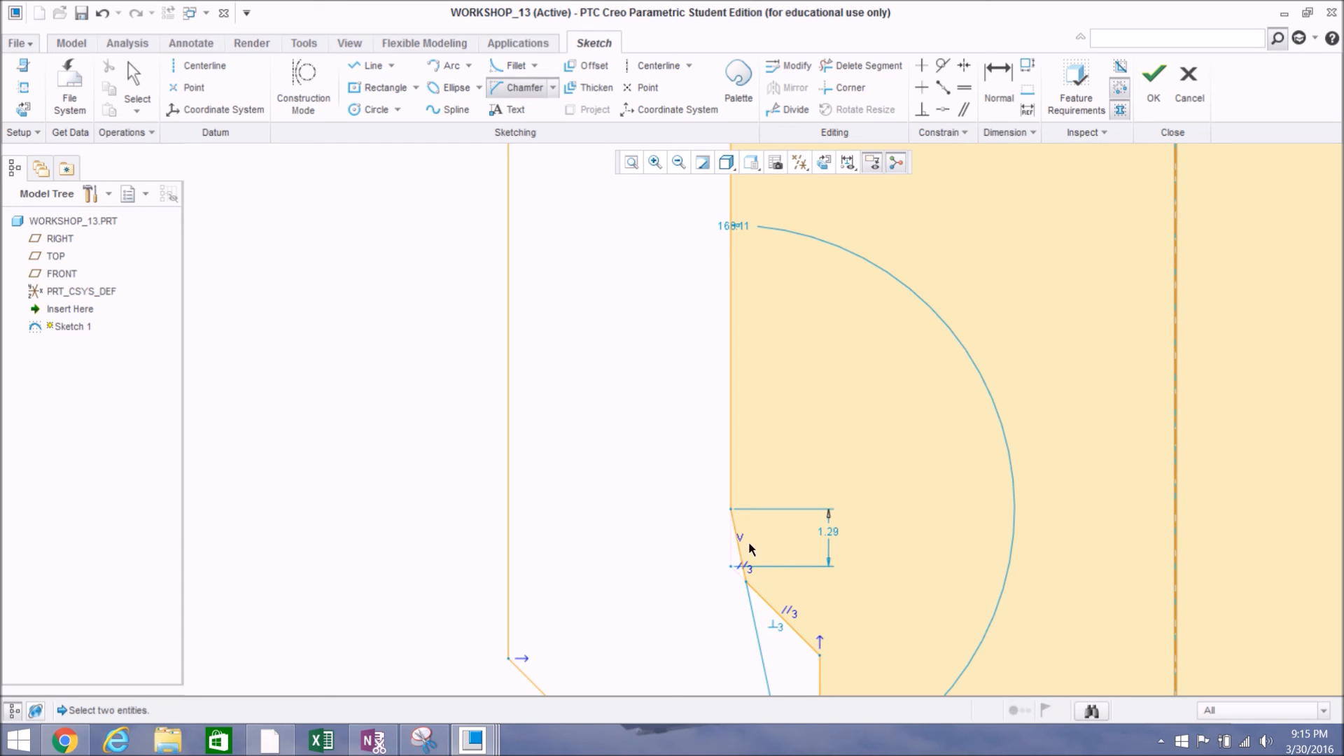
{"action": "scroll", "coordinate": [661, 434], "scroll_direction": "up", "scroll_amount": 2}
{"action": "middle_click", "coordinate": [670, 430]}
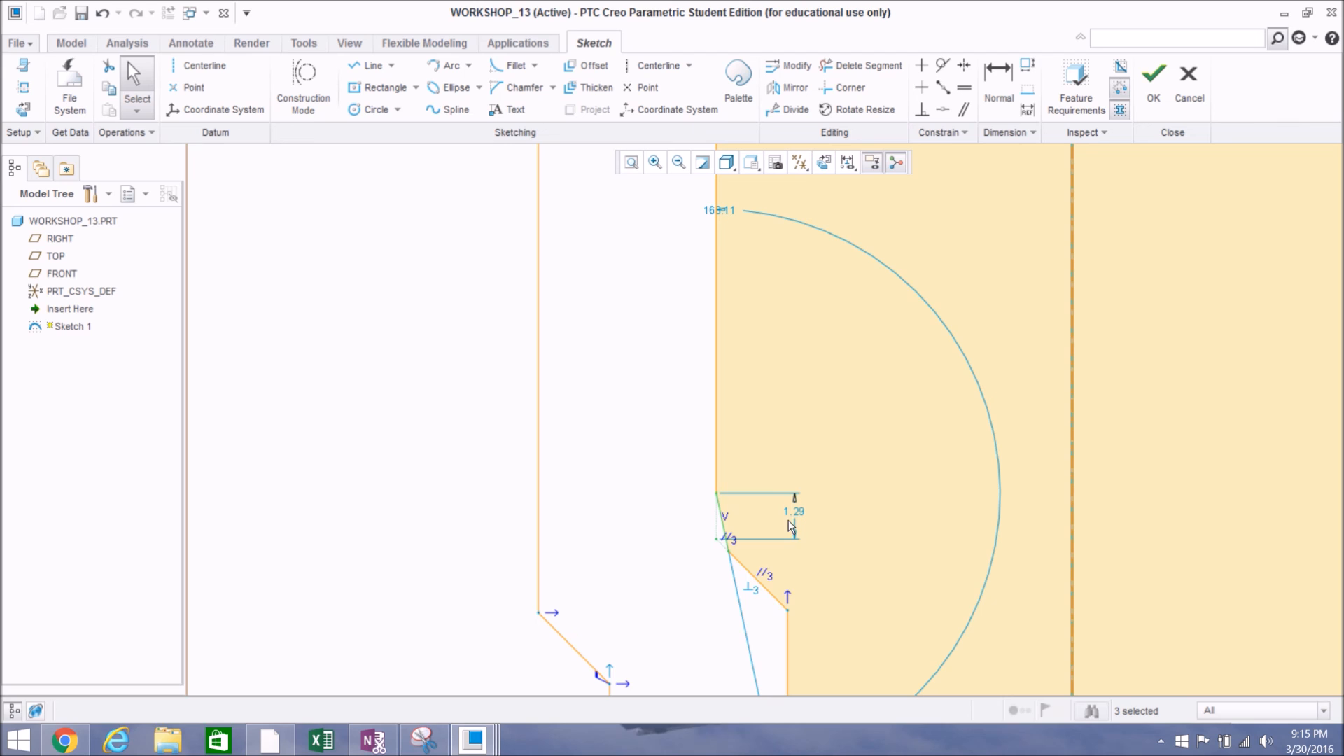
{"action": "scroll", "coordinate": [645, 459], "scroll_direction": "up", "scroll_amount": 2}
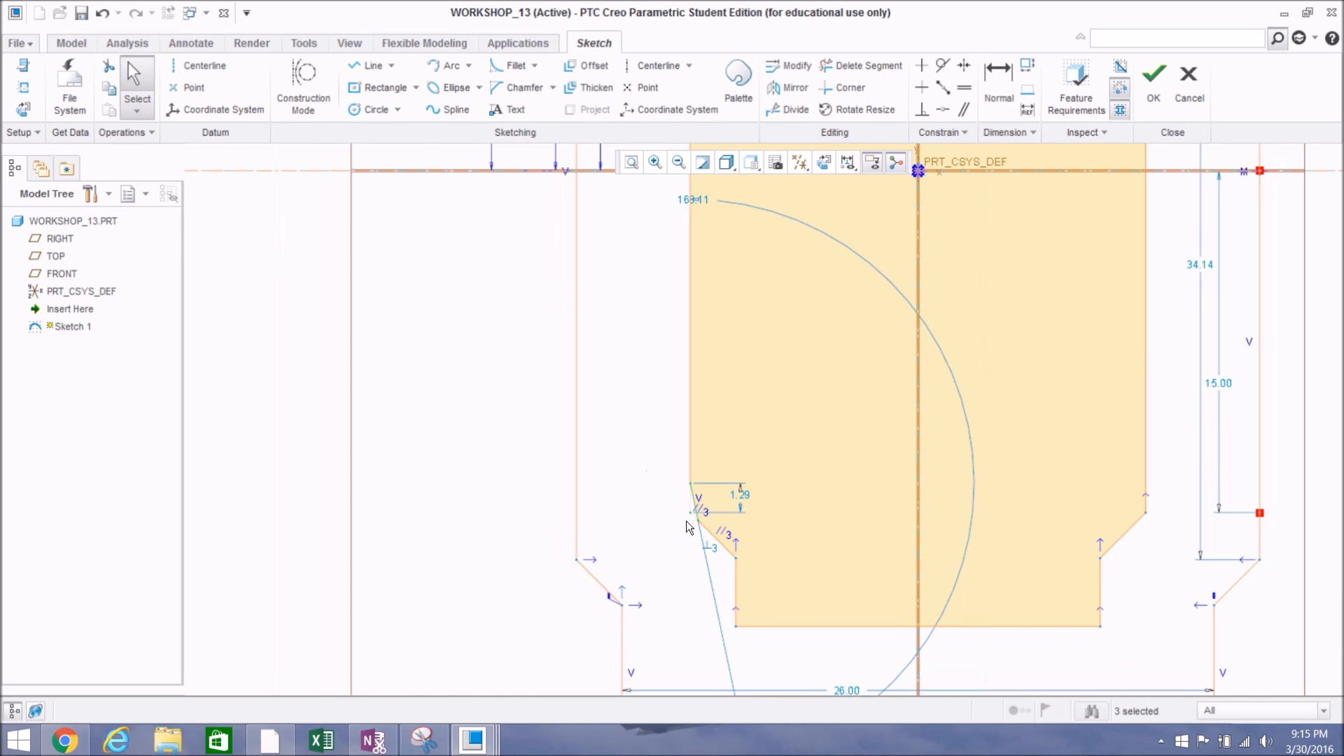
Step: Undo the trial chamfer on the inner profile's lower-left corner and the two equal-radius fillets on the outer profile's upper-right corners
{"action": "scroll", "coordinate": [686, 520], "scroll_direction": "up", "scroll_amount": 1}
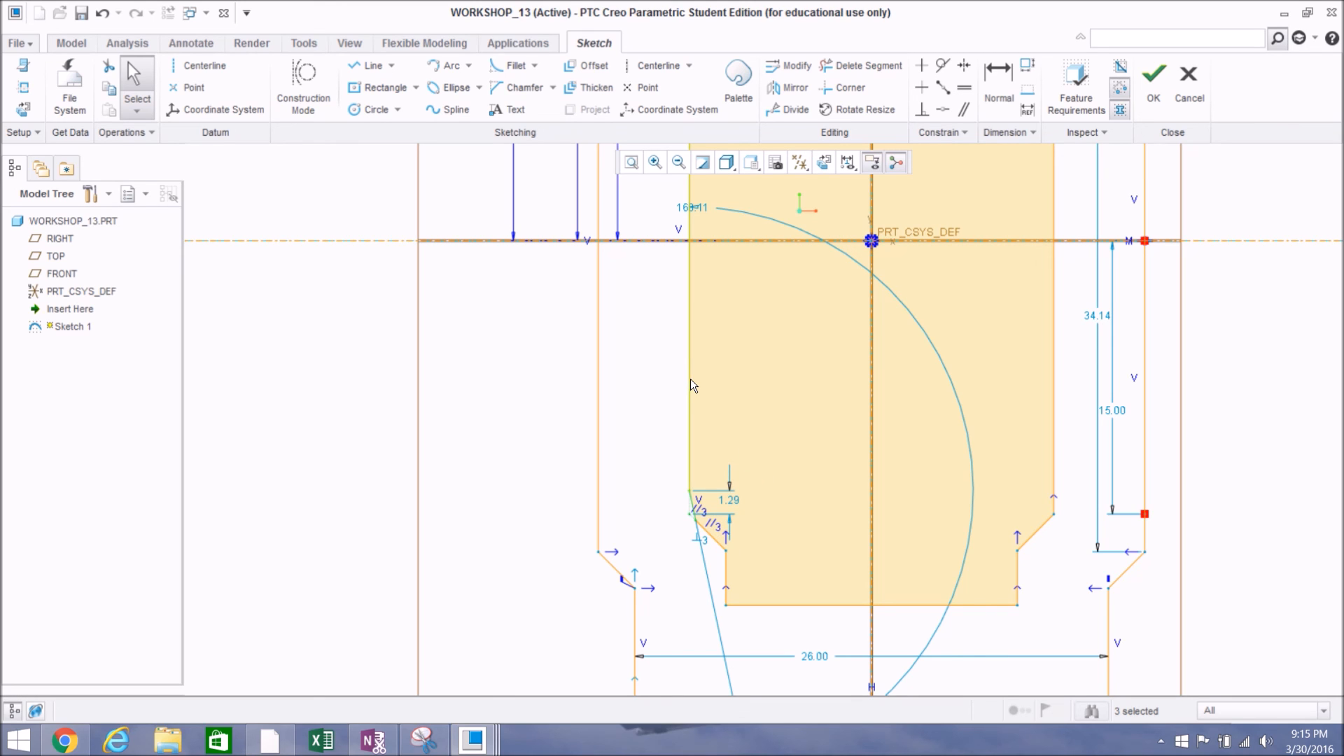
{"action": "key", "text": "ctrl+z"}
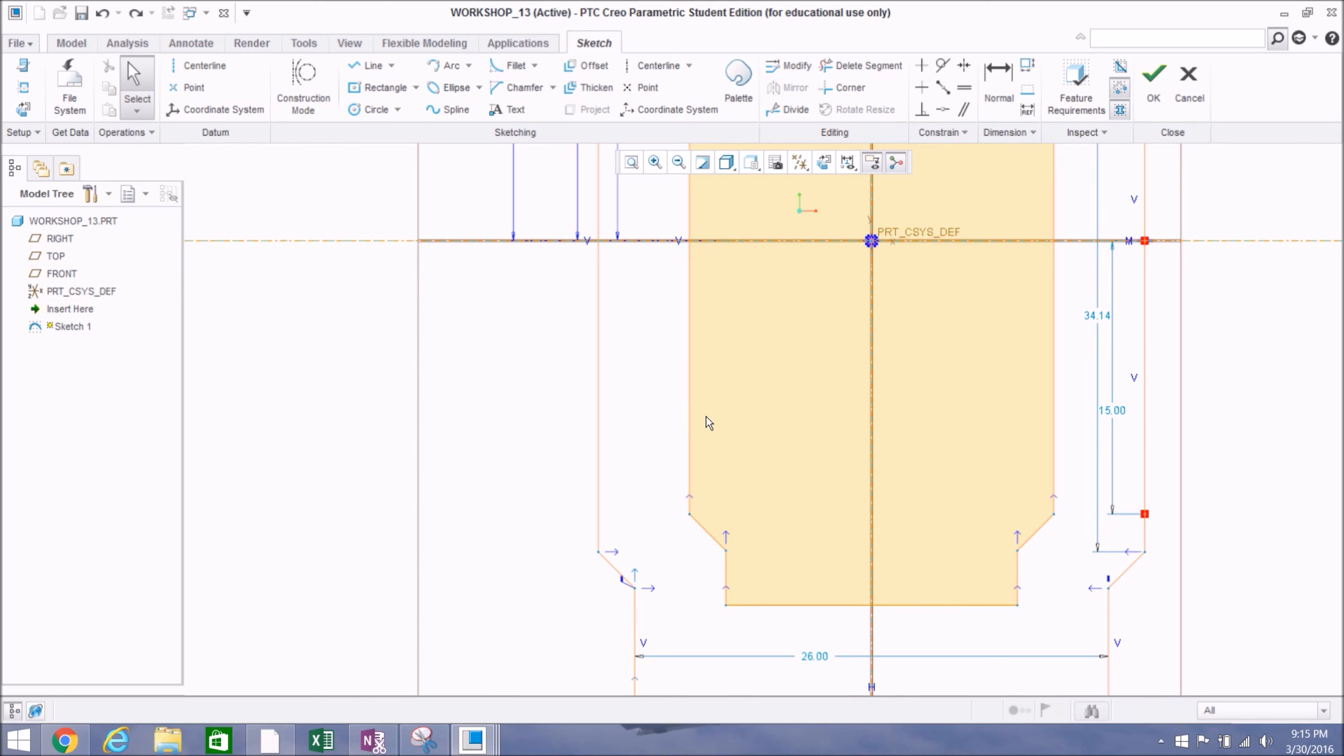
{"action": "scroll", "coordinate": [705, 415], "scroll_direction": "down", "scroll_amount": 4}
{"action": "scroll", "coordinate": [774, 266], "scroll_direction": "up", "scroll_amount": 2}
{"action": "scroll", "coordinate": [813, 221], "scroll_direction": "up", "scroll_amount": 2}
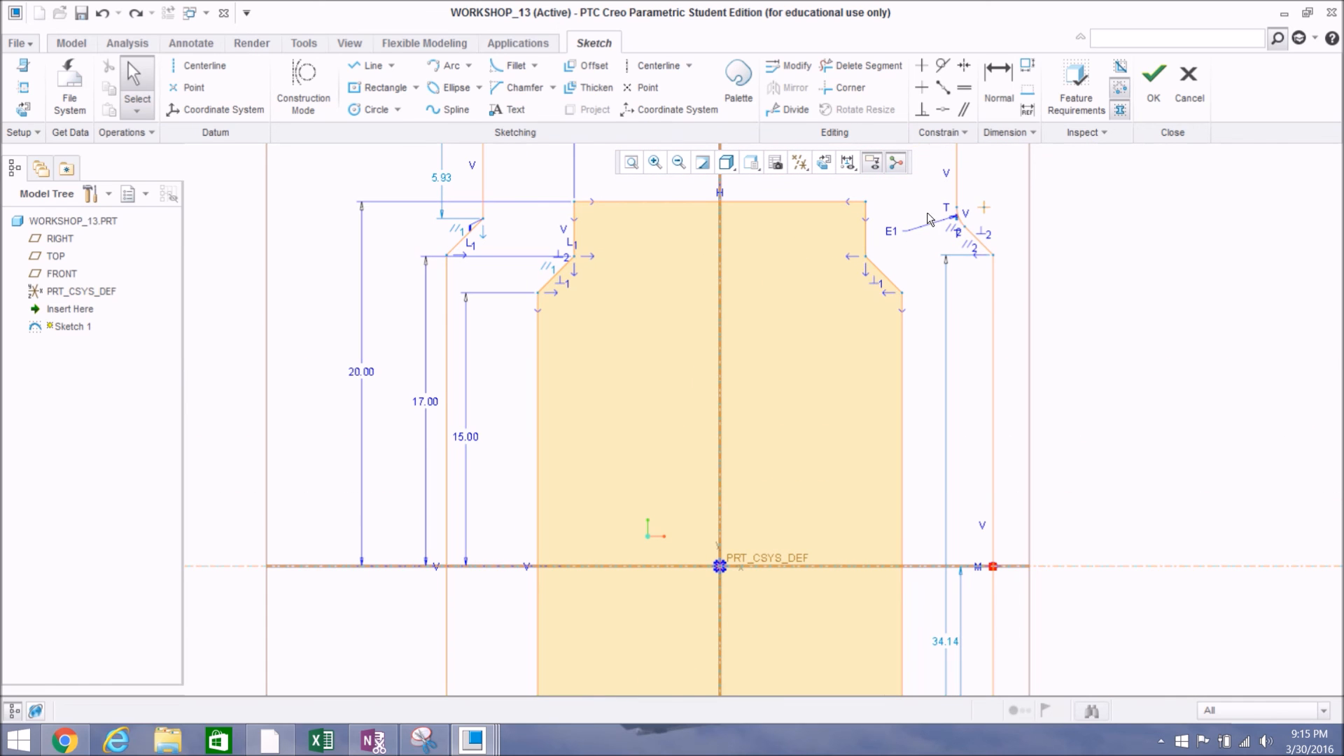
{"action": "scroll", "coordinate": [945, 249], "scroll_direction": "down", "scroll_amount": 3}
{"action": "key", "text": "ctrl+z"}
{"action": "key", "text": "ctrl+z"}
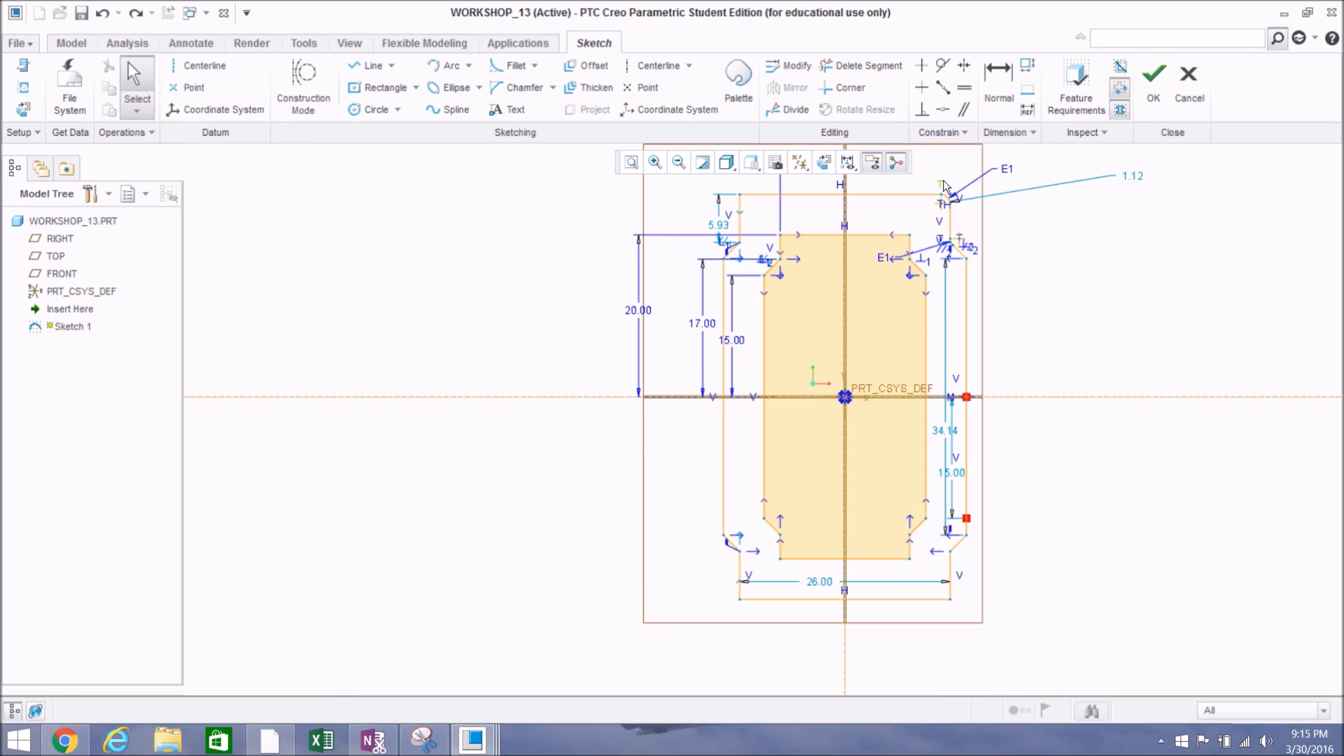
{"action": "key", "text": "ctrl+z"}
{"action": "key", "text": "ctrl+z"}
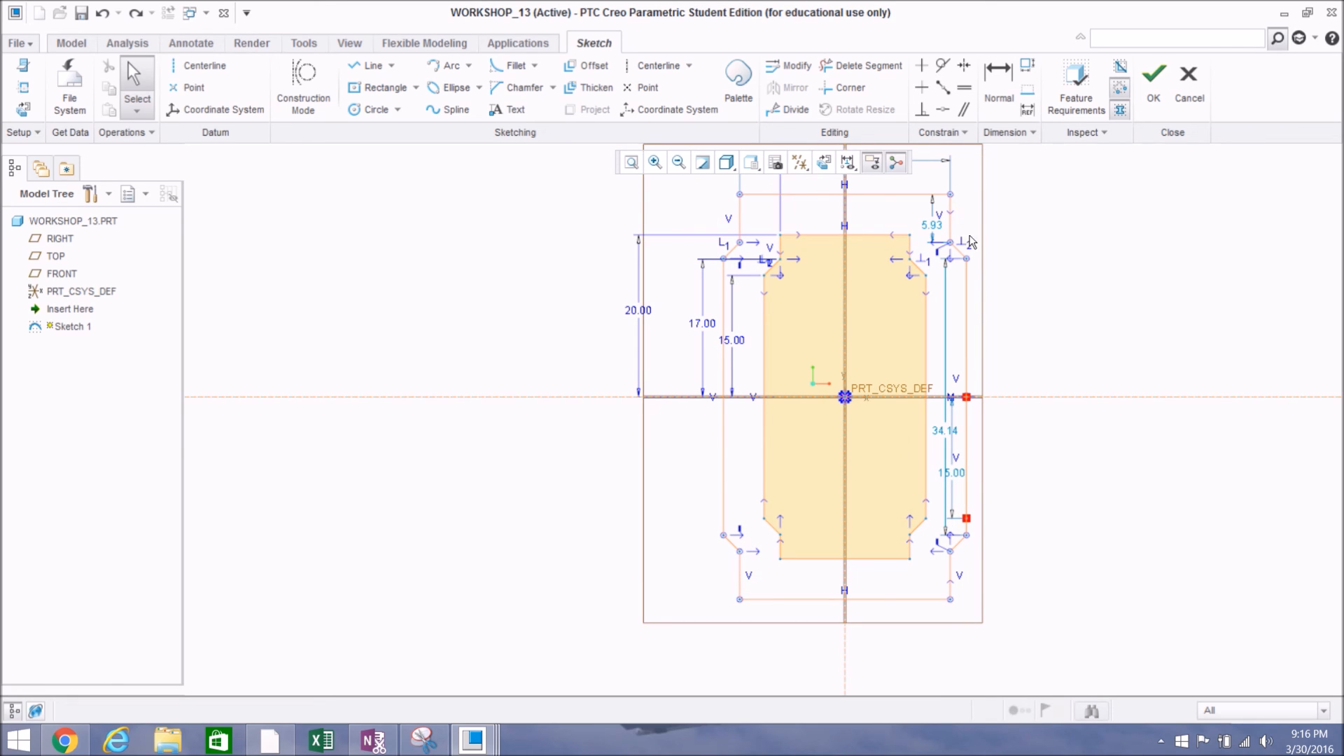
Step: Finish the sketch and tilt the part to view both profiles and the datum planes in 3D
{"action": "left_click", "coordinate": [1154, 91]}
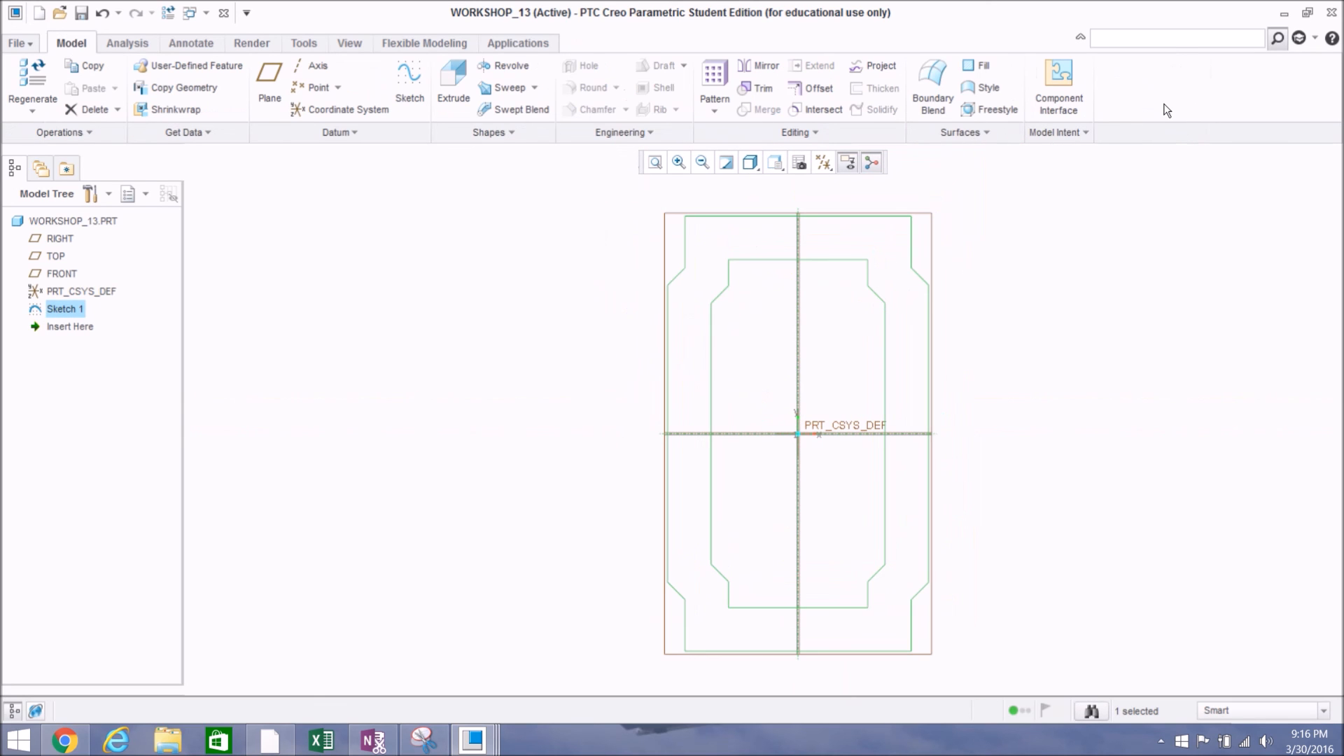
{"action": "mouse_move", "coordinate": [1021, 413]}
{"action": "middle_mouse_down"}
{"action": "mouse_move", "coordinate": [1035, 366]}
{"action": "mouse_move", "coordinate": [1006, 357]}
{"action": "middle_mouse_up"}
{"action": "mouse_move", "coordinate": [824, 422]}
{"action": "middle_mouse_down"}
{"action": "mouse_move", "coordinate": [837, 444]}
{"action": "mouse_move", "coordinate": [821, 432]}
{"action": "middle_mouse_up"}
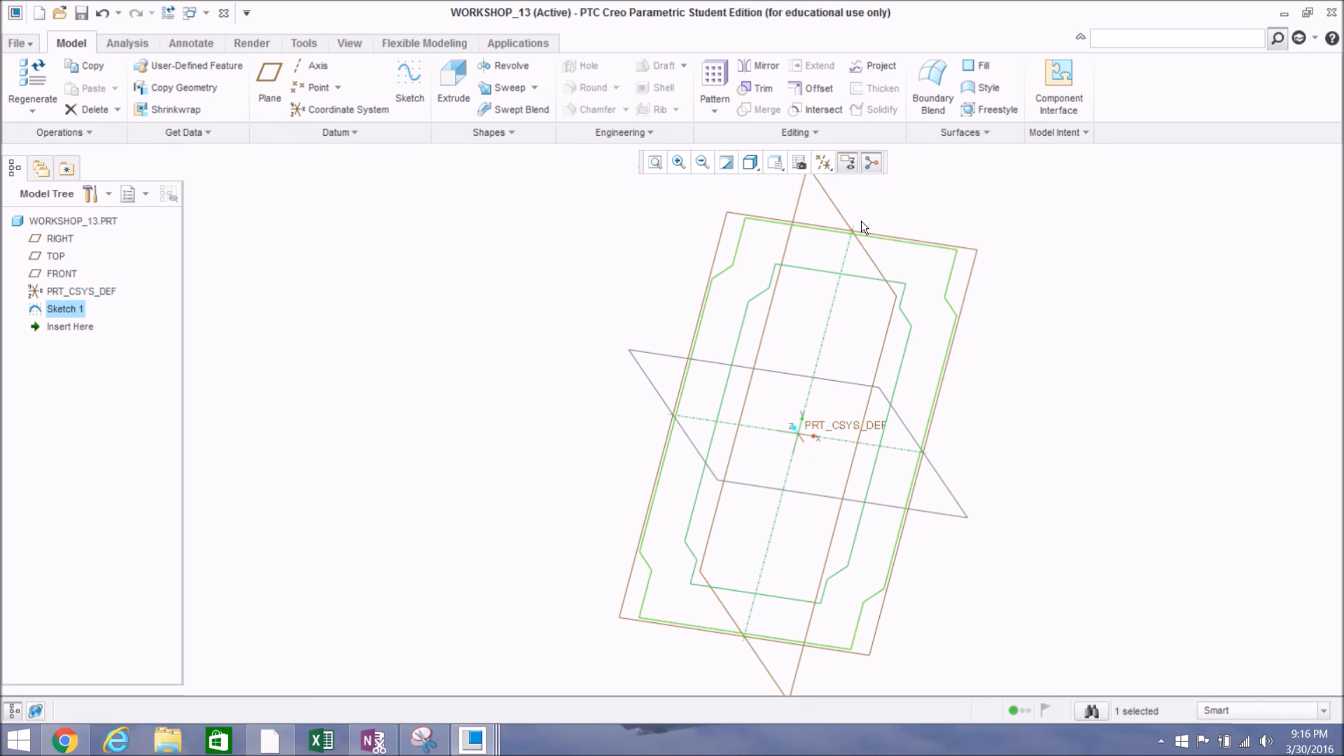
Step: Hide the datum planes, coordinate systems, points and axes one type at a time, and show all datum types again
{"action": "left_click", "coordinate": [821, 162]}
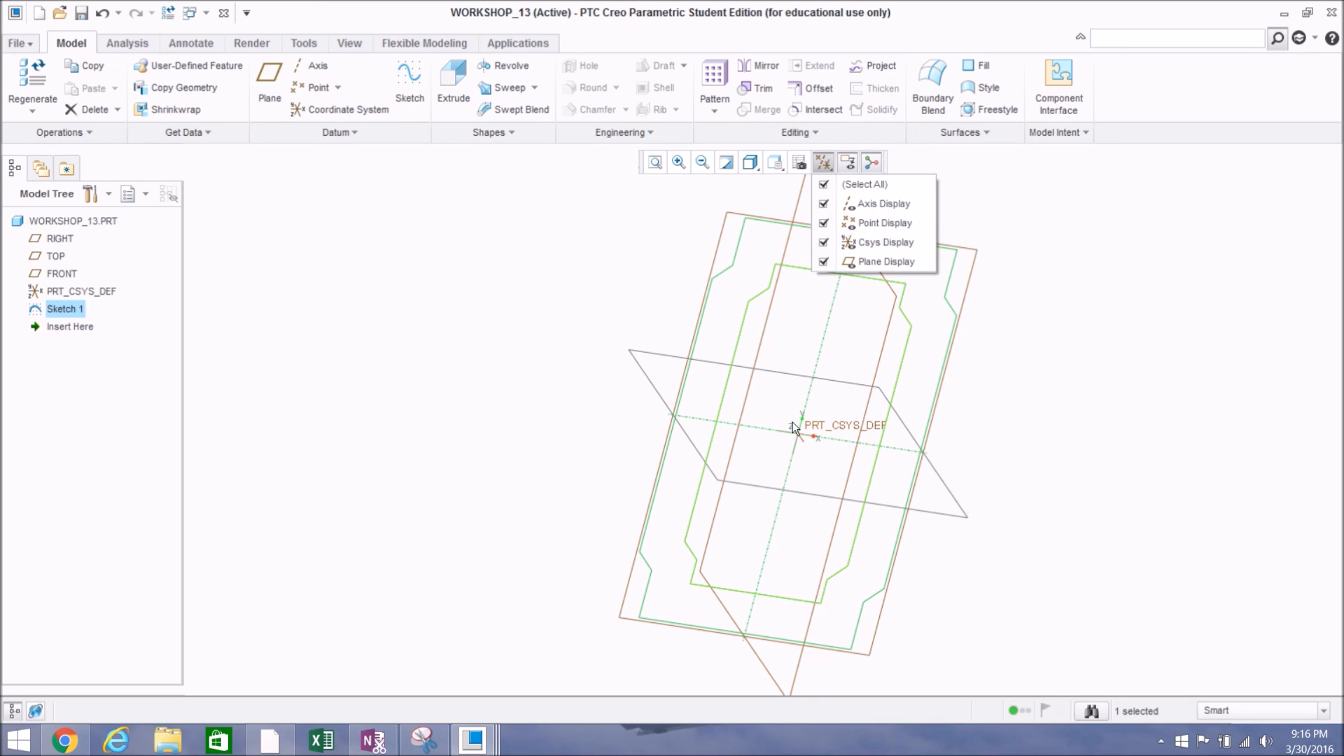
{"action": "left_click", "coordinate": [828, 263]}
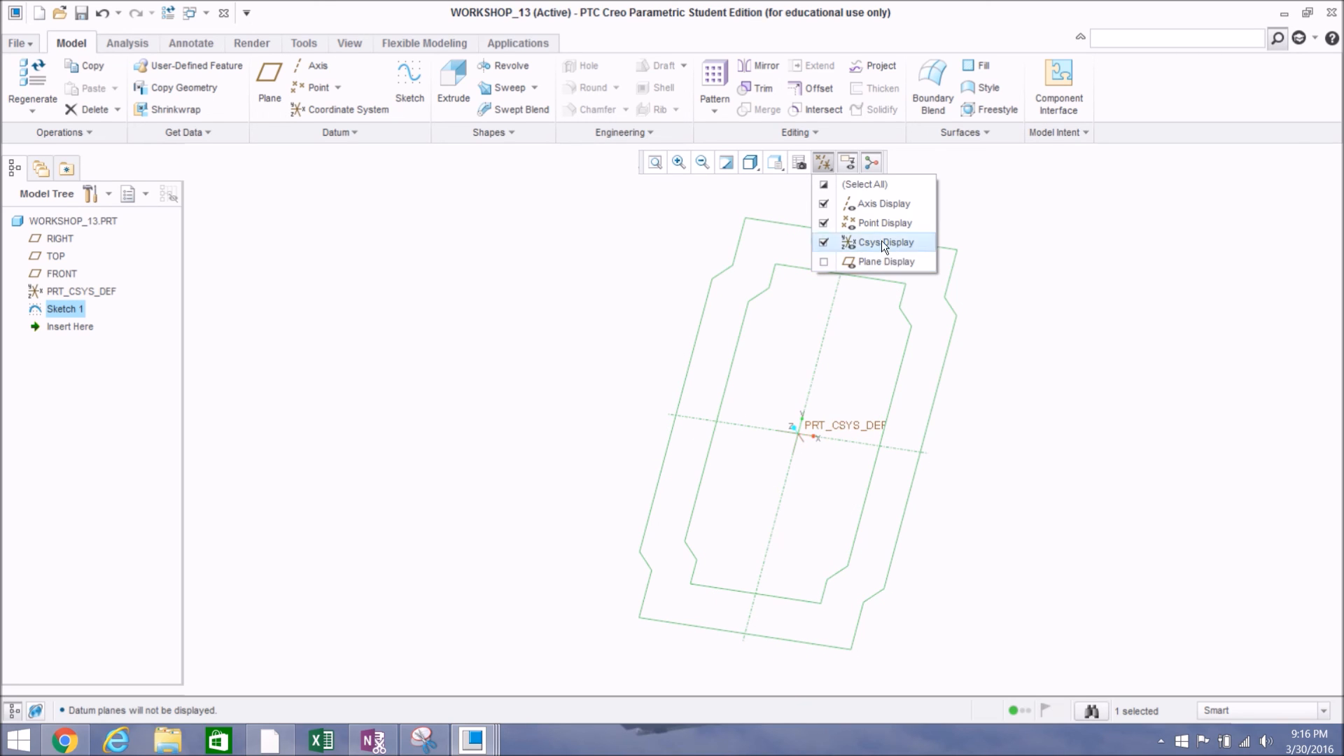
{"action": "left_click", "coordinate": [823, 241]}
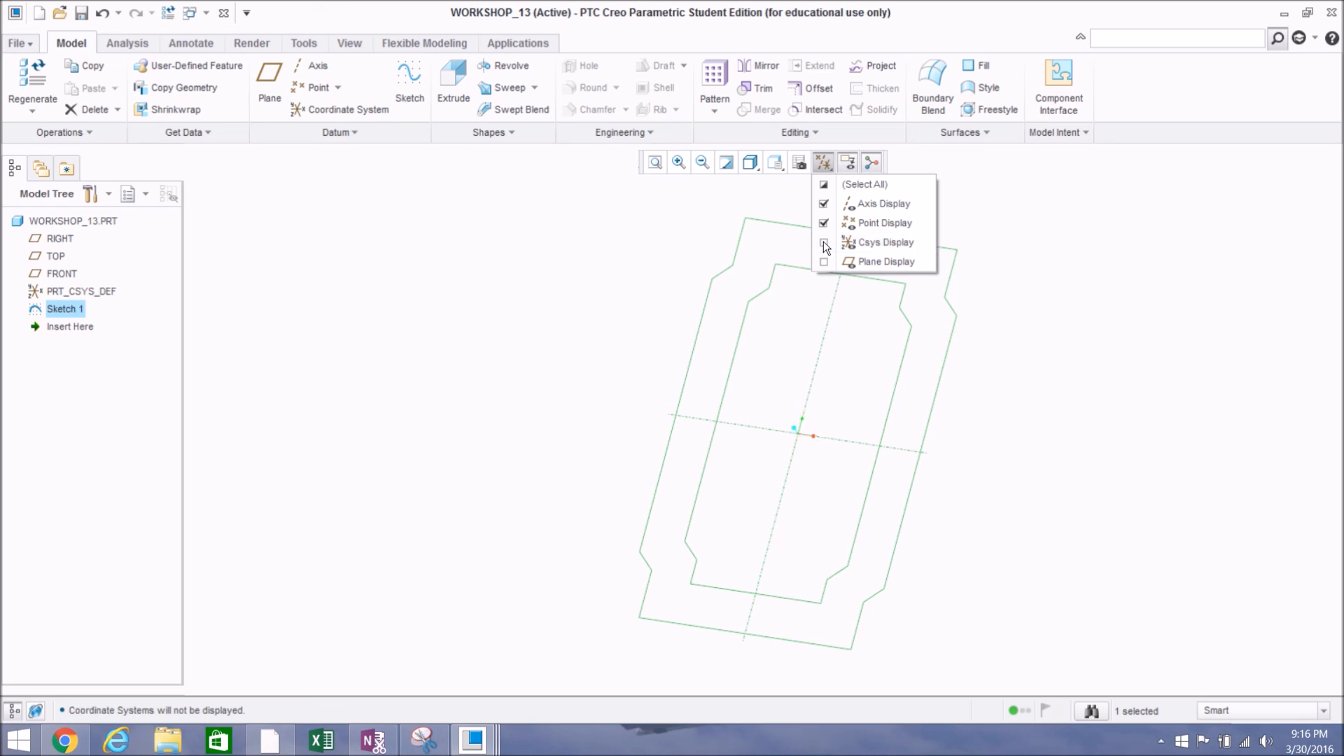
{"action": "left_click", "coordinate": [825, 224]}
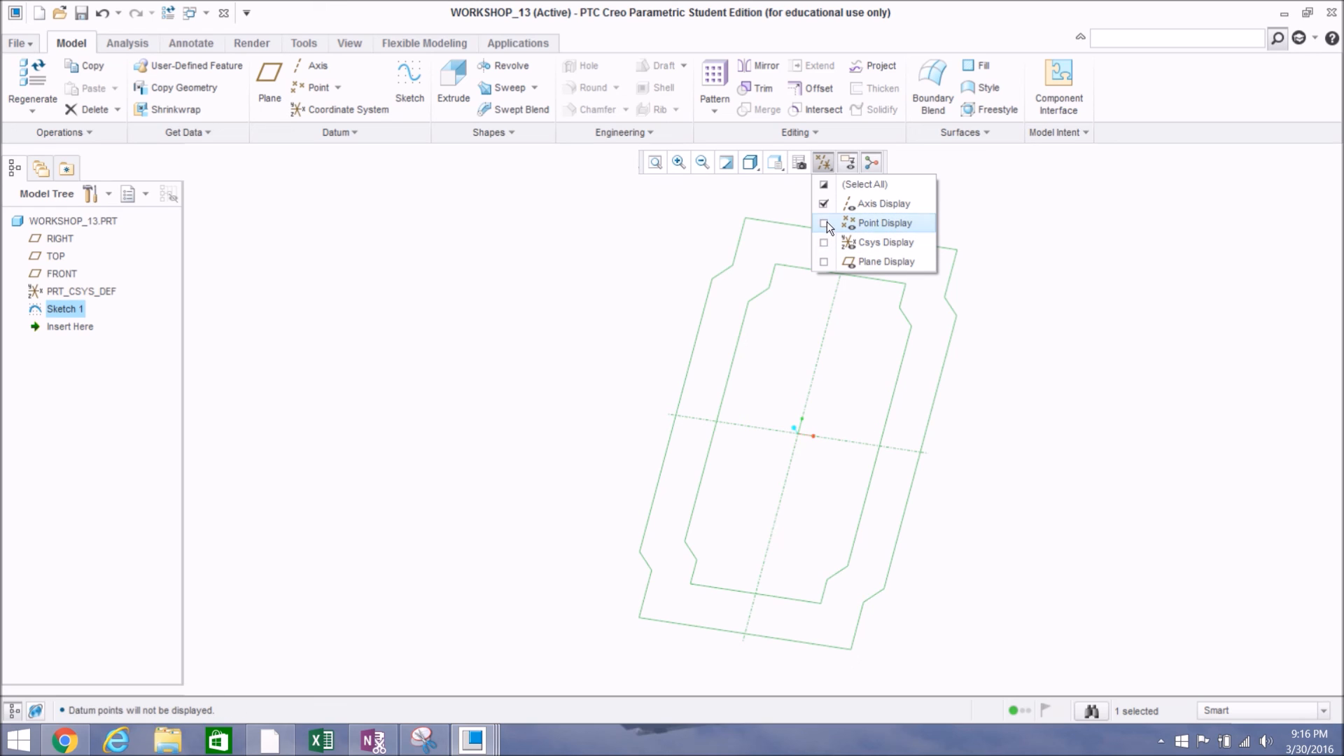
{"action": "left_click", "coordinate": [824, 204]}
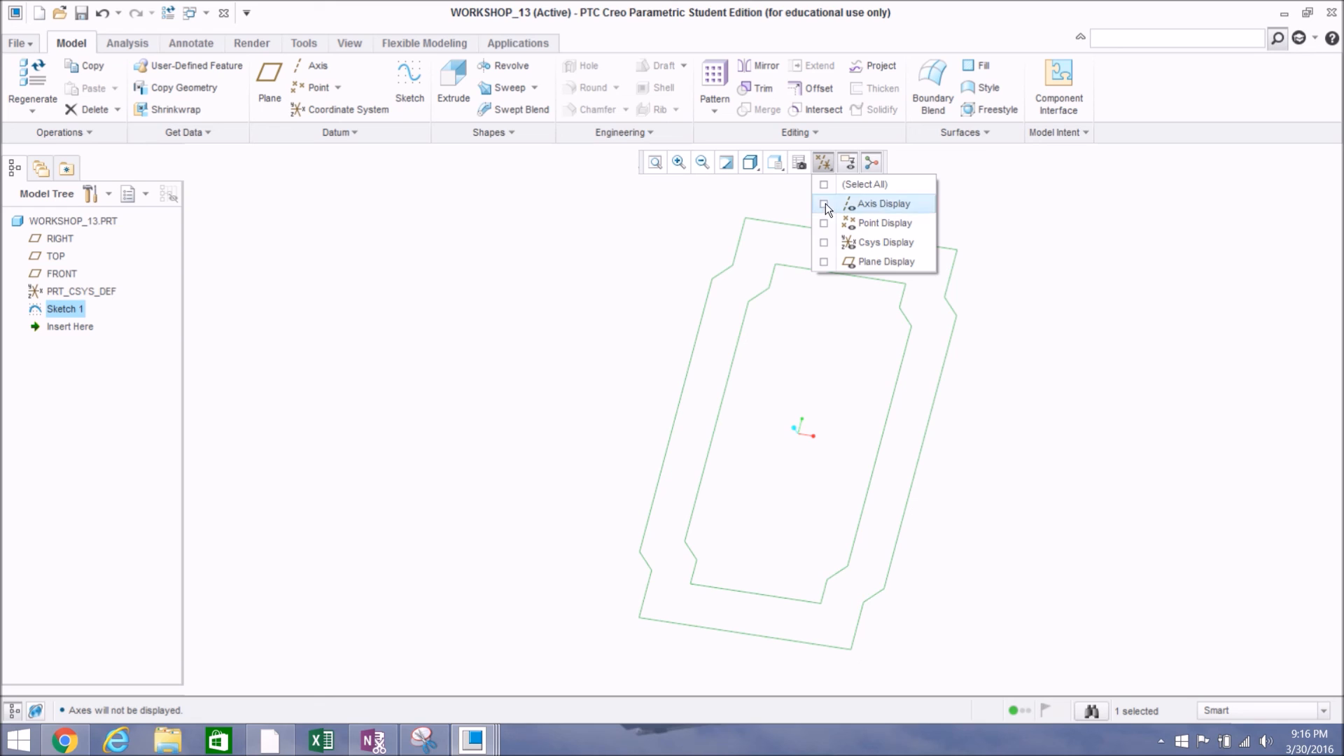
{"action": "left_click", "coordinate": [828, 183]}
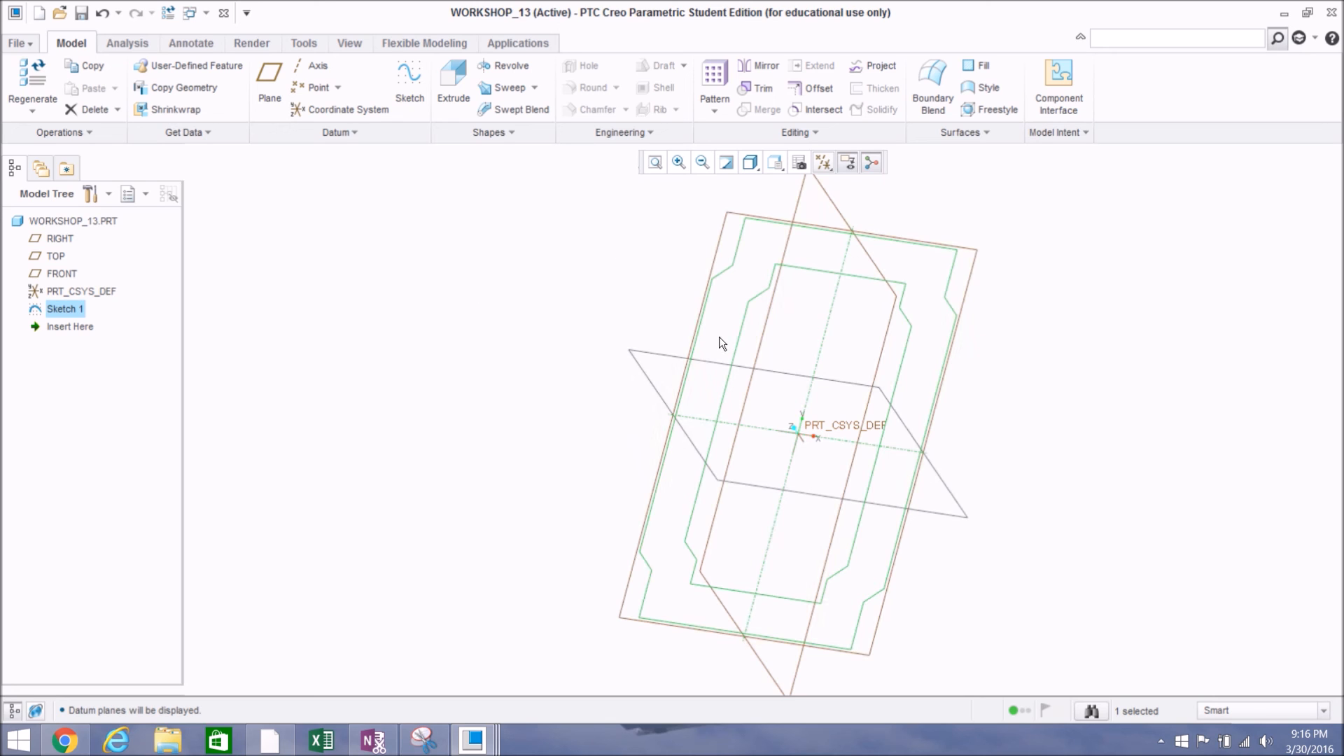
Step: Examine the sketch from several angles and in the saved RIGHT orientation
{"action": "middle_click_drag", "start_coordinate": [606, 367], "coordinate": [540, 372]}
{"action": "middle_click_drag", "start_coordinate": [709, 394], "coordinate": [784, 371]}
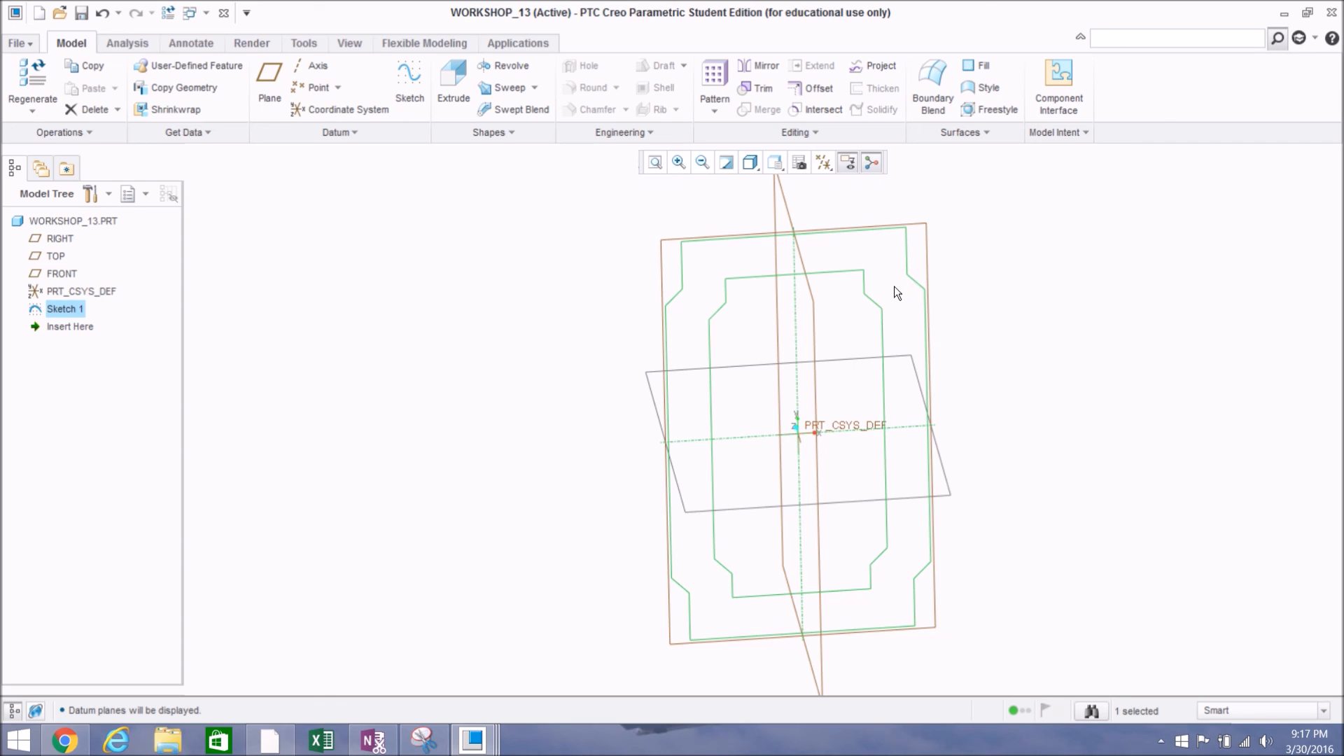
{"action": "middle_click_drag", "start_coordinate": [895, 289], "coordinate": [880, 284]}
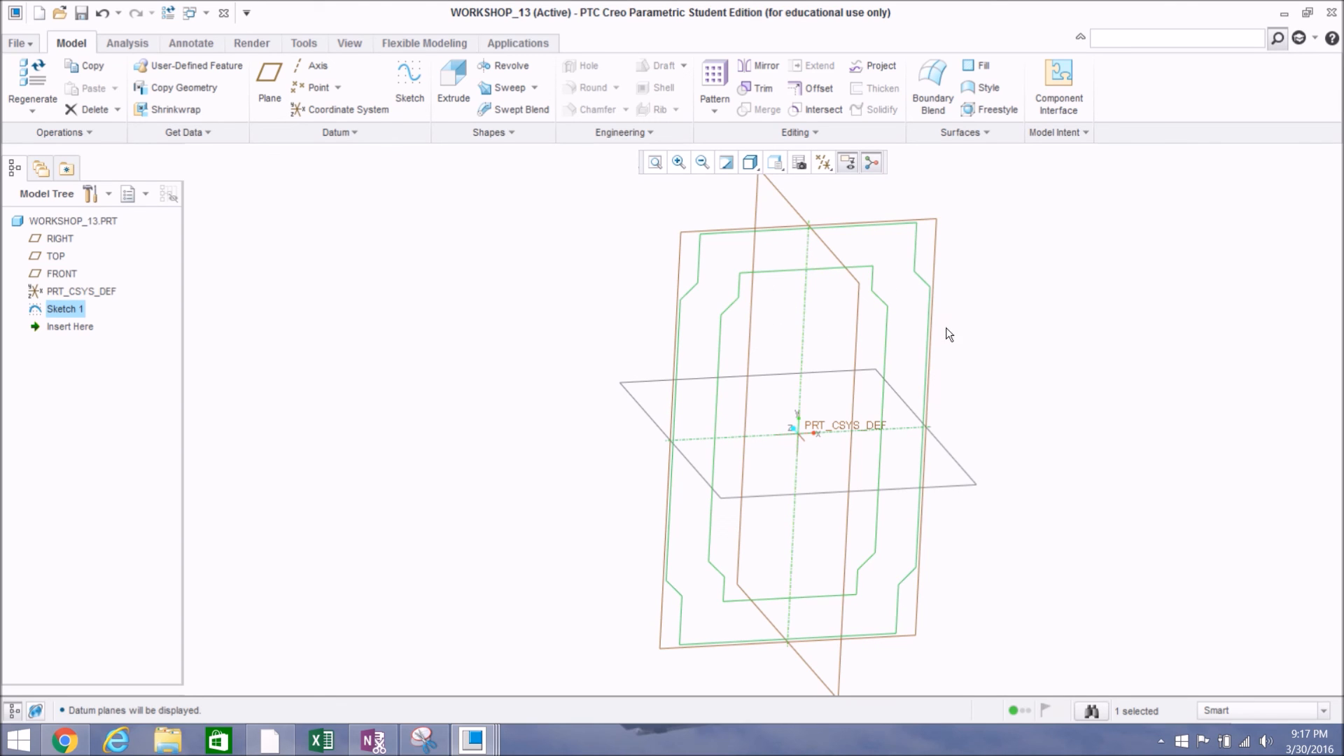
{"action": "mouse_move", "coordinate": [954, 336]}
{"action": "middle_mouse_down"}
{"action": "mouse_move", "coordinate": [909, 324]}
{"action": "mouse_move", "coordinate": [976, 331]}
{"action": "mouse_move", "coordinate": [854, 338]}
{"action": "mouse_move", "coordinate": [954, 338]}
{"action": "middle_mouse_up"}
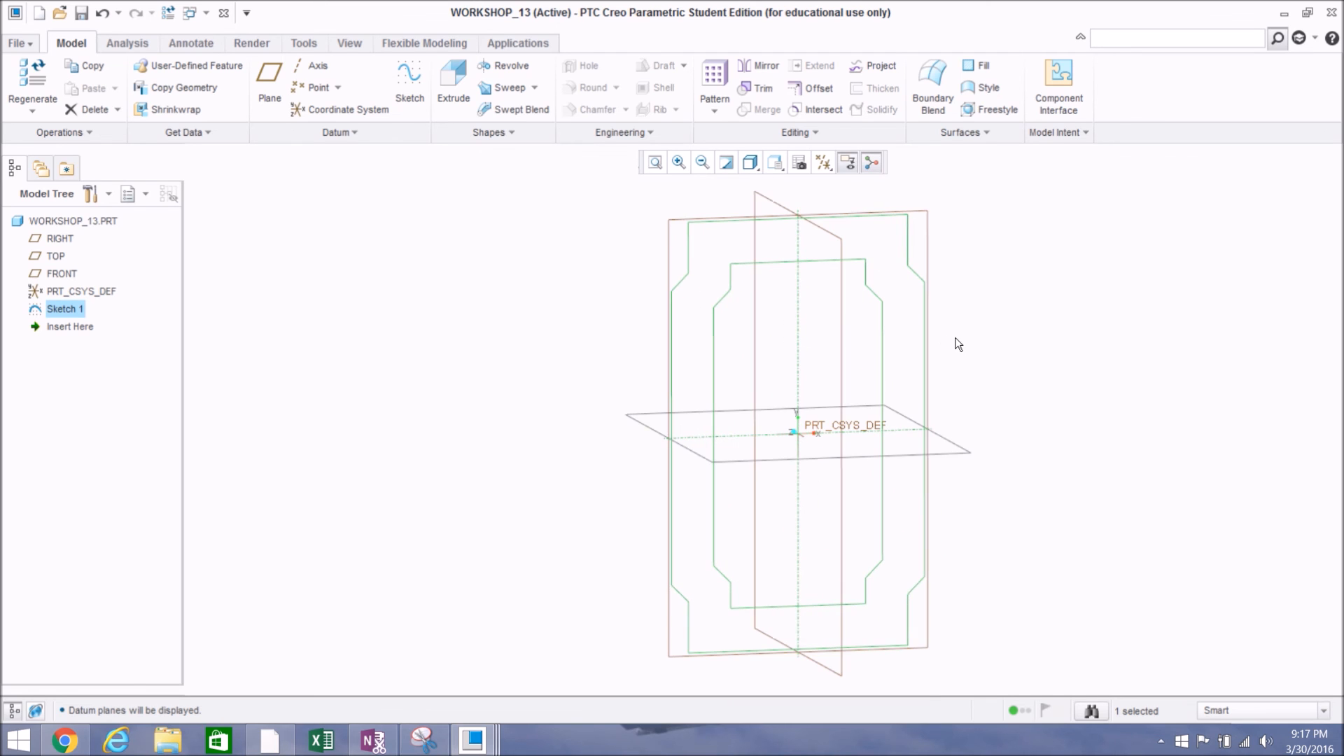
{"action": "left_click", "coordinate": [775, 162]}
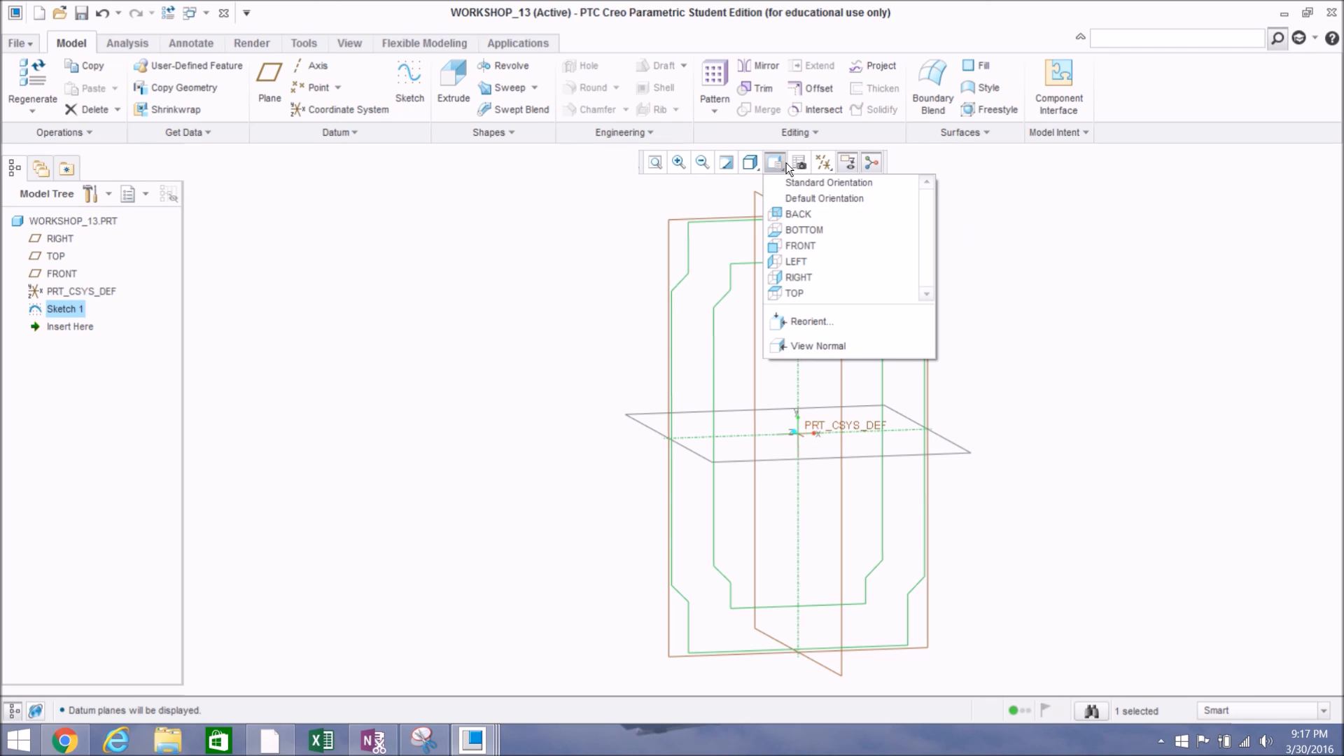
{"action": "left_click", "coordinate": [829, 279]}
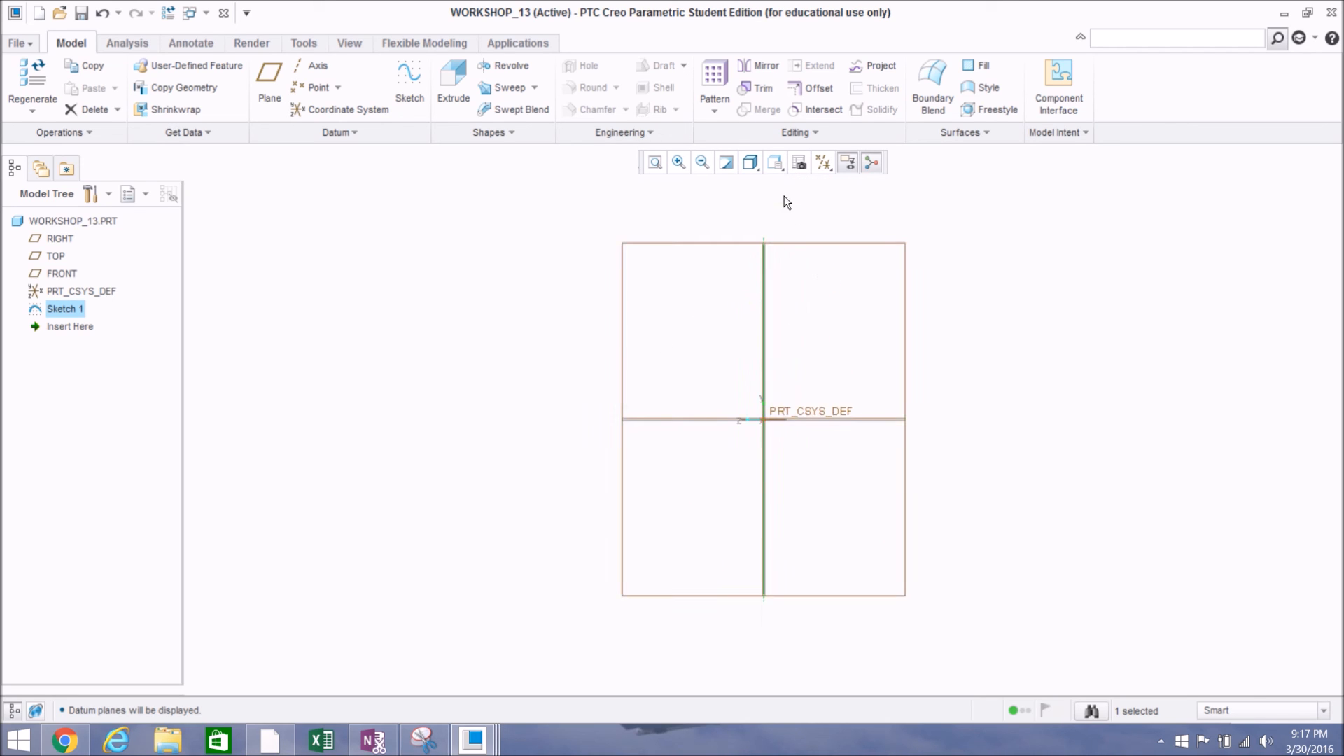
Step: Rotate the part away from the side view and set it to the saved FRONT orientation
{"action": "middle_click_drag", "start_coordinate": [705, 370], "coordinate": [783, 308]}
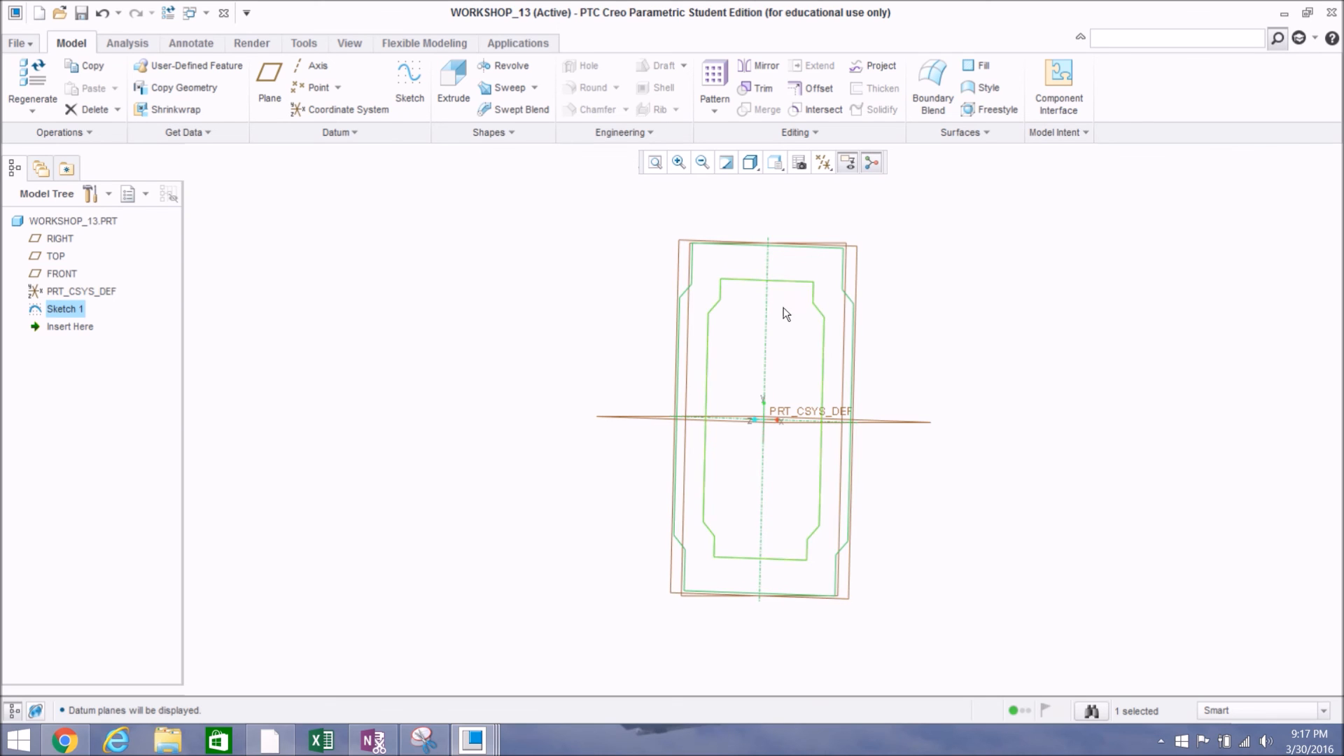
{"action": "left_click", "coordinate": [774, 162]}
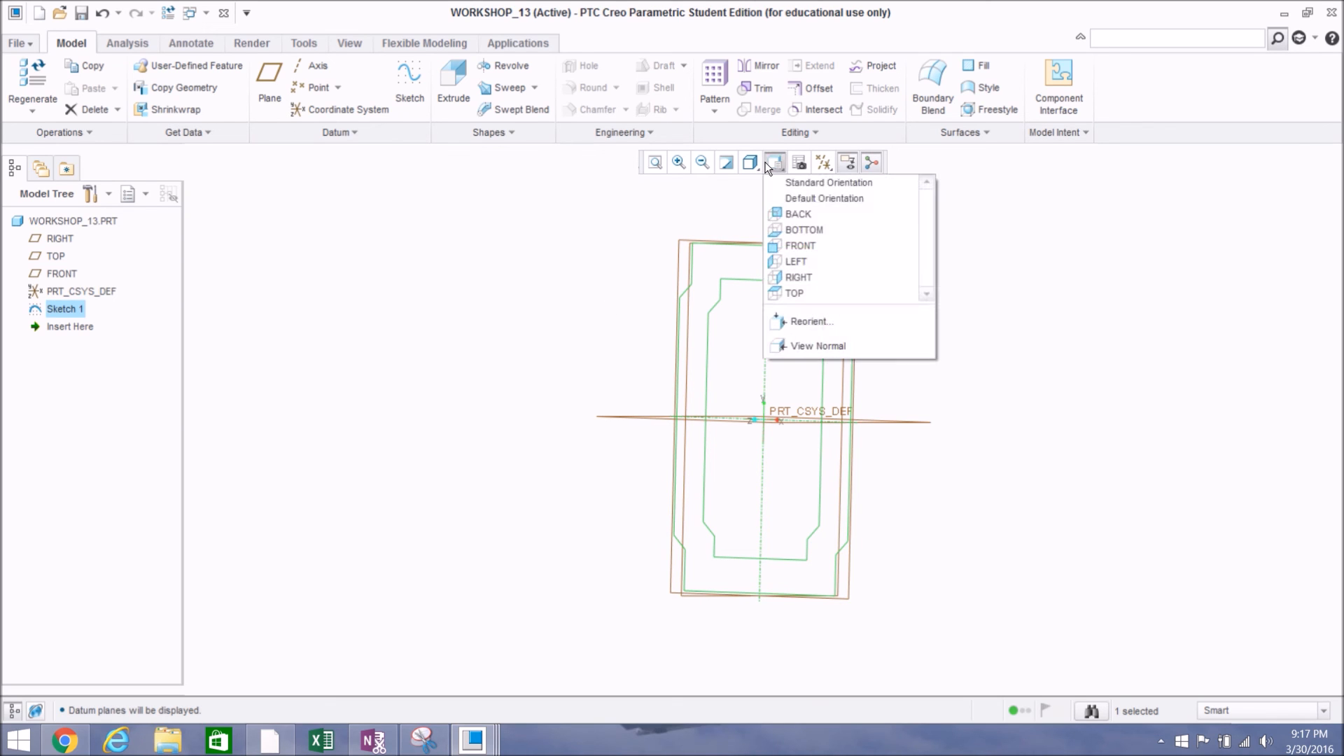
{"action": "left_click", "coordinate": [805, 253]}
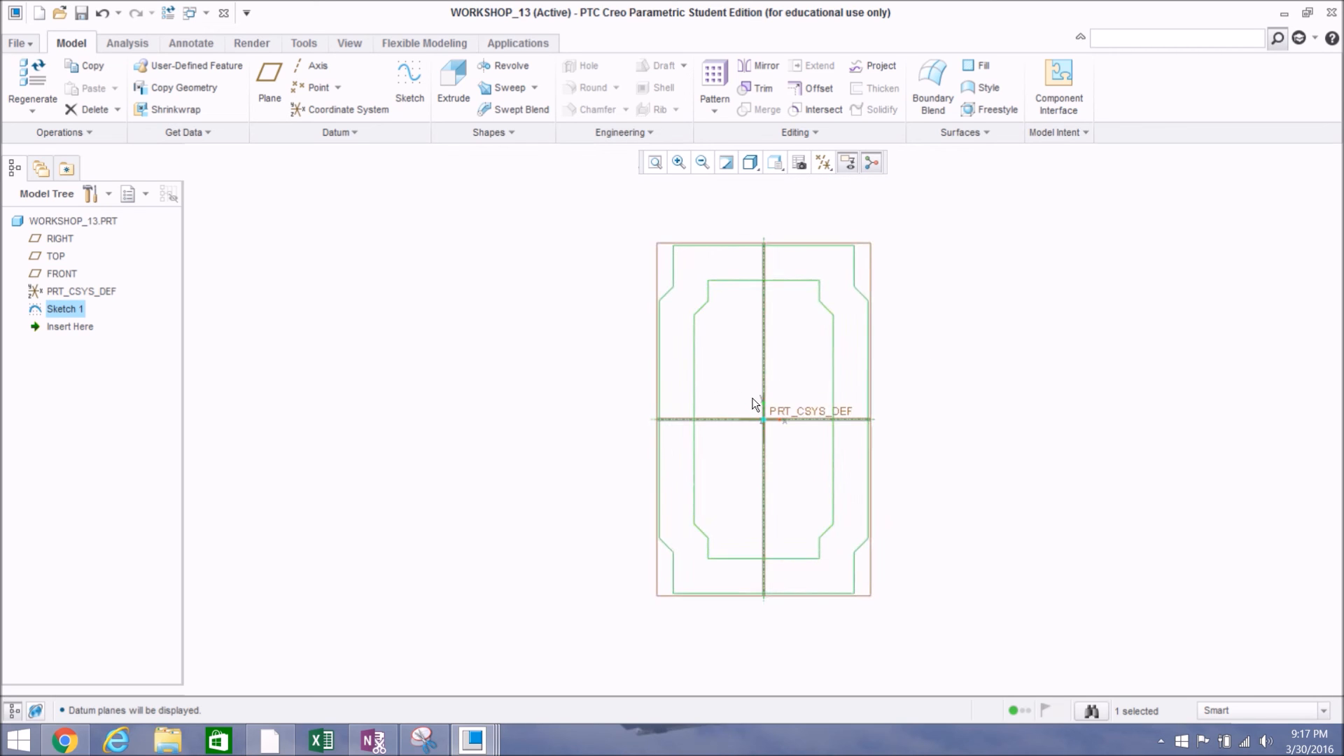